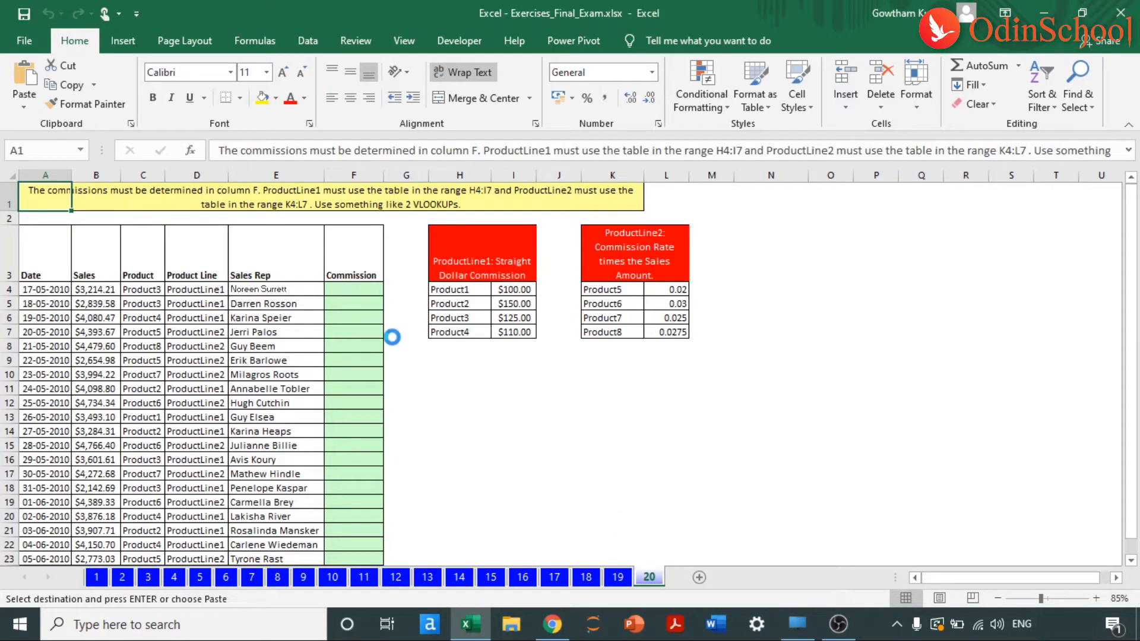
Paste the copied sales data into the blank sheet at A1 and autofit its column widths.
key(ctrl+v)
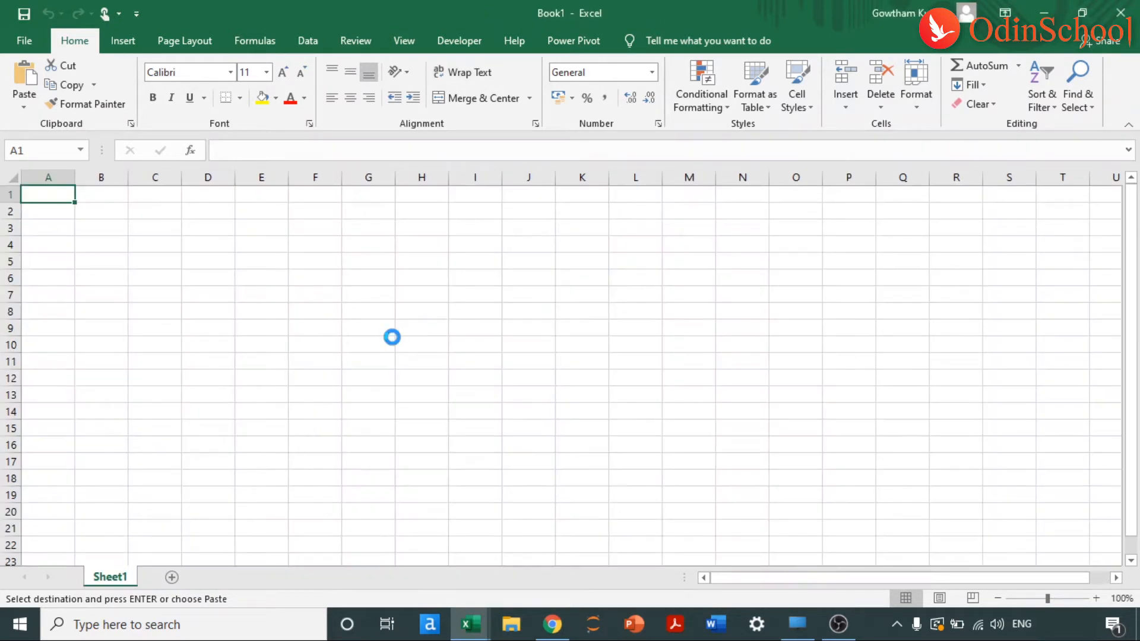
key(alt+h)
key(o)
key(i)
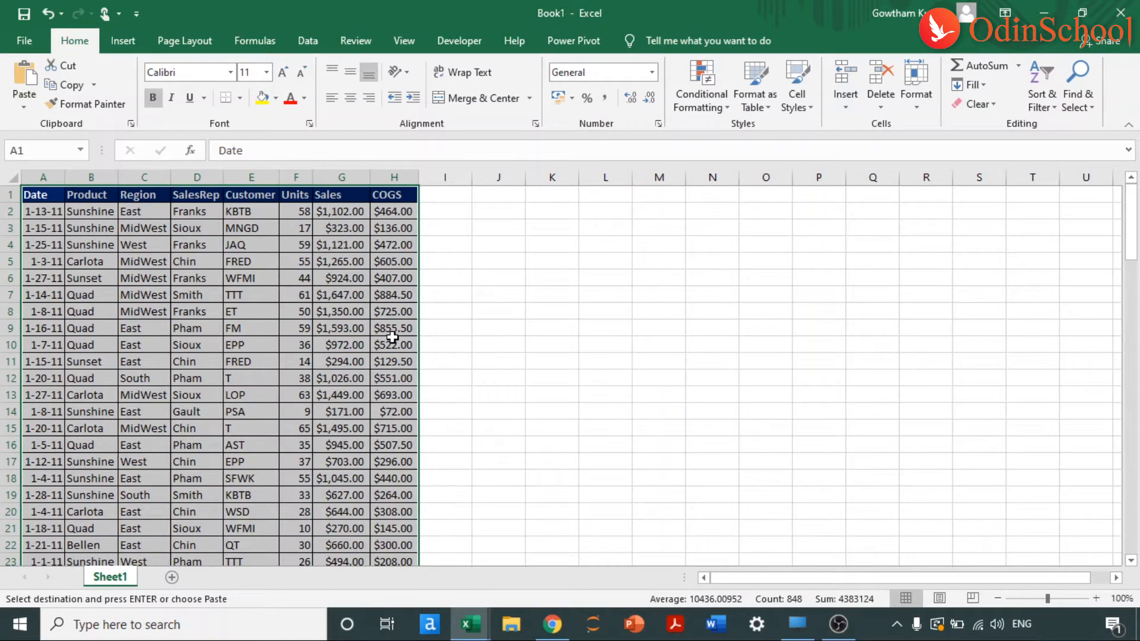
Hide the worksheet gridlines and centre-align the entire sales data table.
key(alt+w)
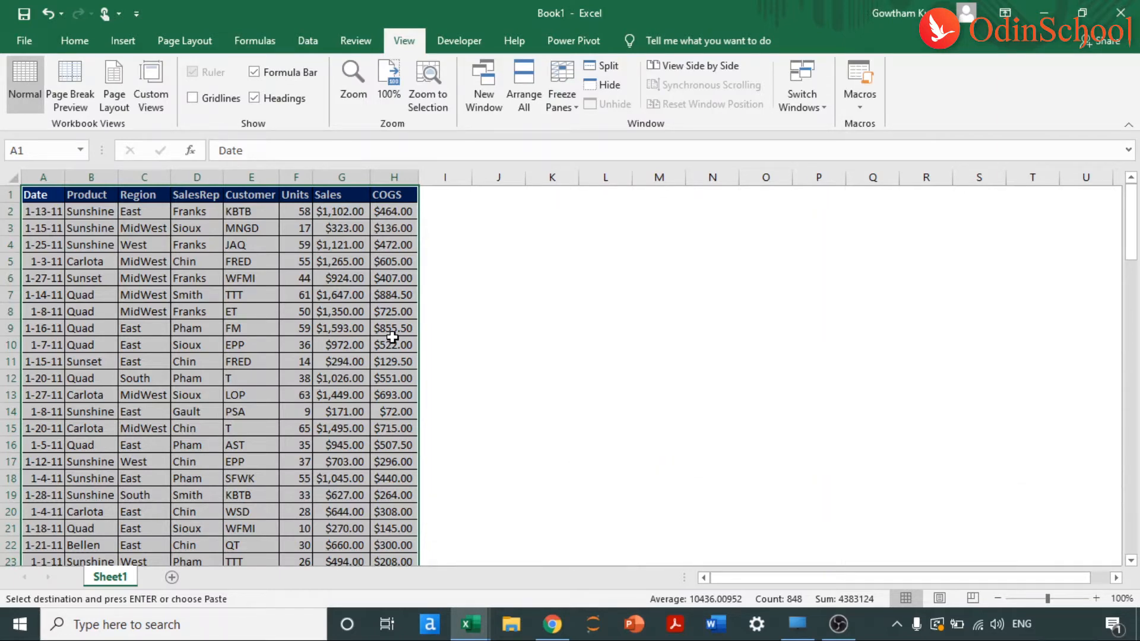
key(ctrl+Home)
key(ctrl+shift+End)
key(alt+h)
key(a)
key(c)
key(ctrl+Home)
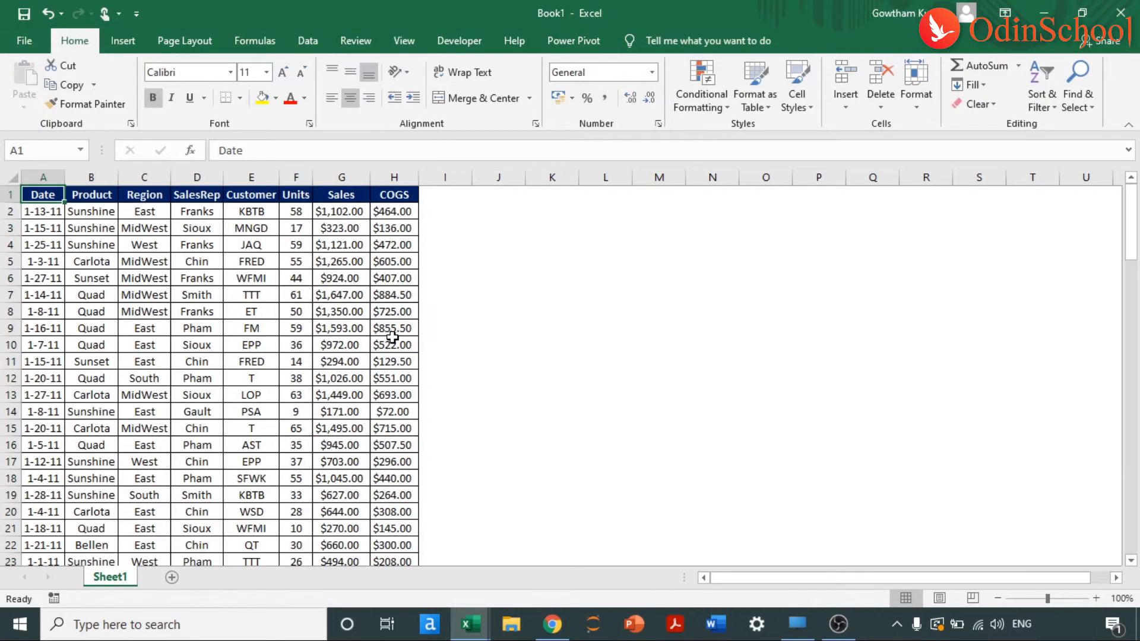
Examine the header row fields from Date across to COGS.
key(ctrl+shift+Right)
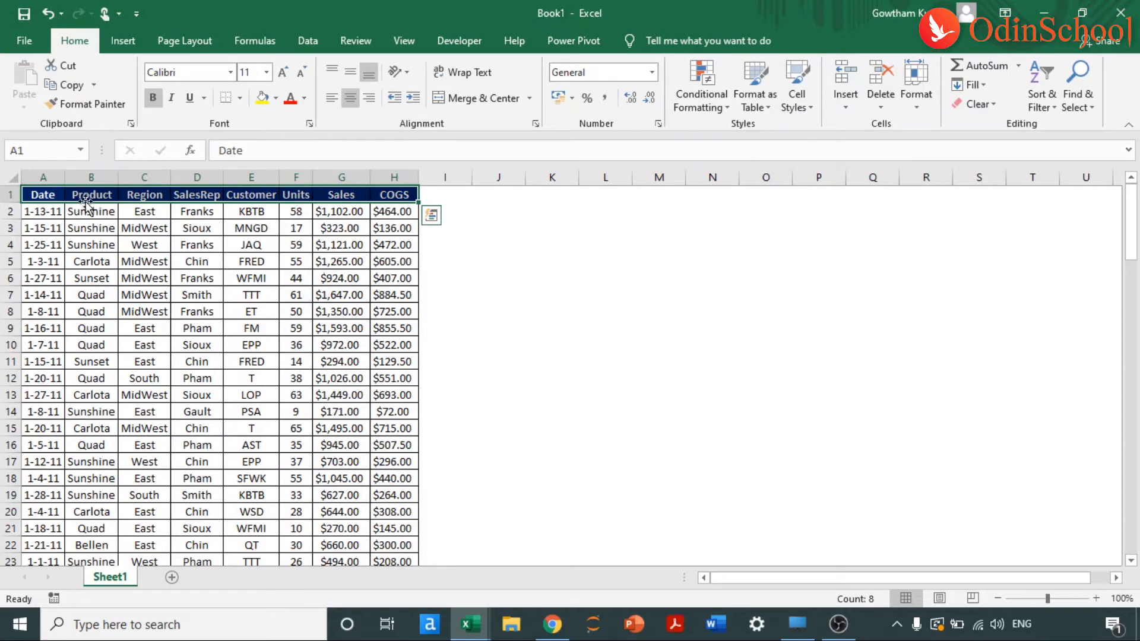
click(54, 195)
click(78, 194)
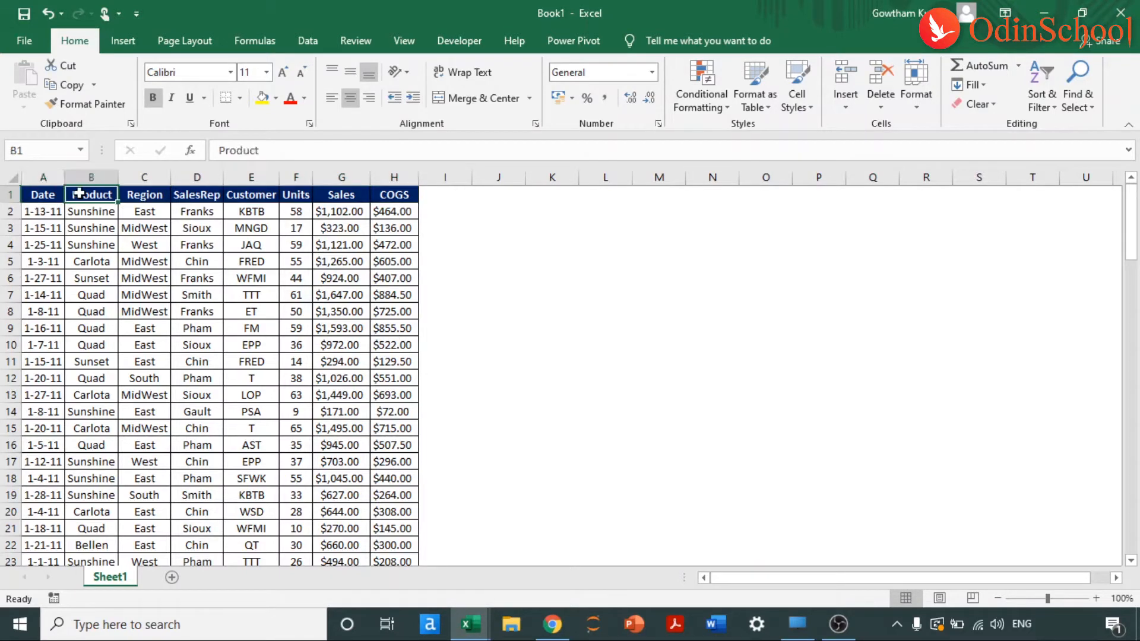
click(148, 194)
click(198, 193)
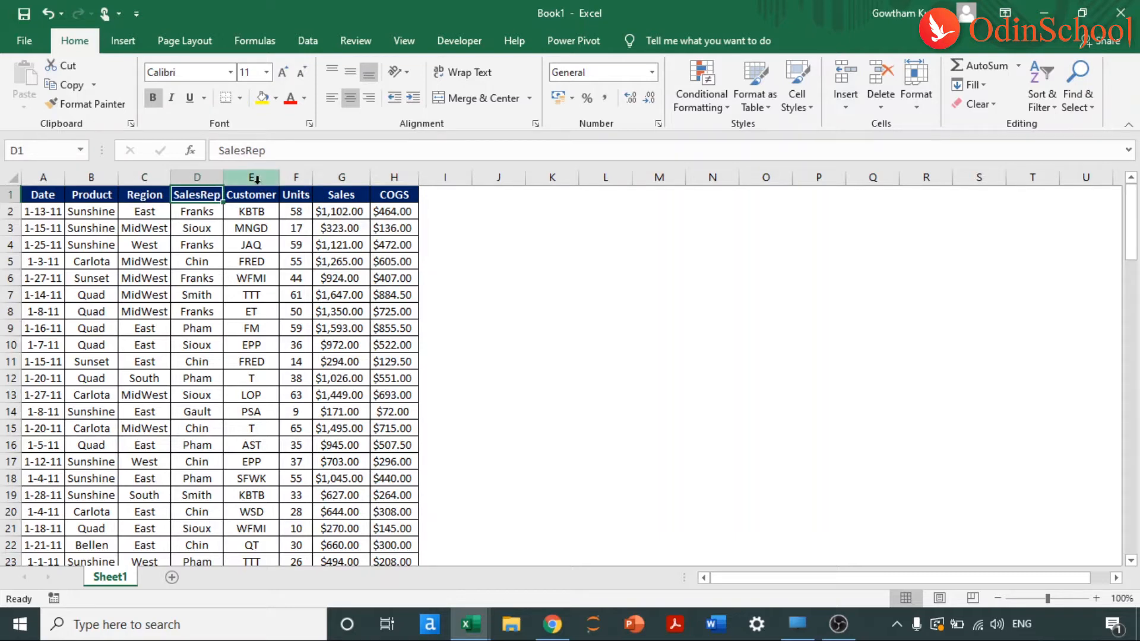
click(301, 189)
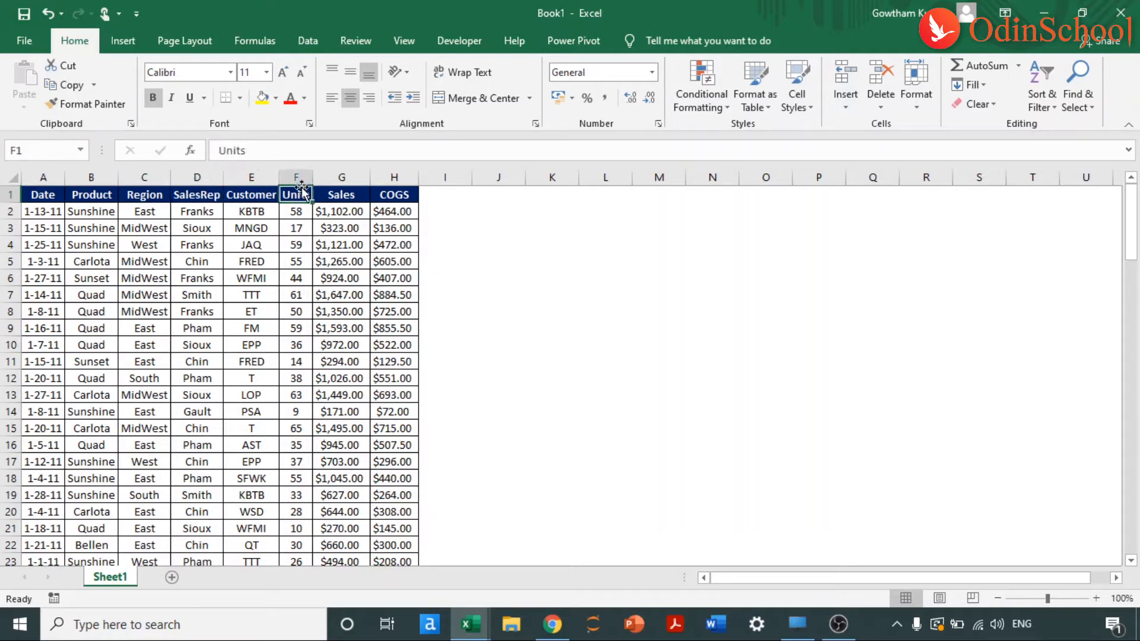
click(339, 191)
click(389, 190)
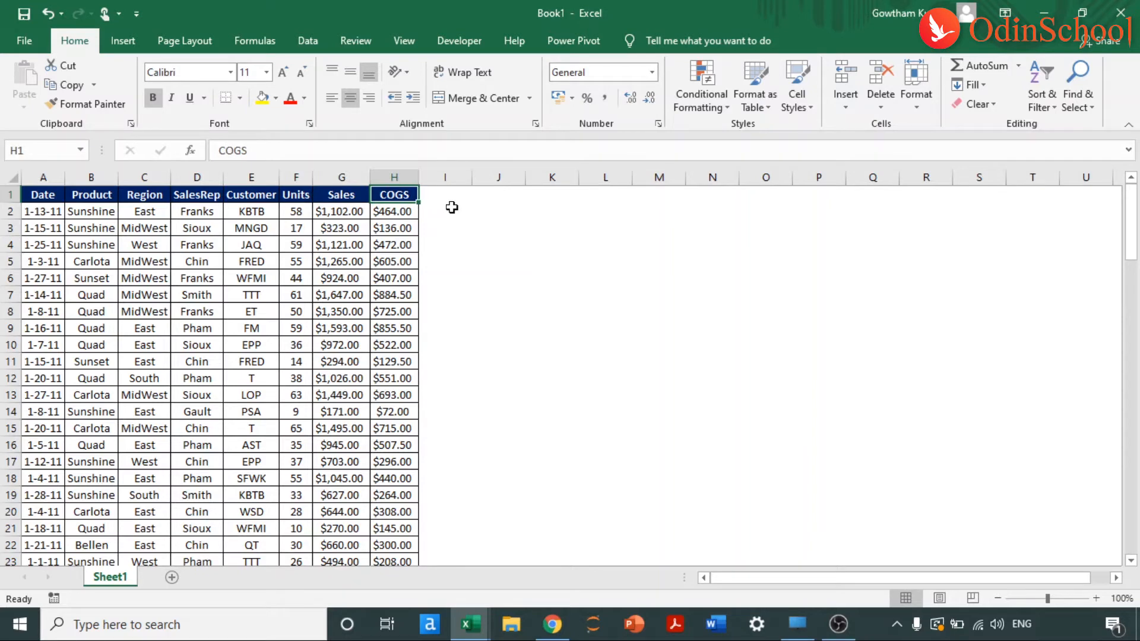
key(alt)
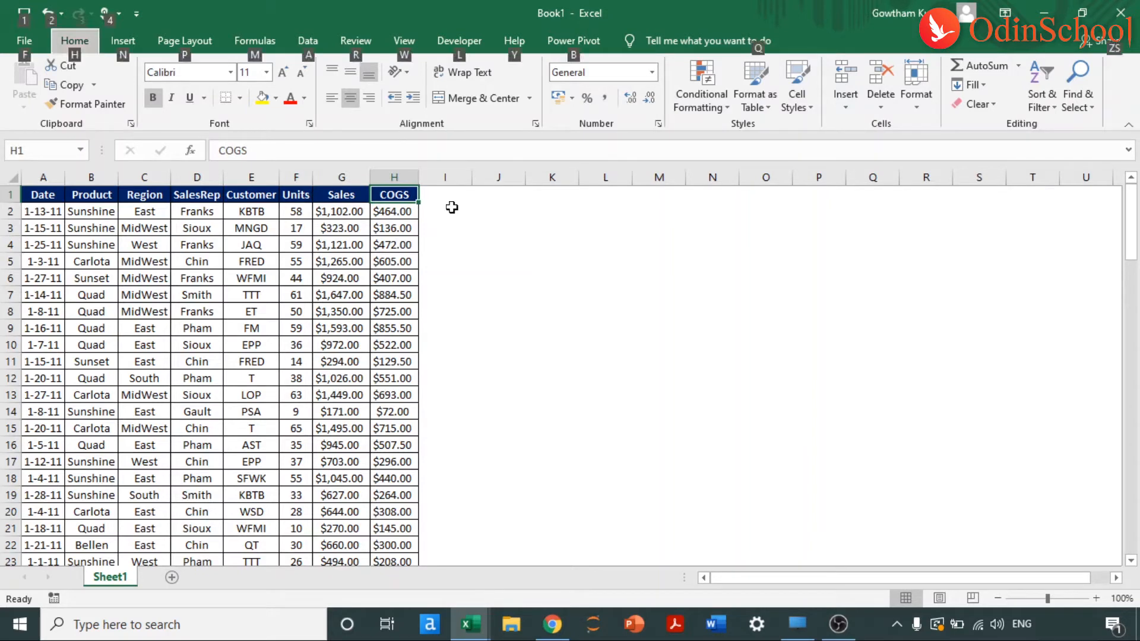
key(a)
key(q)
key(Escape)
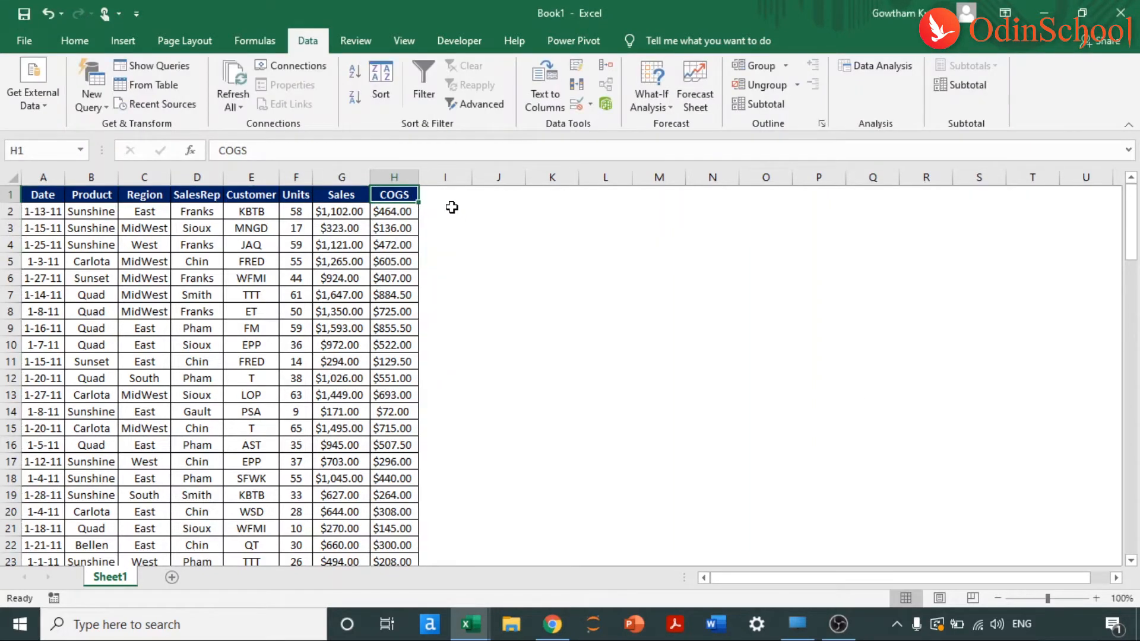
Set the worksheet to a custom zoom of 125%.
key(alt+w)
text(q)
text(12)
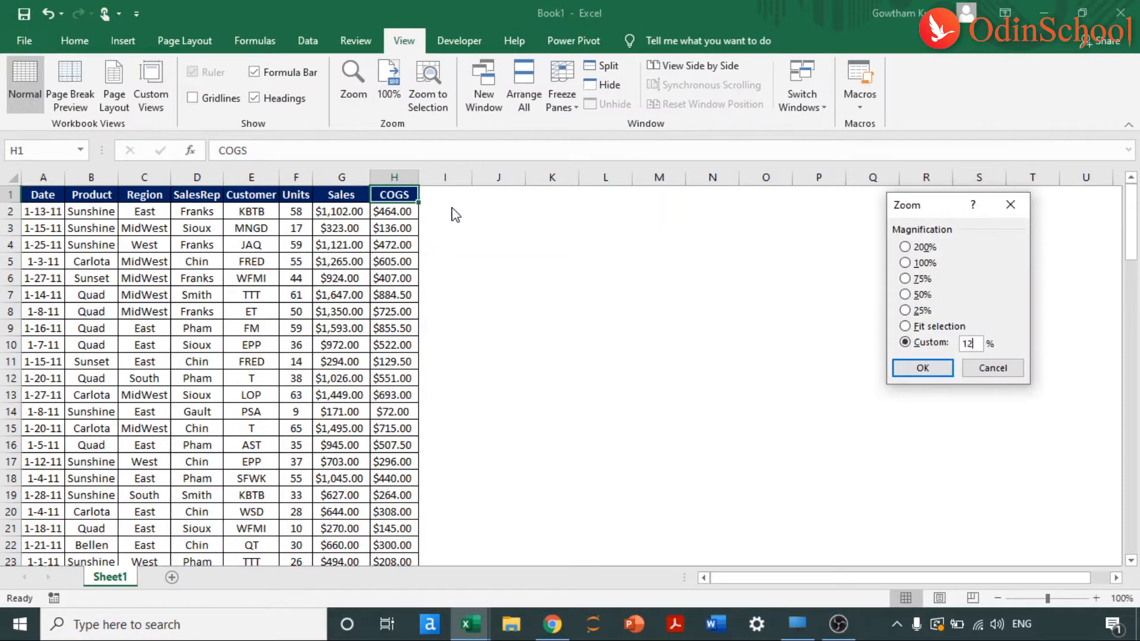
text(5)
key(Return)
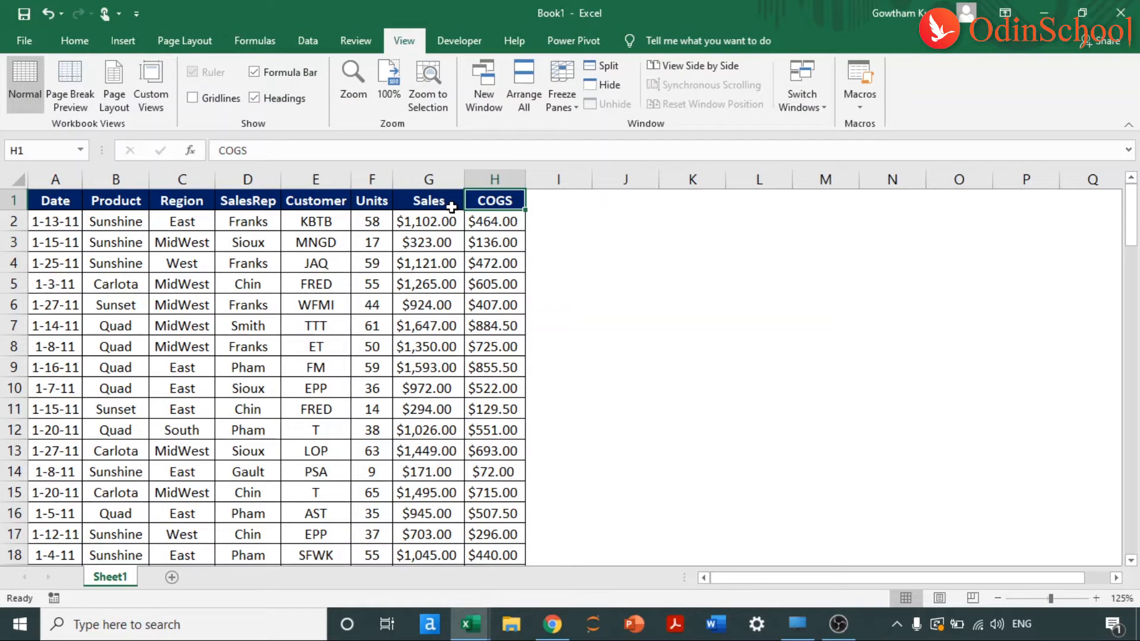
Collapse the ribbon to show more rows and return to cell A1.
key(ctrl+F1)
key(Left)
key(Left)
key(Left)
key(Left)
key(Left)
key(Left)
key(Left)
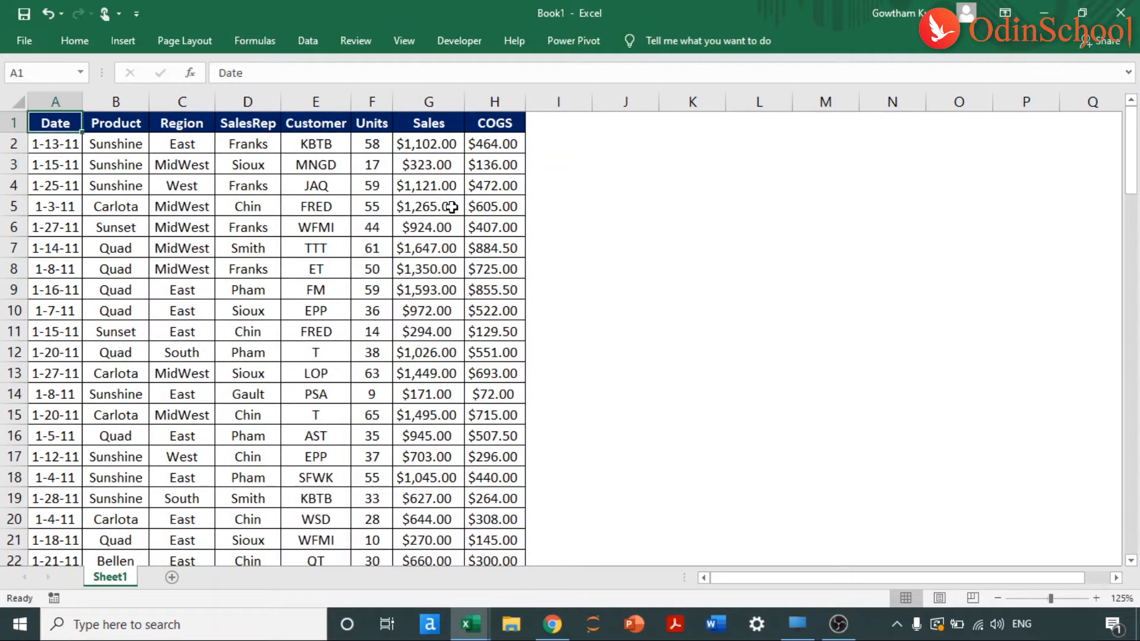
Examine the extent of the data table and of its Product column.
key(ctrl+shift+End)
key(ctrl+Home)
key(Down)
key(Right)
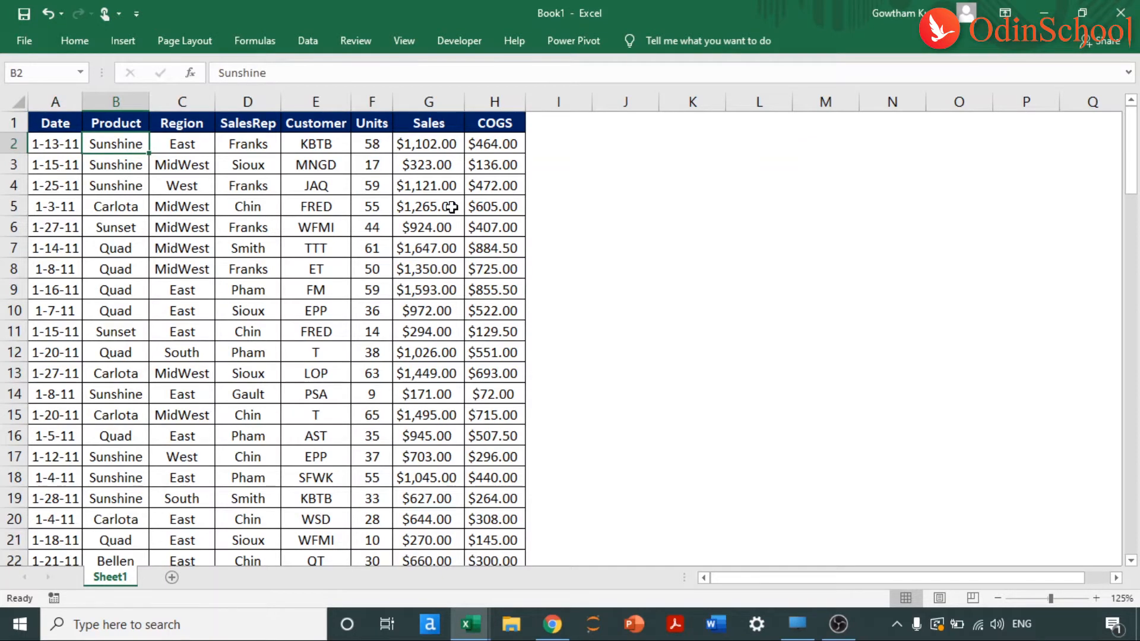
key(ctrl+shift+Down)
key(ctrl+Up)
key(Down)
key(Up)
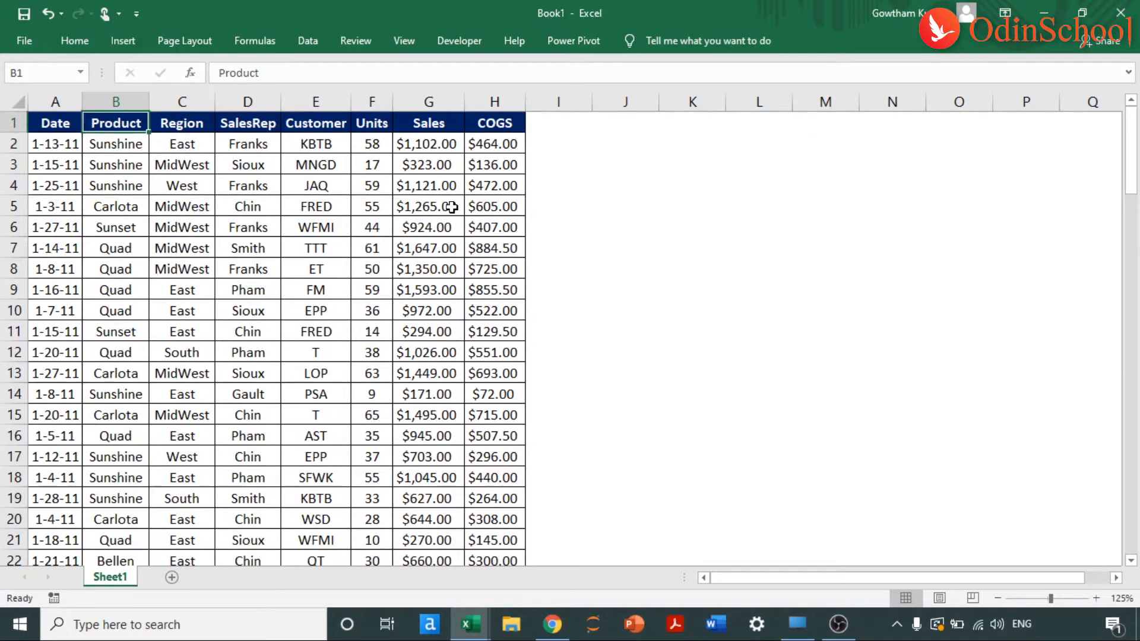
key(Left)
key(ctrl+Right)
key(ctrl+Left)
Copy the Product values B2:B106 and paste them as values only starting at J2.
key(Down)
key(Right)
key(ctrl+shift+Down)
key(ctrl+BackSpace)
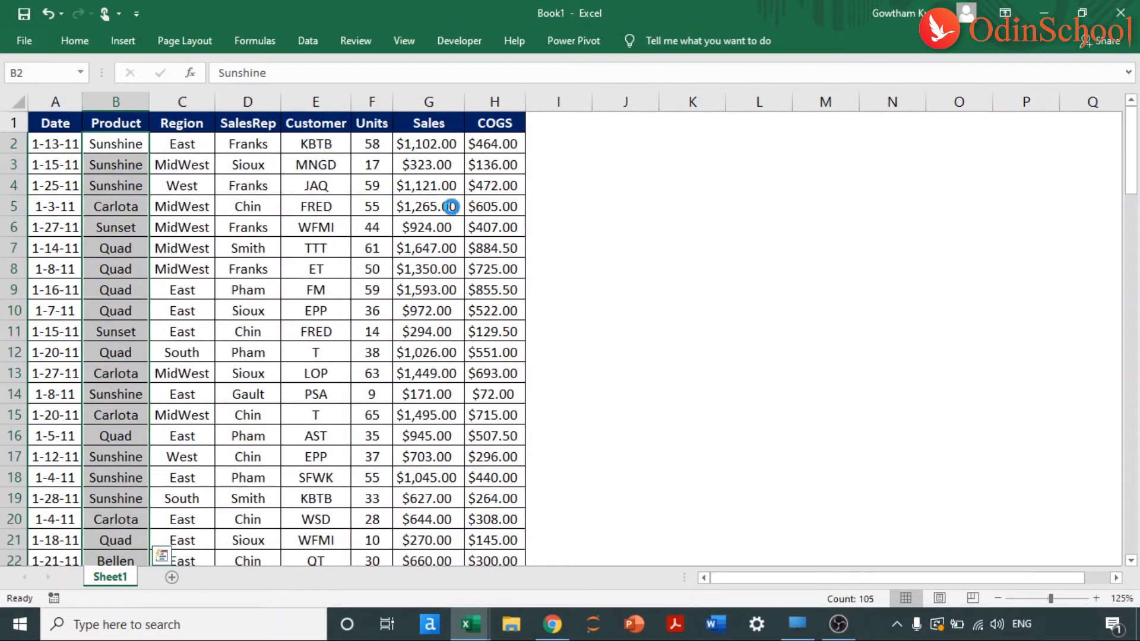
key(ctrl+c)
key(Right)
key(Right)
key(Right)
key(Right)
key(Right)
key(Right)
key(Right)
key(Right)
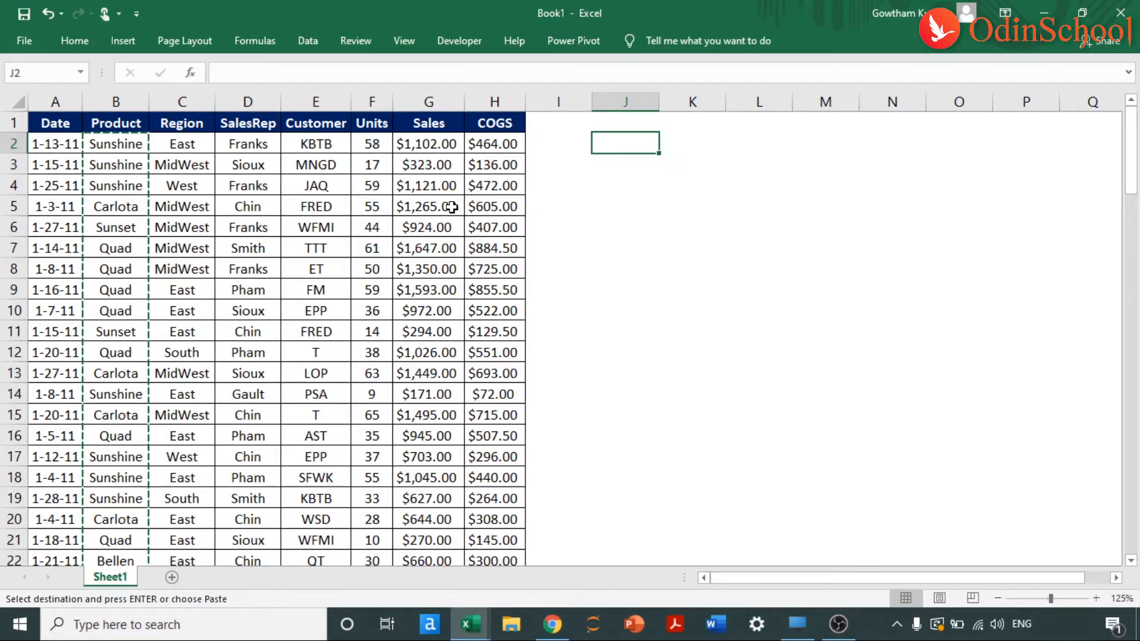
key(ctrl+alt+v)
key(v)
key(Return)
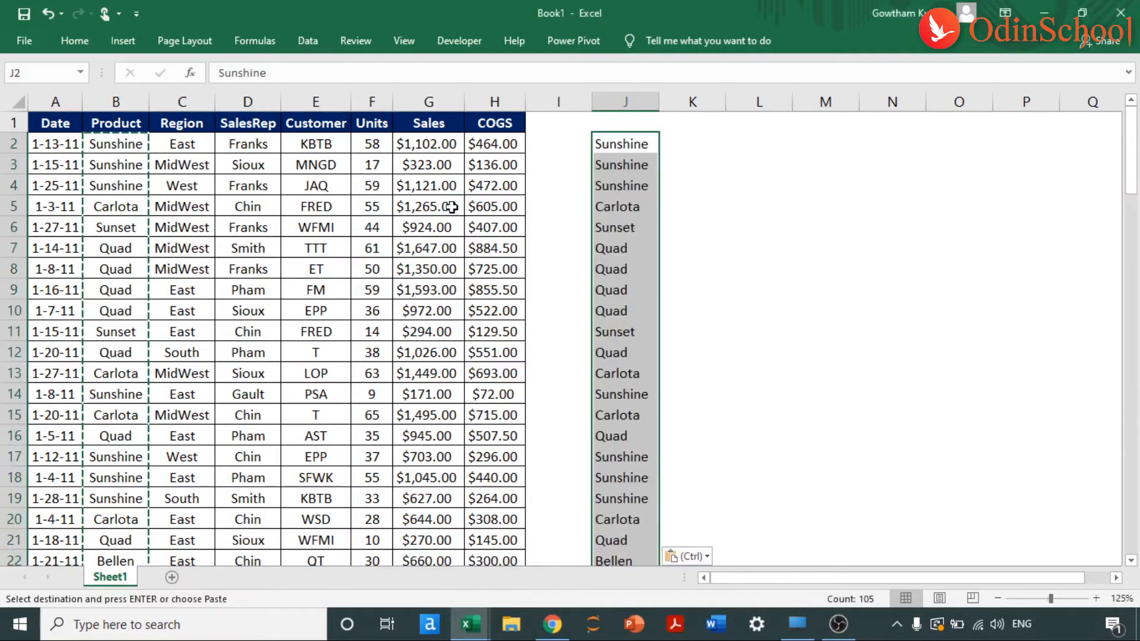
Remove the duplicate entries from the pasted product list in column J.
key(alt+a)
key(m)
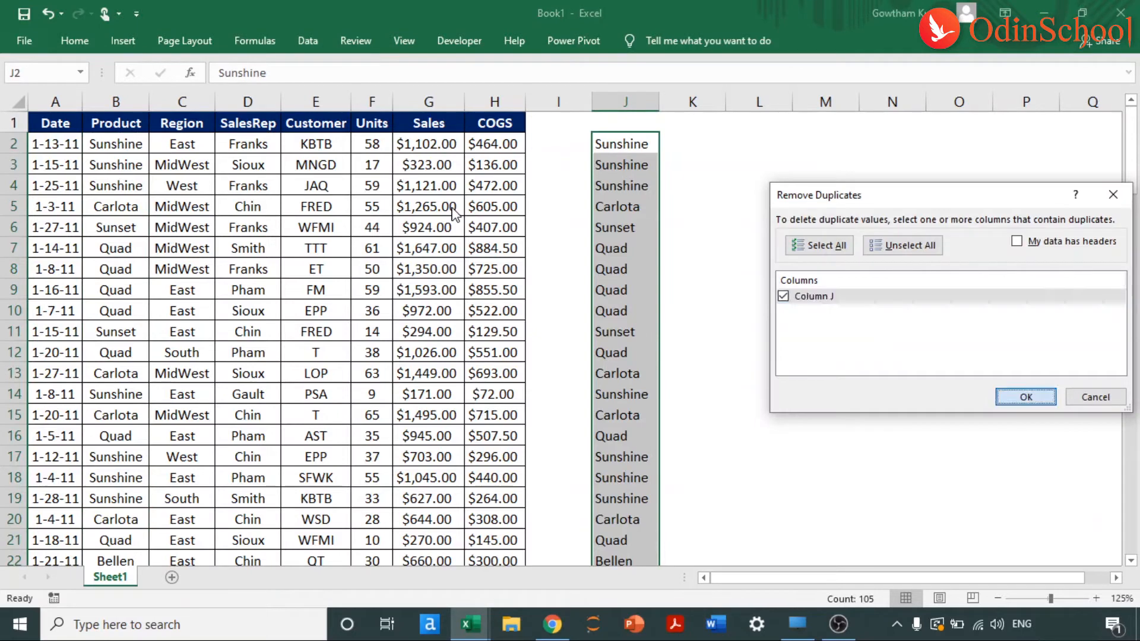
key(Return)
key(Up)
key(Down)
key(ctrl+shift+Down)
Enter the headers Count, Sum of Sales and Average in K1:M1 beside the unique product list.
key(Up)
key(Right)
text(Count)
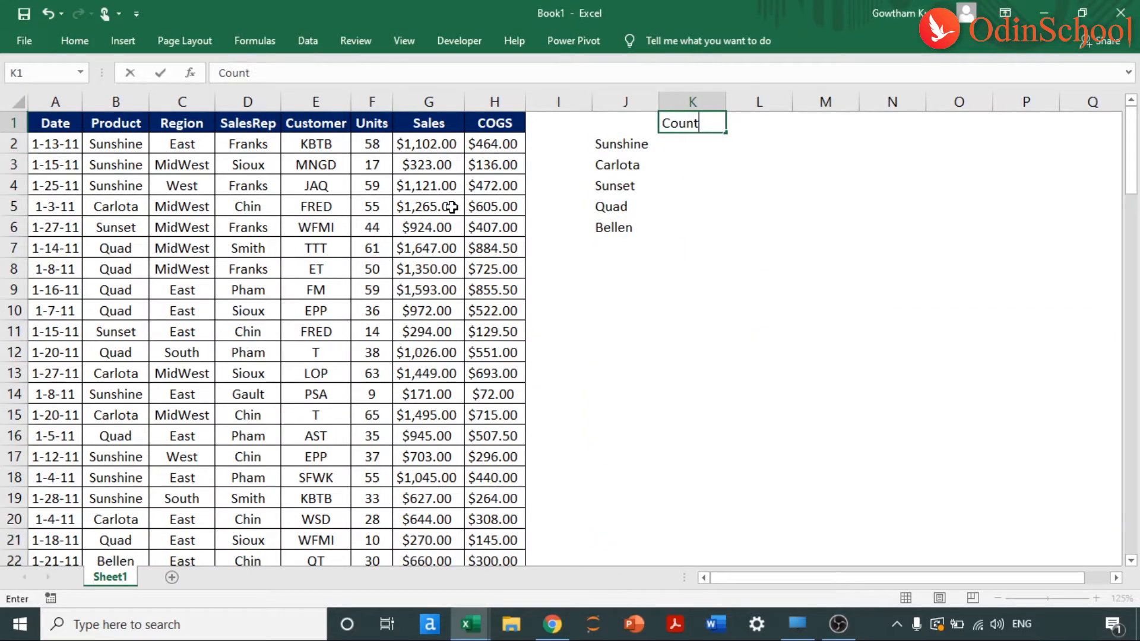
key(Tab)
text(Sa)
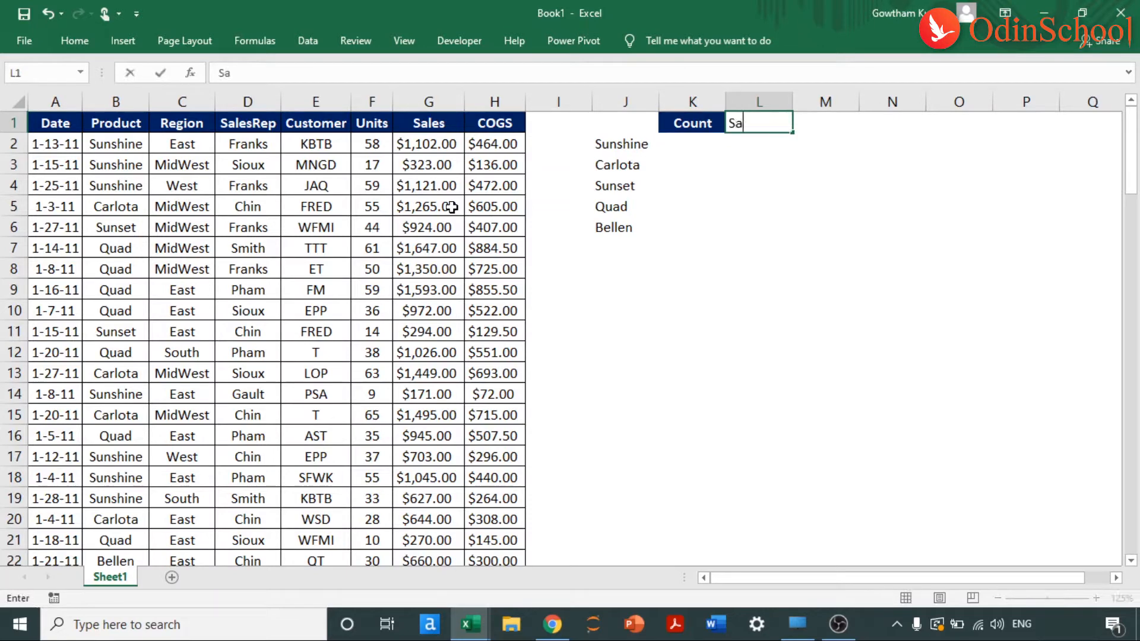
text(m of Sales)
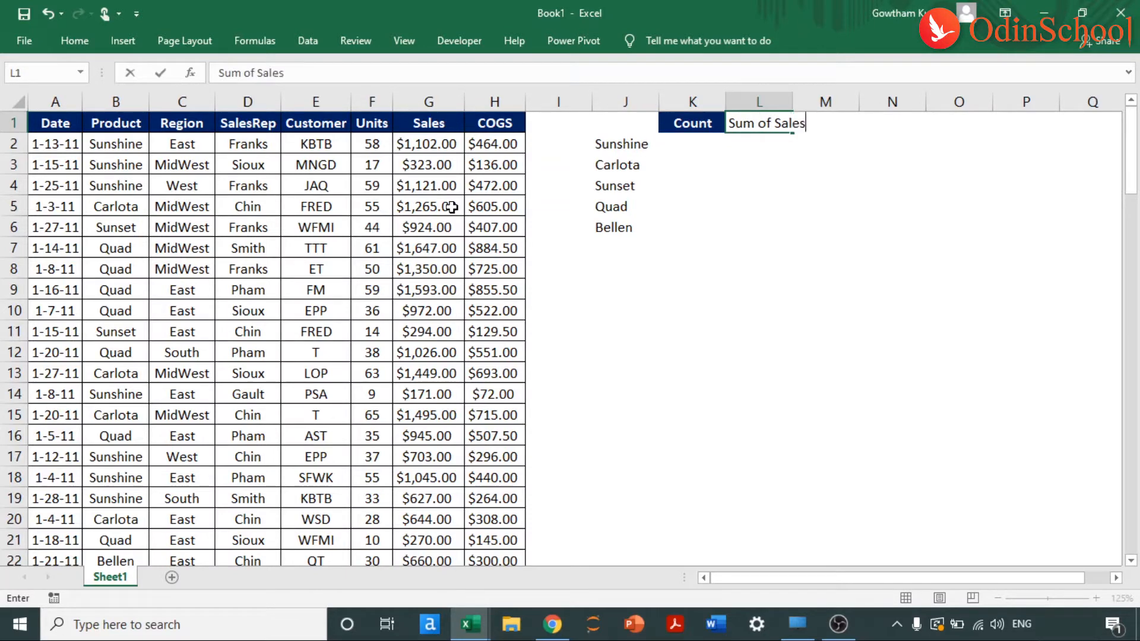
key(ctrl+Return)
key(Right)
text(Average)
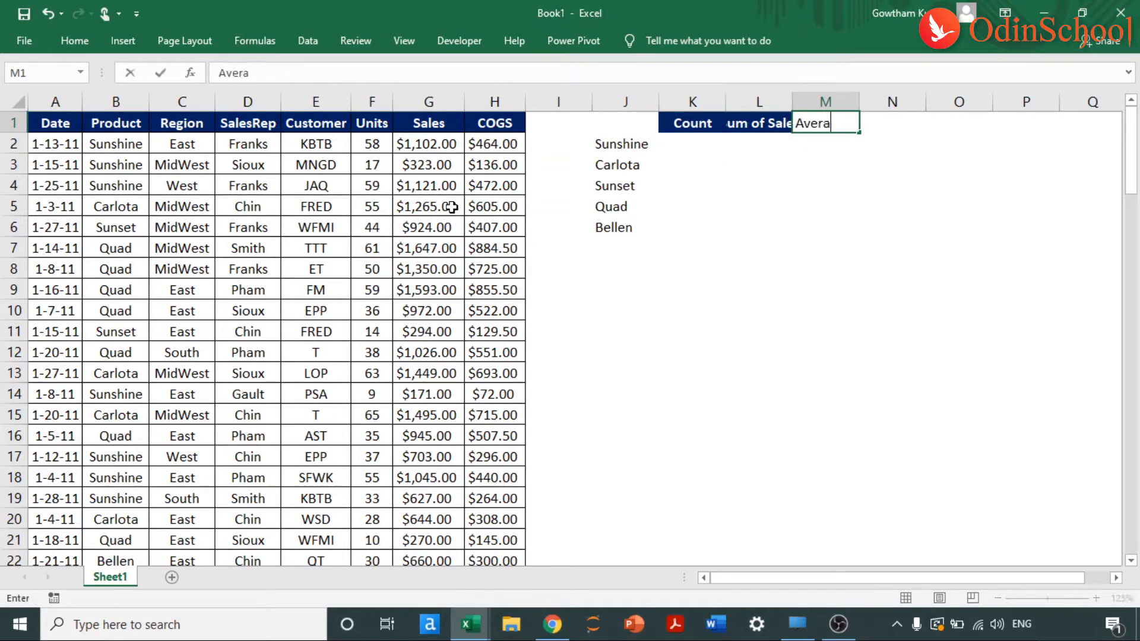
key(ctrl+Return)
Autofit the widths of the Count, Sum of Sales and Average columns to their headers.
key(Left)
key(Left)
key(shift+Right)
key(shift+Right)
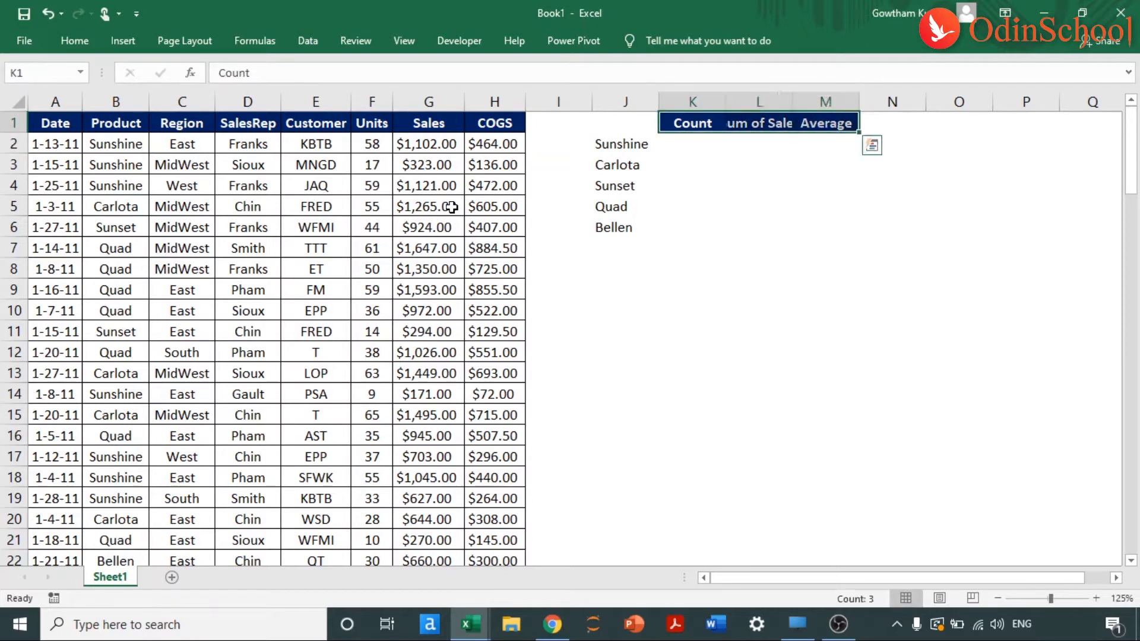
key(alt+h)
key(o)
key(i)
Apply all borders to the summary block K1:M6.
key(shift+Down)
key(shift+Down)
key(shift+Down)
key(shift+Down)
key(shift+Down)
key(shift+Left)
key(shift+Right)
key(alt+h)
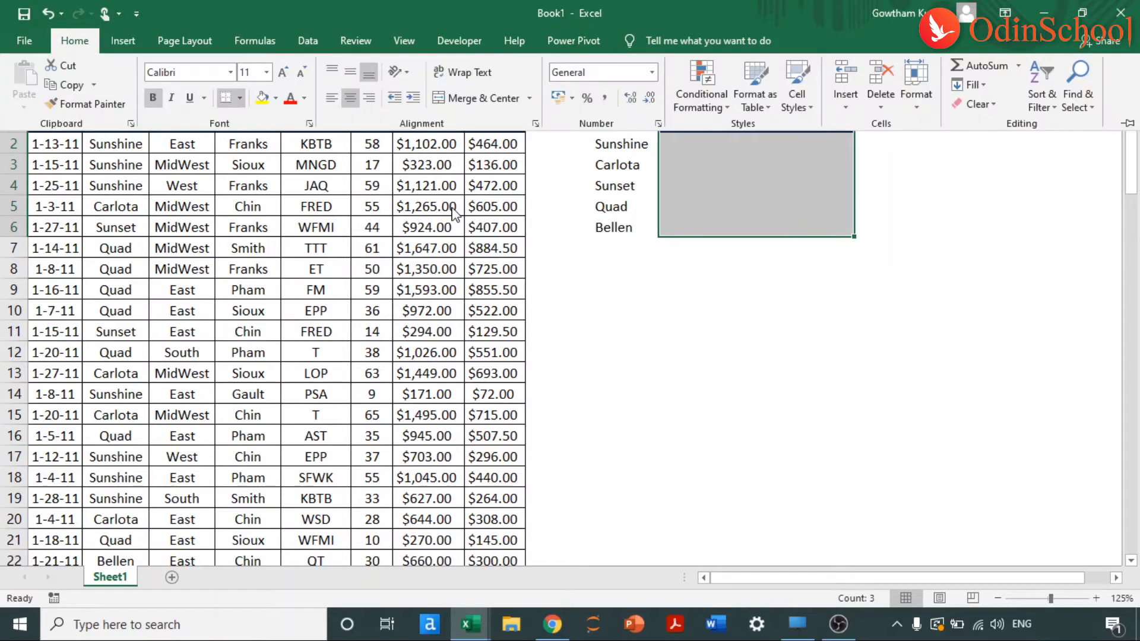
key(b)
key(a)
key(shift+BackSpace)
Autofit the row height and apply all borders to the product names in J2:J6.
key(Left)
key(Down)
key(shift+Down)
key(shift+Down)
key(shift+Down)
key(shift+Down)
key(alt+h)
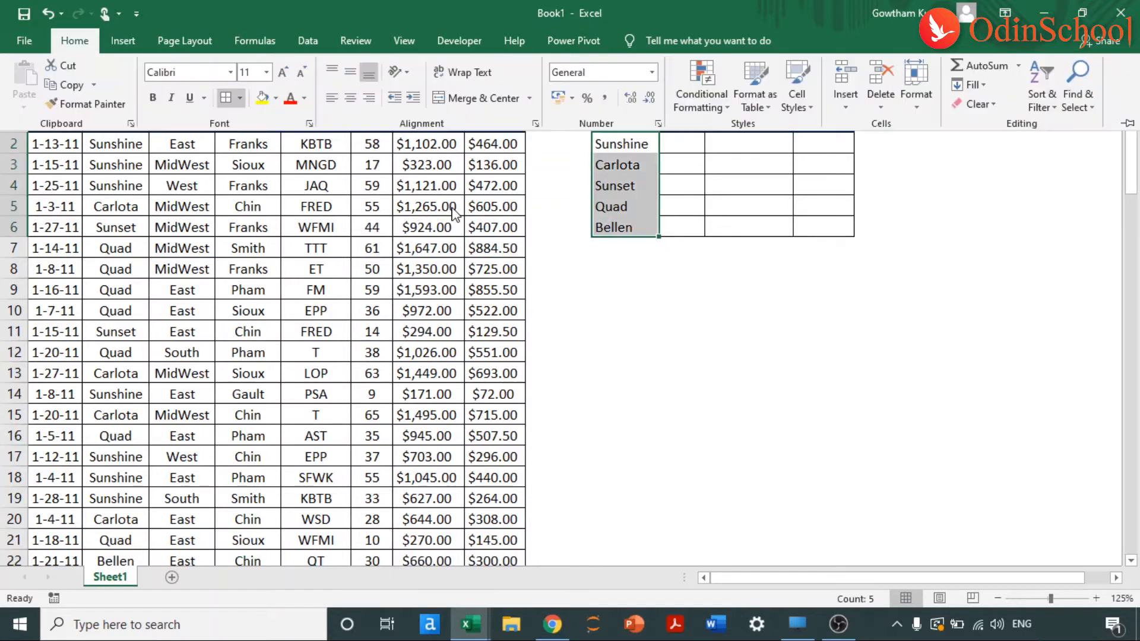
key(o)
key(a)
key(alt+h)
key(b)
key(a)
key(Up)
key(Right)
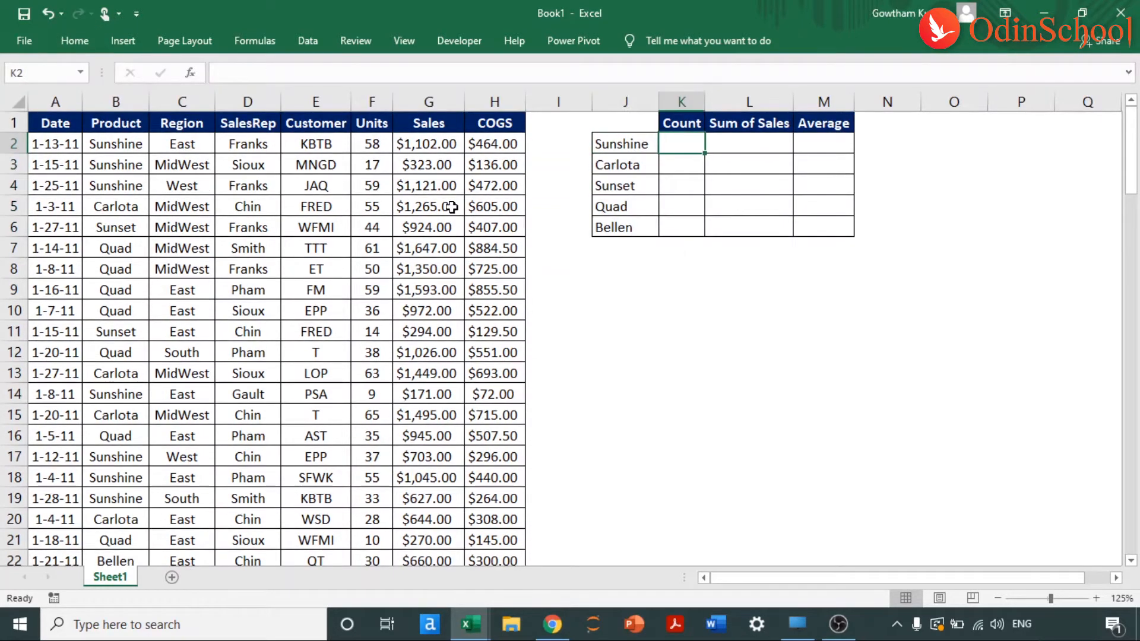
Centre-align the product names in J2:J6.
key(Right)
key(Left)
key(Down)
key(Left)
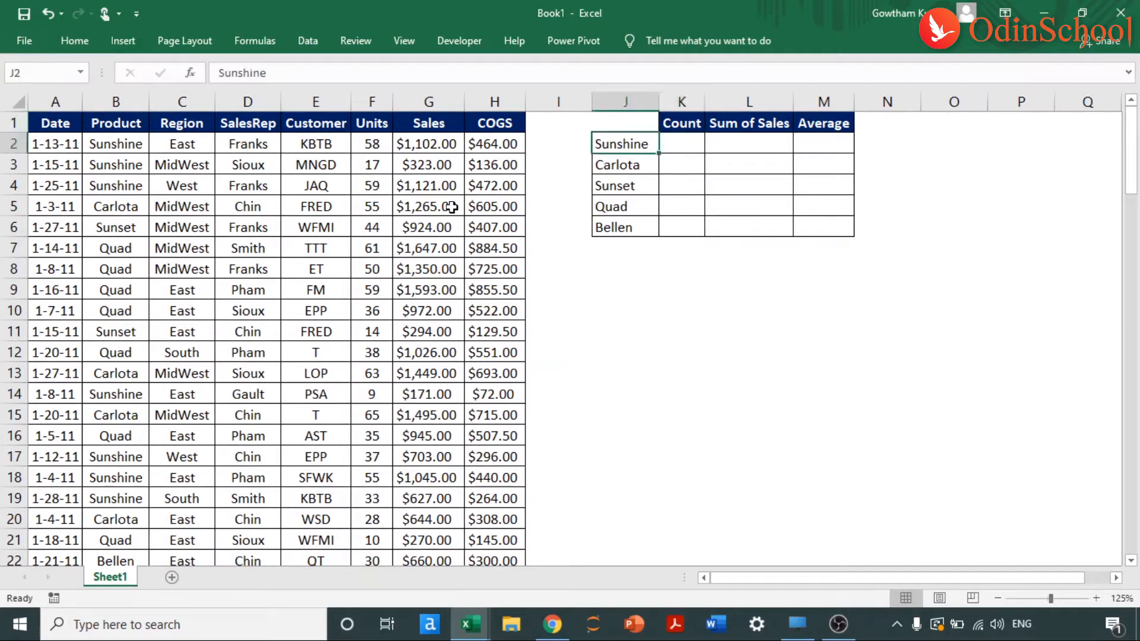
key(shift+Down)
key(shift+Down)
key(shift+Down)
key(shift+Down)
key(alt+h)
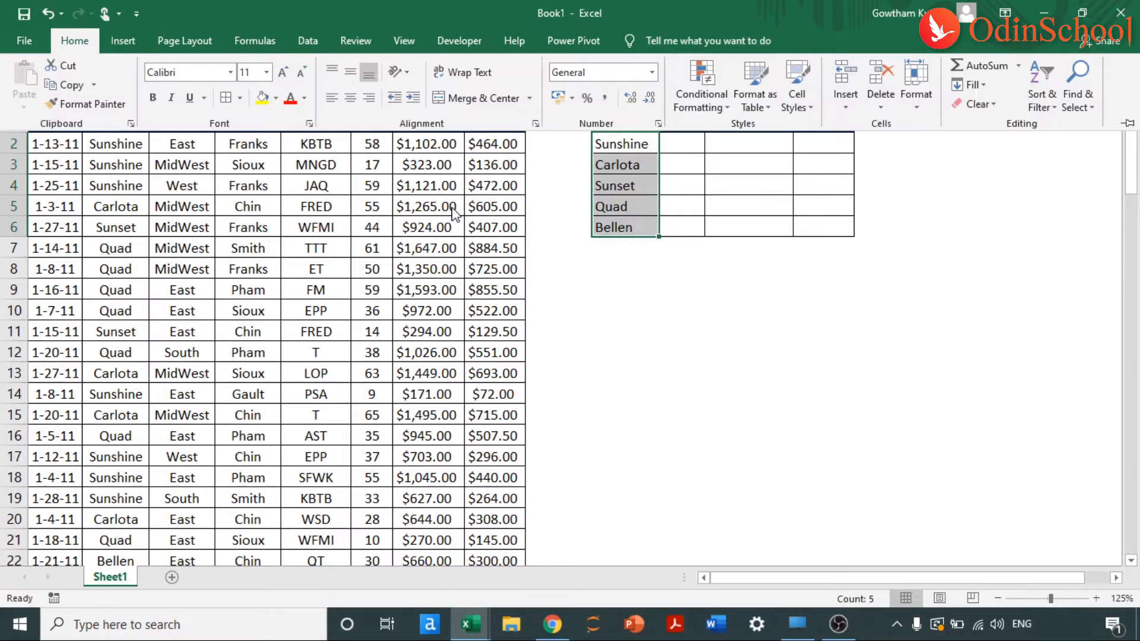
key(a)
key(c)
key(Right)
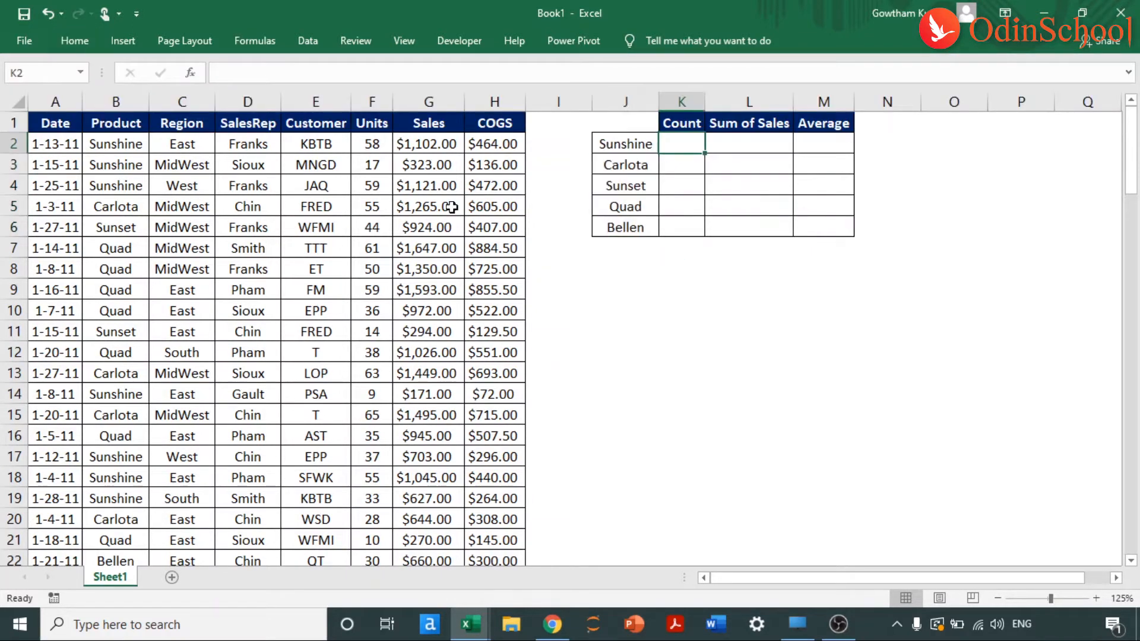
Enter =COUNTIF($B$2:$B$106,J2) in K2 to count the Sunshine rows.
text(=coun)
key(Down)
key(Down)
key(Down)
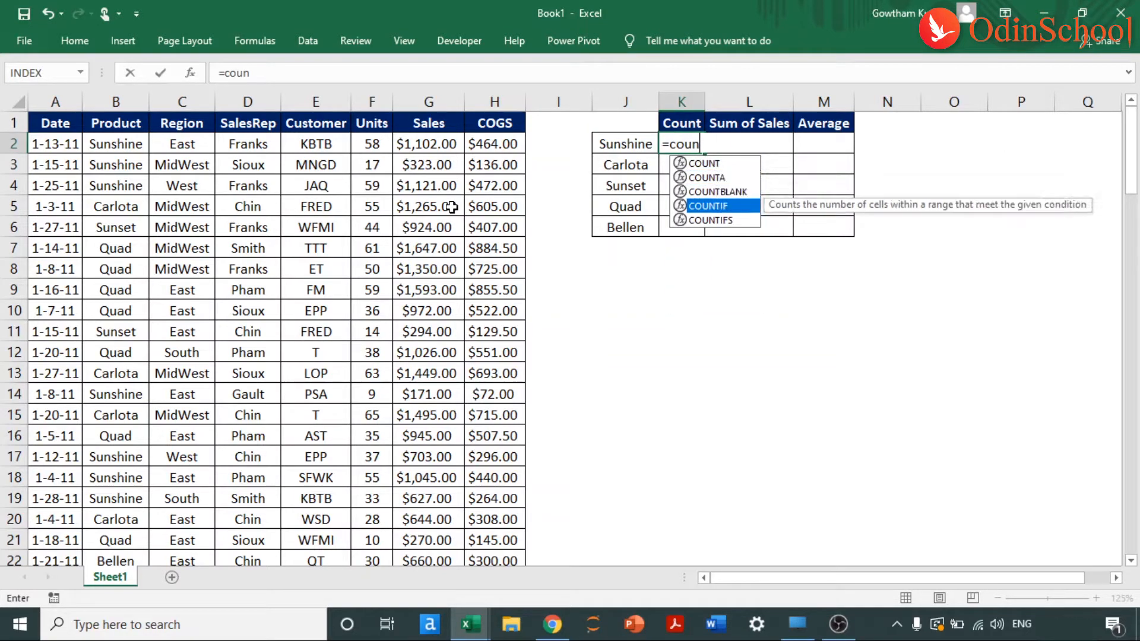
key(Tab)
key(Left)
key(Left)
key(Left)
key(Left)
key(Left)
key(Left)
key(Left)
key(Left)
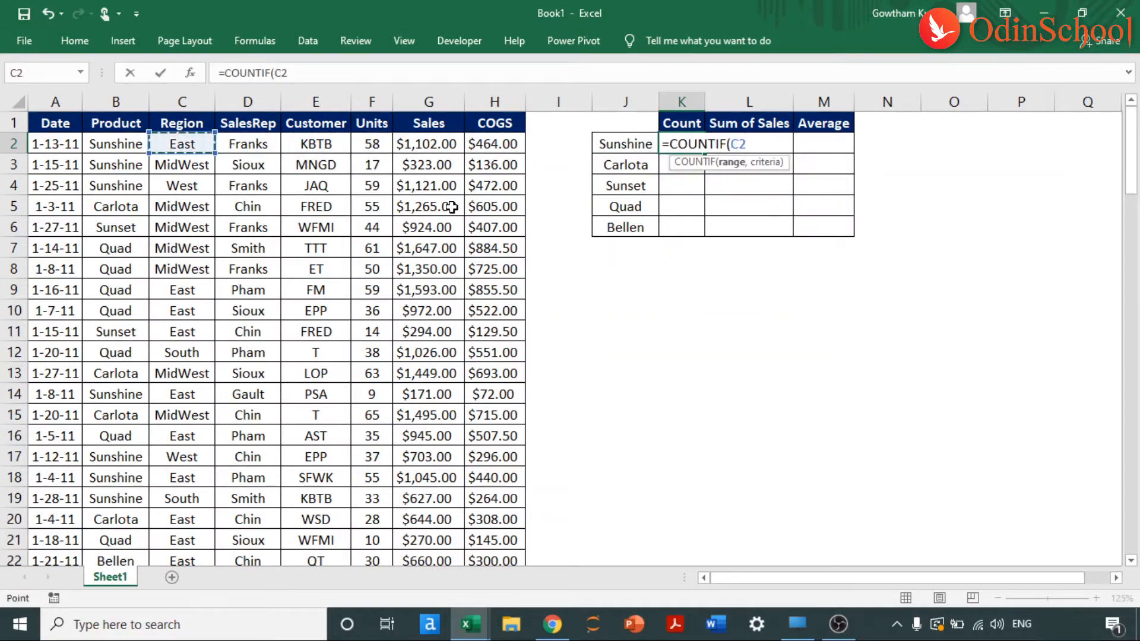
key(Left)
key(ctrl+shift+Down)
key(ctrl+BackSpace)
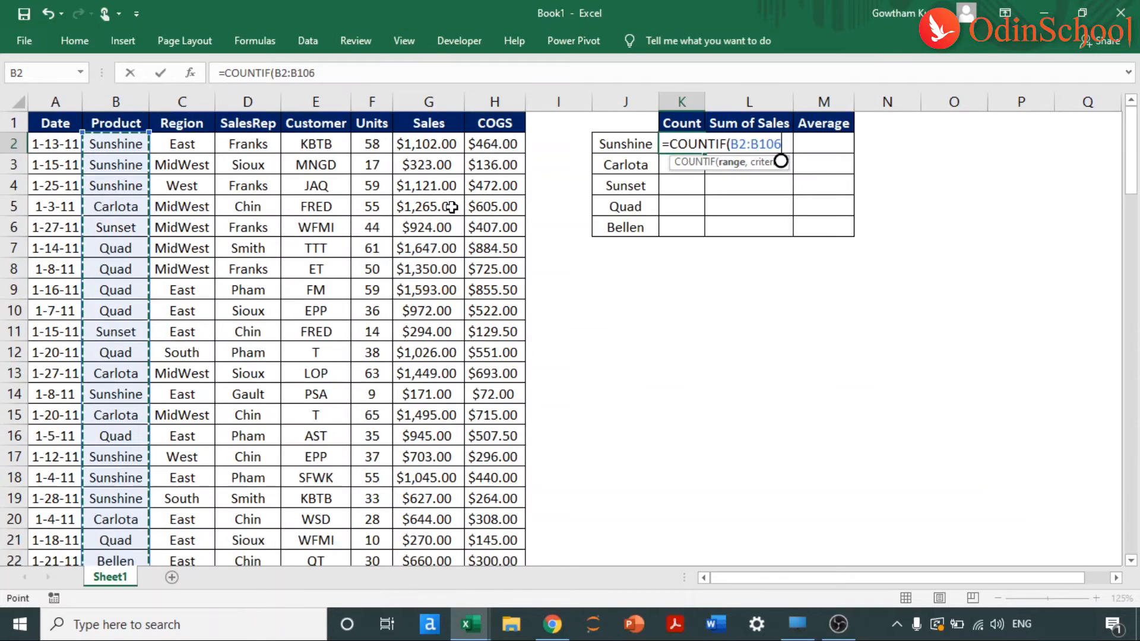
key(F4)
text(,)
key(Left)
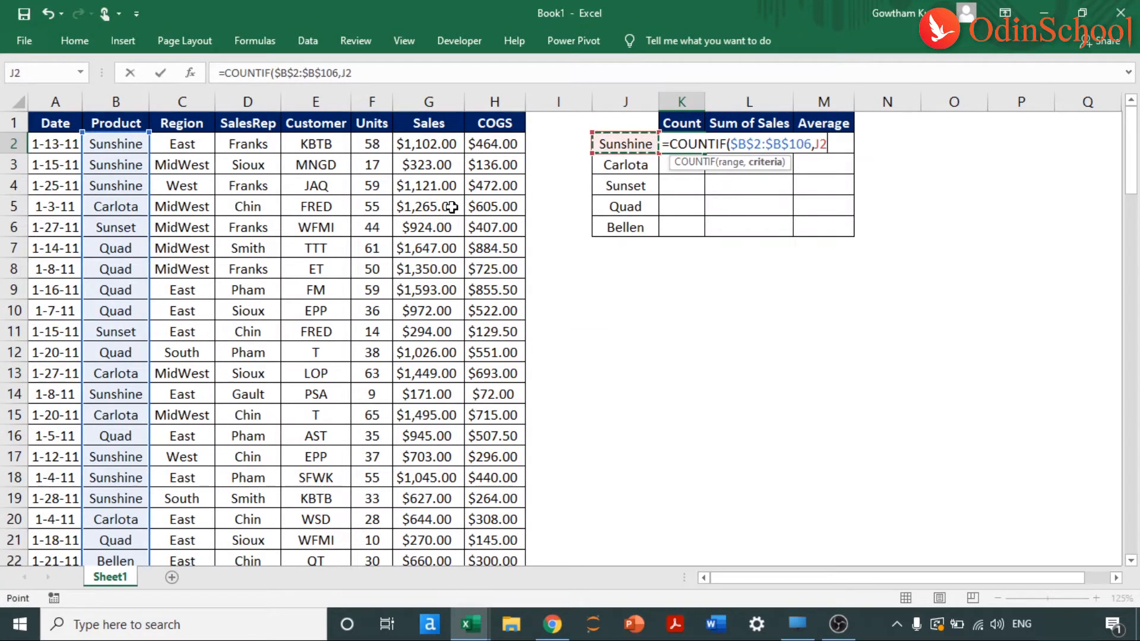
key(ctrl+Return)
Fill the COUNTIF formula from K2 down to K6 for the remaining products.
key(shift+Down)
key(shift+Down)
key(shift+Down)
key(shift+Down)
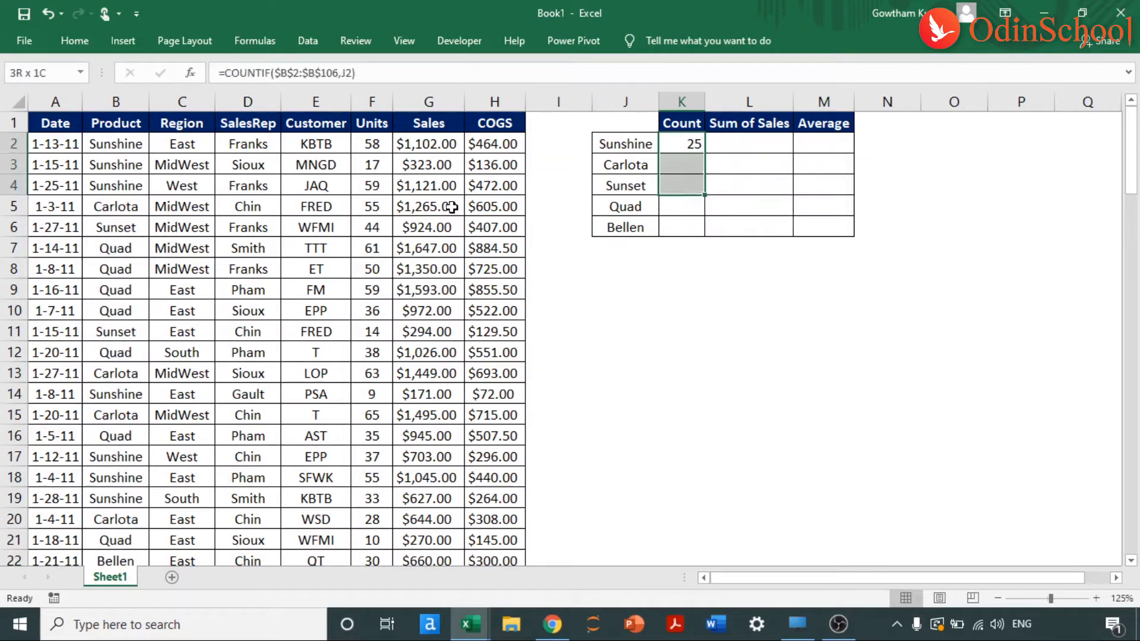
key(ctrl+d)
Centre-align the value cells K2:M6 of the summary table.
key(Right)
key(shift+Down)
key(shift+Down)
key(shift+Down)
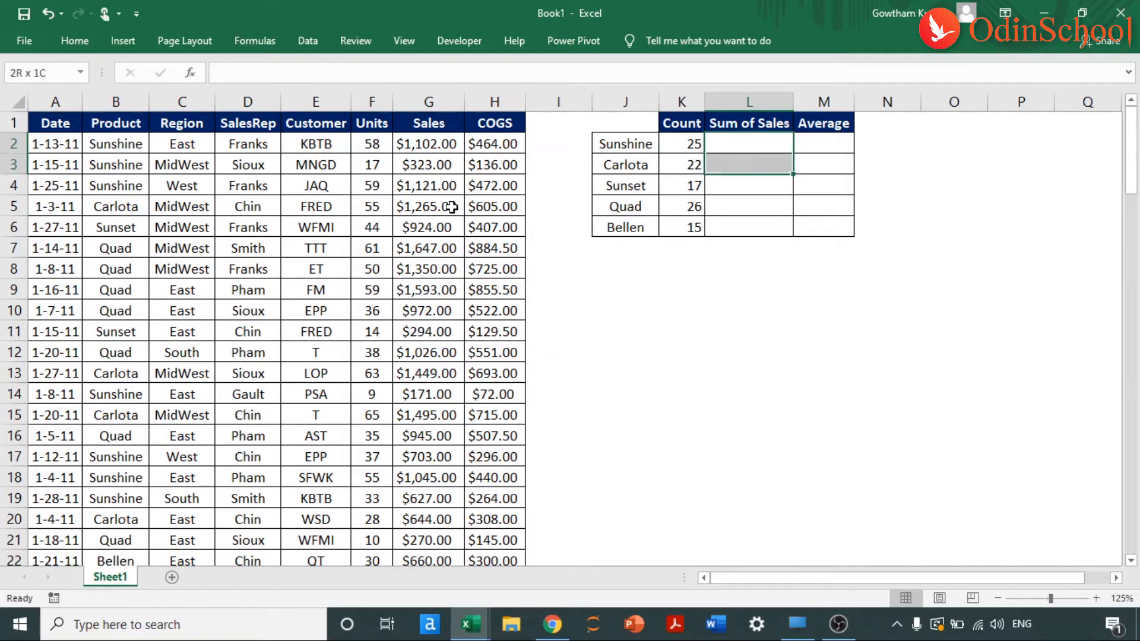
key(Left)
key(shift+Down)
key(shift+Down)
key(shift+Down)
key(shift+Down)
key(shift+Down)
key(shift+Right)
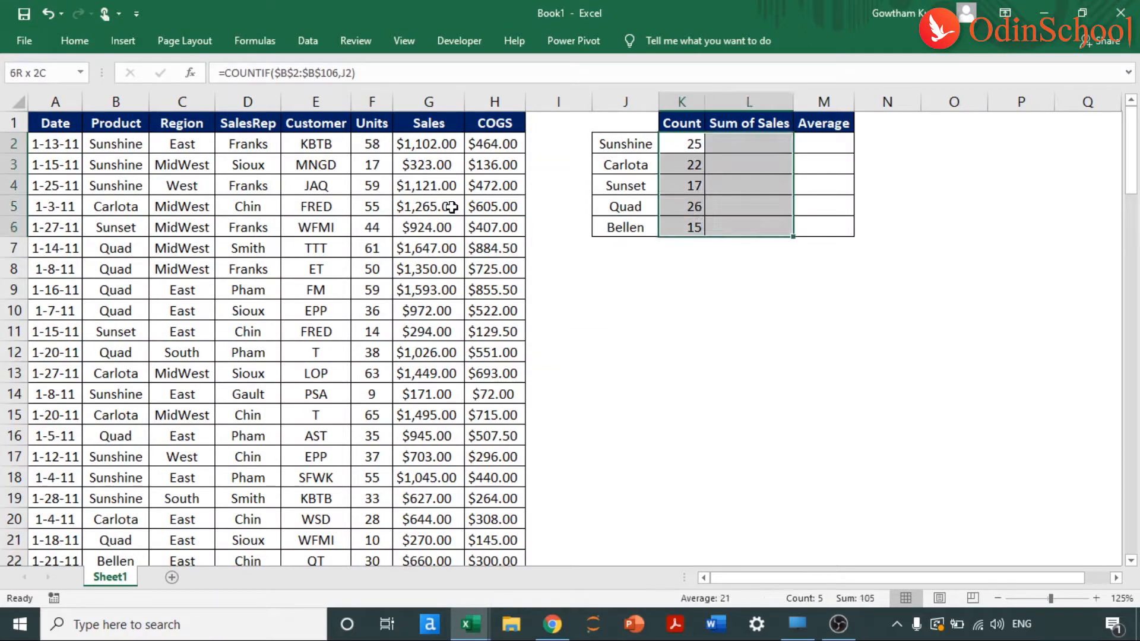
key(shift+Up)
key(shift+Right)
Enter =SUMIF($B$2:$B$106,J2,$G$2:$G$106) in L2 to total the Sunshine sales.
key(Right)
key(Up)
key(Down)
text(=sumi)
key(Tab)
key(Left)
key(Left)
key(Left)
key(Left)
key(Left)
key(Left)
key(Left)
key(Left)
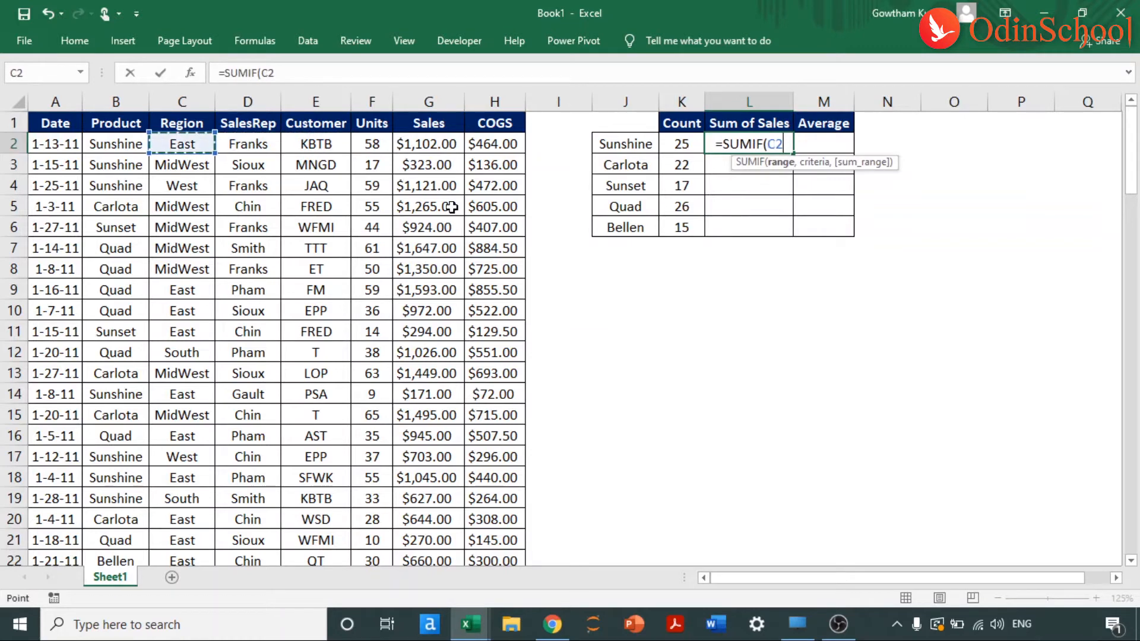
key(ctrl+shift+Down)
key(F4)
text(,)
key(Left)
key(Left)
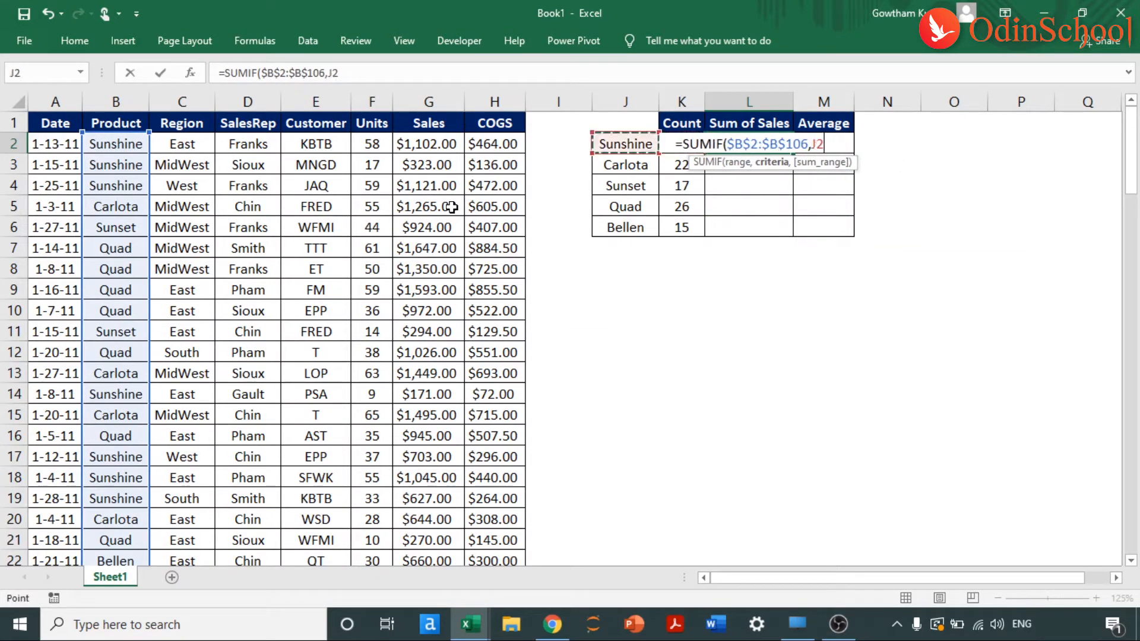
text(,)
key(Left)
key(Left)
key(Left)
key(Left)
key(Left)
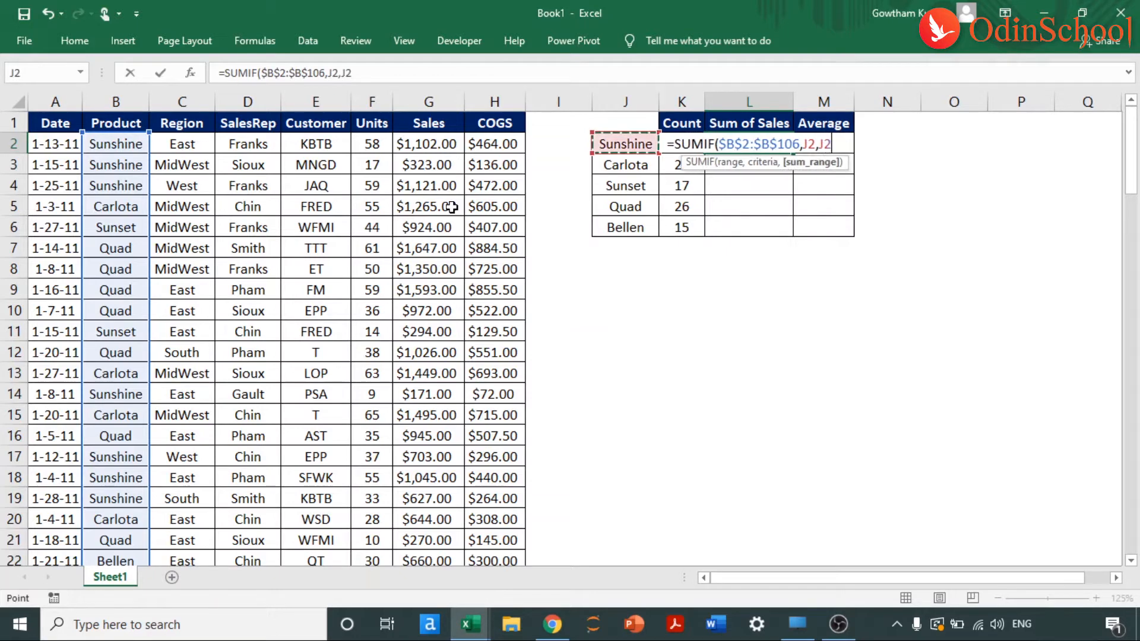
key(ctrl+shift+Down)
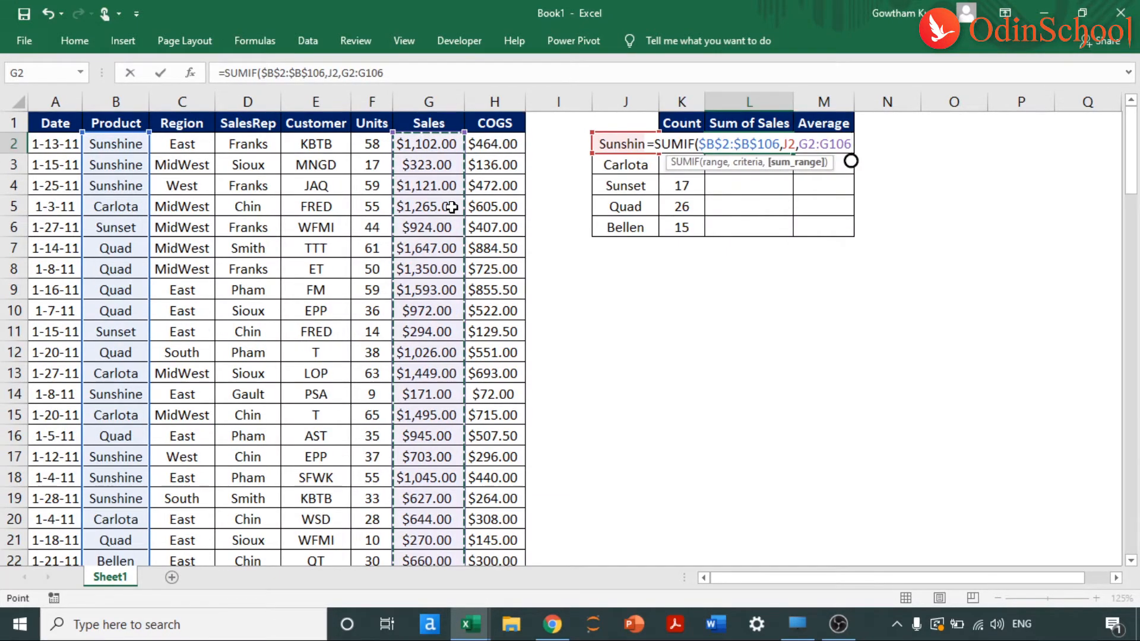
key(F4)
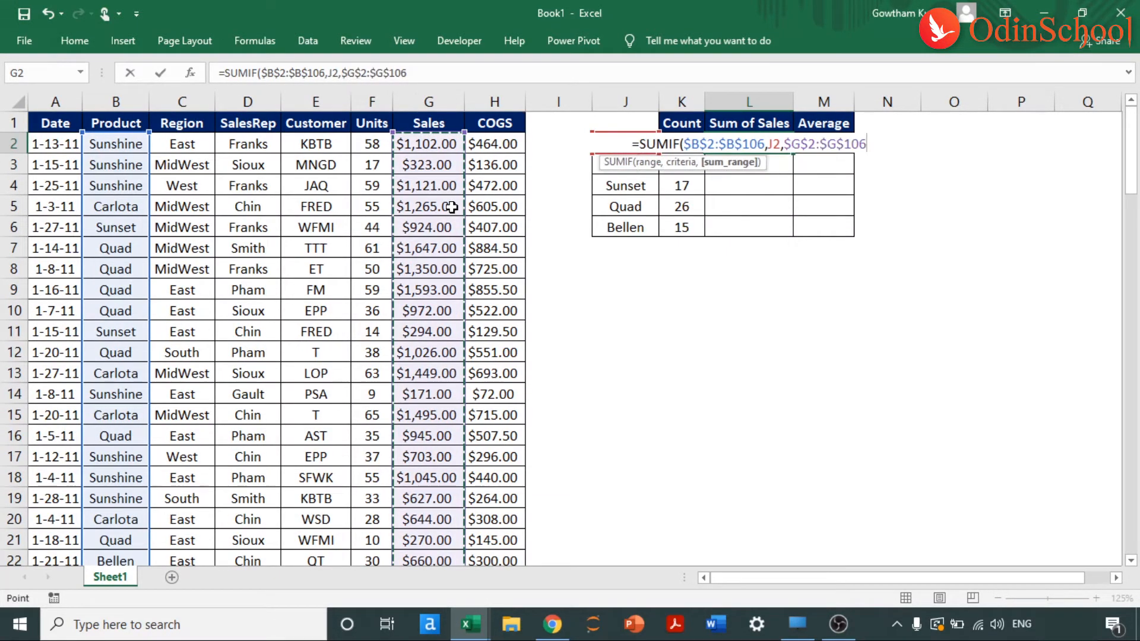
text())
key(Return)
Fill the SUMIF formula from L2 down to L6 for the remaining products.
key(Up)
key(shift+Down)
key(shift+Down)
key(shift+Down)
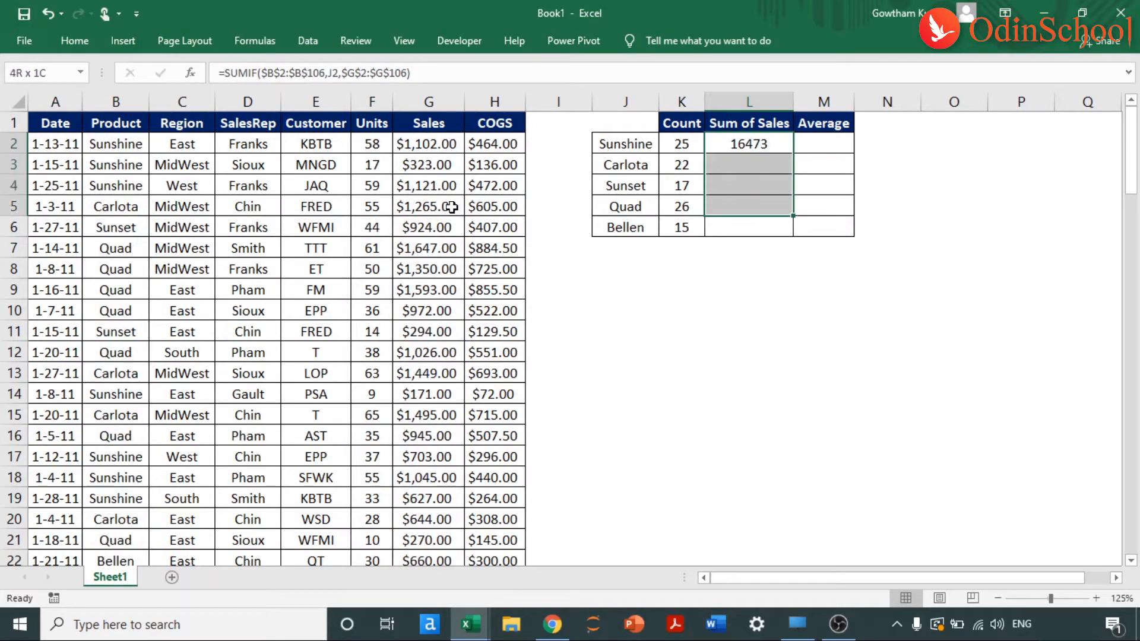
key(shift+Down)
key(ctrl+d)
key(F2)
key(Escape)
text($)
key(Escape)
Format the Sum of Sales values in L2:L6 as currency with the $ symbol.
key(ctrl+shift+4)
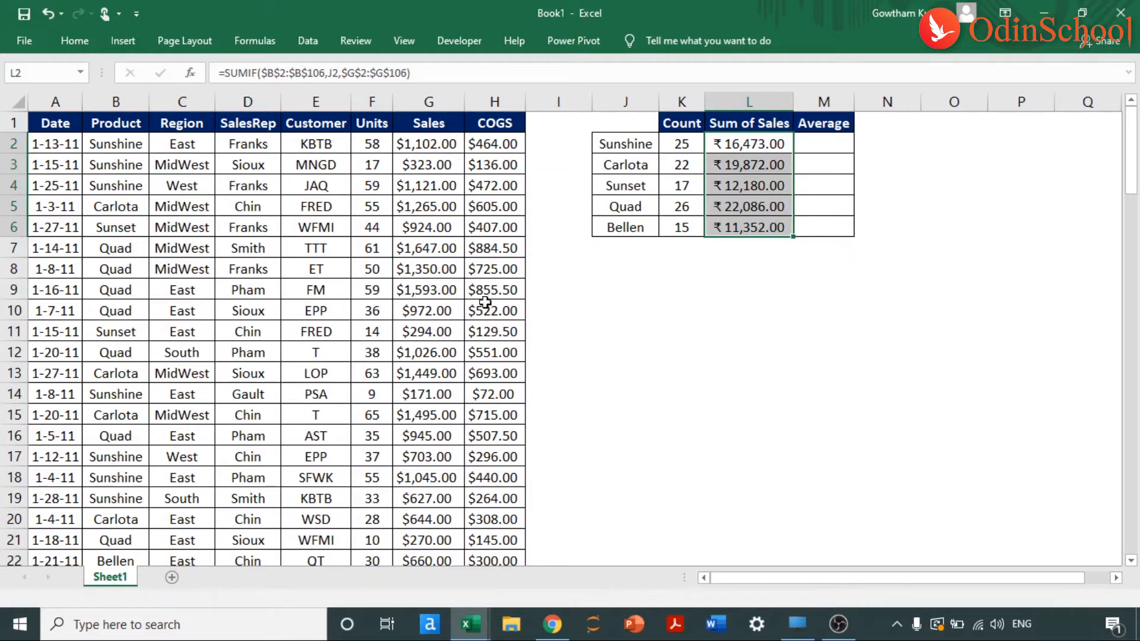
key(ctrl+1)
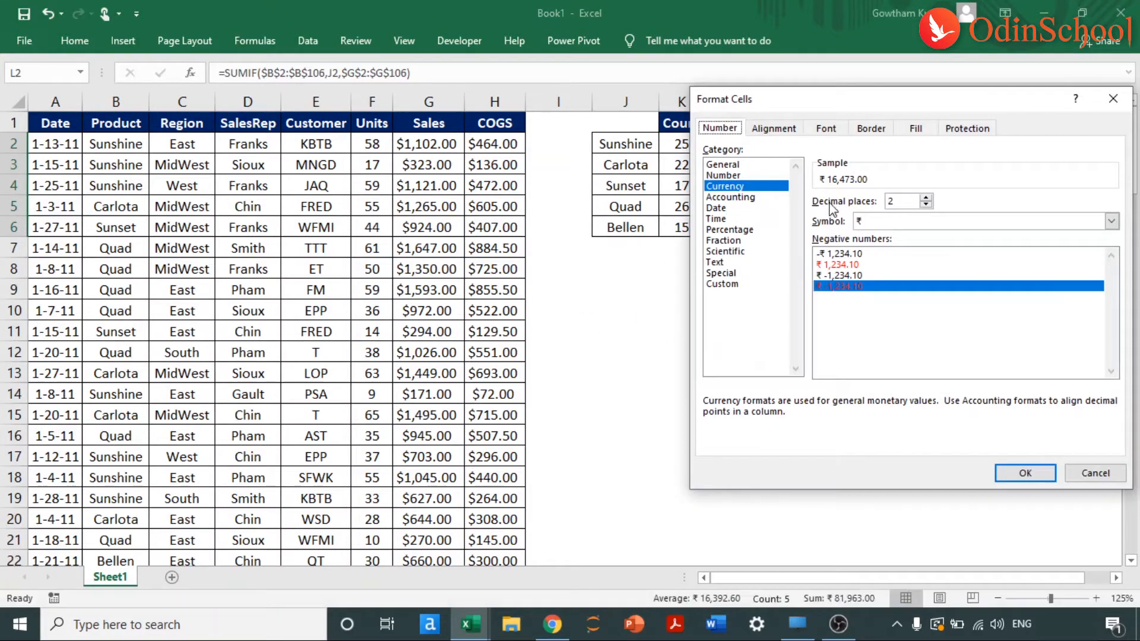
click(880, 226)
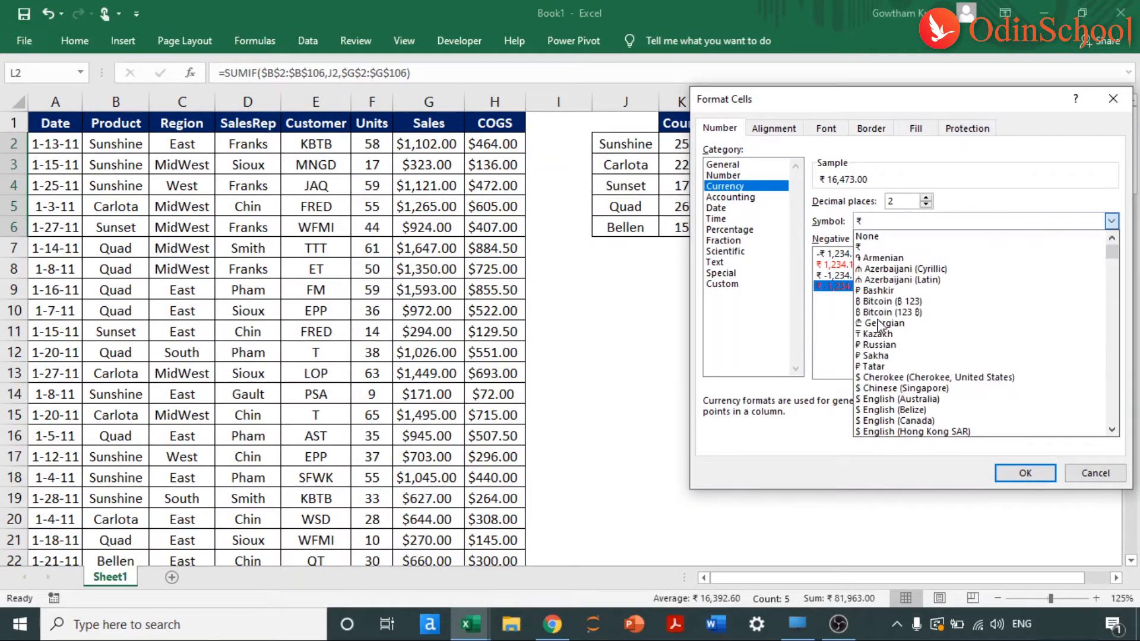
click(869, 404)
click(1024, 474)
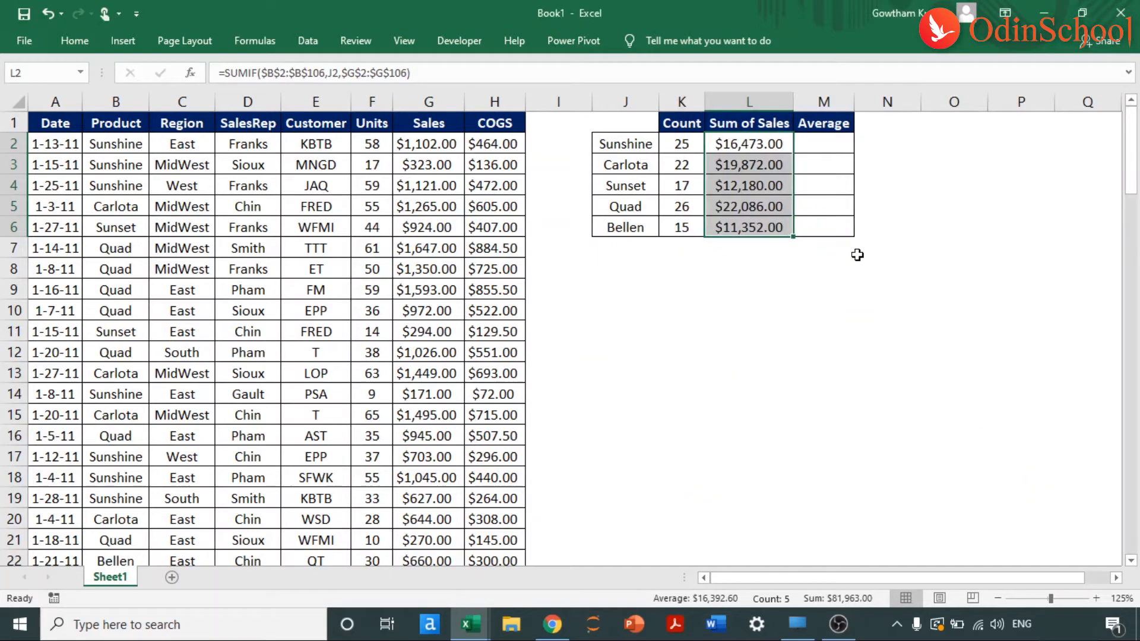
Try calculating the Sunshine average in M2 with the formula =L2/L2.
click(806, 141)
text(=)
key(Left)
key(Left)
key(Right)
text(/)
key(Left)
key(ctrl+Return)
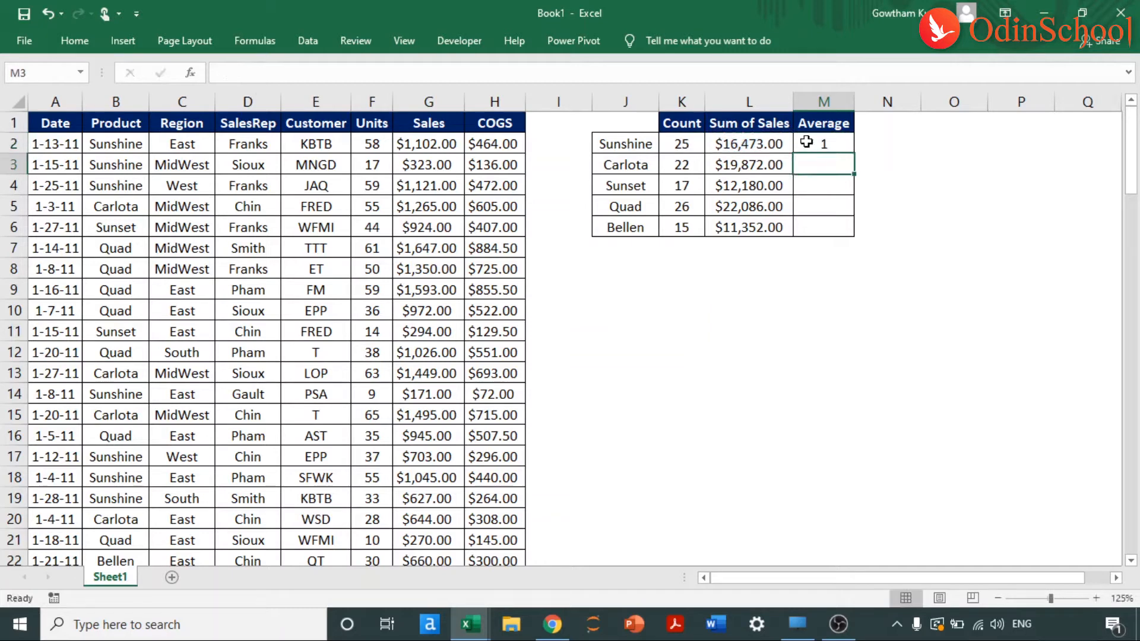
key(shift+Down)
key(shift+Down)
key(shift+Down)
key(shift+Down)
Enter =L2/K2 in M2 to divide the sum of sales by the count.
click(806, 141)
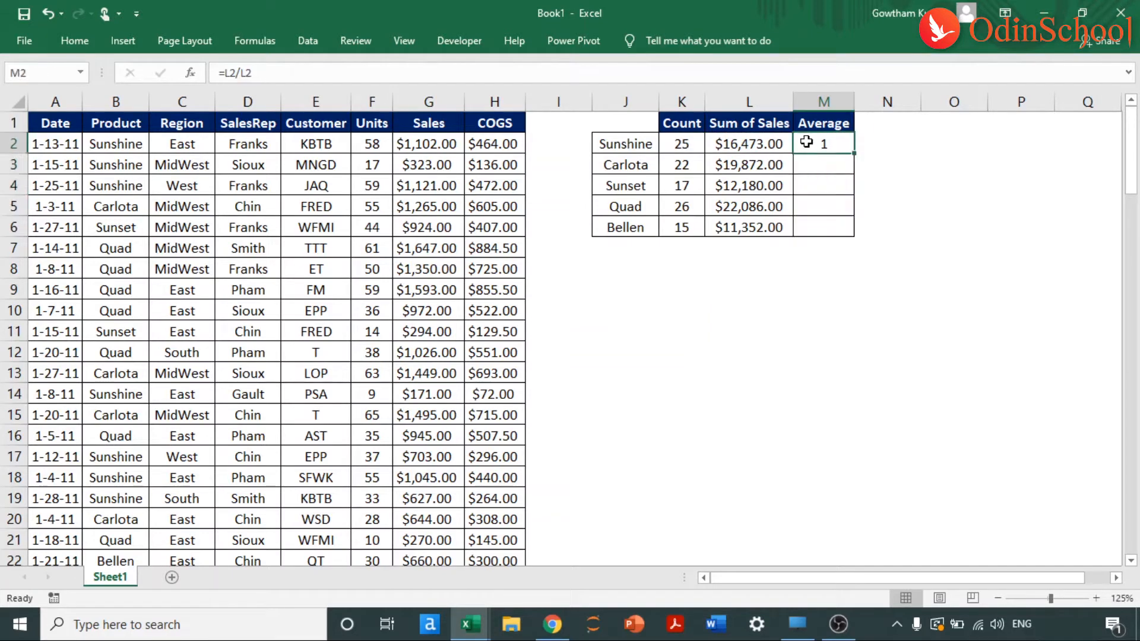
text(=)
key(Left)
text(/)
key(Left)
key(Left)
key(ctrl+Return)
Fill the average formula from M2 down to M6.
key(shift+Down)
key(shift+Down)
key(shift+Down)
key(shift+Down)
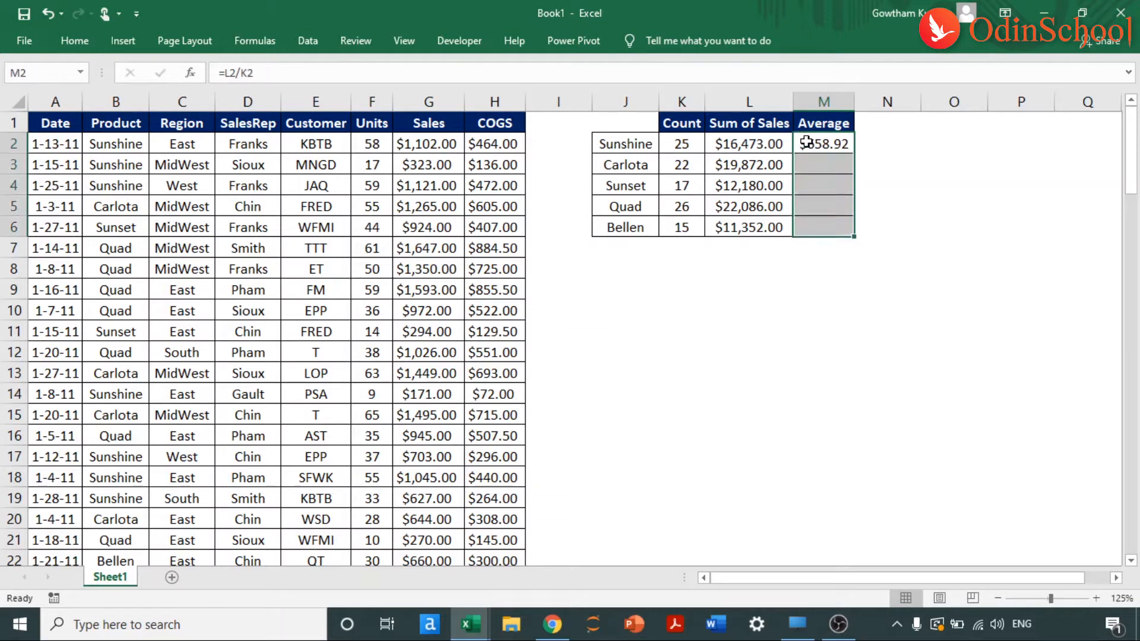
key(ctrl+d)
Format the Average values in M2:M6 as currency with the $ symbol.
key(ctrl+shift+4)
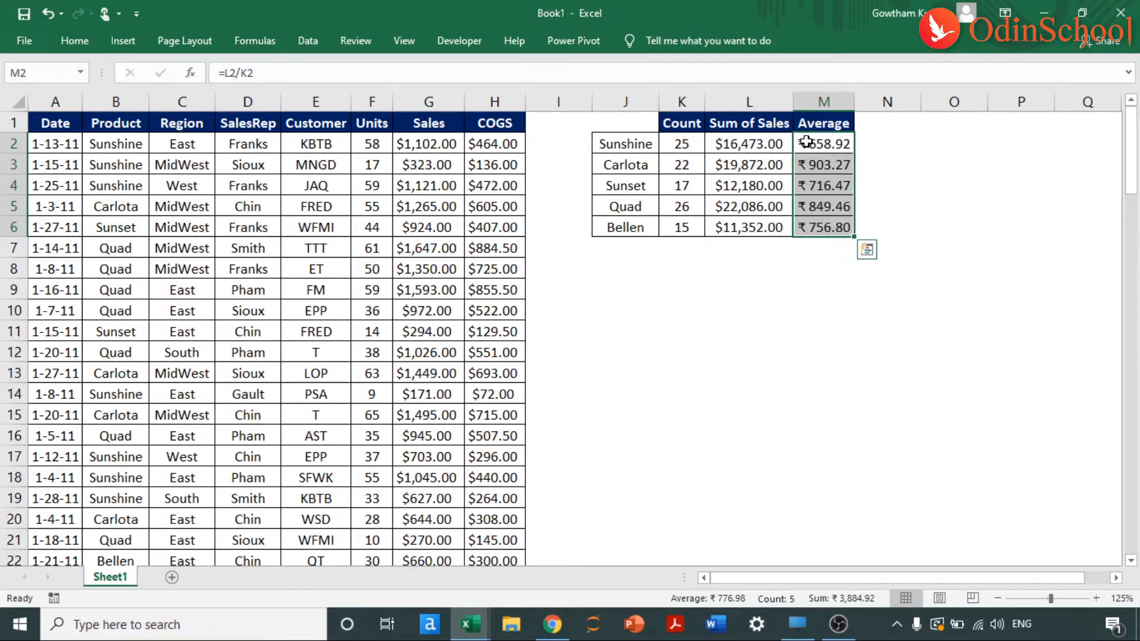
key(ctrl+1)
click(1111, 221)
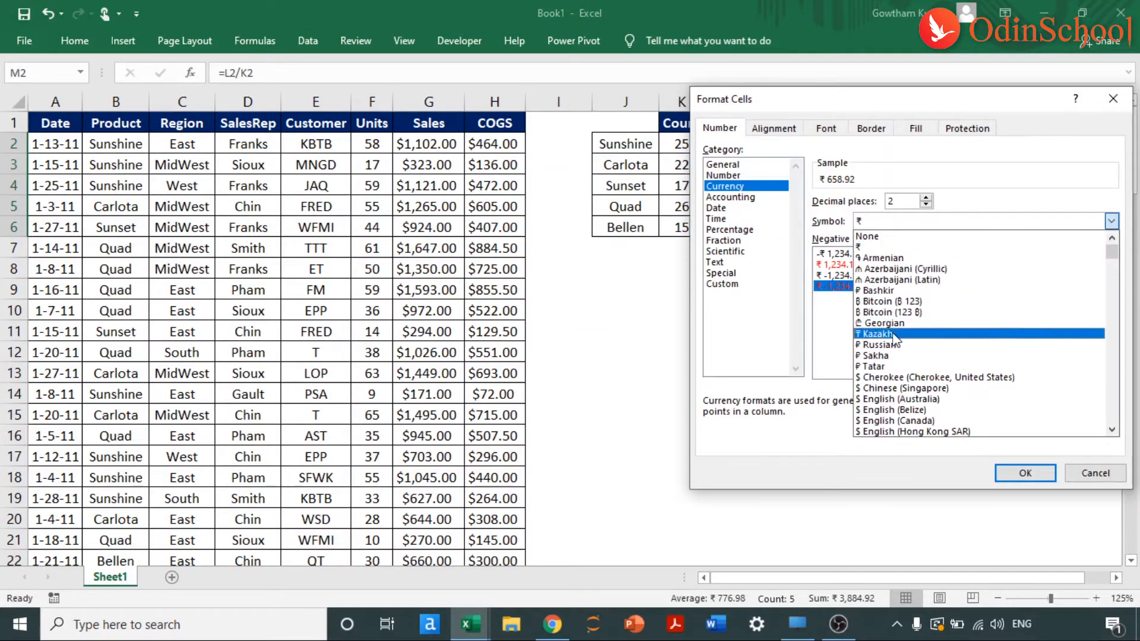
click(888, 415)
key(Return)
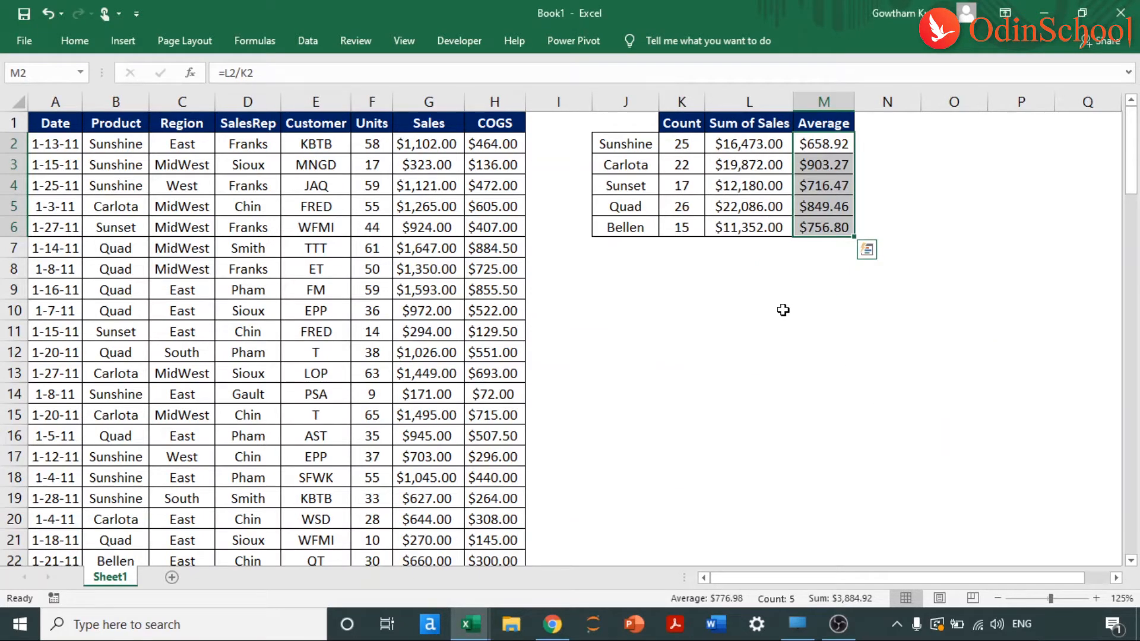
Make the product names in J2:J6 bold.
key(Left)
key(Up)
key(Down)
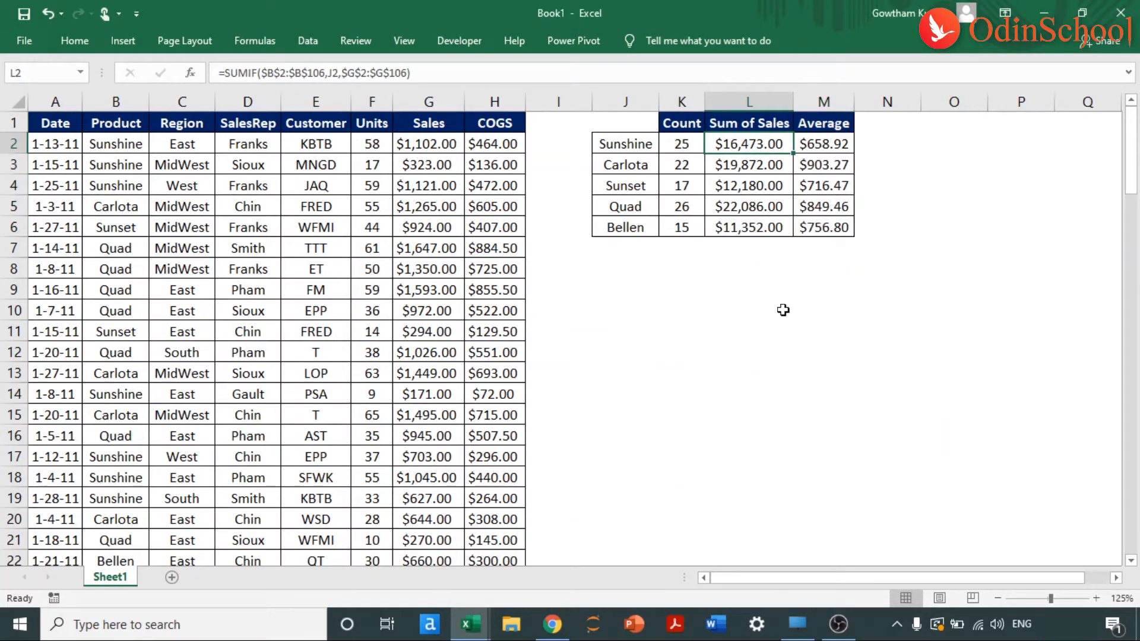
key(Left)
key(Left)
key(ctrl+shift+Down)
key(ctrl+b)
key(Right)
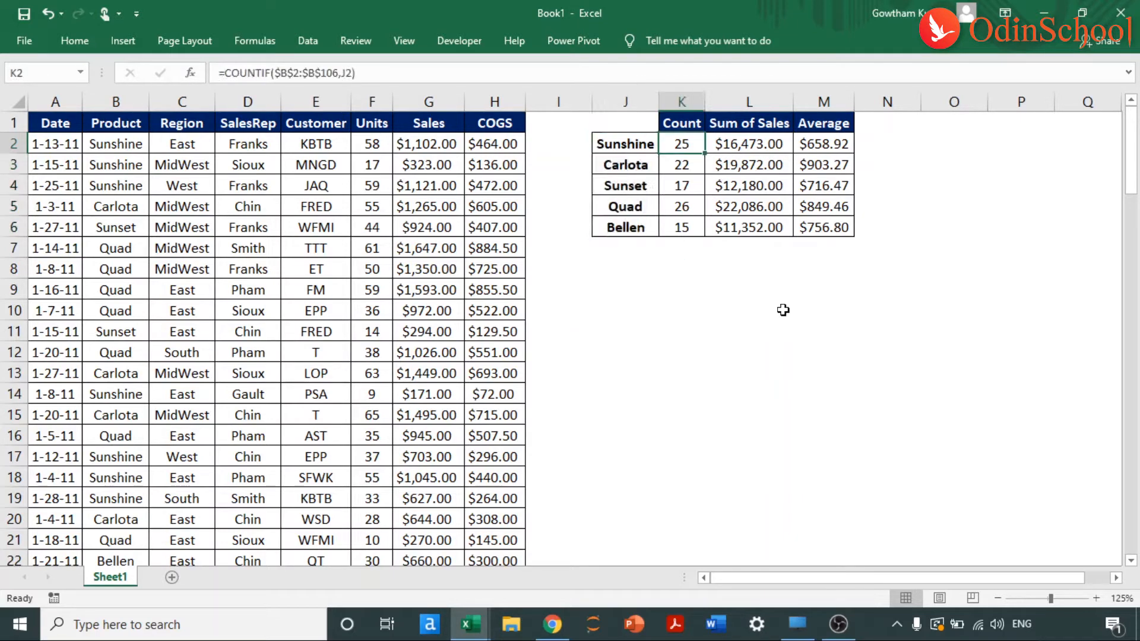
Review the count, sum and average formulas in K2, L2 and M2 and the summary values in K2:M6.
key(Left)
key(Right)
key(Right)
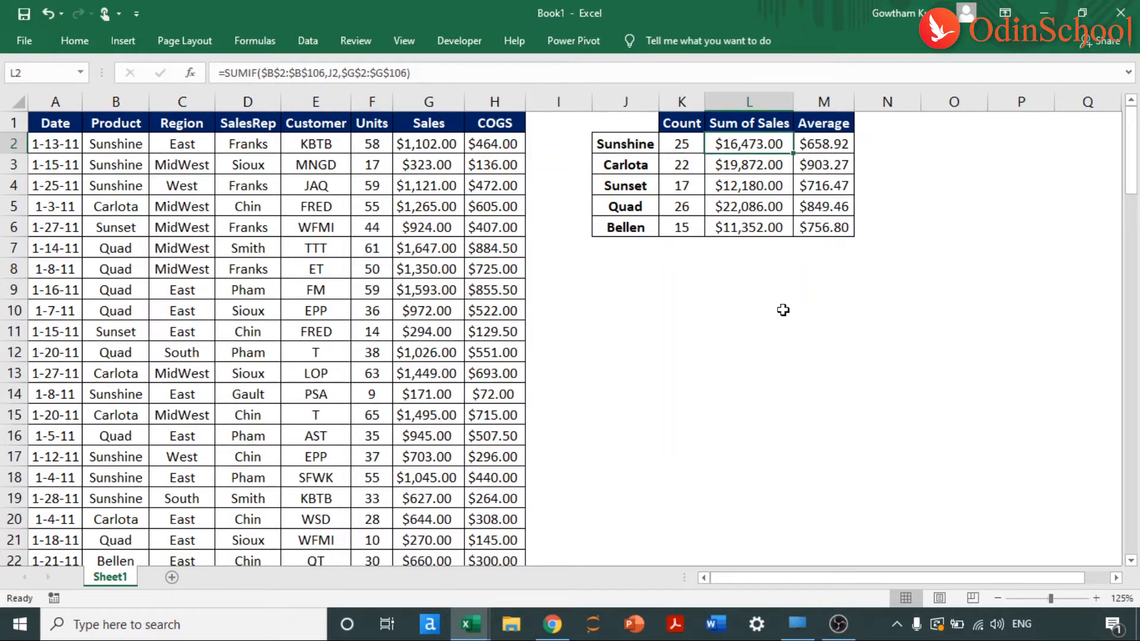
key(Right)
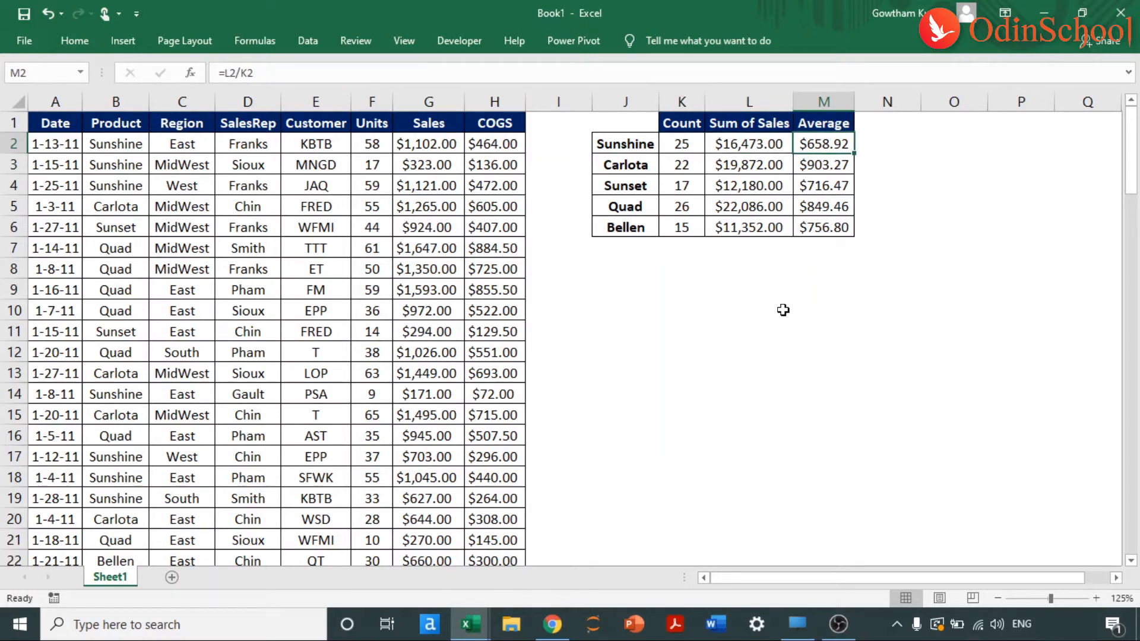
key(Left)
key(Left)
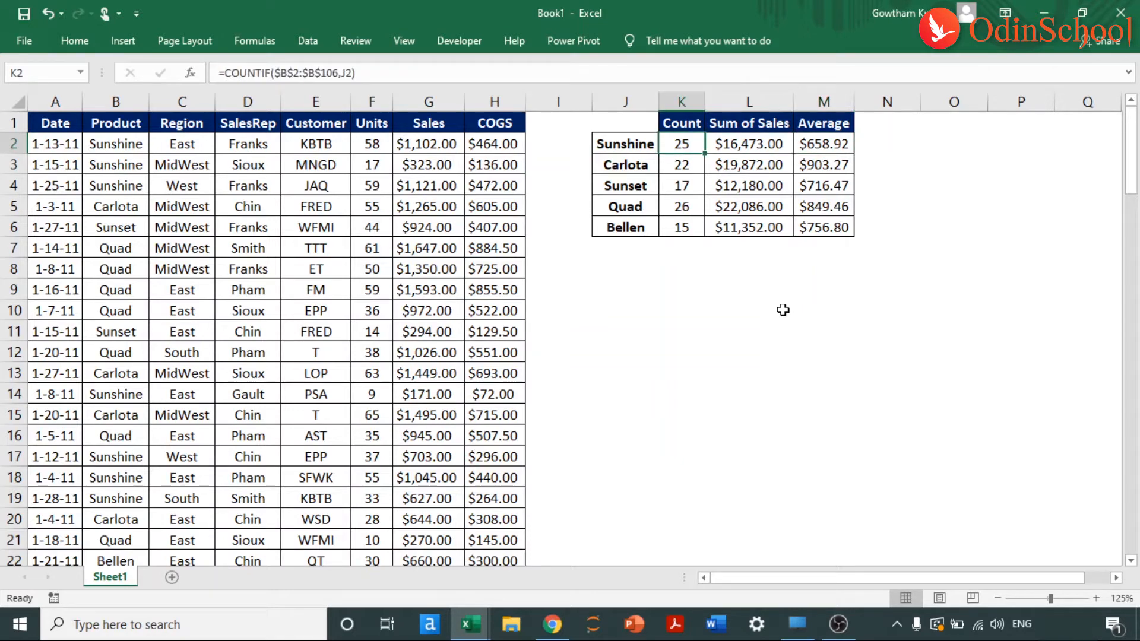
key(Right)
key(Left)
key(ctrl+shift+Down)
key(ctrl+shift+Right)
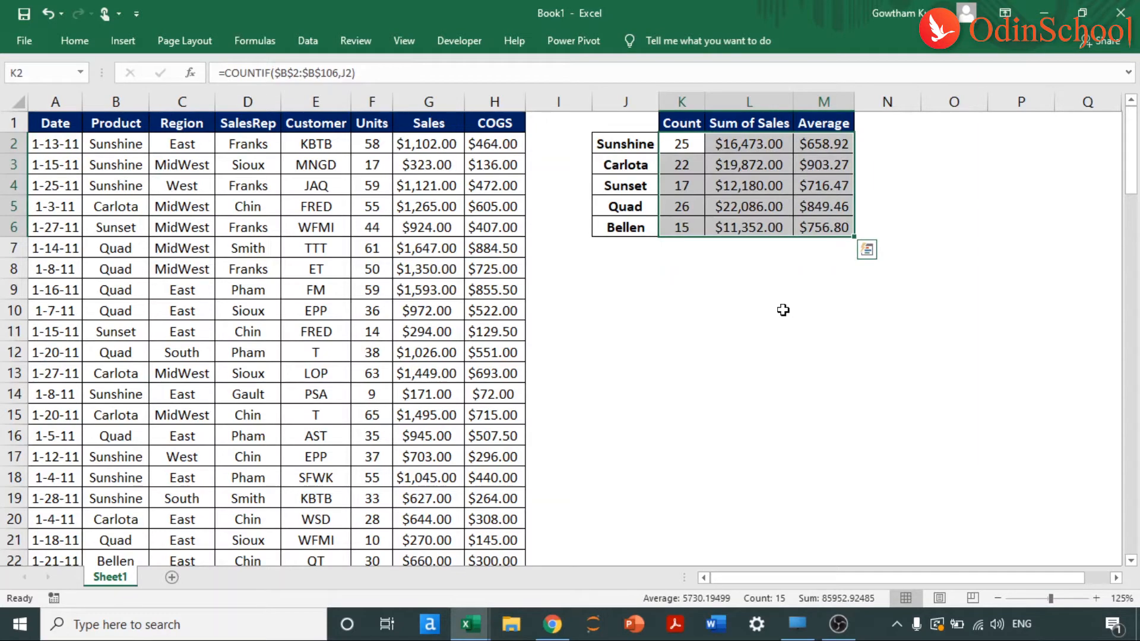
Create a PivotTable from the sales data in A1:H106 on the existing worksheet at cell J9.
key(Up)
key(Down)
key(Home)
key(Up)
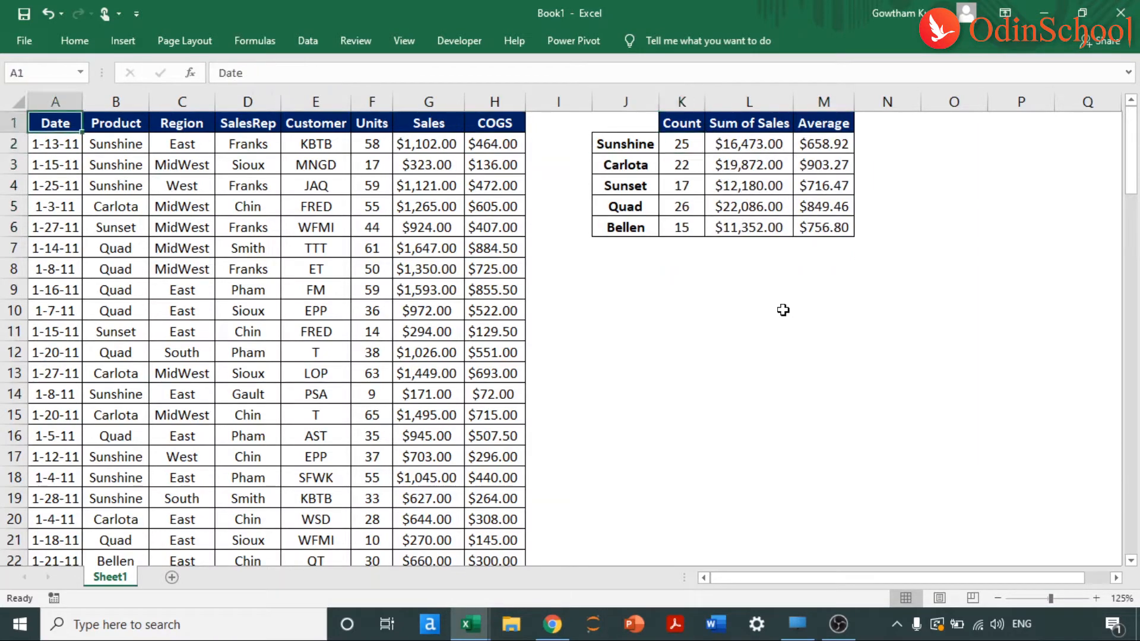
key(ctrl+shift+Down)
key(ctrl+shift+Right)
key(ctrl+BackSpace)
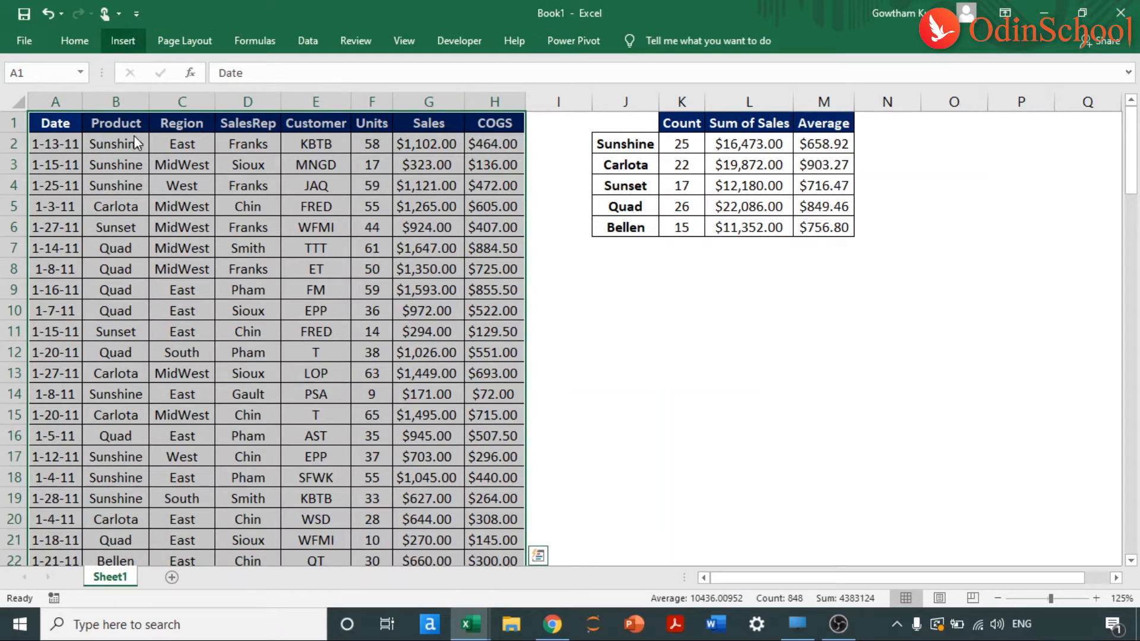
click(123, 41)
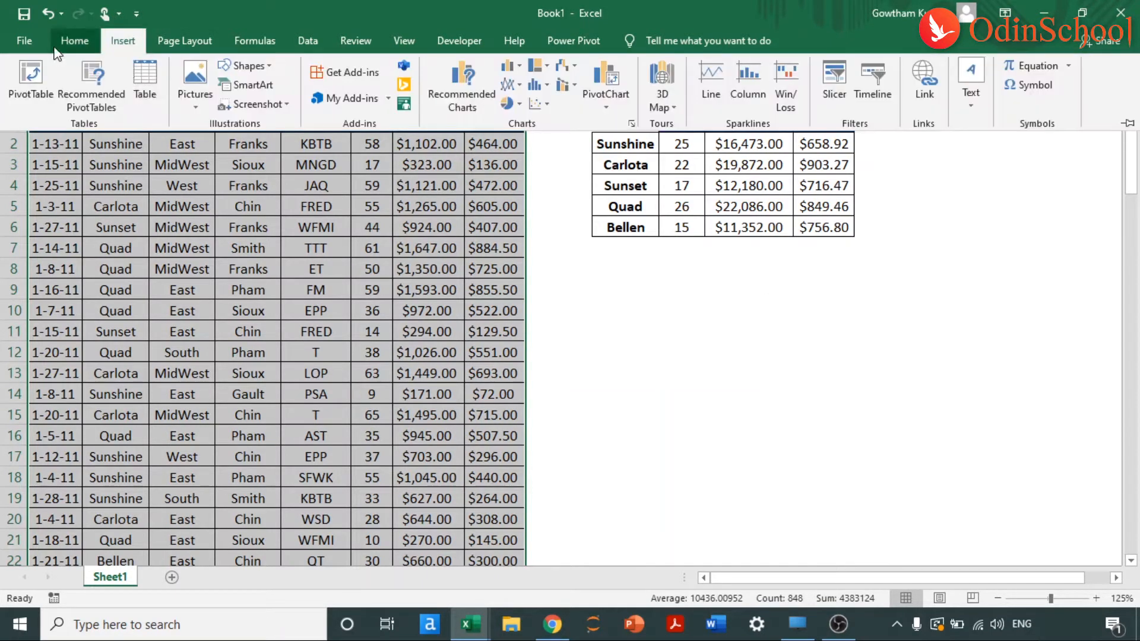
click(28, 72)
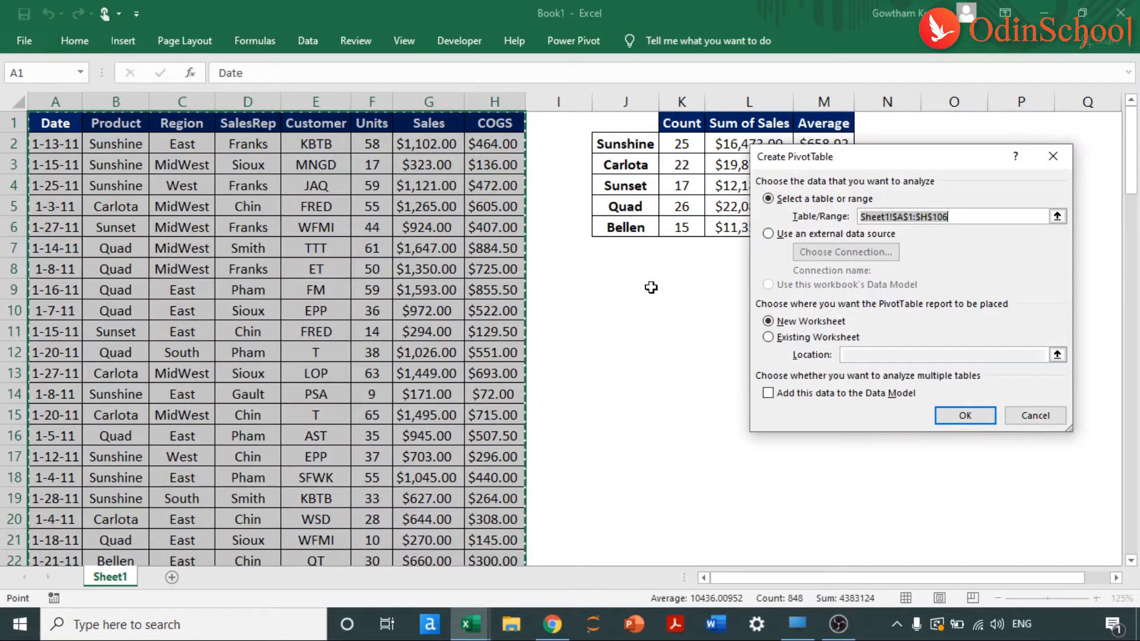
drag(882, 157, 957, 250)
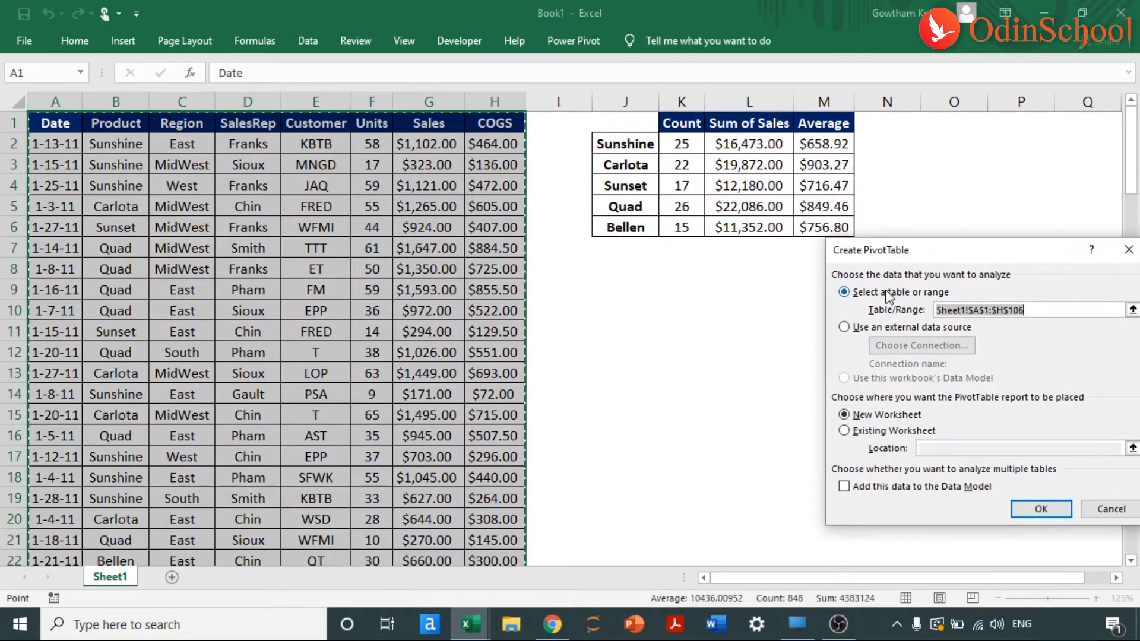
click(875, 432)
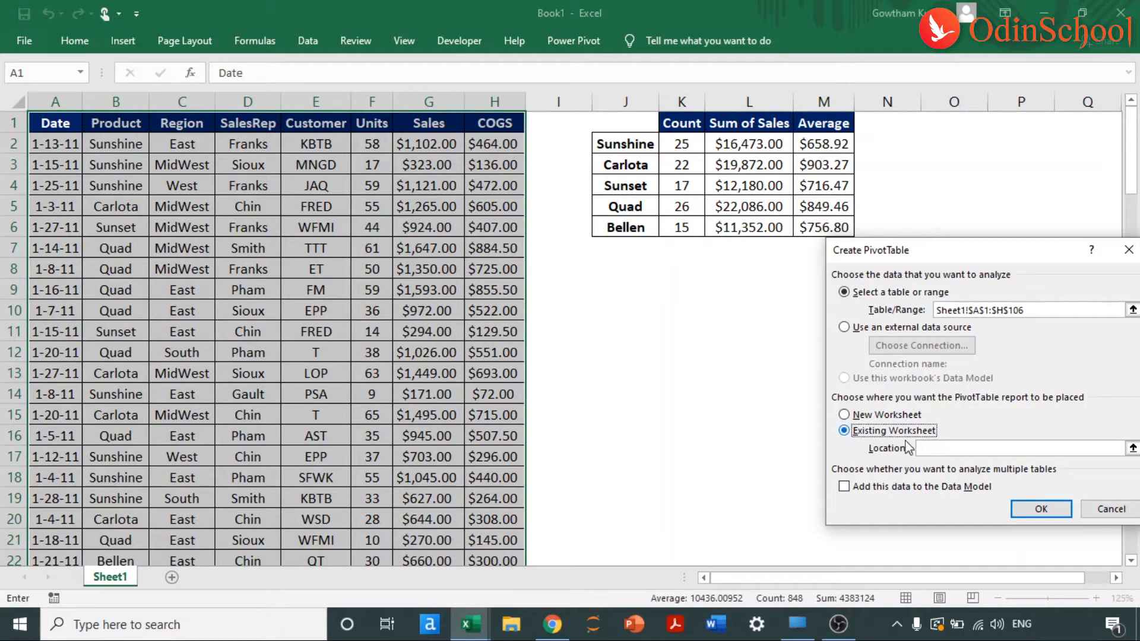
click(613, 287)
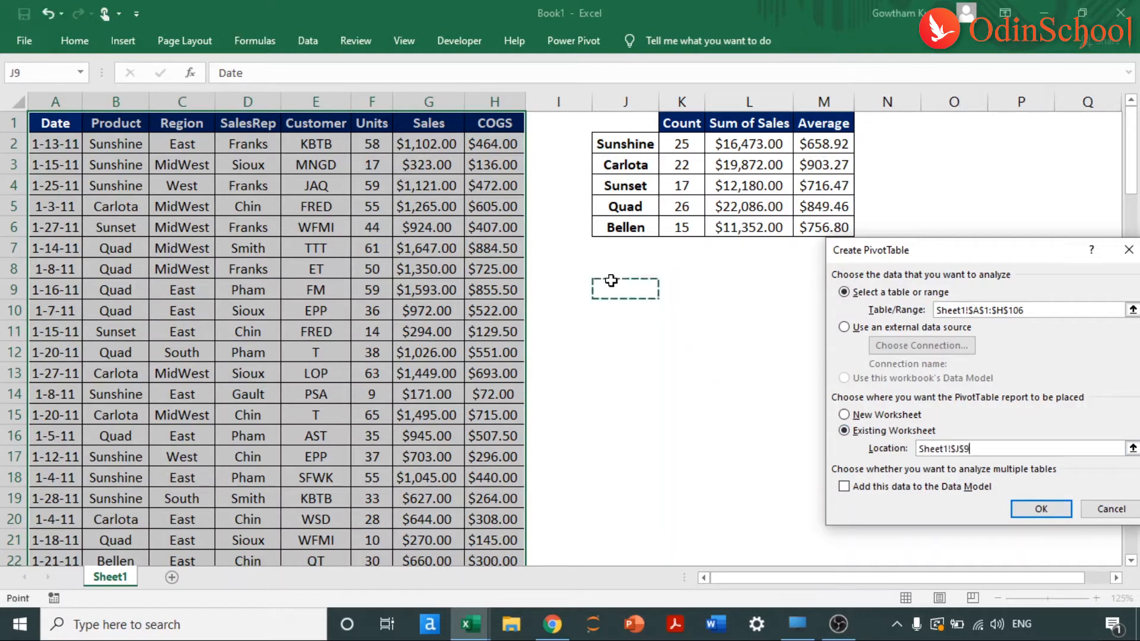
click(1048, 514)
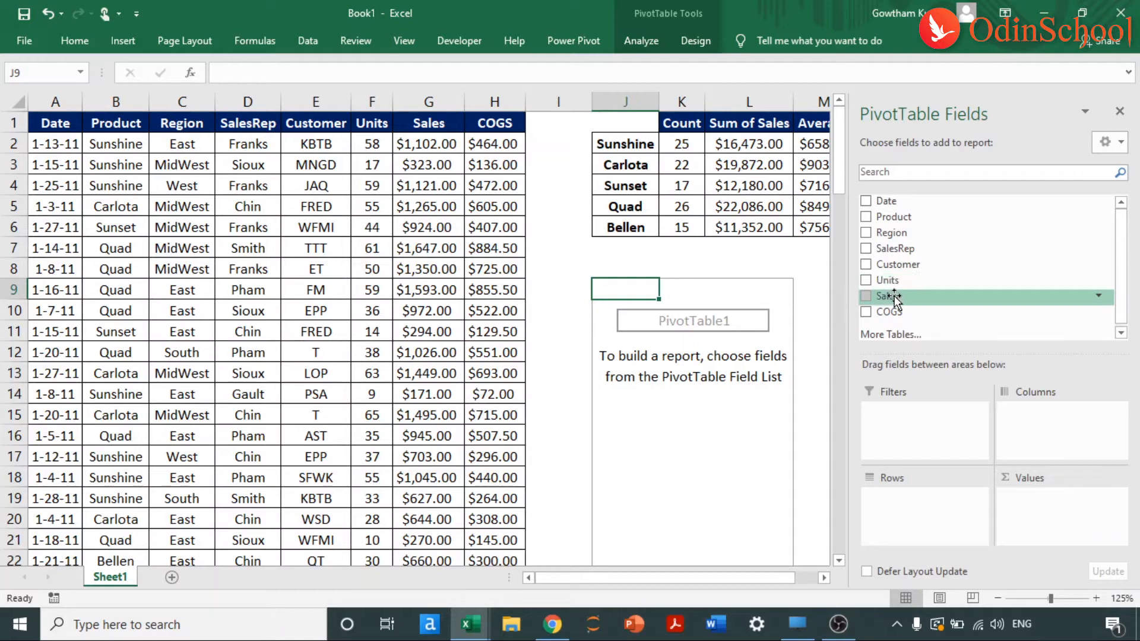
Add Product to the PivotTable rows and the Sales field three times to its values.
drag(895, 298, 1036, 530)
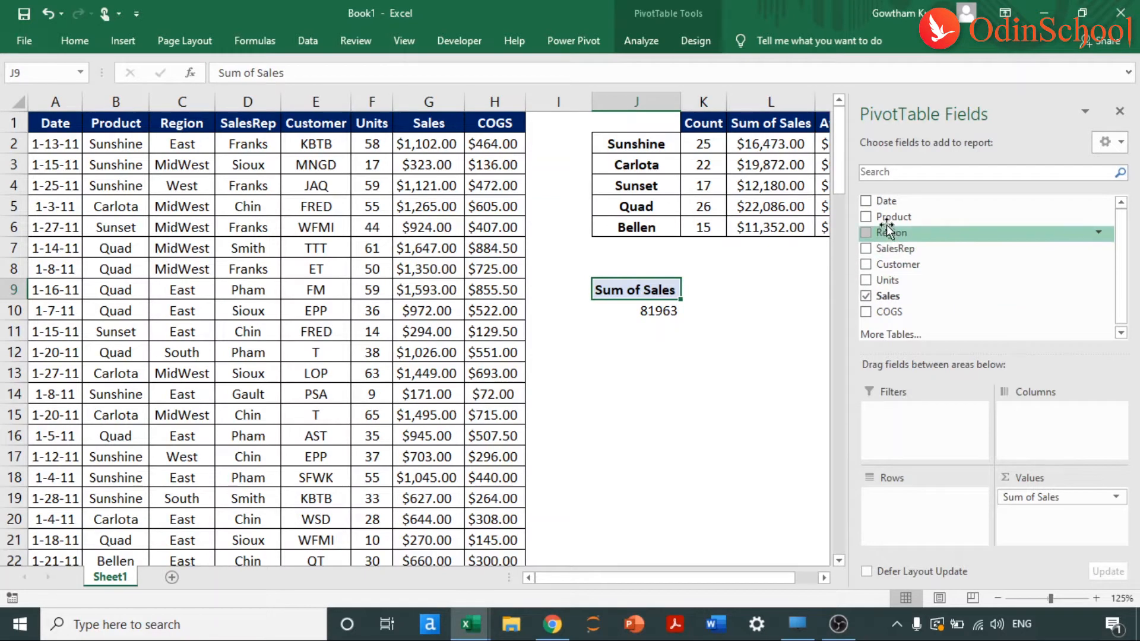
drag(886, 220, 899, 520)
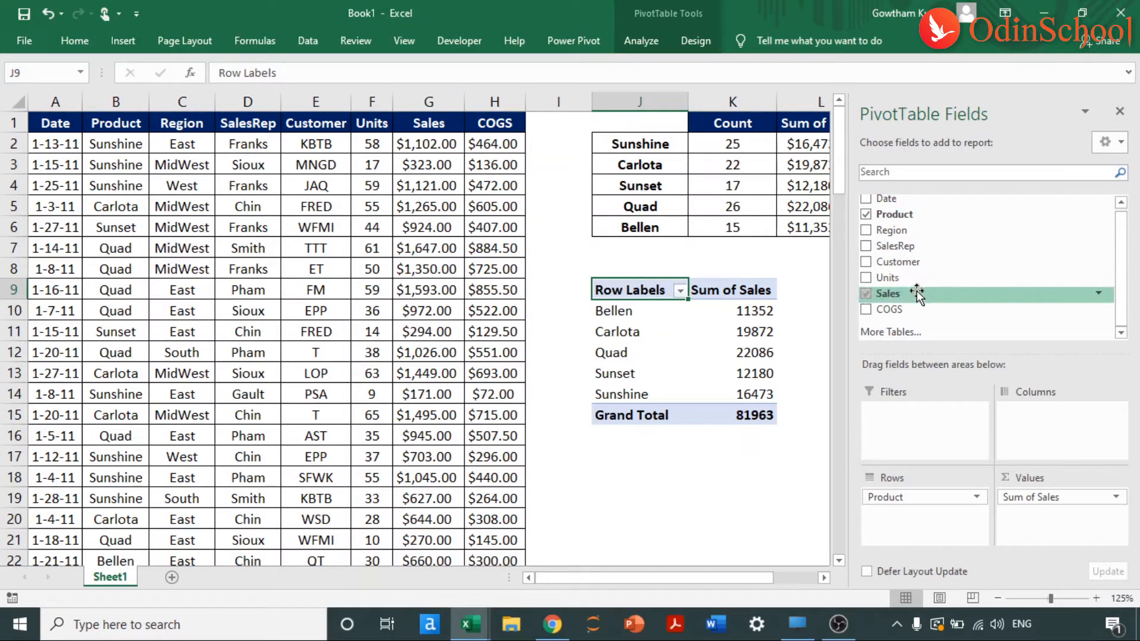
drag(892, 291, 1022, 505)
drag(889, 294, 1043, 531)
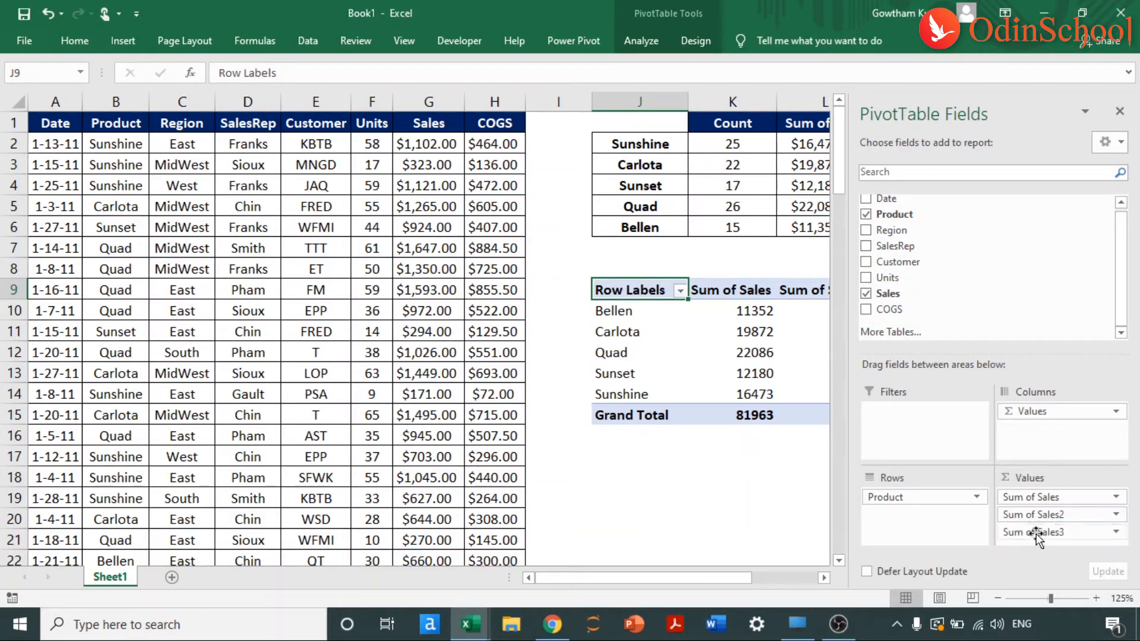
Summarize the second Sales value field by Count and name it Count.
click(1116, 515)
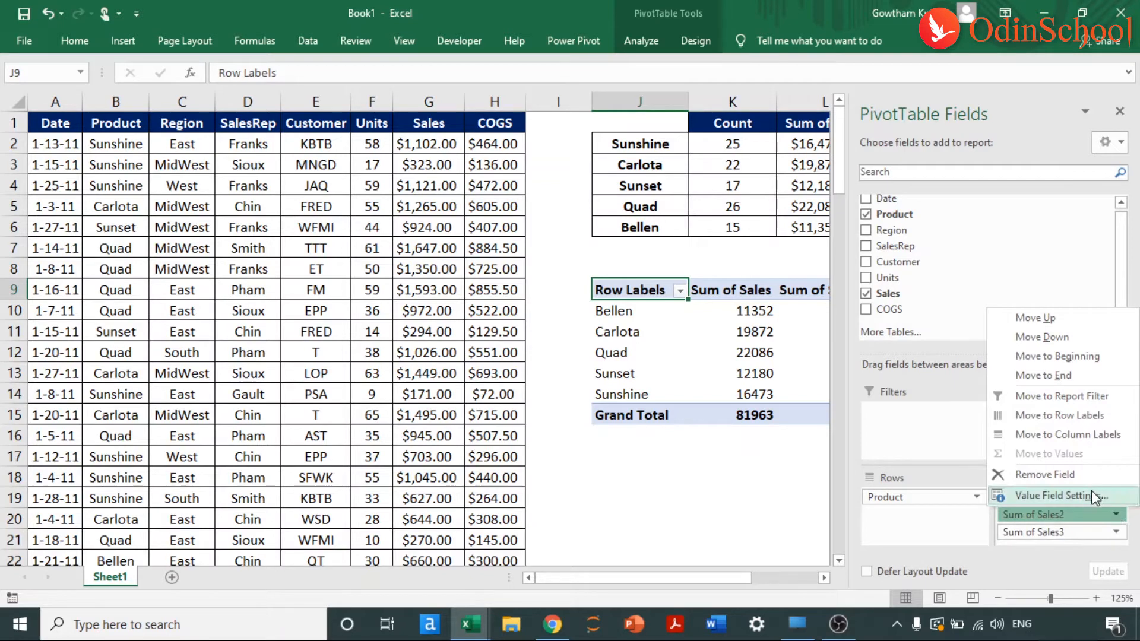
click(1094, 497)
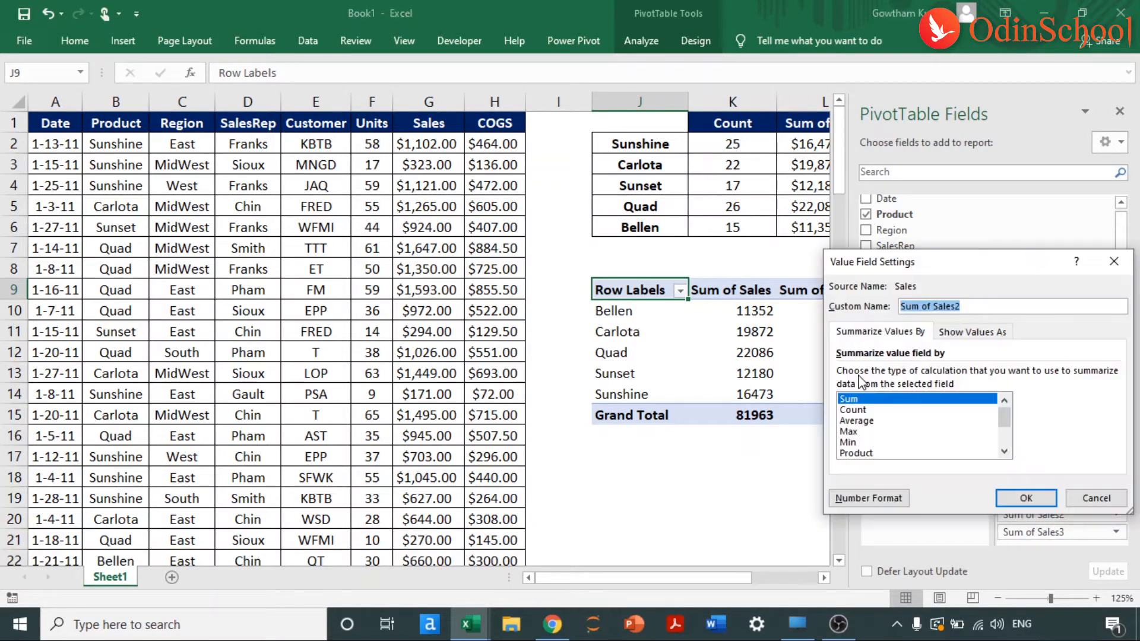
click(854, 409)
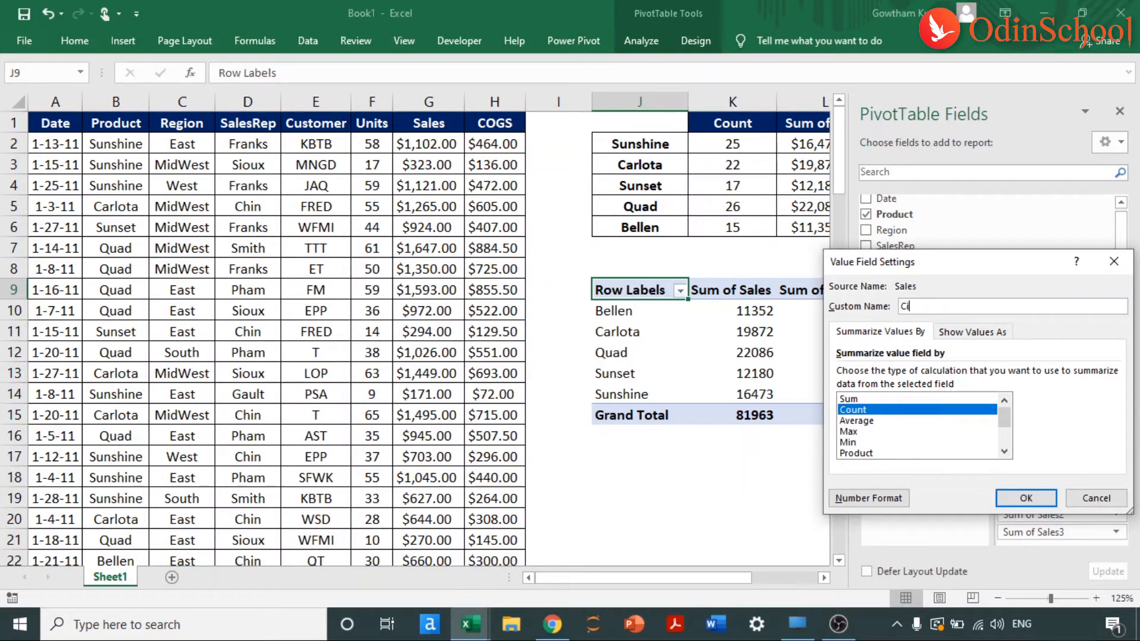
key(Return)
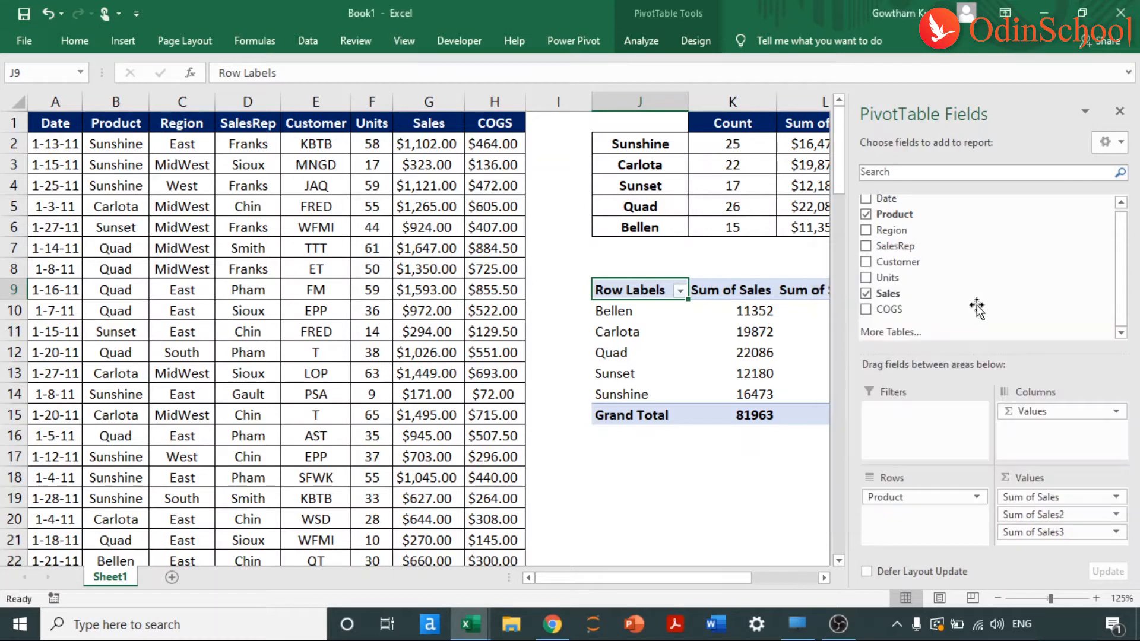
Check the value field settings of the Sum of Sales field.
click(1116, 497)
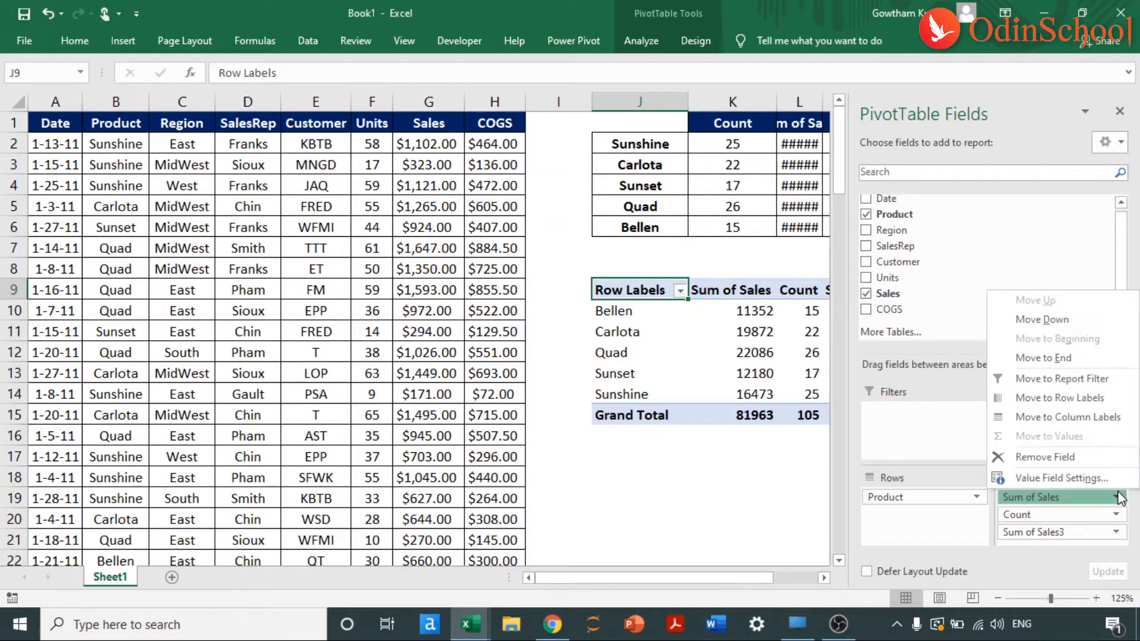
click(1048, 547)
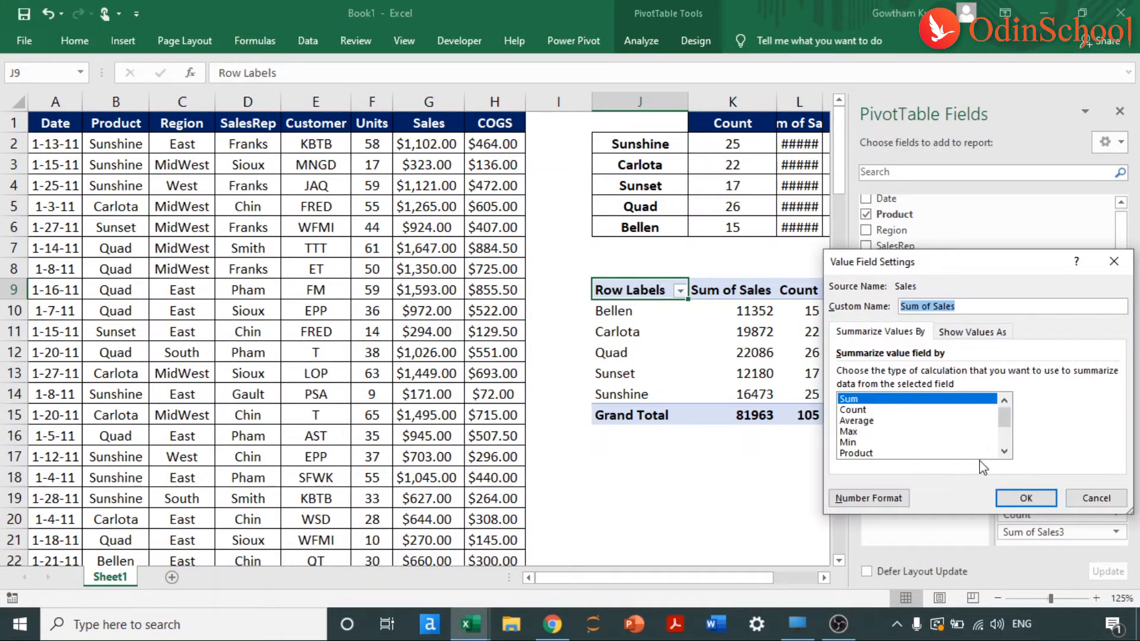
click(1026, 498)
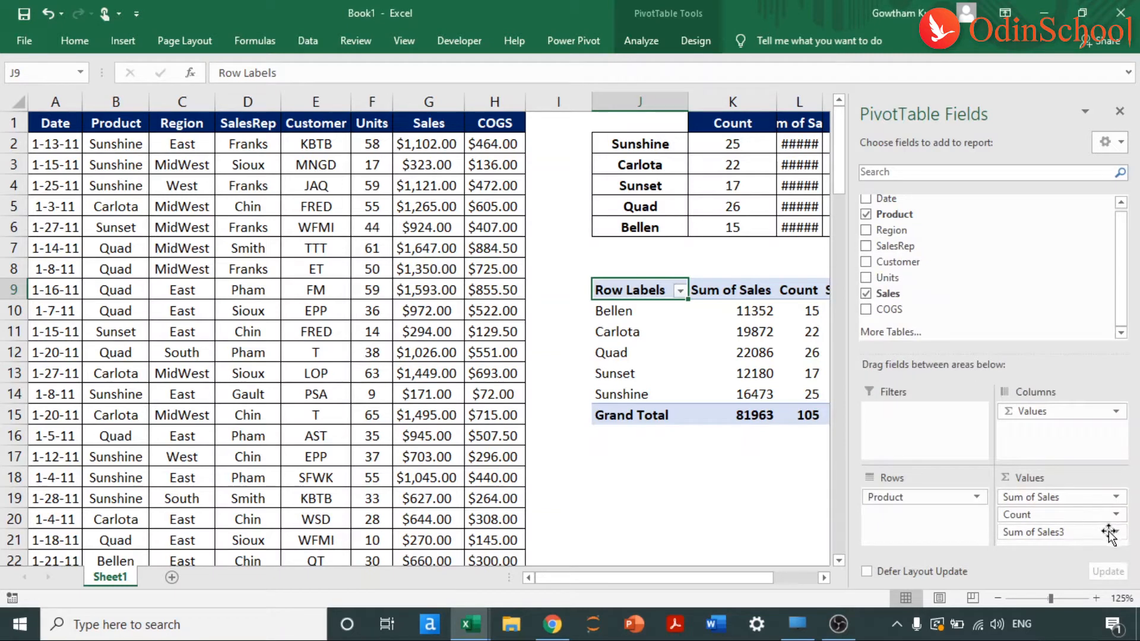
Summarize the third Sales value field by Average, name it Average Sales, and hide the field list.
click(1114, 532)
click(1099, 518)
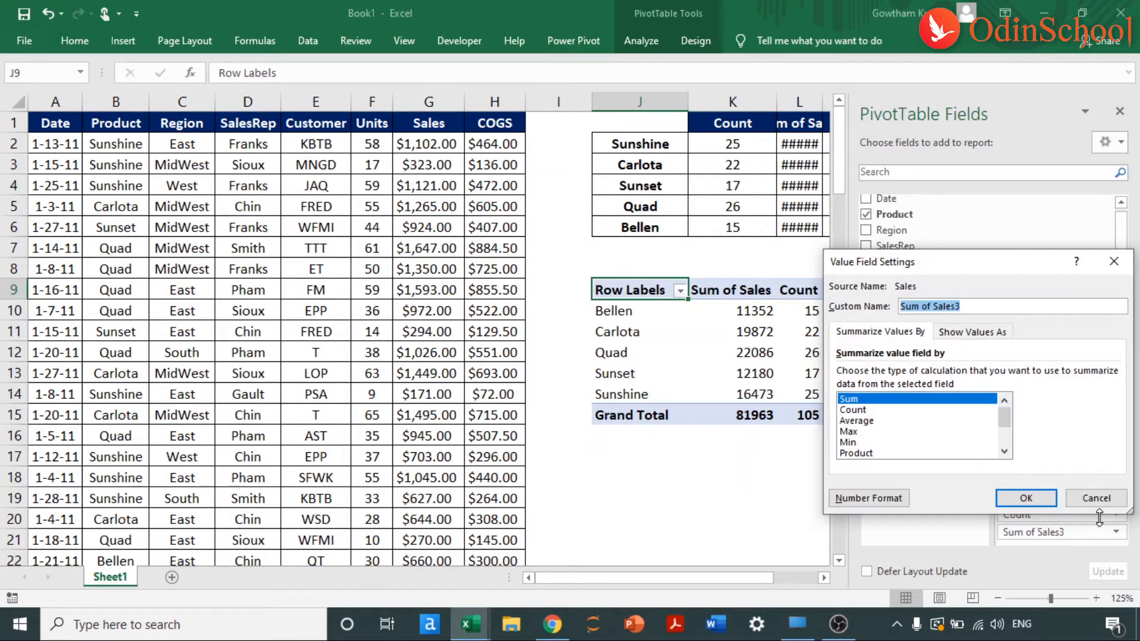
click(848, 420)
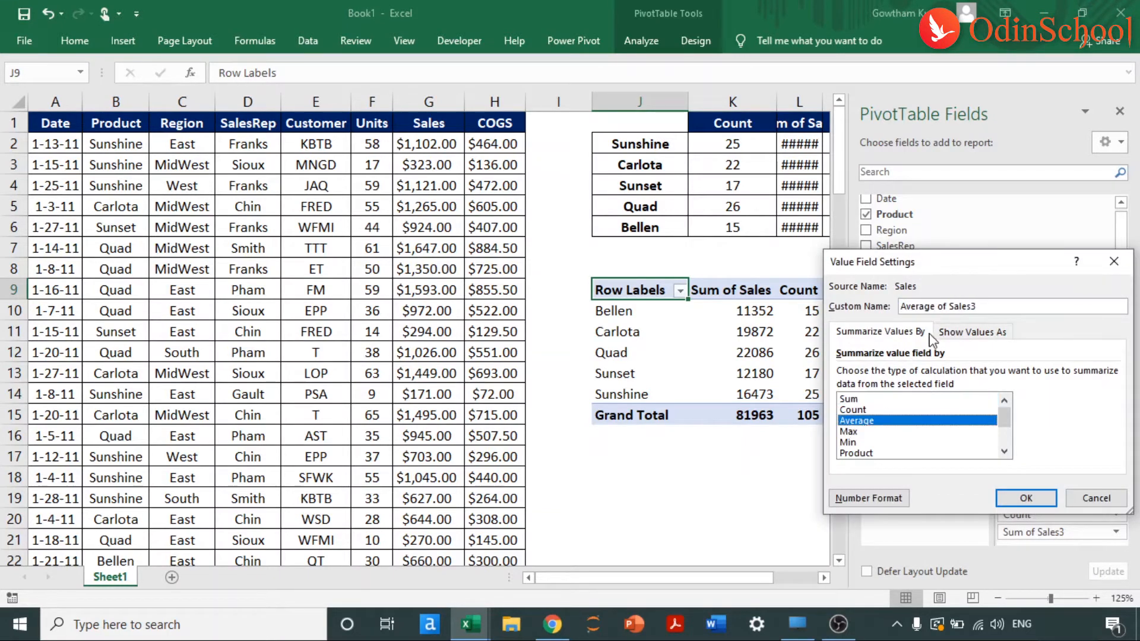
drag(936, 306, 1047, 309)
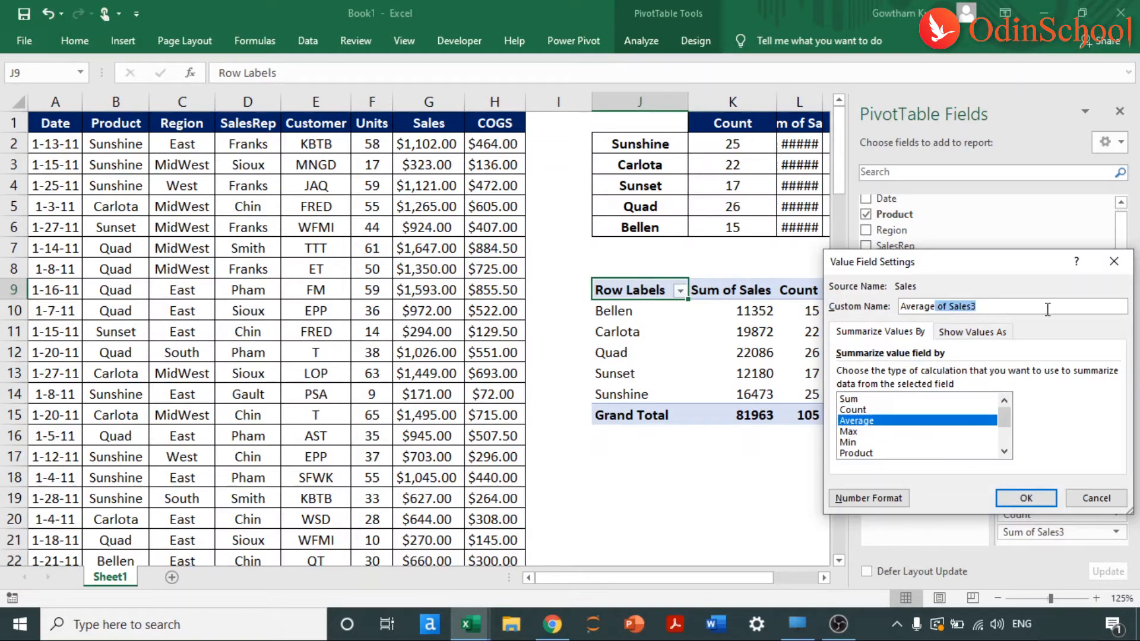
text(nS)
click(1026, 498)
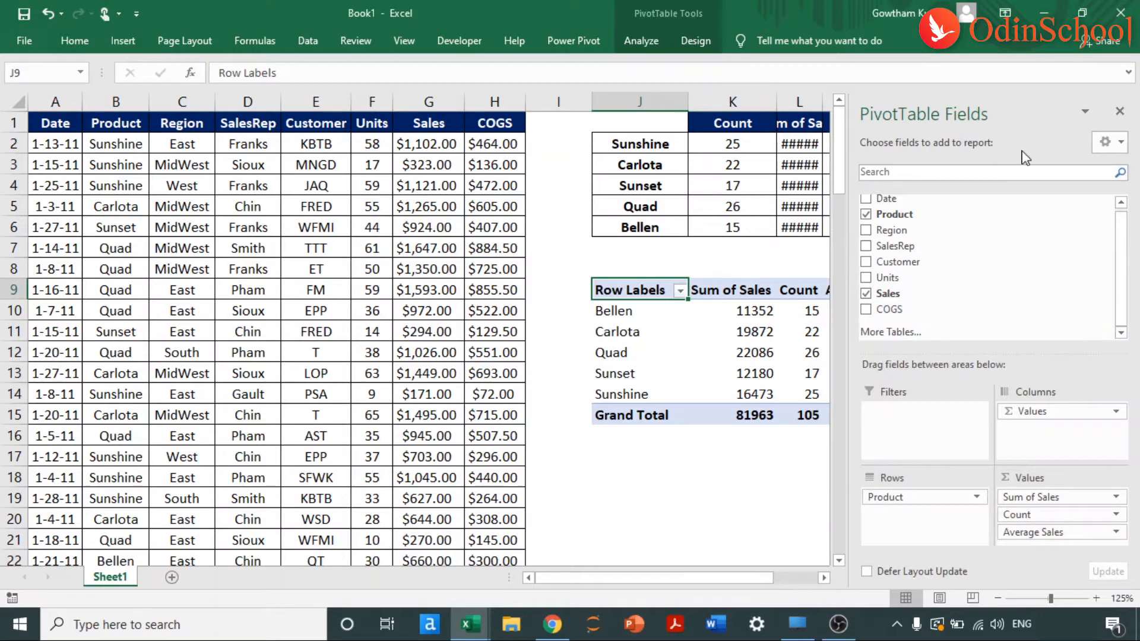
click(1120, 112)
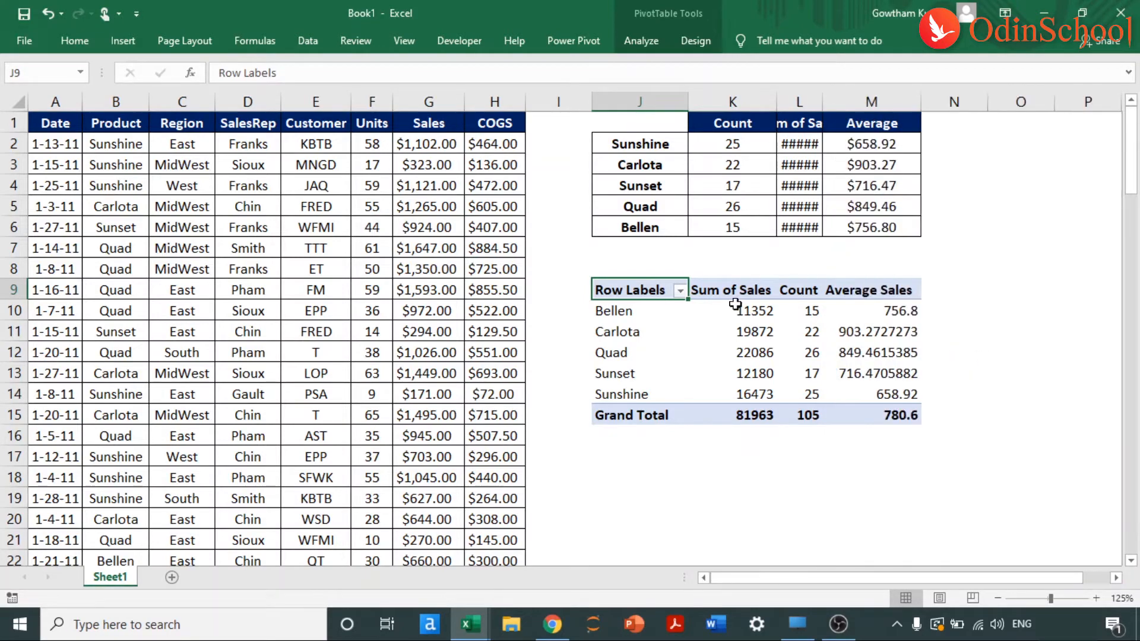
Autofit the widths of columns J to M to their contents.
key(ctrl+space)
key(shift+Right)
key(shift+Right)
key(shift+Right)
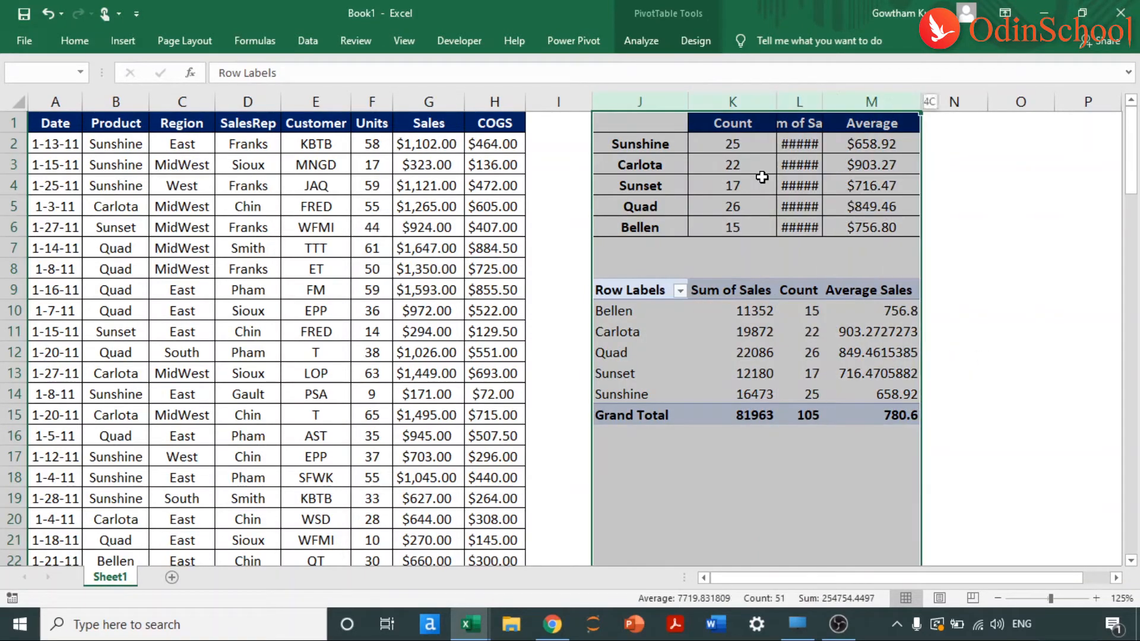
key(alt+h)
key(o)
key(i)
Sort the formula summary in J2:M6 by product name from A to Z.
key(Down)
key(Down)
key(Down)
key(Up)
key(Up)
key(Up)
key(Down)
key(ctrl+shift+Down)
key(shift+Up)
key(ctrl+Up)
key(ctrl+Up)
key(ctrl+Up)
key(ctrl+shift+Down)
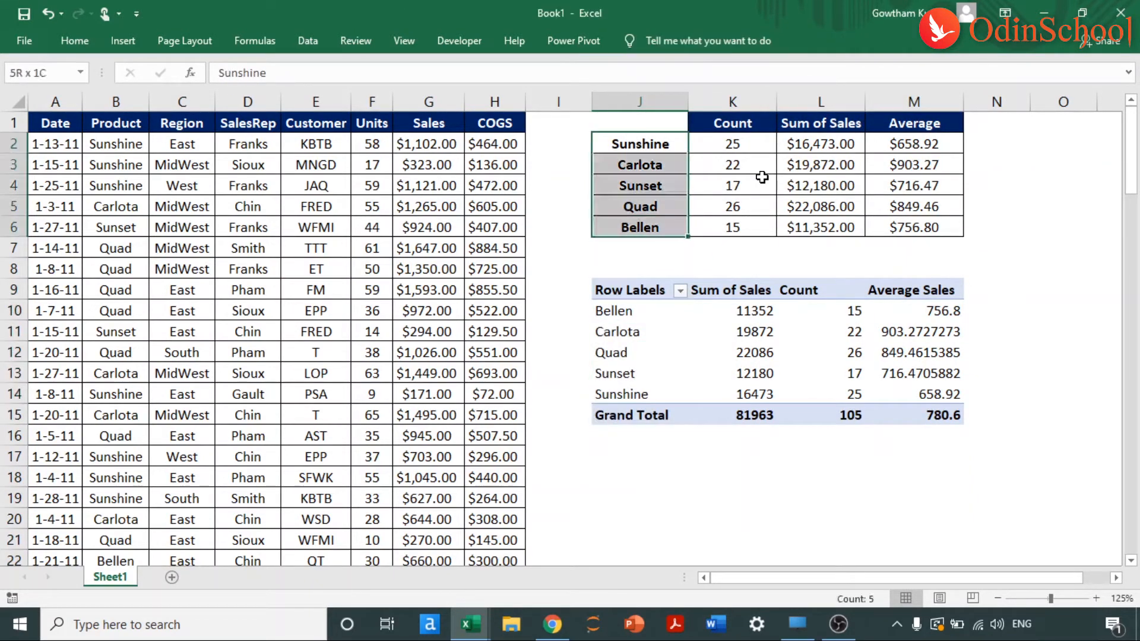
key(ctrl+shift+Right)
key(alt+a)
key(s)
key(a)
key(Return)
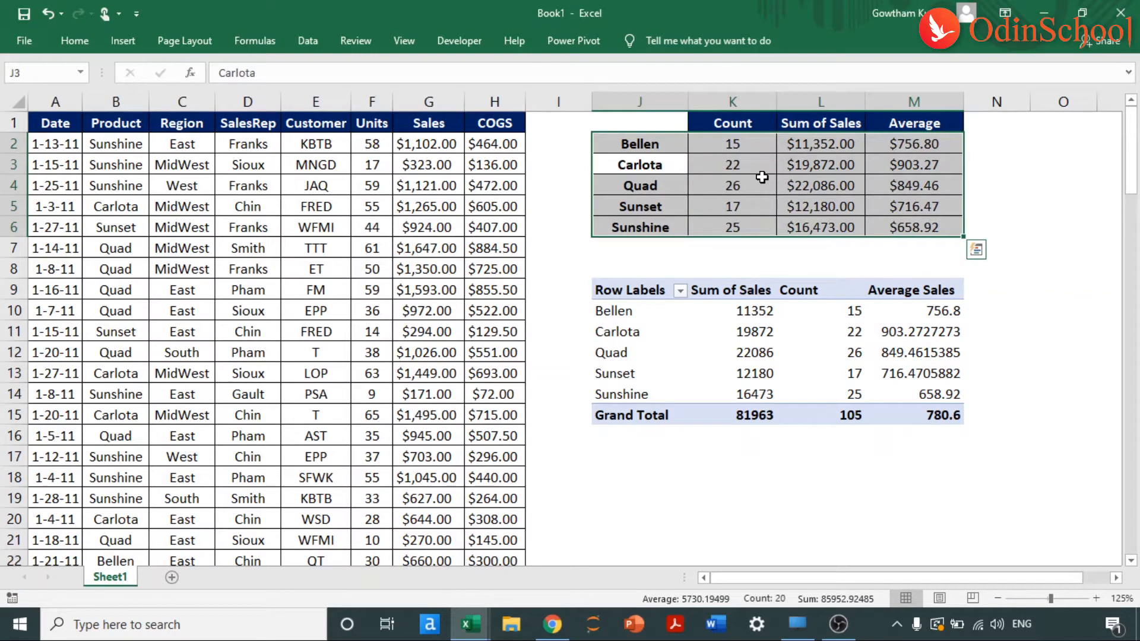
key(Right)
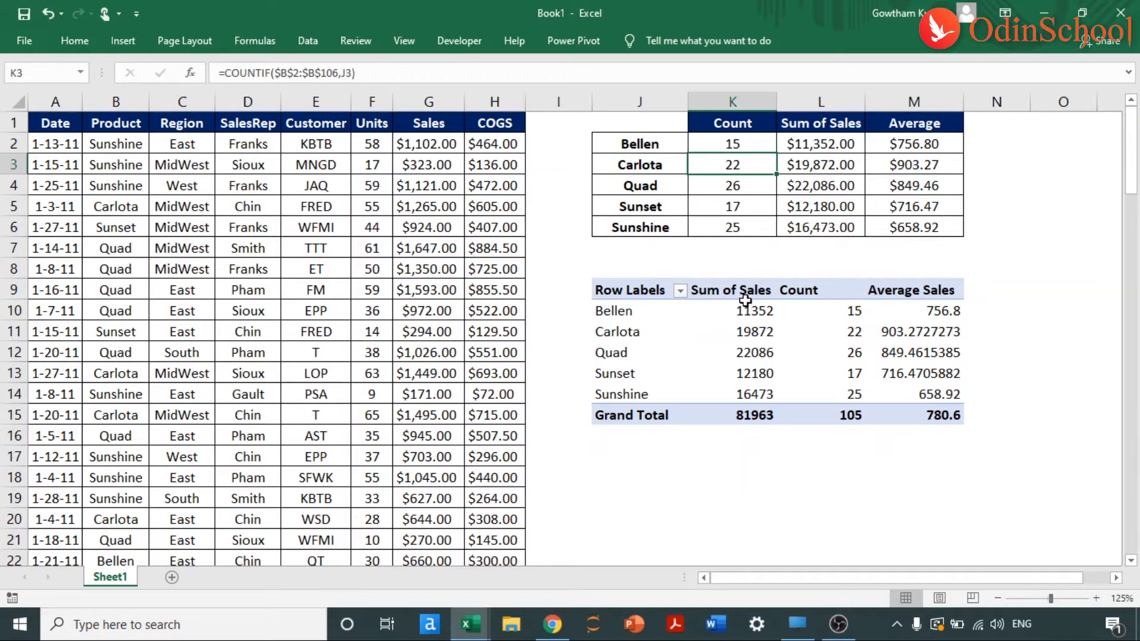
Center the PivotTable's value columns with their headers and grand totals in K9:M15.
drag(738, 288, 879, 411)
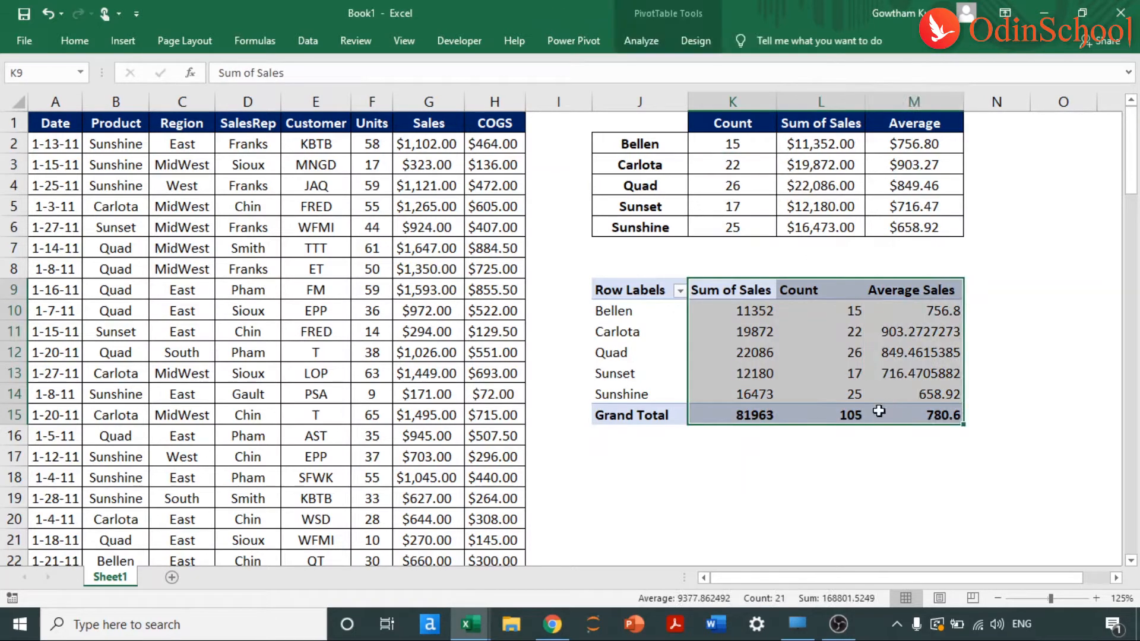
key(Right)
key(Left)
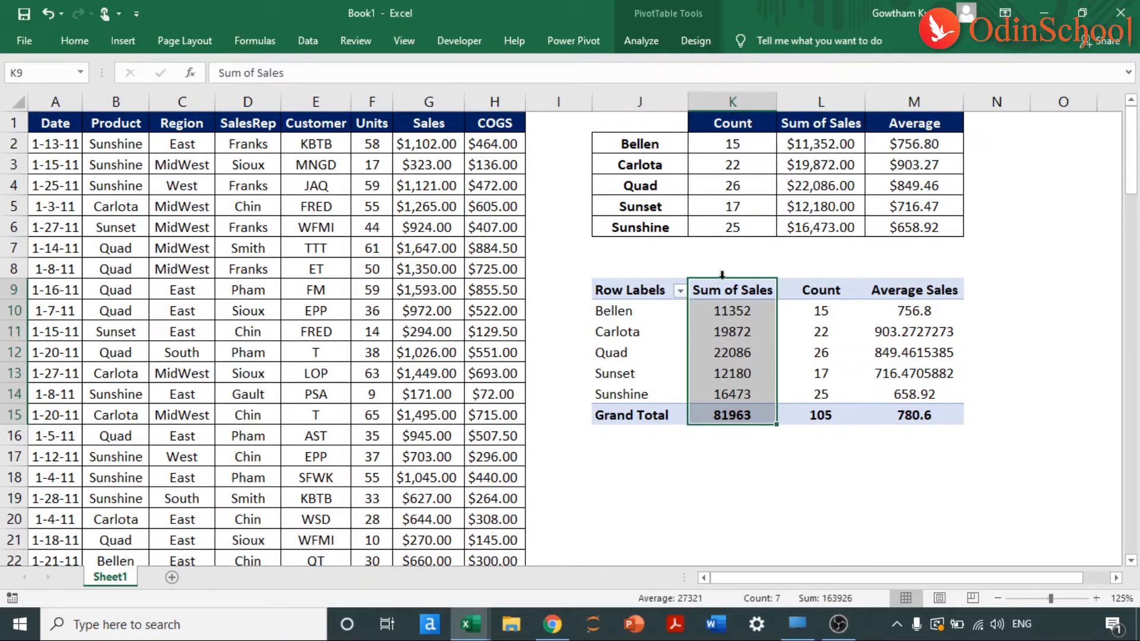
Reorder the PivotTable values so Sum of Sales follows Count, showing the field list for the change and hiding it again.
click(644, 292)
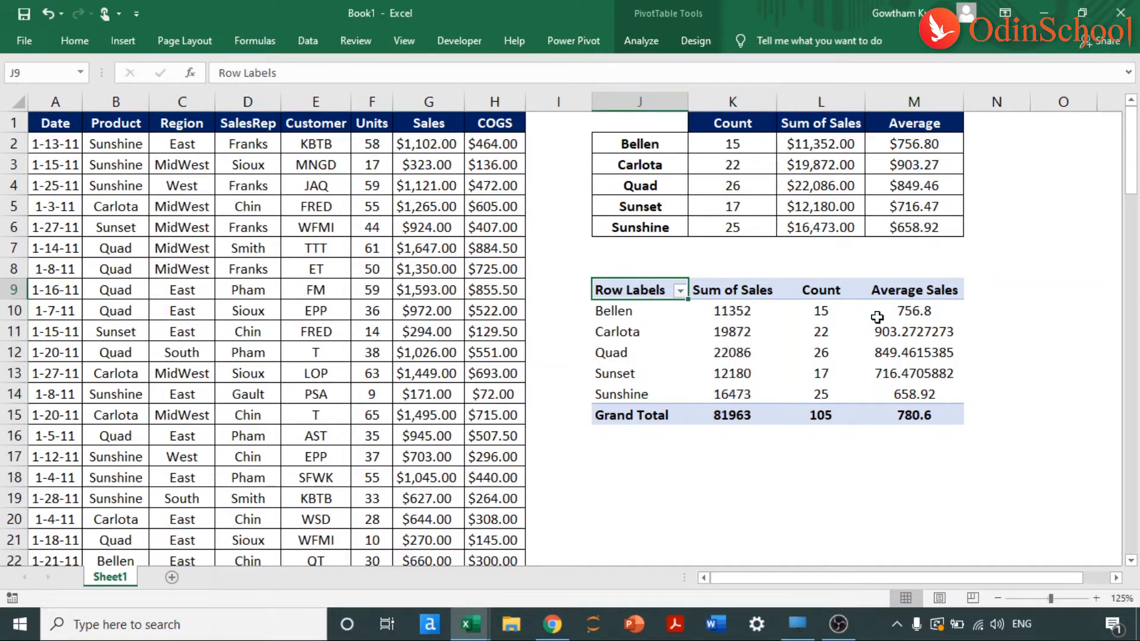
click(639, 40)
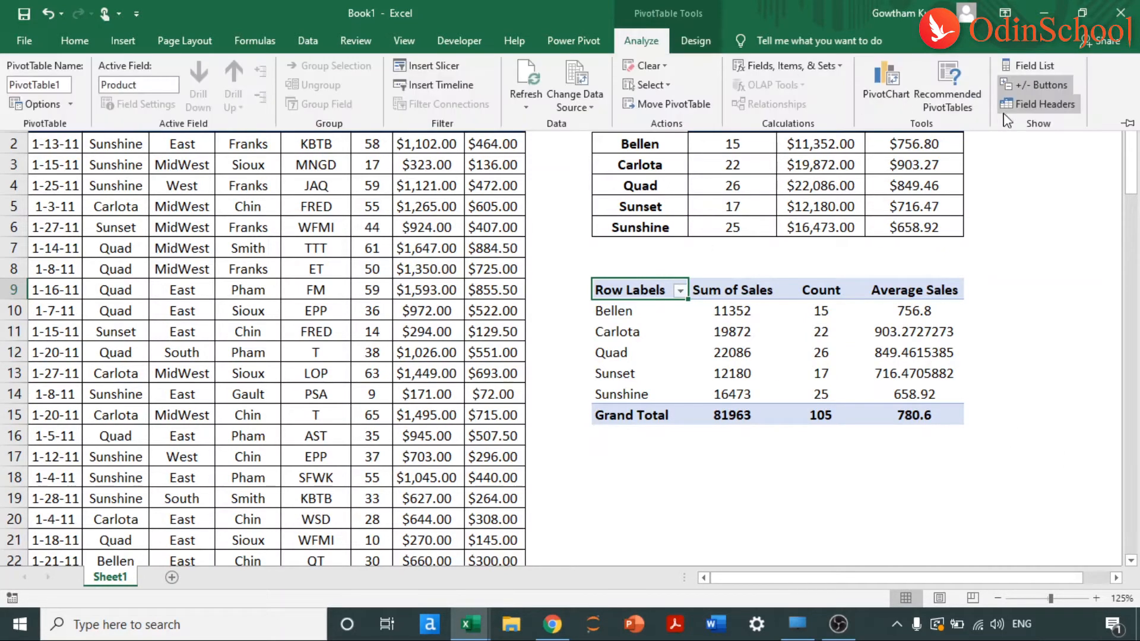
click(1043, 67)
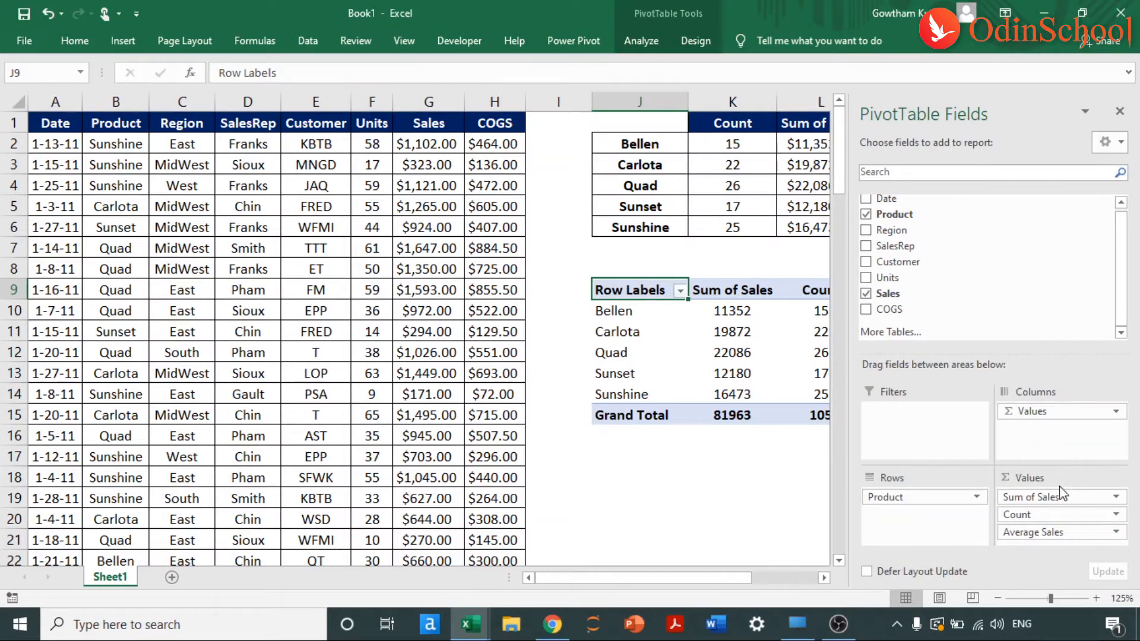
drag(1057, 498, 1055, 526)
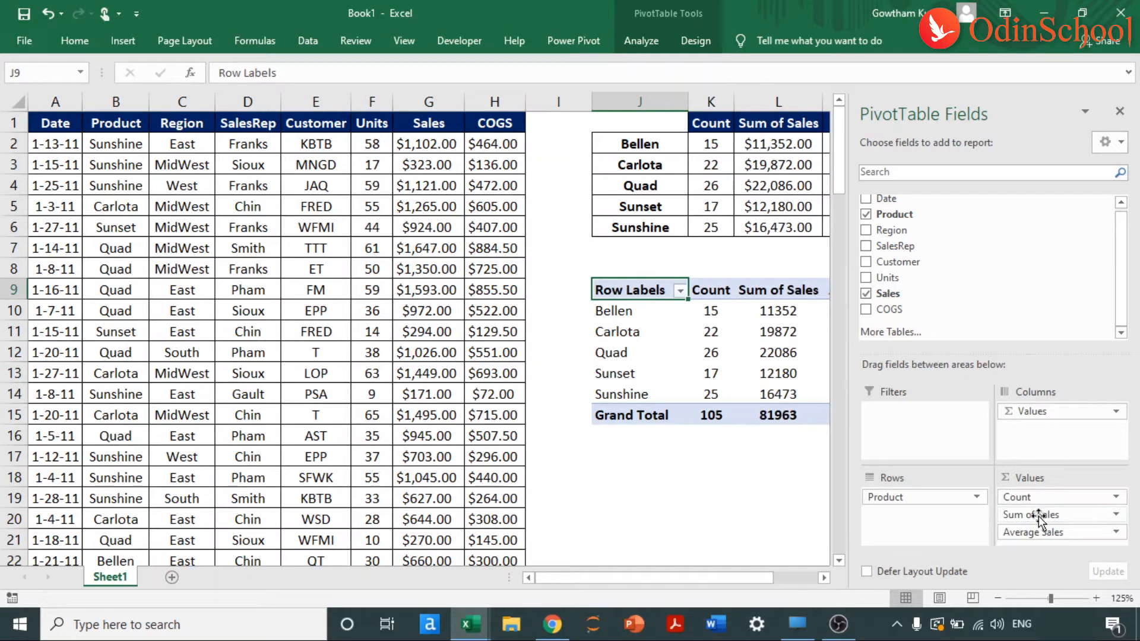
click(1119, 113)
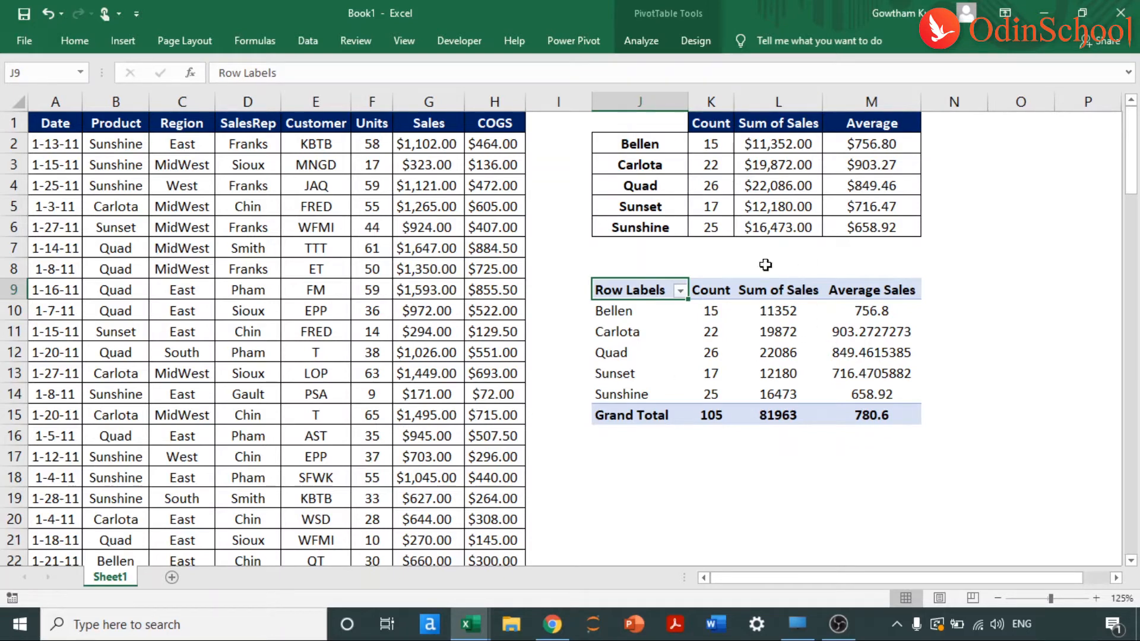
Format the PivotTable's product-level Sum of Sales and Average Sales values in L10:M14 as Currency with the $ English (Australia) symbol.
drag(778, 311, 888, 403)
key(ctrl+1)
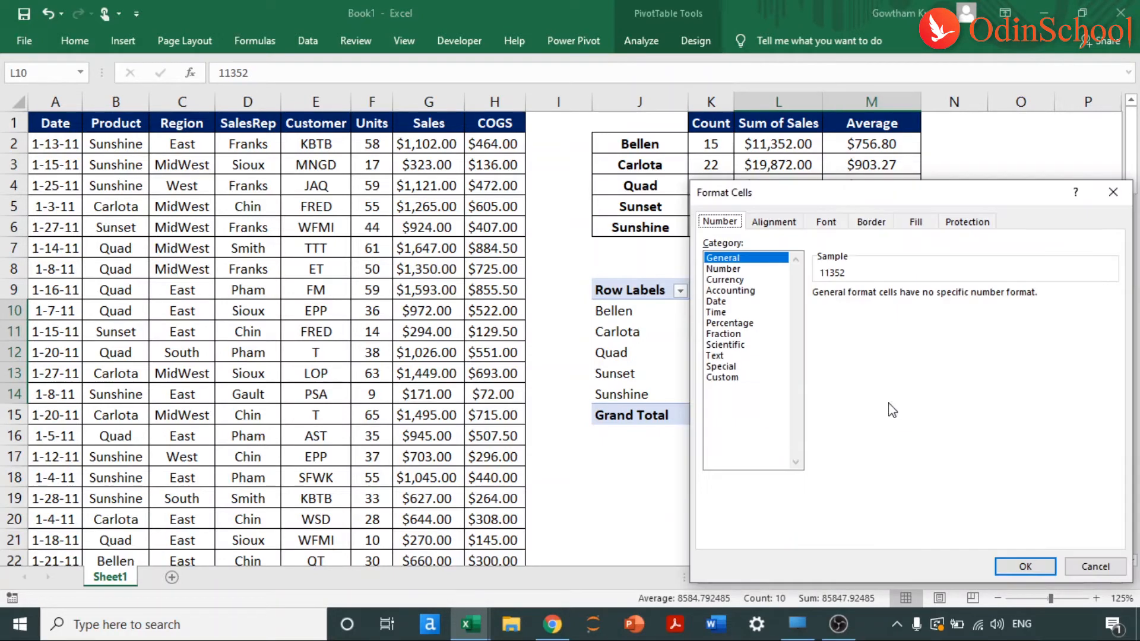
click(737, 279)
click(1111, 314)
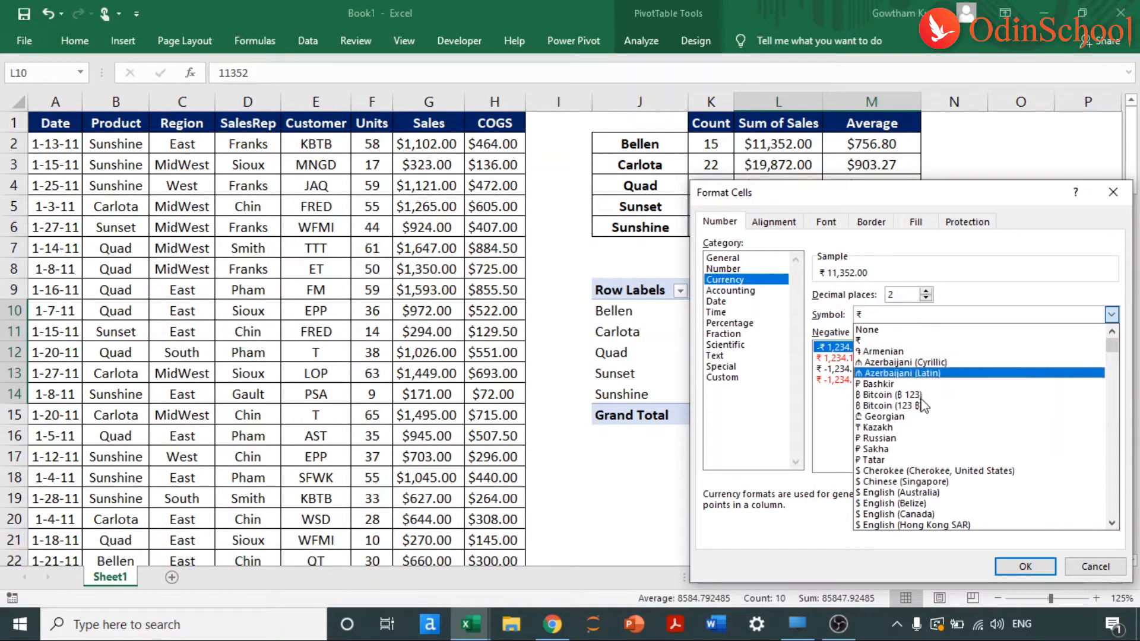
click(900, 492)
click(1025, 566)
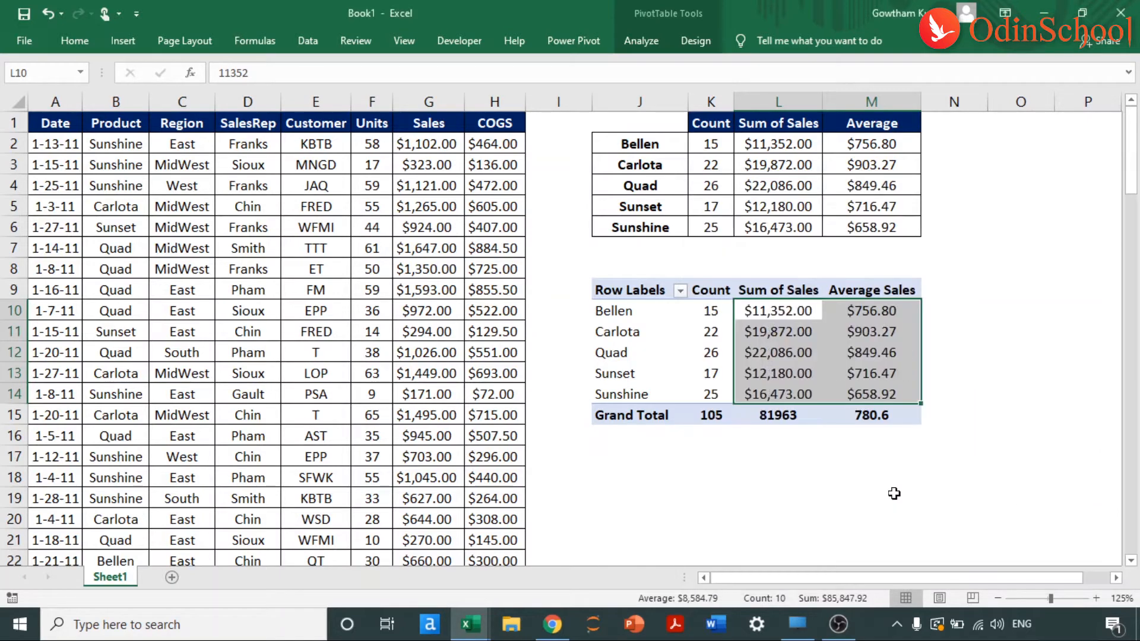
click(968, 397)
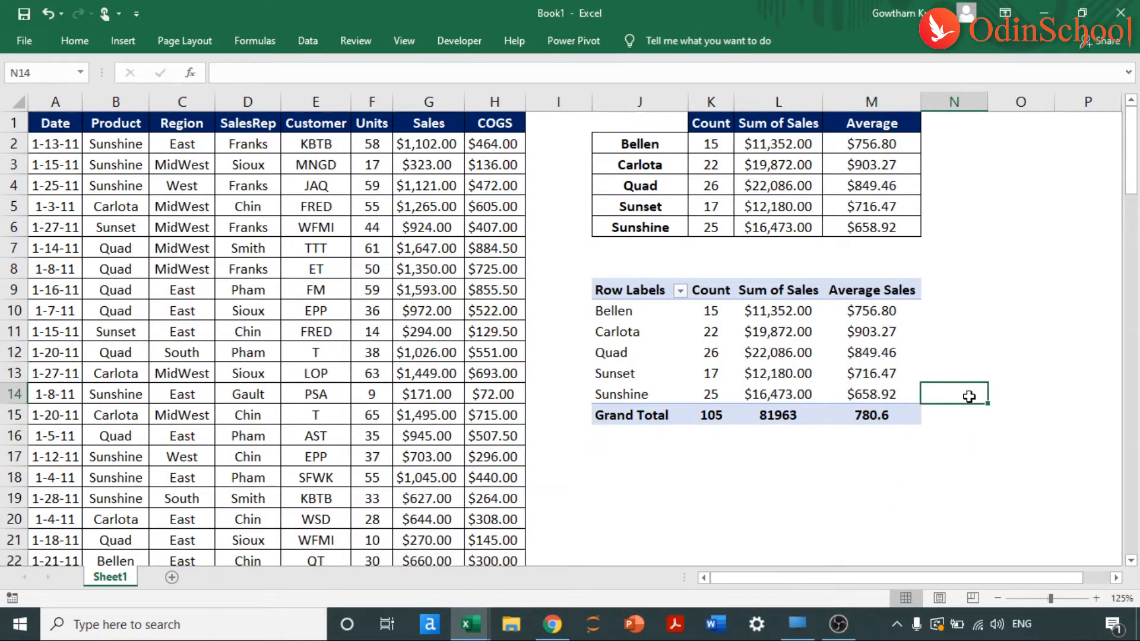
drag(706, 144, 890, 225)
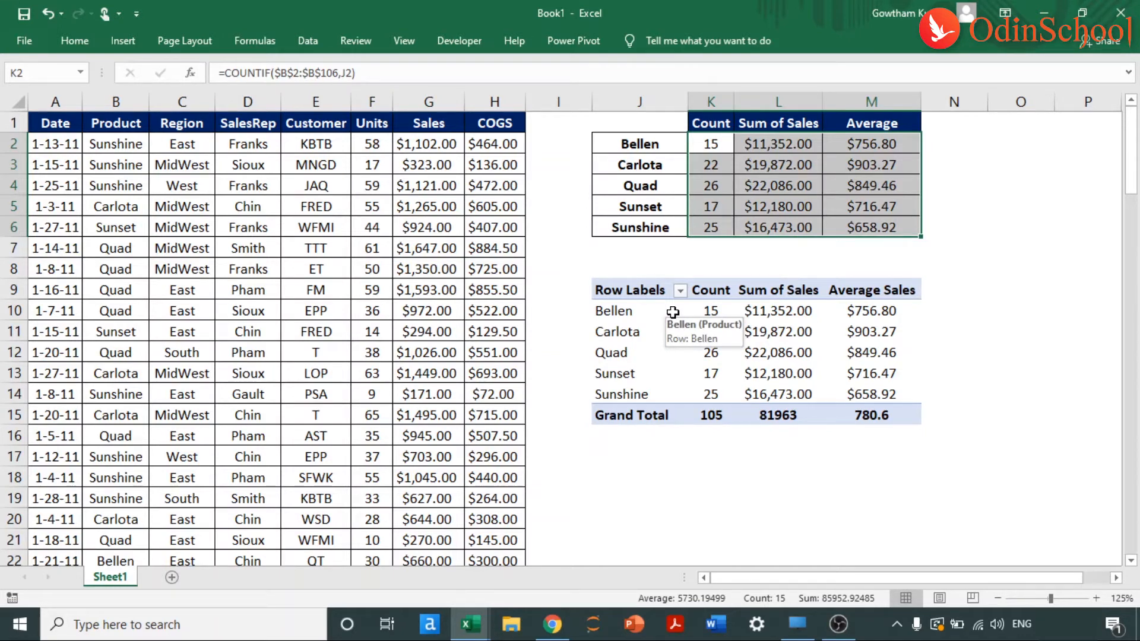
drag(608, 290, 894, 407)
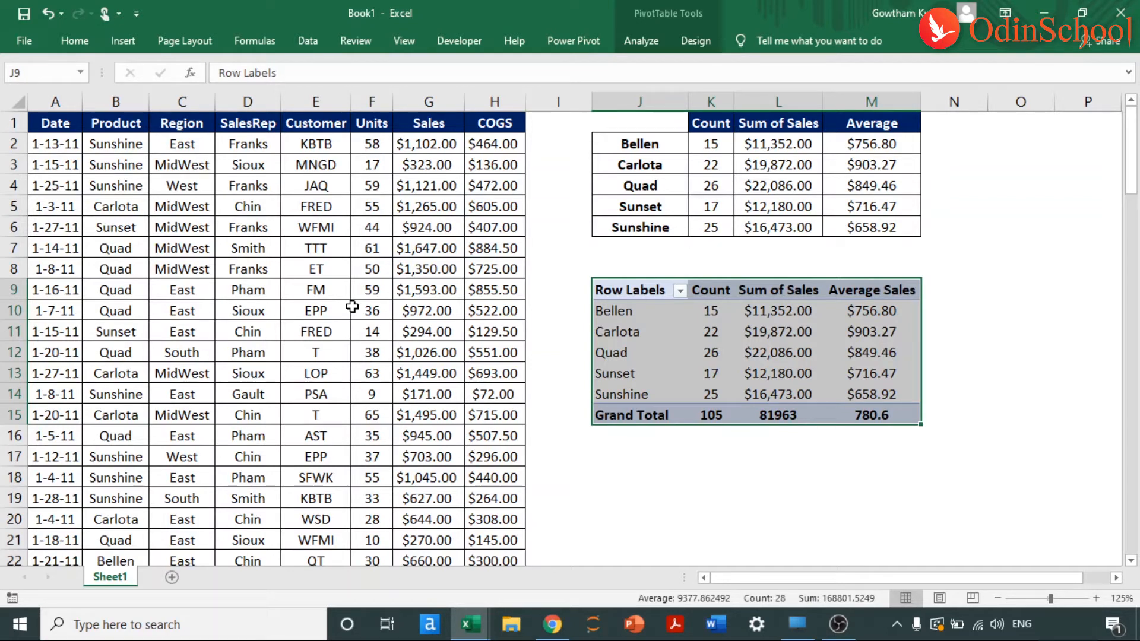
click(655, 301)
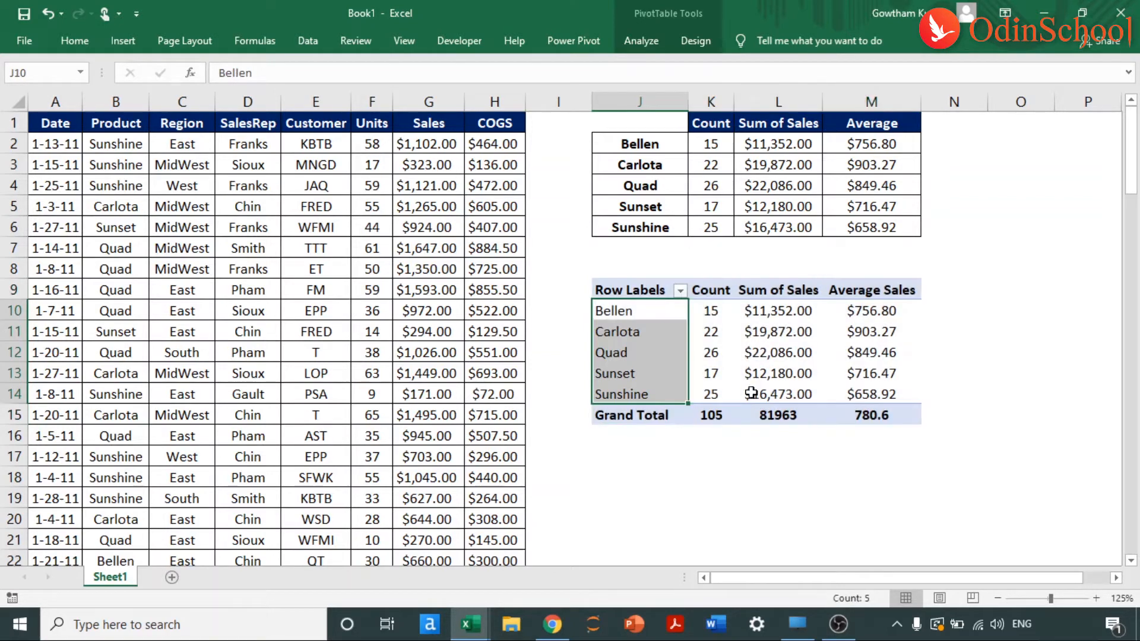
Add SalesRep as a report filter above the PivotTable, showing the field list for the change and hiding it again.
click(739, 332)
click(640, 48)
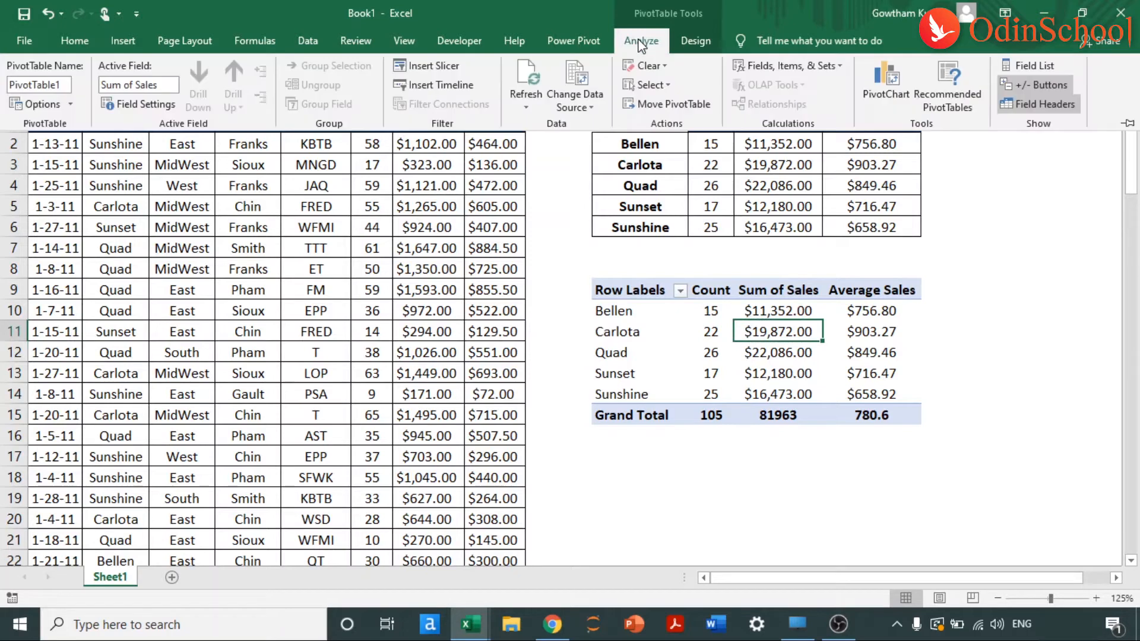
click(1034, 63)
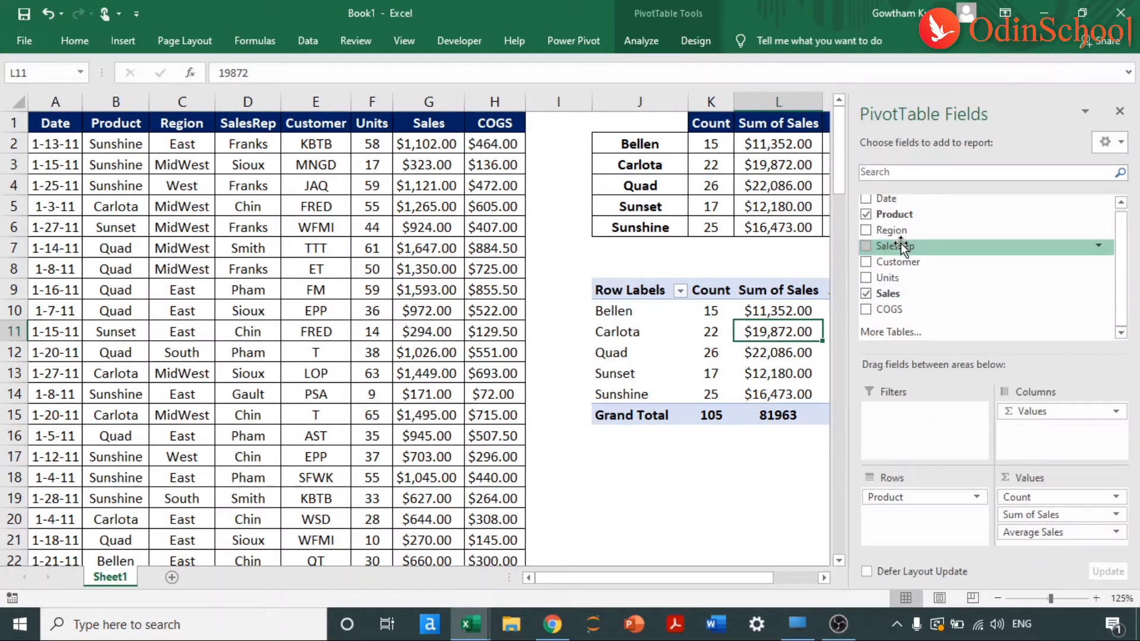
drag(902, 247, 912, 418)
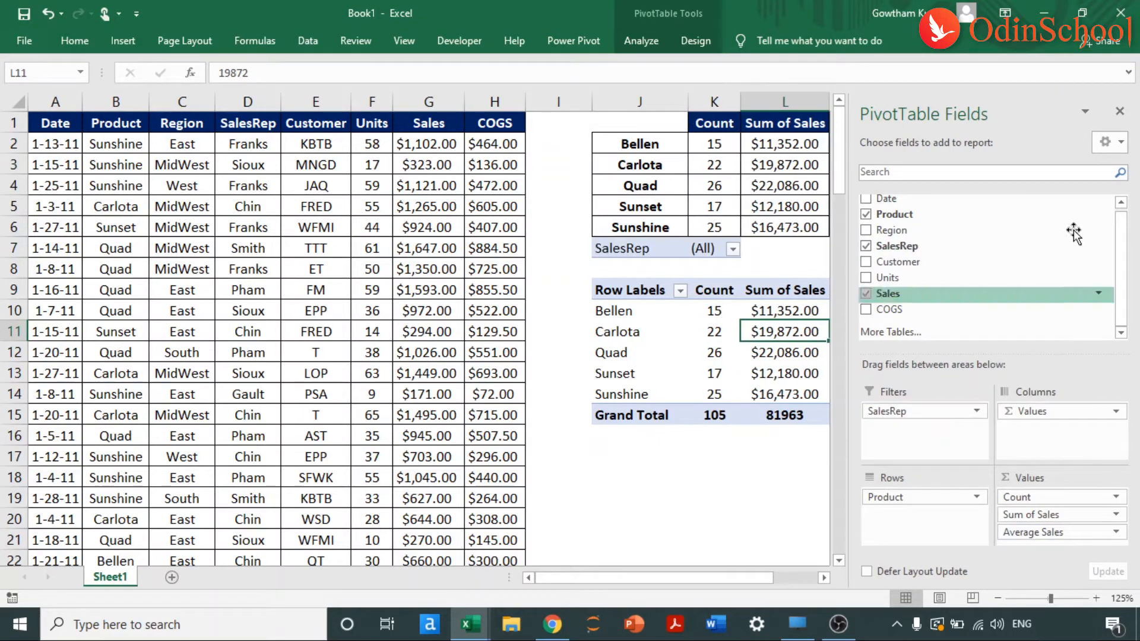
click(1119, 113)
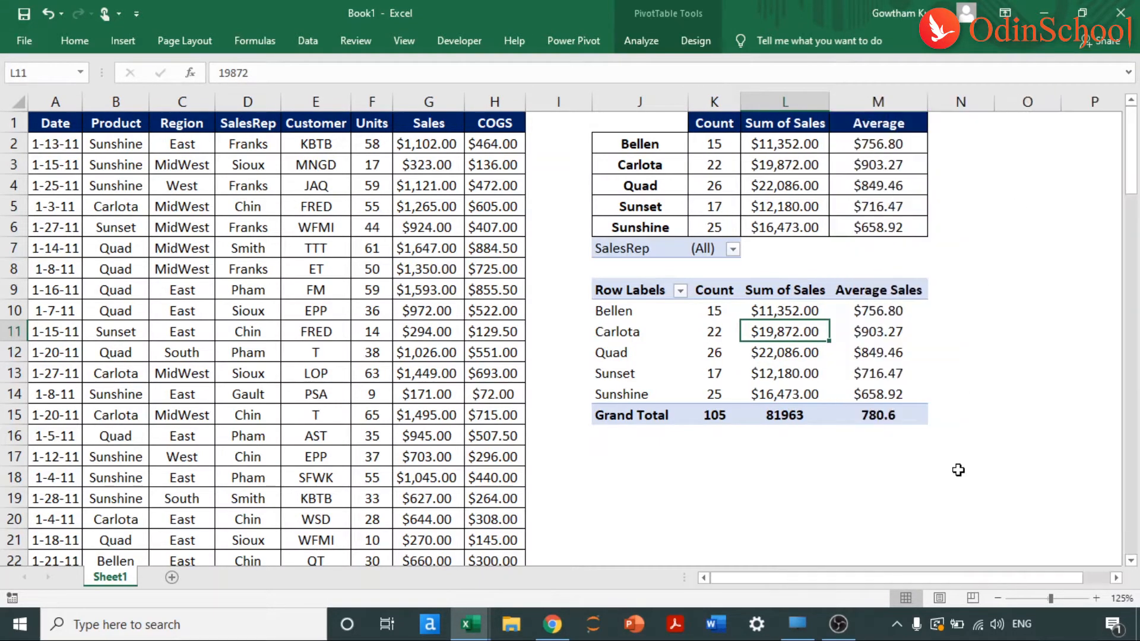
Filter the PivotTable by SalesRep to show only the first representative in the list.
click(733, 248)
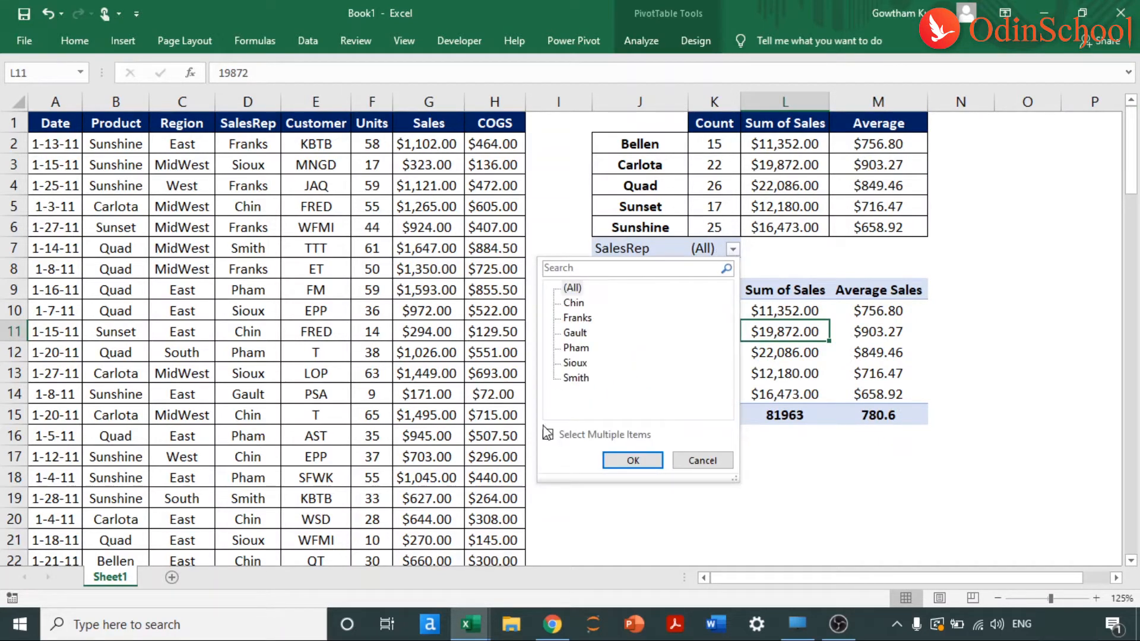
click(574, 305)
click(634, 462)
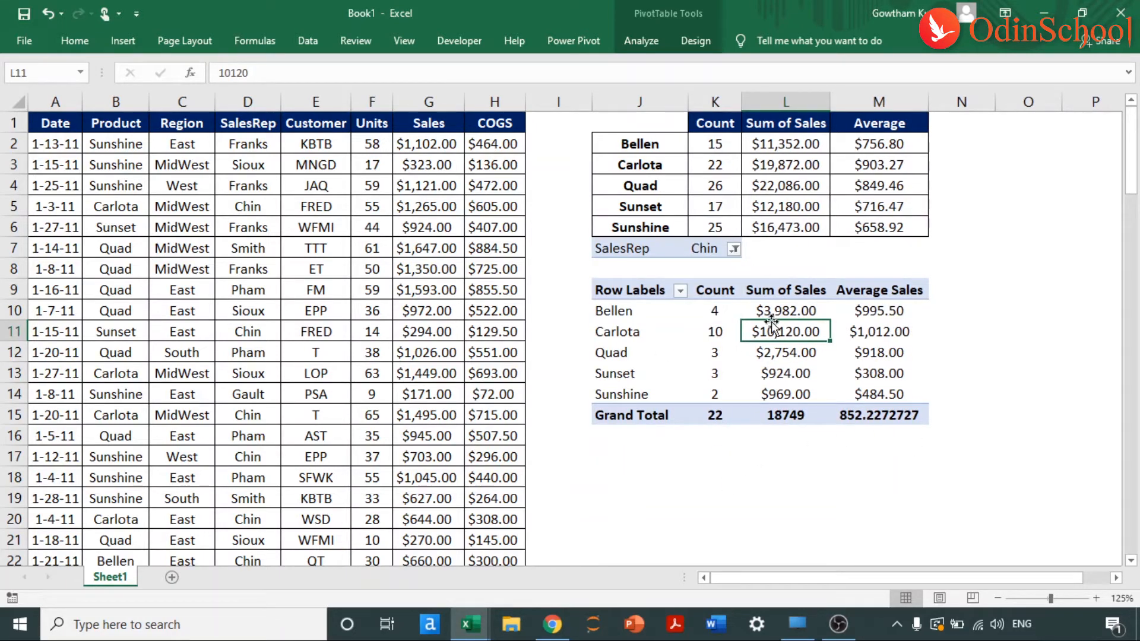
Format the Grand Total sum and average in L15:M15 as Currency with the $ English (Australia) symbol.
drag(775, 420, 884, 419)
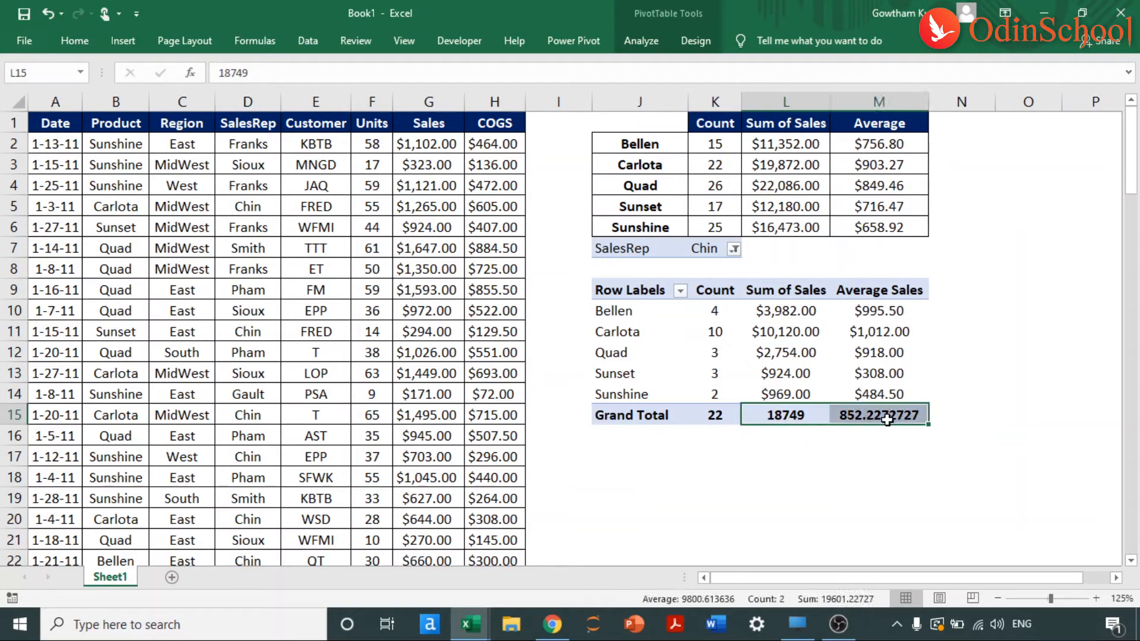
key(ctrl+1)
click(725, 280)
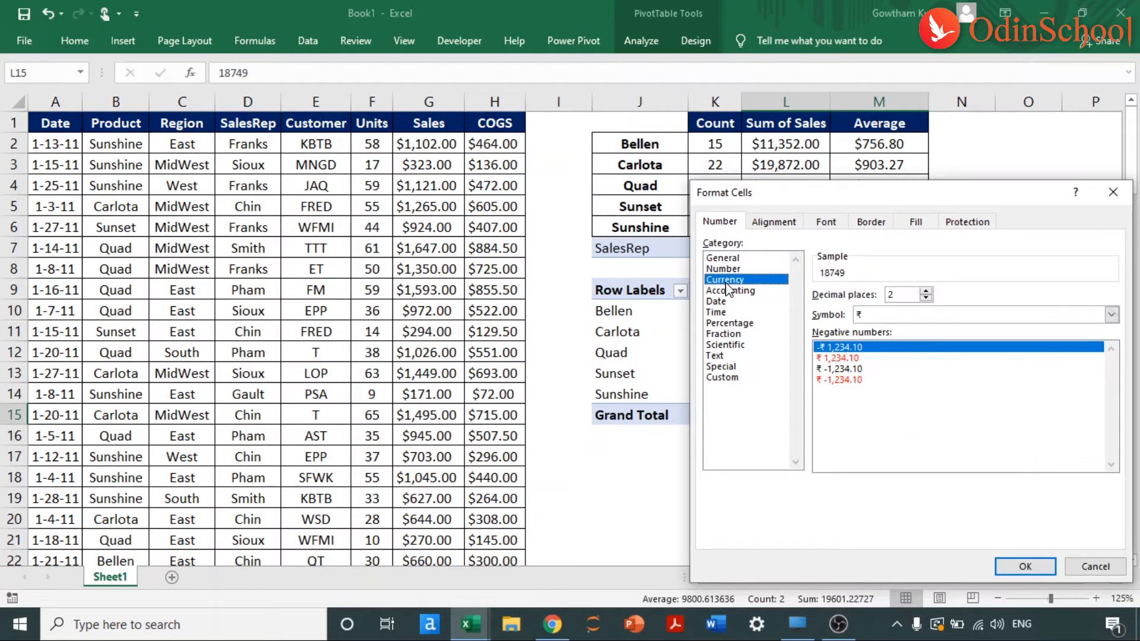
click(913, 314)
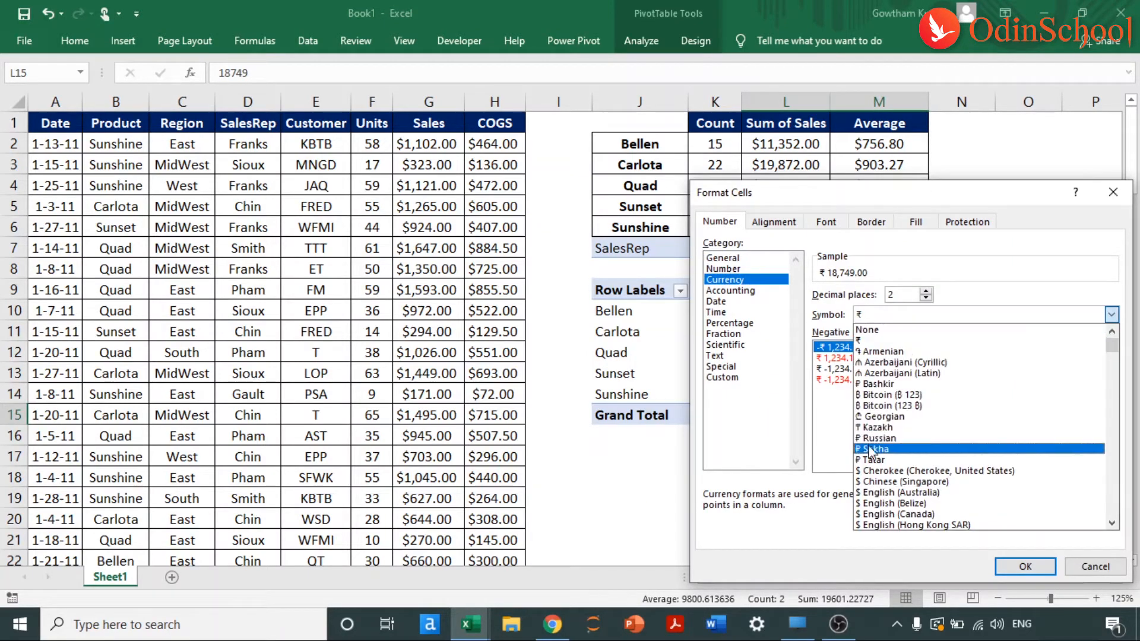
click(882, 491)
click(1036, 569)
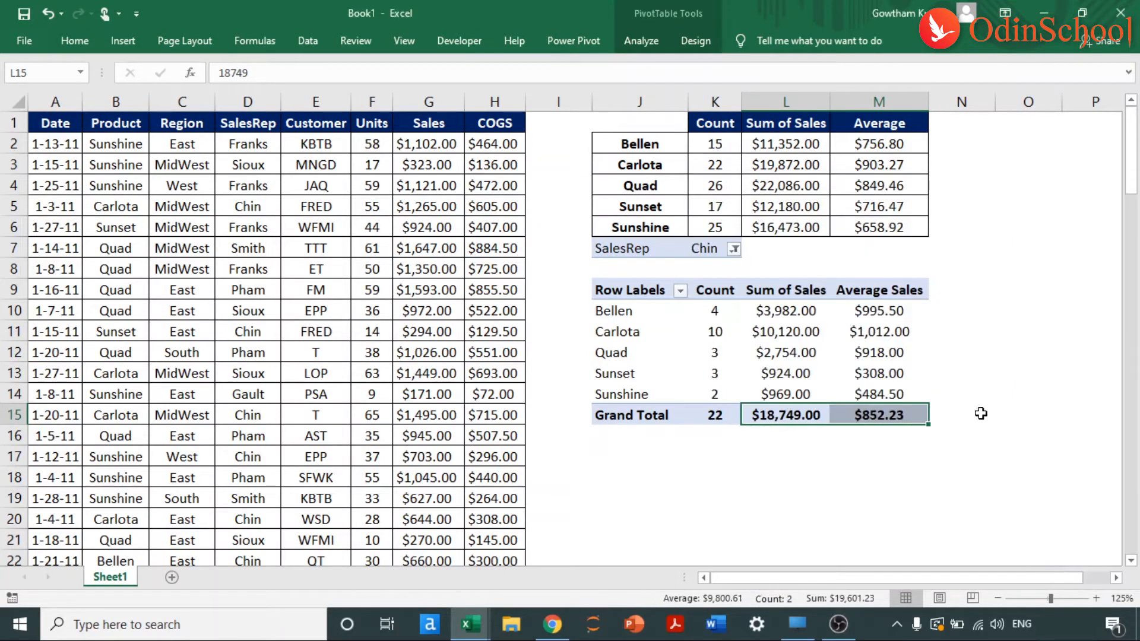
click(974, 329)
Switch the PivotTable's SalesRep filter to the second representative in the list.
drag(720, 141, 885, 221)
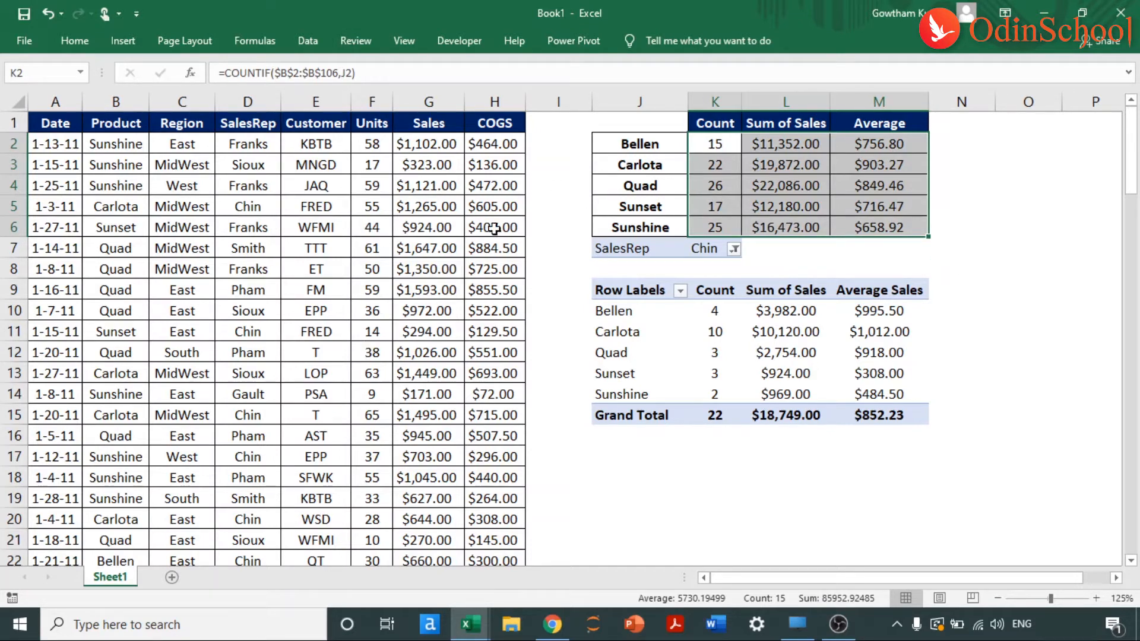
click(735, 250)
click(578, 318)
click(632, 462)
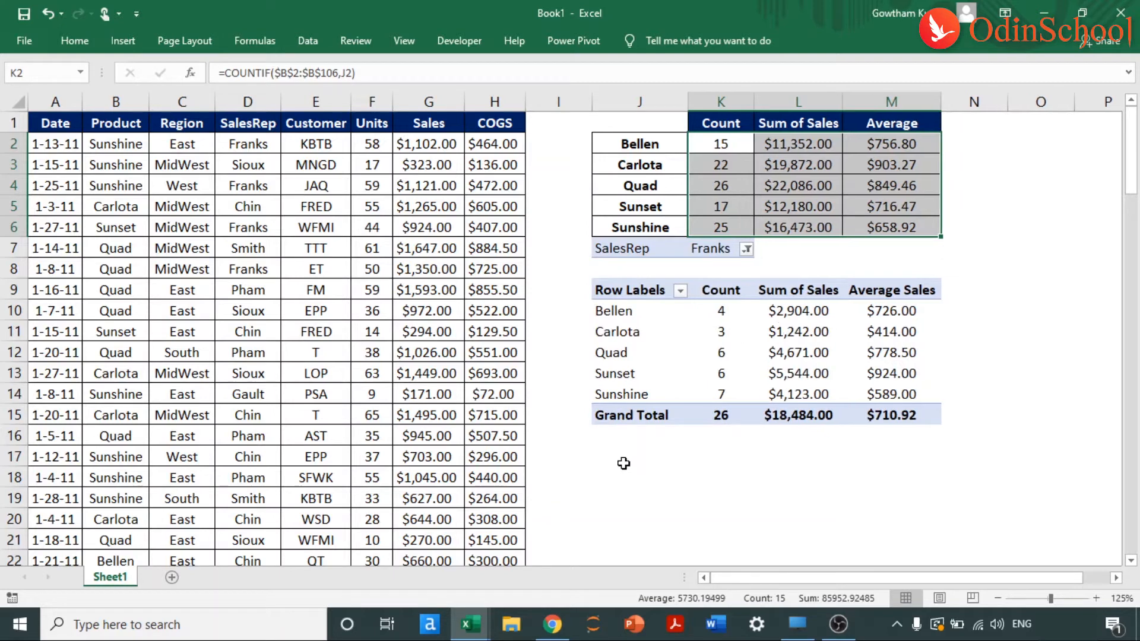
Allow multiple items in the SalesRep filter and include every representative except the third and fourth in the list.
click(746, 248)
click(584, 288)
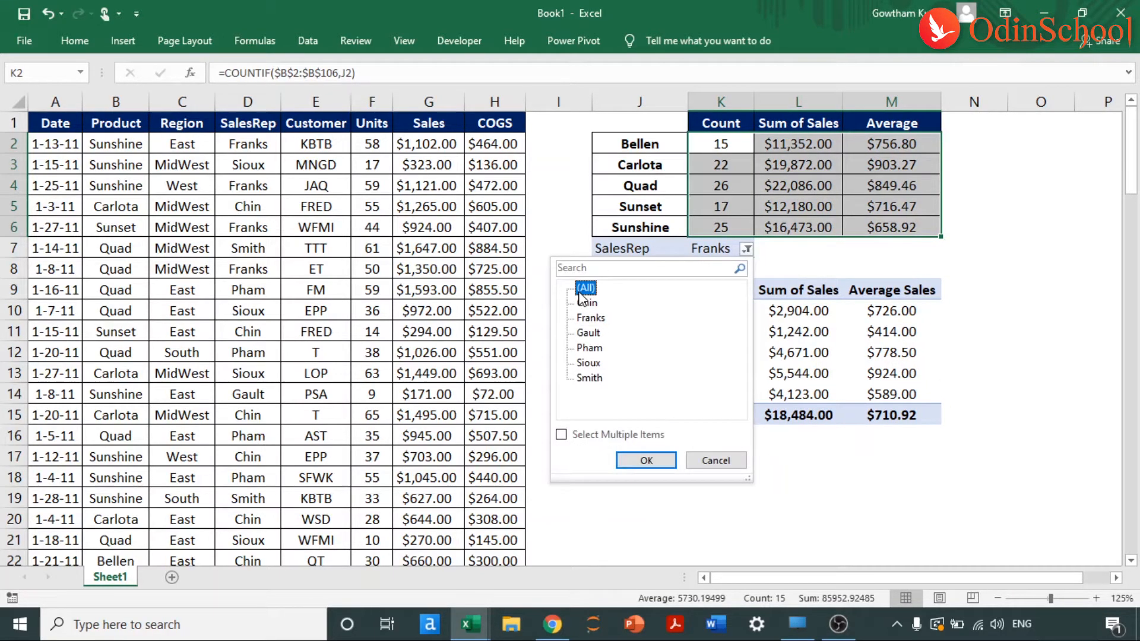
click(561, 435)
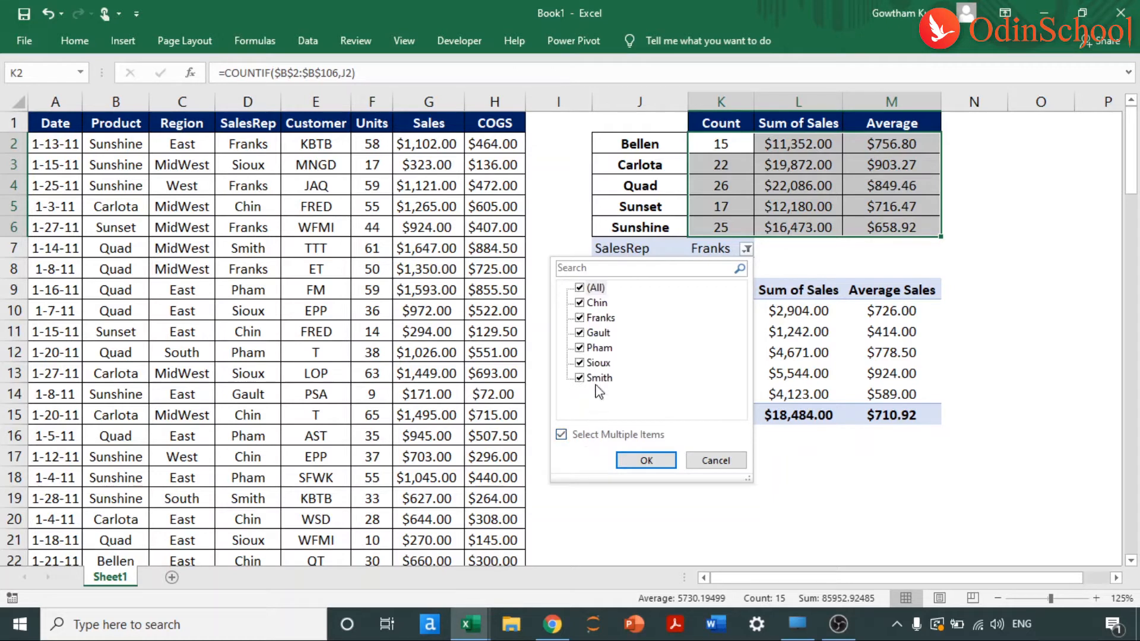
click(580, 348)
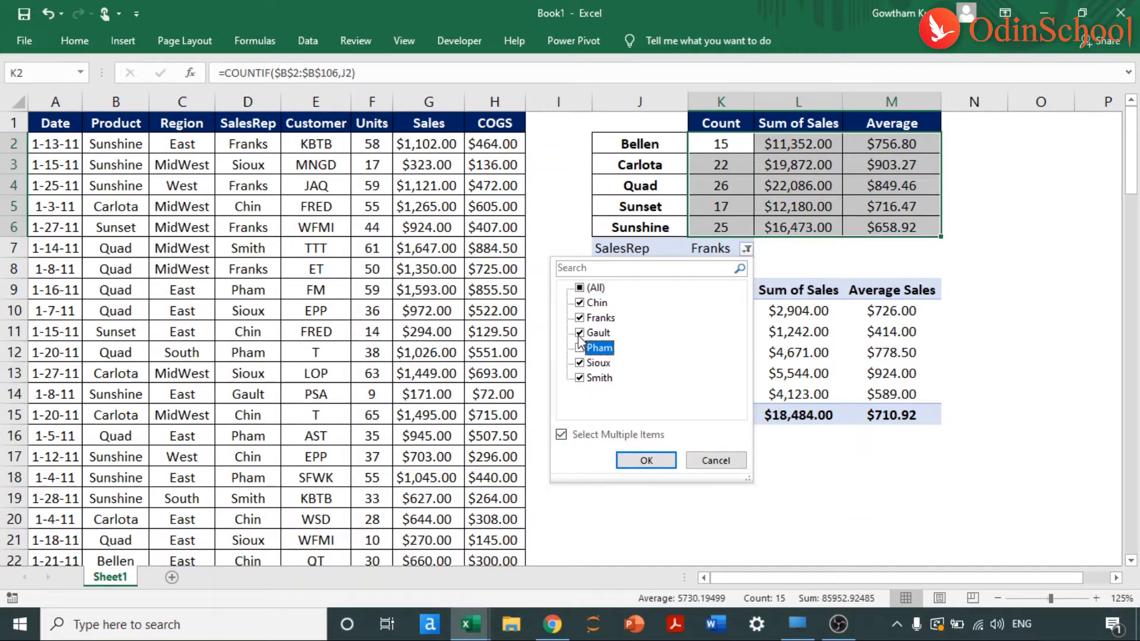
click(580, 333)
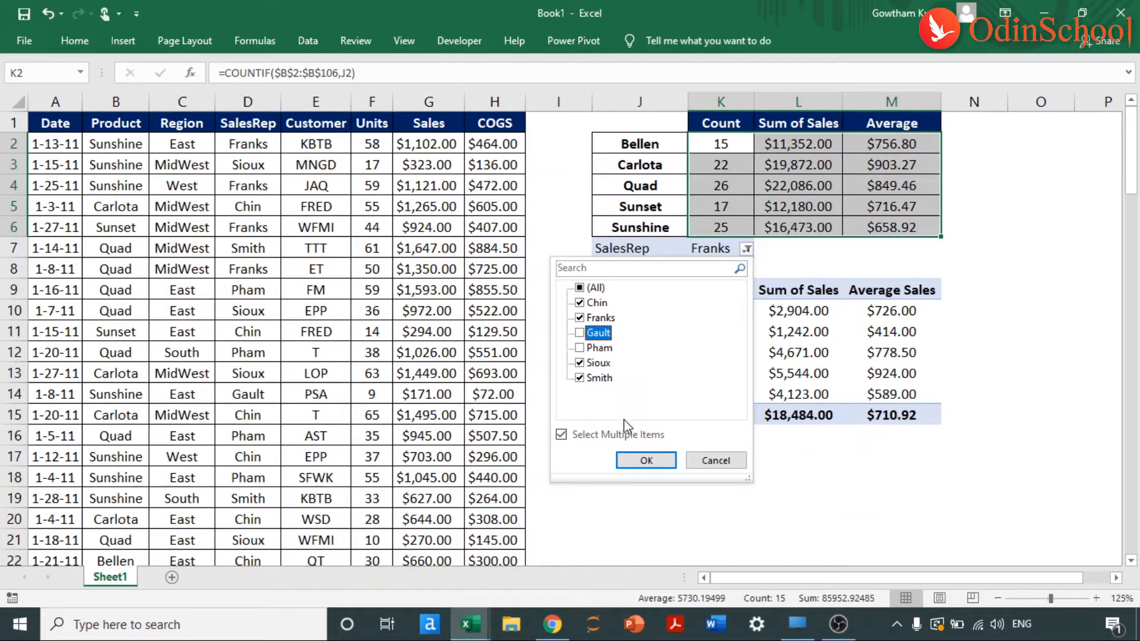
click(633, 460)
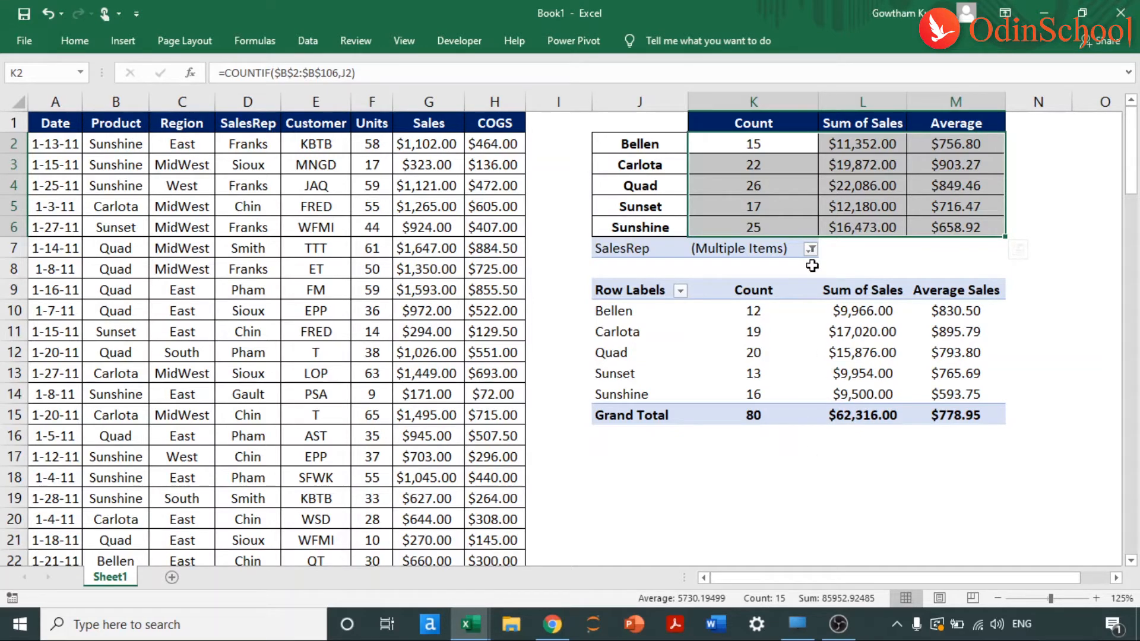
Delete the entire PivotTable in J7:M15, including its SalesRep filter.
click(727, 289)
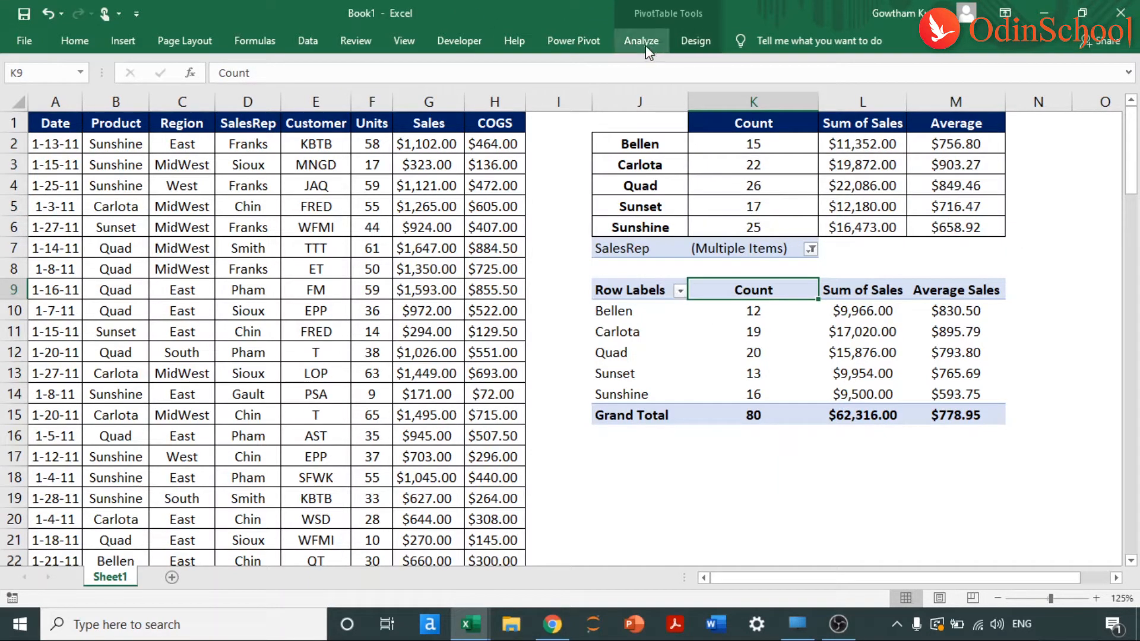
key(shift+Left)
key(shift+Up)
key(shift+Up)
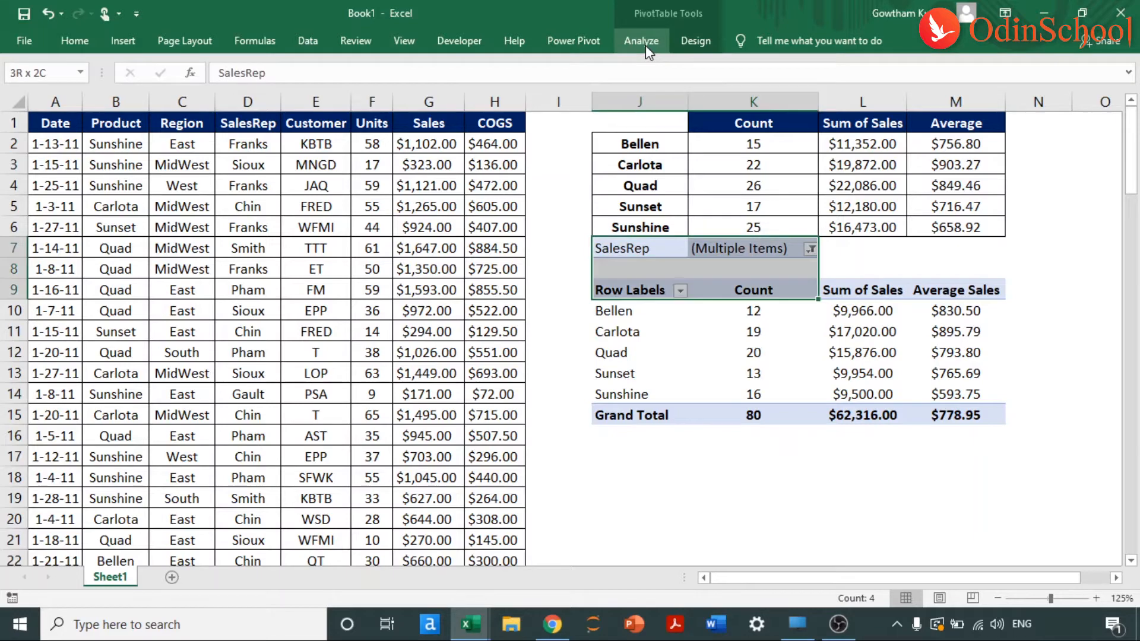
key(ctrl+shift+Right)
key(ctrl+shift+Down)
key(ctrl+shift+Left)
key(shift+Right)
key(shift+Right)
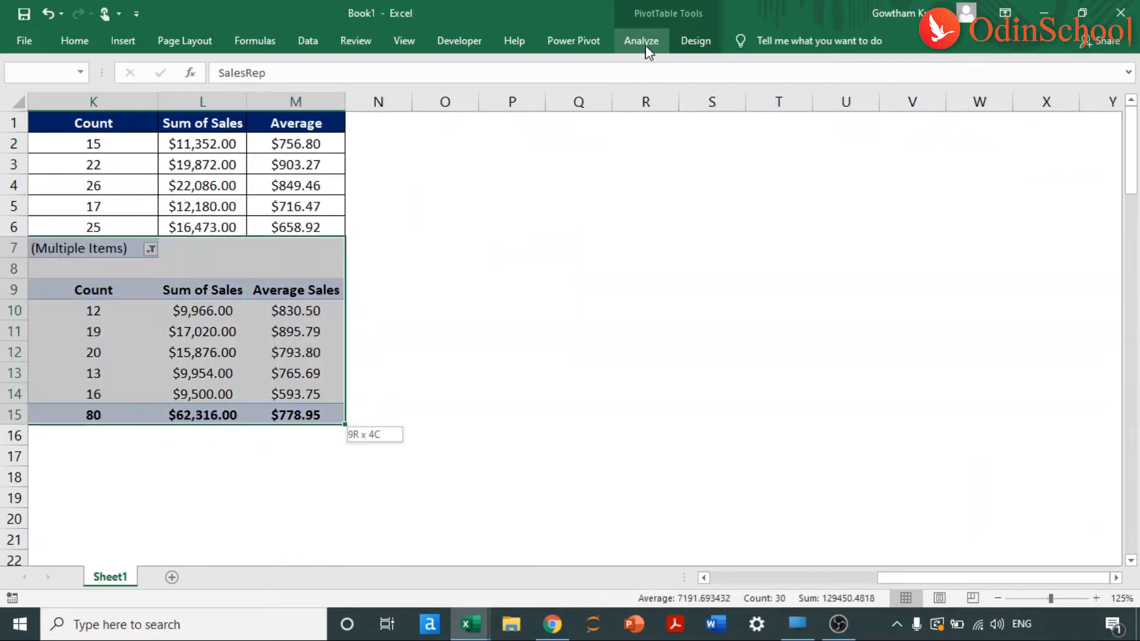
key(Delete)
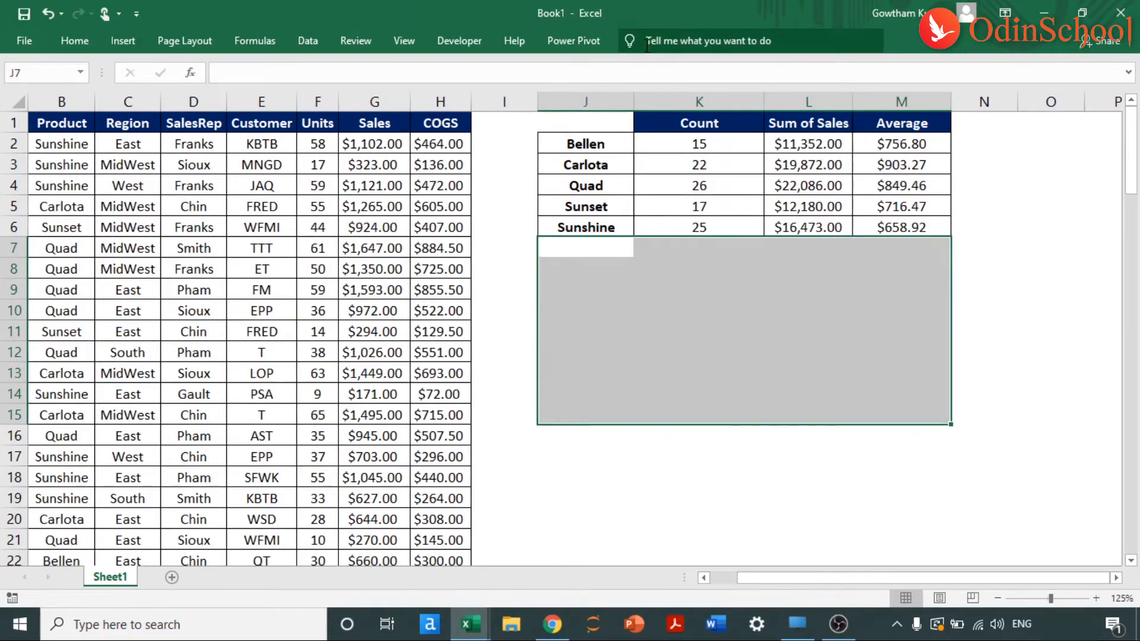
Create a PivotTable on a new worksheet from the whole sales data range A1:H106.
key(ctrl+Left)
key(ctrl+Left)
key(ctrl+Up)
key(ctrl+shift+Down)
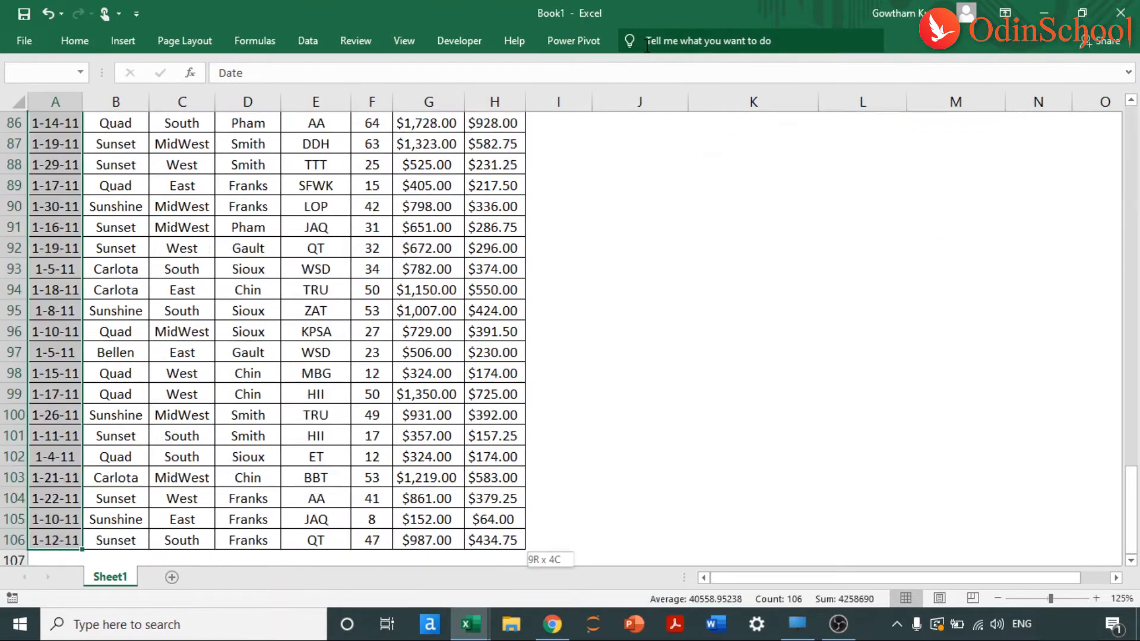
key(ctrl+shift+Right)
key(ctrl+BackSpace)
key(alt+n)
key(v)
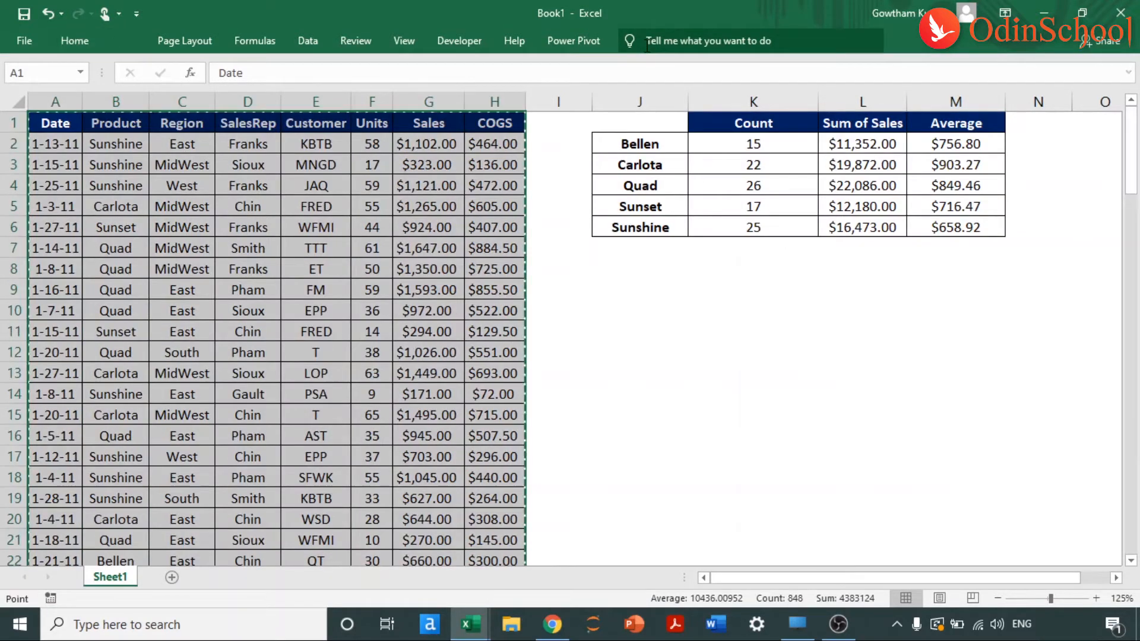
key(Return)
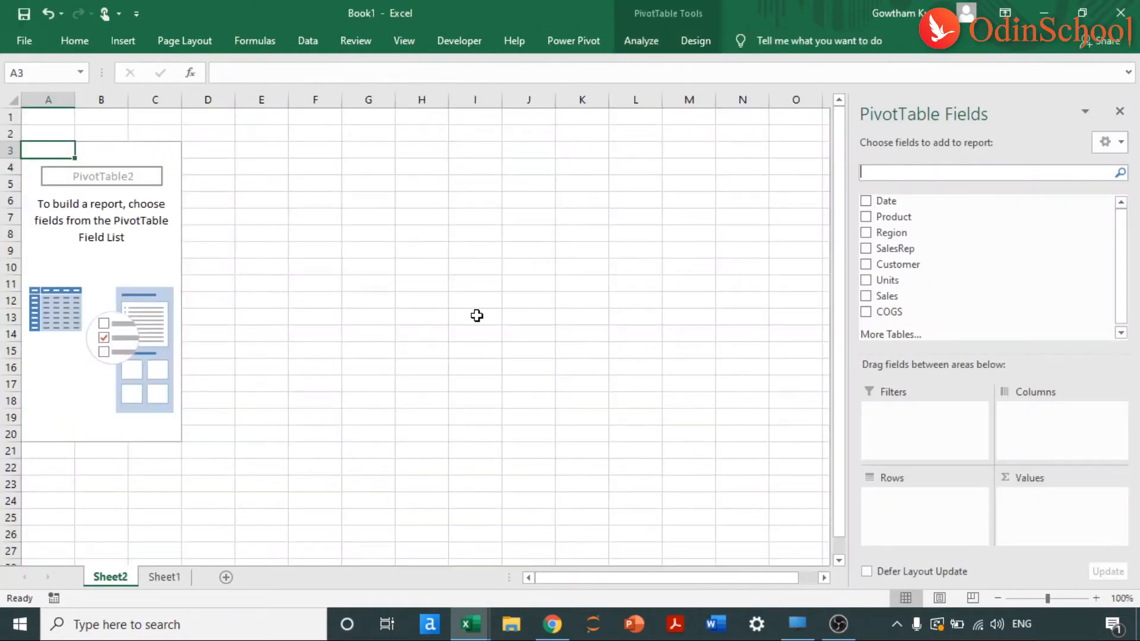
Add Product, Region, SalesRep and Customer as PivotTable rows, and Units, Sales and COGS as summed values.
click(869, 217)
click(866, 234)
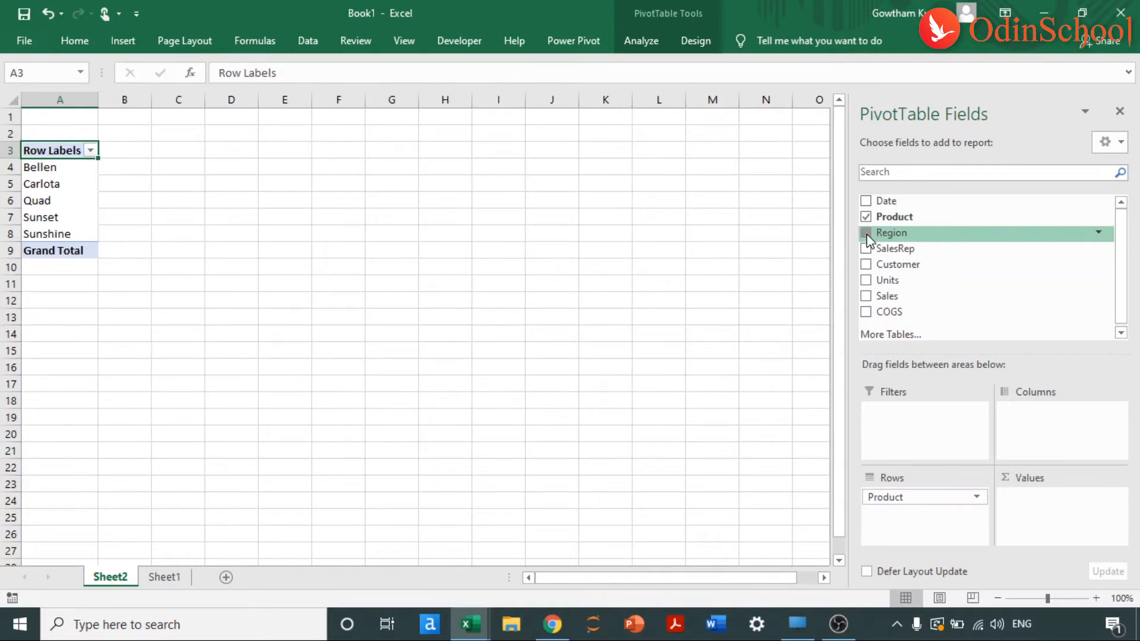
click(866, 249)
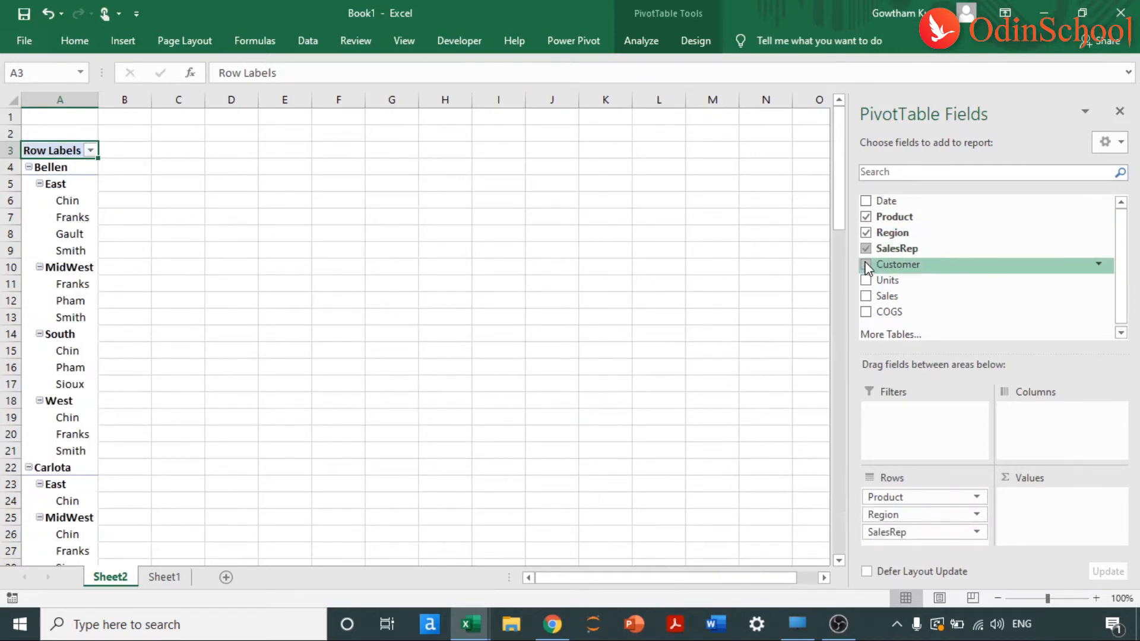
click(867, 264)
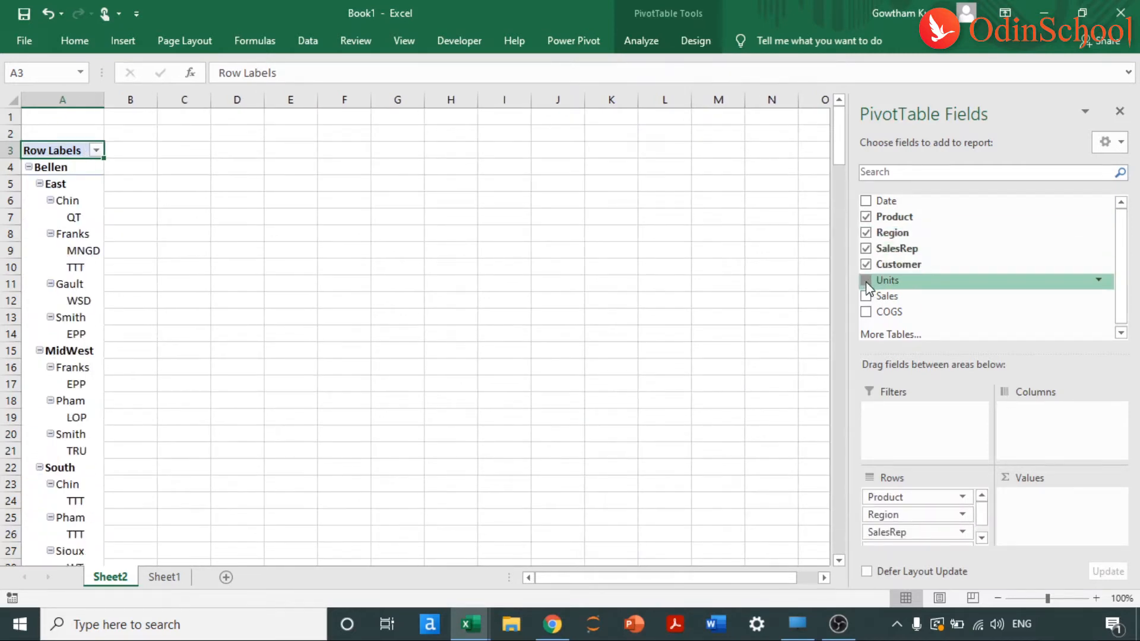
click(866, 281)
click(866, 296)
click(866, 311)
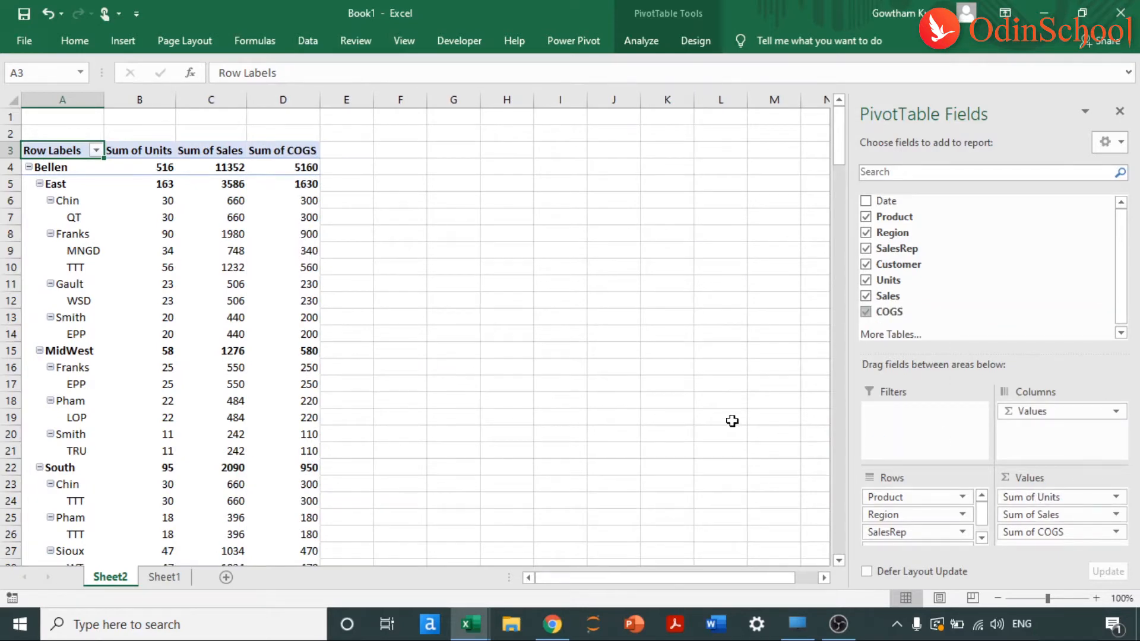
Hide the PivotTable field list and examine the nested product and region rows, including the MidWest and South subtotals.
click(1120, 111)
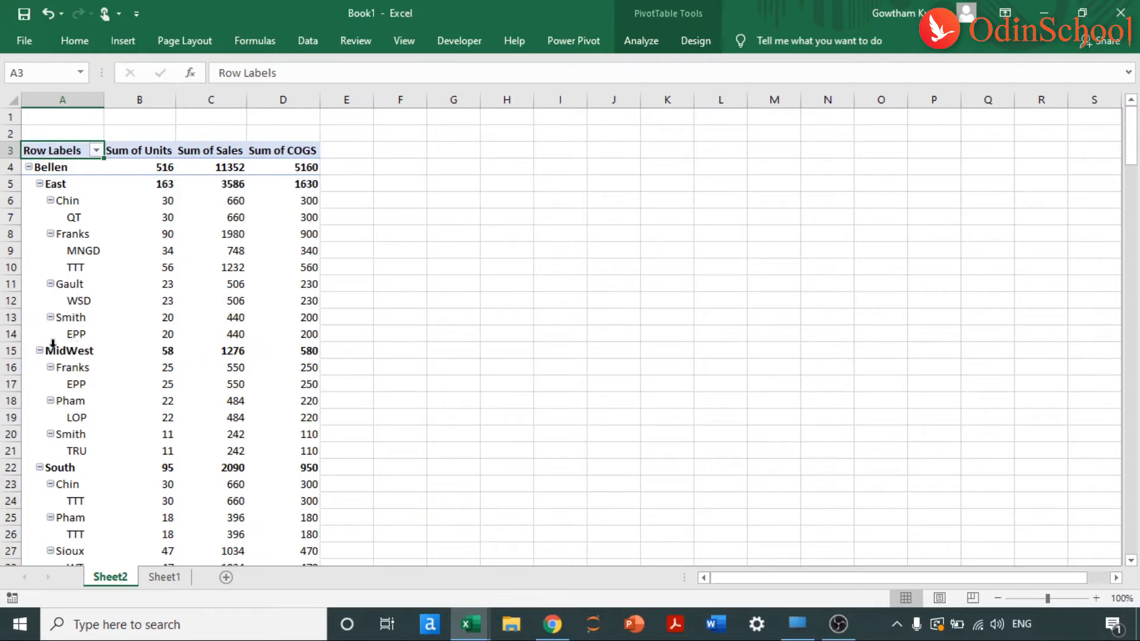
click(6, 351)
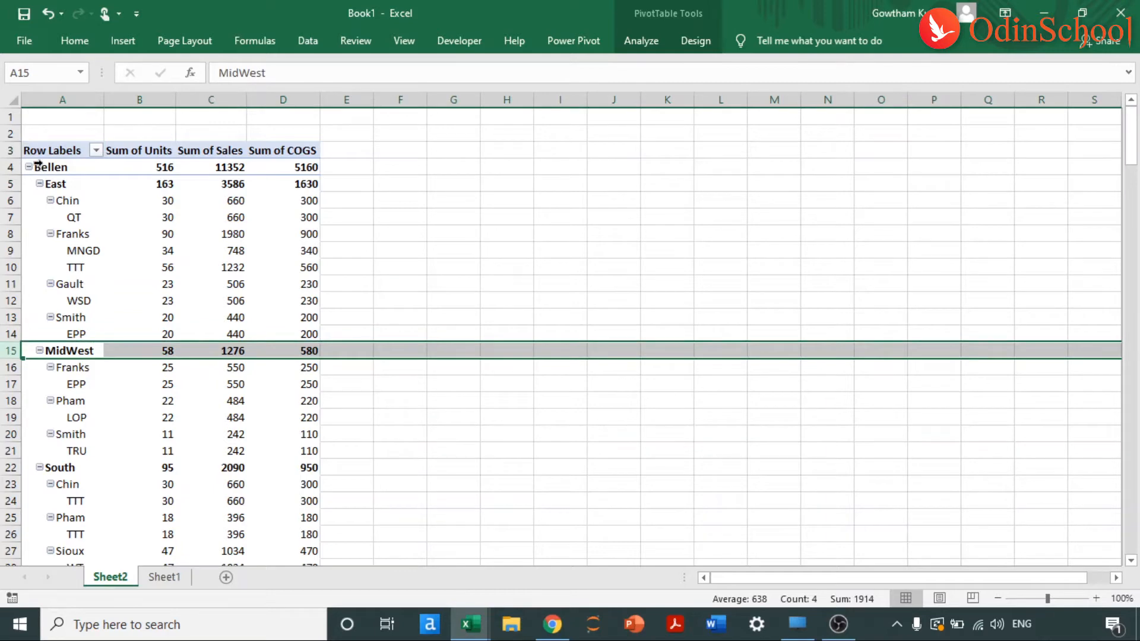
click(9, 167)
click(15, 350)
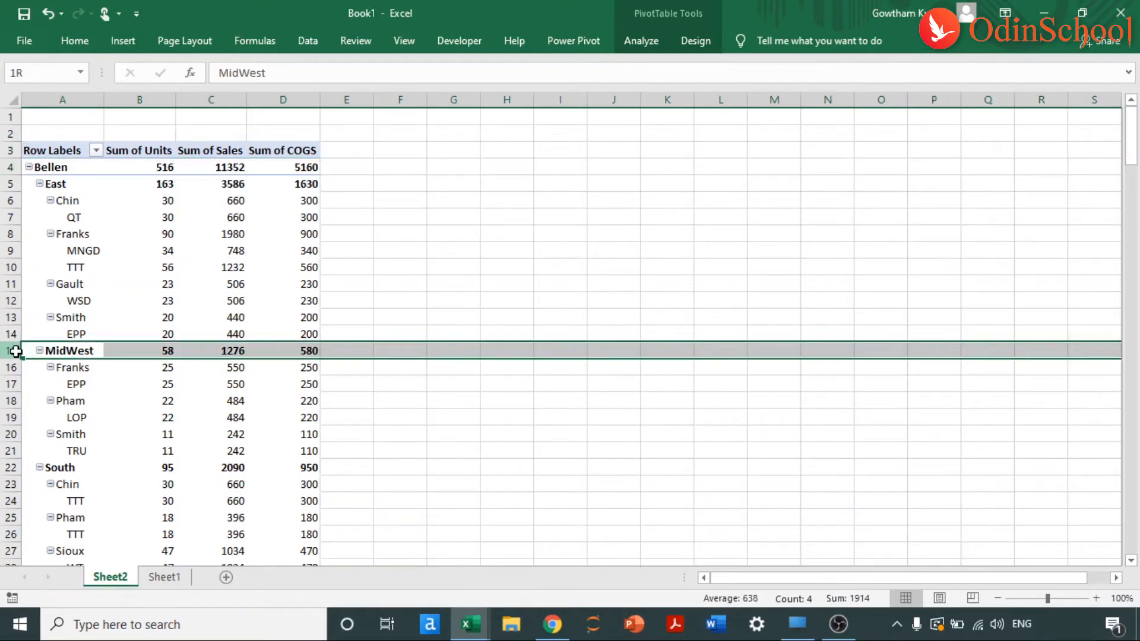
click(5, 467)
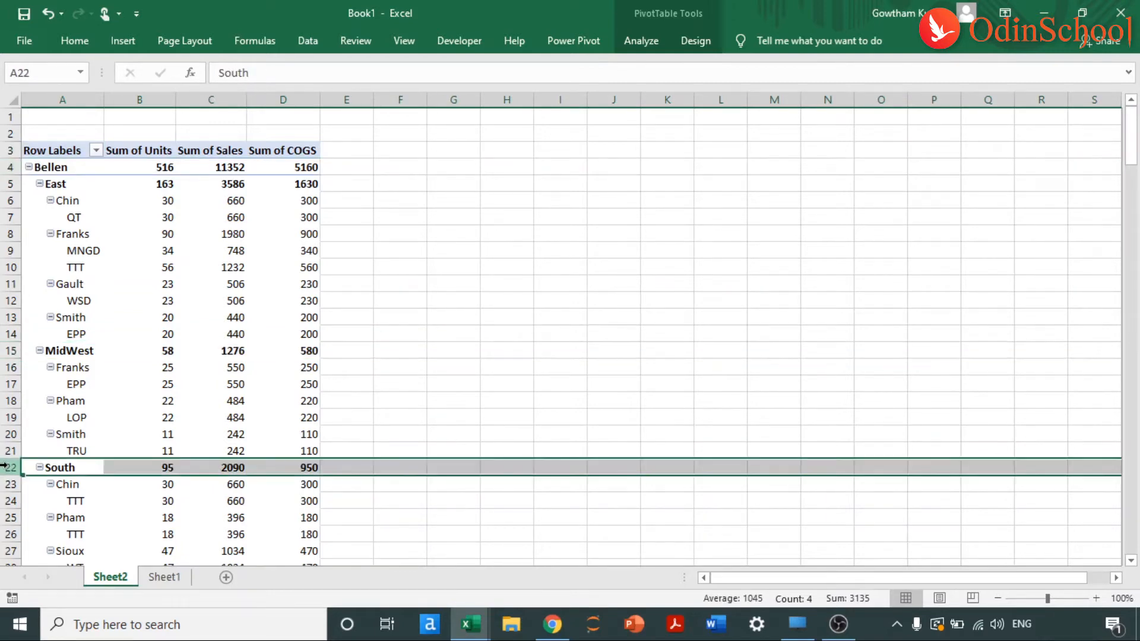
scroll(5, 467, down, 9)
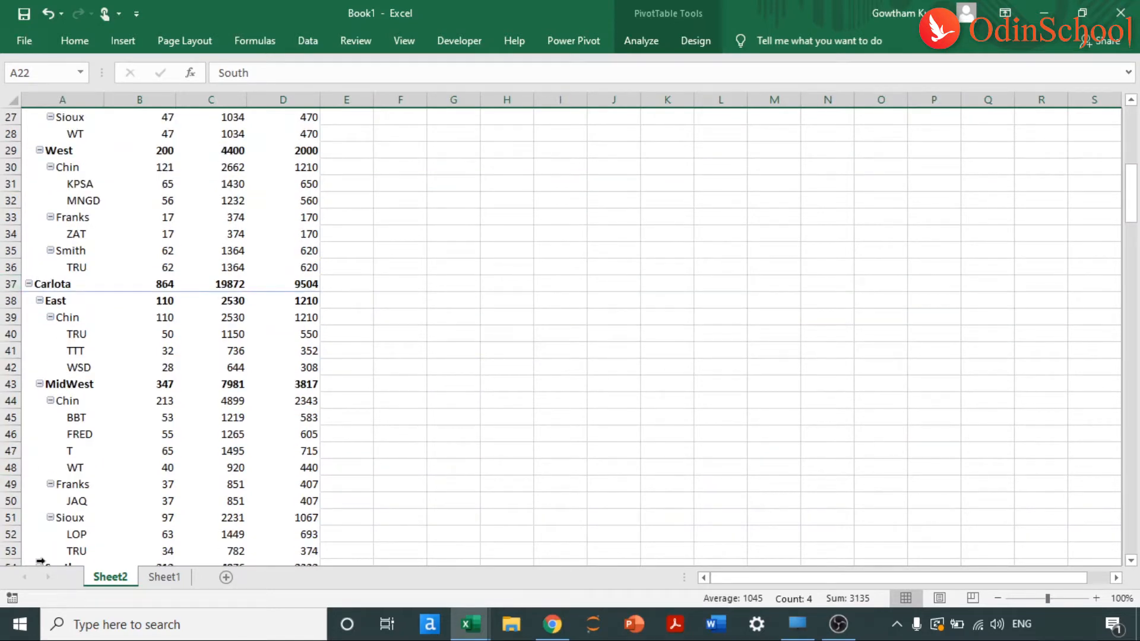
scroll(40, 560, down, 4)
scroll(40, 560, up, 3)
scroll(41, 560, up, 9)
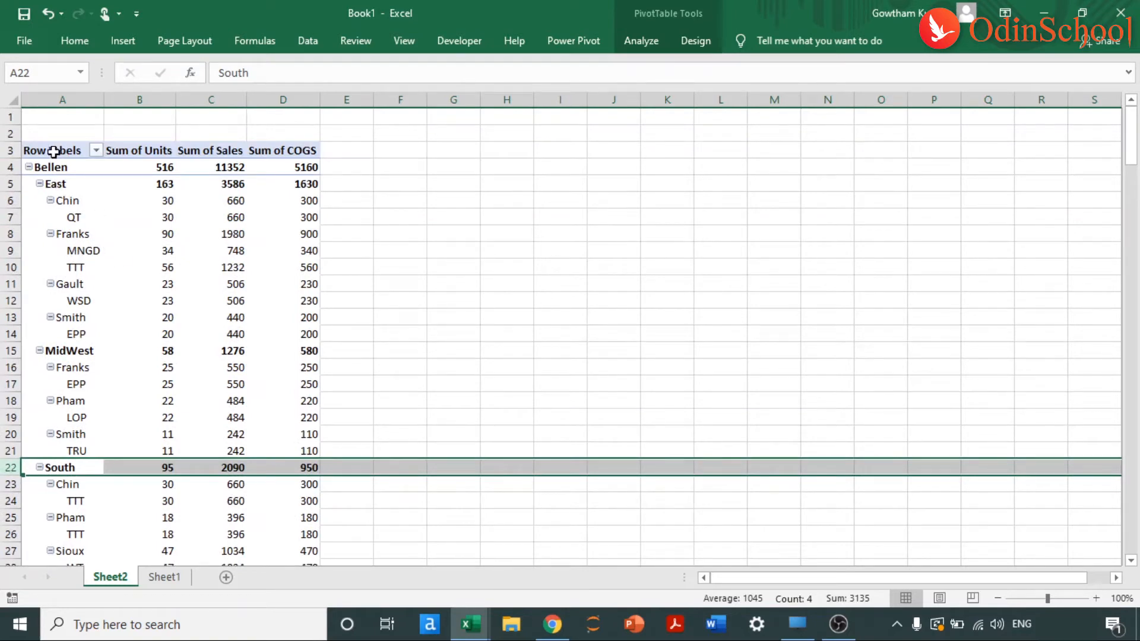
Turn off the subtotal for the Customer field in the PivotTable.
click(53, 151)
right_click(52, 151)
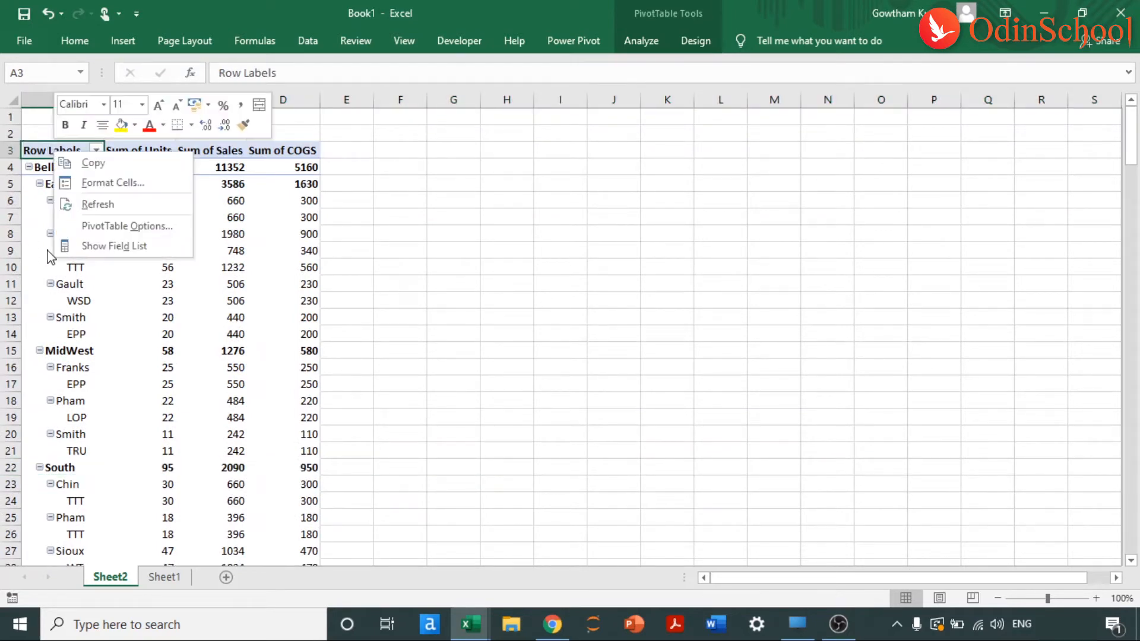
right_click(48, 252)
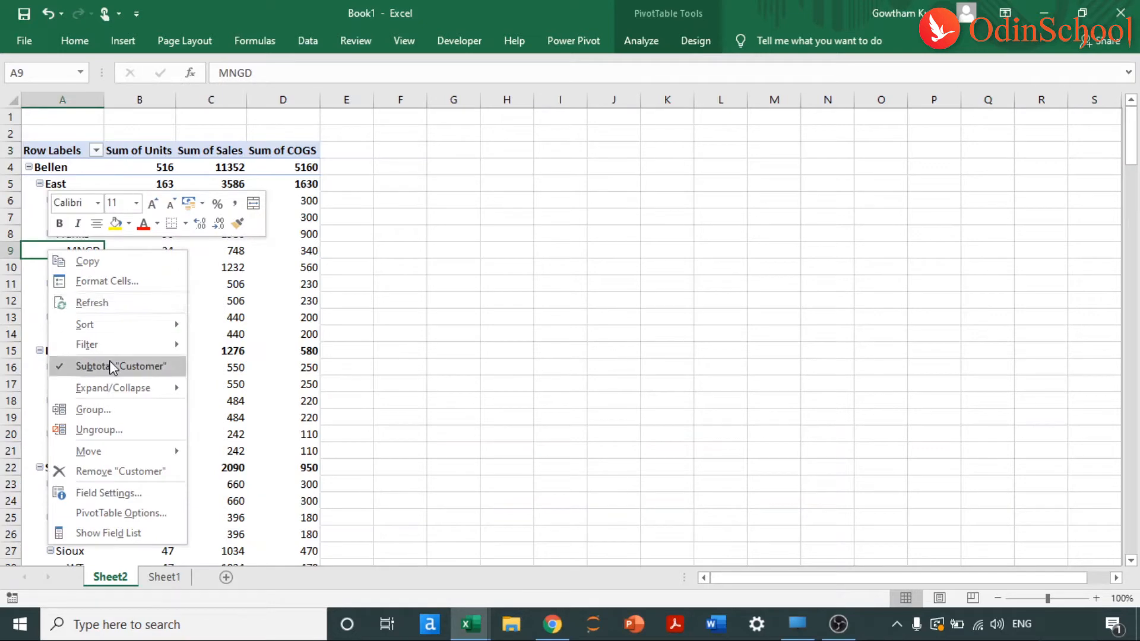
key(Escape)
Check the Customer field's subtotal option on a customer row in the Carlota group.
scroll(121, 280, down, 4)
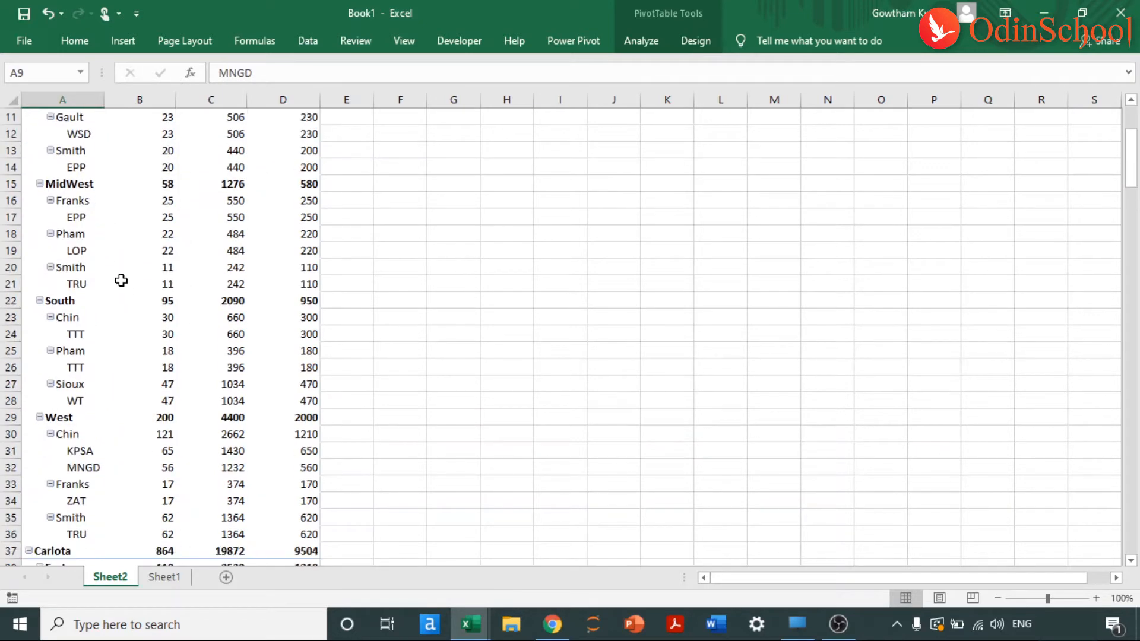
scroll(121, 280, down, 7)
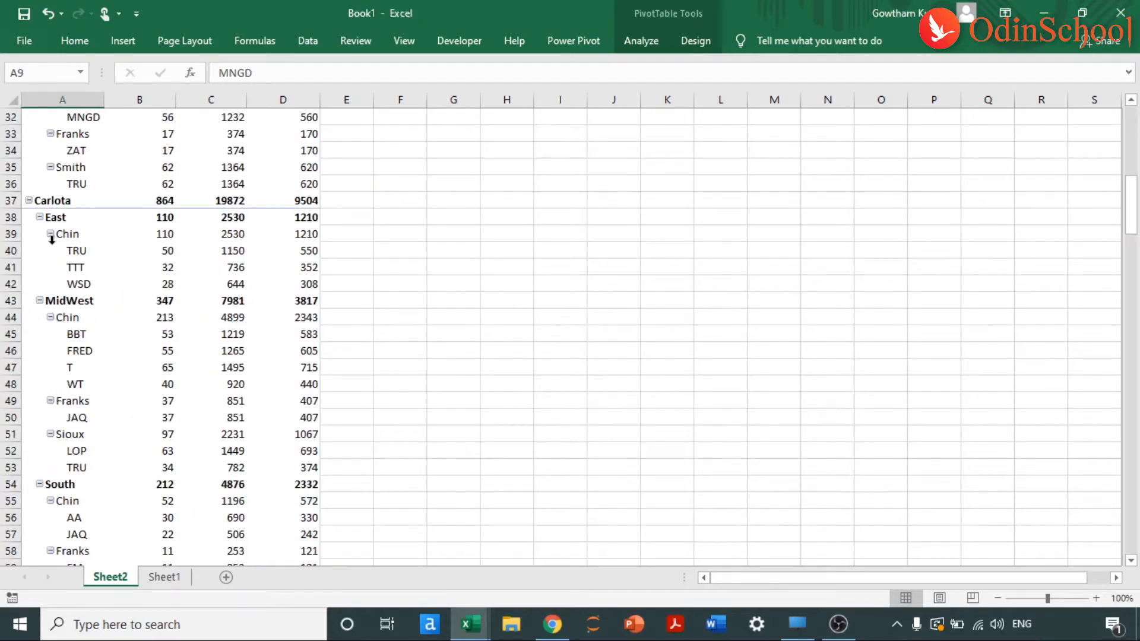
right_click(73, 250)
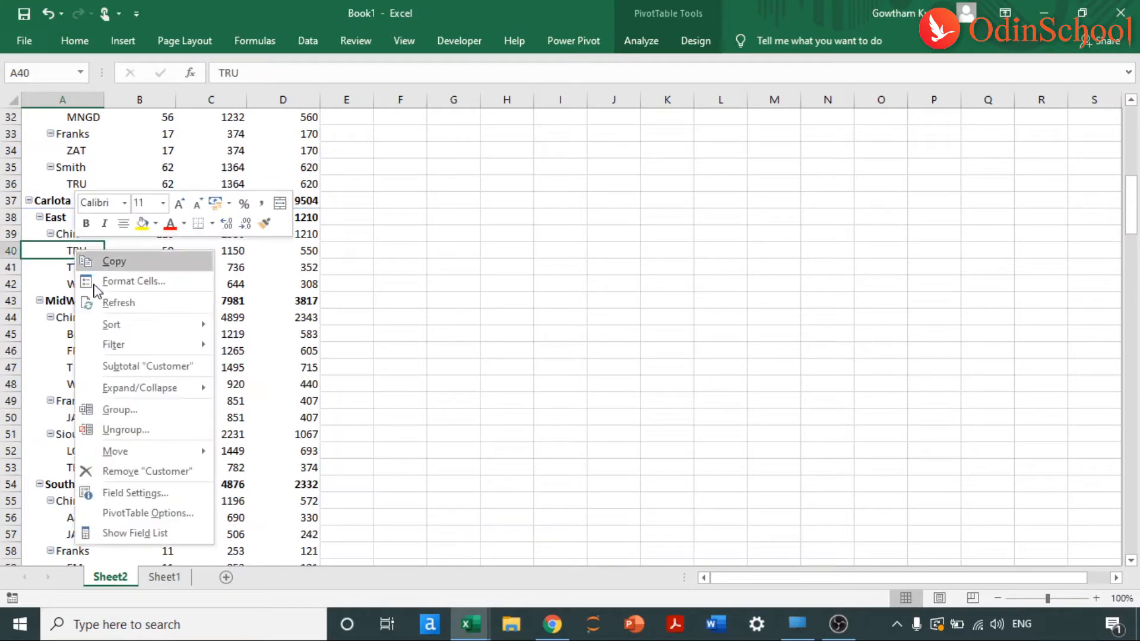
mouse_move(131, 386)
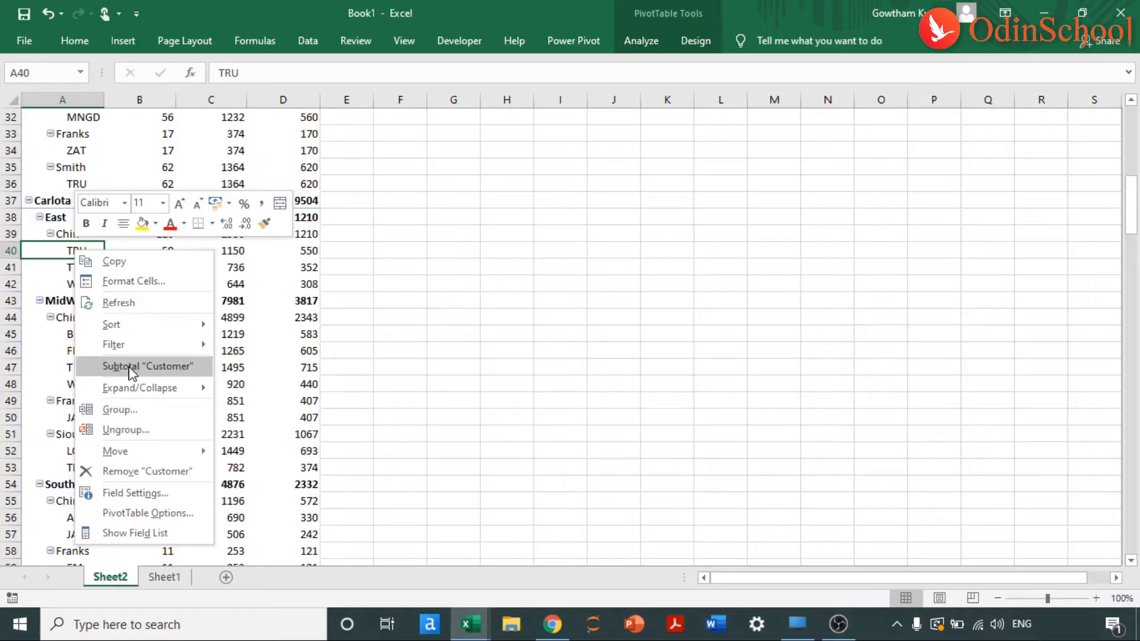
click(491, 364)
click(118, 266)
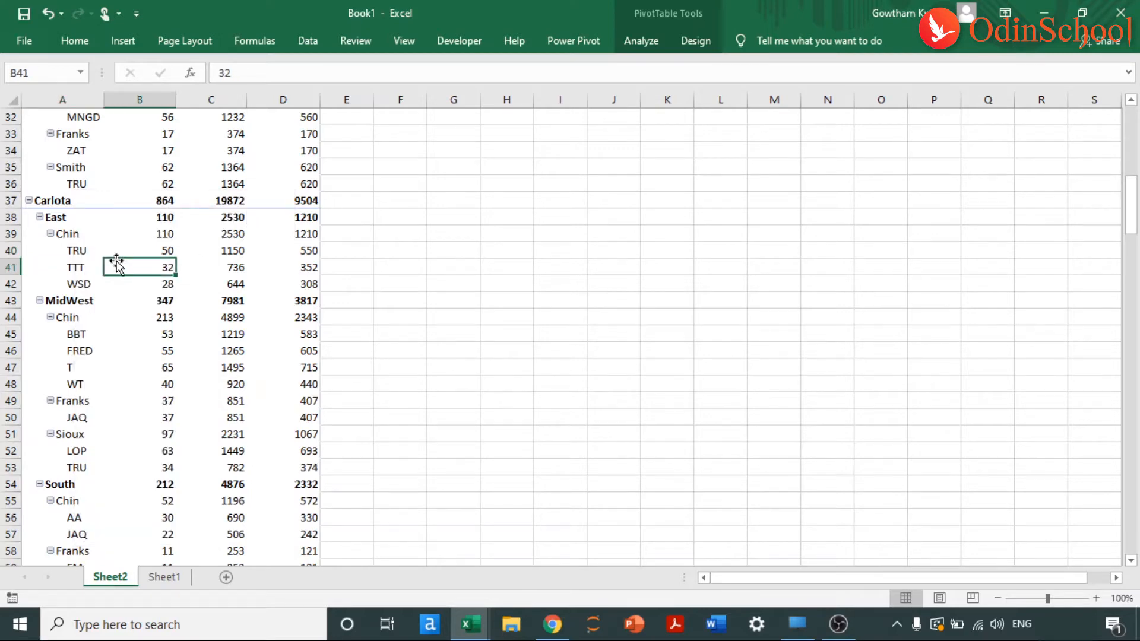
Redisplay the PivotTable field list and set the Product field to tabular form with repeated item labels.
click(72, 259)
click(652, 35)
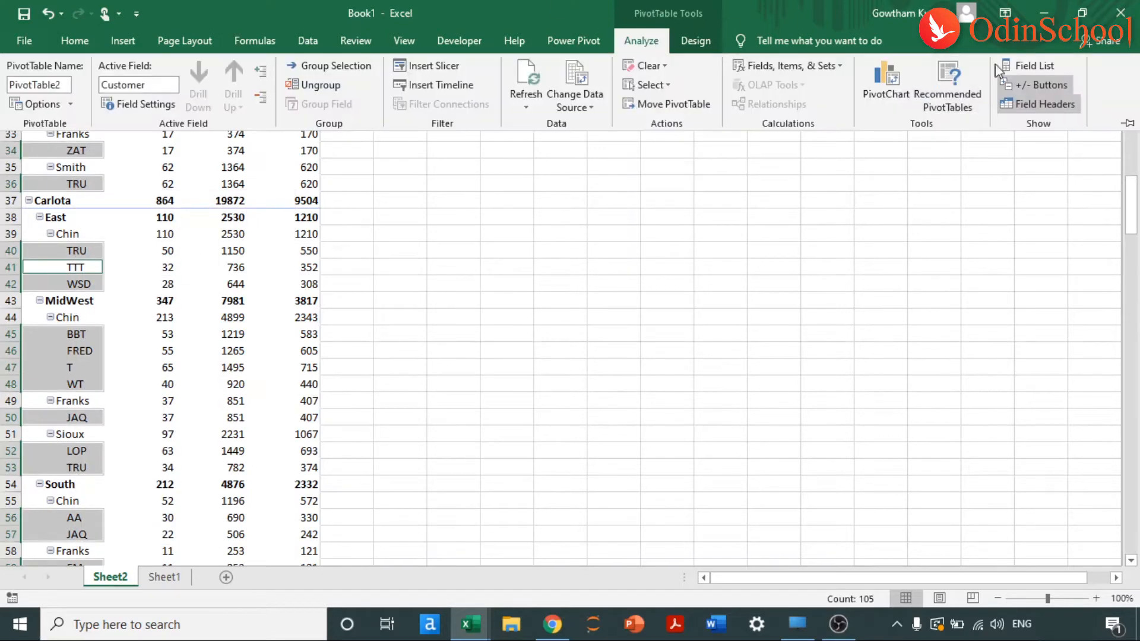
click(1045, 68)
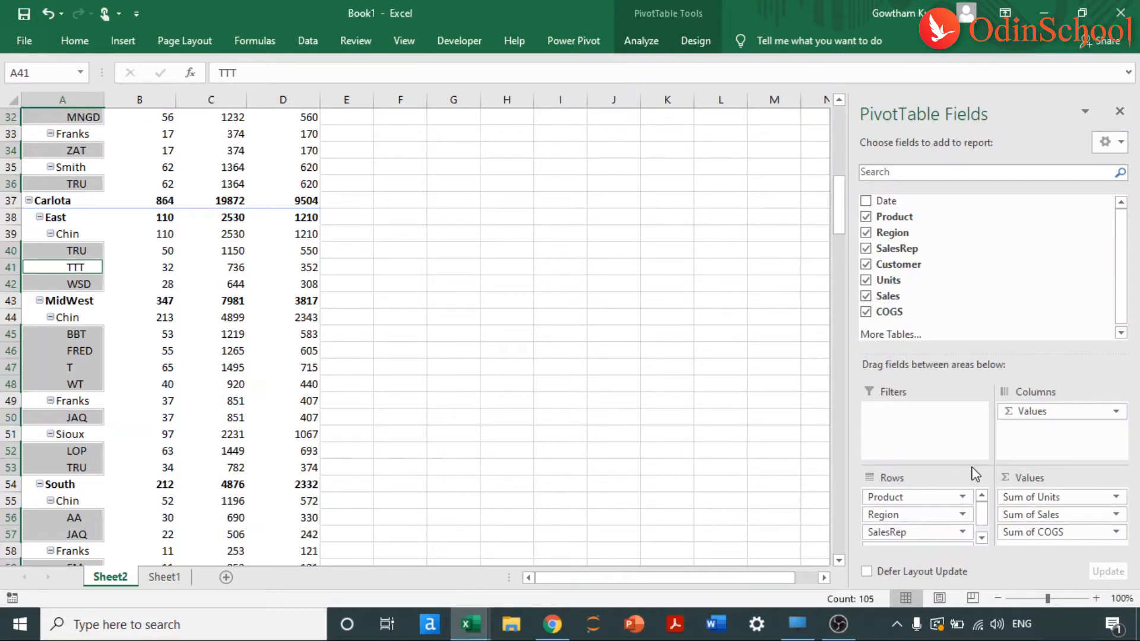
click(964, 502)
click(942, 478)
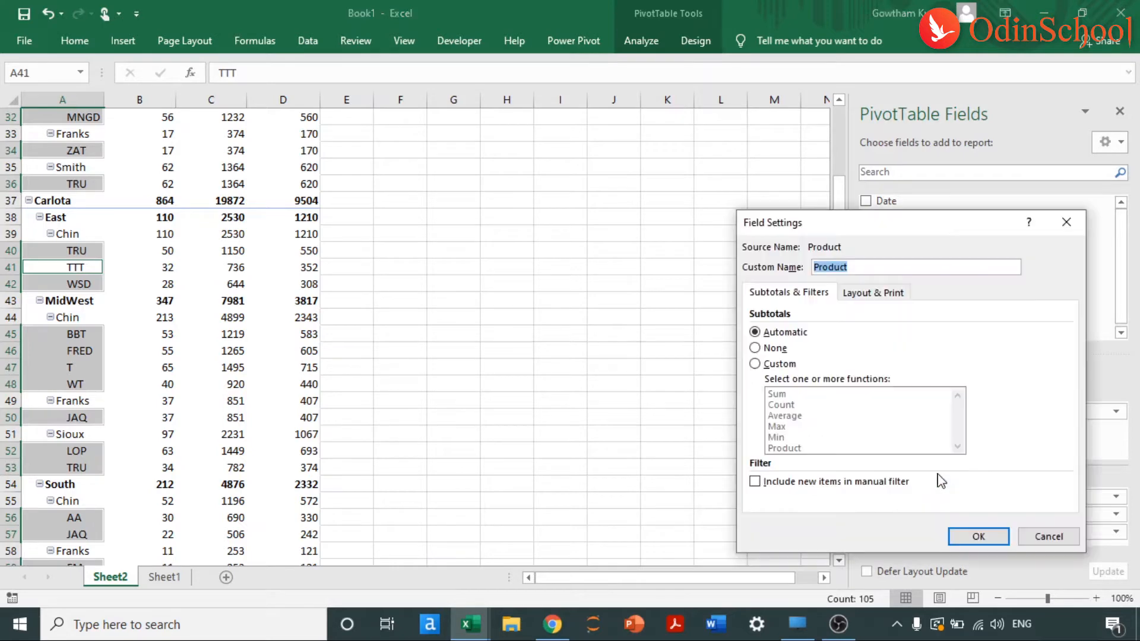
click(888, 299)
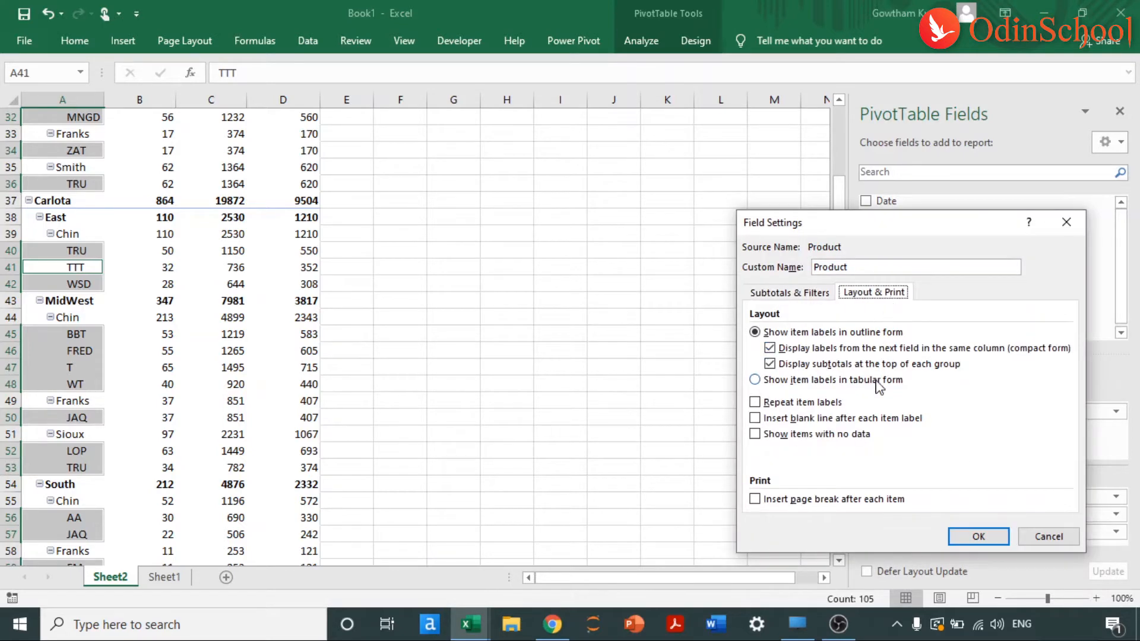
click(806, 380)
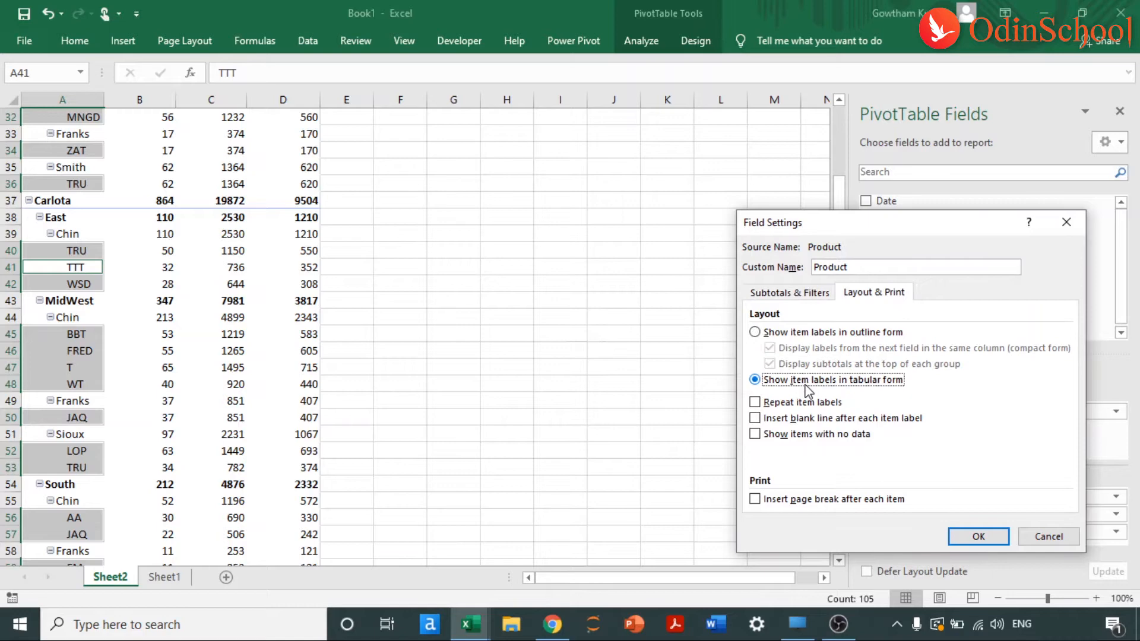
click(812, 405)
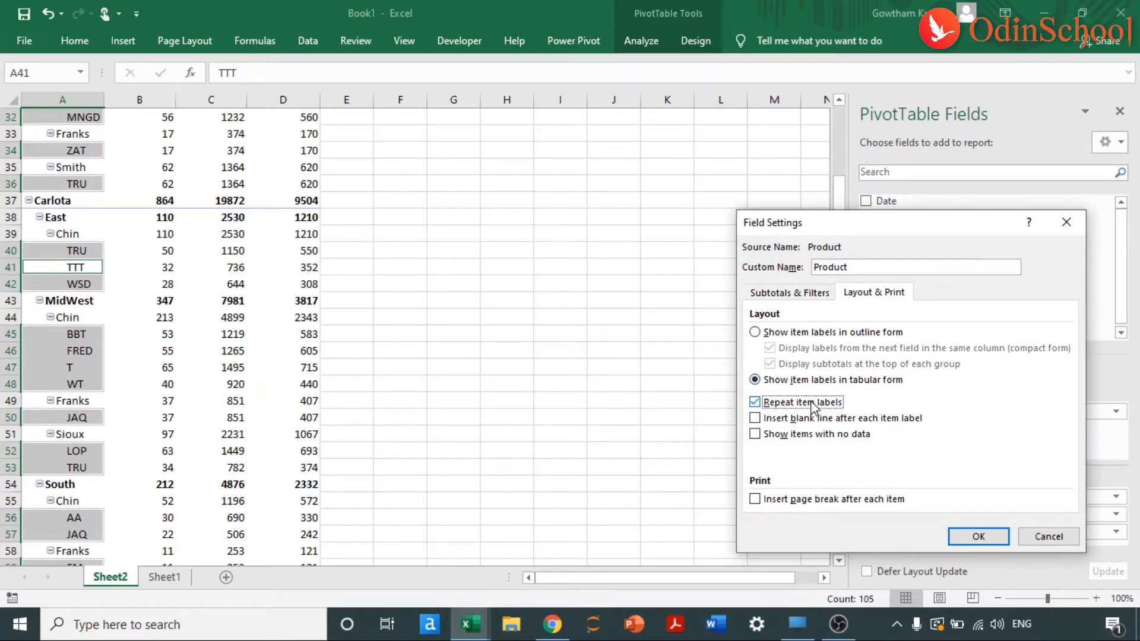
click(997, 545)
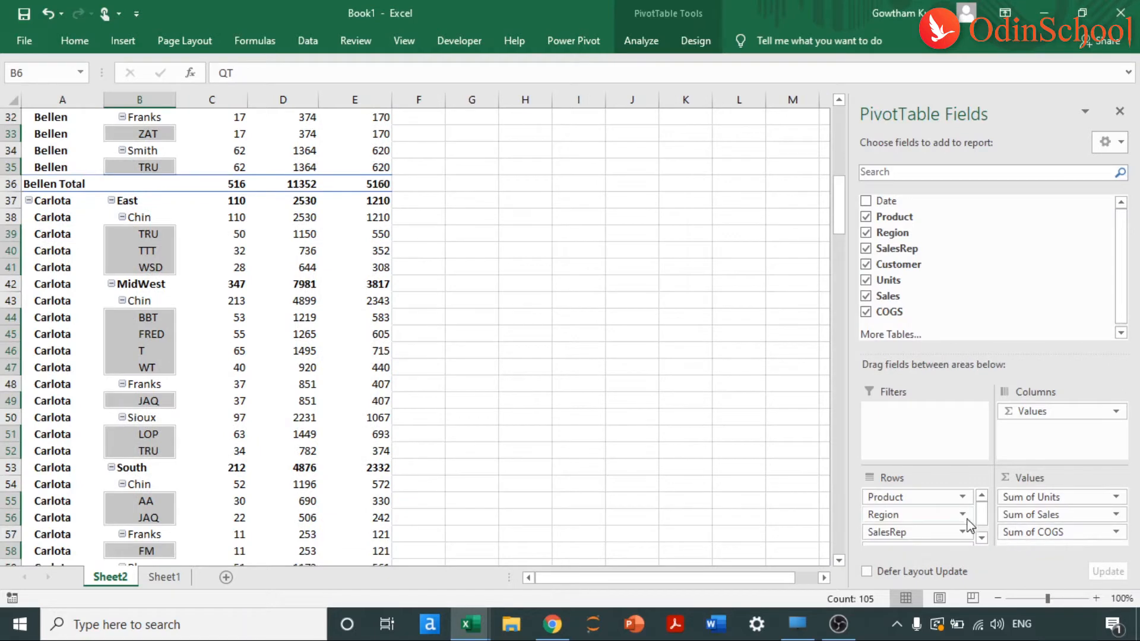
Set the Region row field to tabular form with repeated item labels.
click(964, 516)
click(952, 494)
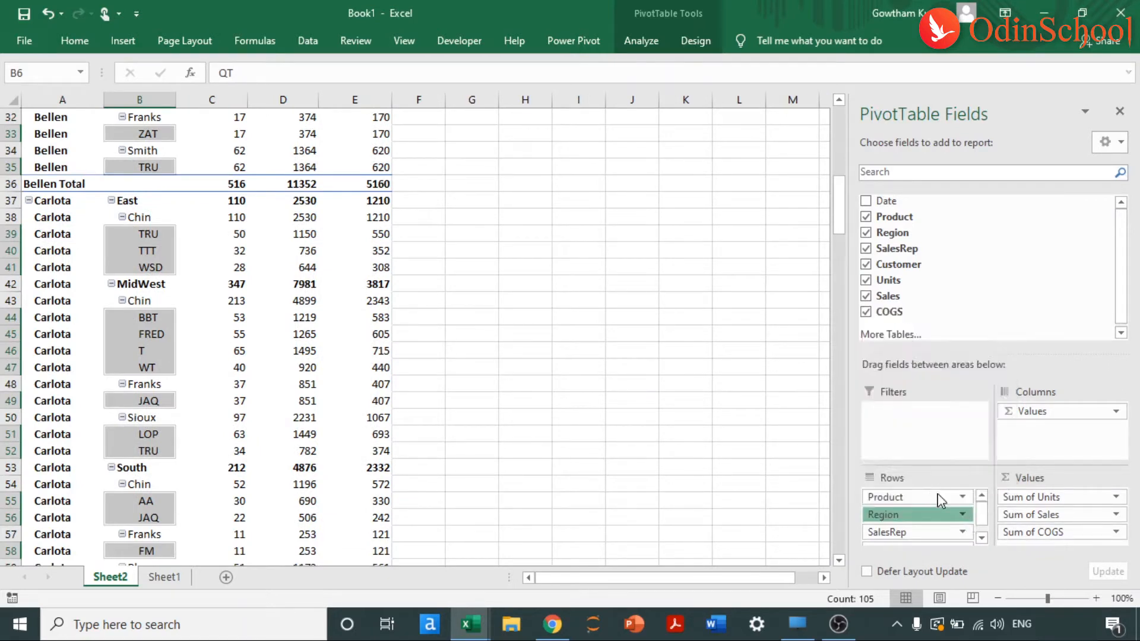
click(855, 294)
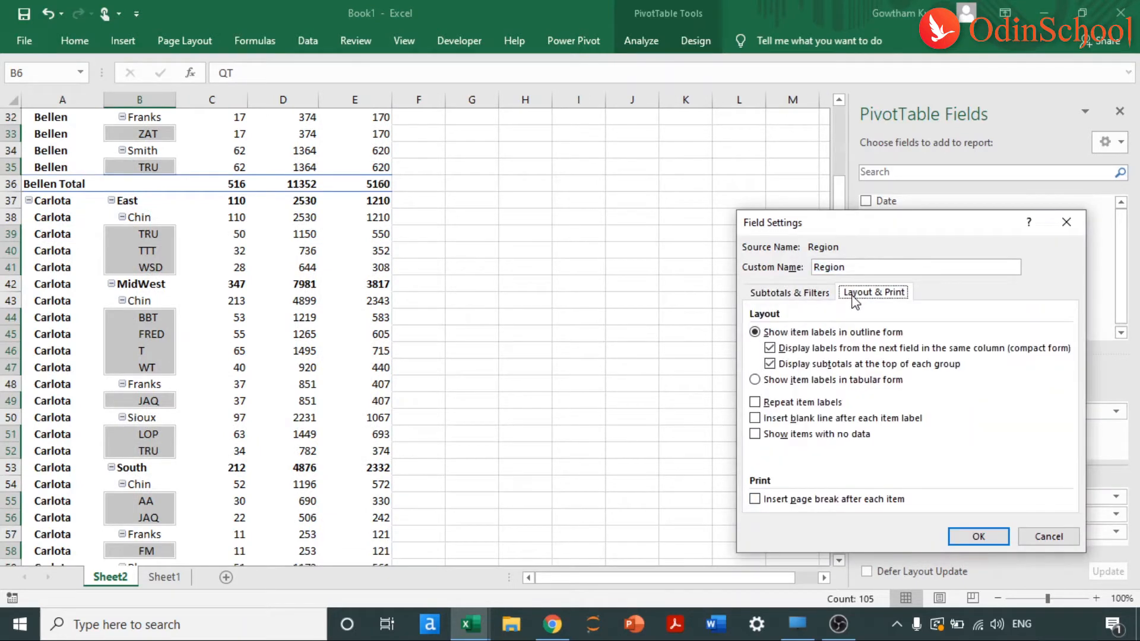
click(795, 380)
click(792, 403)
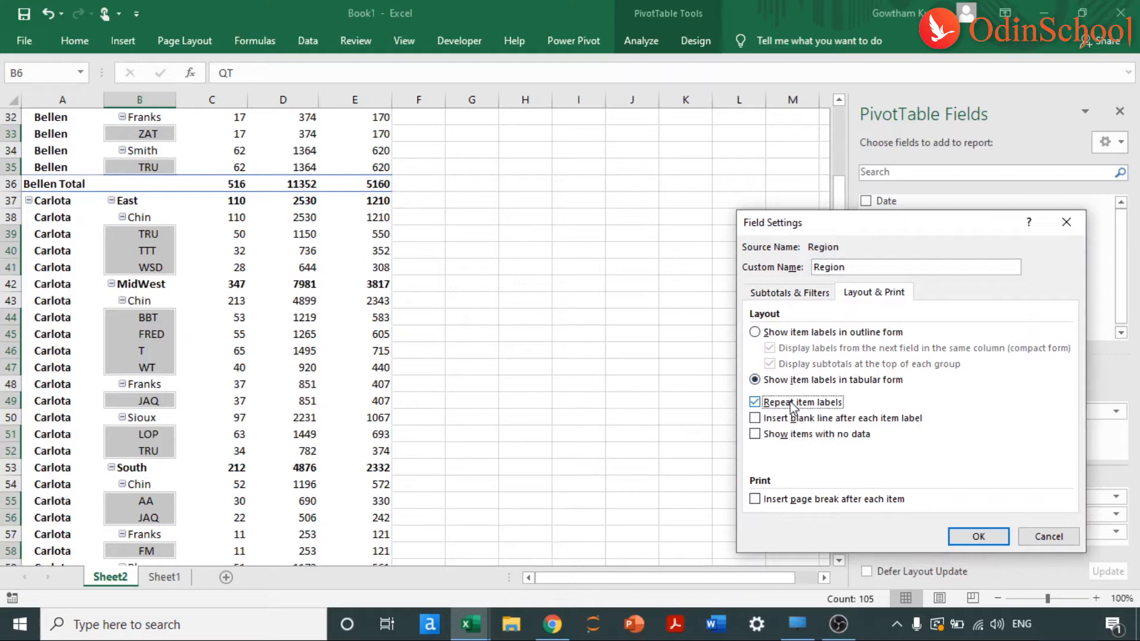
click(976, 537)
Set the SalesRep row field to tabular form with repeated item labels and no blank line after each item.
click(962, 535)
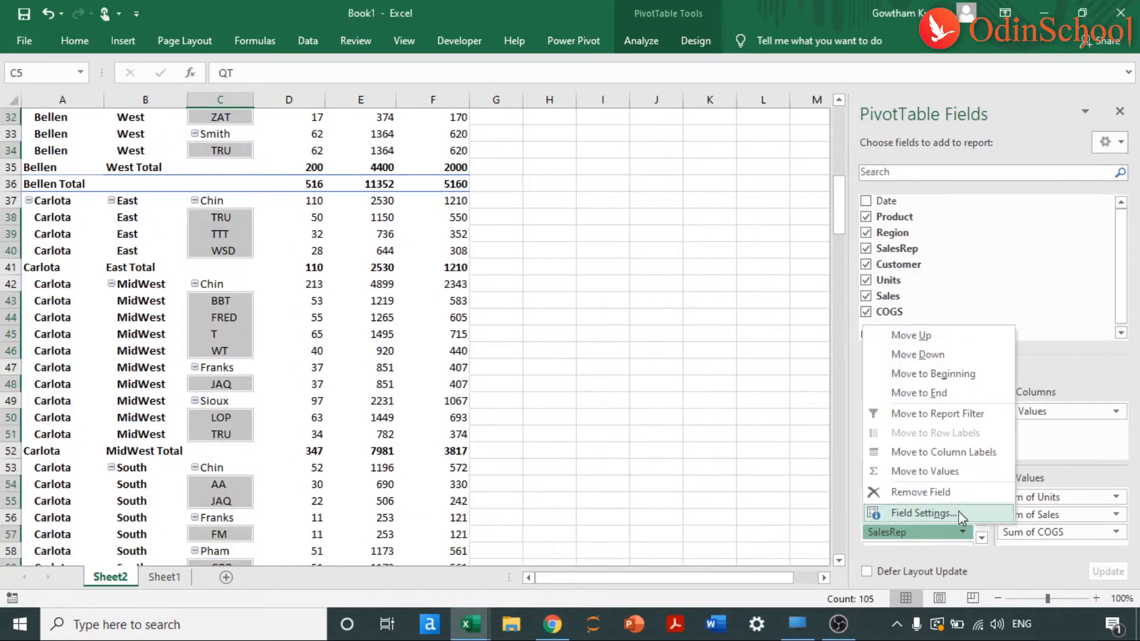
click(941, 515)
click(861, 293)
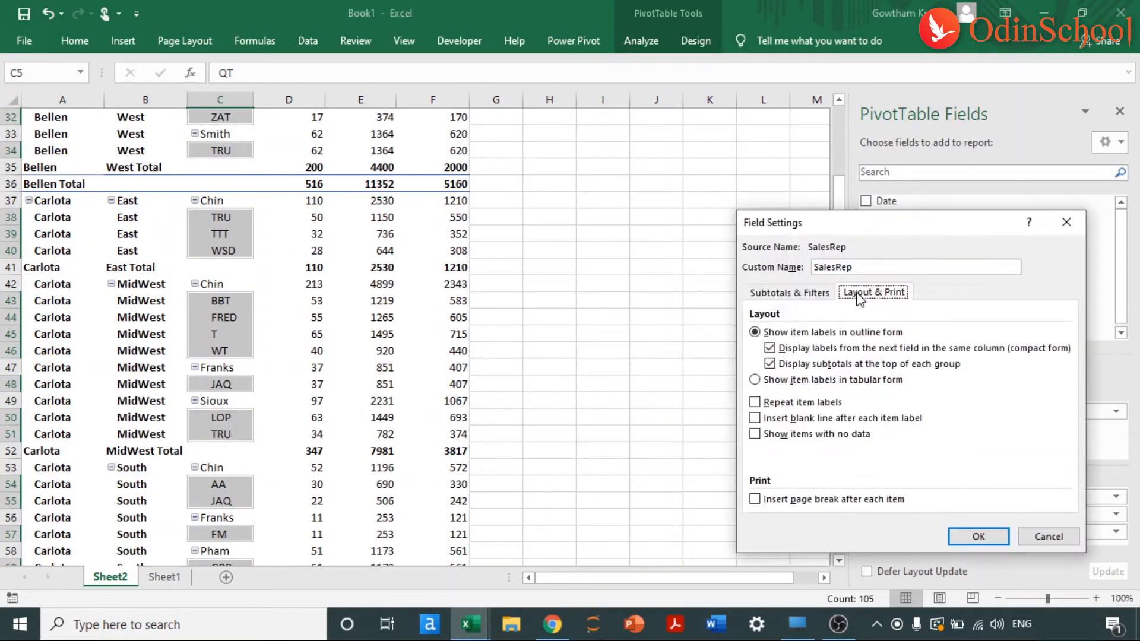
click(812, 380)
click(784, 418)
click(782, 403)
click(784, 418)
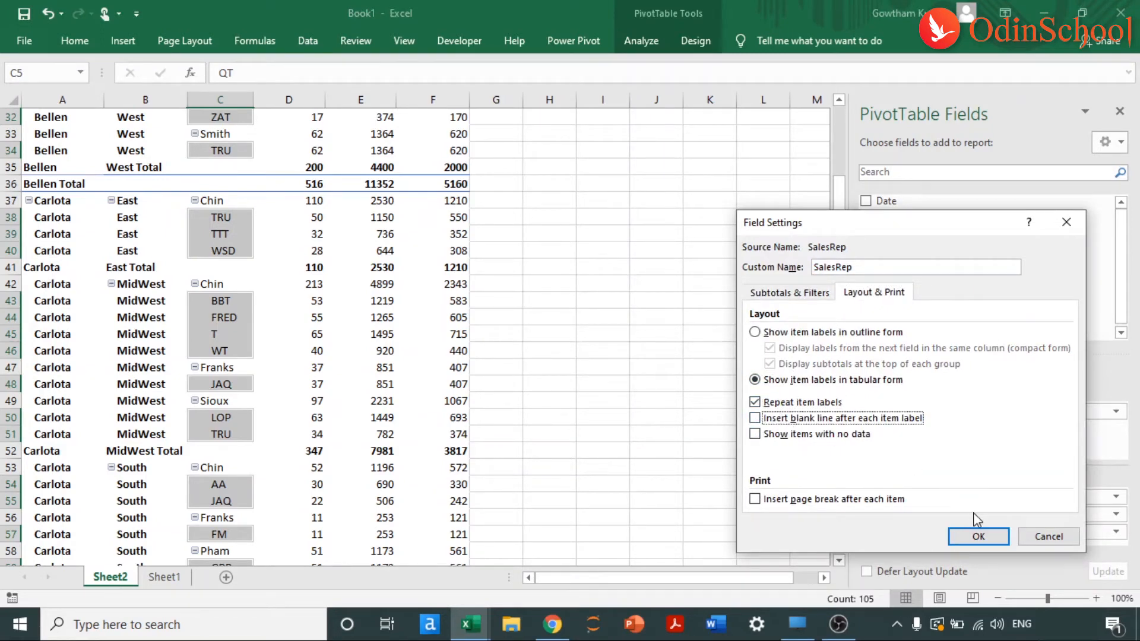
click(978, 537)
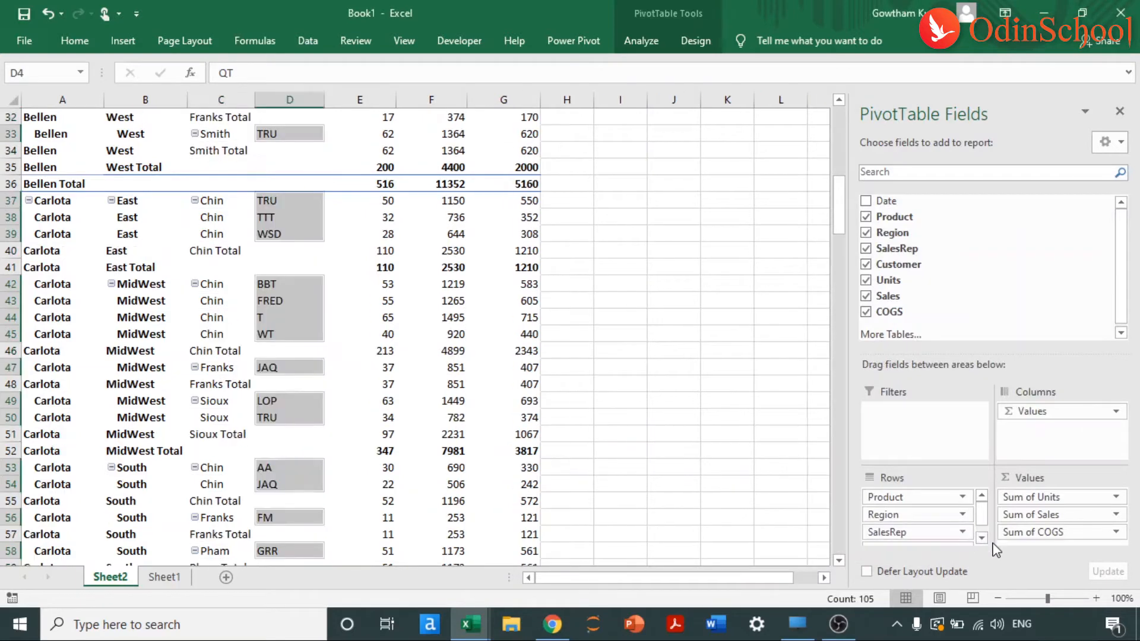
Set the Customer row field to tabular form with repeated item labels.
click(982, 537)
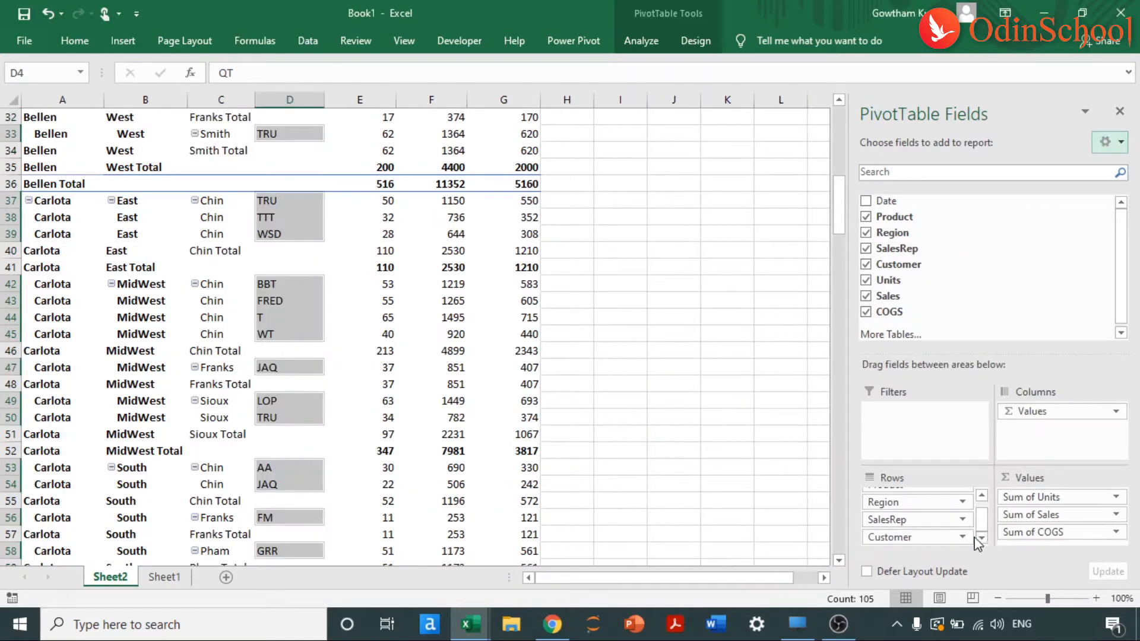
click(963, 536)
click(952, 521)
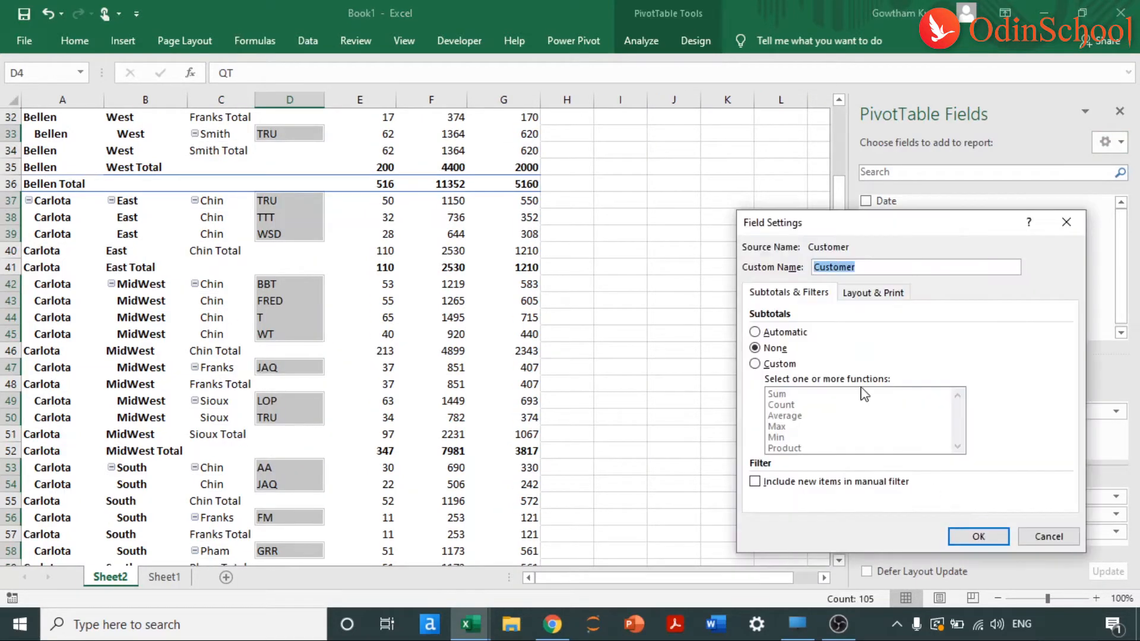
click(852, 297)
click(823, 381)
click(803, 403)
click(977, 536)
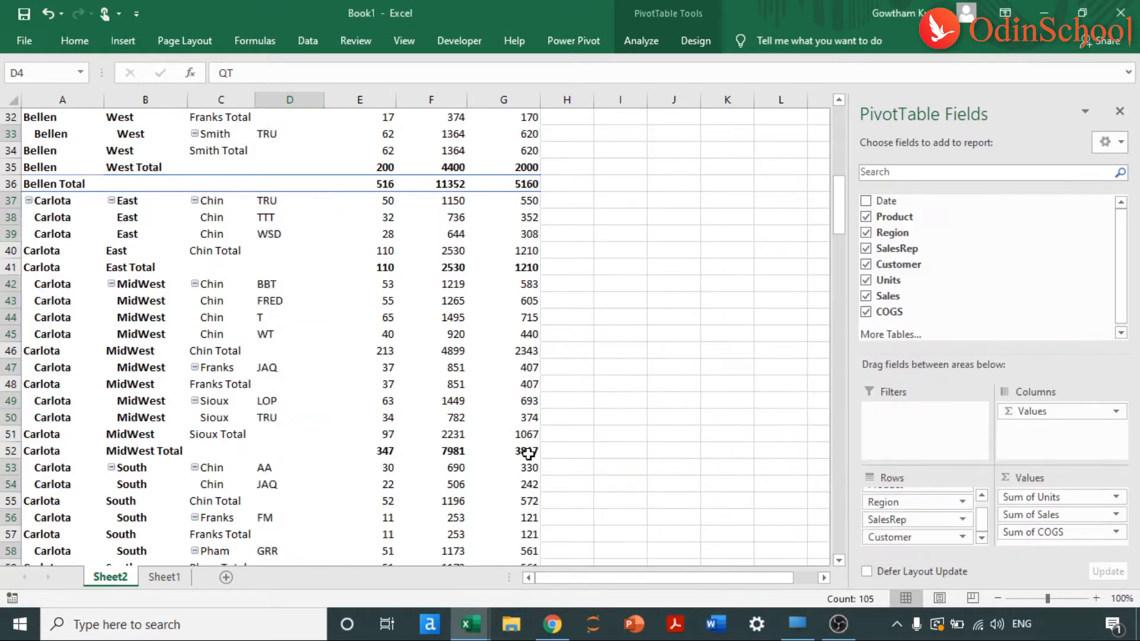
Select the entire PivotTable, from the Row Labels header through the last column and row.
click(522, 451)
scroll(526, 452, up, 7)
key(ctrl+Up)
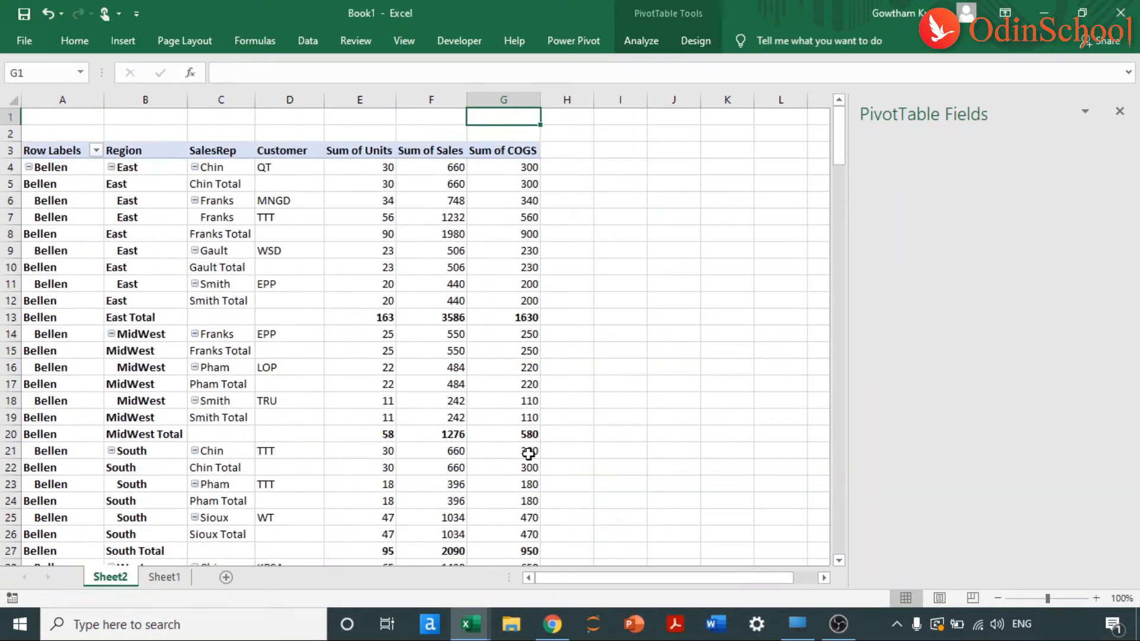
key(Up)
key(Left)
key(Left)
key(Left)
key(Left)
key(Left)
key(Left)
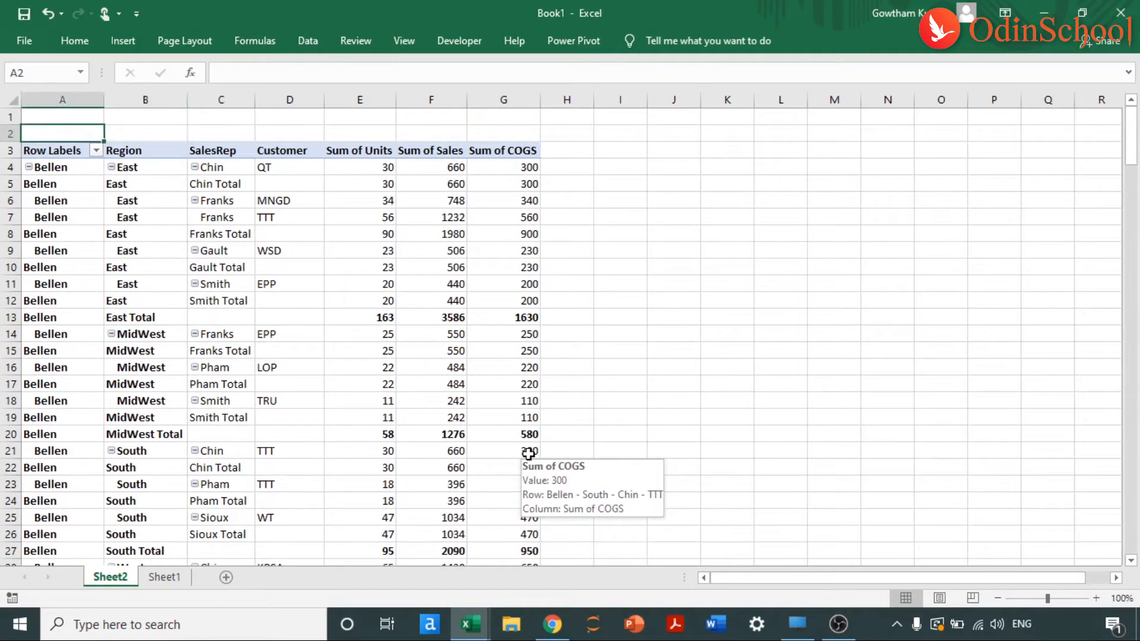
key(Down)
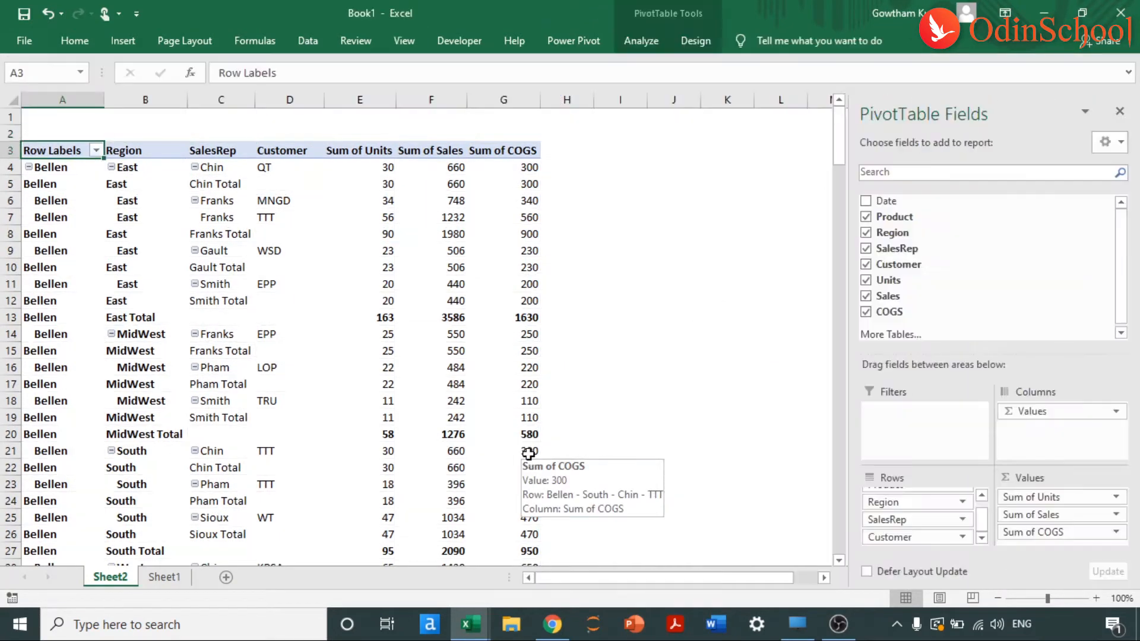
key(ctrl+shift+Right)
key(ctrl+shift+Down)
key(ctrl+BackSpace)
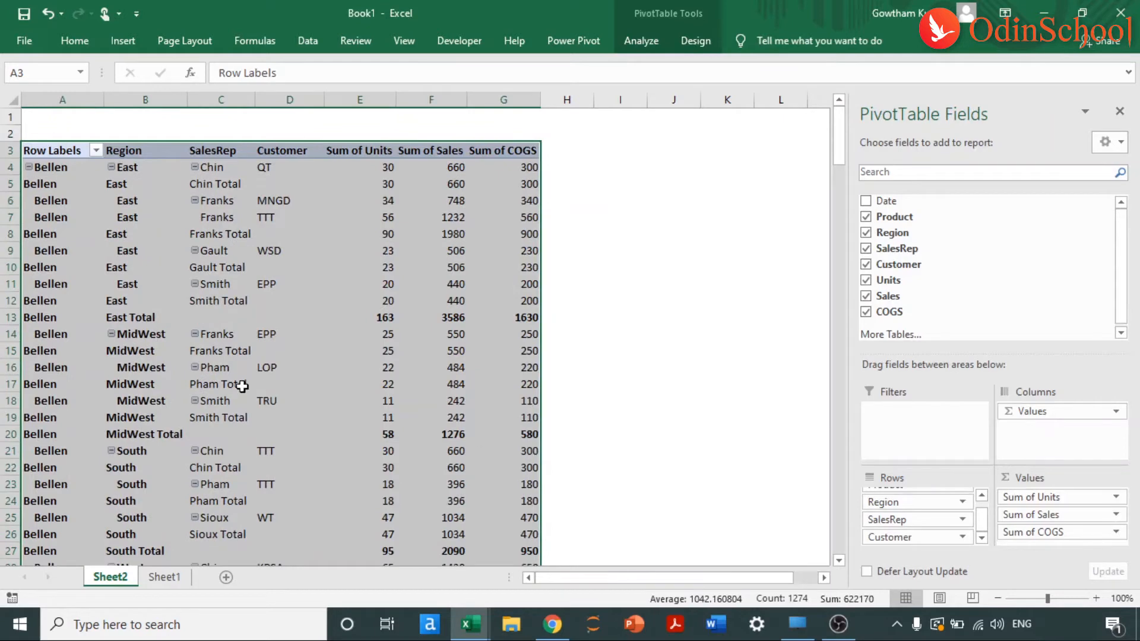
right_click(194, 152)
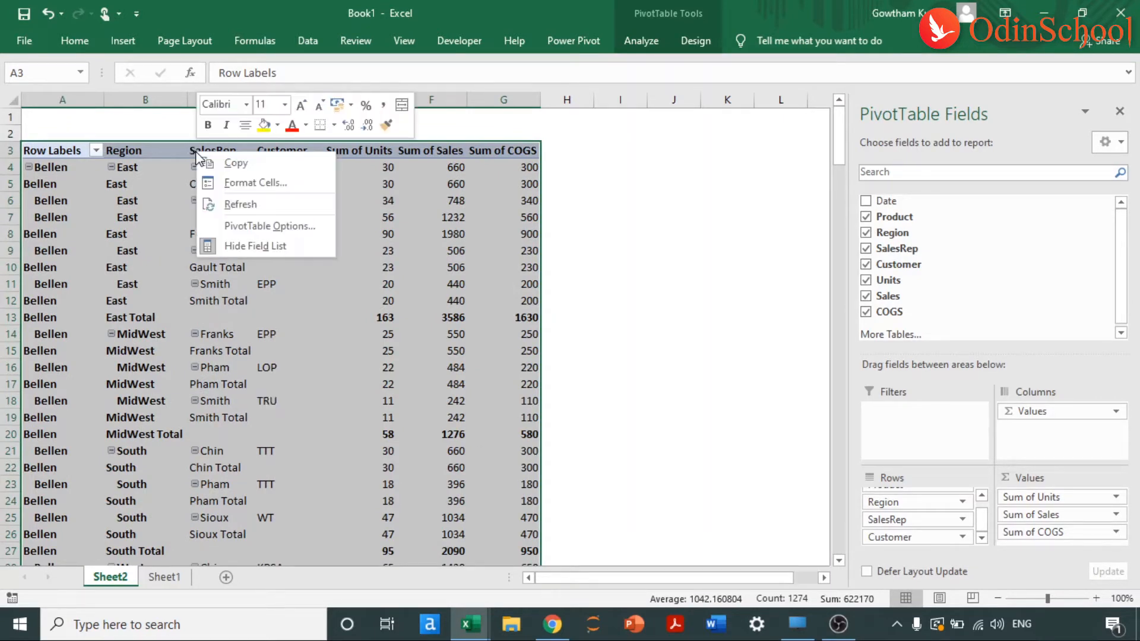
click(187, 204)
right_click(187, 205)
click(217, 339)
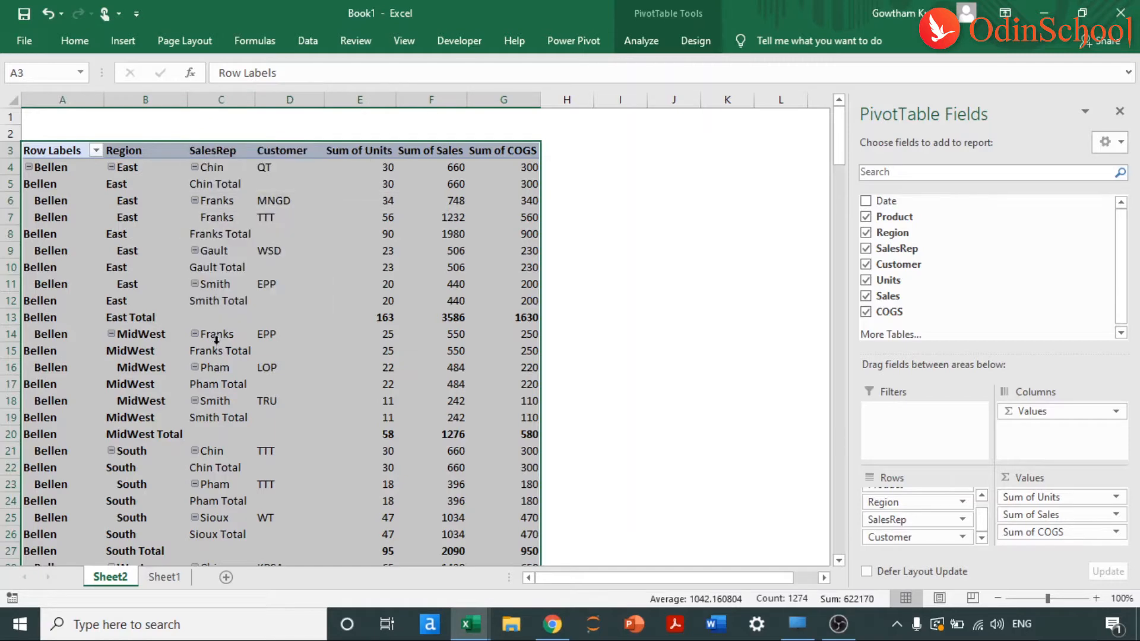
Turn off the subtotals for the SalesRep row field.
click(217, 339)
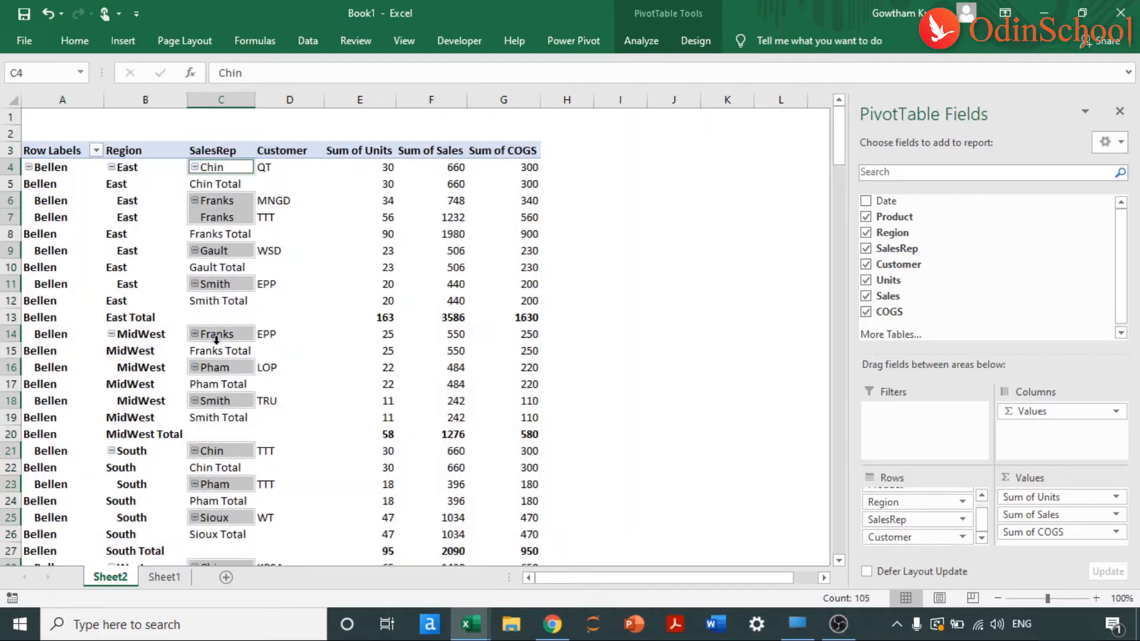
right_click(219, 255)
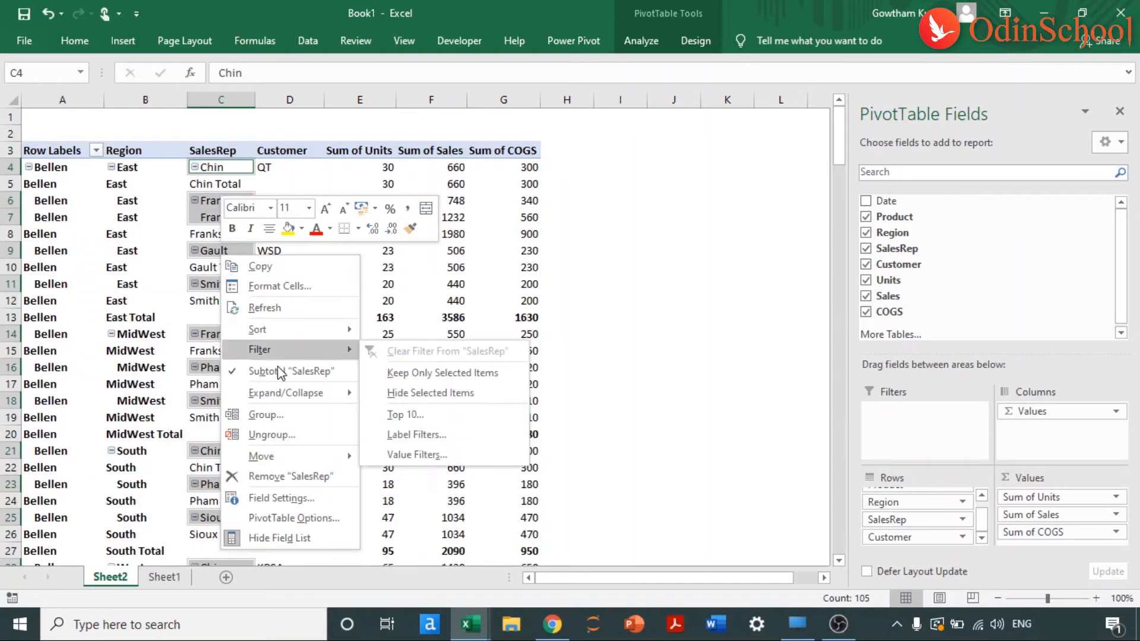
click(275, 370)
click(200, 254)
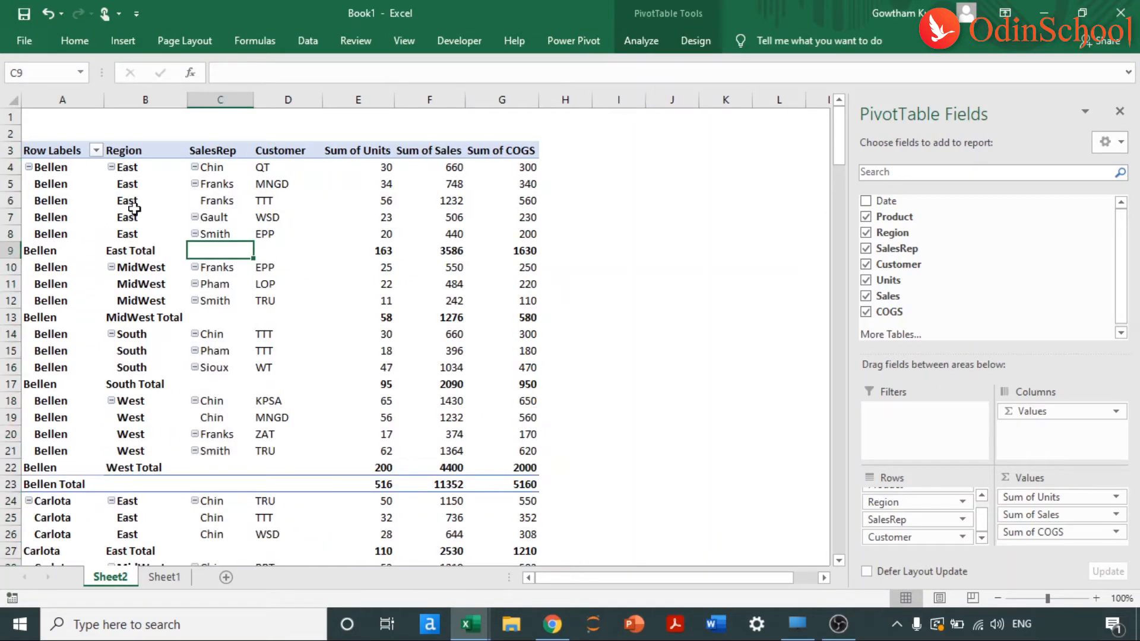
Check the subtotal setting of the SalesRep and Customer row fields without changing anything.
right_click(200, 203)
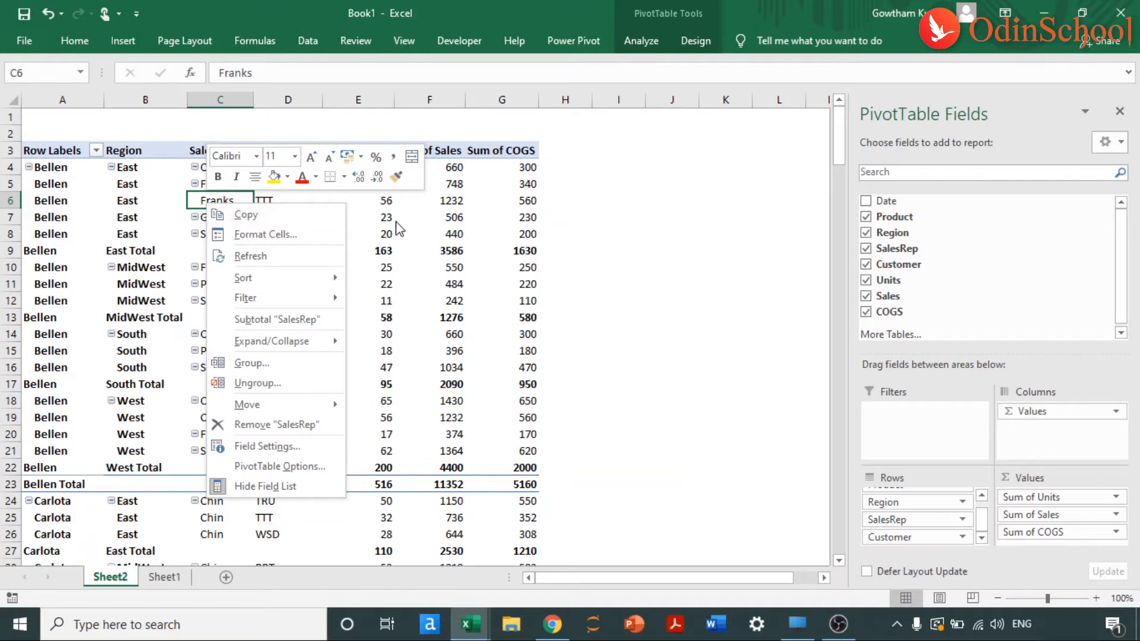
key(Escape)
right_click(260, 203)
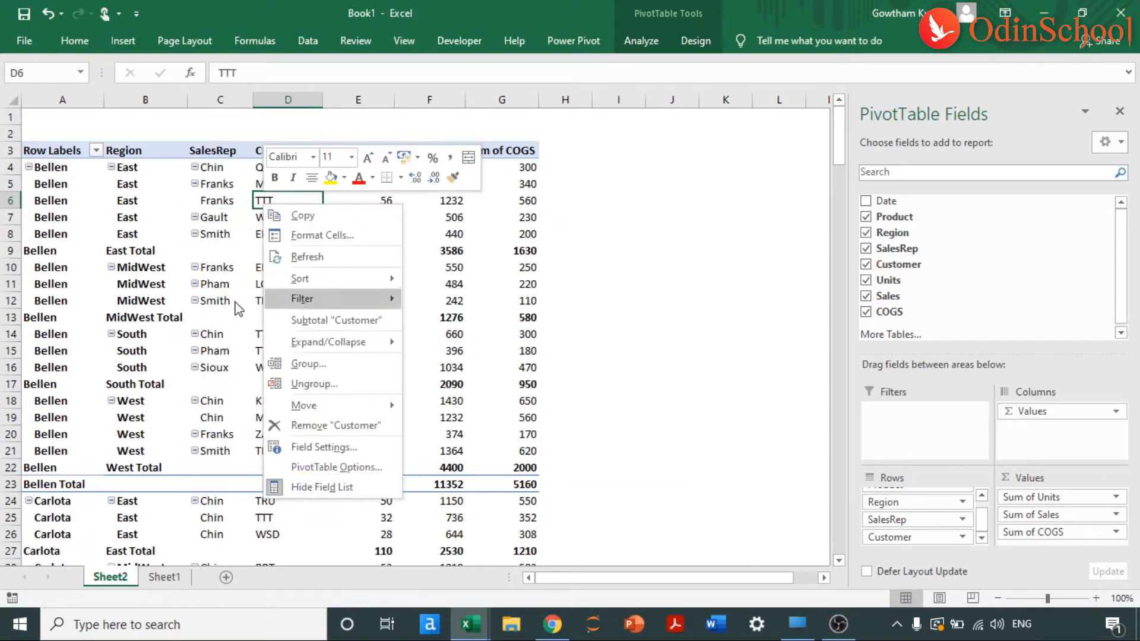
key(Escape)
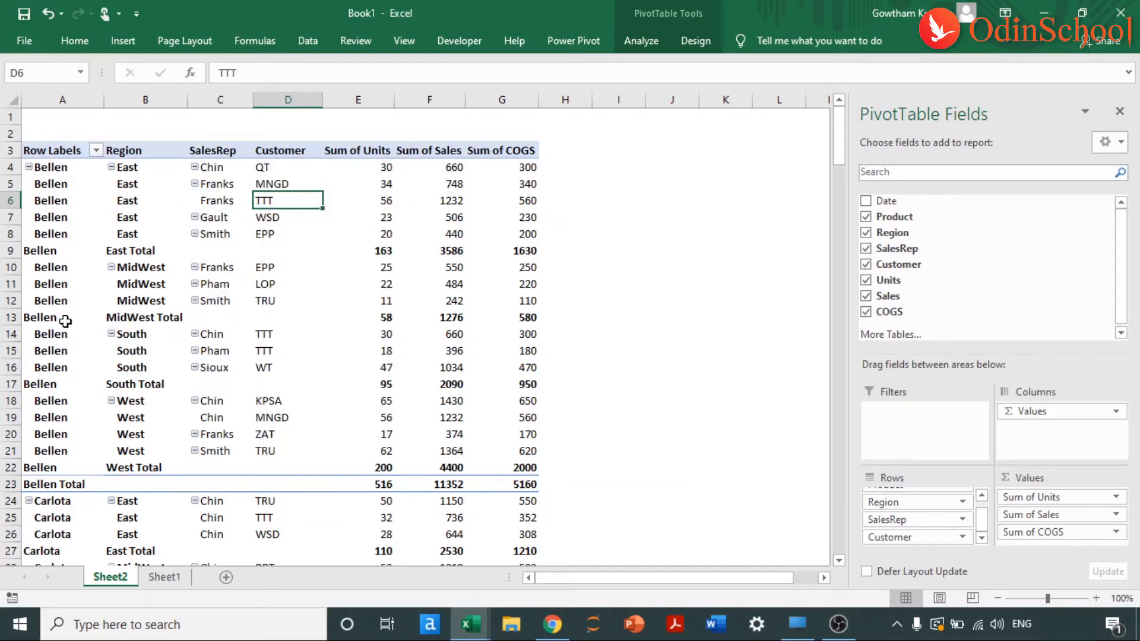
Turn off the subtotals for the Region and Product row fields.
right_click(126, 265)
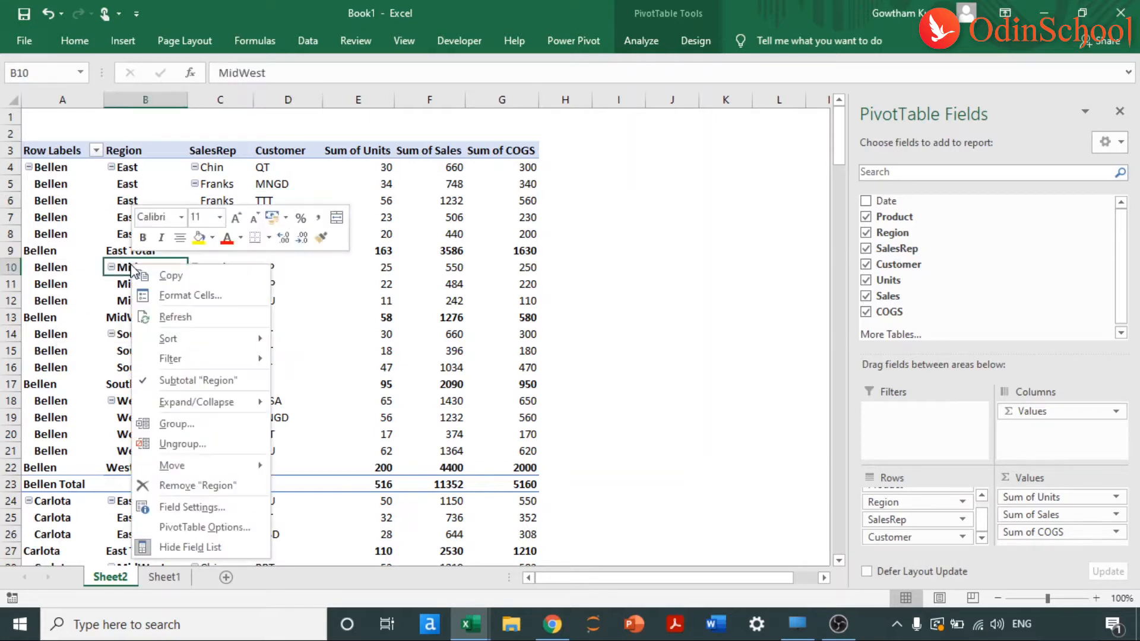
click(198, 376)
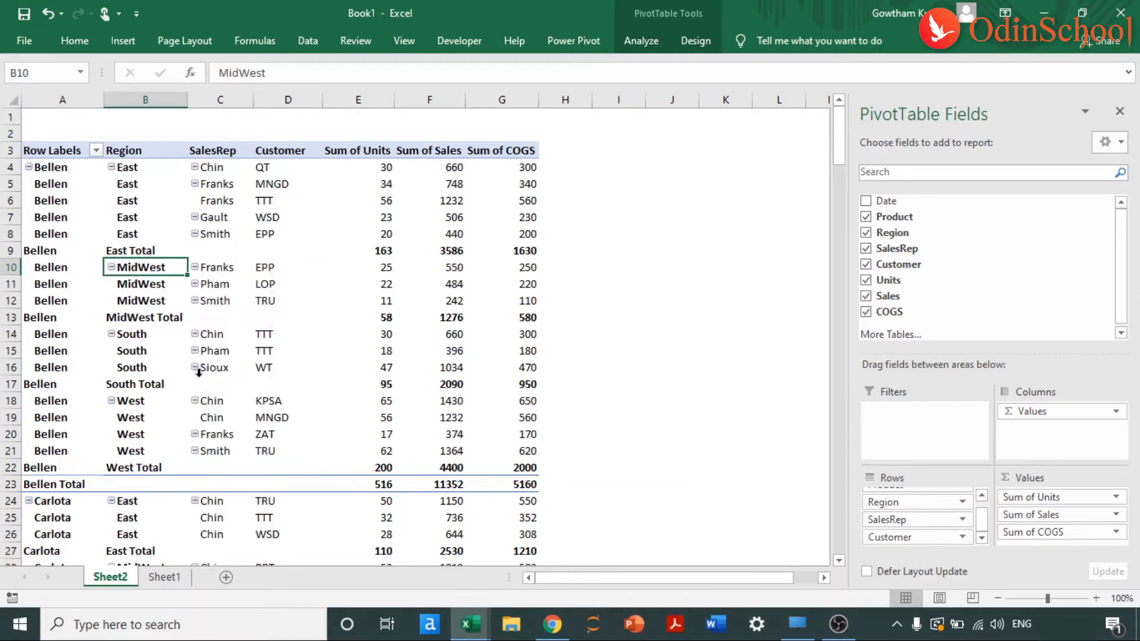
right_click(128, 237)
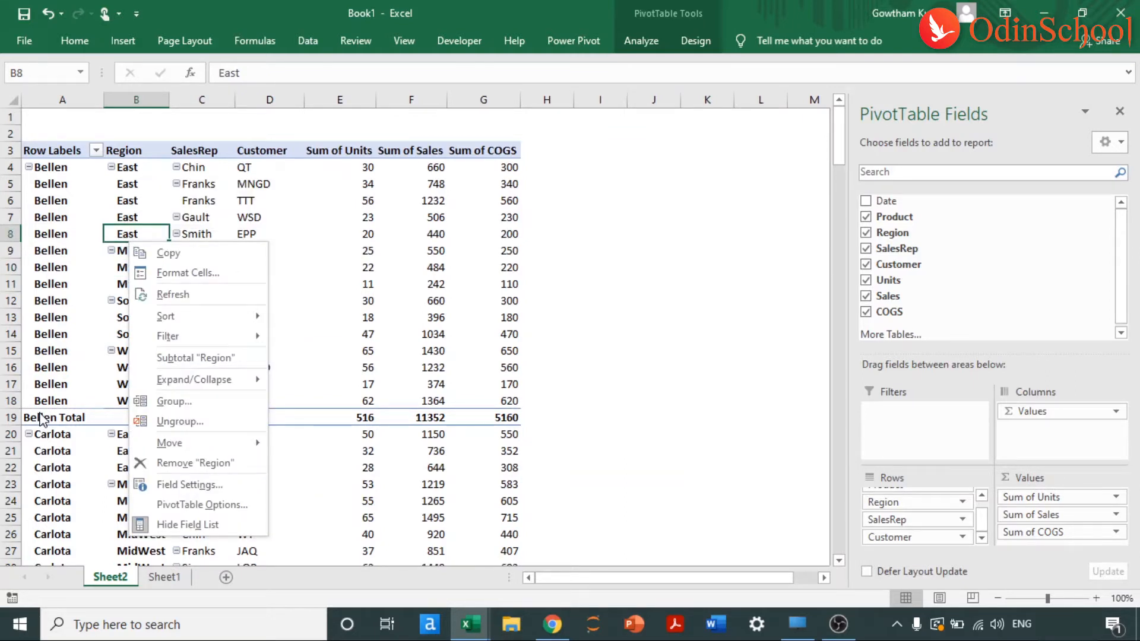
right_click(40, 416)
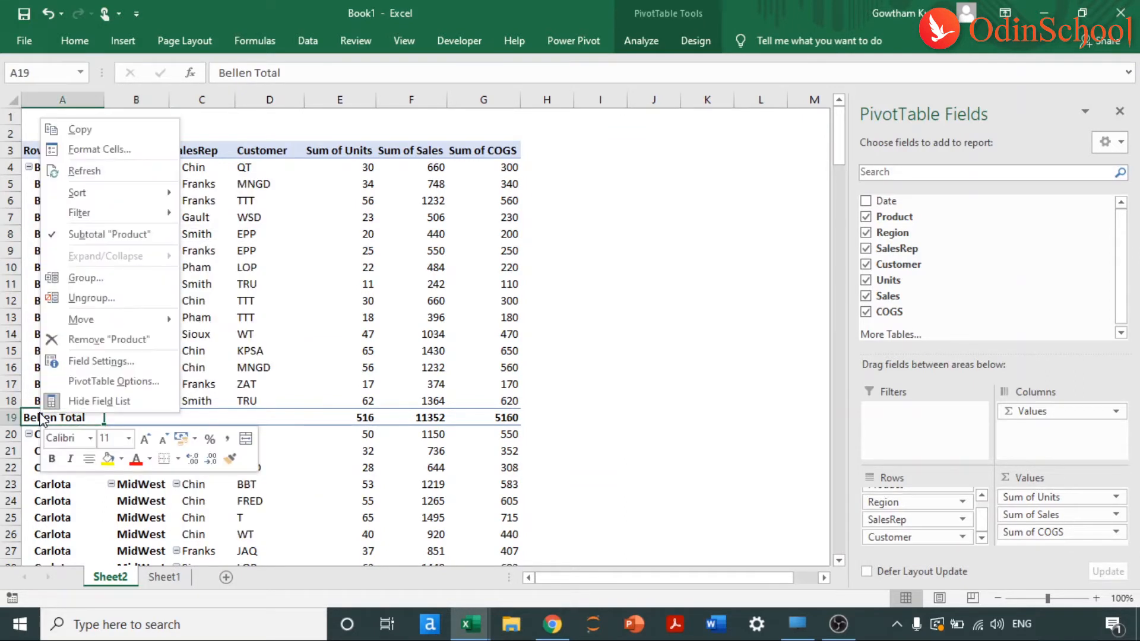
click(88, 233)
click(95, 349)
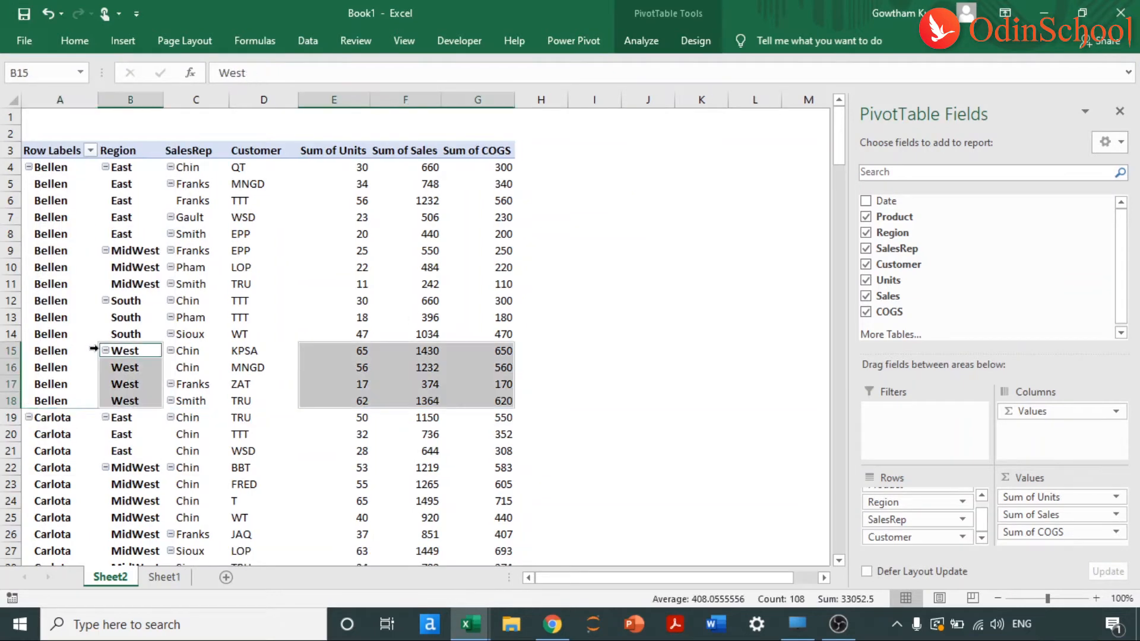
click(681, 363)
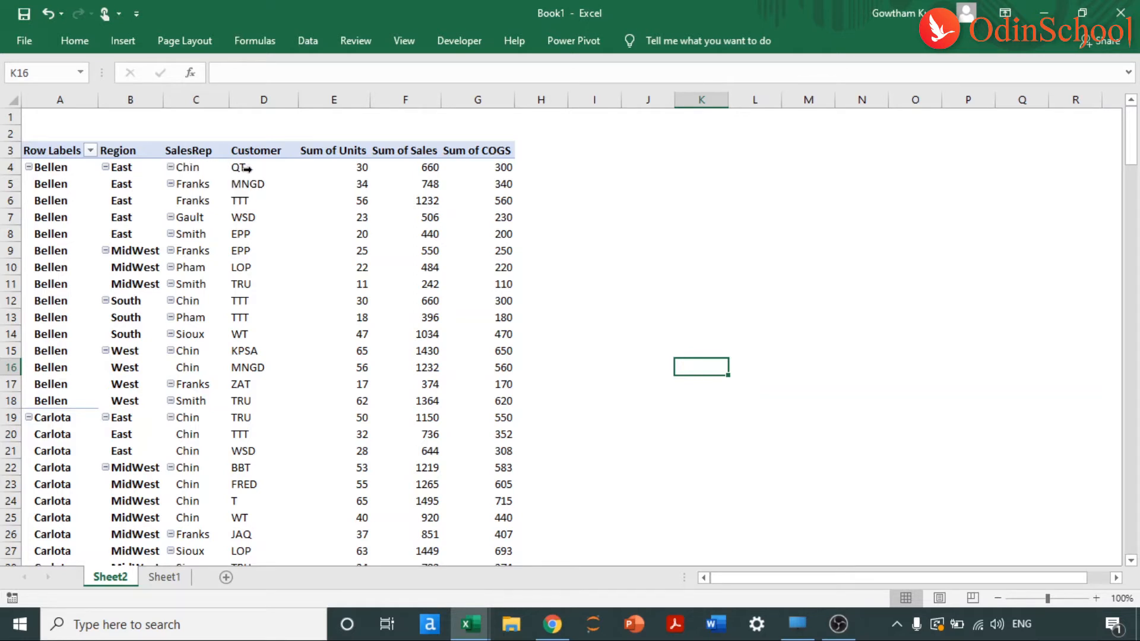
Examine the PivotTable's repeated labels and value columns from the first row down to the Grand Total.
mouse_move(346, 166)
mouse_move(405, 166)
mouse_move(494, 172)
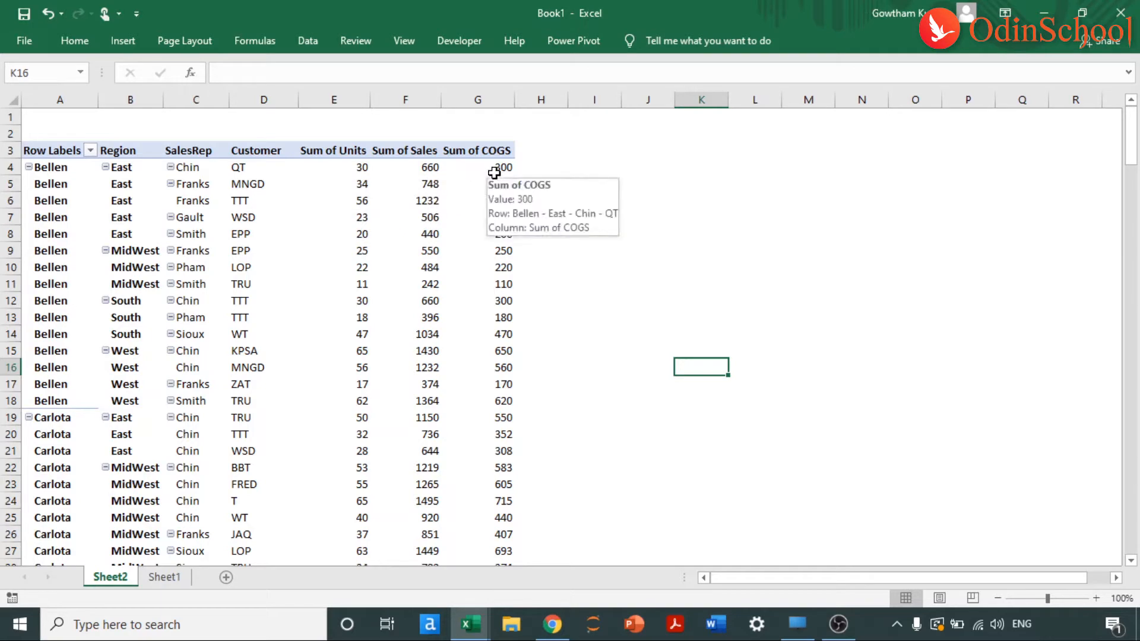
scroll(214, 321, down, 3)
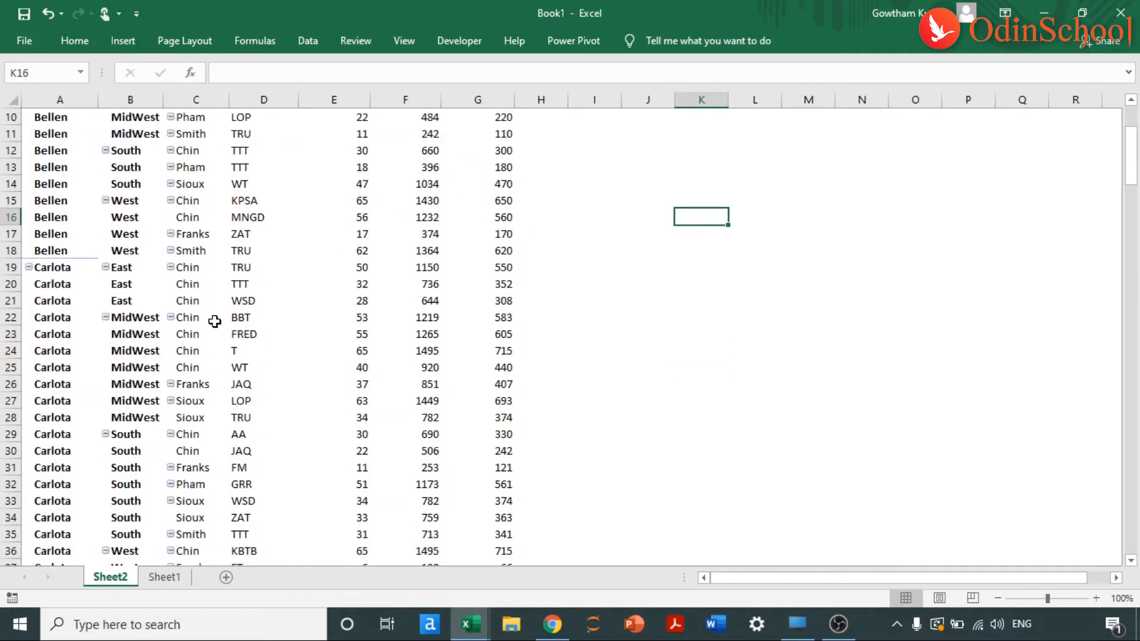
scroll(214, 321, down, 20)
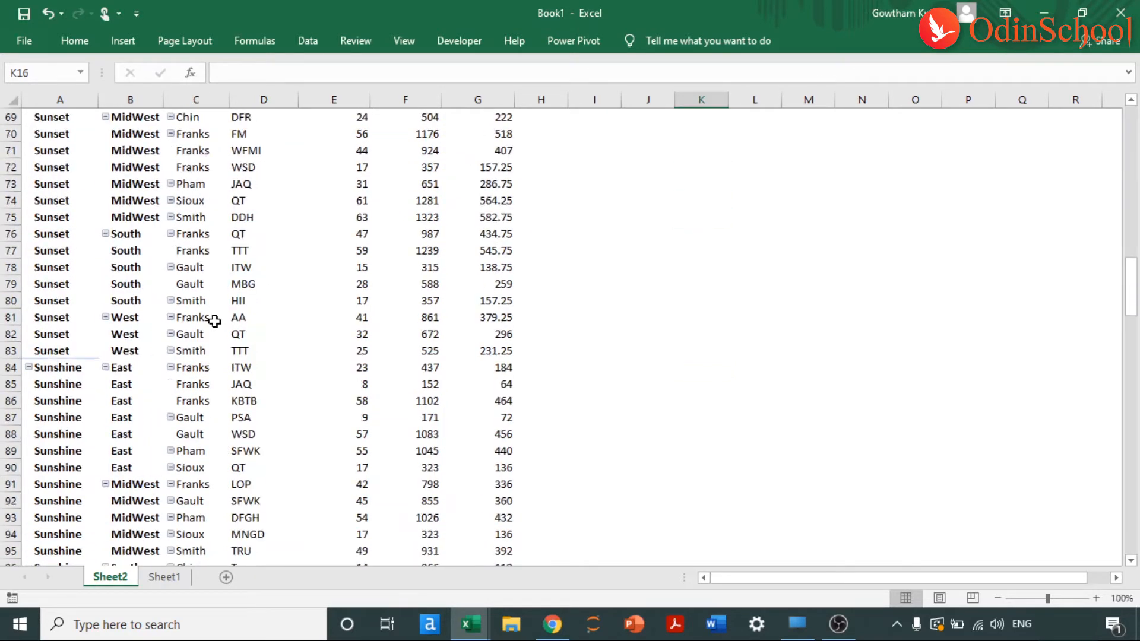
scroll(214, 321, down, 2)
right_click(194, 333)
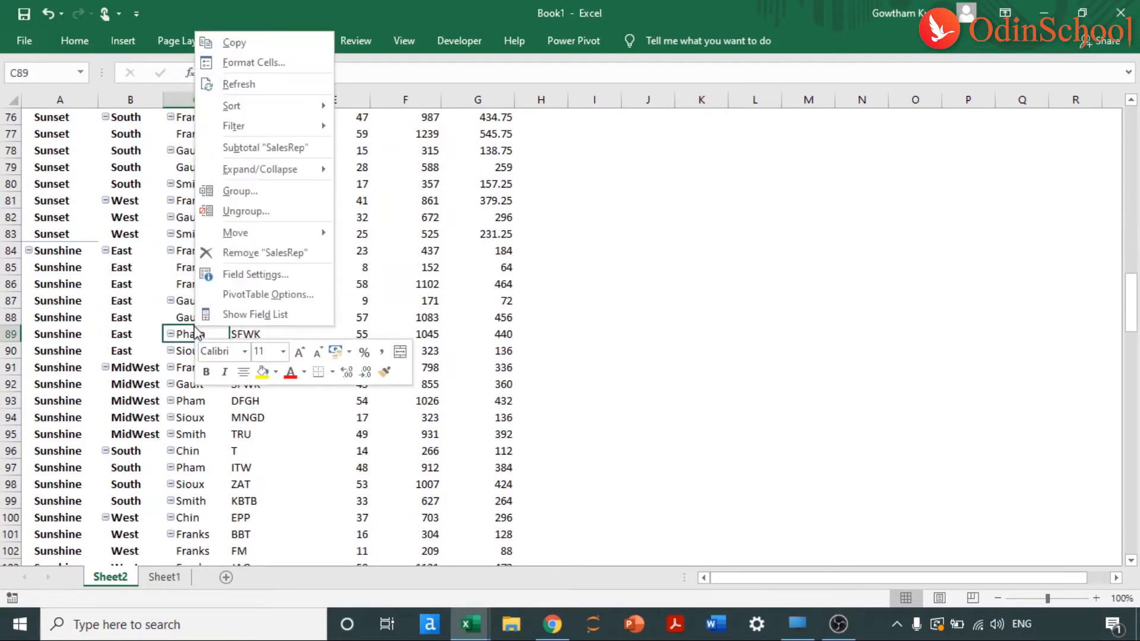
key(Escape)
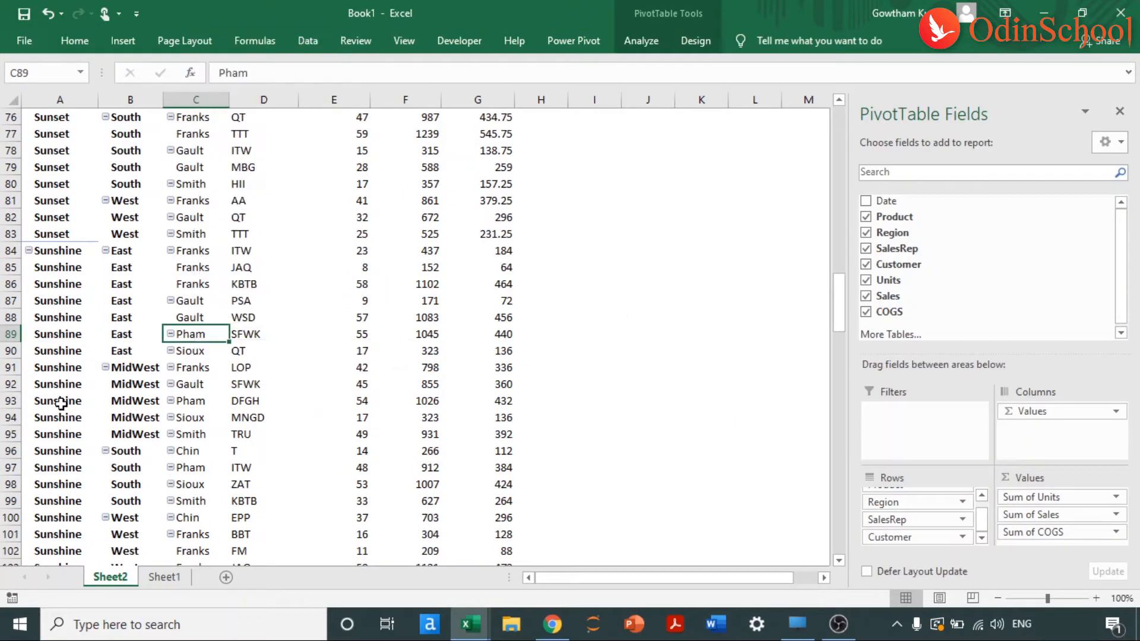
scroll(61, 403, down, 5)
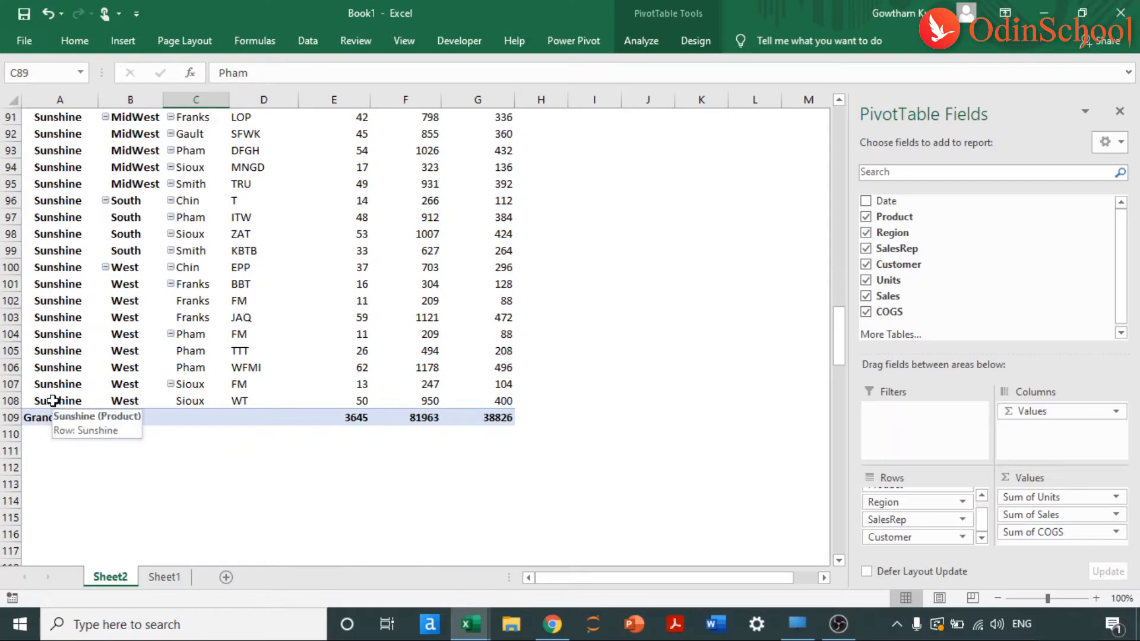
Select the PivotTable's data starting from the last Sunshine row.
click(53, 401)
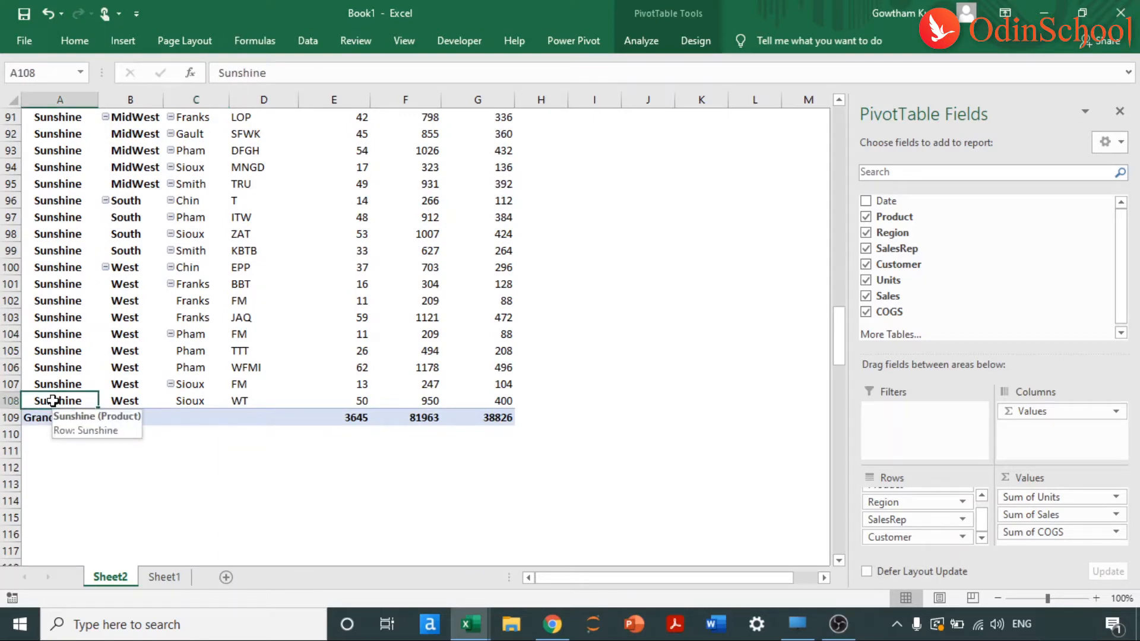
key(ctrl+a)
scroll(53, 401, down, 20)
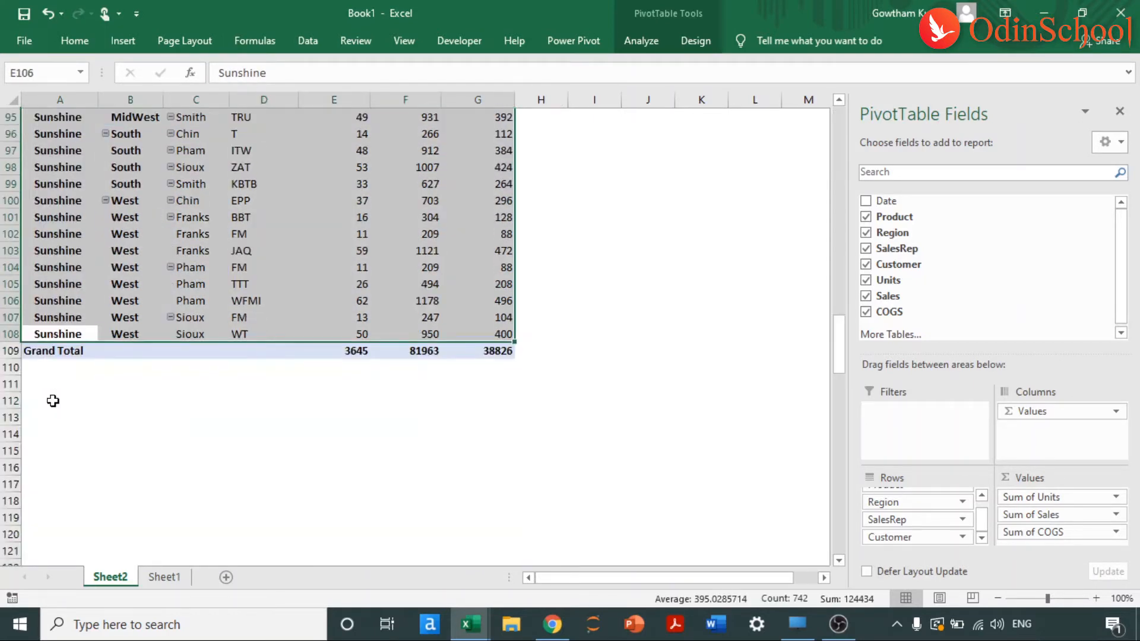
key(ctrl+a)
scroll(52, 401, up, 1)
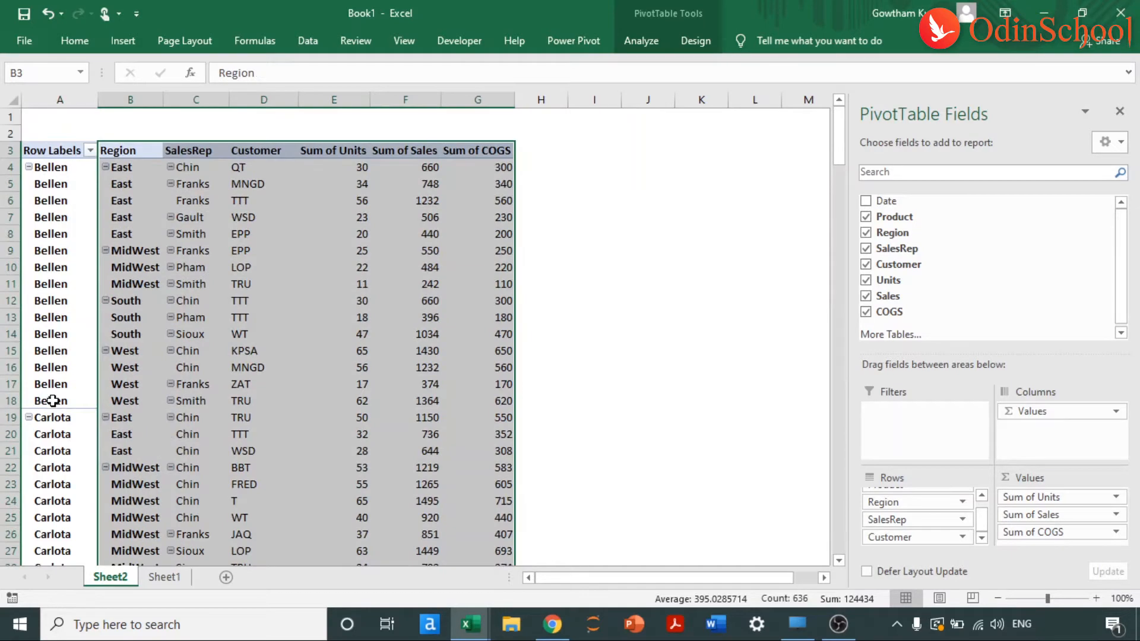
Collapse the Bellen, Carlota, Quad, Sunset and Sunshine products in the PivotTable.
click(28, 168)
click(28, 184)
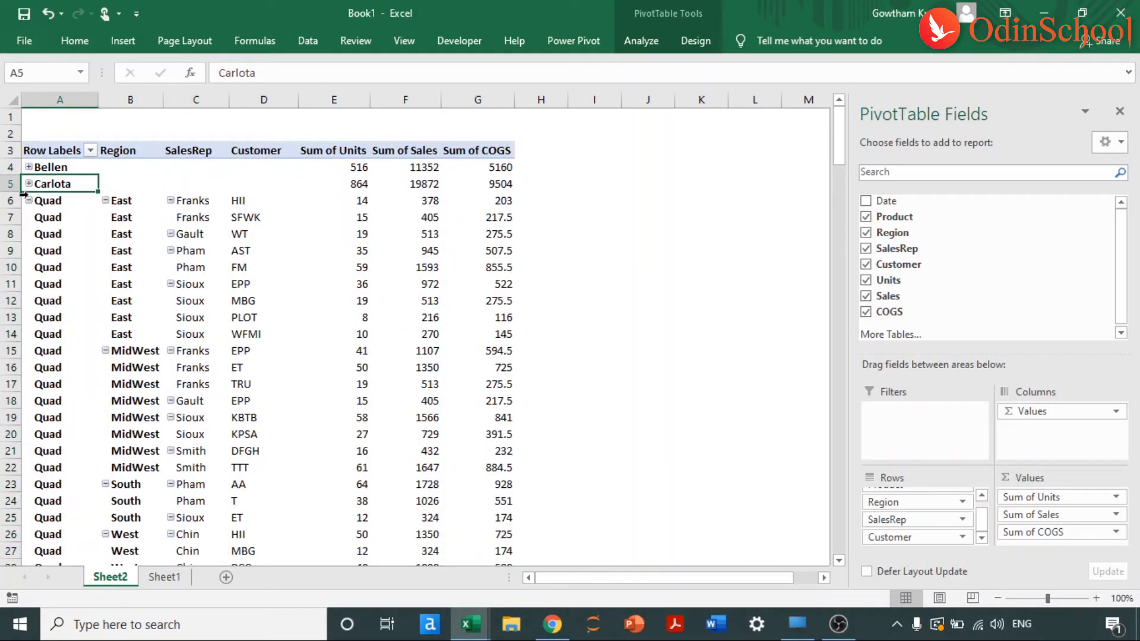
click(24, 194)
click(29, 201)
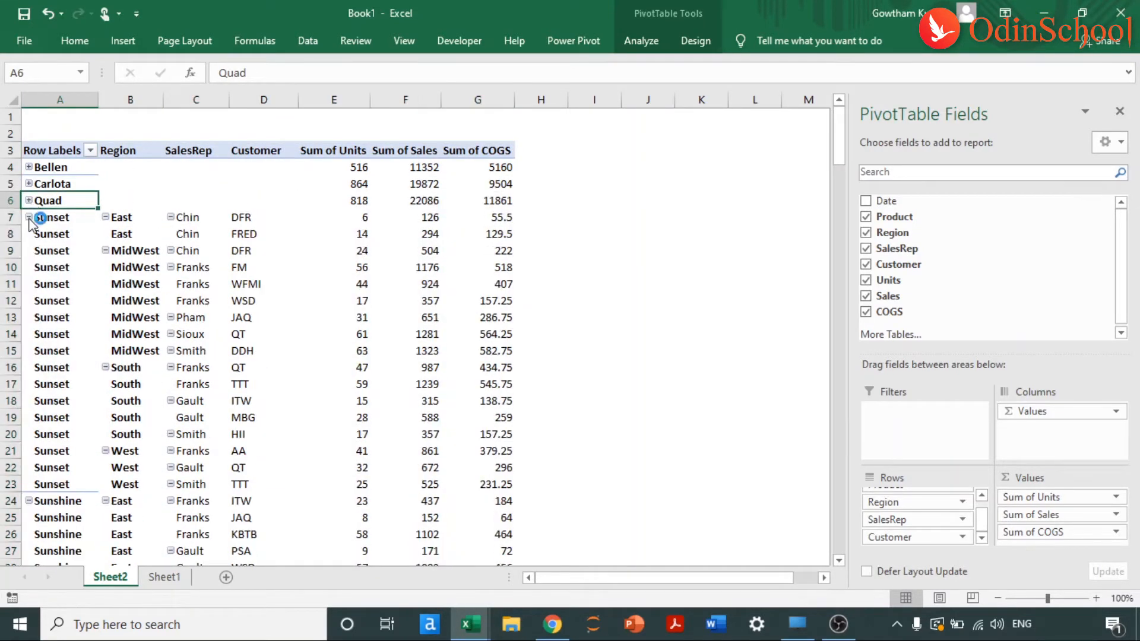
click(29, 217)
click(28, 234)
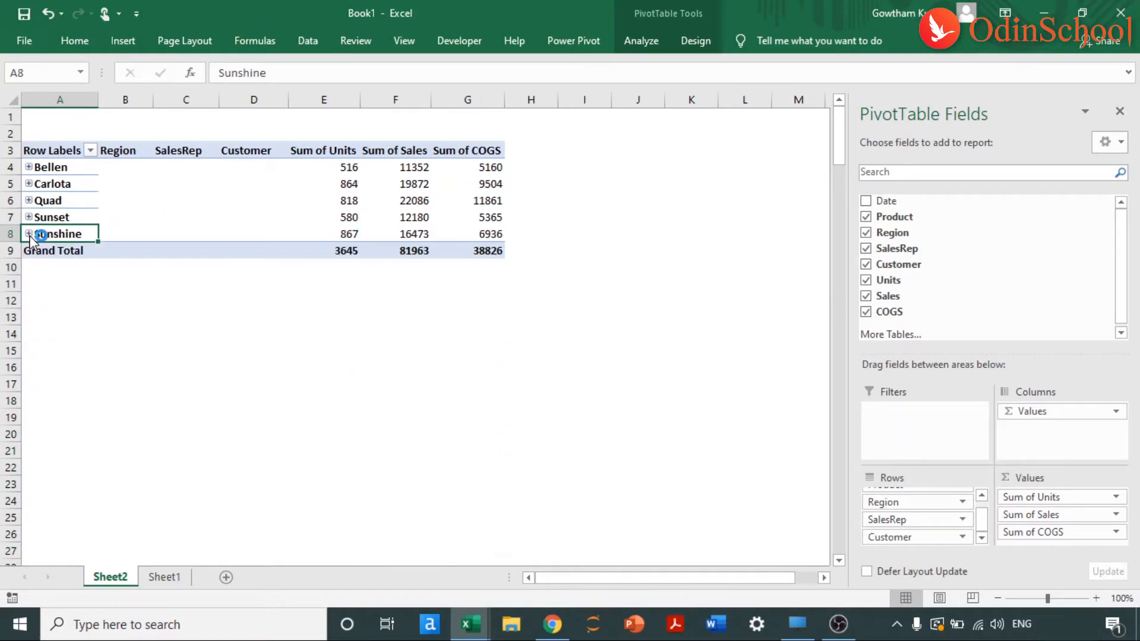
click(240, 344)
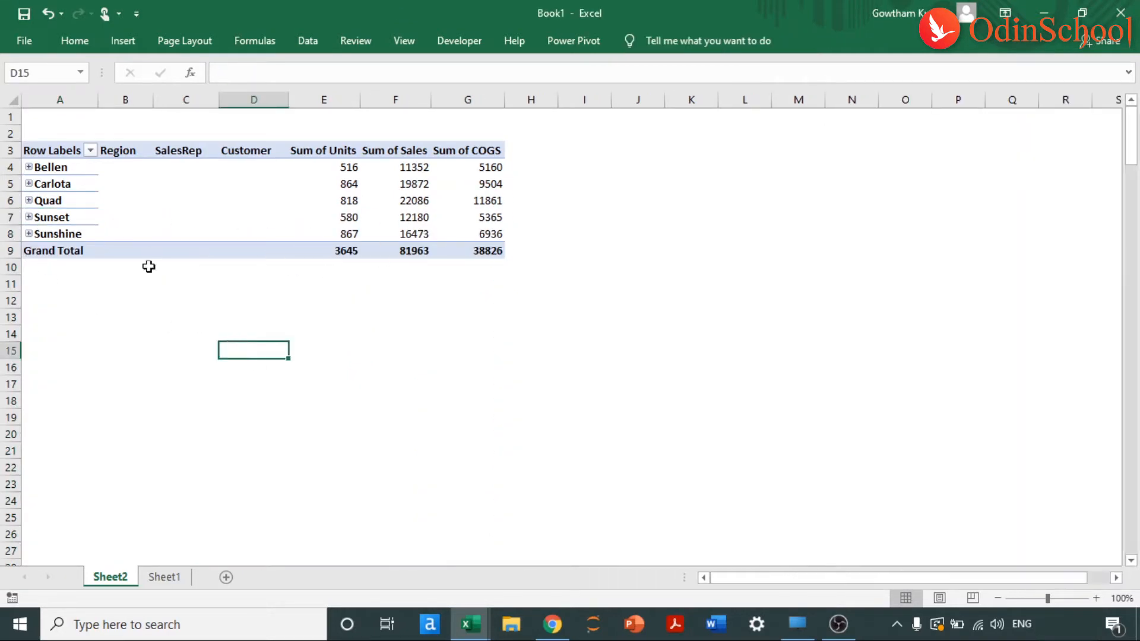
Expand the Bellen product and collapse its East, MidWest, South and West regions.
click(28, 167)
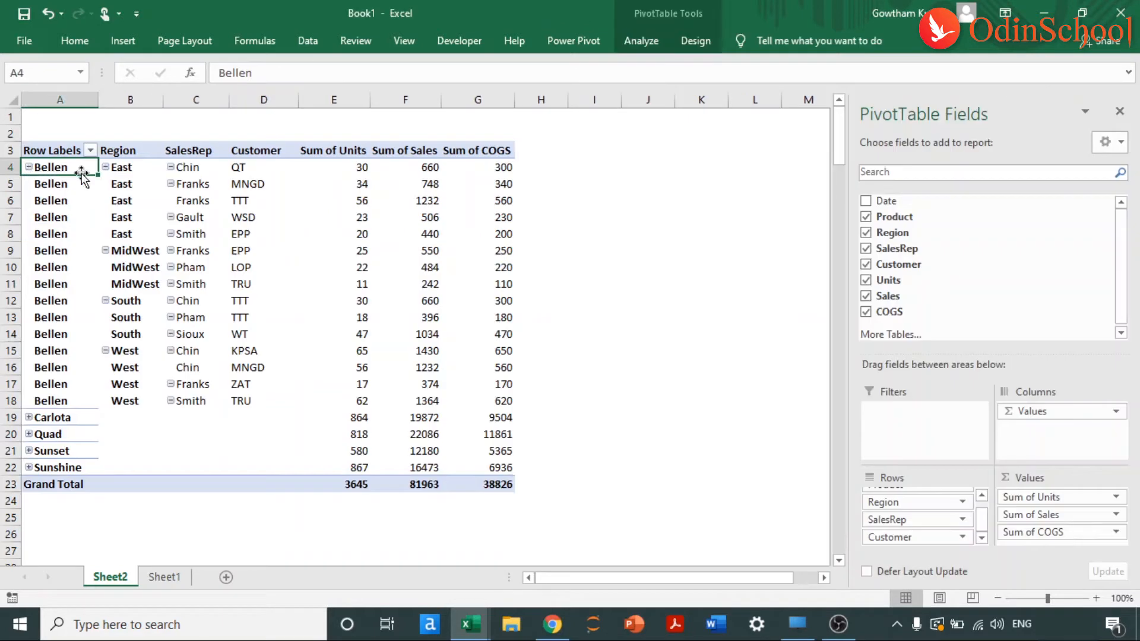
click(105, 168)
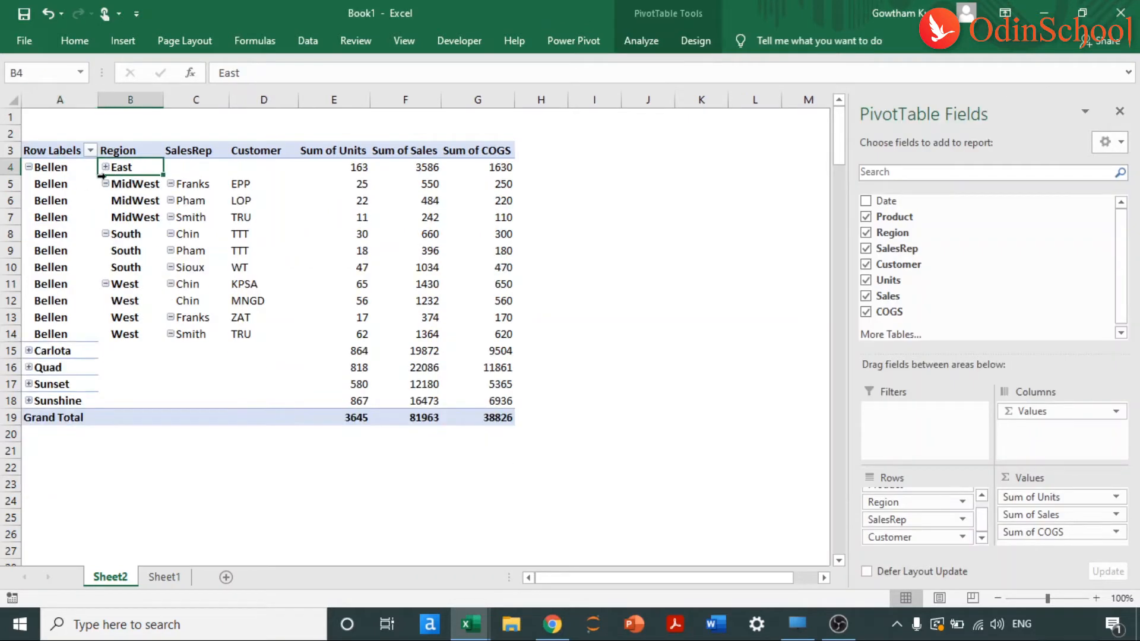
click(105, 184)
click(105, 201)
click(105, 217)
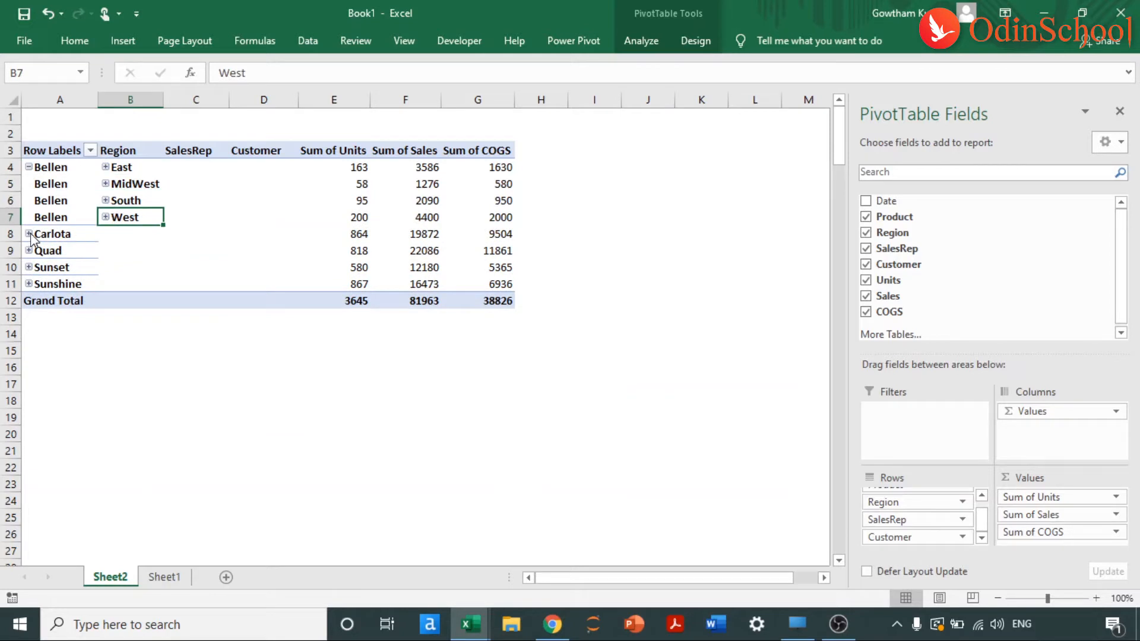
Expand the Carlota, Quad, Sunset and Sunshine products in the PivotTable to show their regions.
click(28, 234)
click(28, 301)
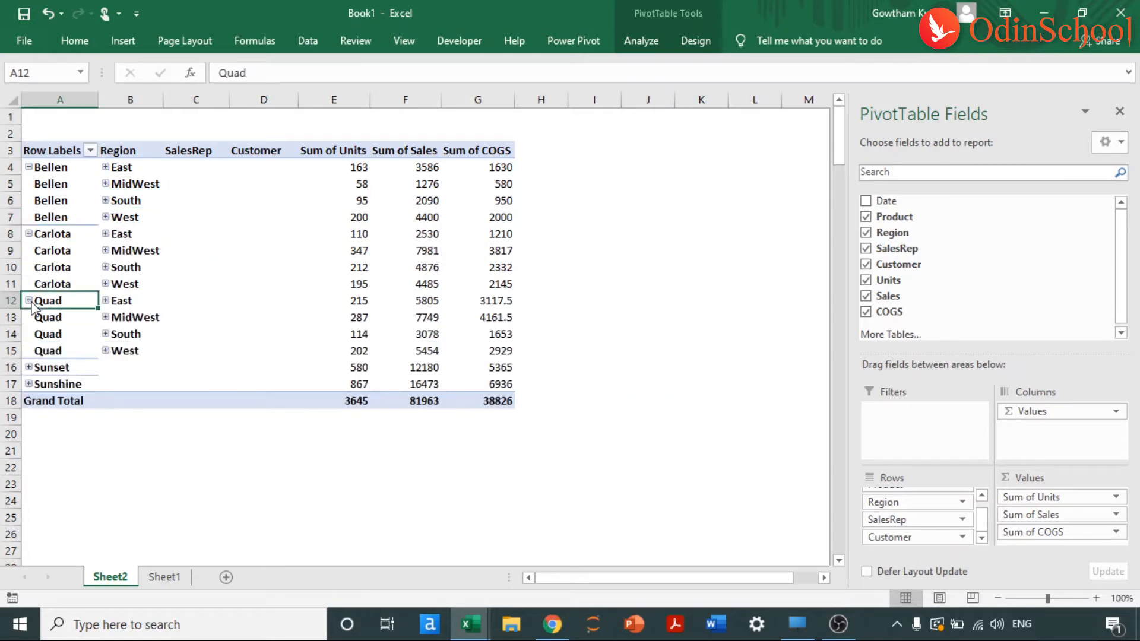
click(28, 367)
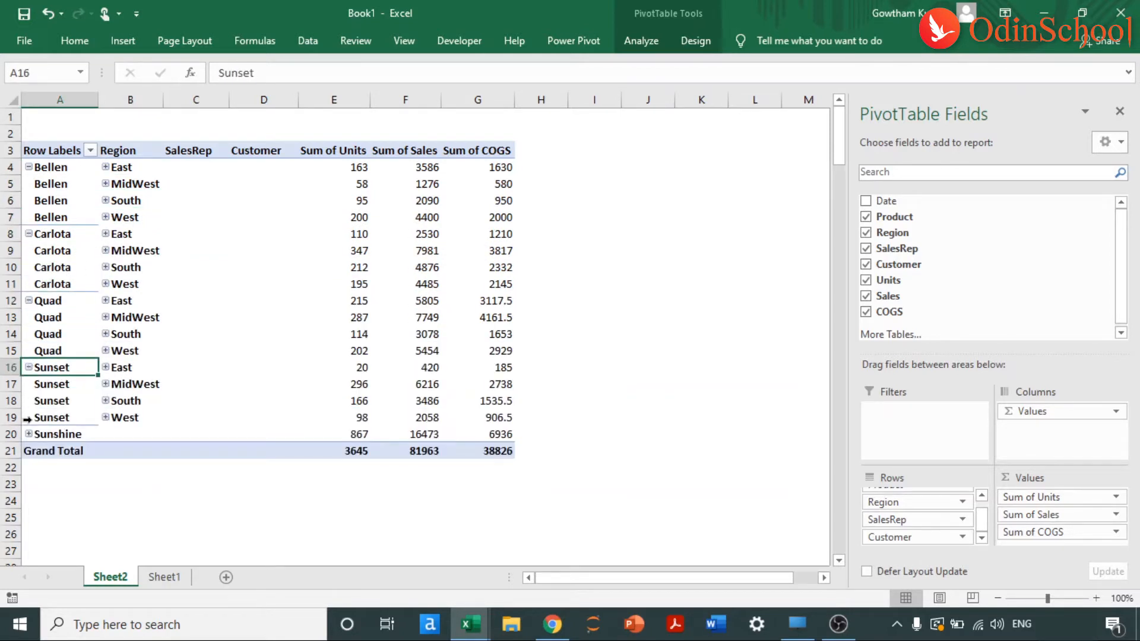
click(27, 434)
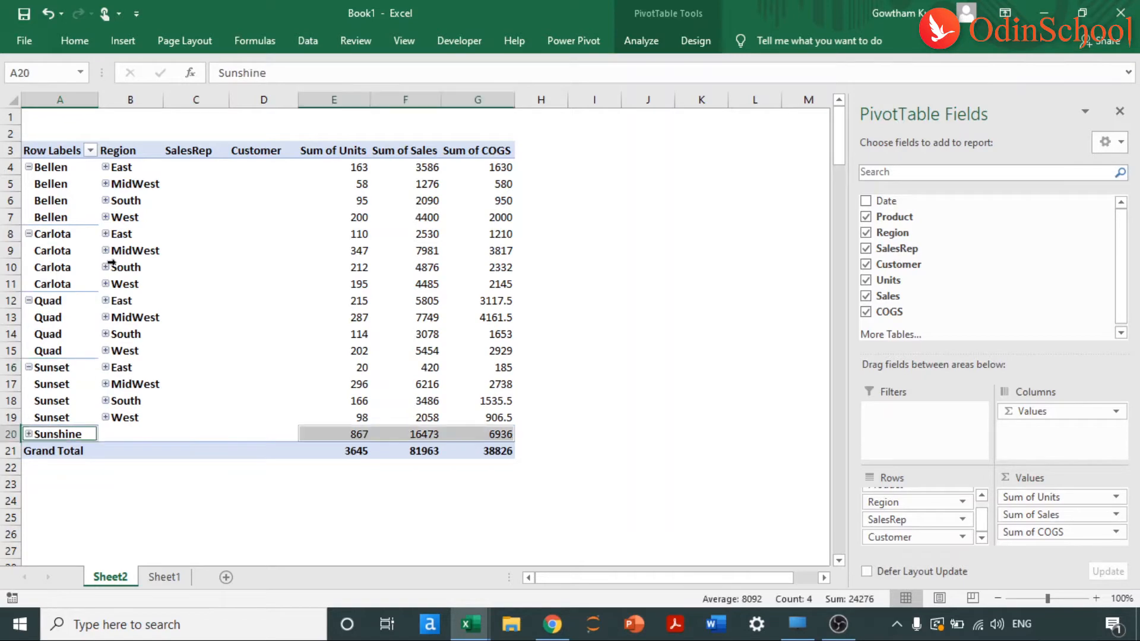
click(29, 434)
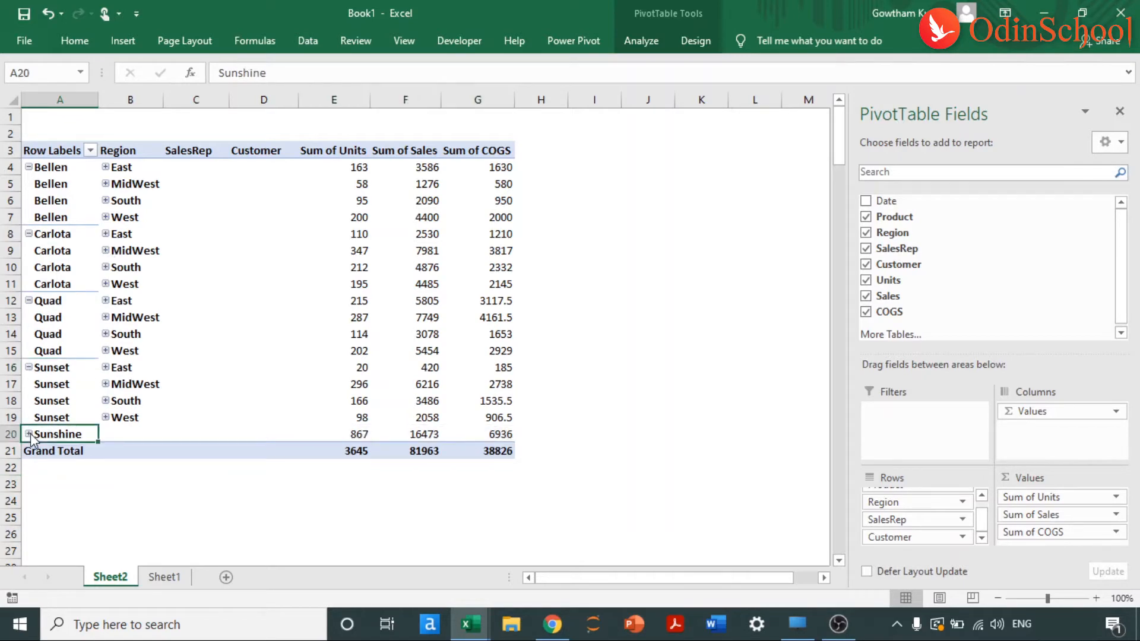
Expand the East region and collapse each of its sales reps under Bellen and Quad to hide the customers.
click(105, 167)
click(170, 168)
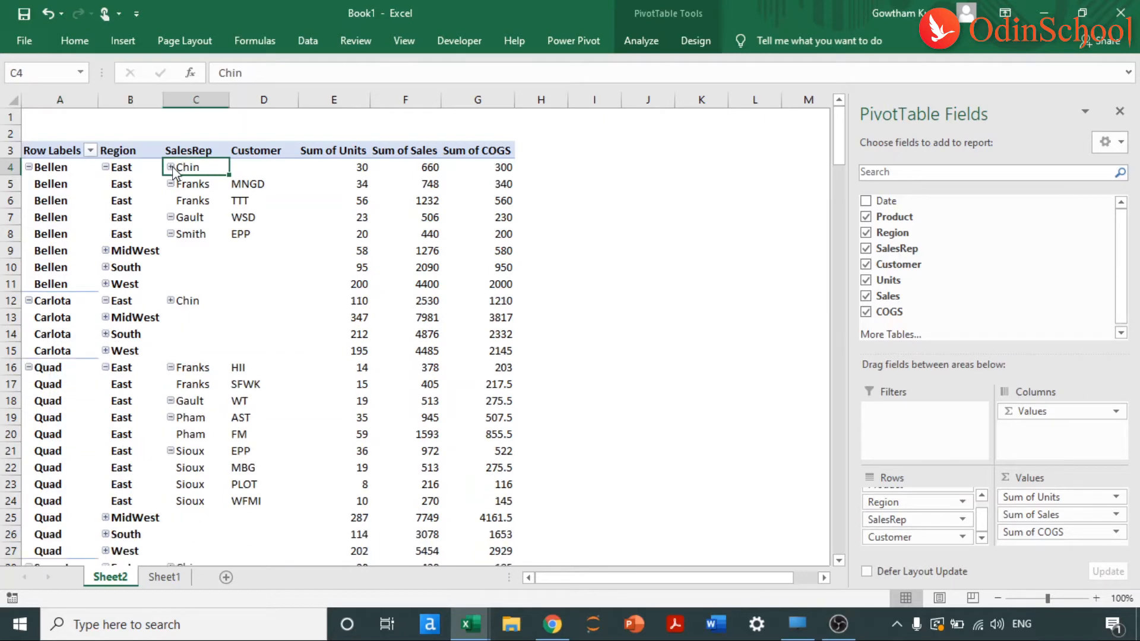
click(170, 184)
click(170, 200)
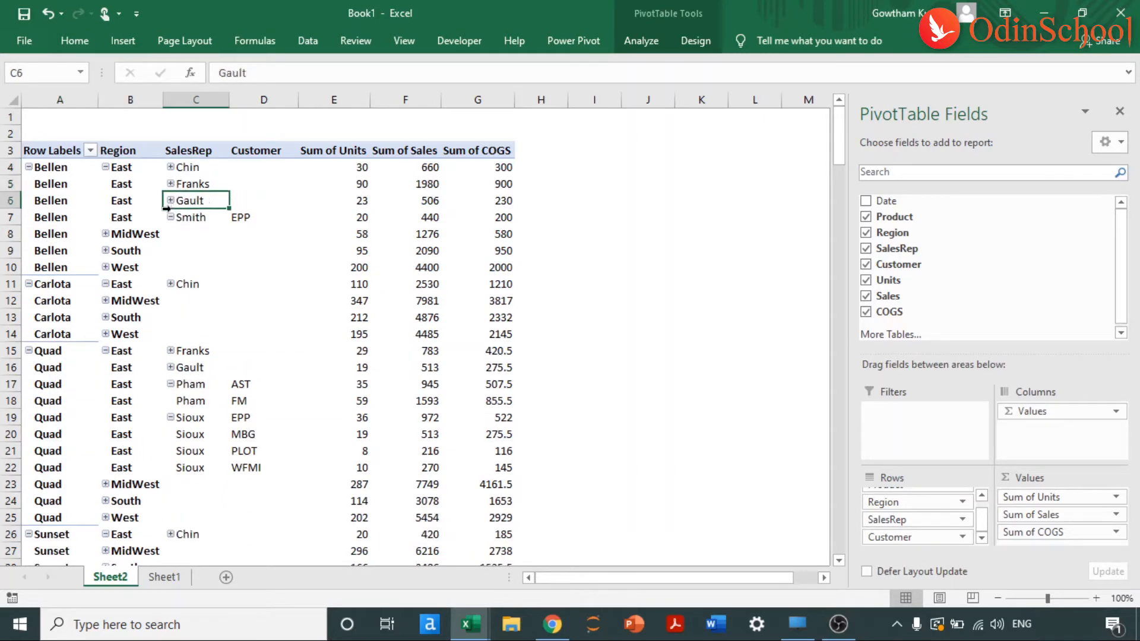
click(170, 217)
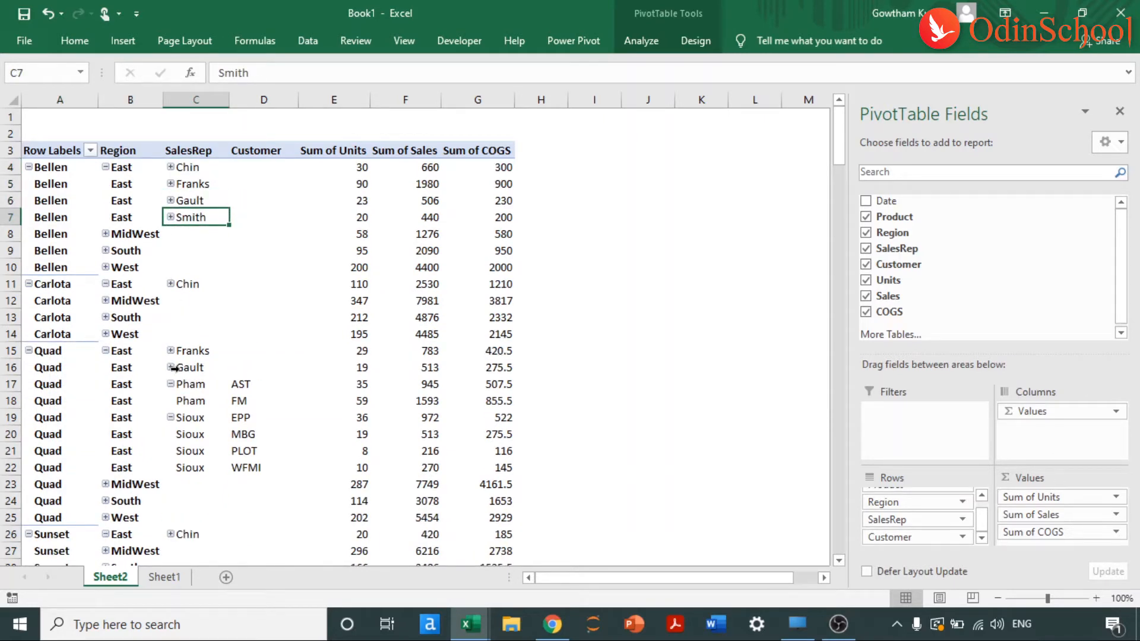
click(171, 385)
click(171, 401)
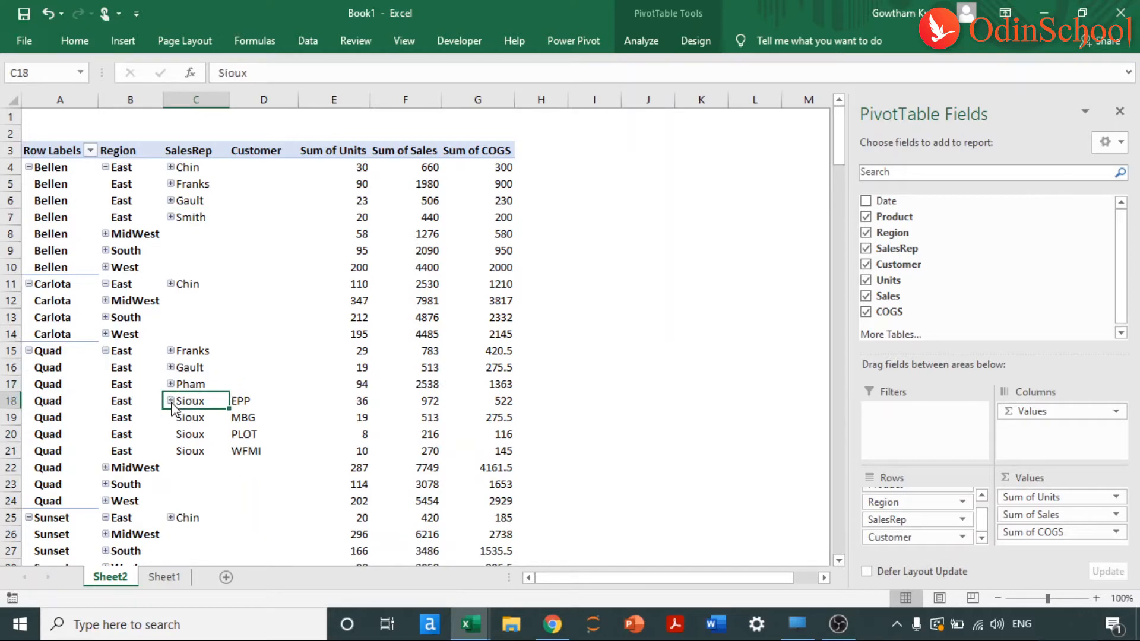
scroll(172, 408, down, 3)
scroll(172, 409, down, 1)
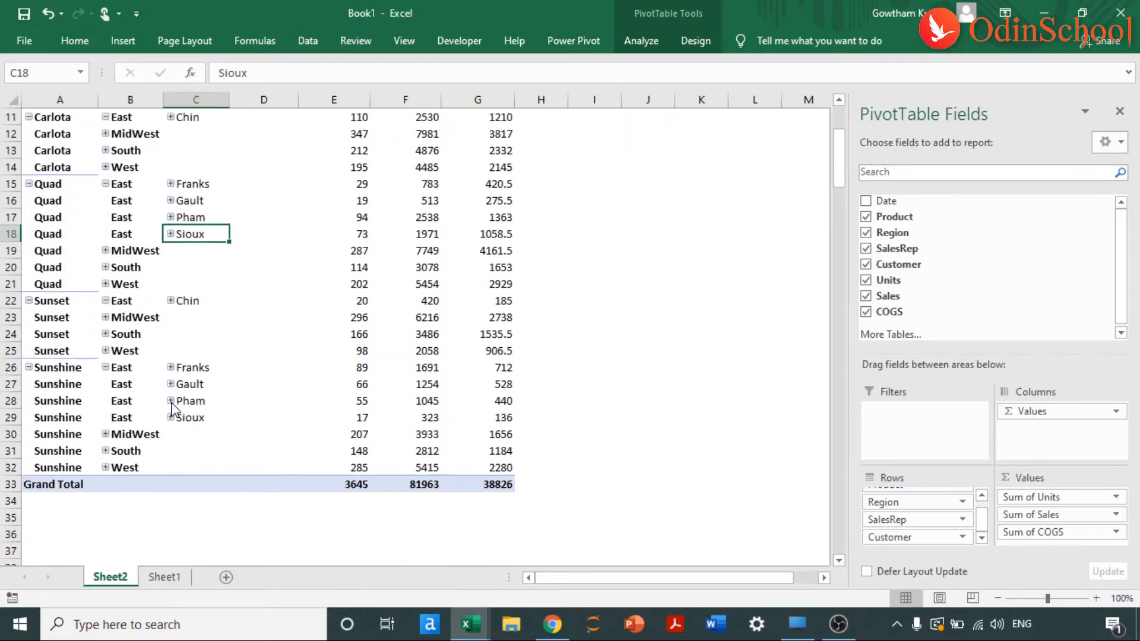
scroll(173, 408, up, 4)
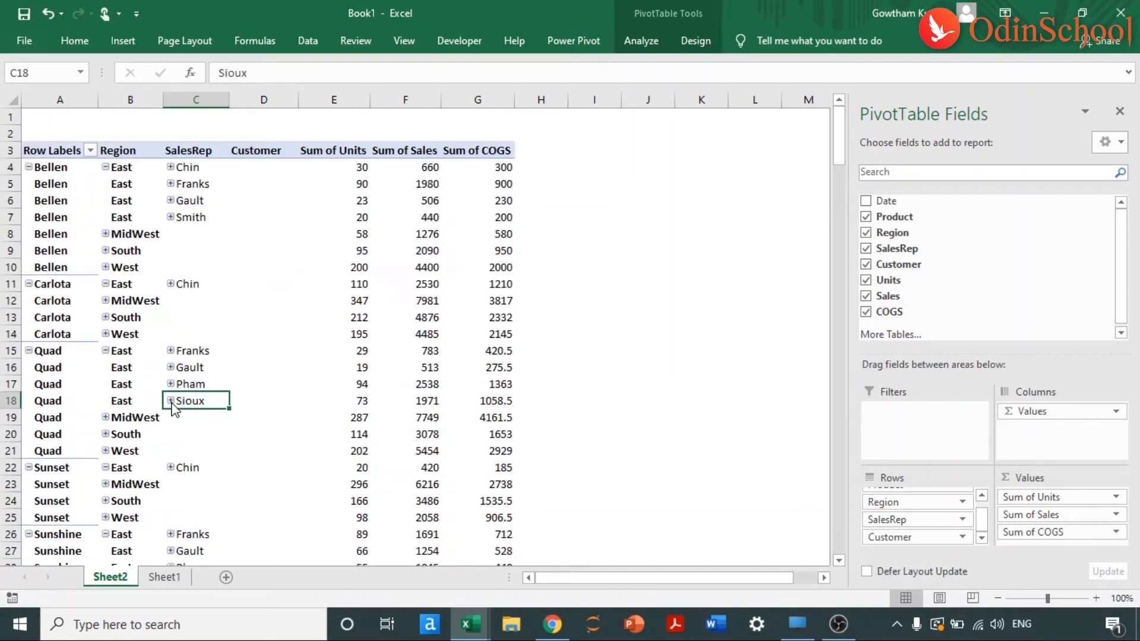
Expand the MidWest, South and West regions to show their sales reps, and review the PivotTable down to the Grand Total.
click(106, 233)
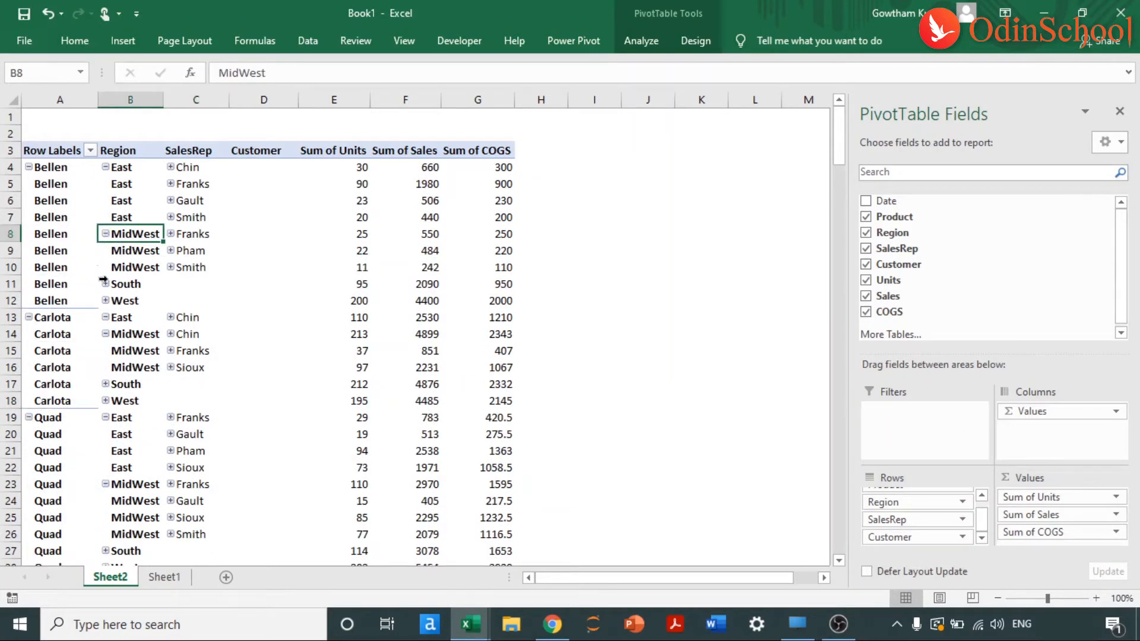
click(105, 283)
click(101, 335)
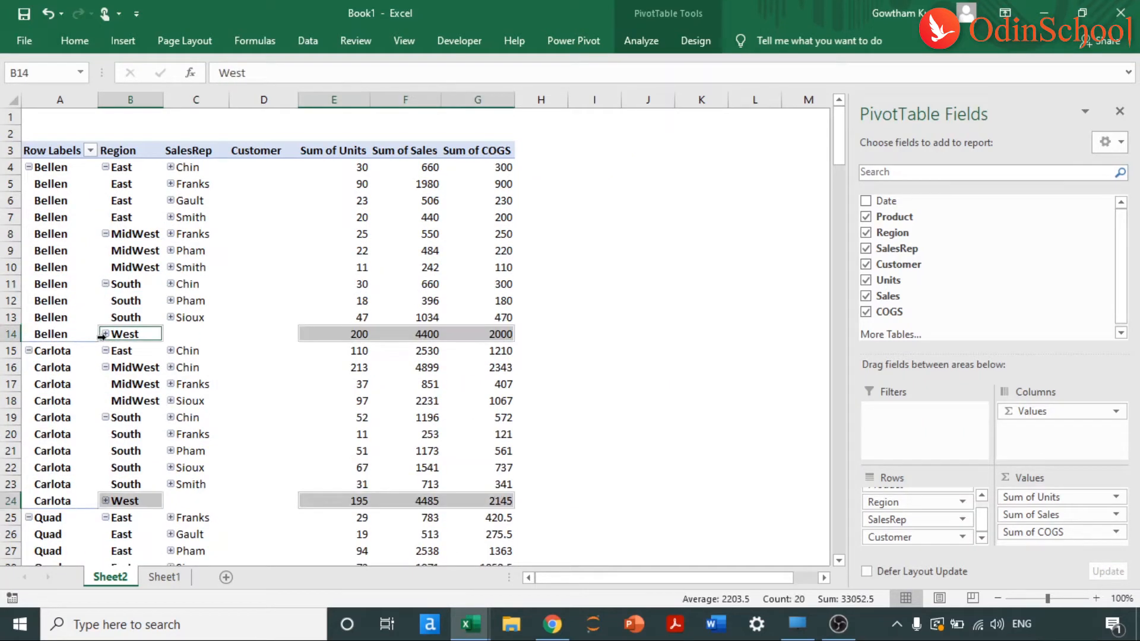
scroll(104, 332, down, 1)
click(105, 318)
scroll(104, 315, down, 1)
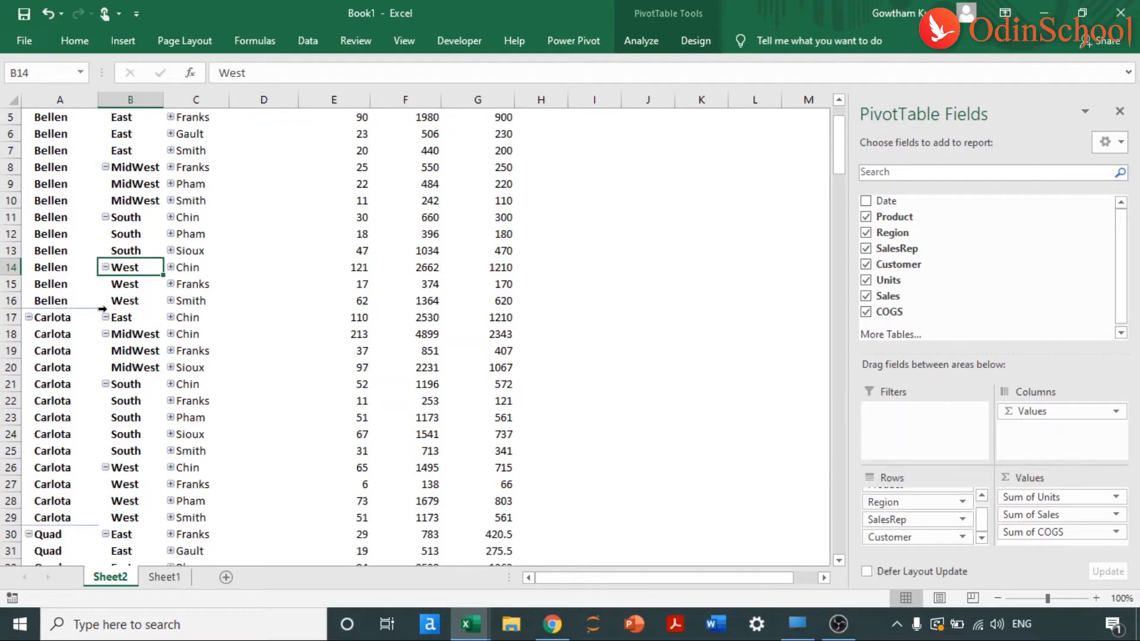
scroll(102, 308, down, 1)
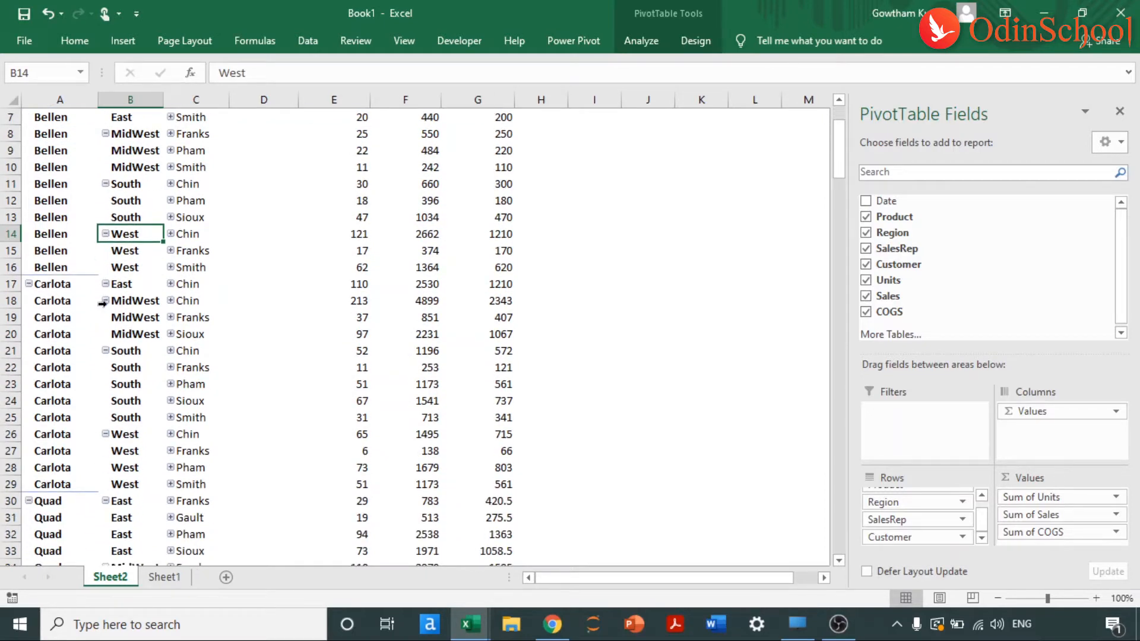
scroll(101, 356, down, 8)
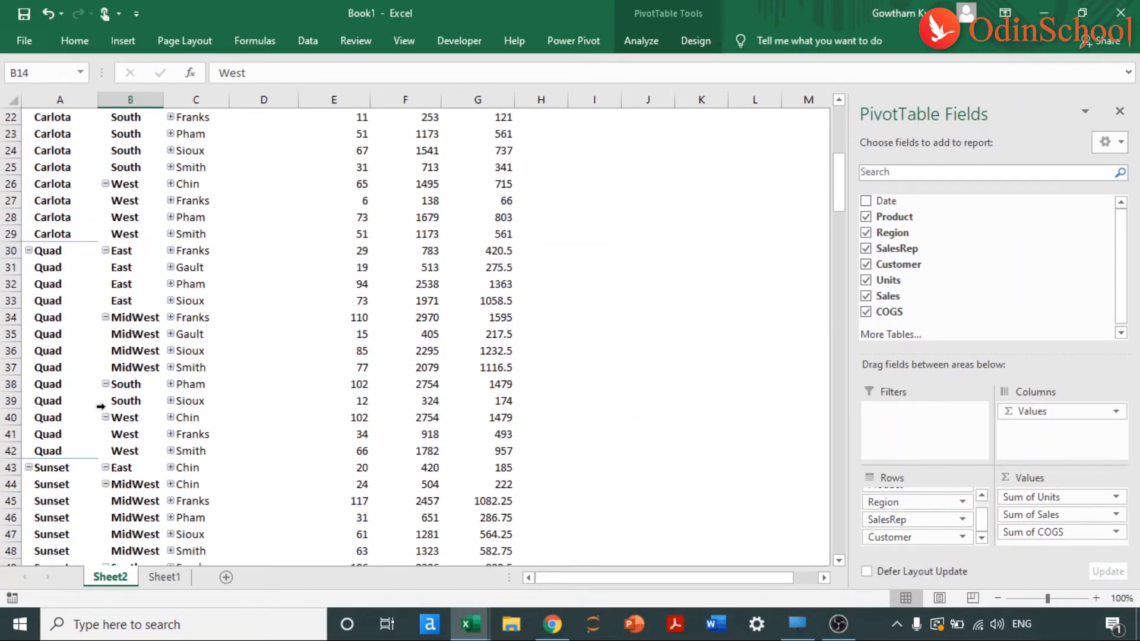
scroll(101, 406, down, 6)
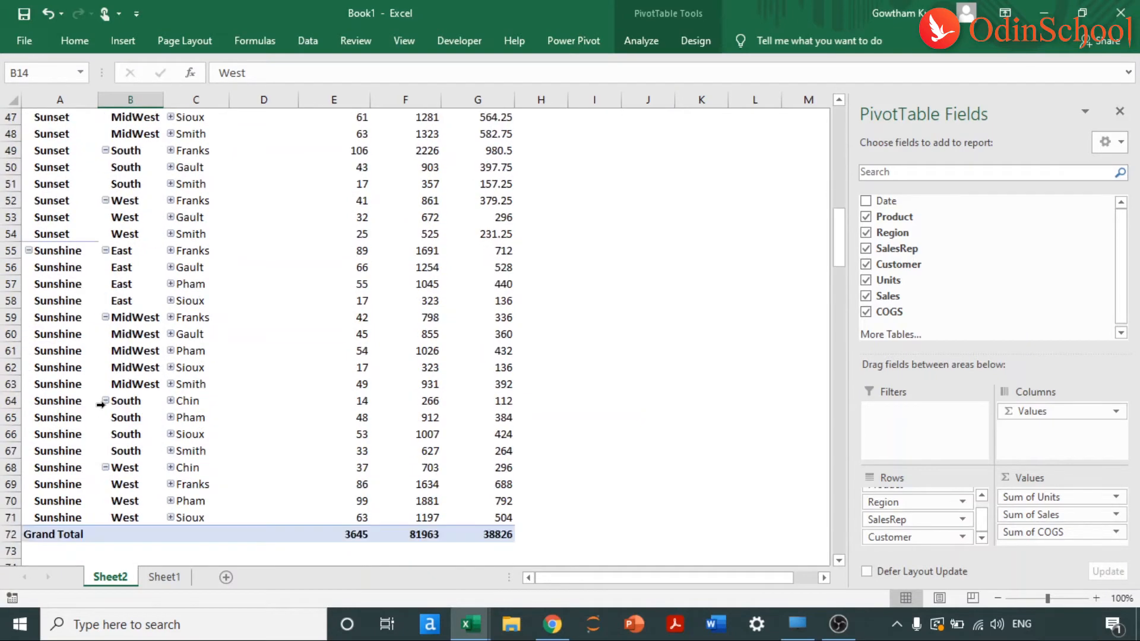
scroll(101, 404, up, 15)
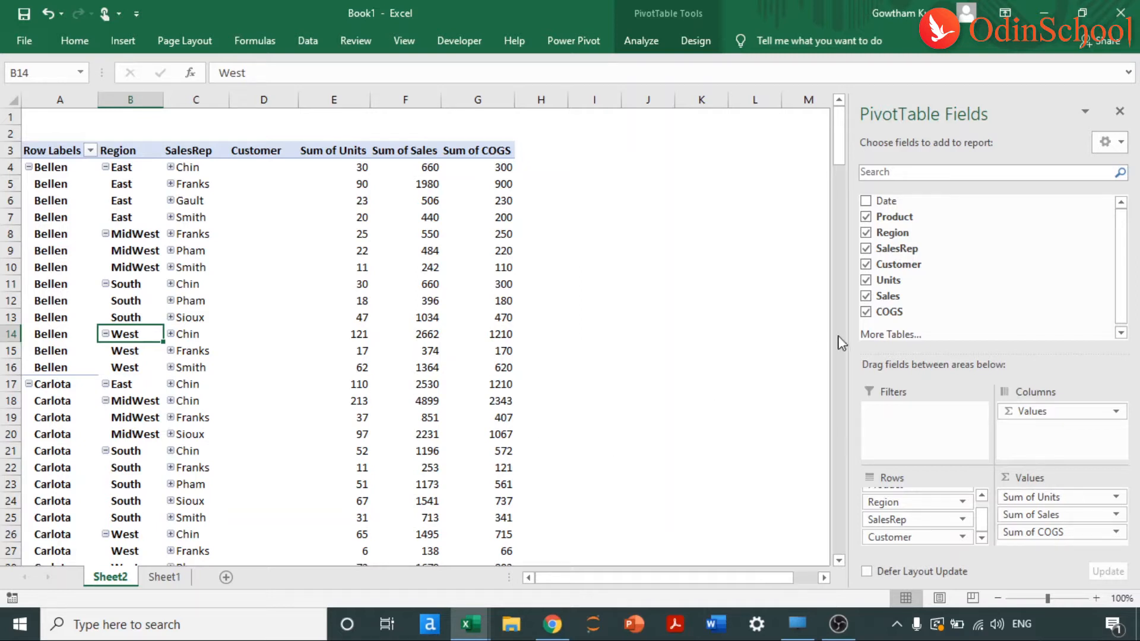
Add the Date field to the PivotTable as a report filter.
drag(886, 201, 889, 436)
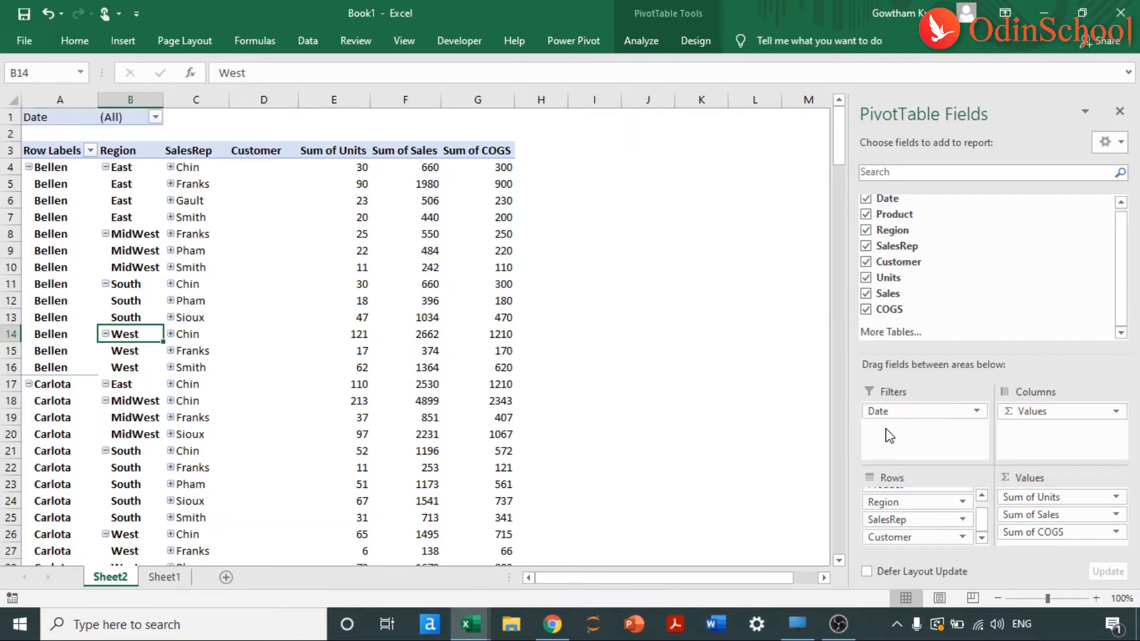
click(155, 117)
click(538, 240)
Collapse the East, MidWest, South and West regions in the PivotTable.
click(105, 166)
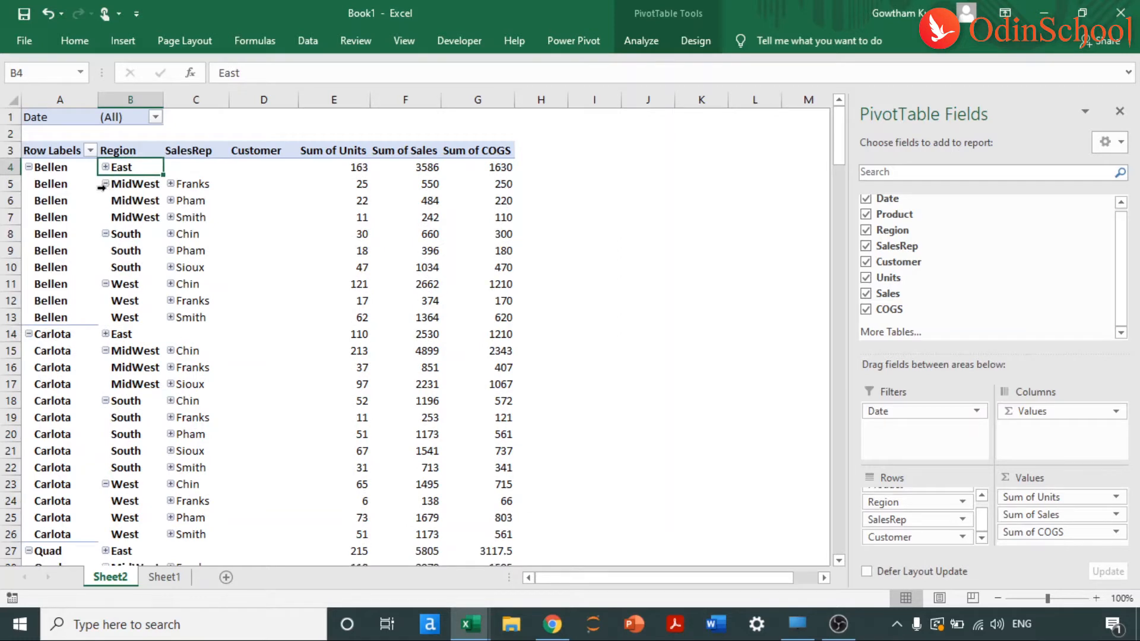
click(105, 183)
click(105, 200)
click(105, 216)
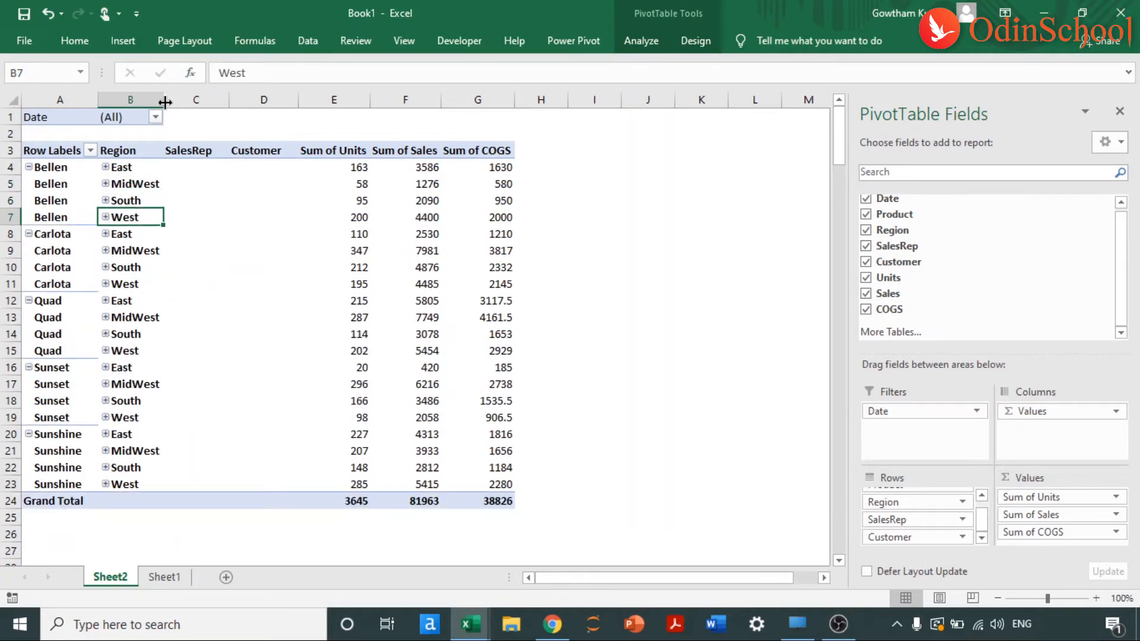
Filter the PivotTable by Date to multiple items, including only 1-1-11 through 1-10-11.
click(155, 118)
click(12, 302)
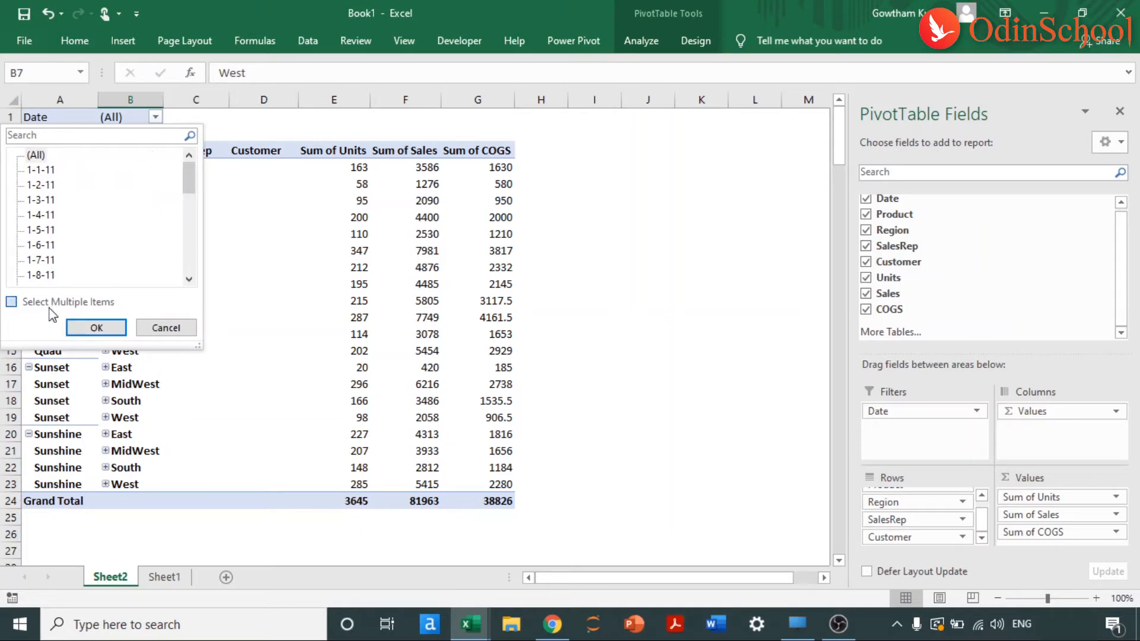
click(30, 154)
click(29, 170)
key(Down)
key(space)
key(Down)
key(space)
key(Down)
key(space)
key(Down)
key(space)
key(Down)
key(space)
key(Down)
key(space)
key(Down)
key(space)
key(Down)
key(space)
key(Down)
key(space)
key(Down)
key(Down)
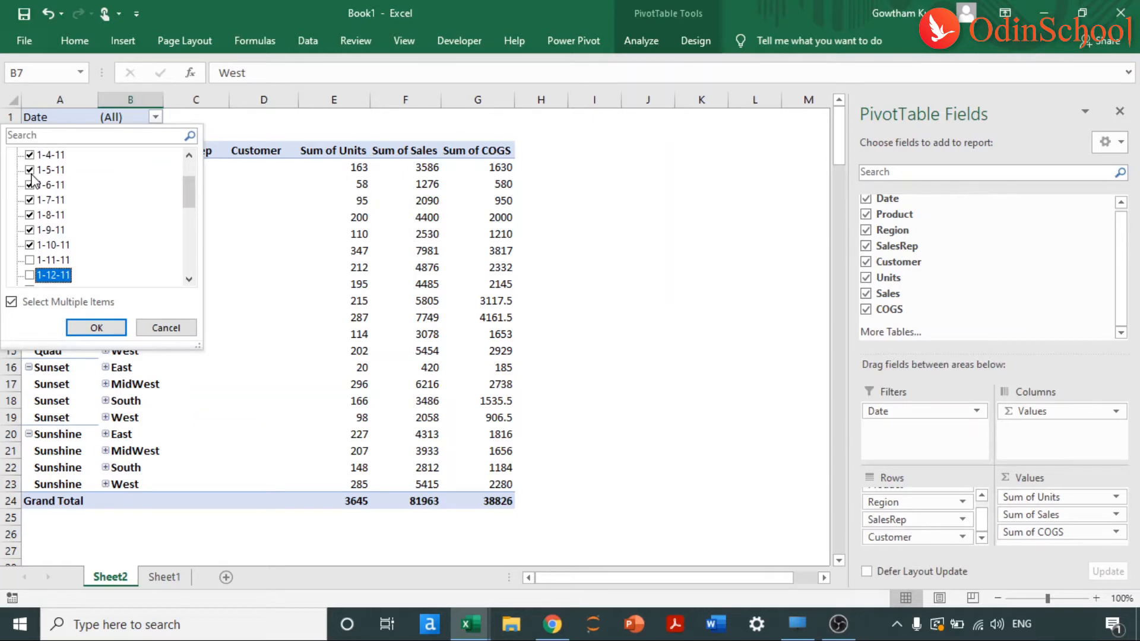
key(Return)
Format the Sum of Sales and Sum of COGS values, including the Grand Total, as Currency with the $ English (Canada) symbol.
key(Up)
key(Up)
key(Up)
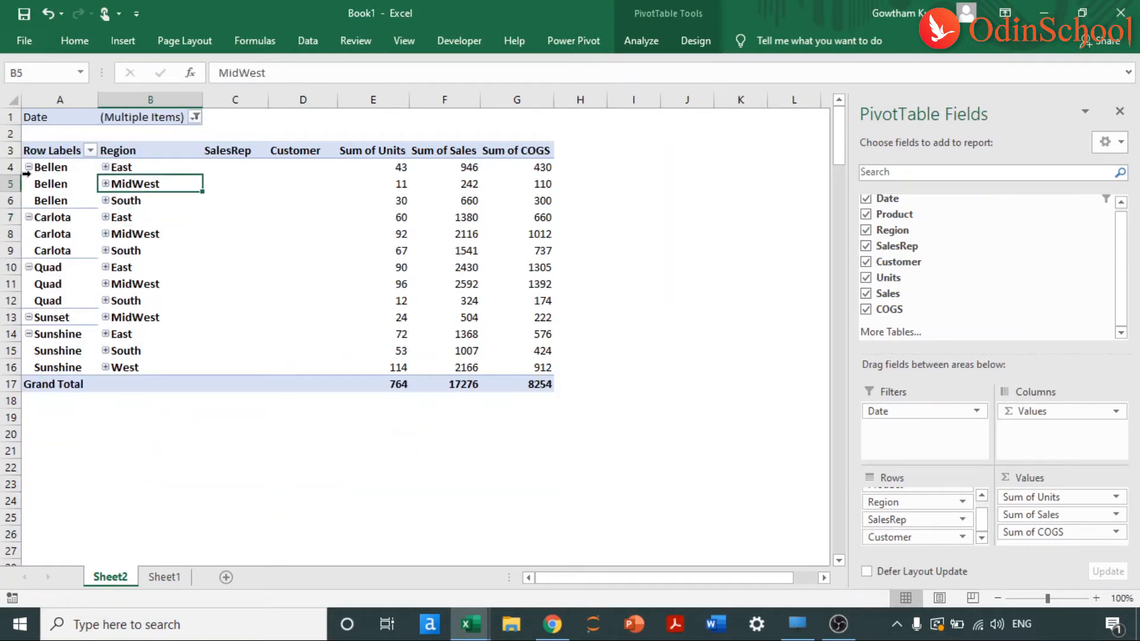
key(Right)
key(Right)
key(Right)
key(Right)
key(Right)
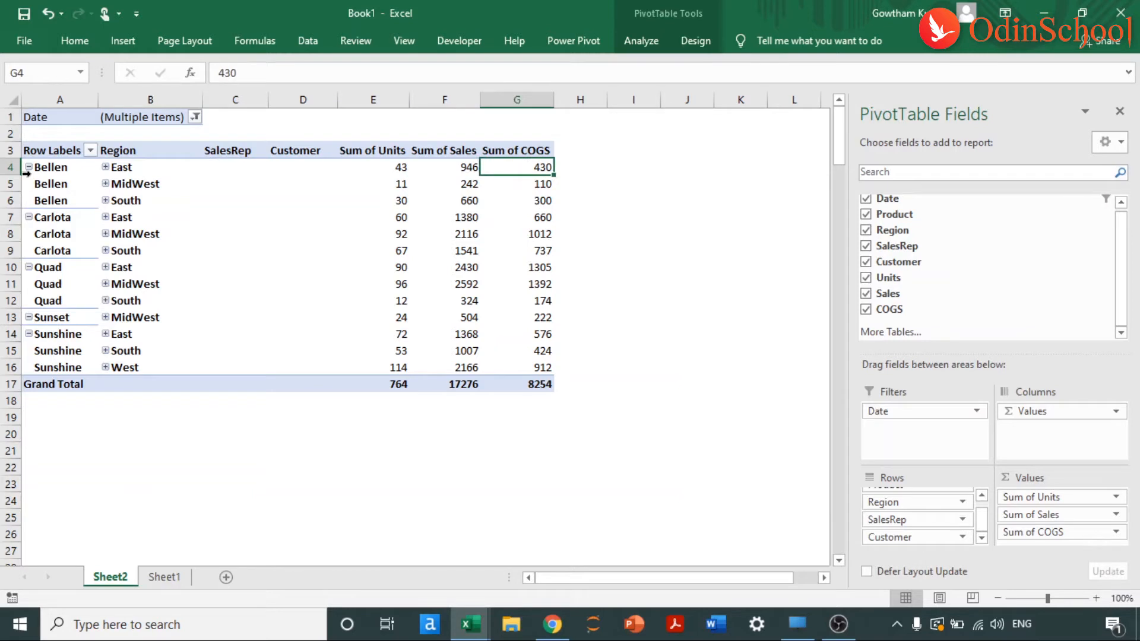
key(Left)
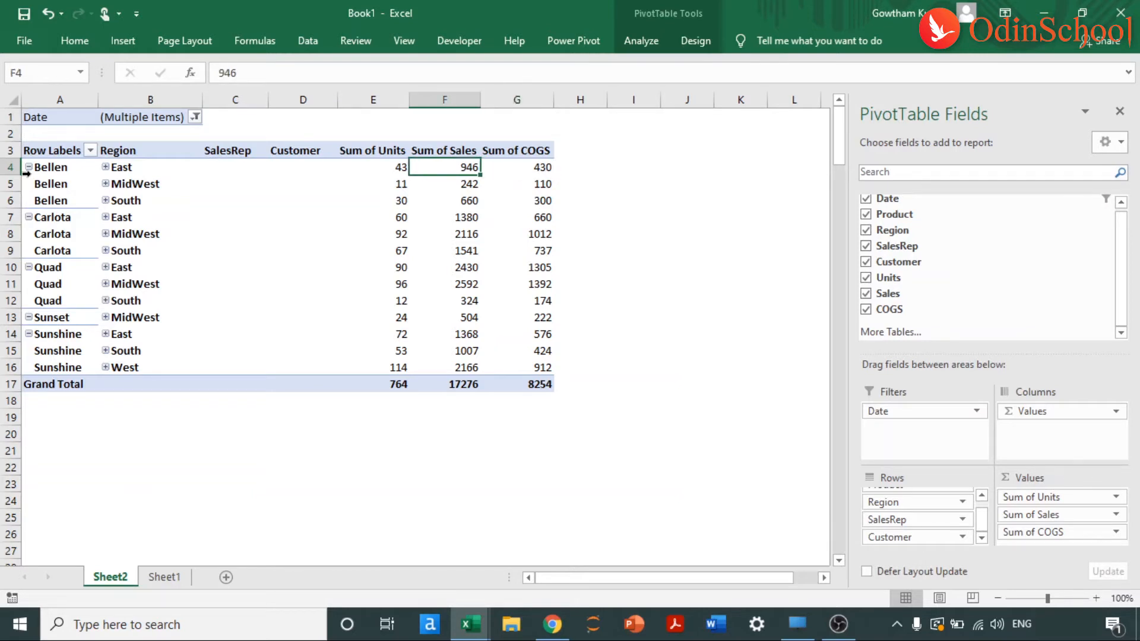
key(shift+Right)
key(ctrl+shift+Down)
key(ctrl+1)
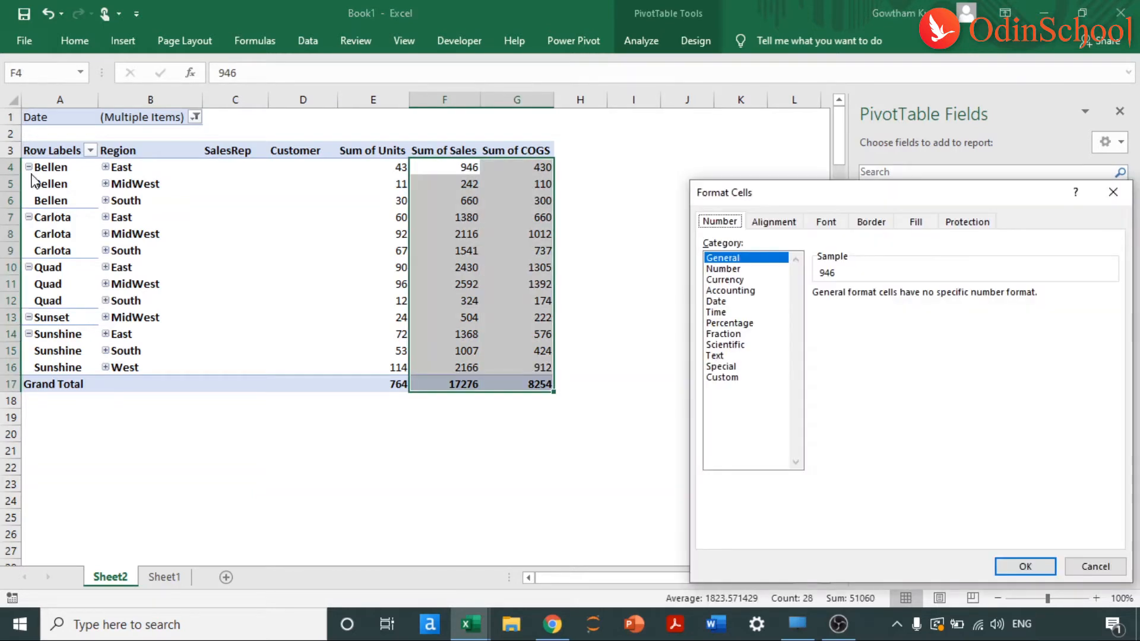
click(731, 280)
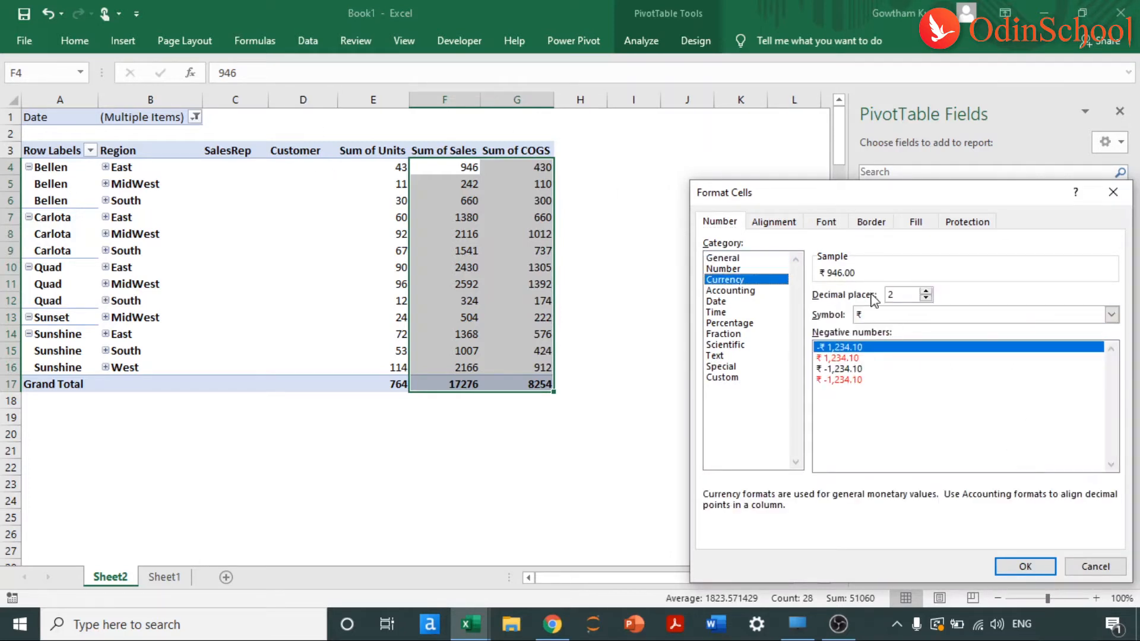
click(1111, 314)
click(887, 514)
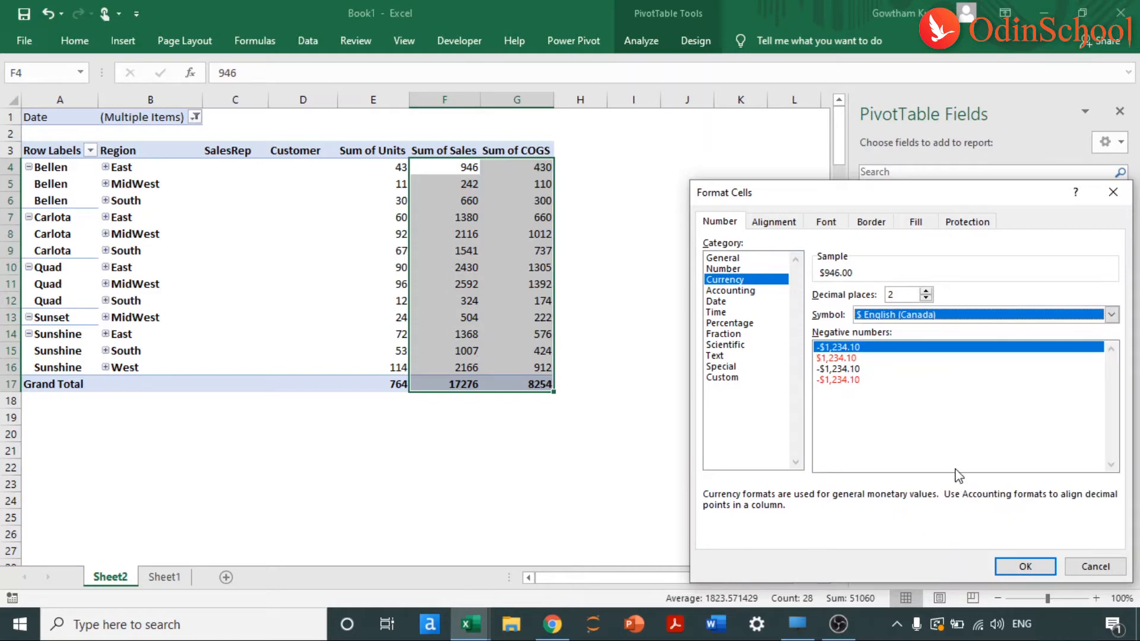
click(1019, 565)
click(619, 383)
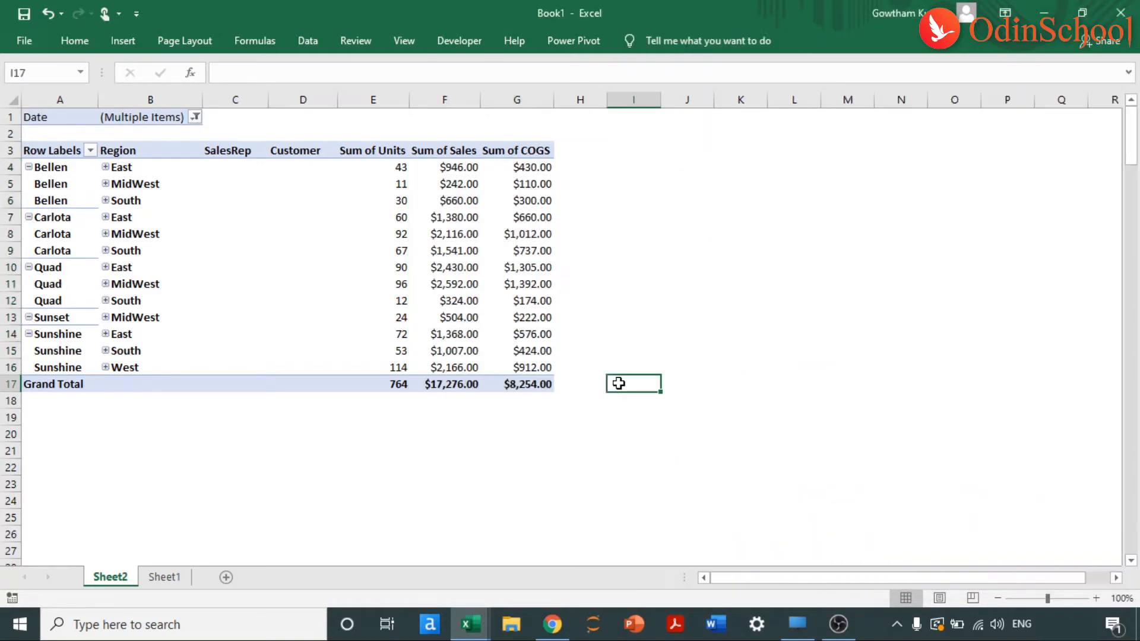
Select the PivotTable's Date filter cell B1.
key(Left)
key(Left)
key(Left)
key(ctrl+Up)
key(Left)
key(Left)
key(Left)
key(Left)
key(Up)
key(Up)
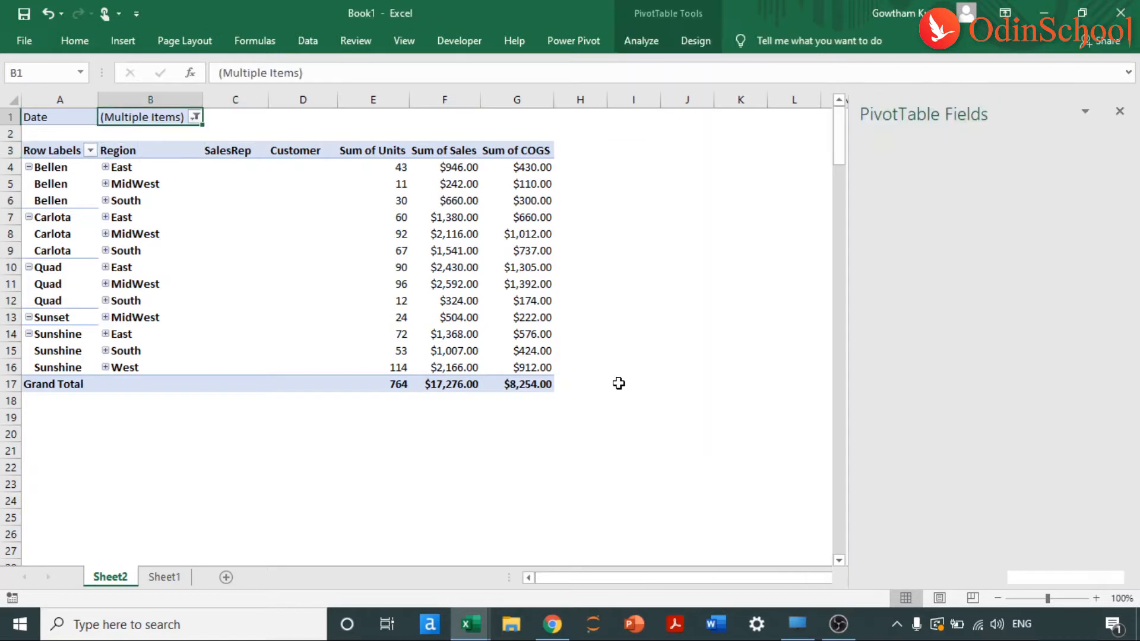
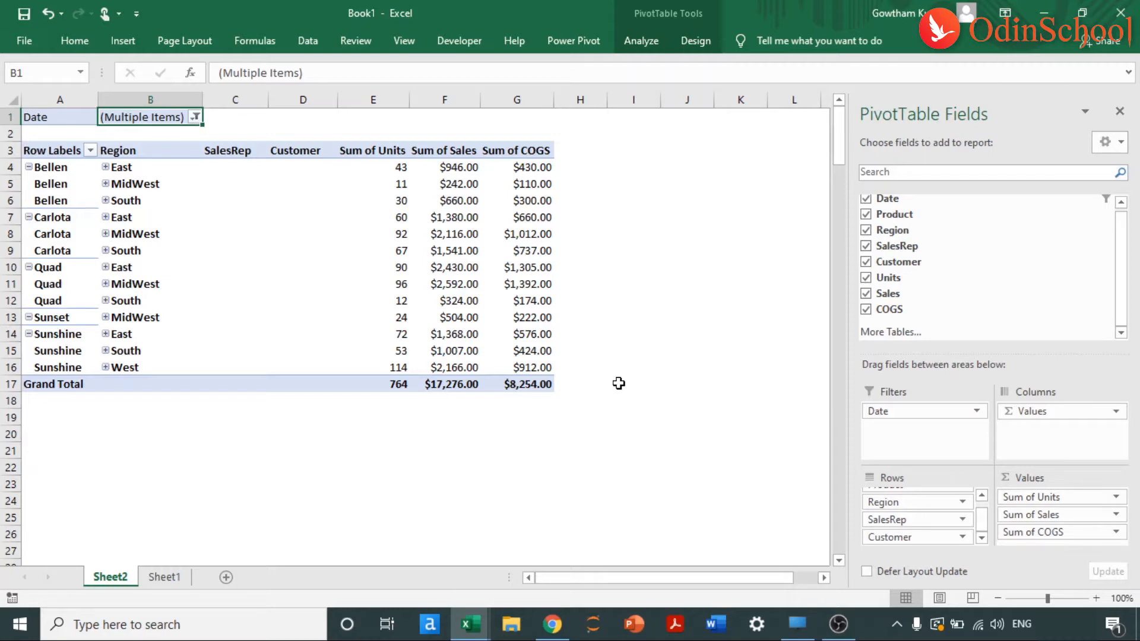
Delete columns J to M holding the Count, Sum of Sales and Average summary table on Sheet1.
key(ctrl+Page_Down)
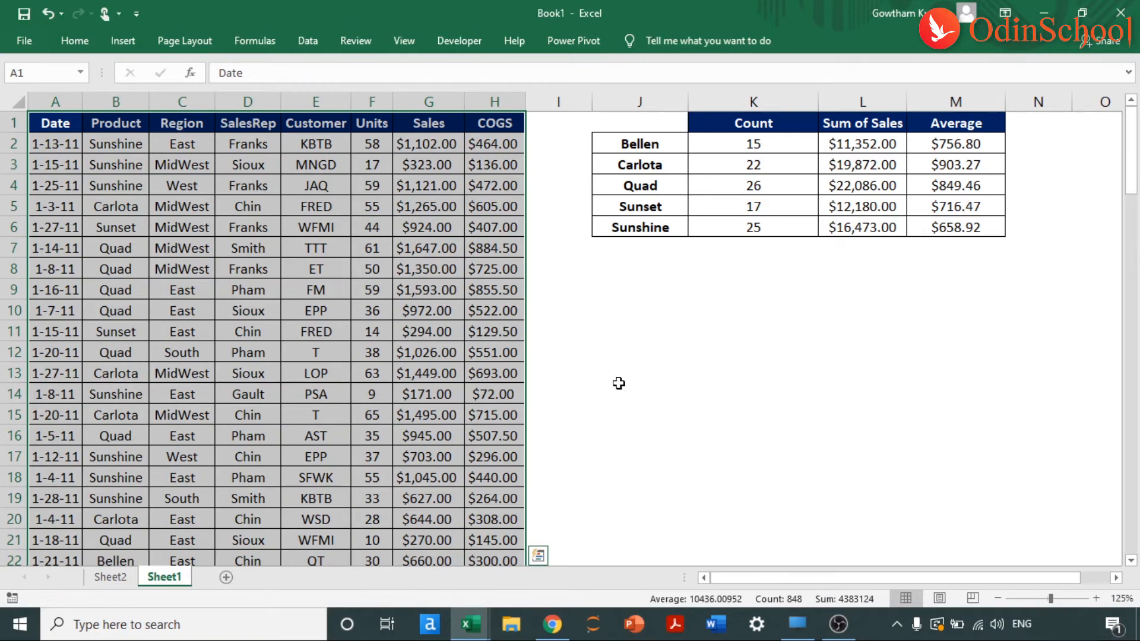
key(ctrl+Home)
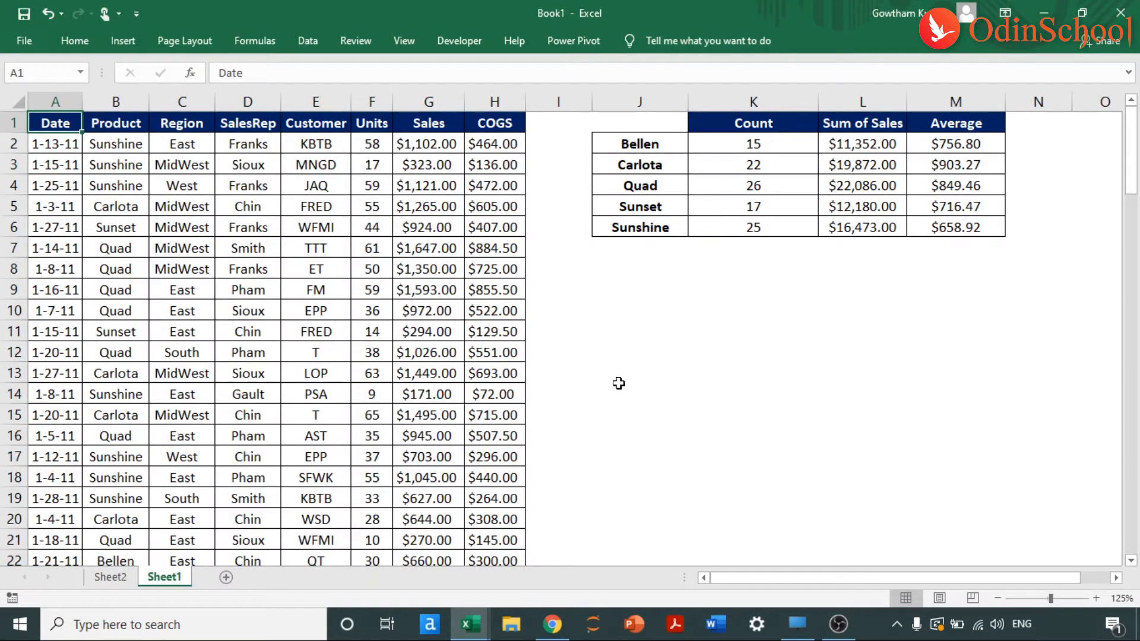
key(ctrl+Right)
key(Right)
key(Right)
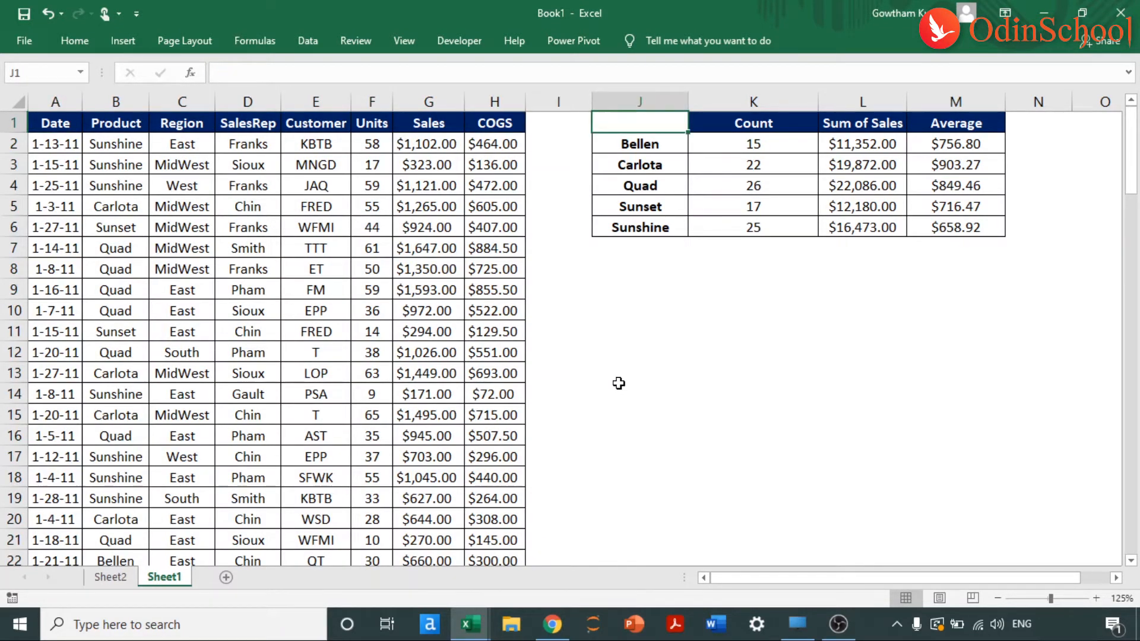
key(ctrl+space)
key(ctrl+minus)
key(ctrl+minus)
key(ctrl+minus)
key(ctrl+minus)
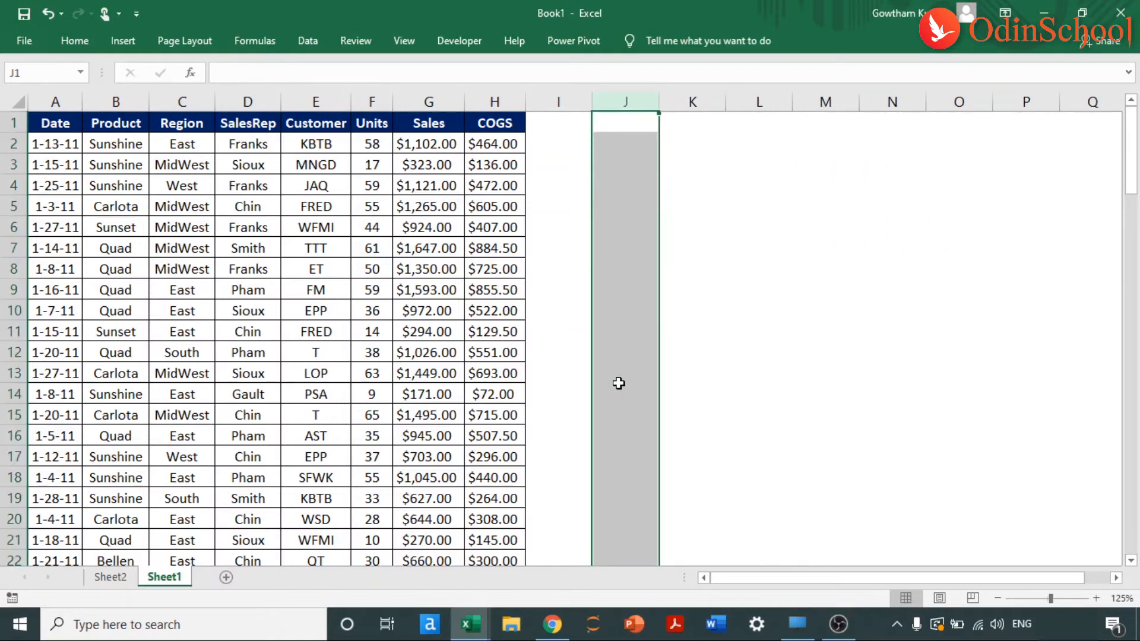
Delete the Sheet2 worksheet holding the earlier PivotTable.
key(ctrl+Page_Up)
key(alt+h)
key(d)
key(s)
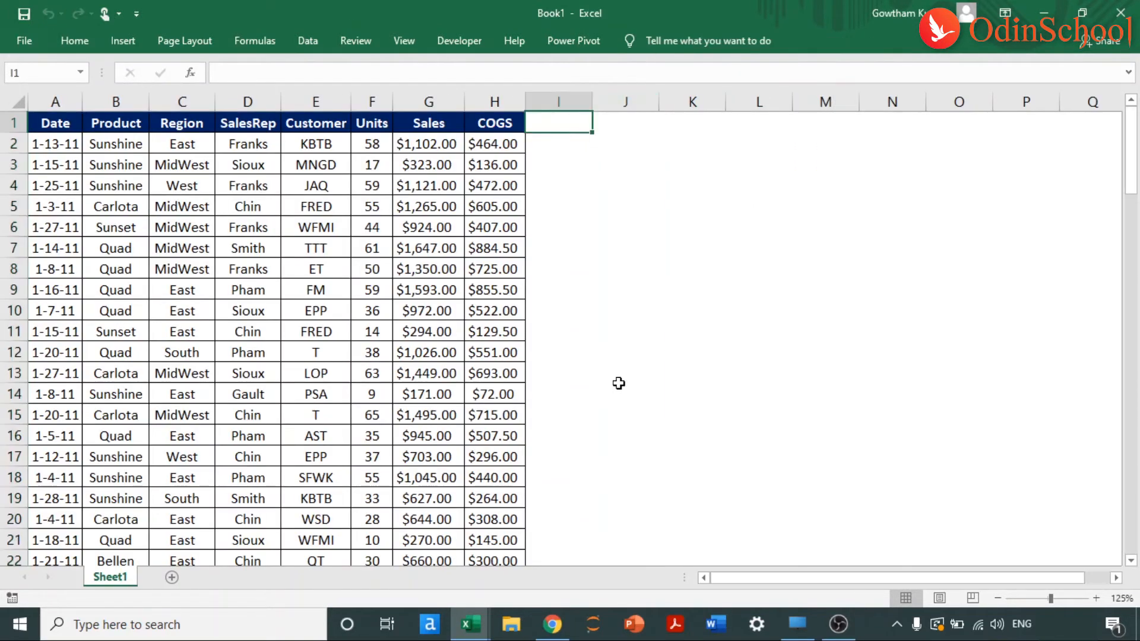
Enter the title SalesRep Dashboard in cell J1 of Sheet1.
key(ctrl+Home)
key(Right)
key(Right)
key(Right)
key(Right)
key(Right)
key(Right)
key(Right)
key(Right)
key(Right)
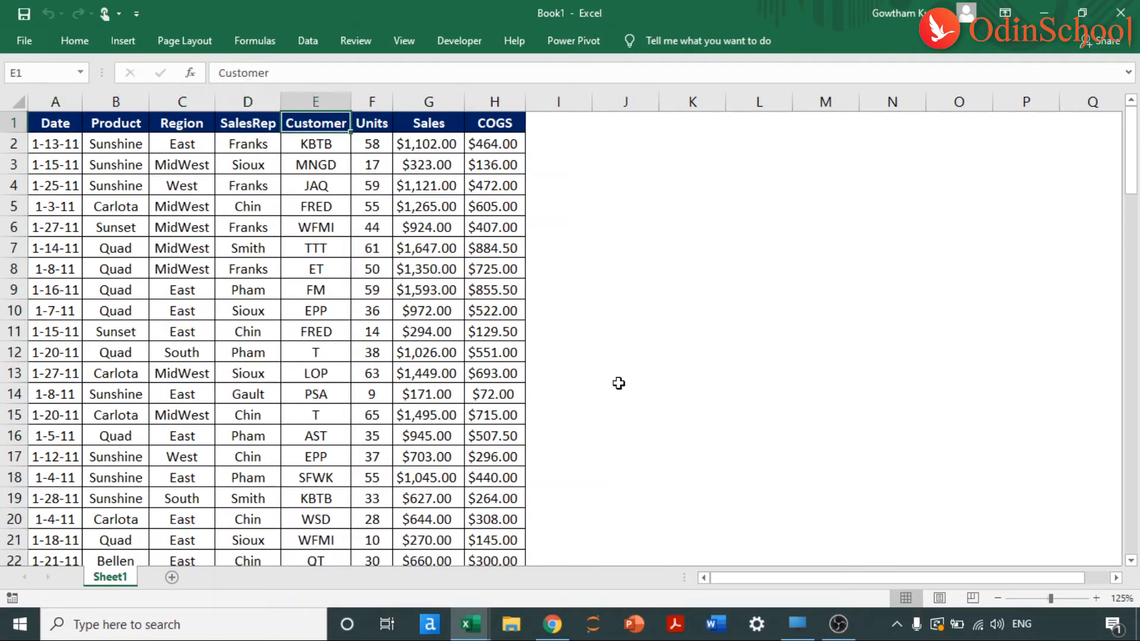
text(SalesRep)
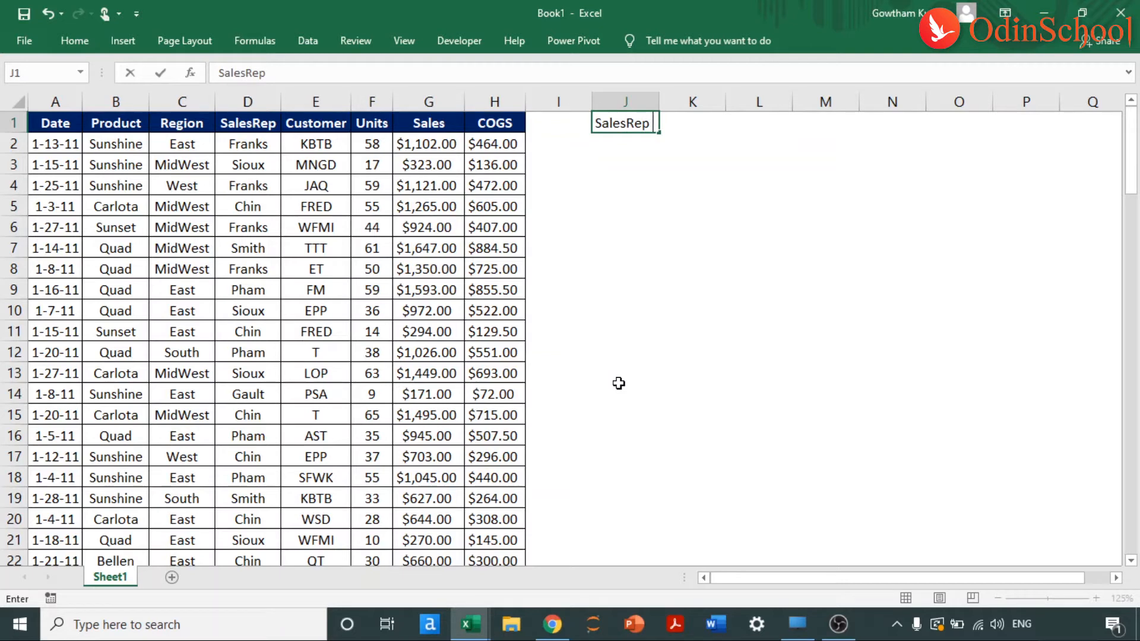
text( Dashboard)
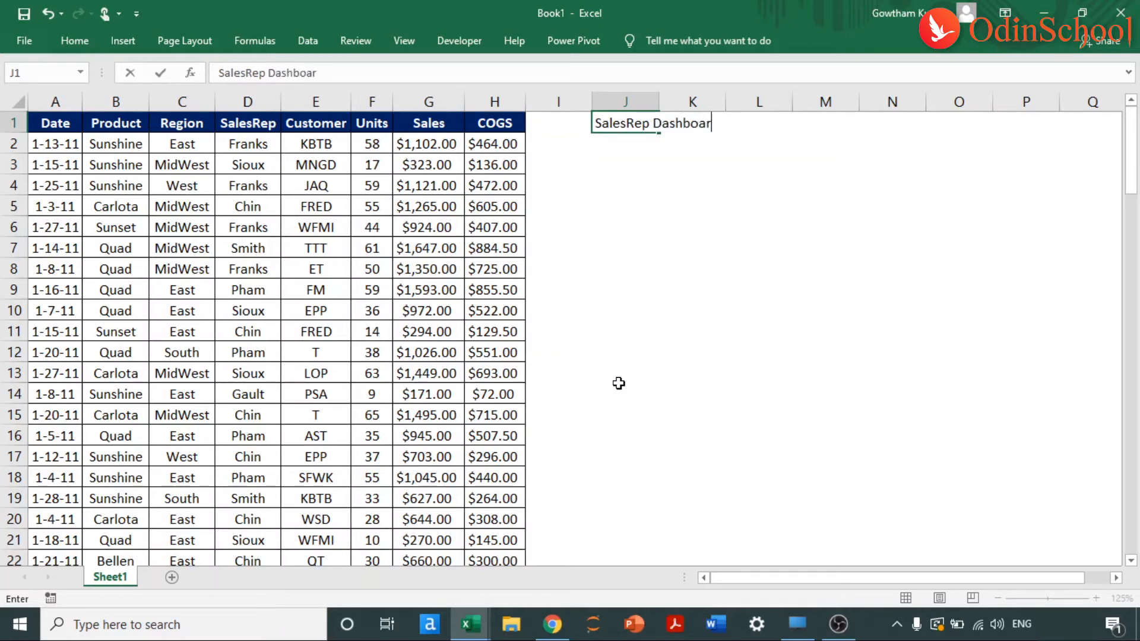
key(Return)
Give J1 the same bold navy header formatting as the table and autofit column J to its text.
key(Up)
key(alt+h)
key(o)
key(i)
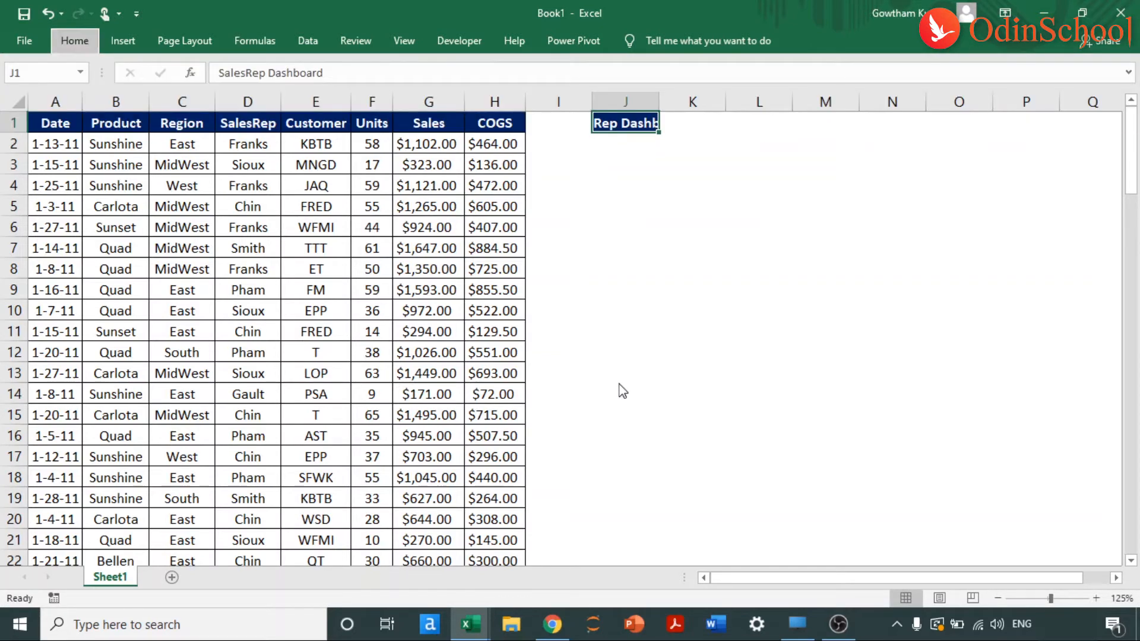
Highlight the whole sales data table, from the Date header through the last COGS row.
key(Left)
key(Left)
key(Left)
key(ctrl+Left)
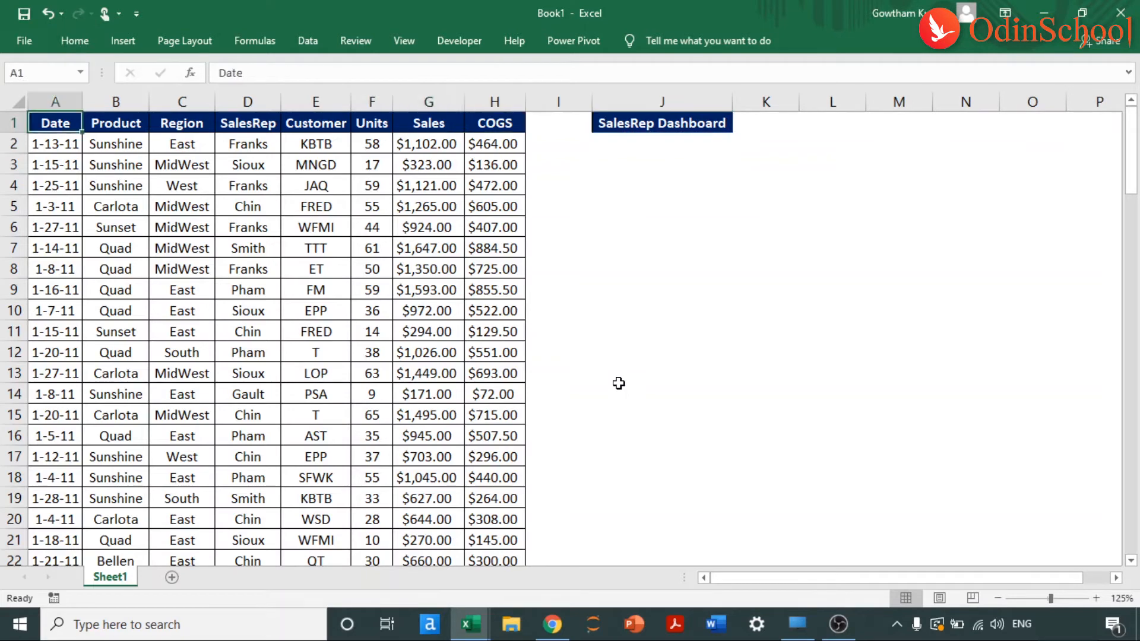
key(ctrl+shift+Right)
key(ctrl+shift+Down)
key(ctrl+BackSpace)
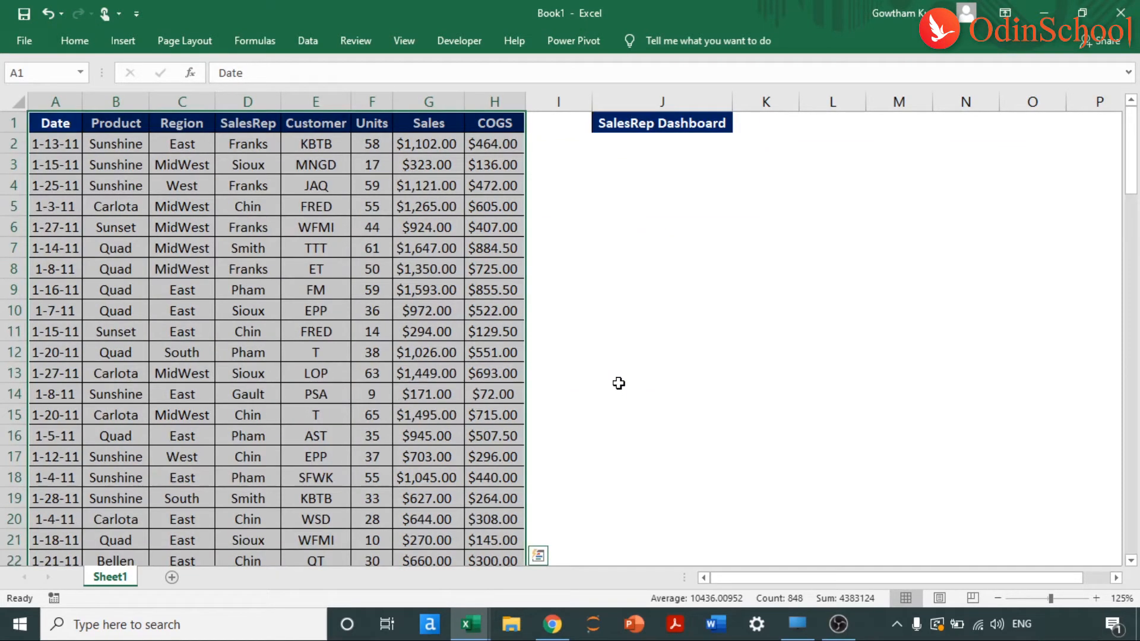
List Products, Region and Customers in cells J2, J3 and J4 under the dashboard title.
key(Right)
key(Right)
key(Right)
key(Right)
key(Right)
key(Right)
key(Right)
key(Right)
key(Right)
key(Down)
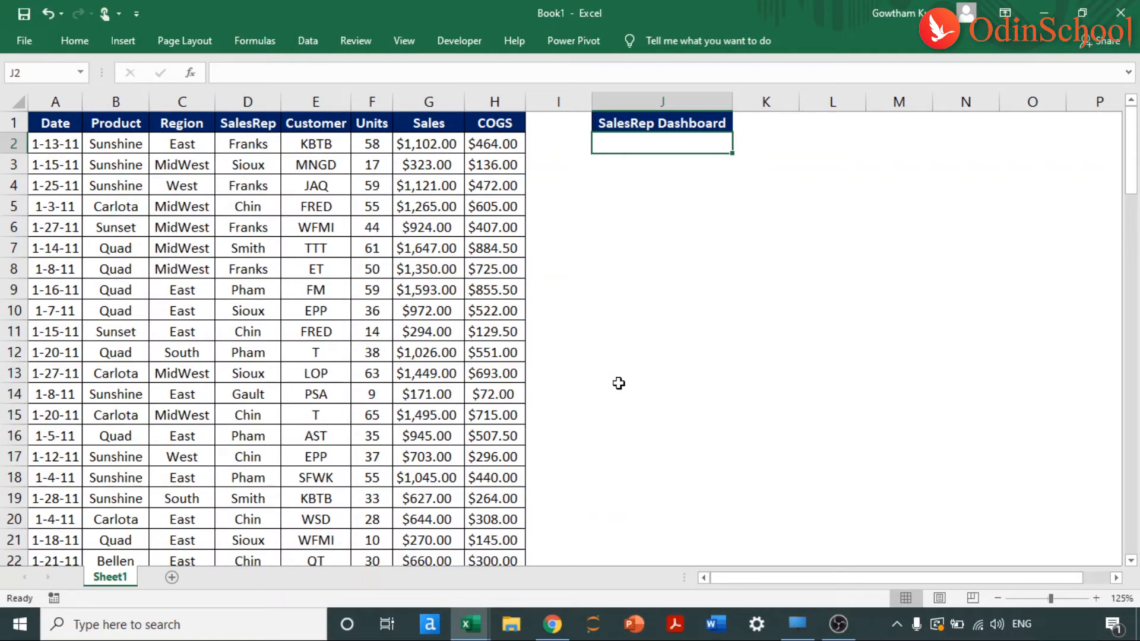
text(Products)
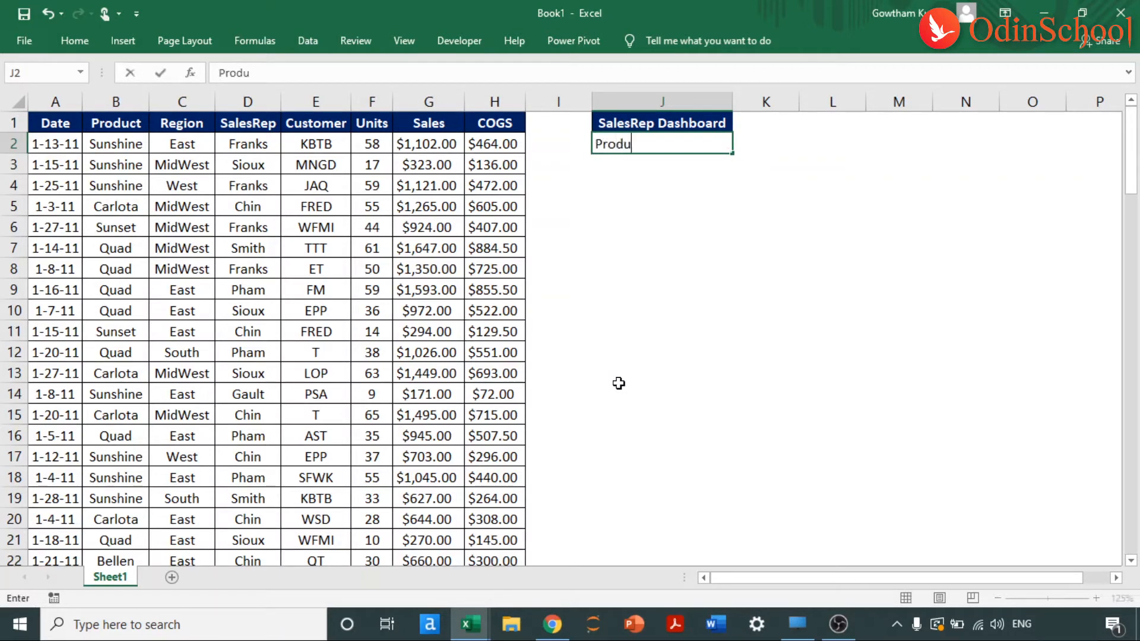
key(ctrl+Return)
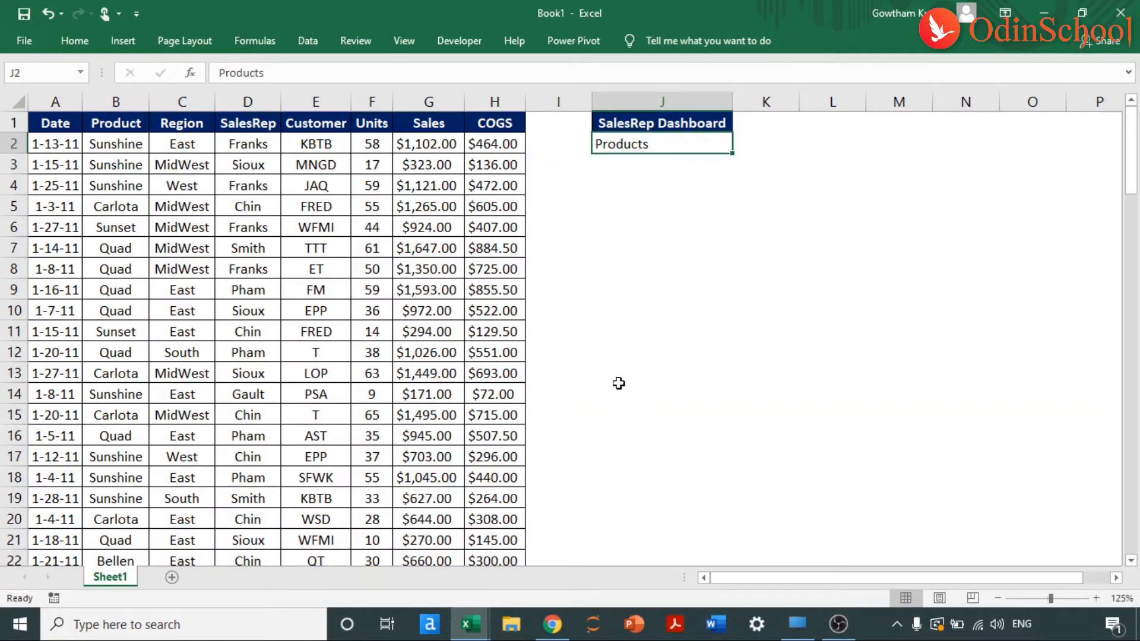
key(Down)
text(Region)
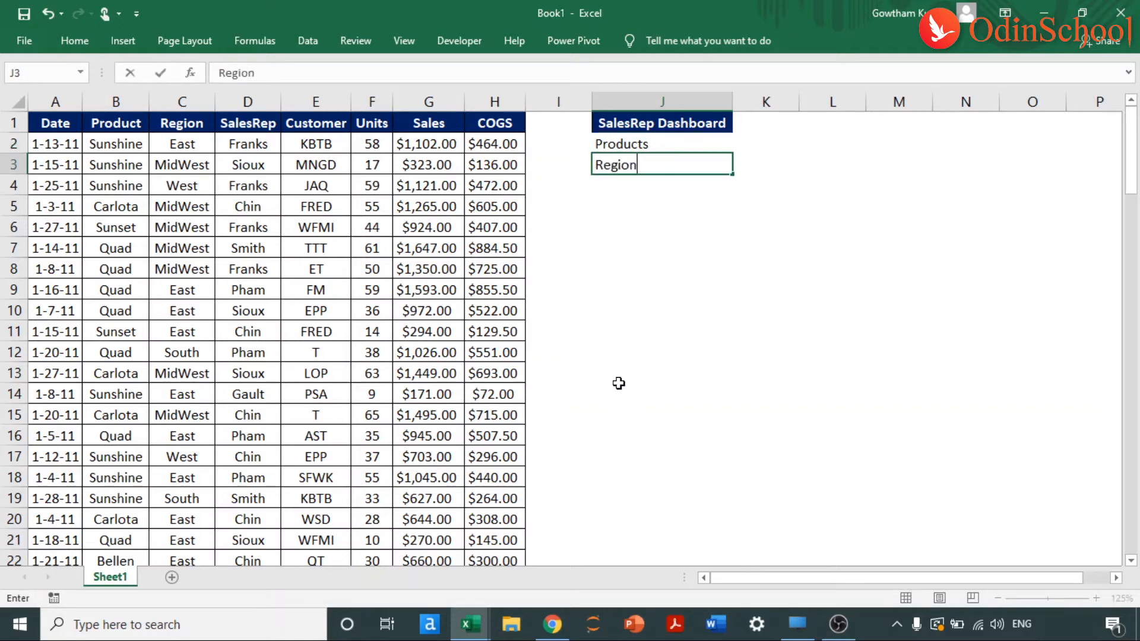
key(Return)
text(Customers)
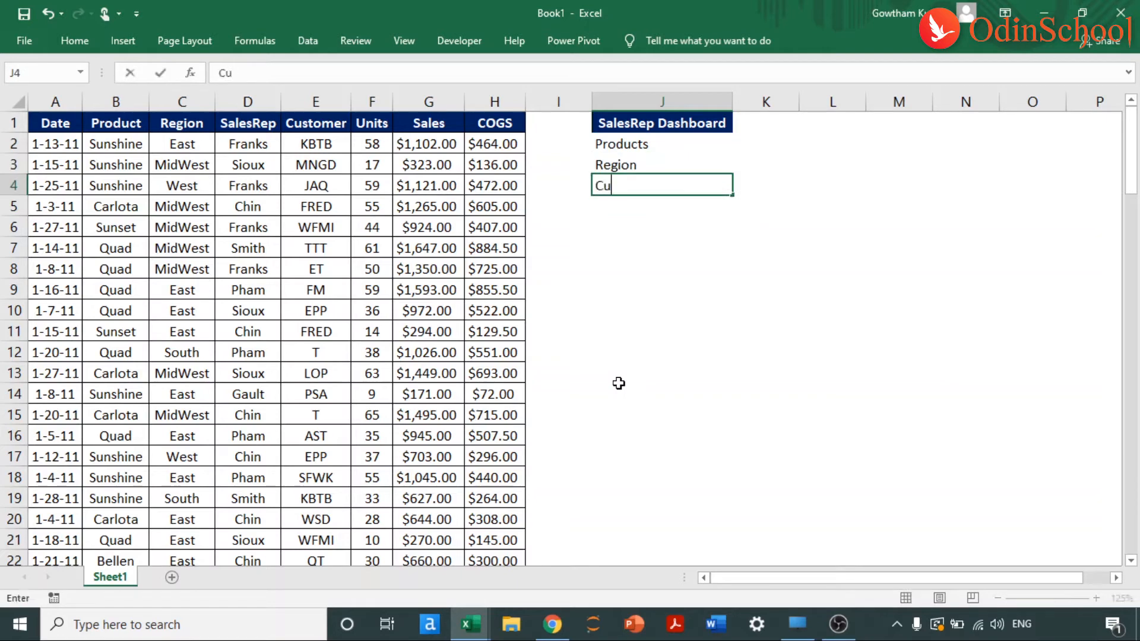
key(Return)
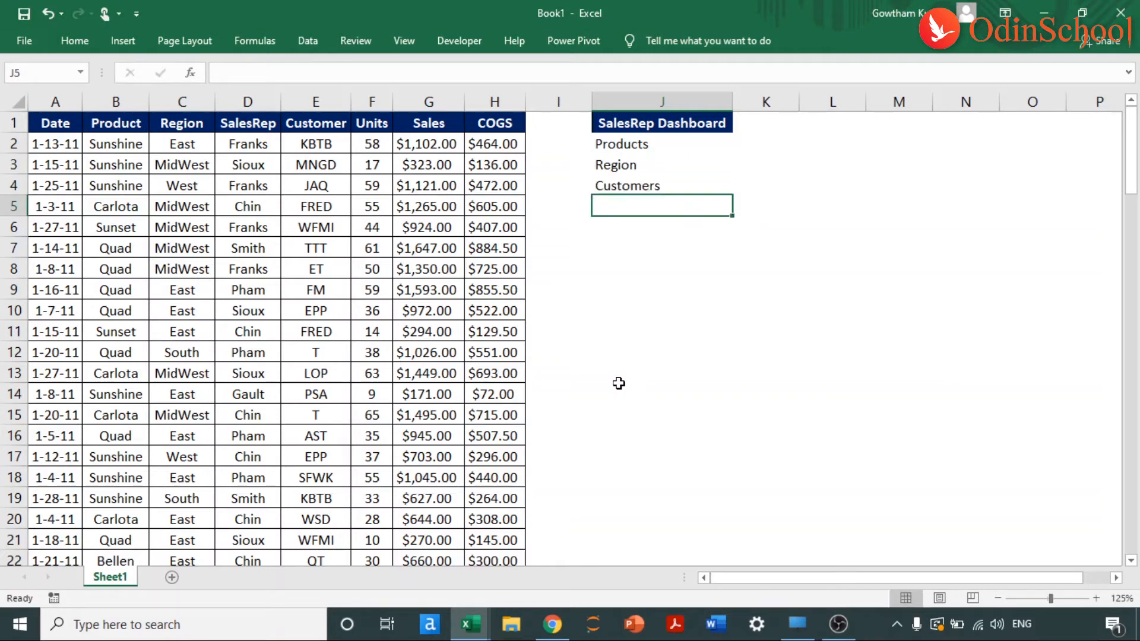
Enter Units, Sales and COGS in cells K2, L2 and M2 beside Products.
key(Up)
key(Up)
key(Up)
key(Up)
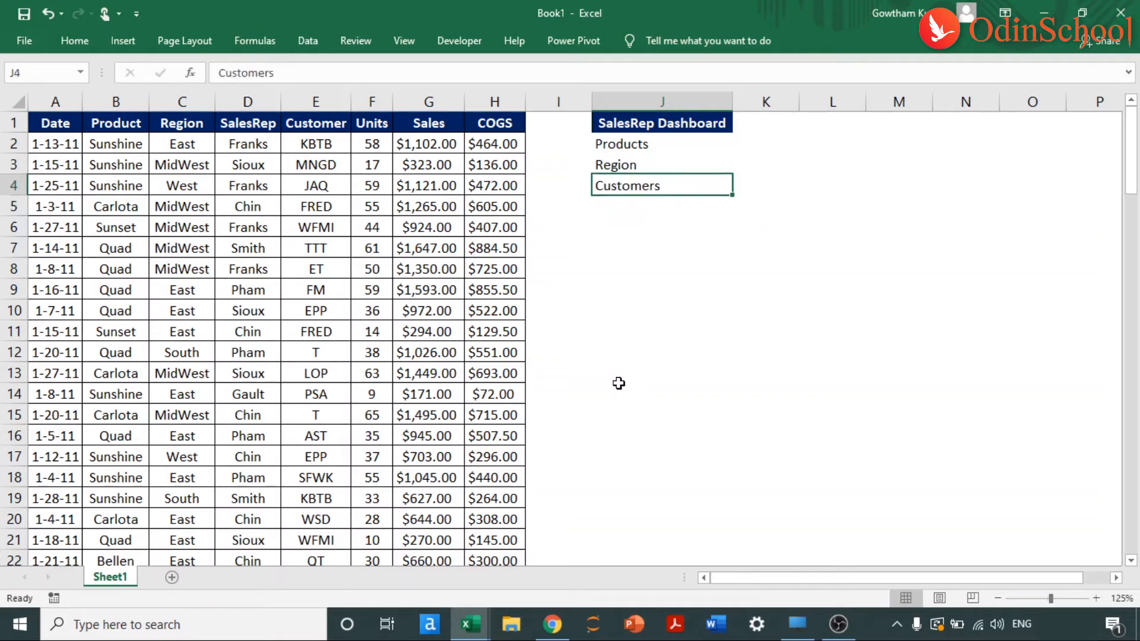
key(Right)
key(Down)
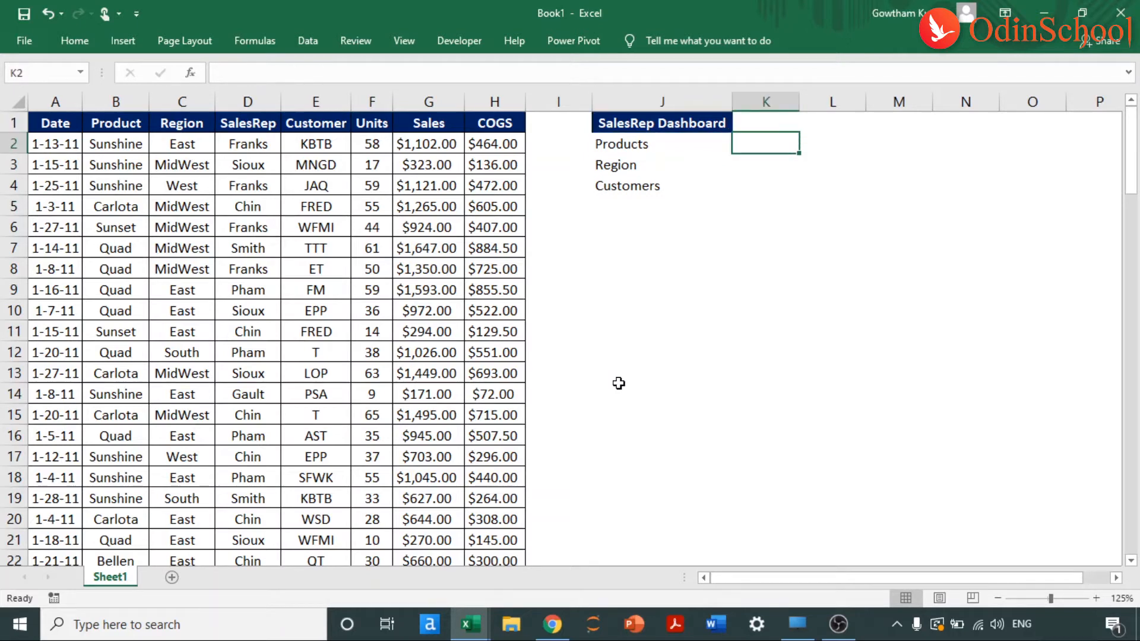
text(Units)
key(Tab)
text(Sales)
key(Return)
key(Up)
key(Right)
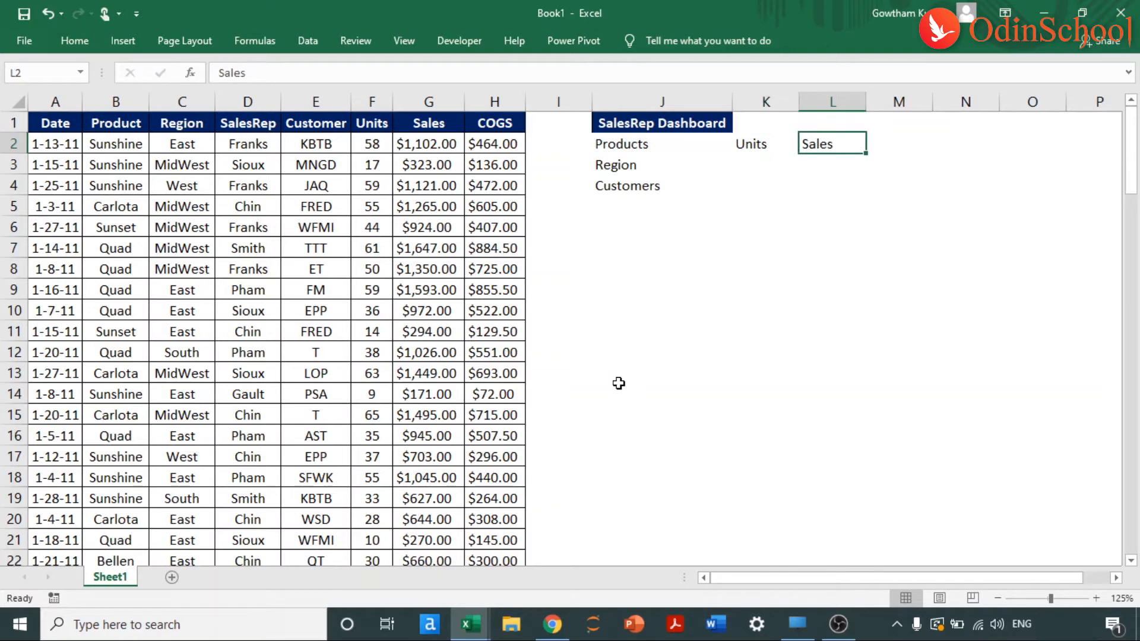
key(Tab)
text(COGS)
key(Return)
key(Up)
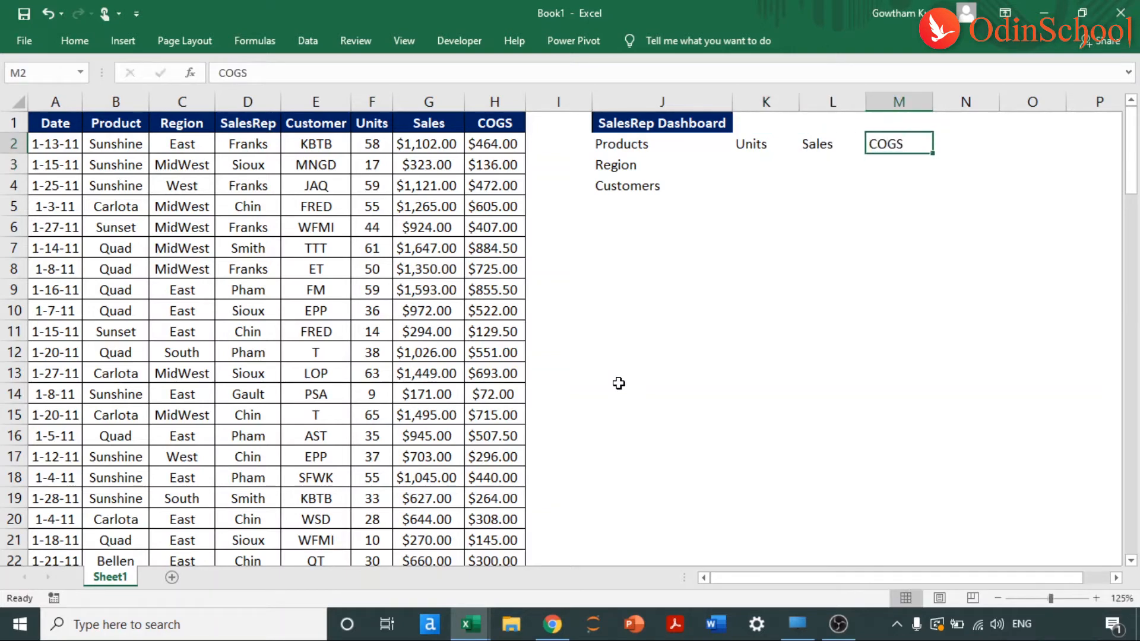
Enter Average Sales in cell N2 as the last measure for Products.
key(Tab)
text(Avgre)
key(BackSpace)
key(BackSpace)
key(BackSpace)
text(er)
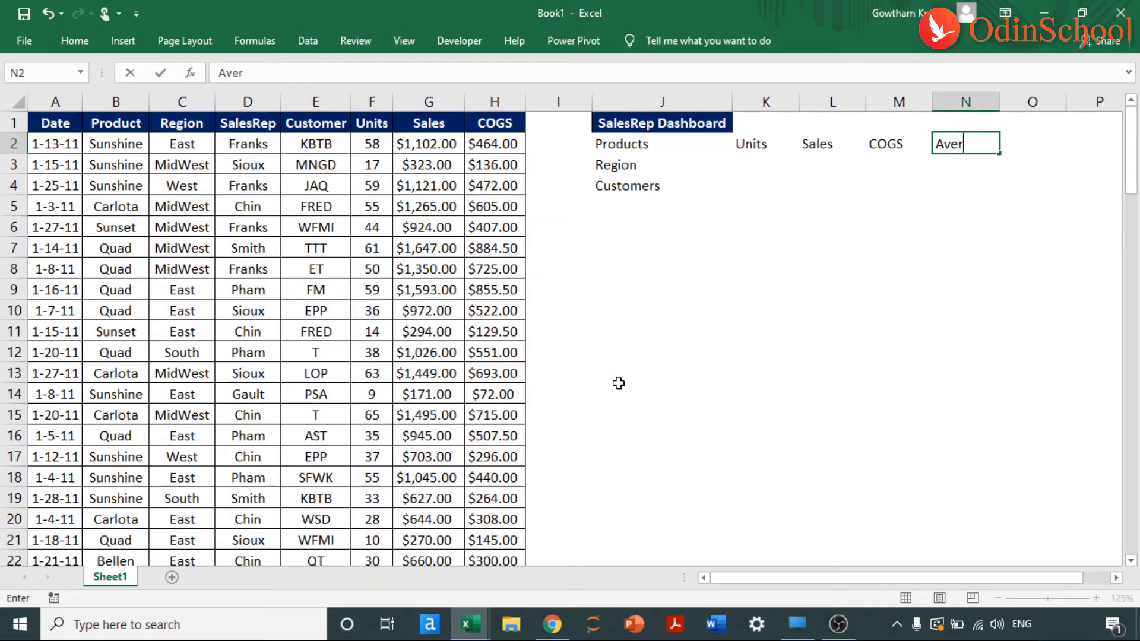
text(age Info)
key(Return)
key(Up)
key(F2)
text(Sal)
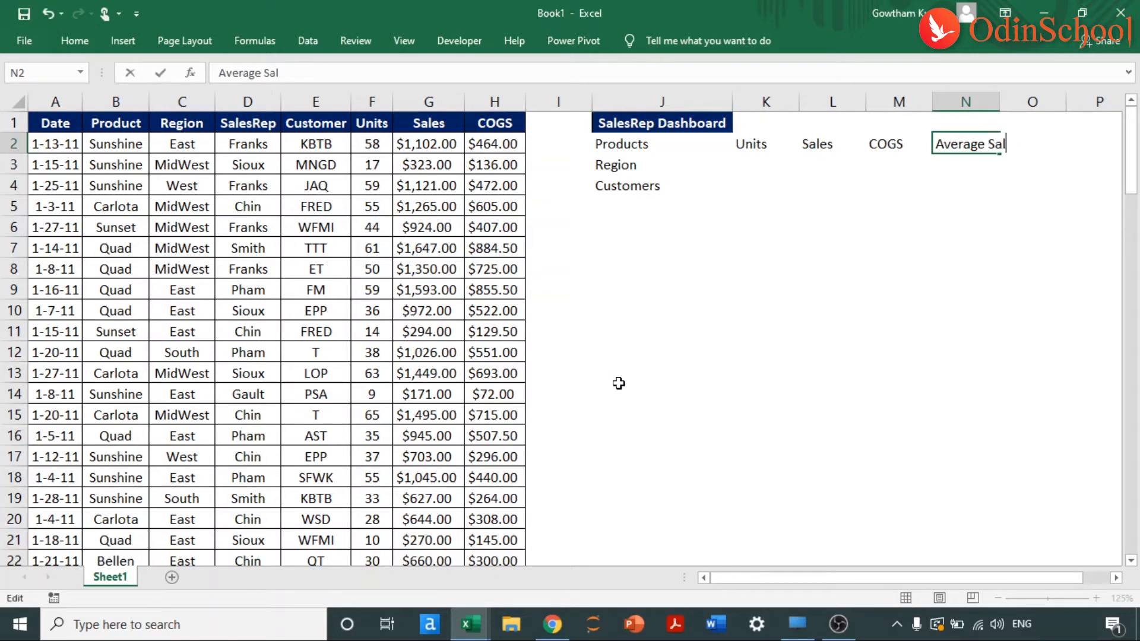
Fill the Units, Sales, COGS and Average Sales labels in K2:N2 down to row 4.
key(Left)
key(Left)
key(Left)
key(ctrl+shift+Down)
key(ctrl+shift+Up)
key(shift+Down)
key(shift+Down)
key(shift+Right)
key(shift+Right)
key(shift+Right)
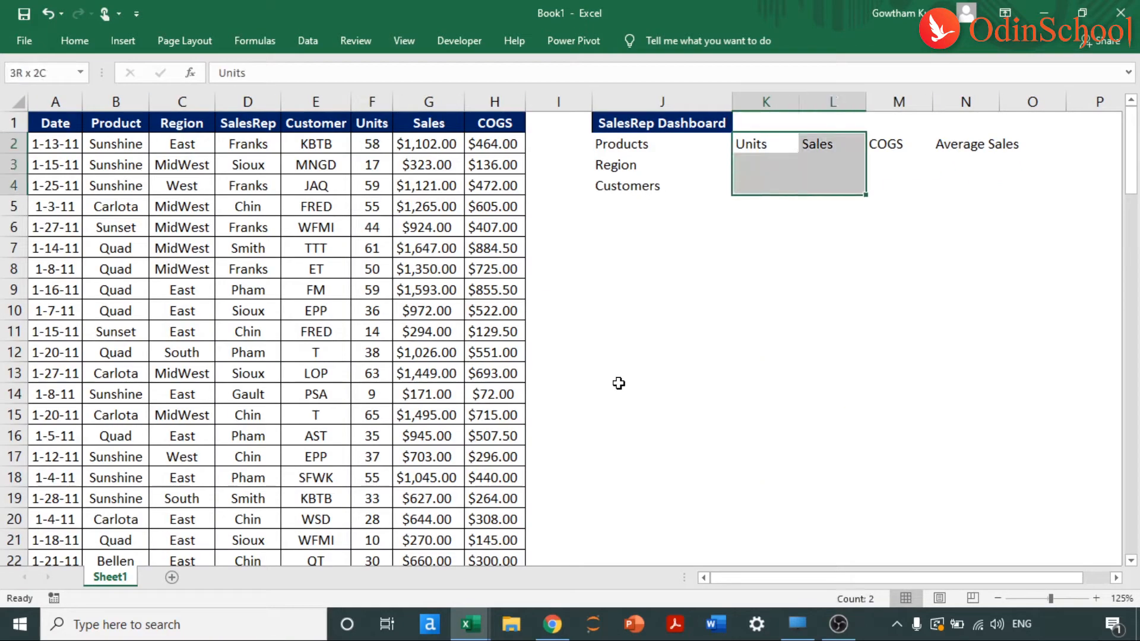
key(ctrl+d)
Review the Products, Region and Customers rows of the dashboard plan with the measures listed for each.
key(Left)
key(Left)
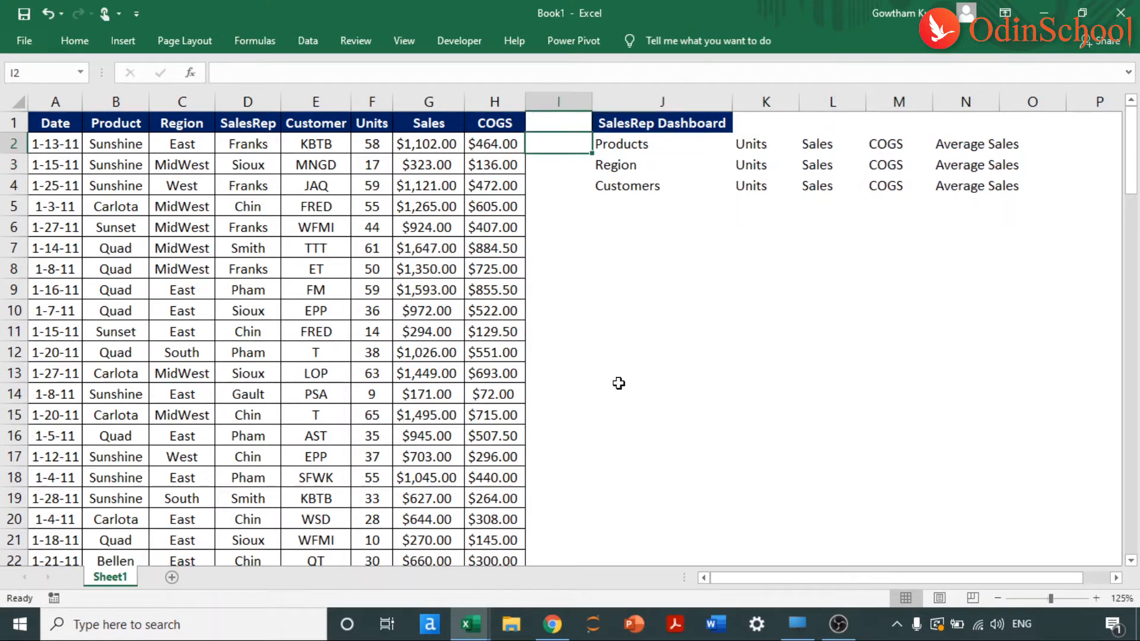
key(Right)
key(ctrl+shift+Right)
key(Down)
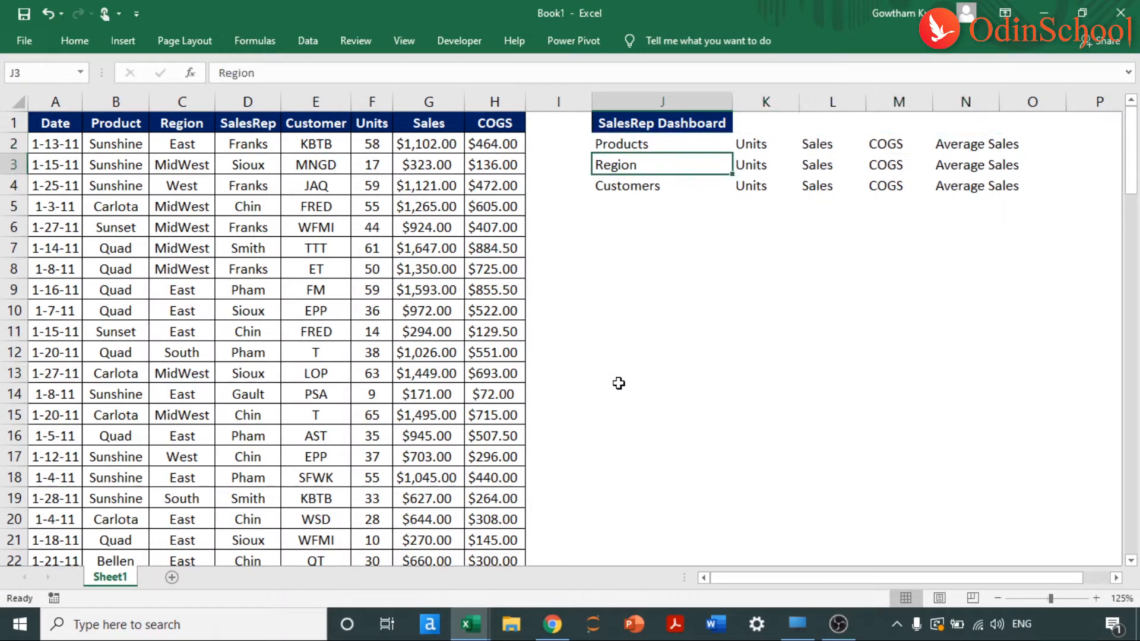
key(ctrl+shift+Right)
key(Up)
key(Right)
key(ctrl+shift+Right)
key(Down)
key(Left)
key(ctrl+shift+Right)
key(Down)
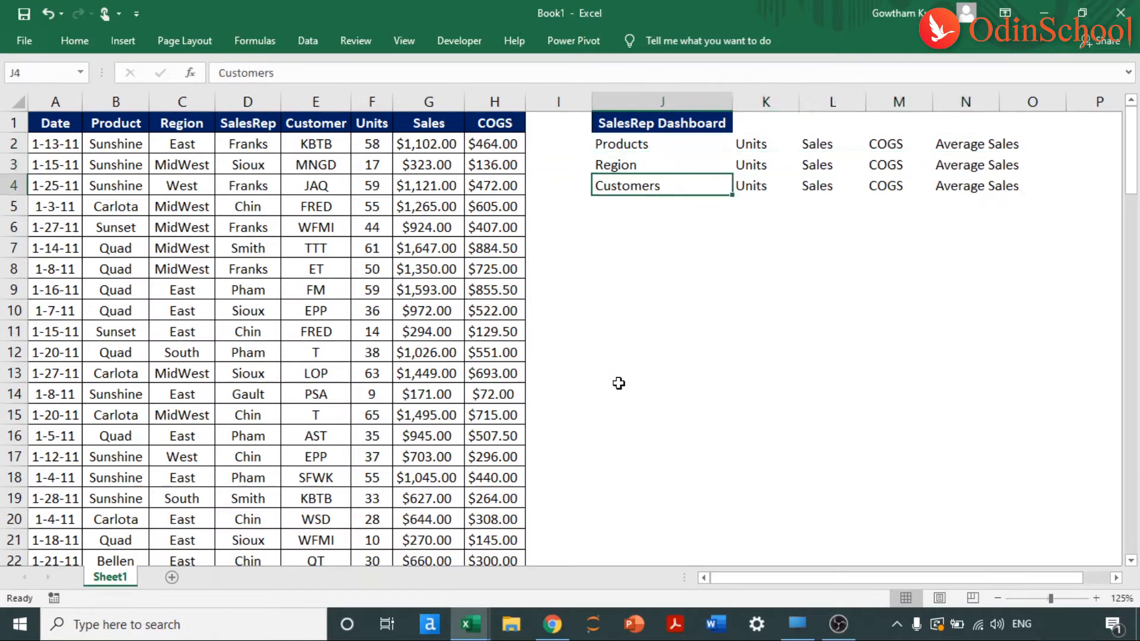
key(ctrl+shift+Right)
key(Up)
key(Up)
key(Up)
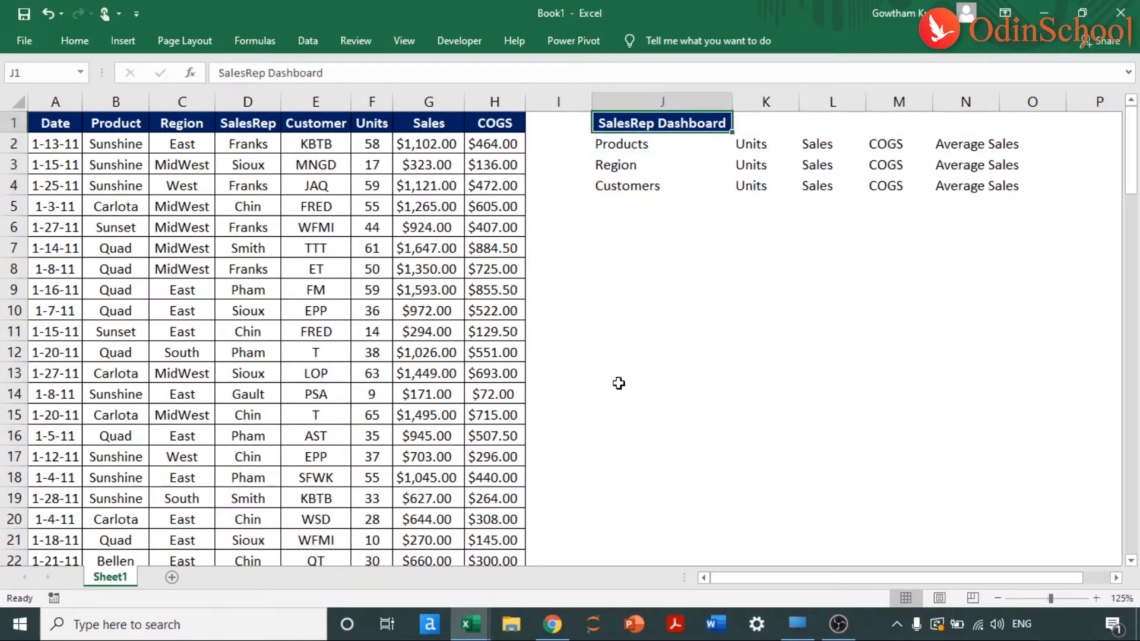
Insert a PivotTable on a new worksheet from the whole Date-to-COGS data table.
key(Left)
key(Left)
key(Left)
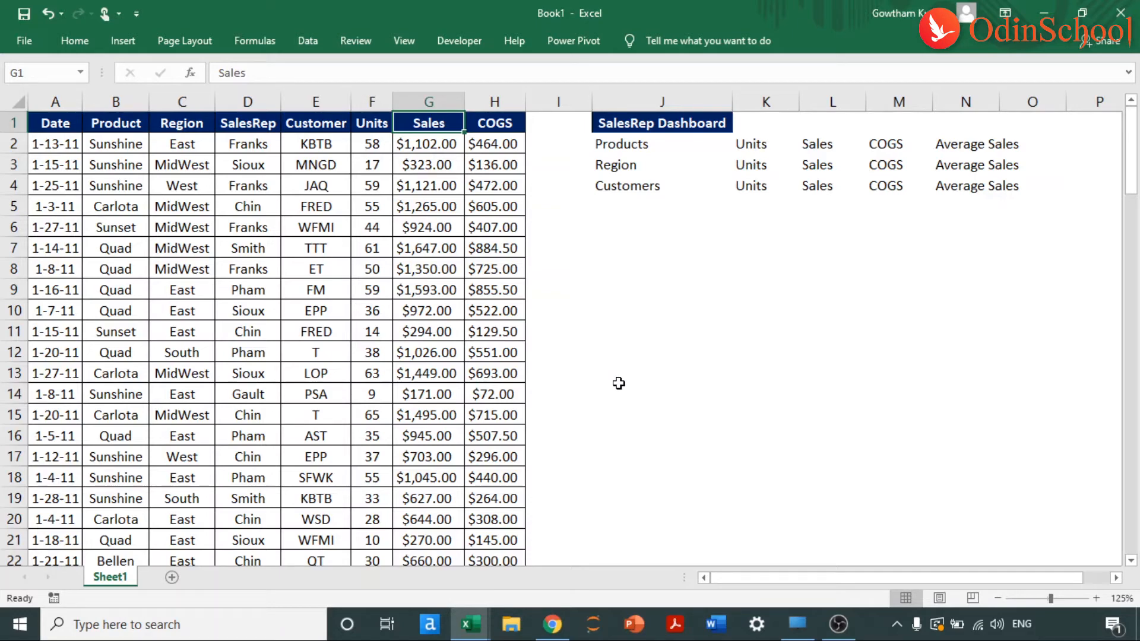
key(ctrl+Left)
key(ctrl+shift+Down)
key(ctrl+shift+Right)
key(ctrl+BackSpace)
key(alt+n)
key(v)
key(Return)
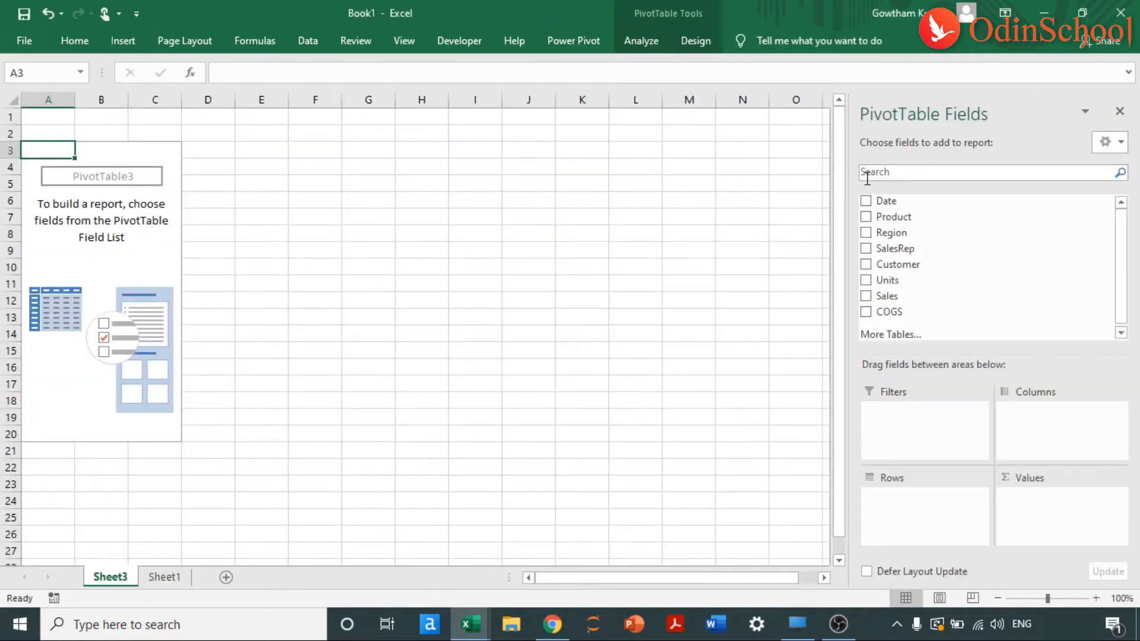
Try to move the empty PivotTable from cell A3 to A1.
drag(48, 157, 50, 119)
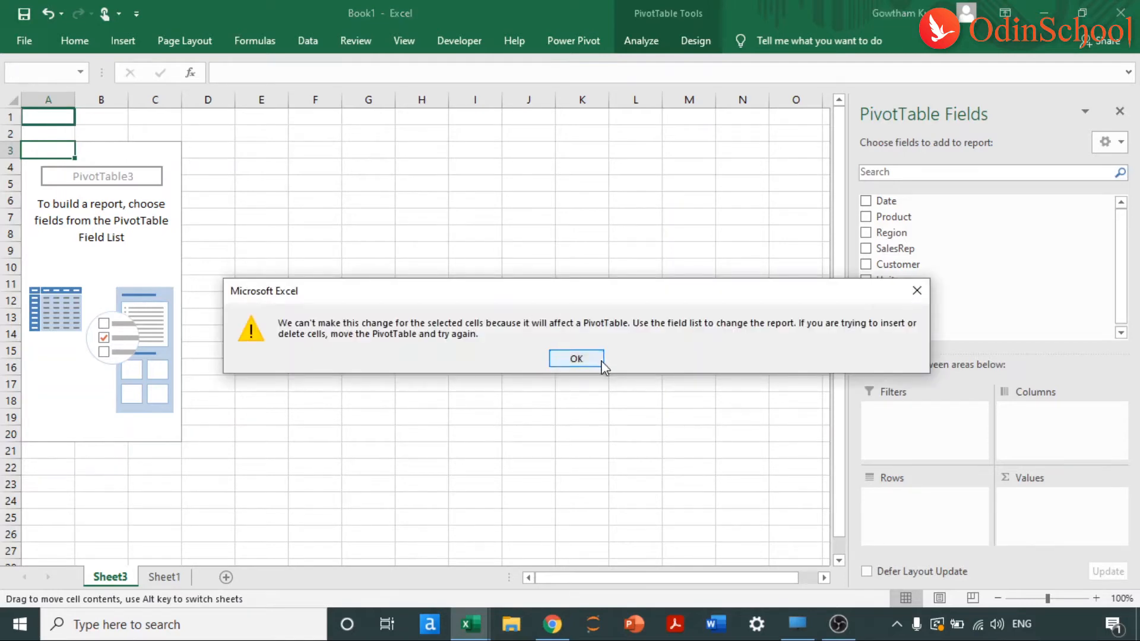
click(574, 359)
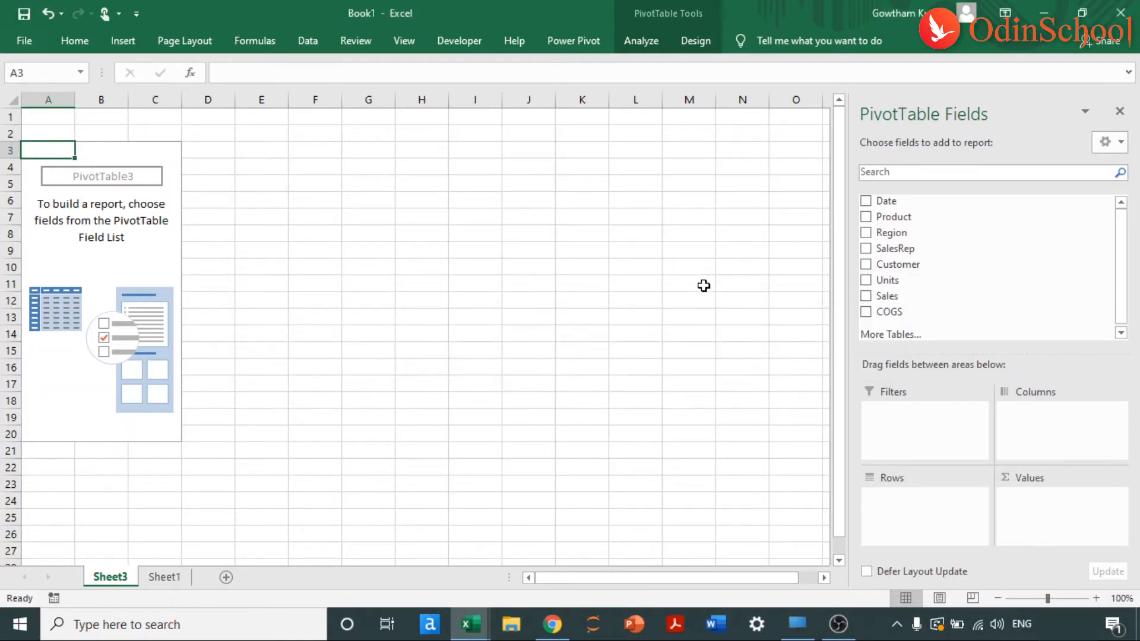
Add Product as the PivotTable's rows and Units, Sales and COGS as summed values.
click(866, 216)
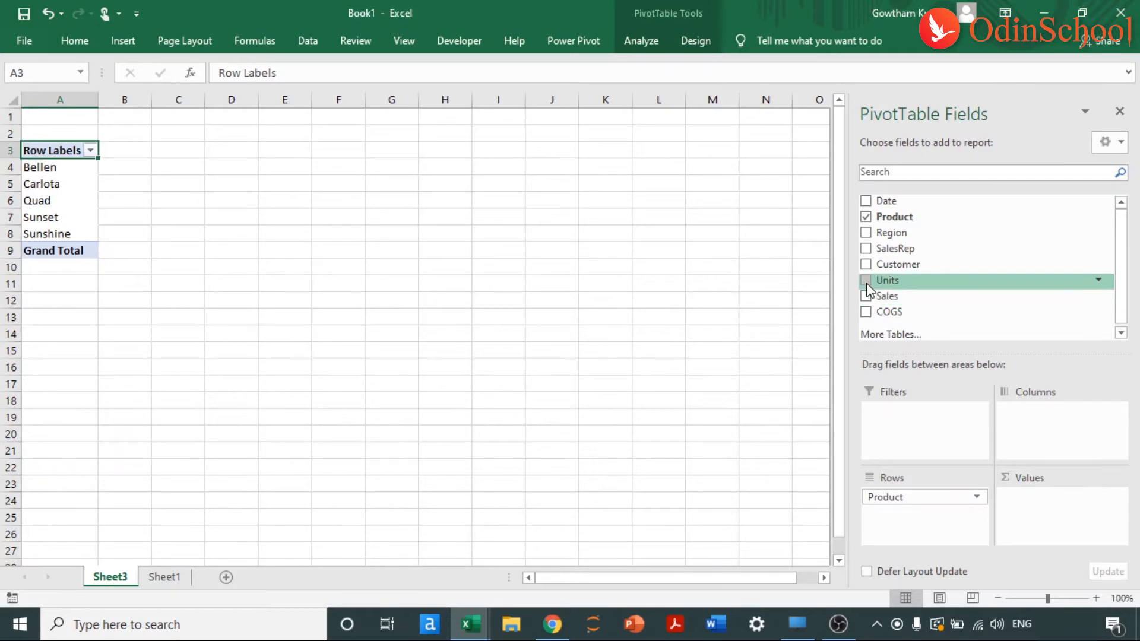
click(867, 279)
click(866, 295)
click(866, 312)
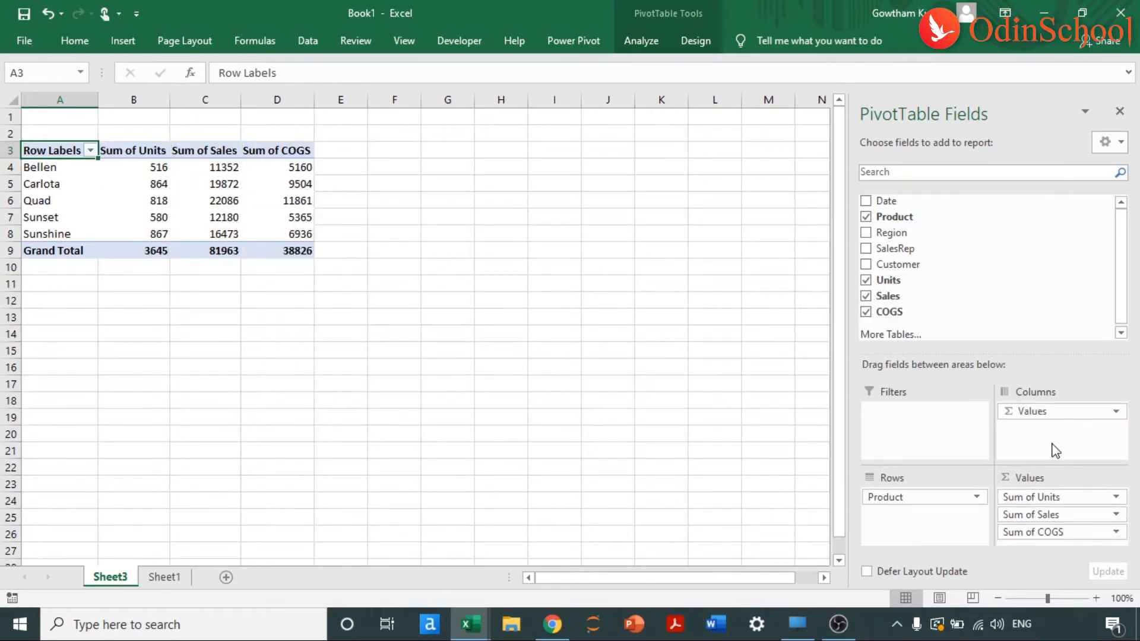
Add Sales a second time to the PivotTable's values and enlarge the field areas to show all value fields.
drag(906, 296, 1042, 538)
click(1121, 526)
drag(1063, 353, 1063, 319)
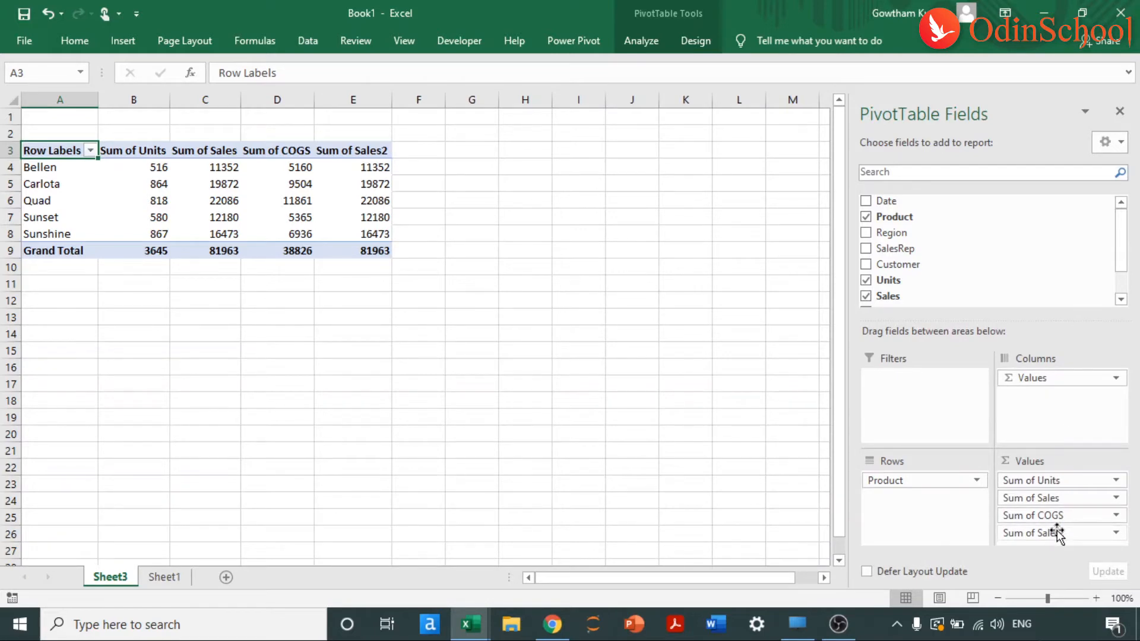
Rename the Sum of Units value field as Total Units Sold.
click(1114, 481)
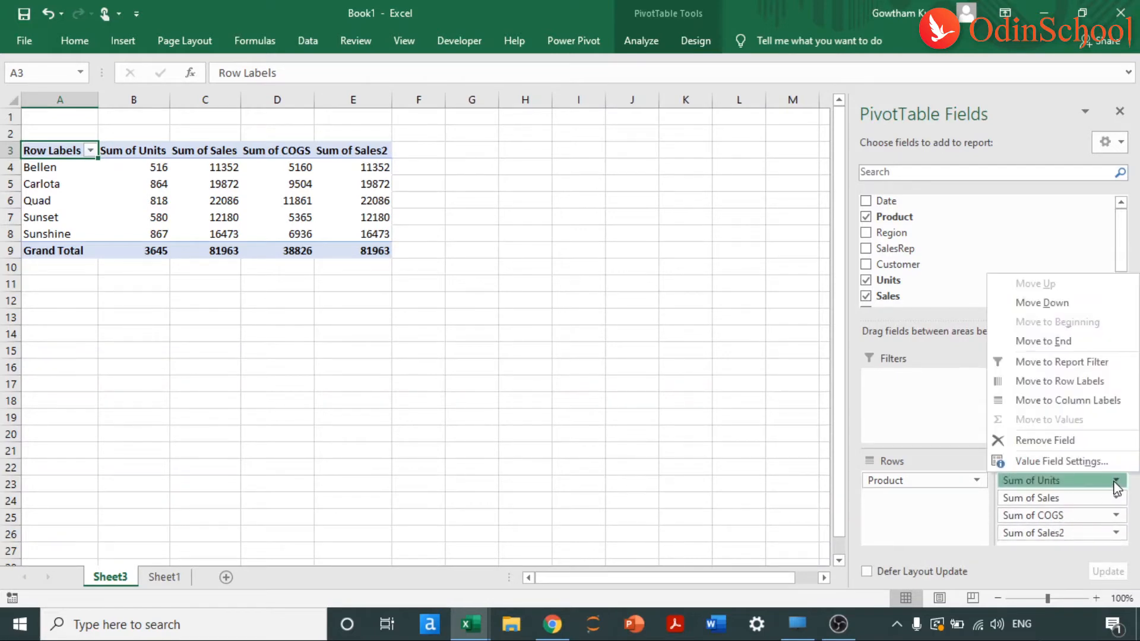
click(1096, 464)
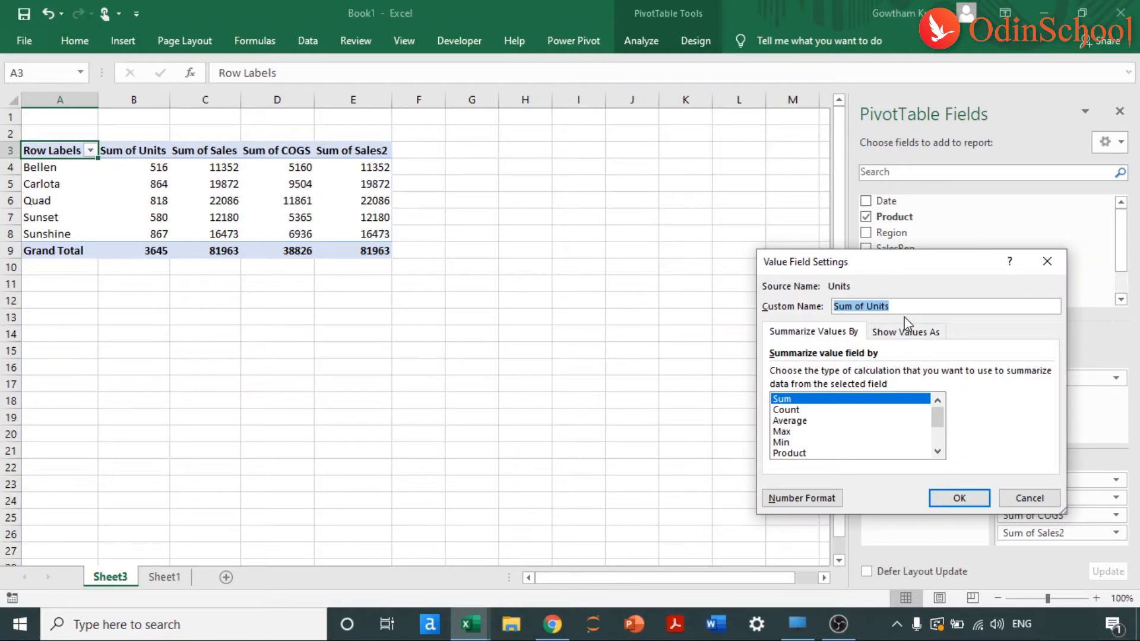
text(Total)
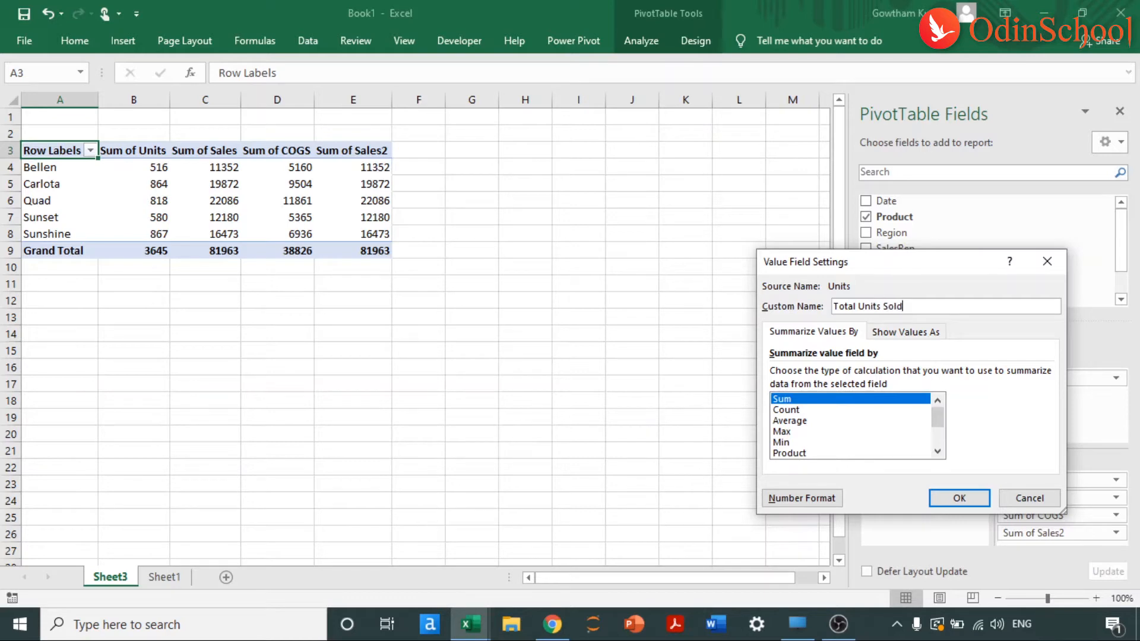
key(Return)
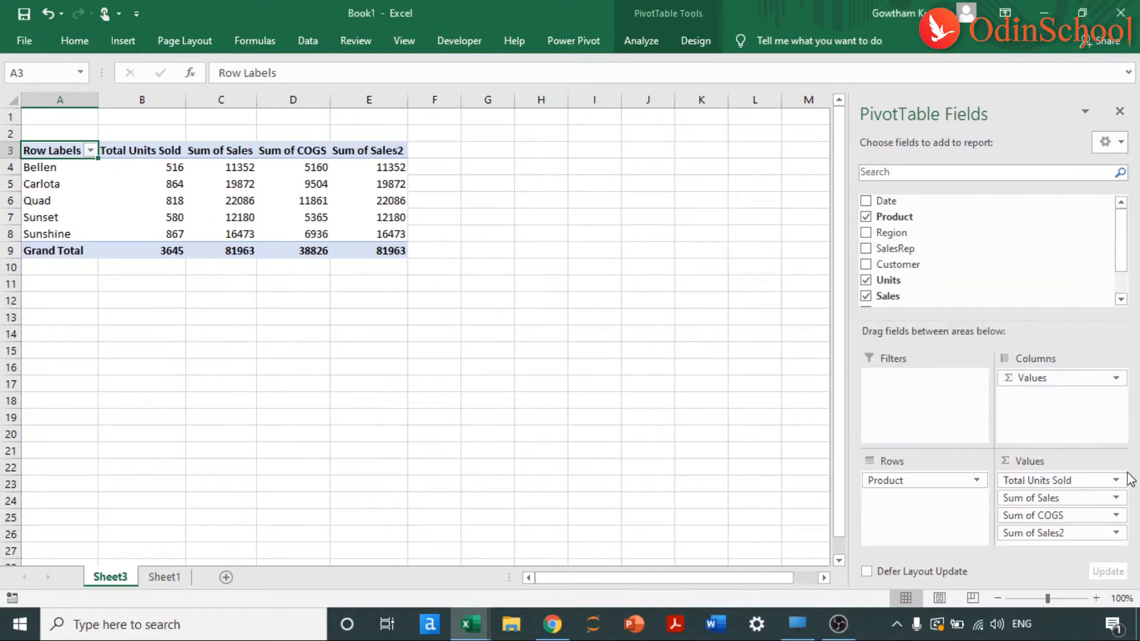
Rename the Sum of Sales value field as Total Sales.
click(1116, 498)
click(1072, 480)
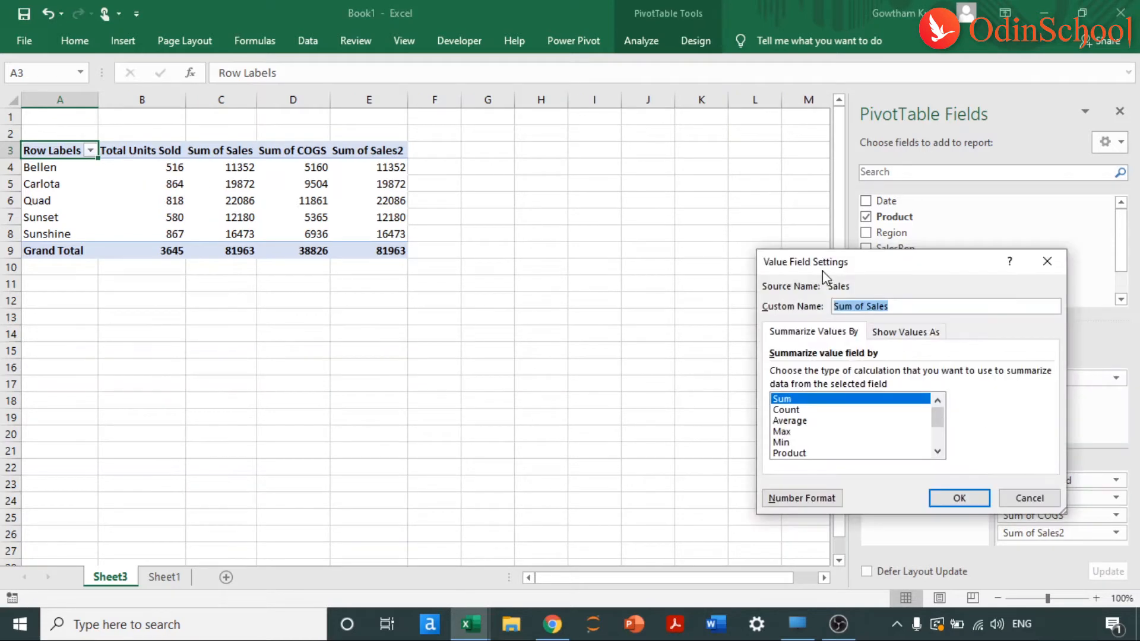
text(TOtal)
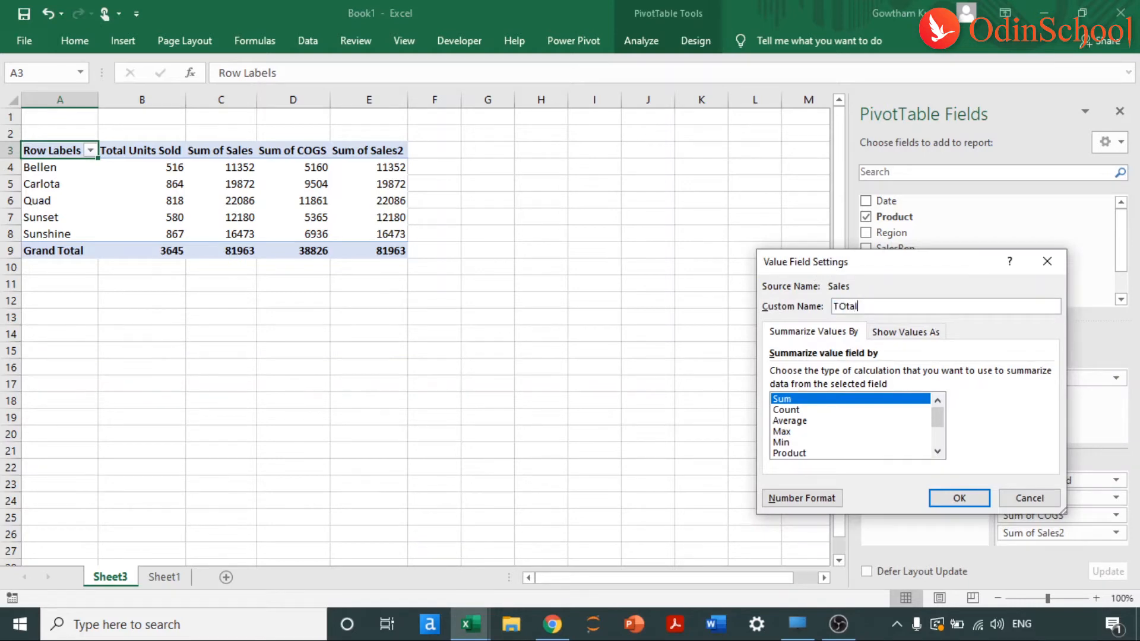
text( Sales)
key(Return)
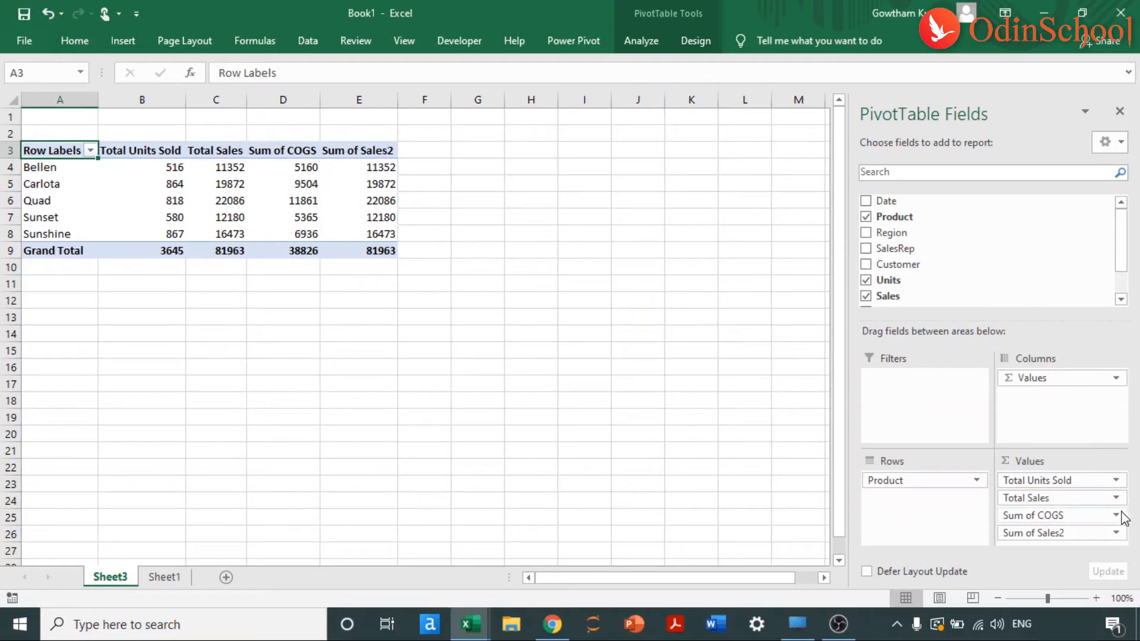
Rename the Sum of COGS value field as Total COGS.
click(1118, 516)
click(1061, 496)
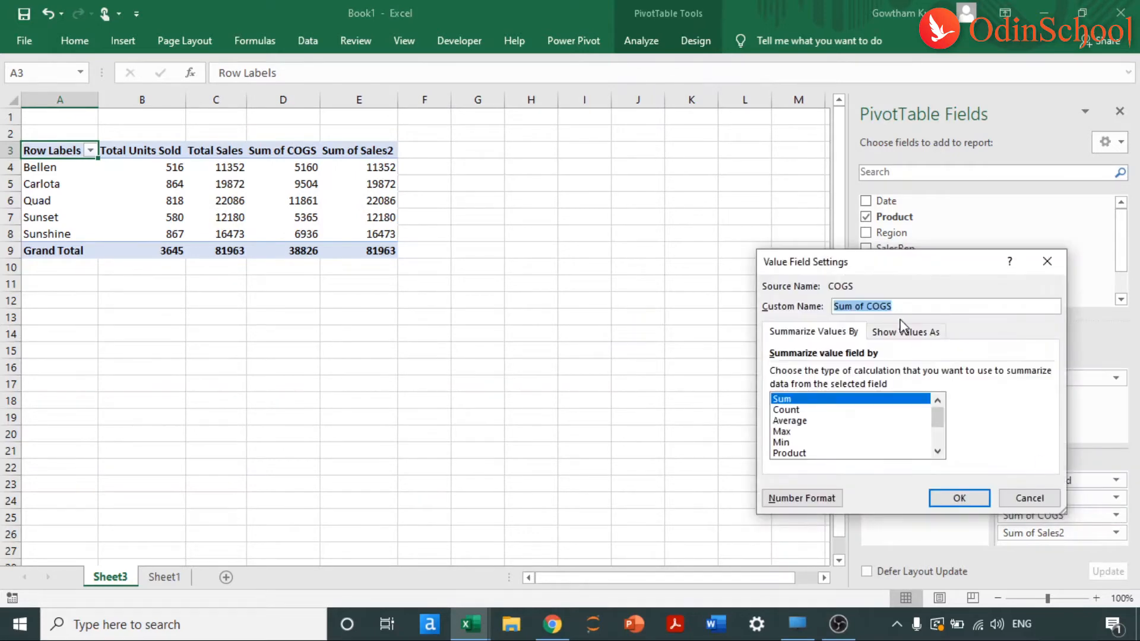
text(Total)
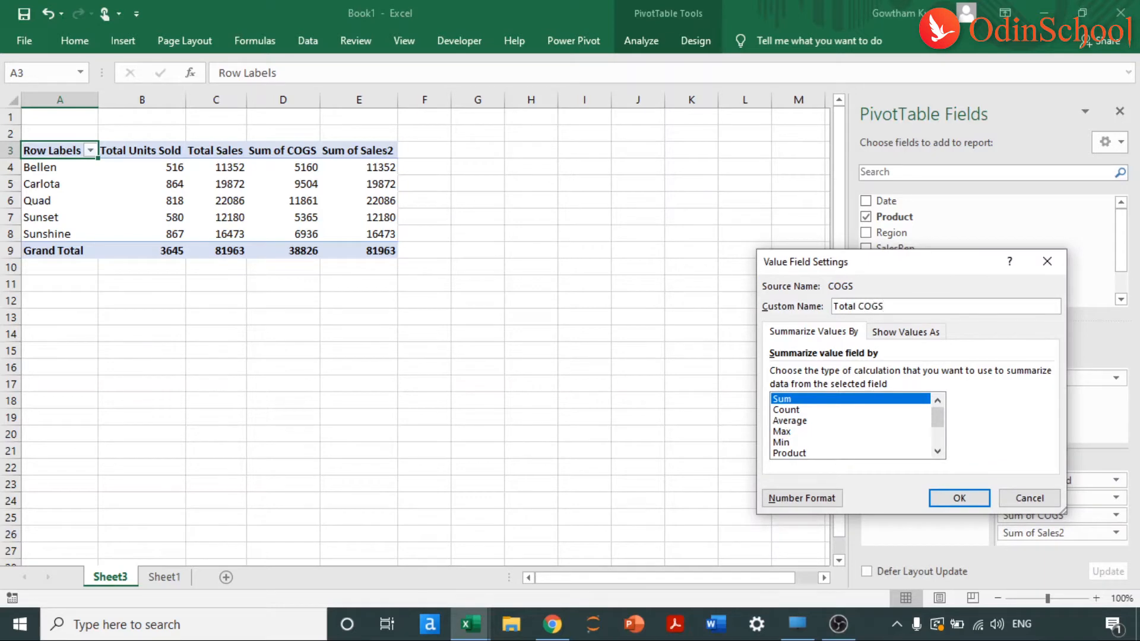
text( COGS)
key(Return)
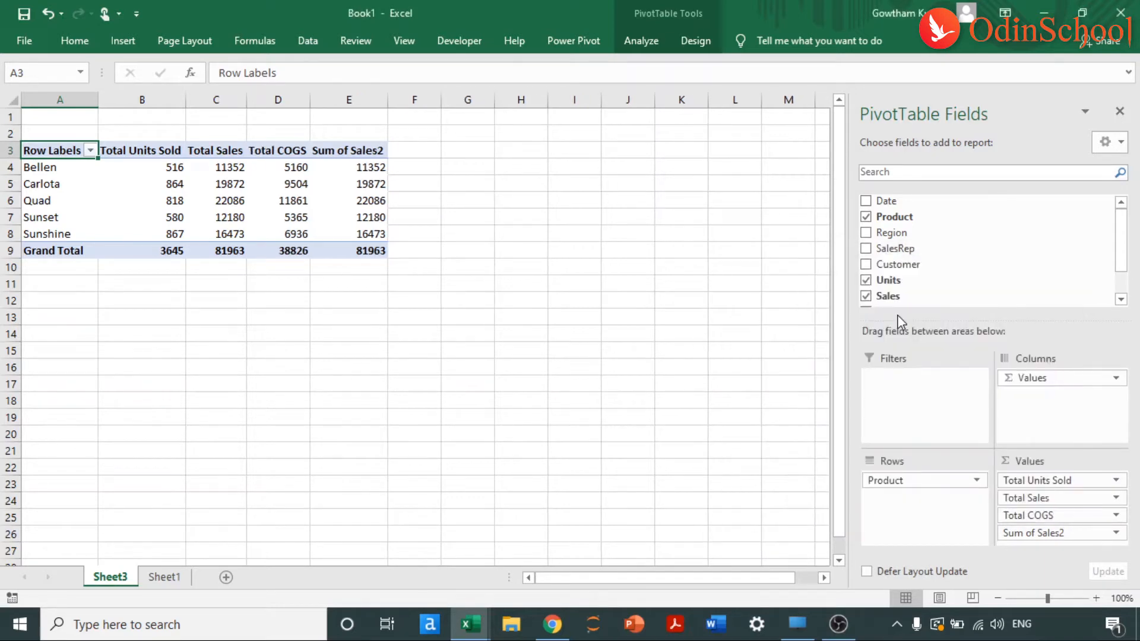
Summarize the second Sales value field by Average and name it Average Sales.
click(1106, 534)
click(1078, 520)
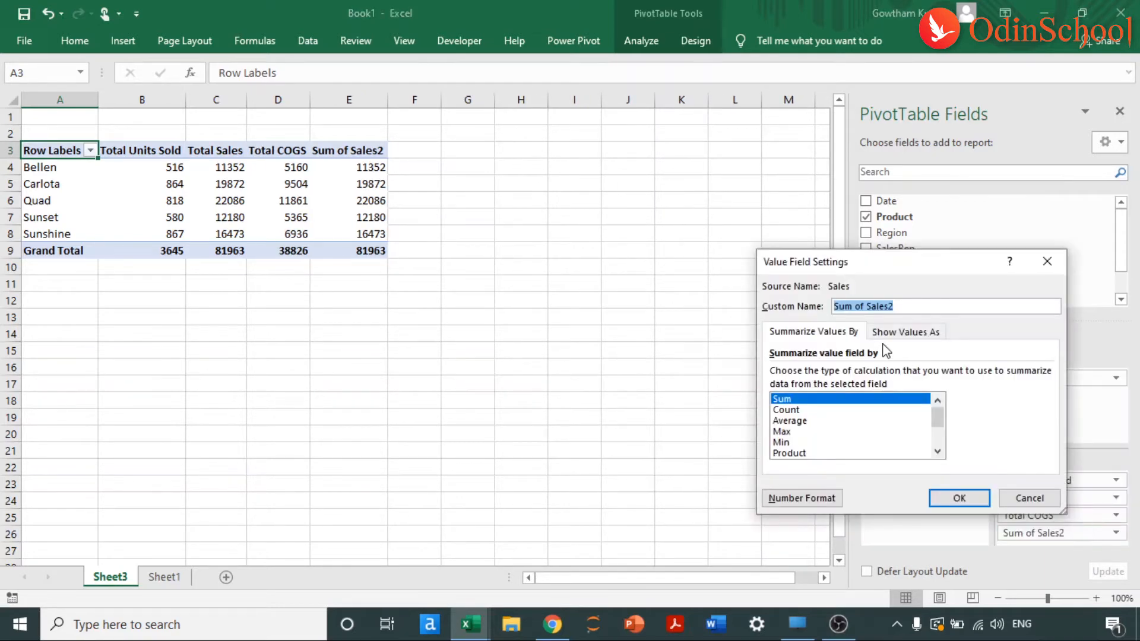
click(782, 421)
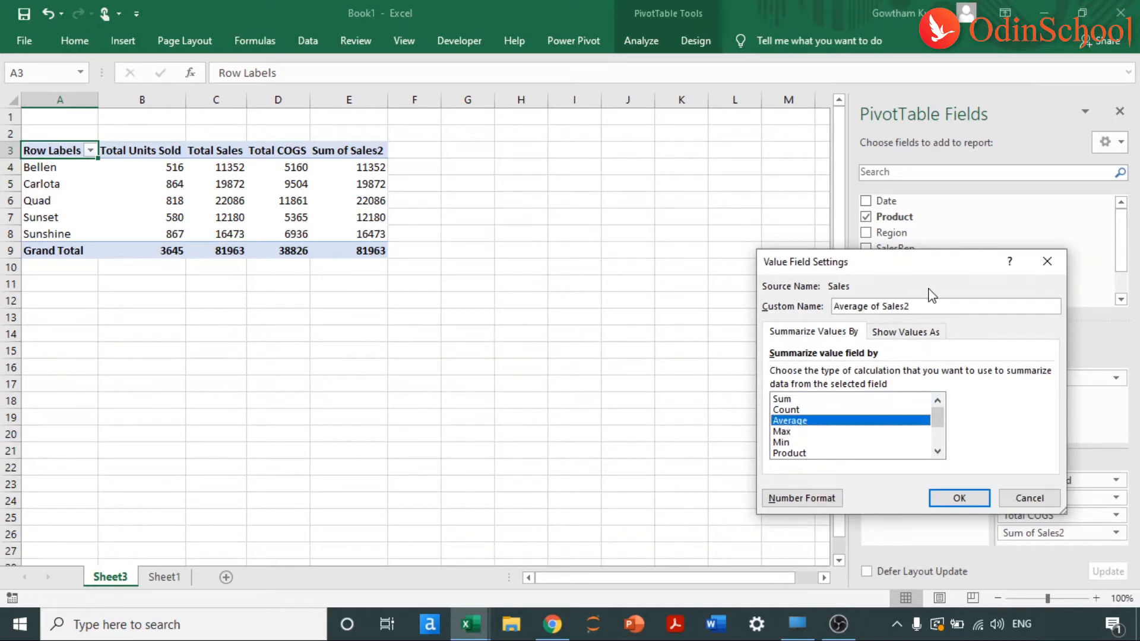
drag(910, 306, 732, 284)
text(A)
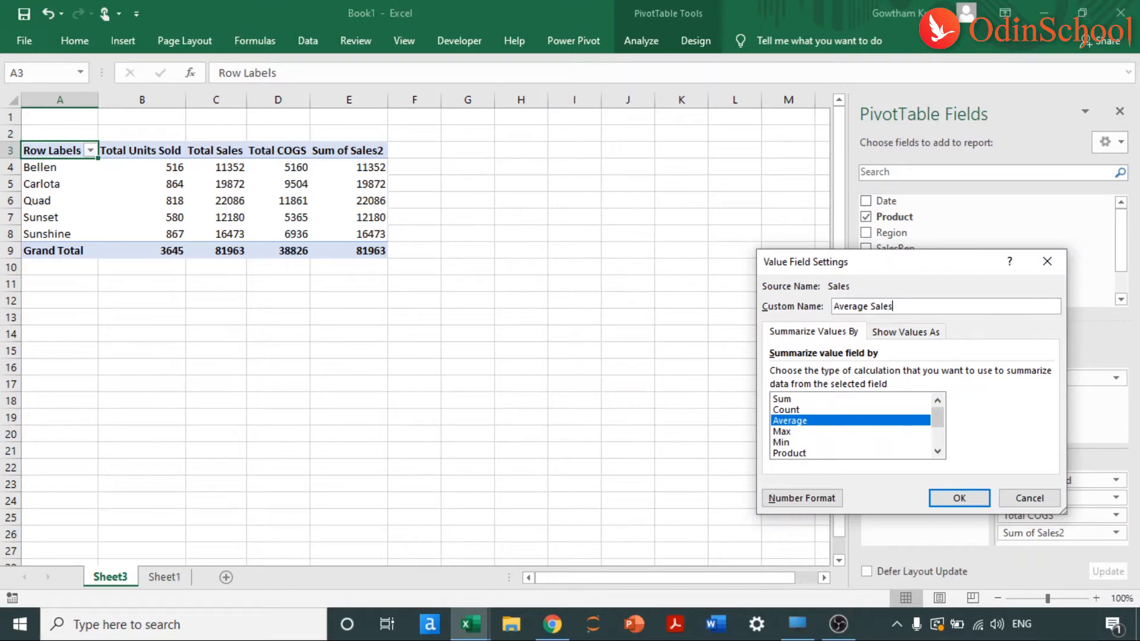
key(Return)
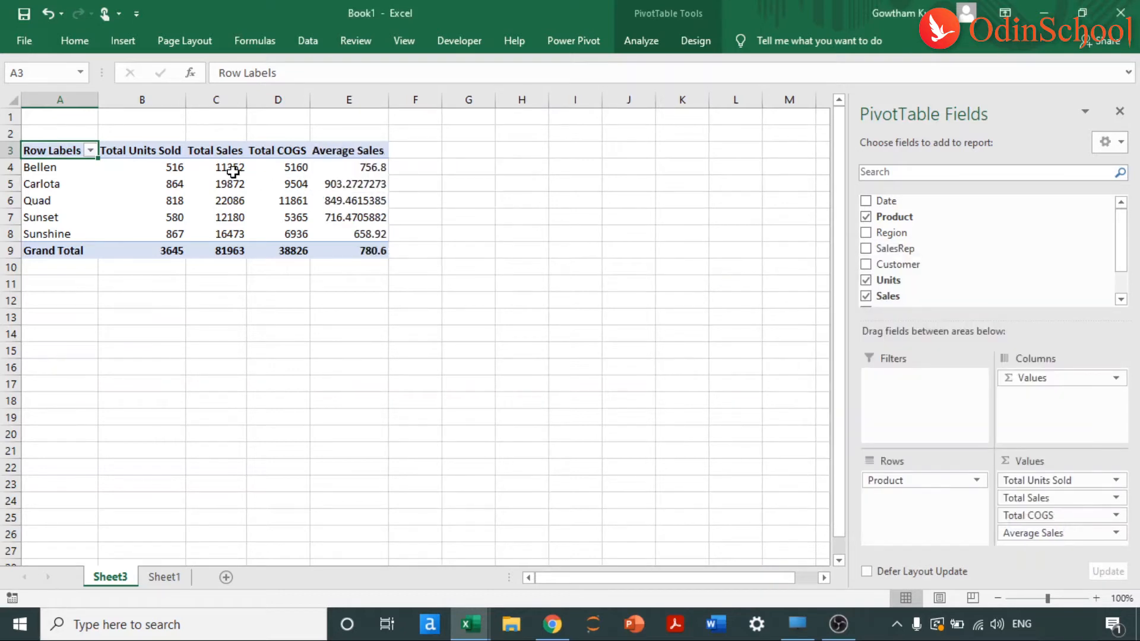
Format the Total Sales, Total COGS and Average Sales values as Currency with the $ English (Australia) symbol.
drag(232, 169, 333, 250)
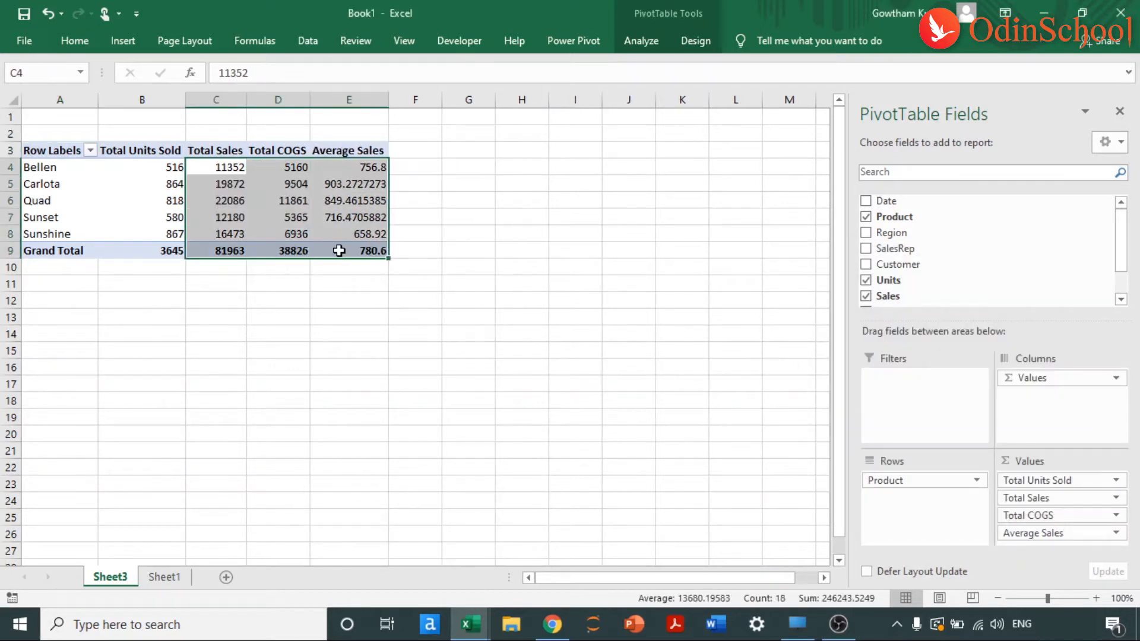
key(ctrl+1)
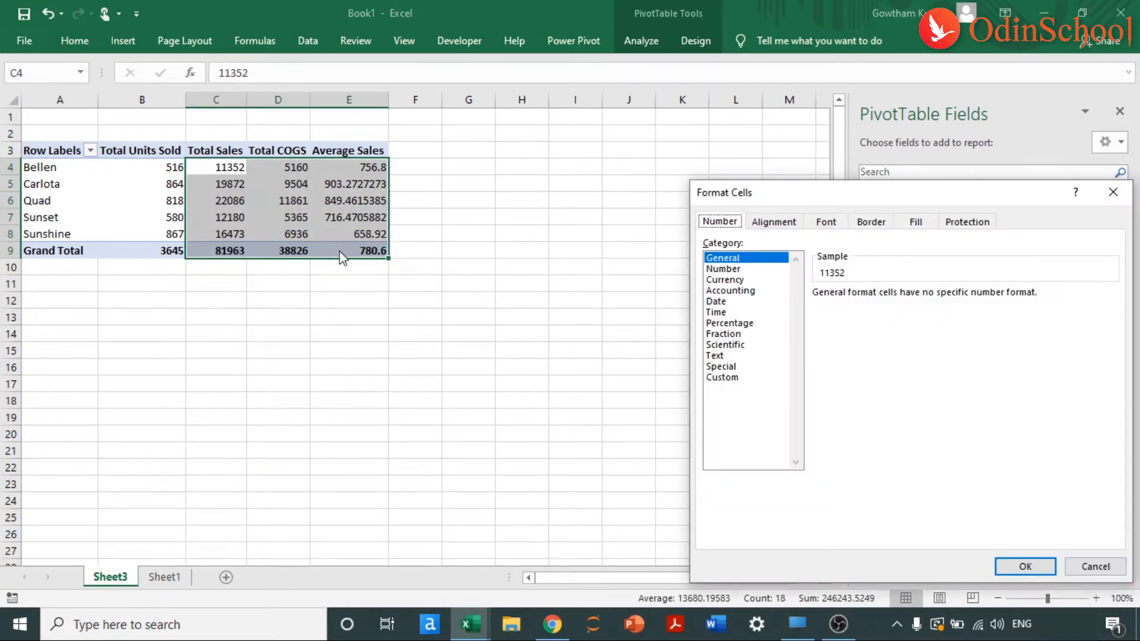
click(725, 280)
click(869, 313)
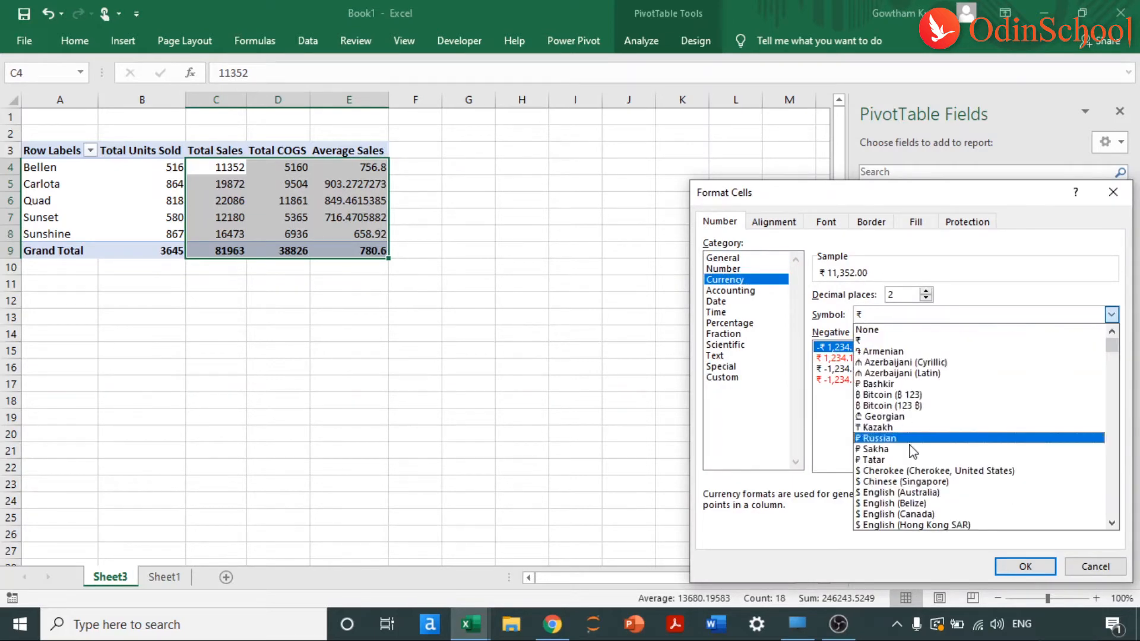
click(890, 496)
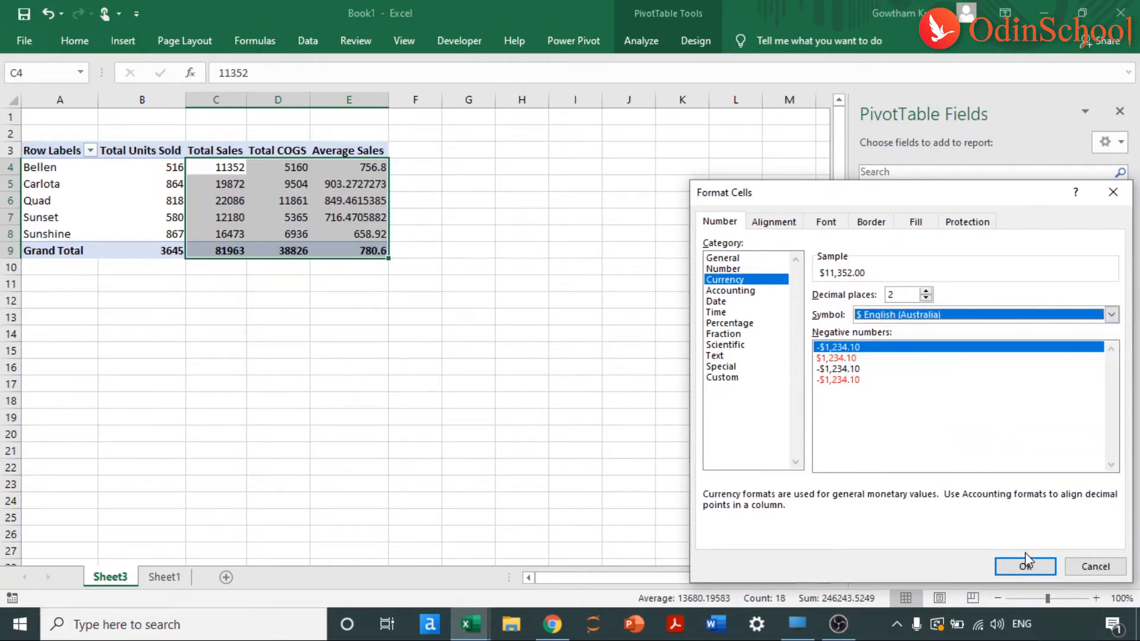
click(1024, 565)
Hide the gridlines on Sheet3.
key(alt+w)
key(v)
key(g)
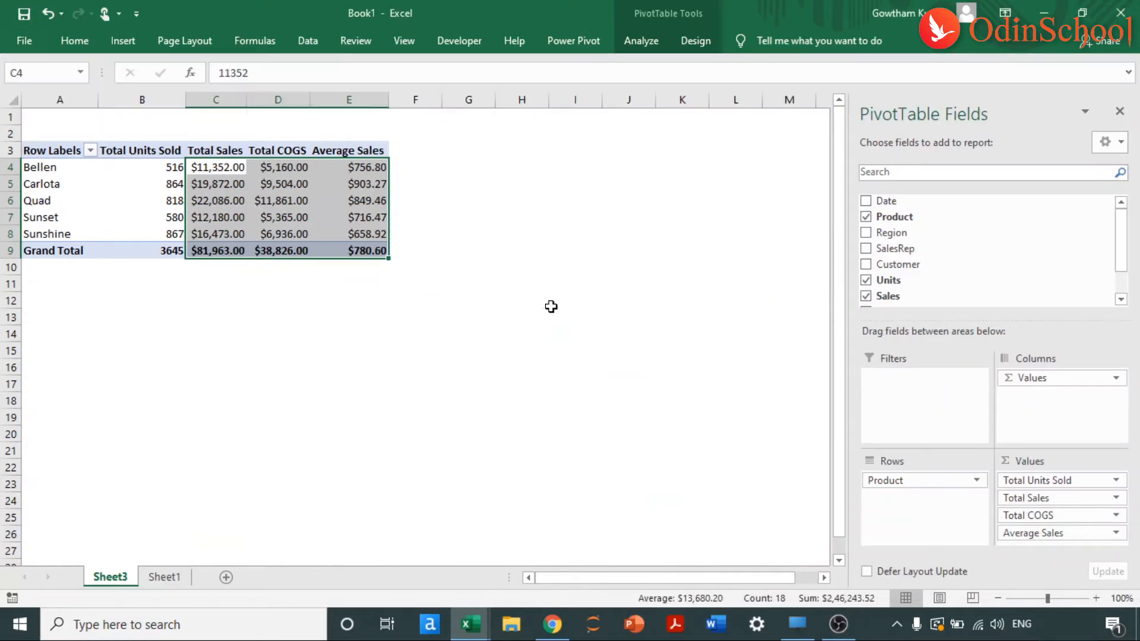
Center-align all cells of the product PivotTable.
key(Up)
key(Left)
key(Left)
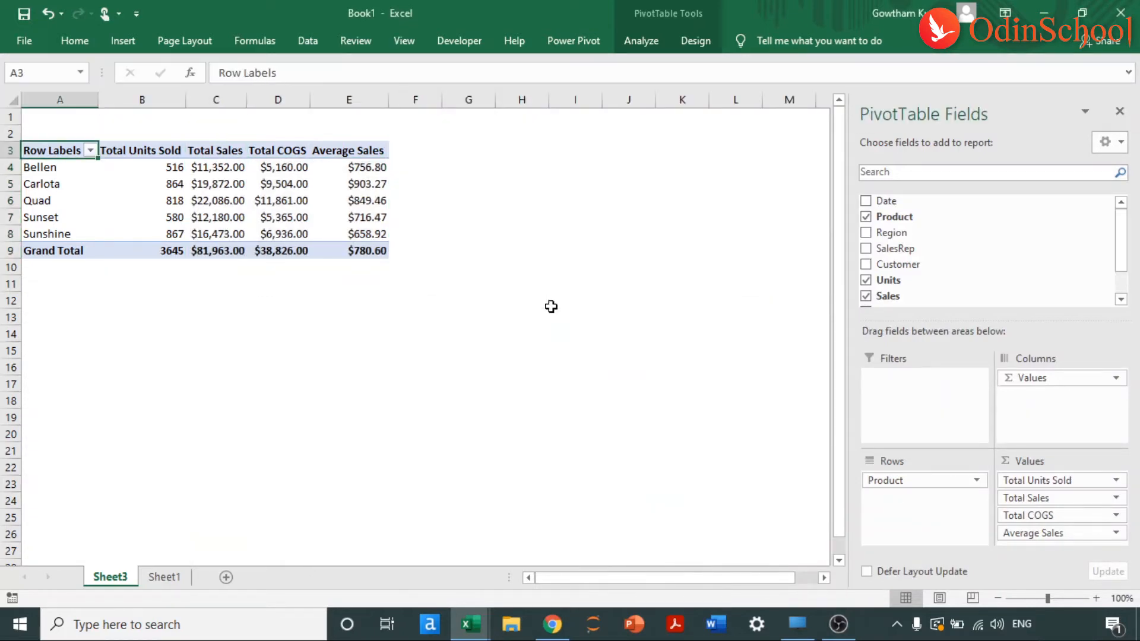
key(ctrl+a)
key(alt+h)
key(a)
key(c)
key(Down)
key(Down)
key(Down)
key(Down)
key(Down)
key(Down)
key(Down)
key(Down)
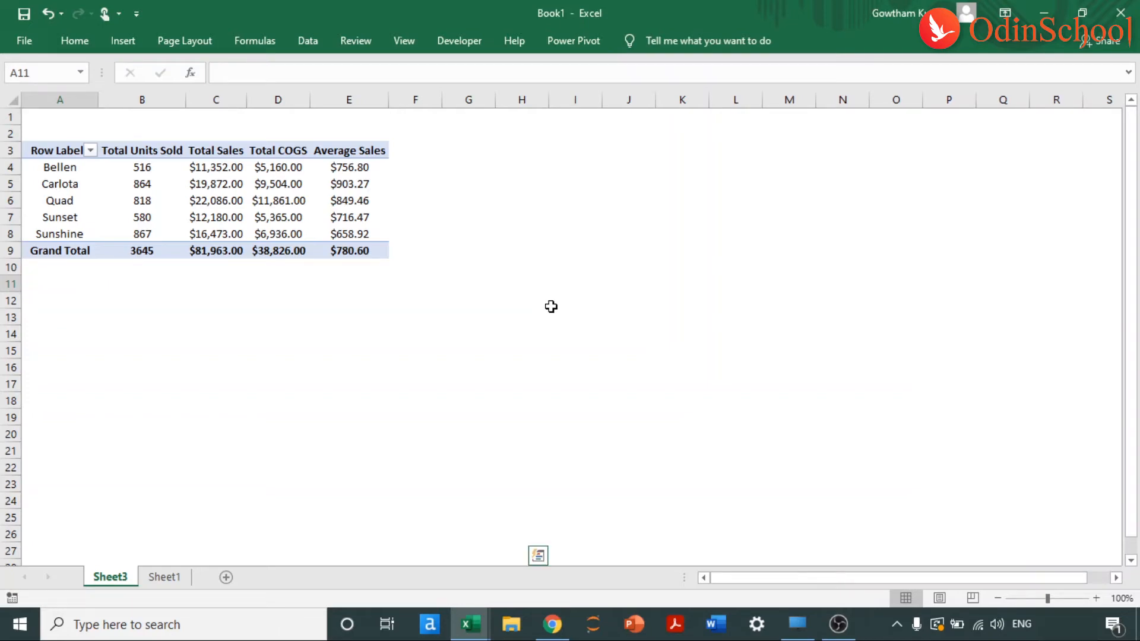
key(ctrl+Page_Down)
key(alt+n+v)
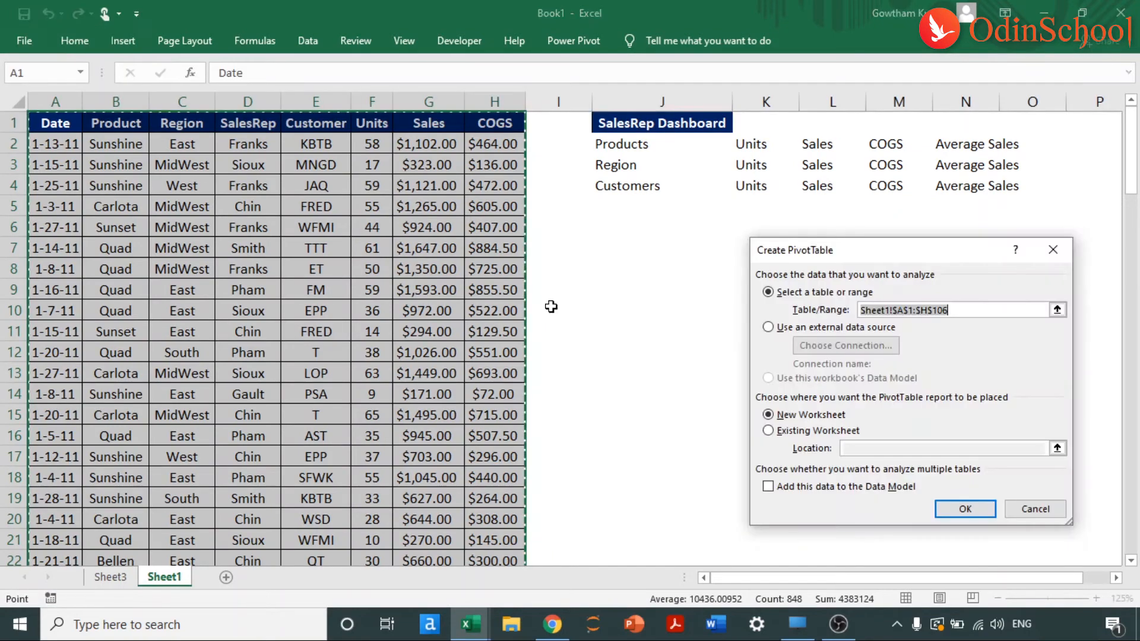
key(Return)
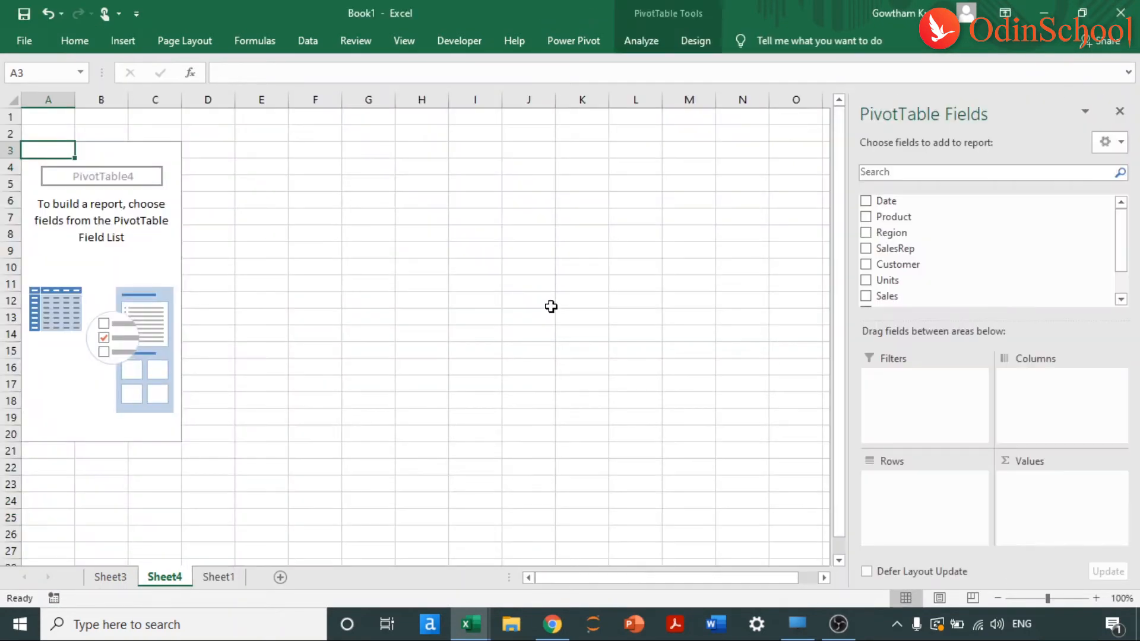
key(ctrl+z)
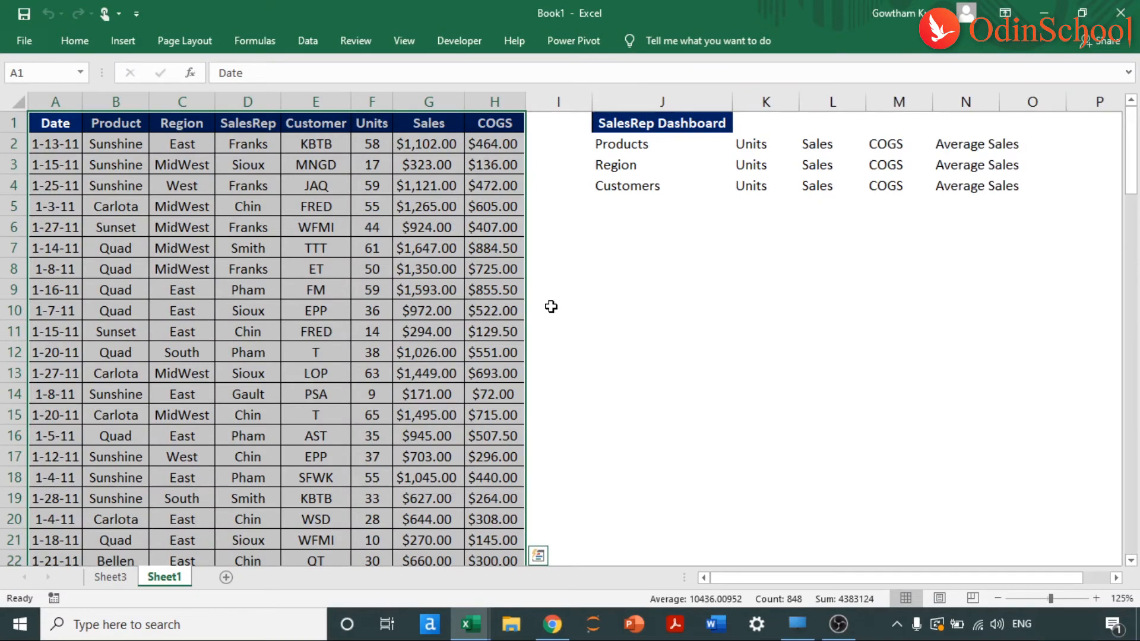
Create a PivotTable from Sheet1 range A1:H106, placed on the existing Sheet3 at cell A13.
key(alt+n+v)
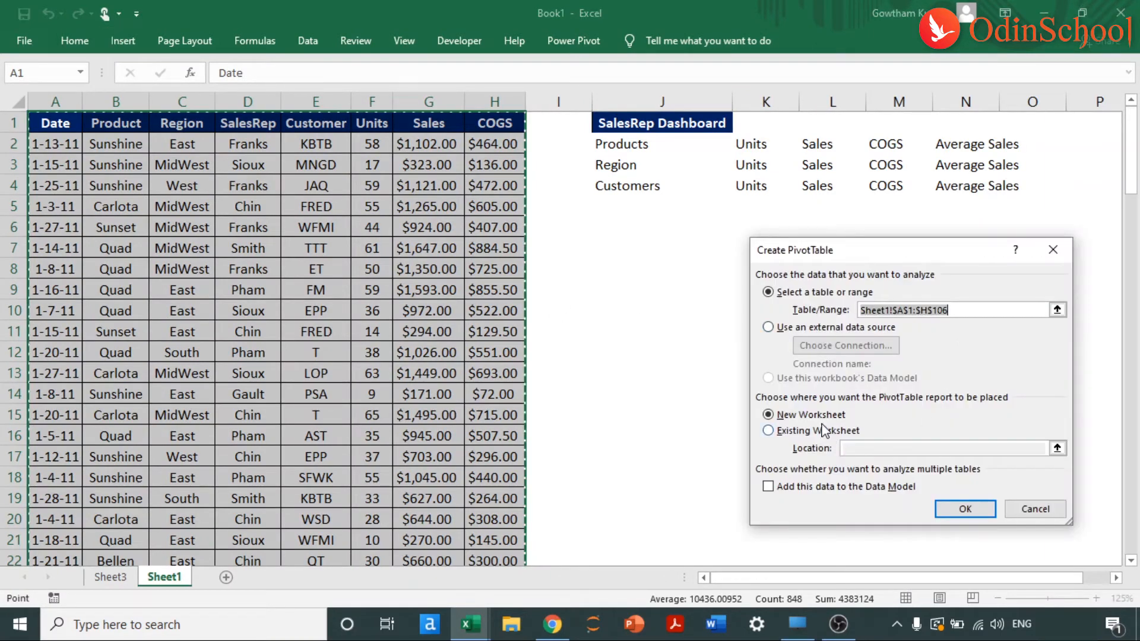
click(823, 433)
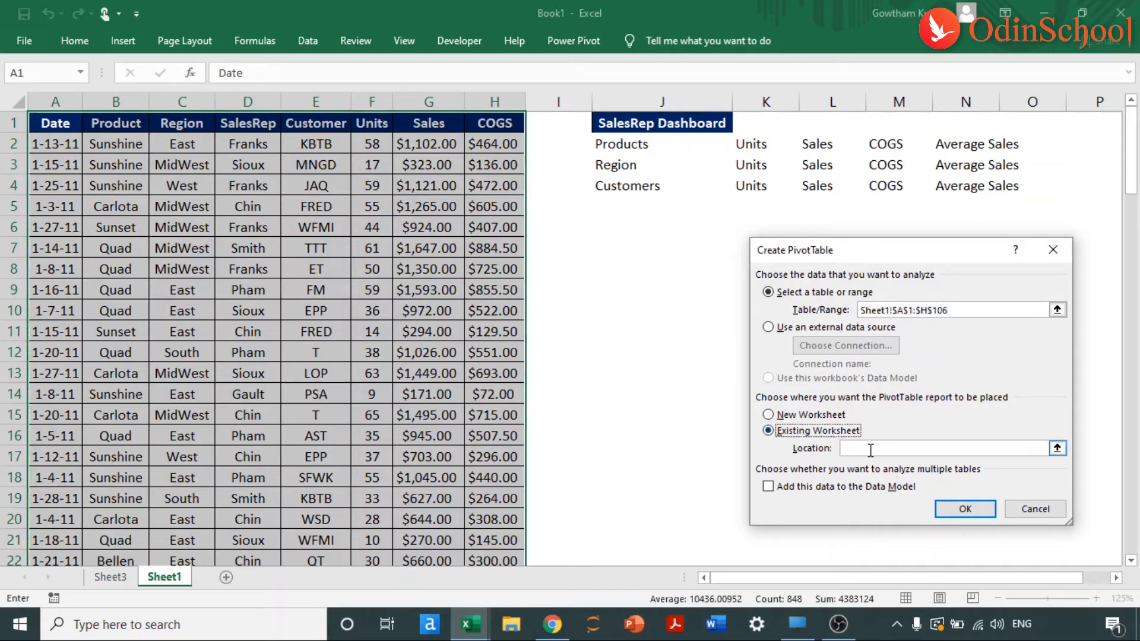
click(110, 579)
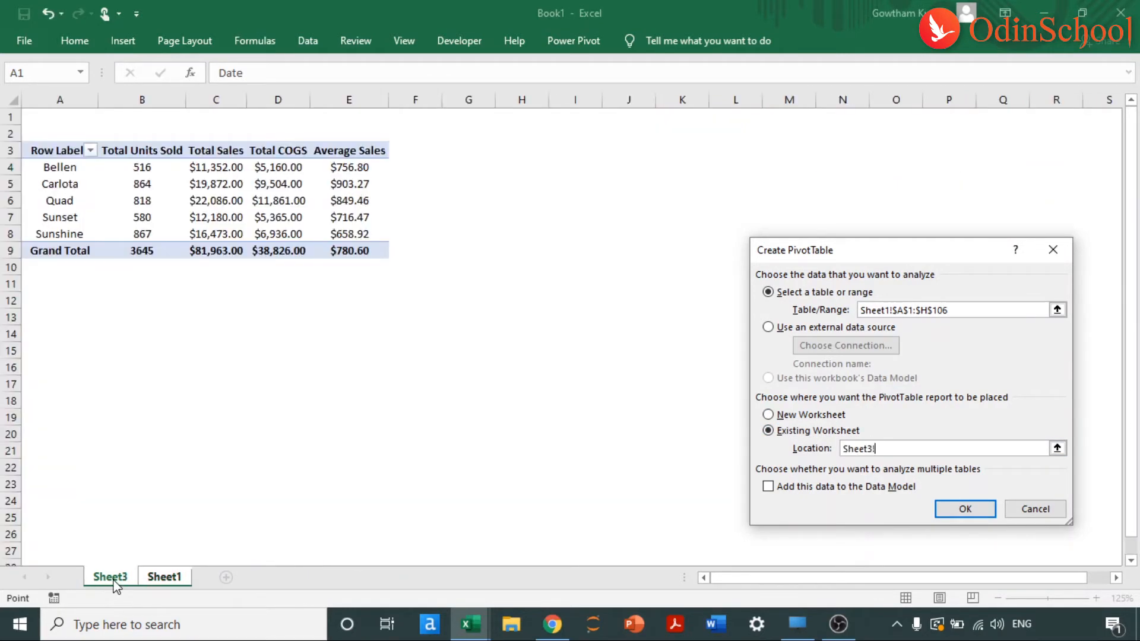
click(41, 316)
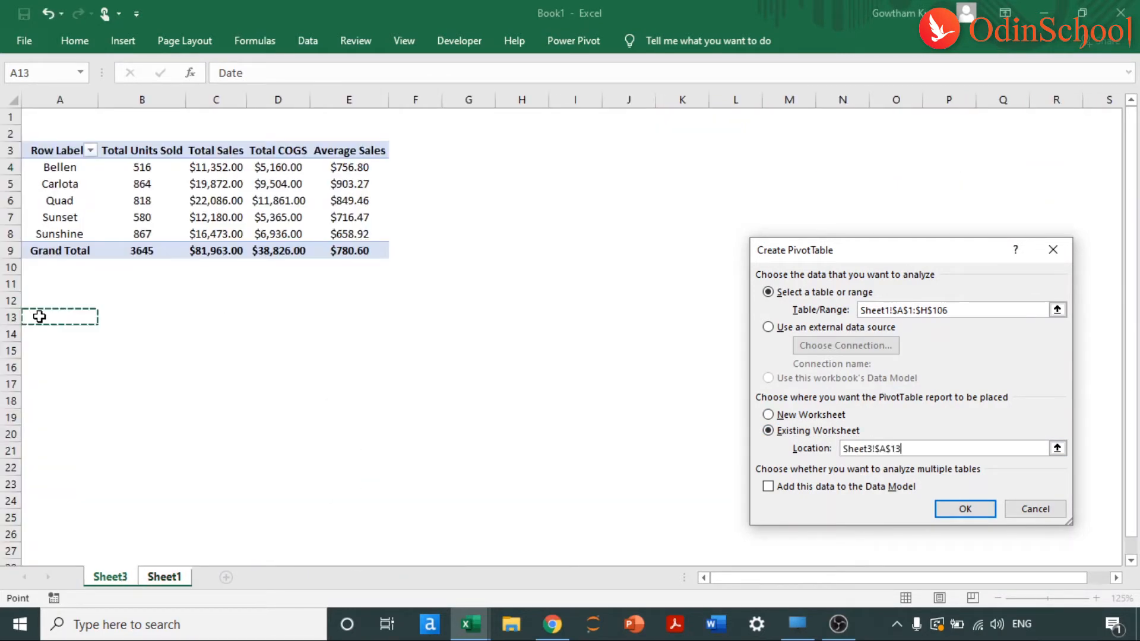
click(965, 509)
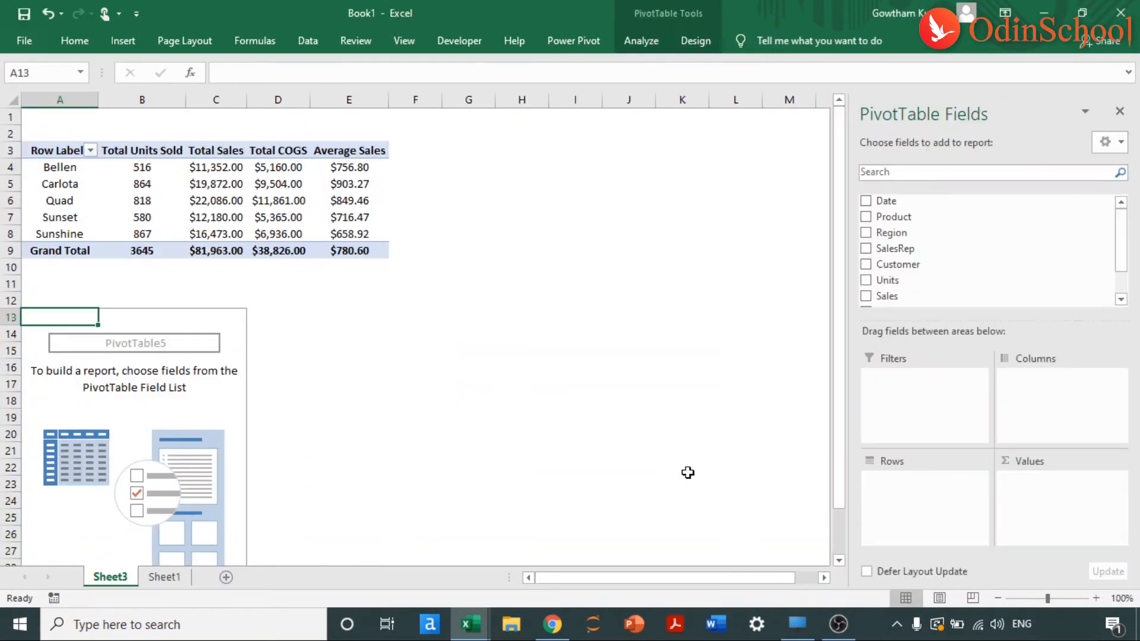
Add Region as the new PivotTable's rows and Units, Sales, COGS and a second Sales field as summed values.
click(866, 232)
click(865, 280)
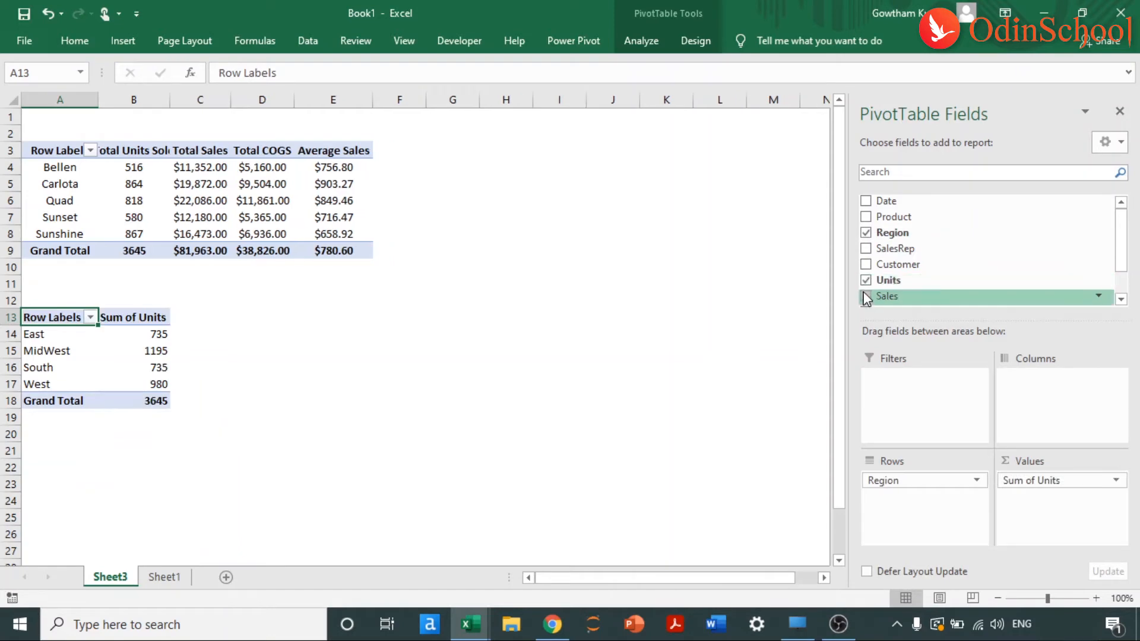
click(865, 296)
scroll(868, 291, down, 1)
click(866, 277)
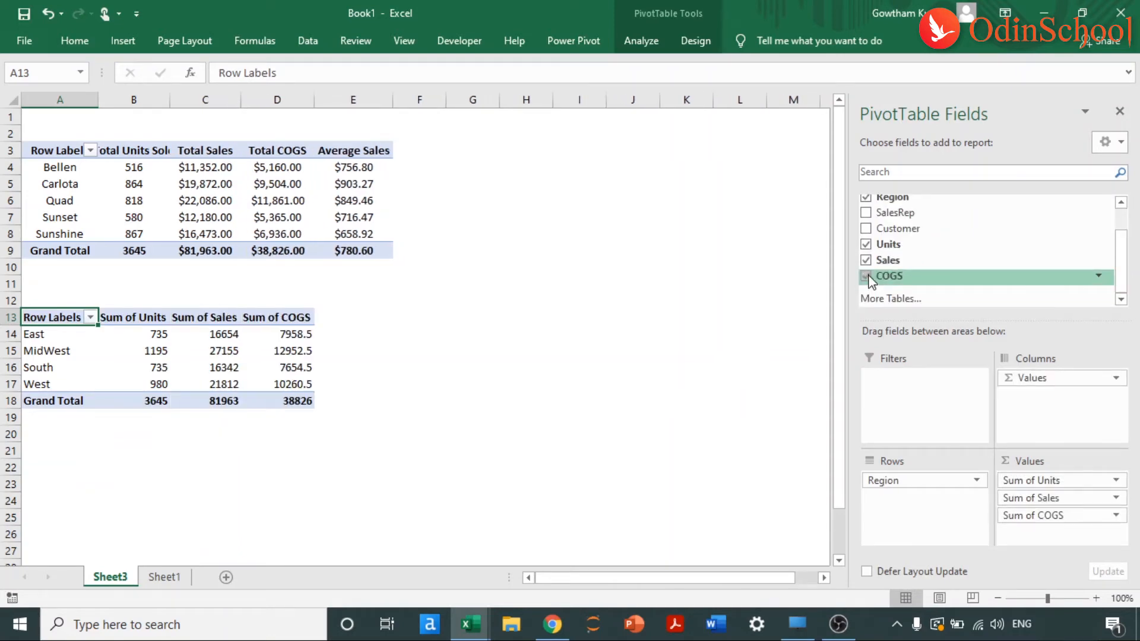
drag(916, 260, 1064, 539)
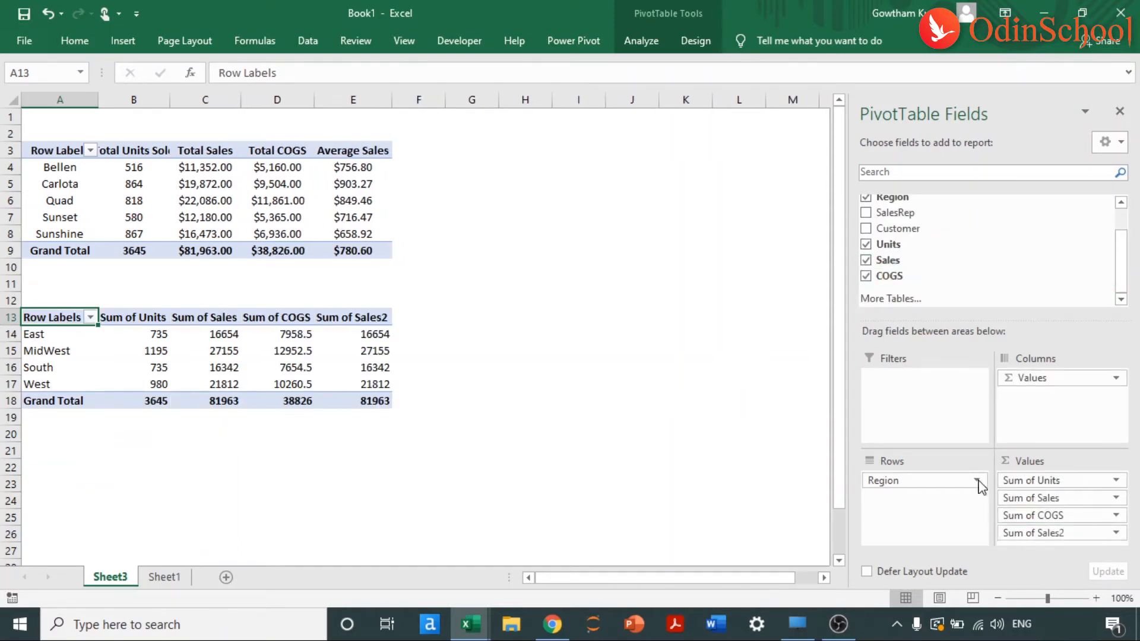
Rename the region PivotTable's Sum of Units value field as Total Units.
click(1116, 482)
click(1045, 453)
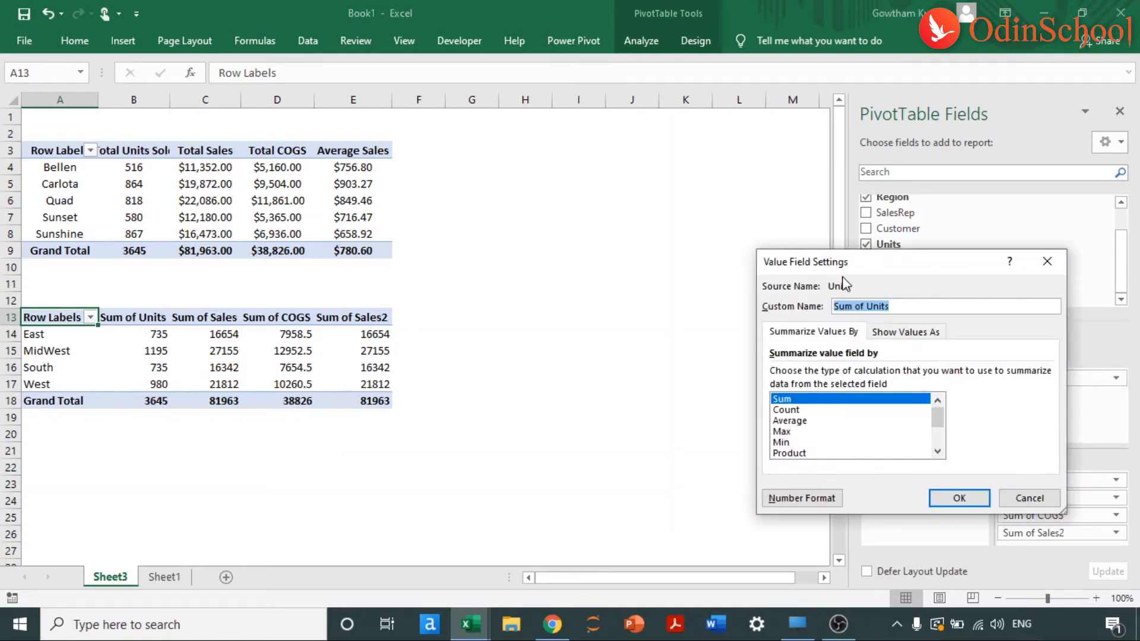
text(Total)
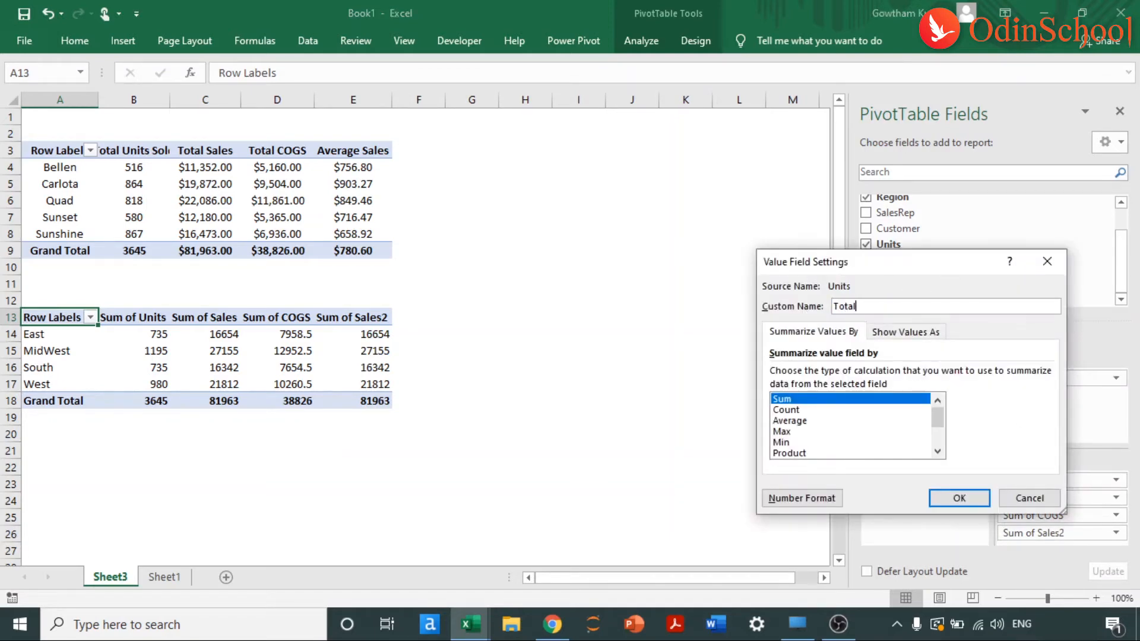
key(Return)
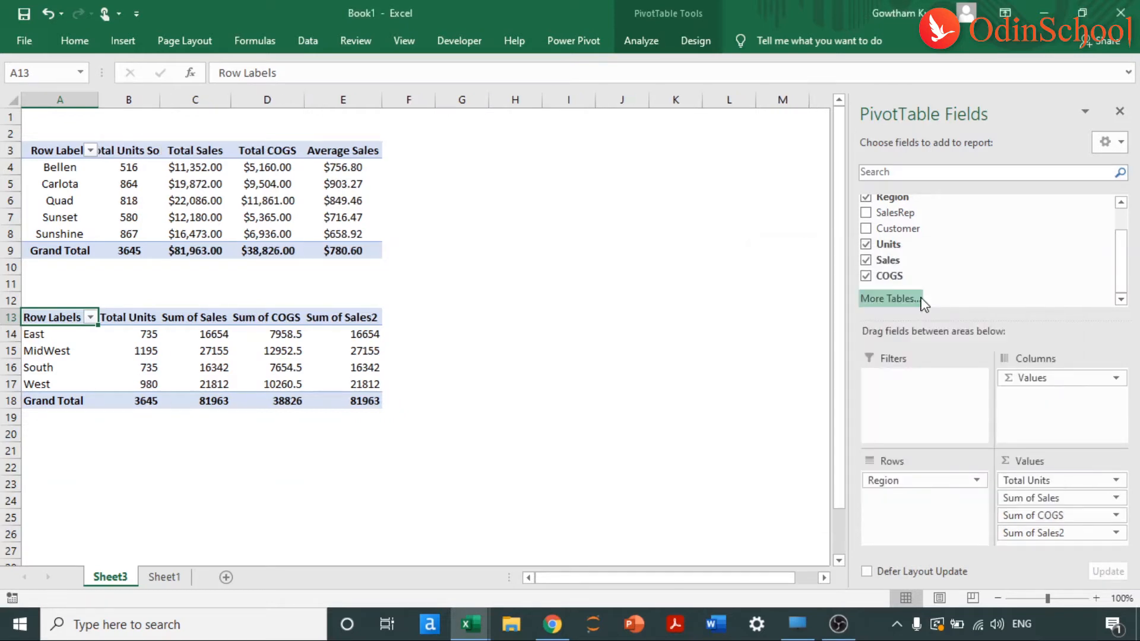
Rename the product PivotTable's Total Units Sold value field as Total Units and reselect the region PivotTable.
click(146, 154)
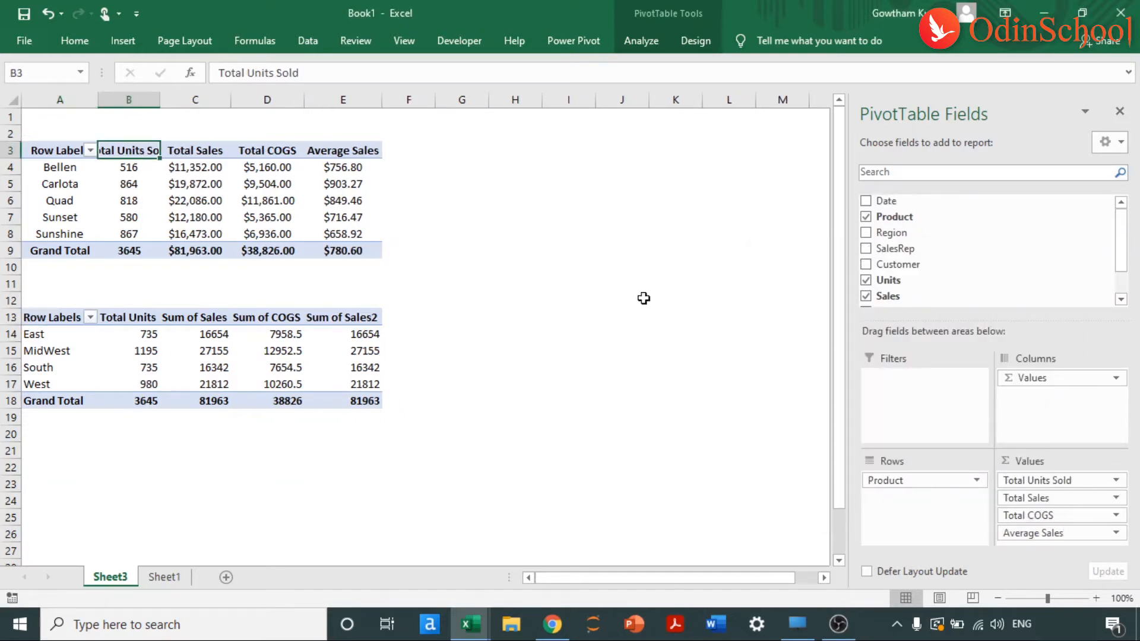
click(1113, 482)
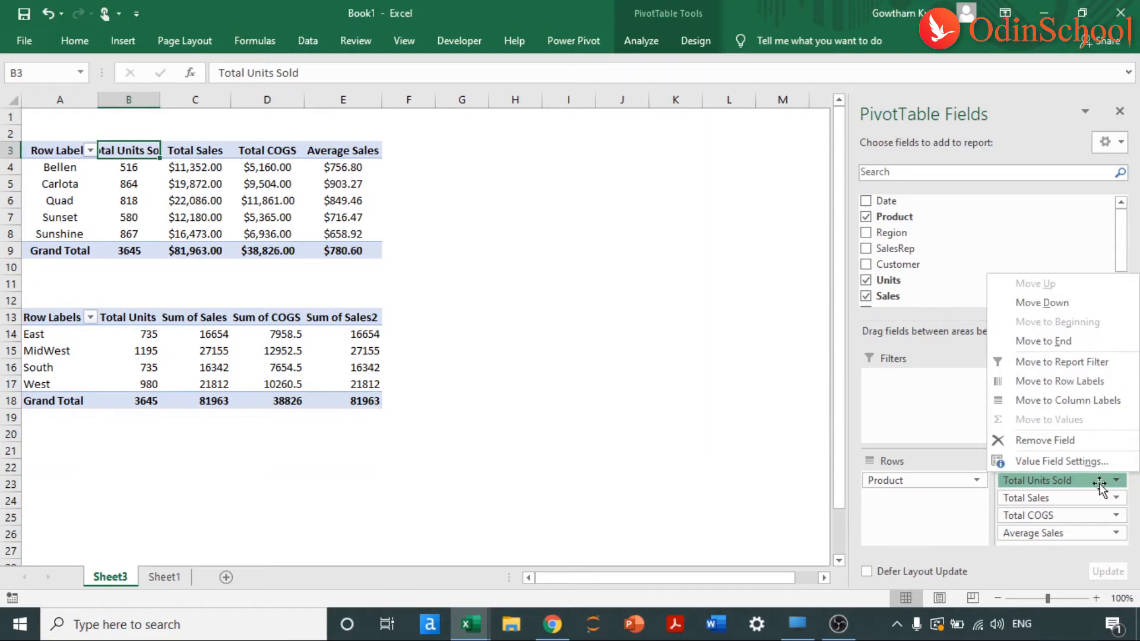
click(1050, 456)
key(Right)
key(ctrl+shift+Left)
key(BackSpace)
key(Return)
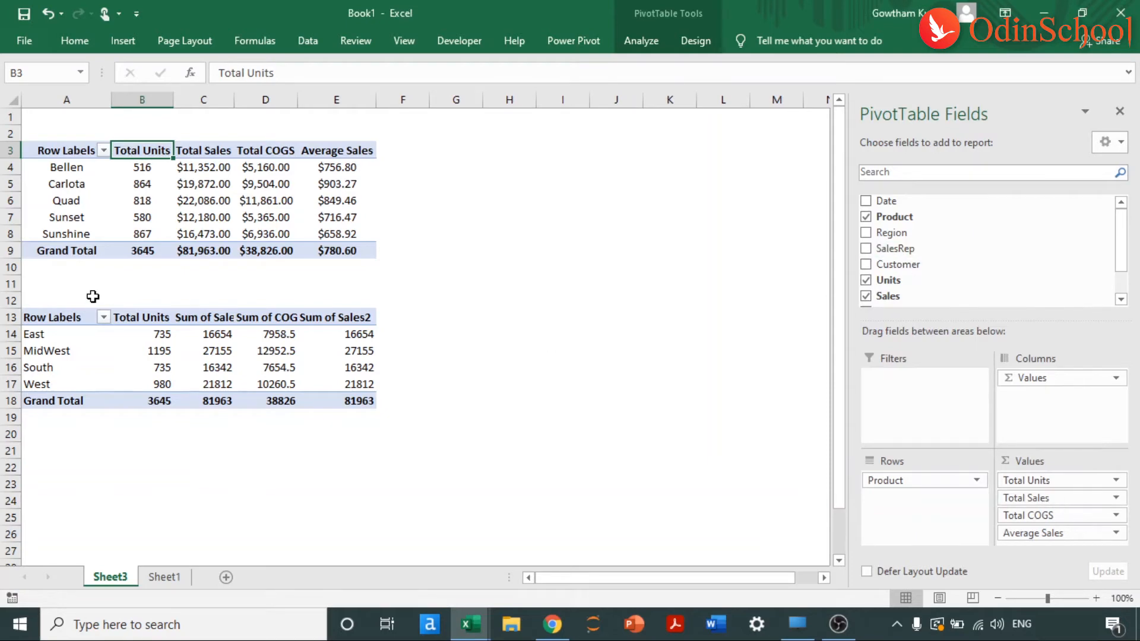
click(77, 317)
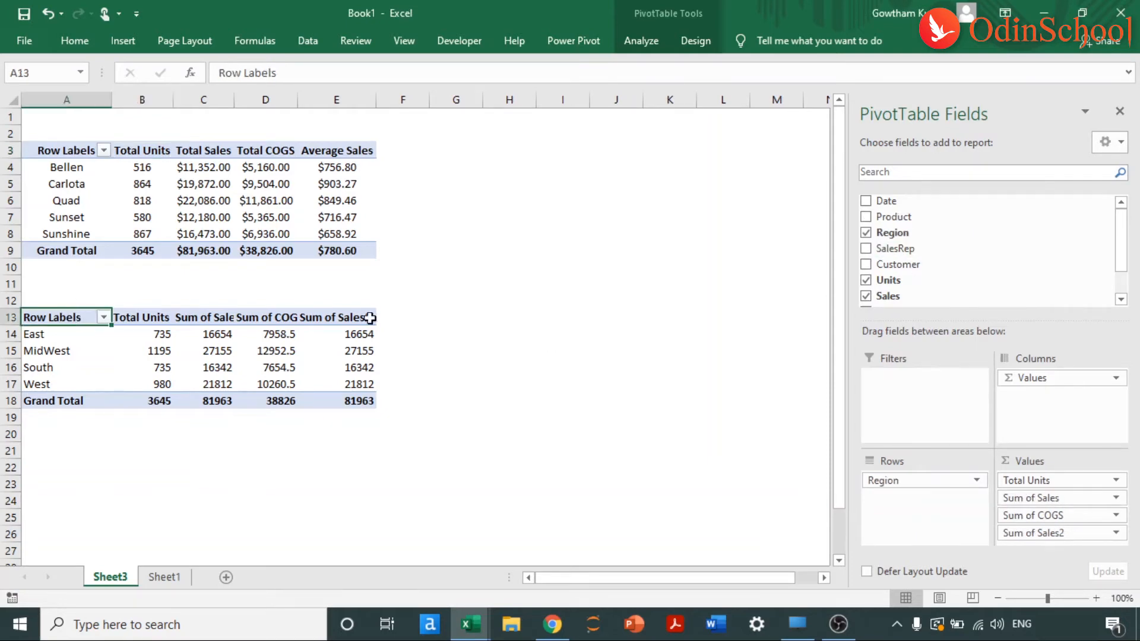
Rename the region PivotTable's Sum of Sales value field as Total Sales.
click(1114, 497)
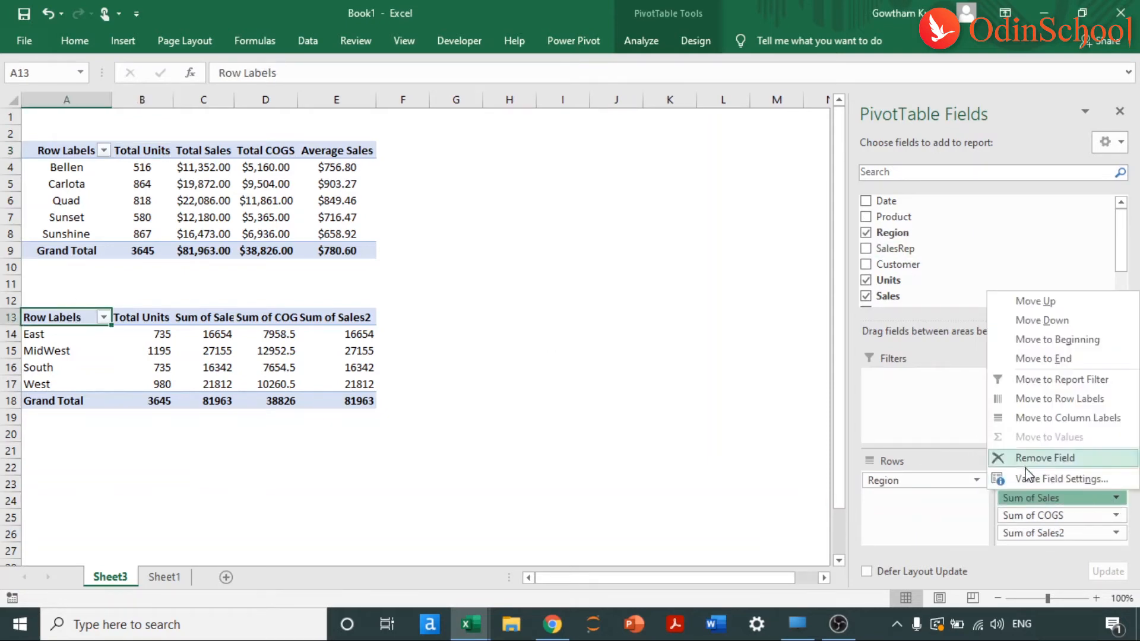
click(1034, 477)
text(To)
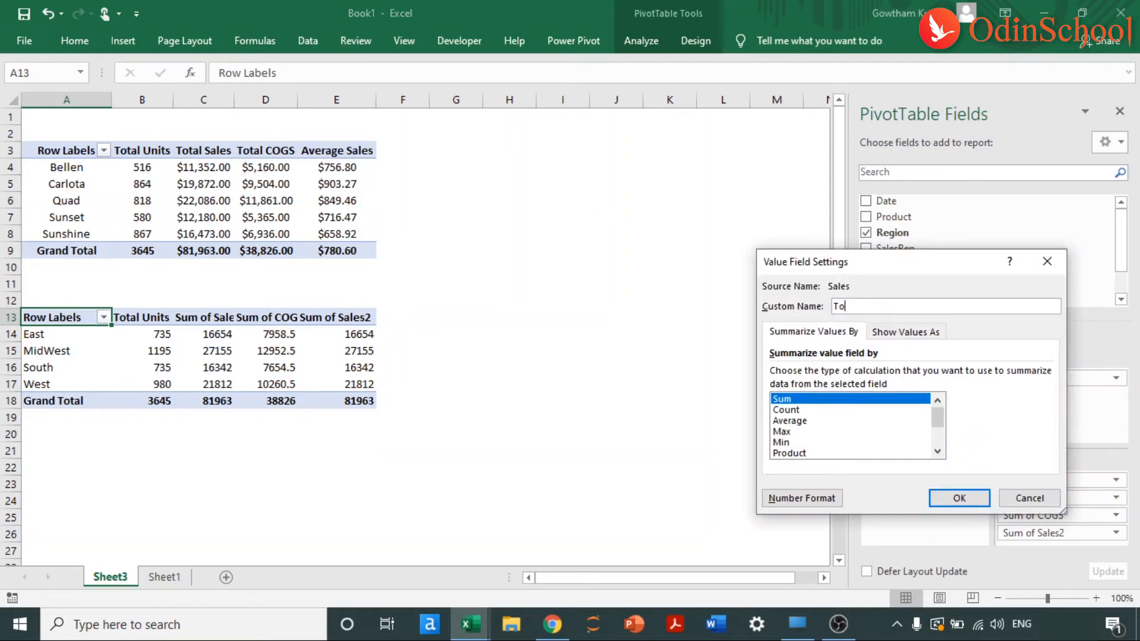
text(tal Sales)
key(Return)
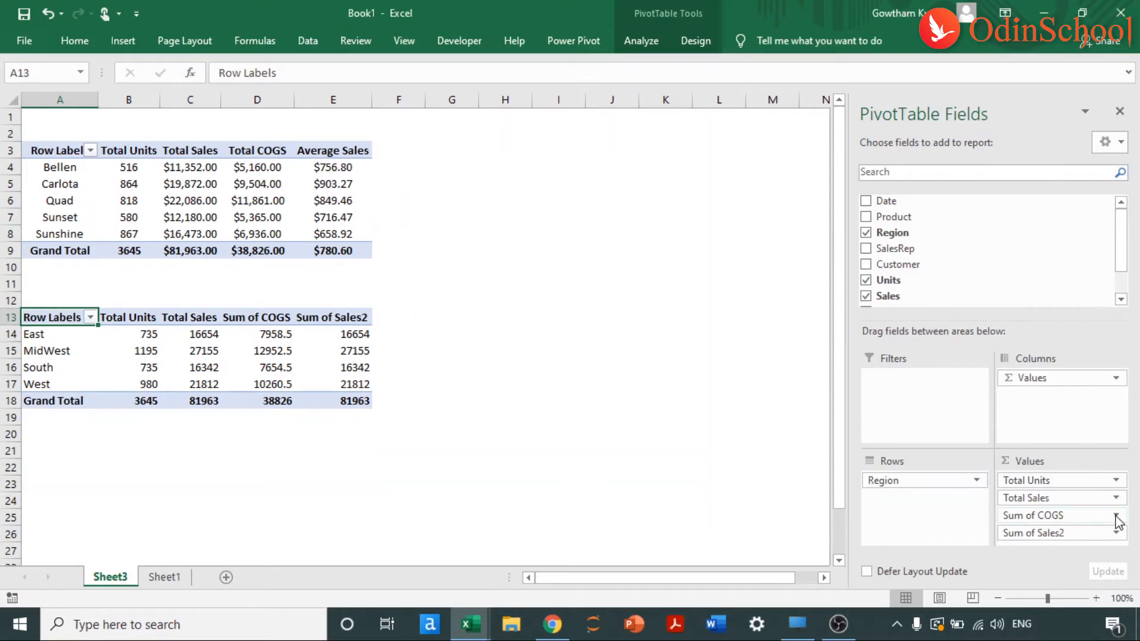
Rename the region PivotTable's Sum of COGS value field as Total COGS.
click(1117, 518)
click(1067, 498)
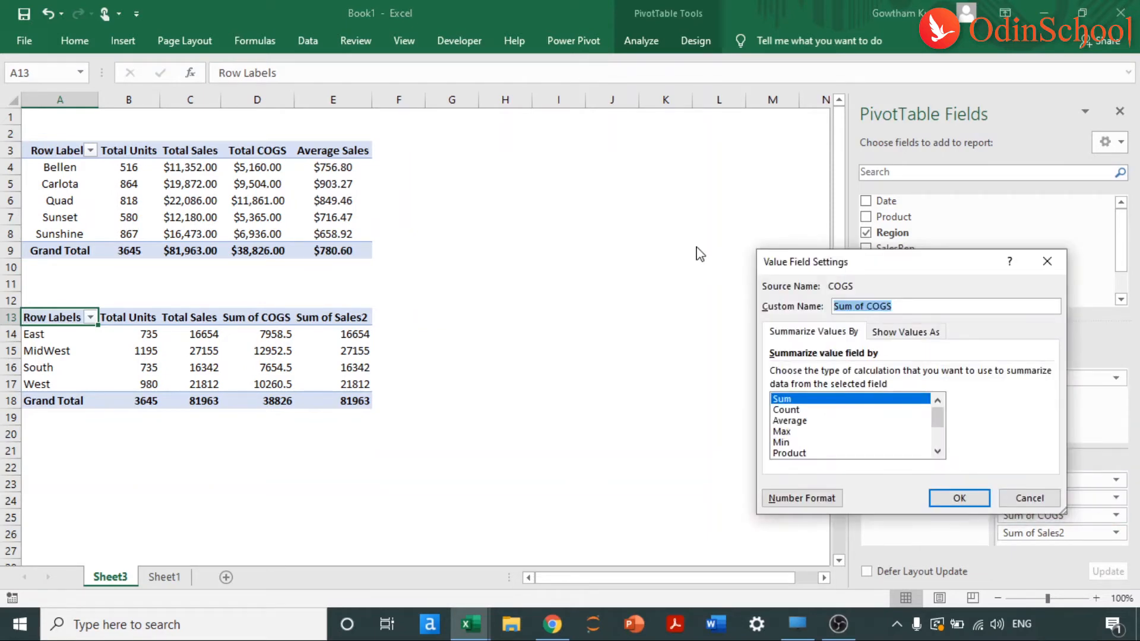
text(Total)
key(Return)
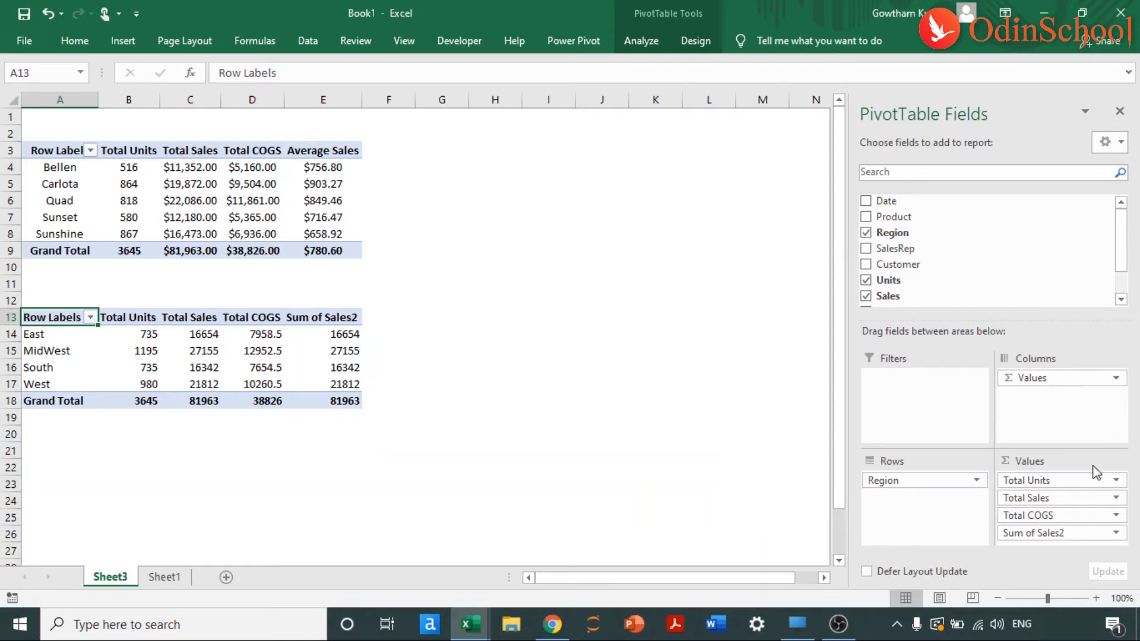
Rename the region PivotTable's Sum of Sales2 value field as Average Sales, keeping Sum as its calculation.
click(1117, 533)
click(1060, 585)
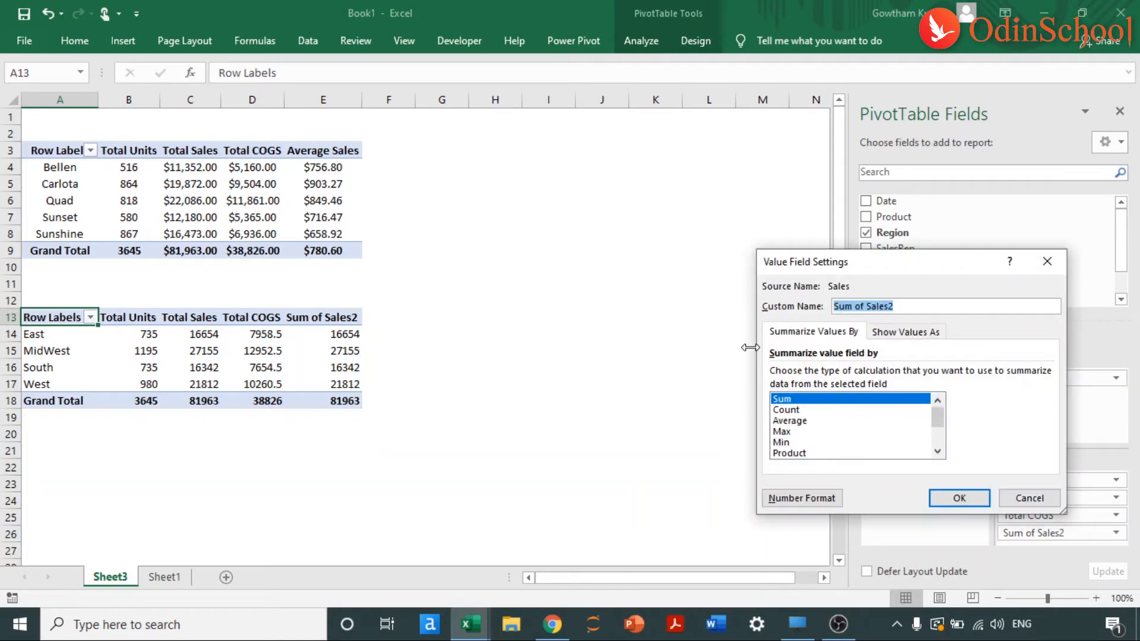
text(Average Sales)
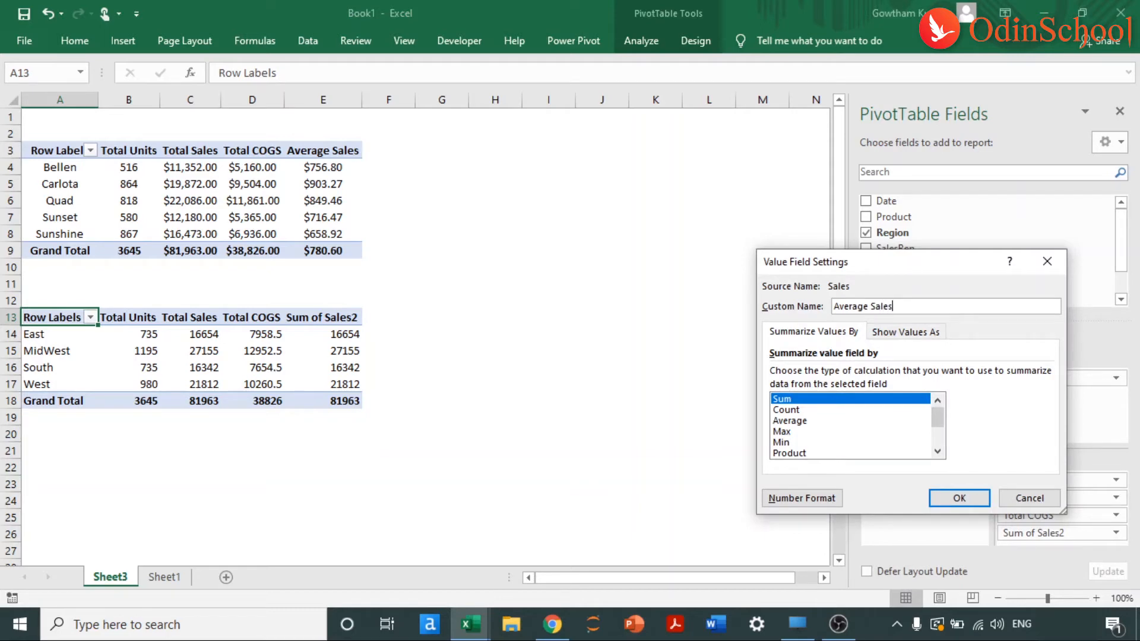
key(Return)
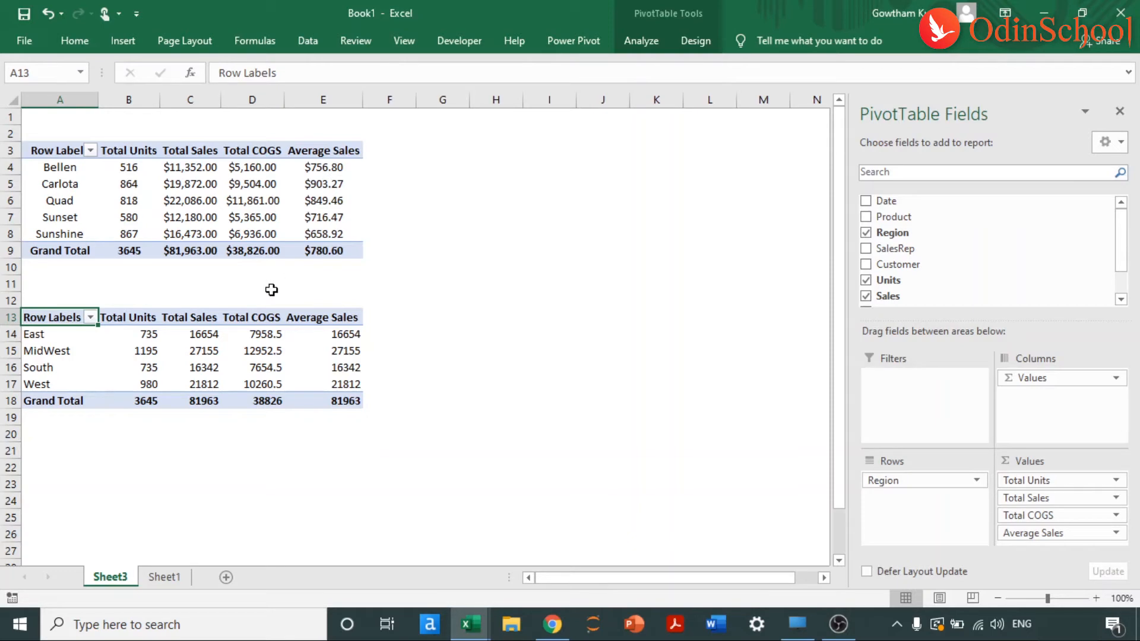
Center-align all cells of the region PivotTable, from its headers through the Grand Total row.
key(ctrl+shift+Down)
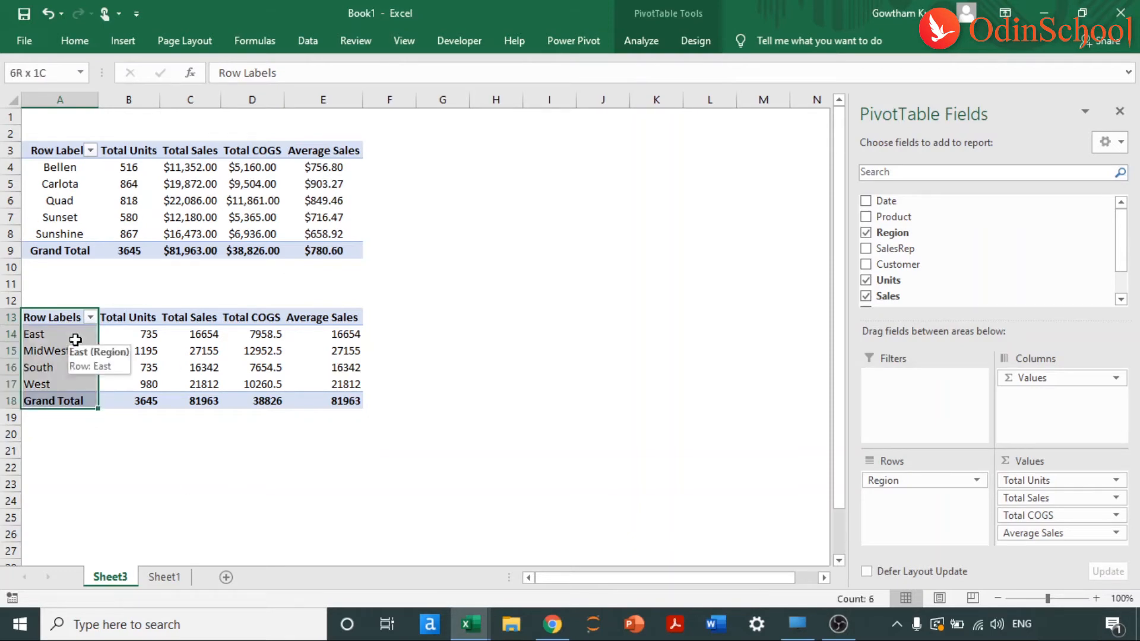
key(ctrl+shift+Right)
key(alt+h)
key(a)
key(c)
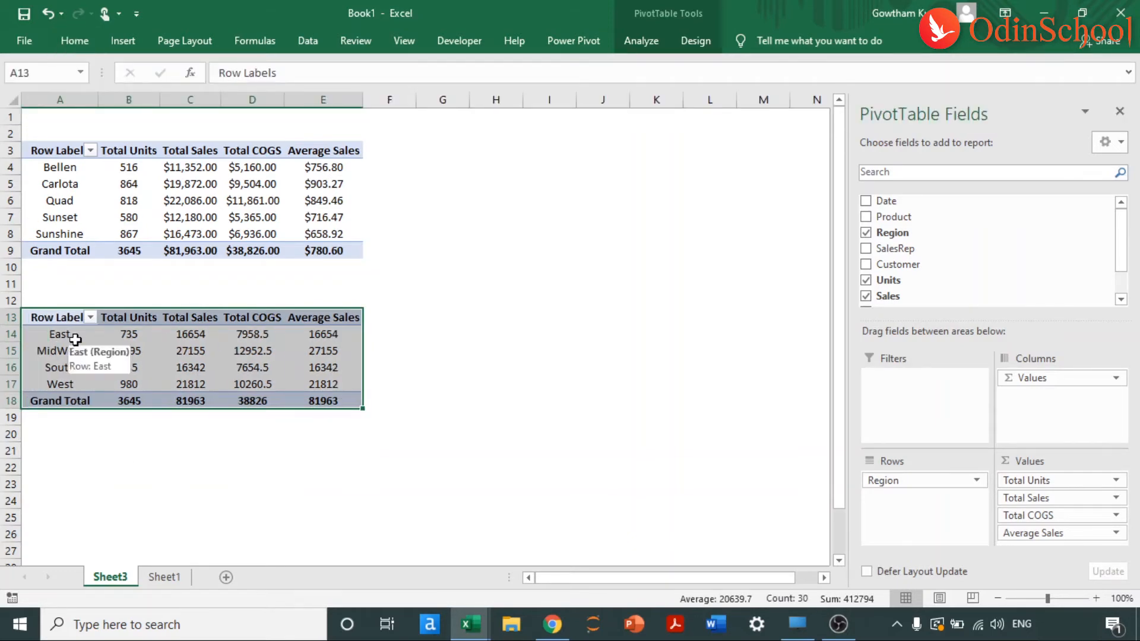
Format the region PivotTable's sales, COGS and average sales values as currency with two decimals and the $ Chinese (Singapore) symbol.
key(Right)
key(Right)
key(Down)
key(ctrl+shift+Down)
key(ctrl+shift+Right)
key(ctrl+1)
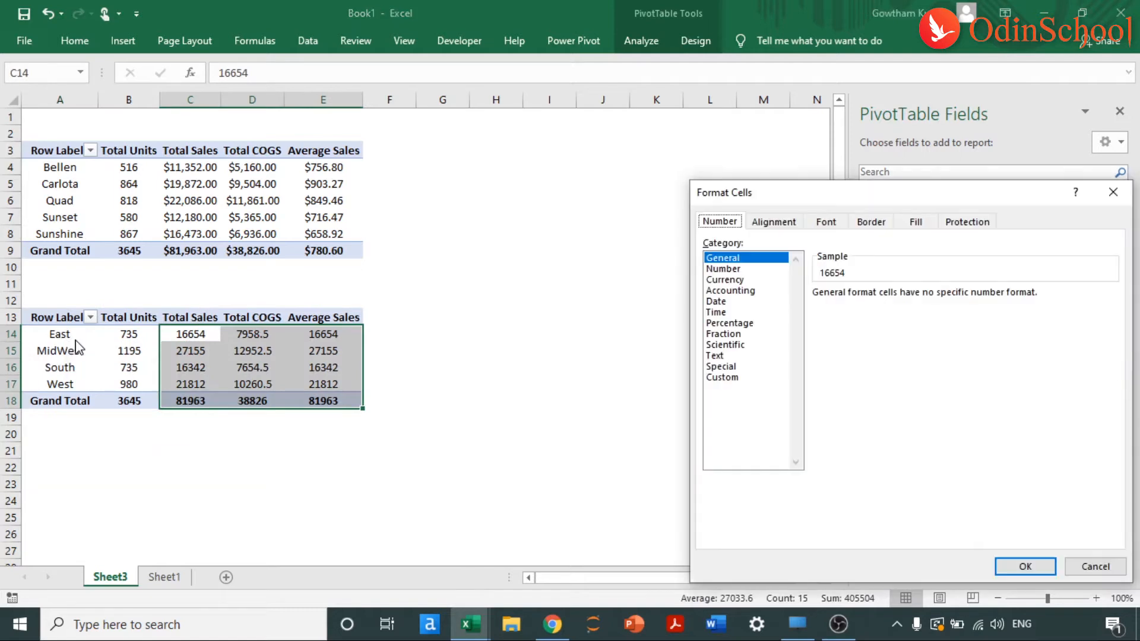
click(738, 279)
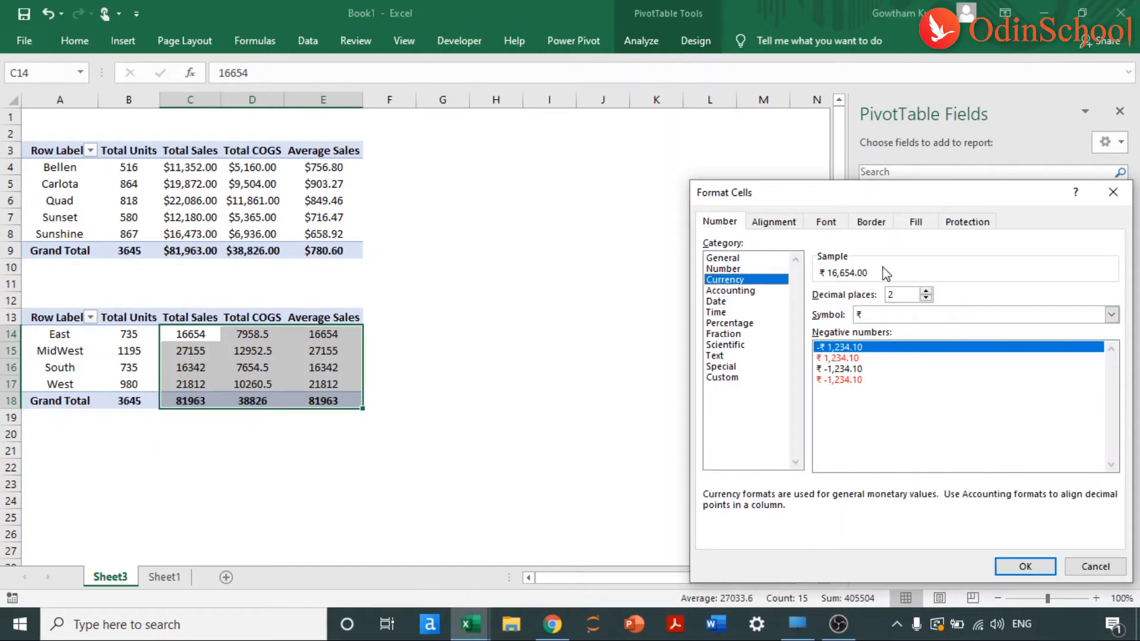
click(1111, 315)
click(895, 498)
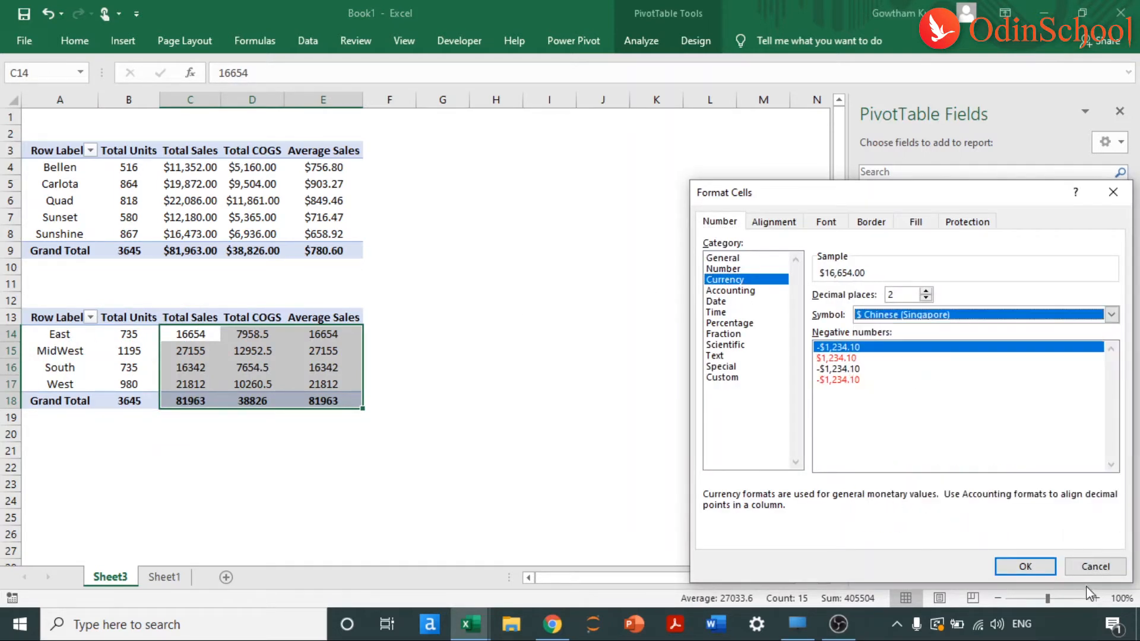
click(1019, 561)
click(384, 455)
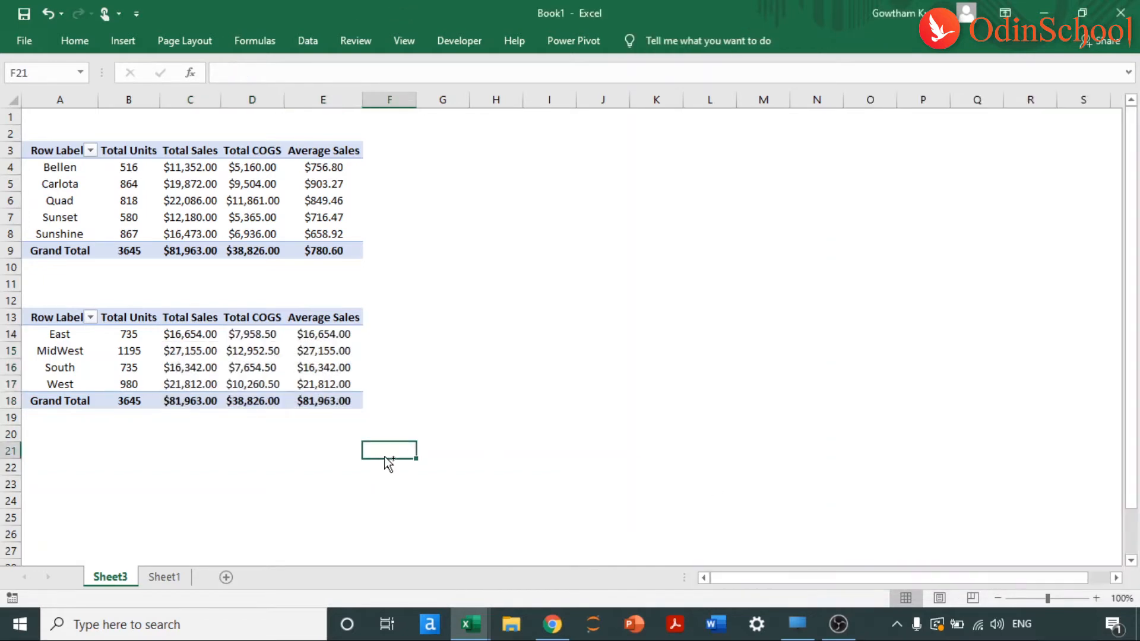
Create a PivotTable from Sheet1 range A1:H106, placed on the existing Sheet3 at cell A22.
key(Home)
key(ctrl+Page_Down)
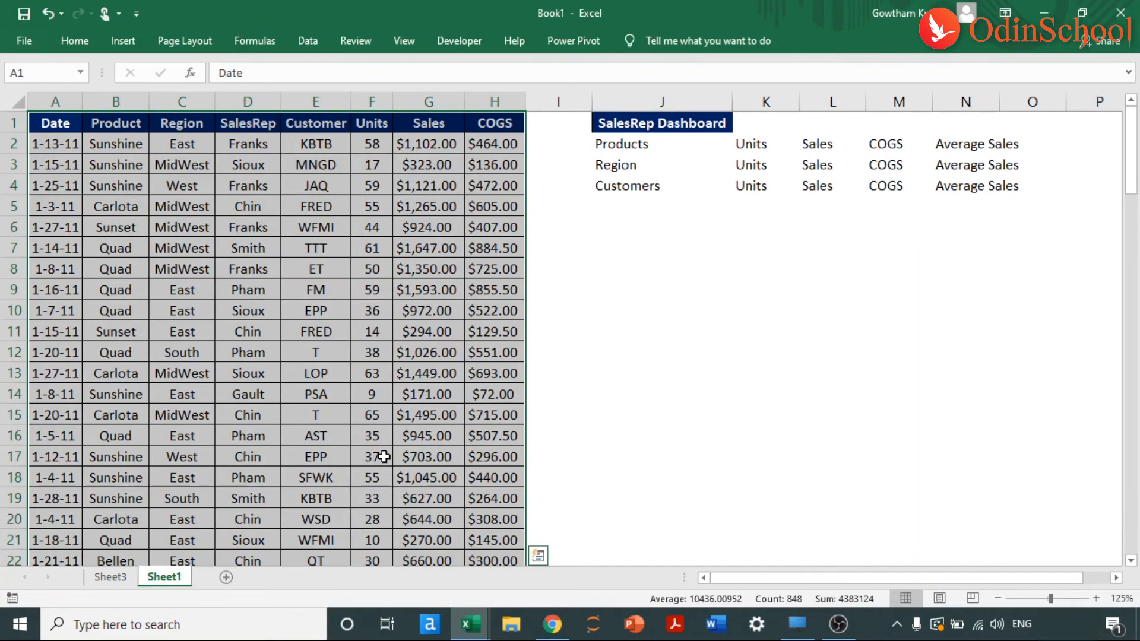
key(alt+n)
key(v)
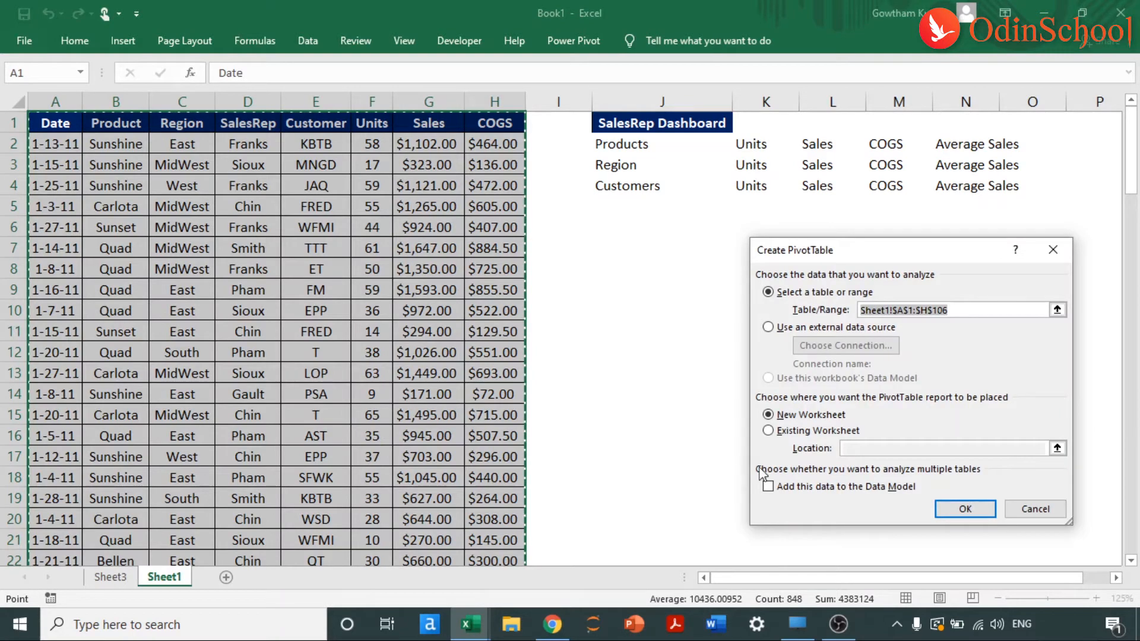
click(804, 433)
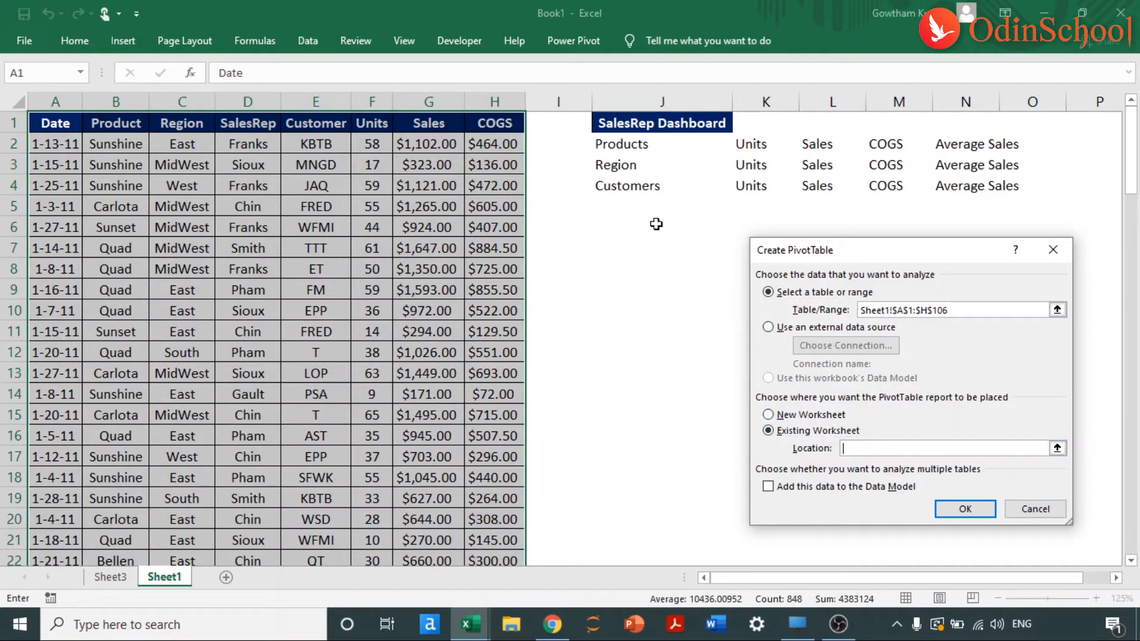
click(110, 578)
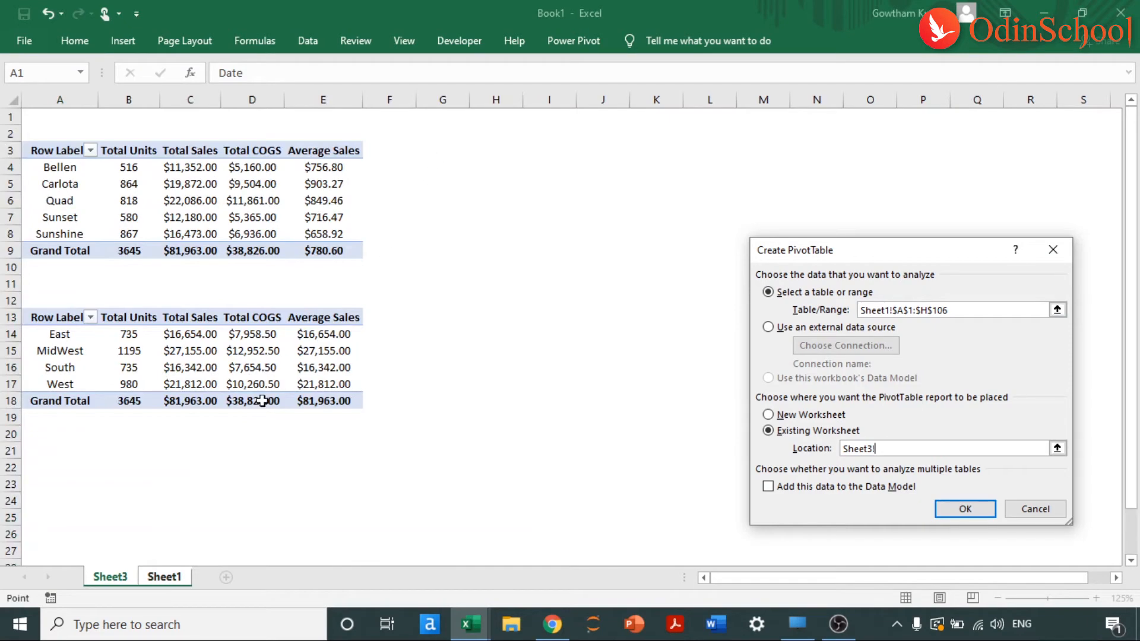
click(30, 467)
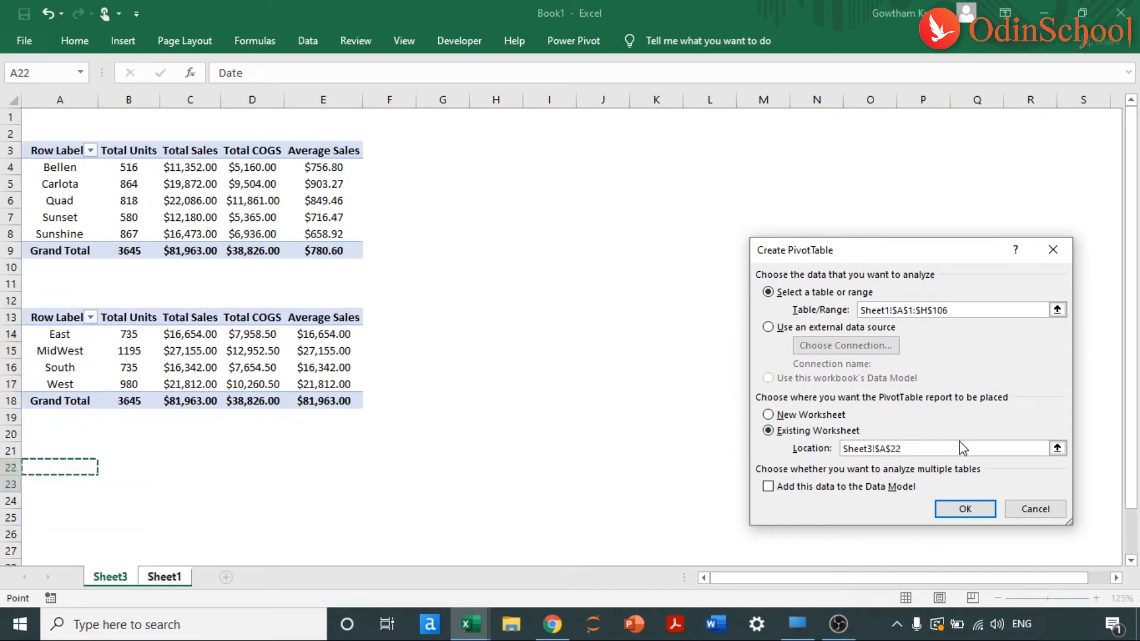
click(964, 510)
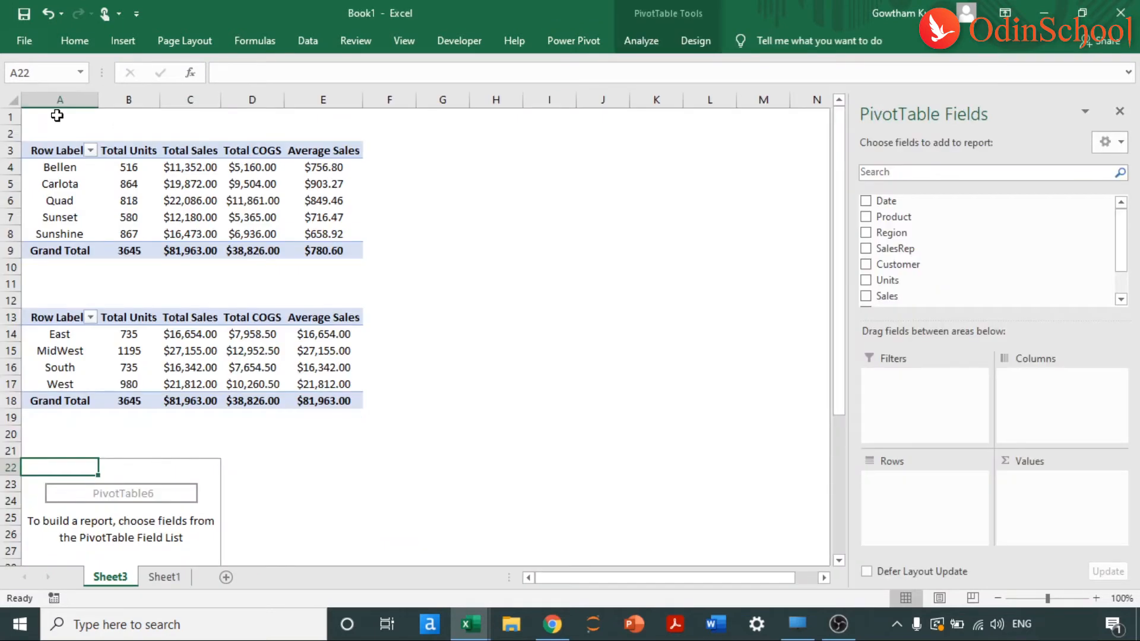
Delete the empty first row of Sheet3 above the product PivotTable.
click(32, 127)
key(Up)
key(shift+space)
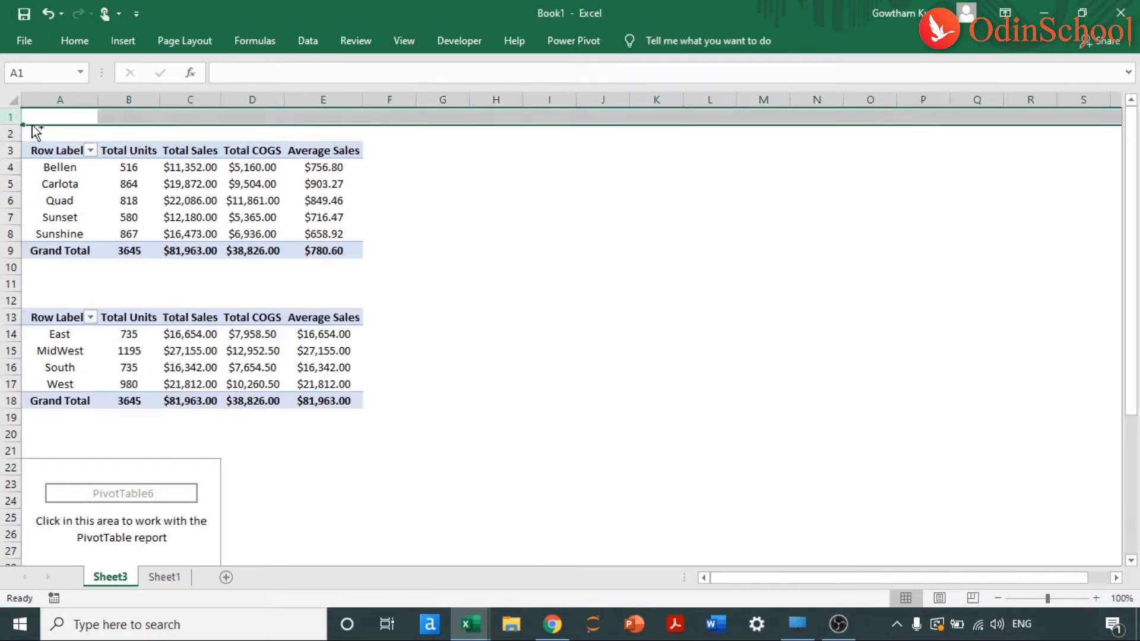
key(ctrl+minus)
Delete one of the blank rows between the product and region PivotTables.
click(32, 126)
key(Down)
key(Down)
key(Down)
key(Down)
key(Down)
key(Down)
key(Down)
key(Down)
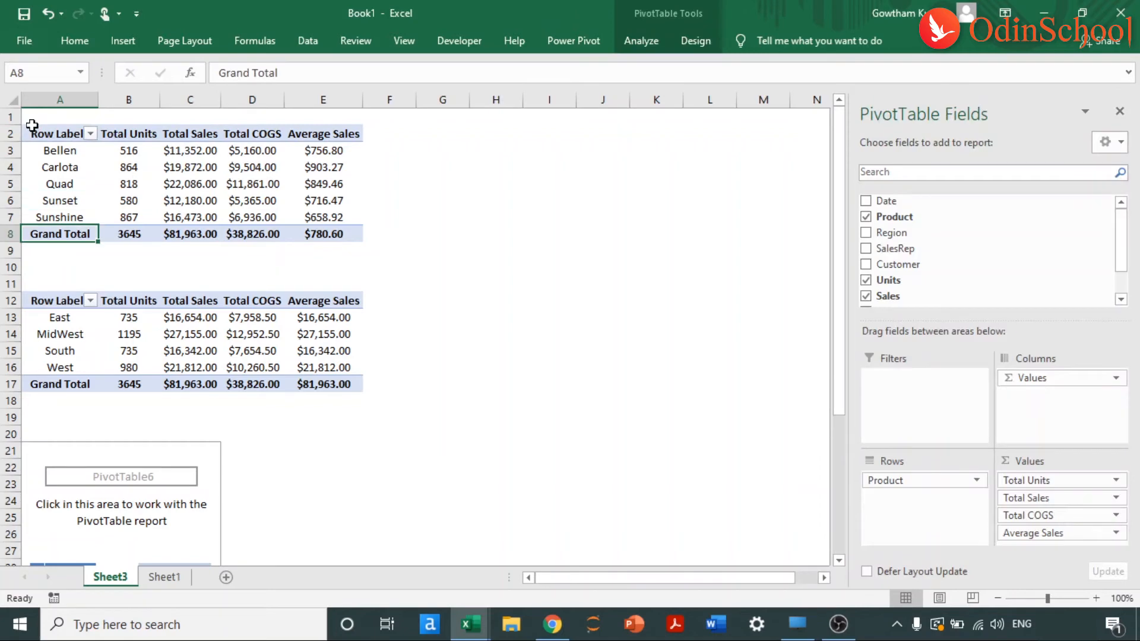
key(shift+space)
key(ctrl+minus)
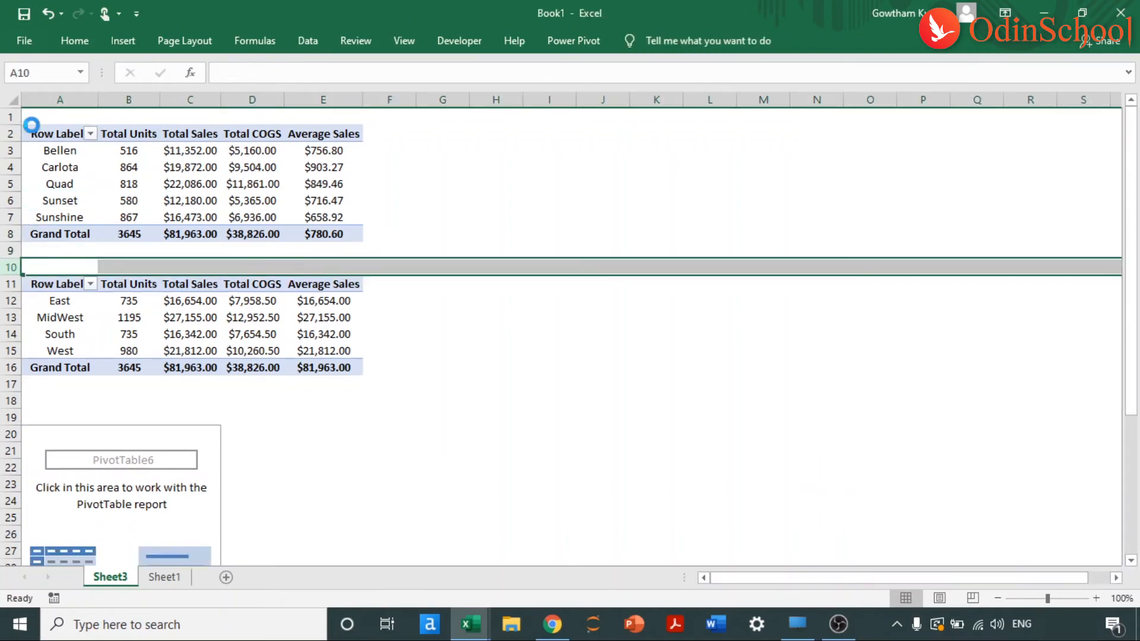
Delete one of the blank rows between the region PivotTable and the empty new PivotTable.
key(Down)
key(Down)
key(Down)
key(Down)
key(Down)
key(Down)
key(Down)
key(shift+space)
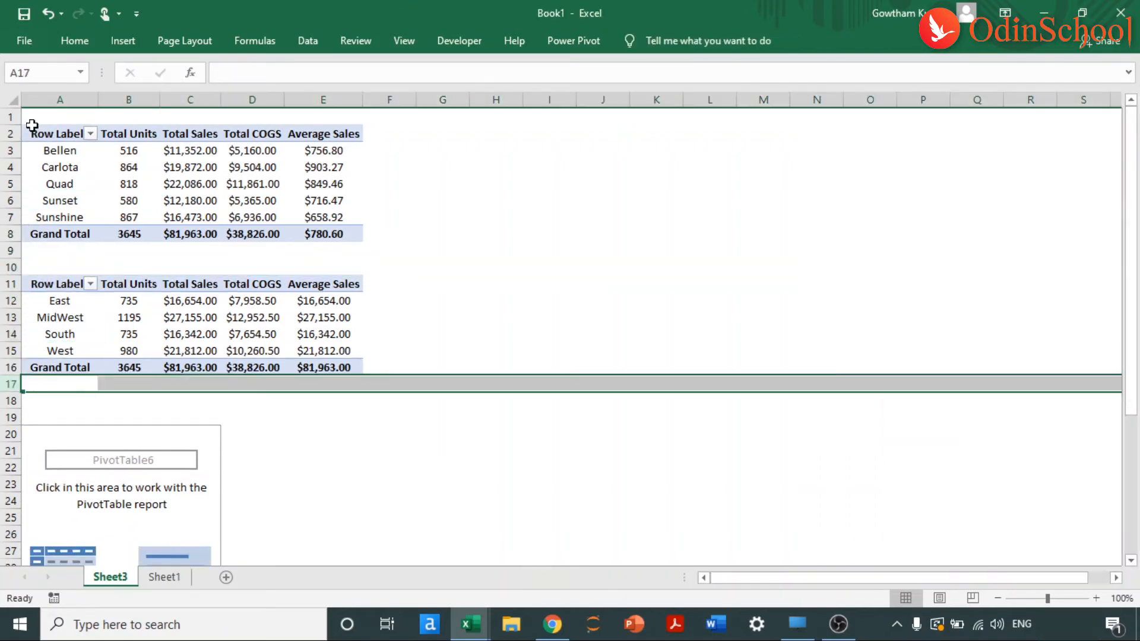
key(ctrl+minus)
Add Customer as the new PivotTable's rows and Units, Sales, COGS and a second Sales field as summed values.
key(Down)
key(Down)
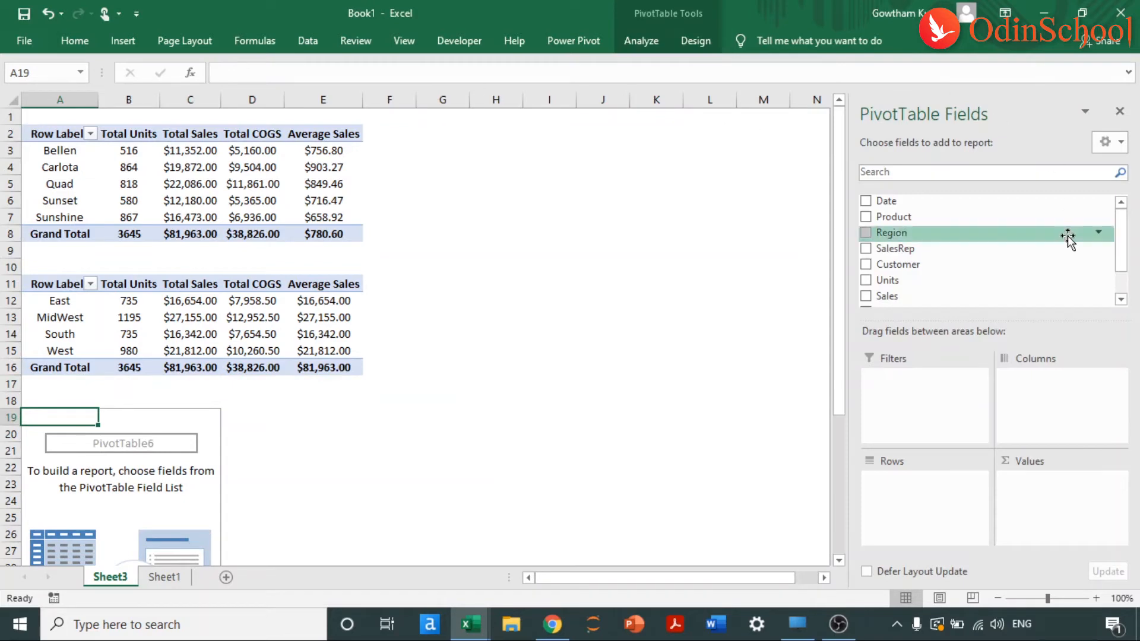
click(867, 265)
click(866, 280)
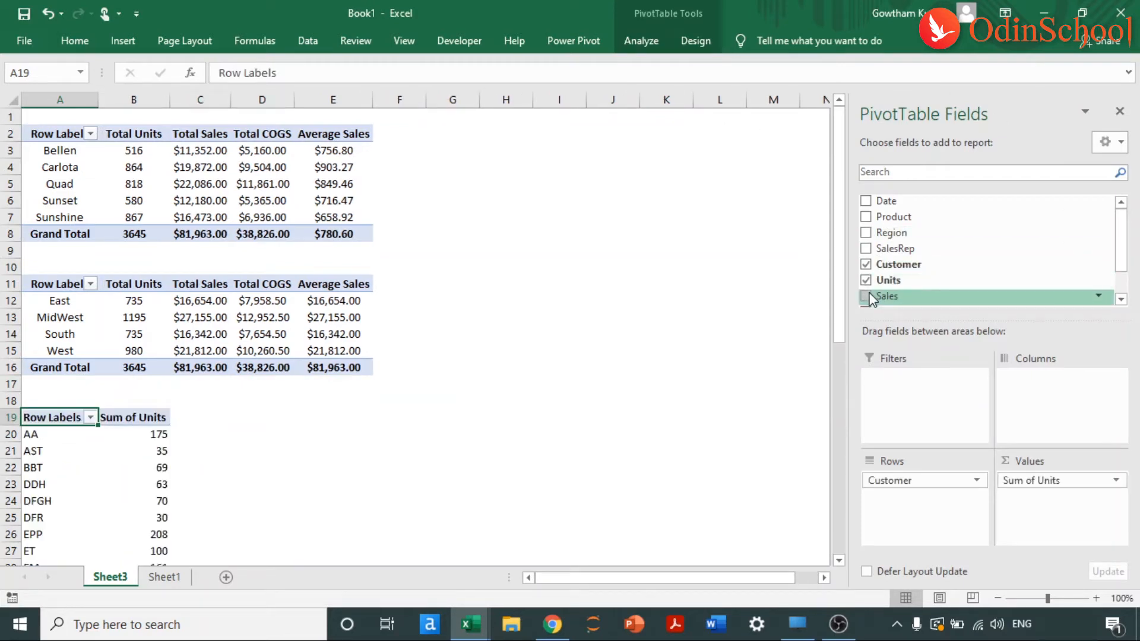
click(867, 295)
scroll(867, 297, down, 1)
click(865, 276)
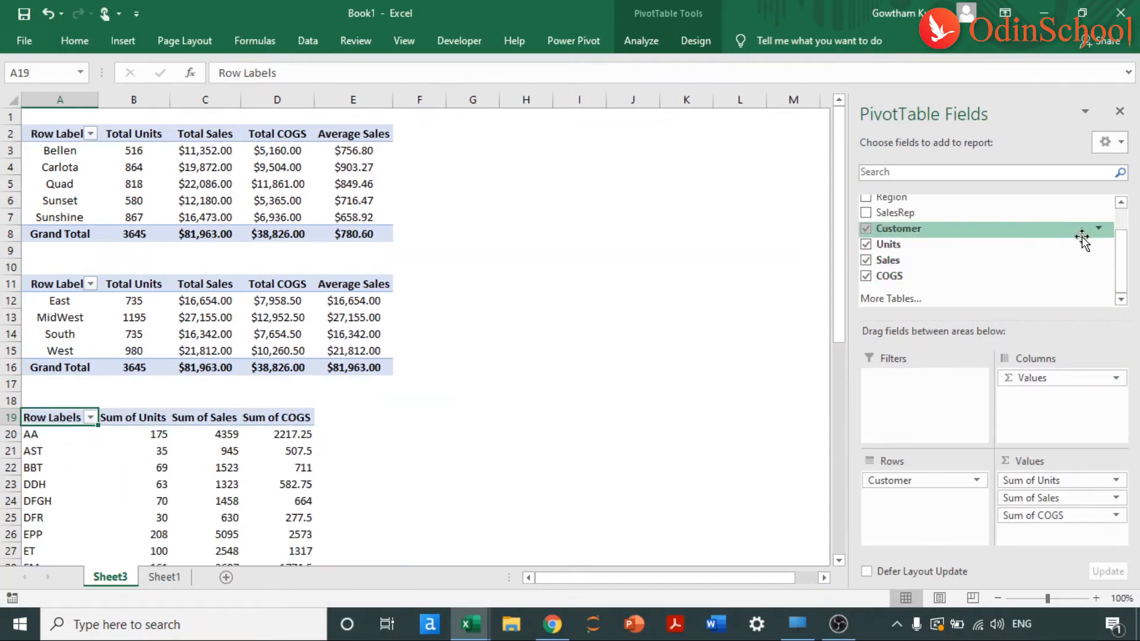
scroll(422, 457, down, 3)
scroll(422, 457, down, 5)
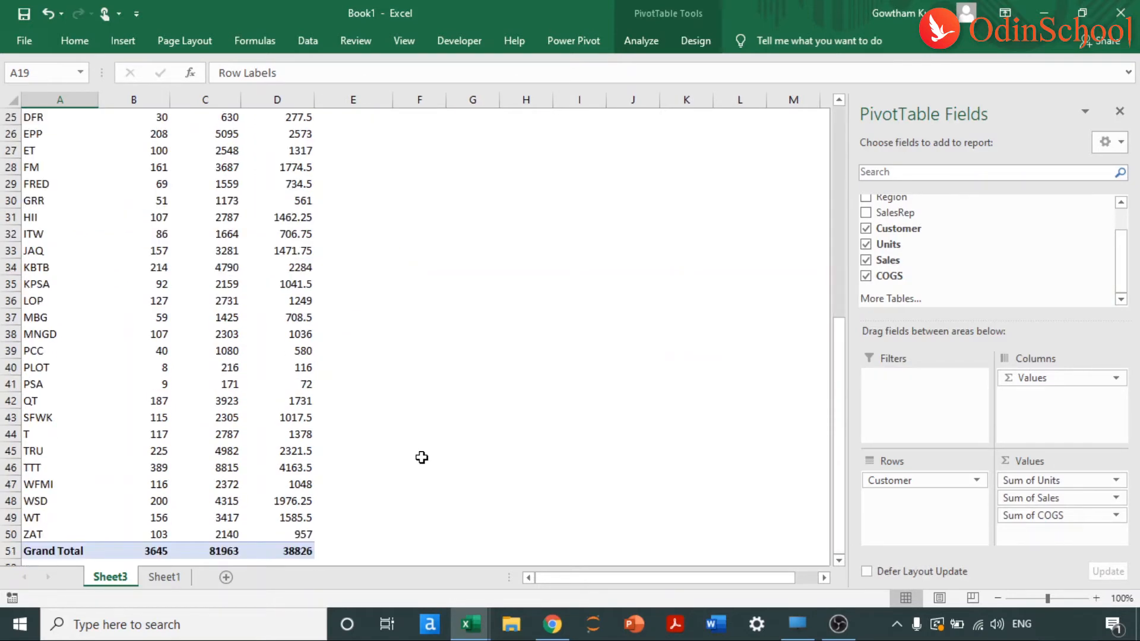
scroll(422, 457, up, 8)
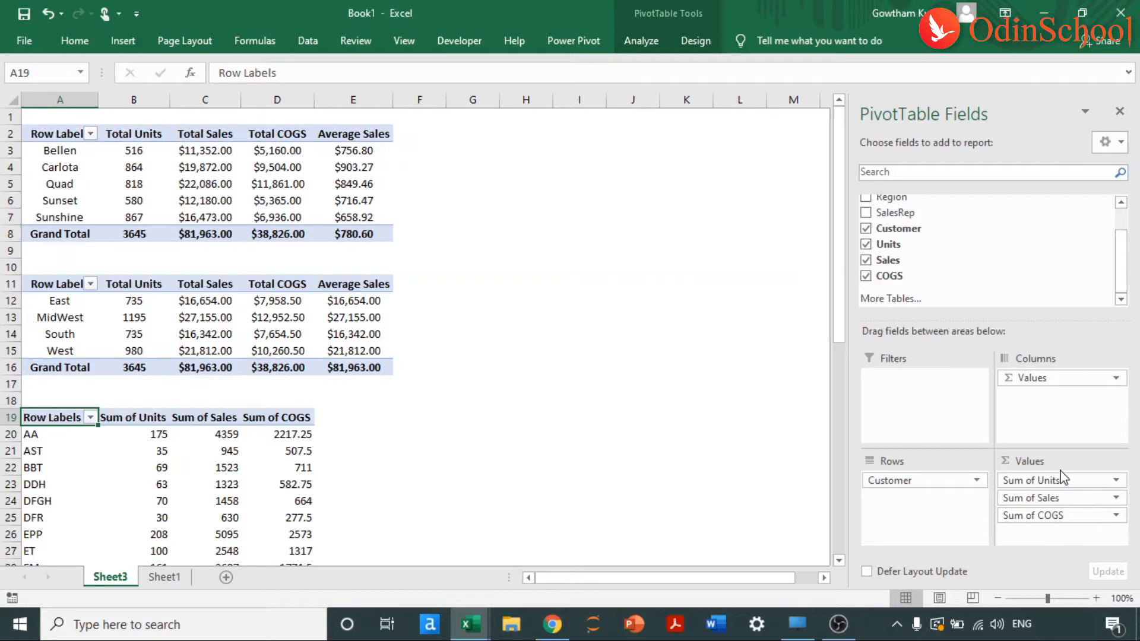
drag(888, 261, 1025, 546)
Rename the customer PivotTable's Sum of Units value field as Total Units.
click(1116, 479)
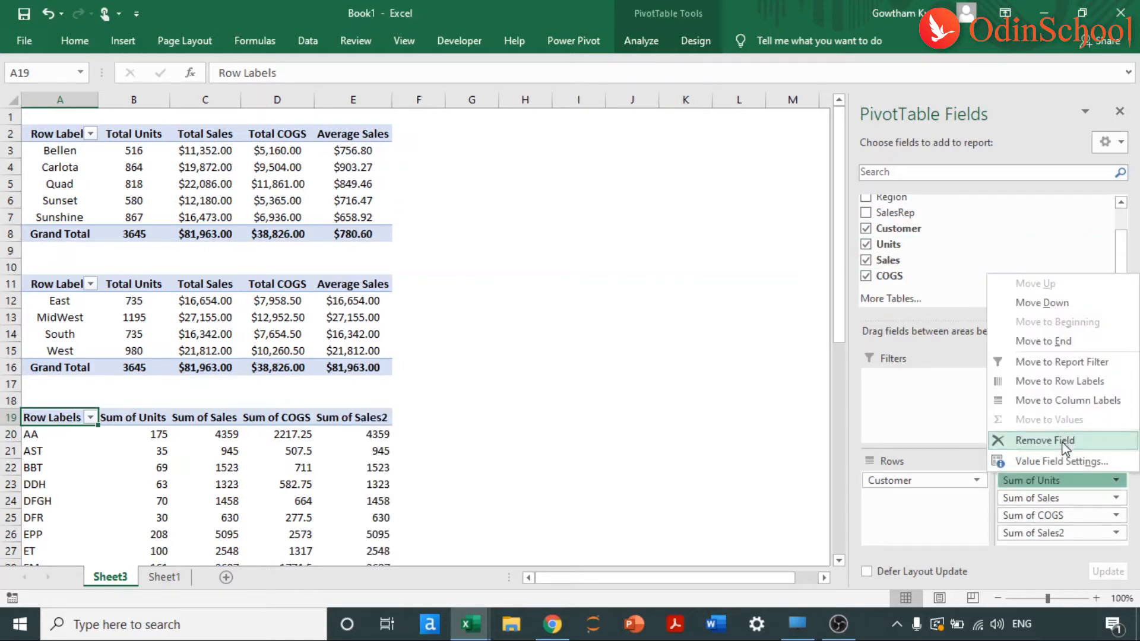
click(1056, 462)
text(Total Un)
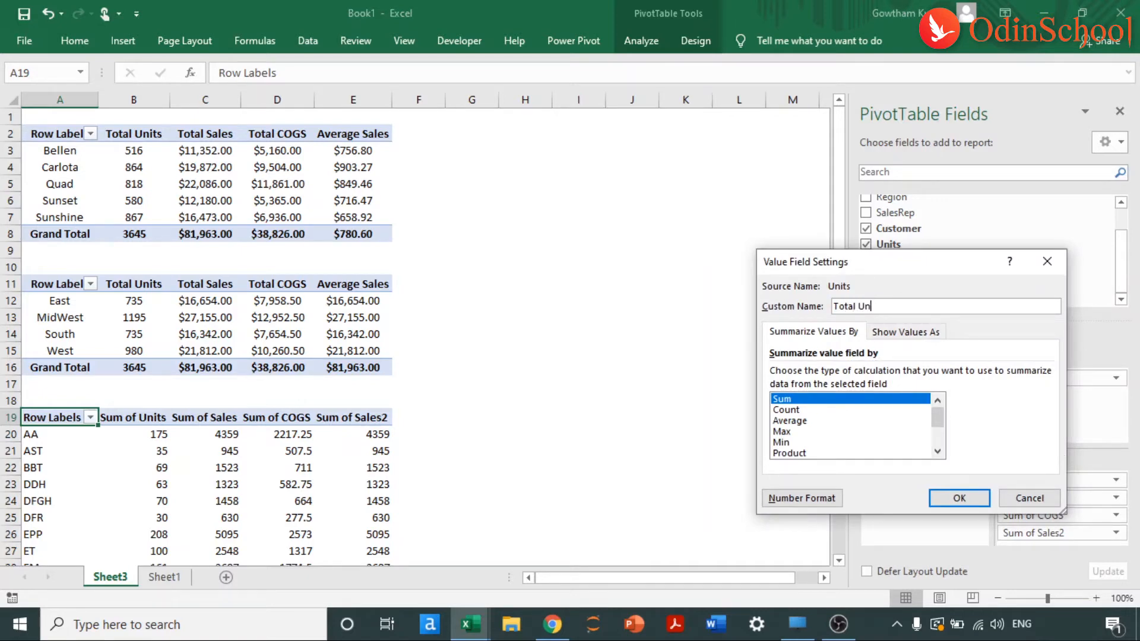
text(its)
key(Return)
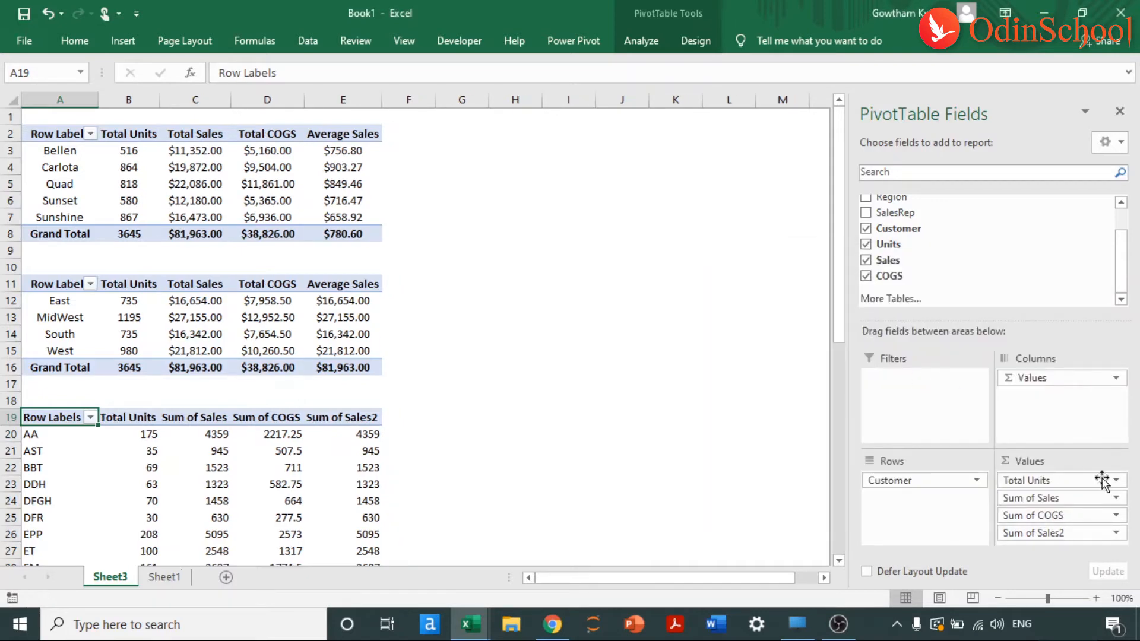
Rename the customer PivotTable's Sum of Sales value field as Total Sales.
click(1080, 497)
click(1061, 479)
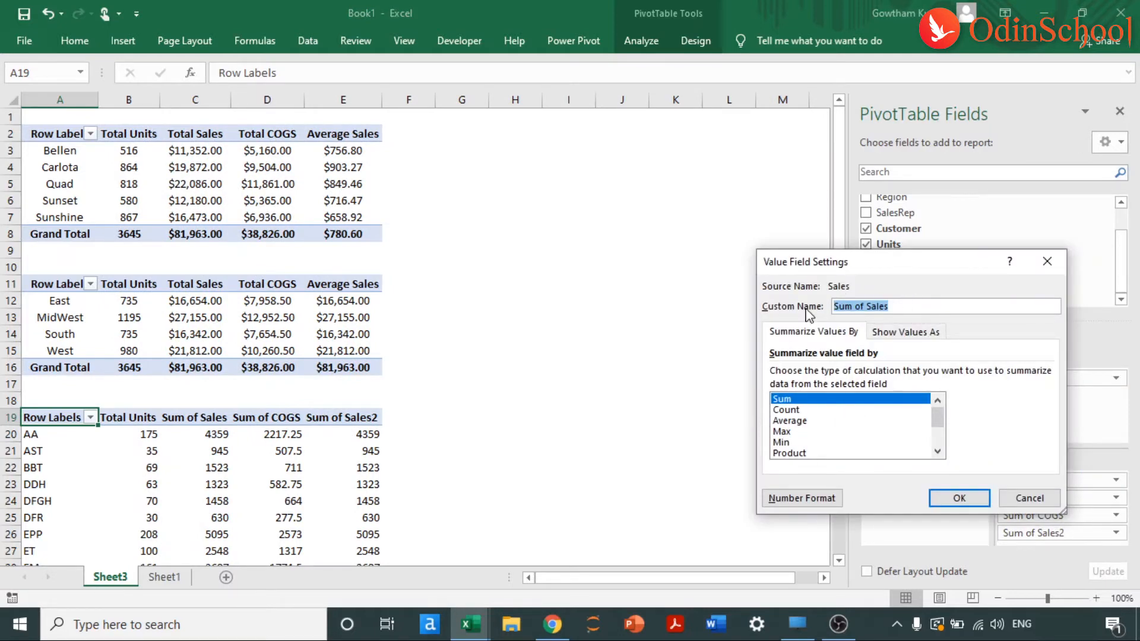
text(Total)
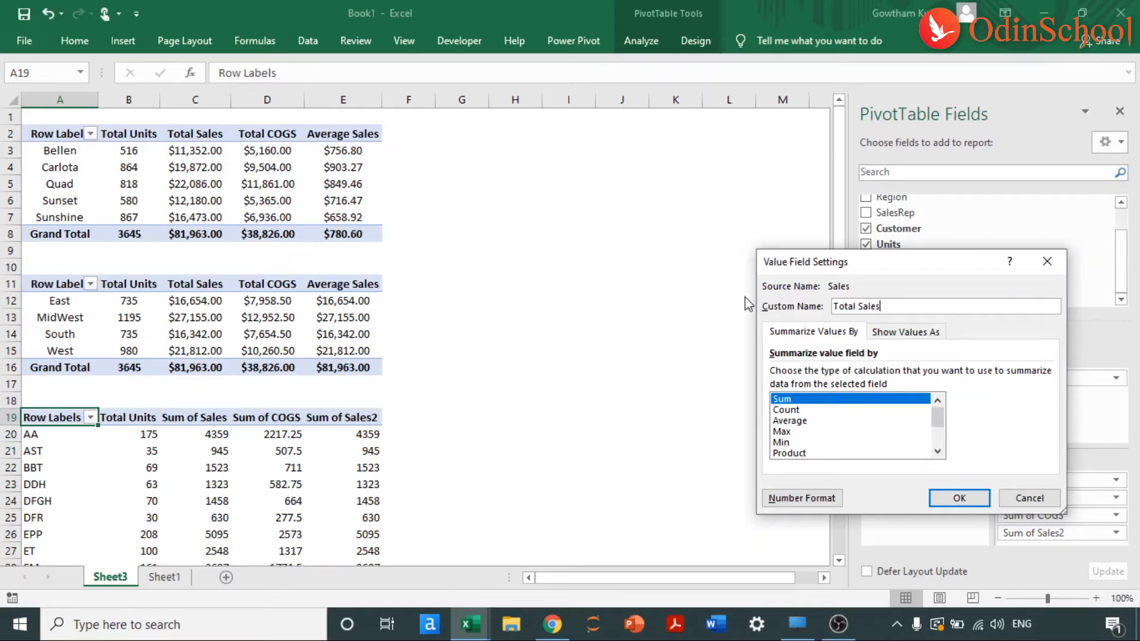
key(Return)
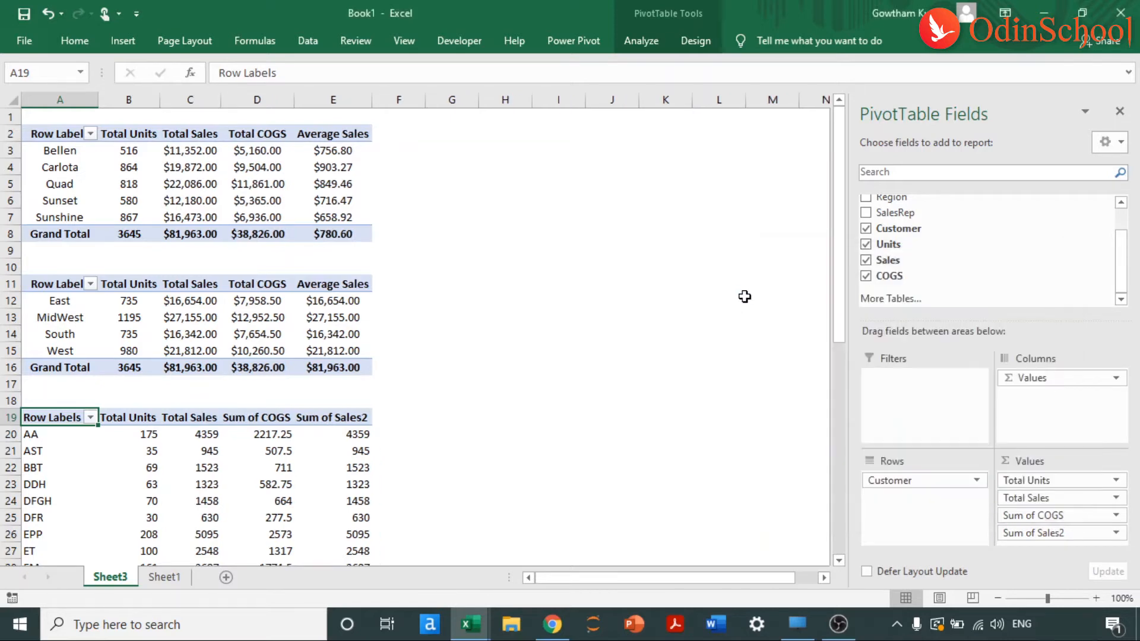
Rename the customer PivotTable's Sum of COGS value field as Total COGS.
click(1116, 515)
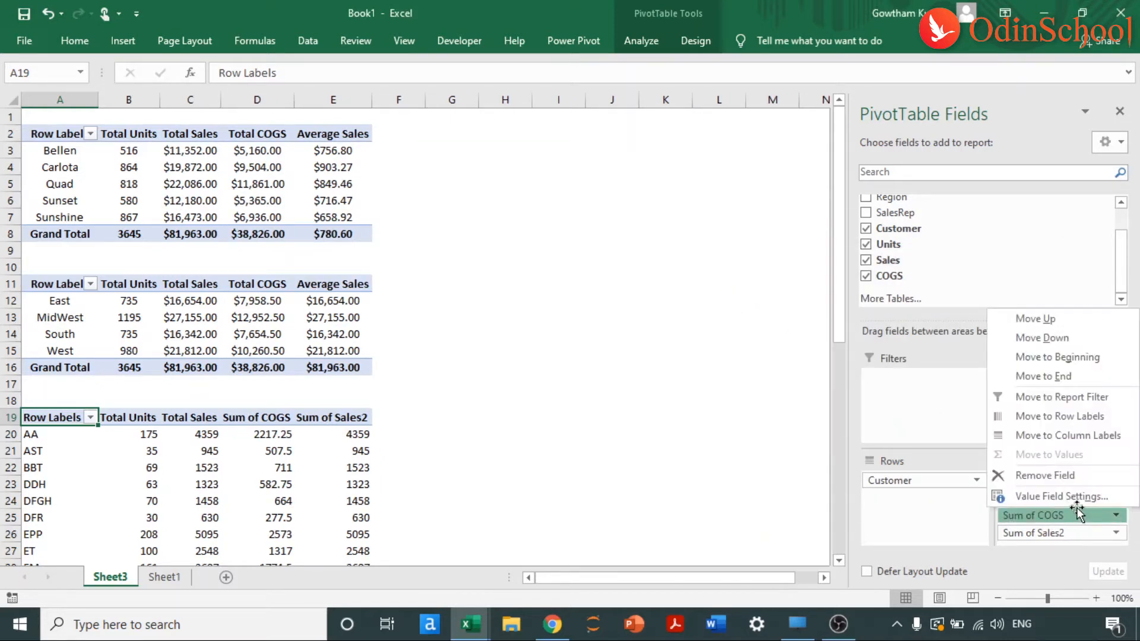
click(1065, 498)
text(Total COGS)
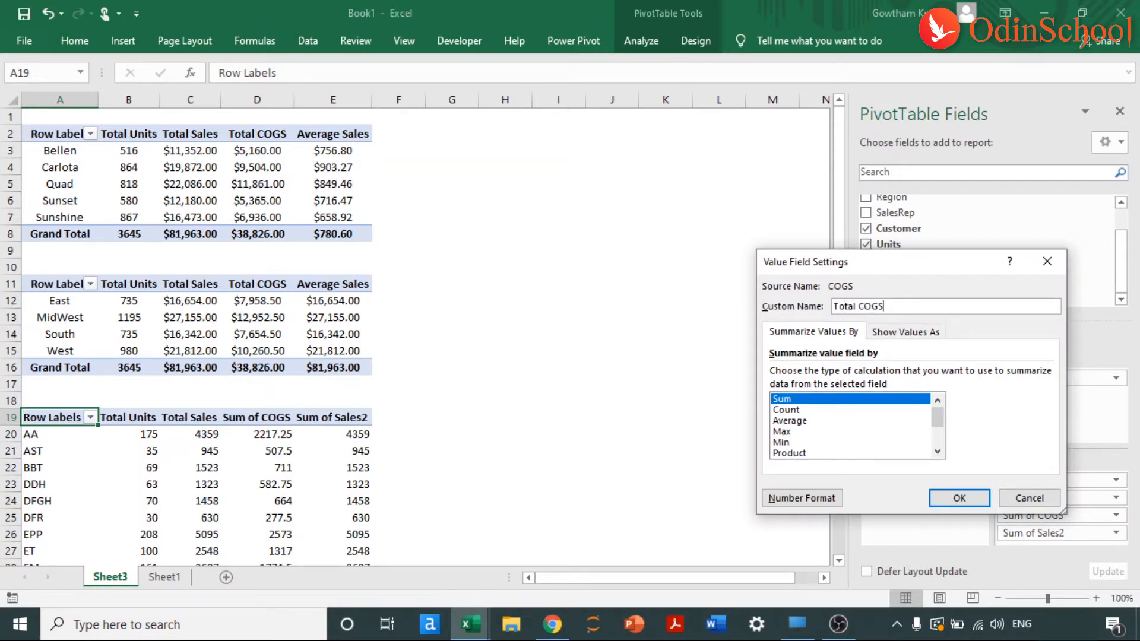
key(Return)
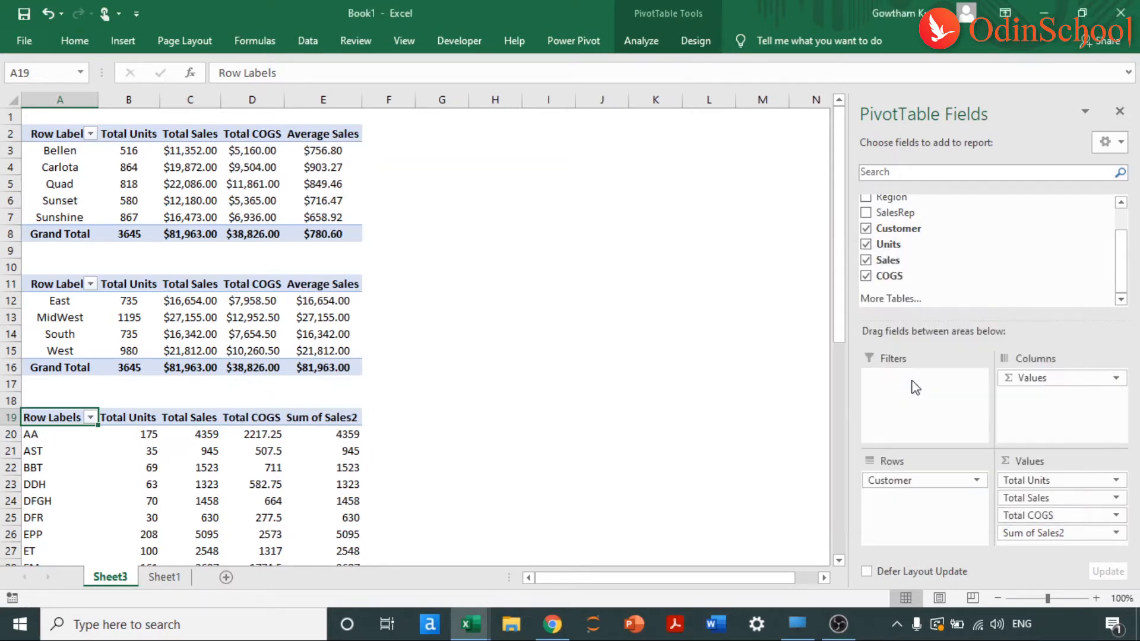
Rename the customer PivotTable's Sum of Sales2 value field as Average Sales.
click(1116, 533)
click(1080, 517)
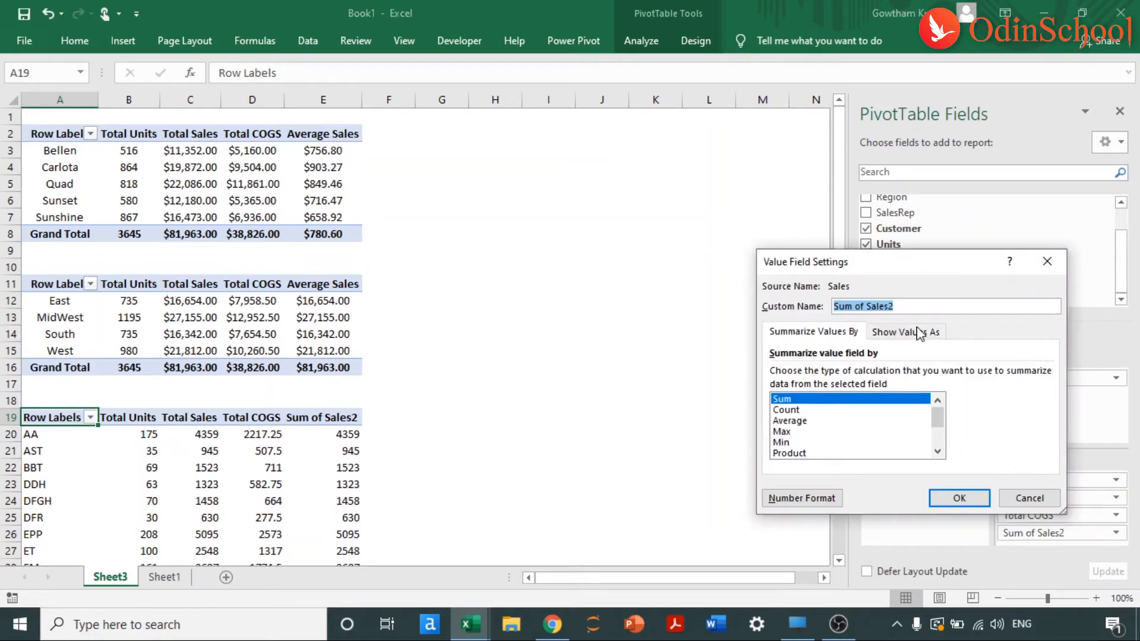
text(Average Sales)
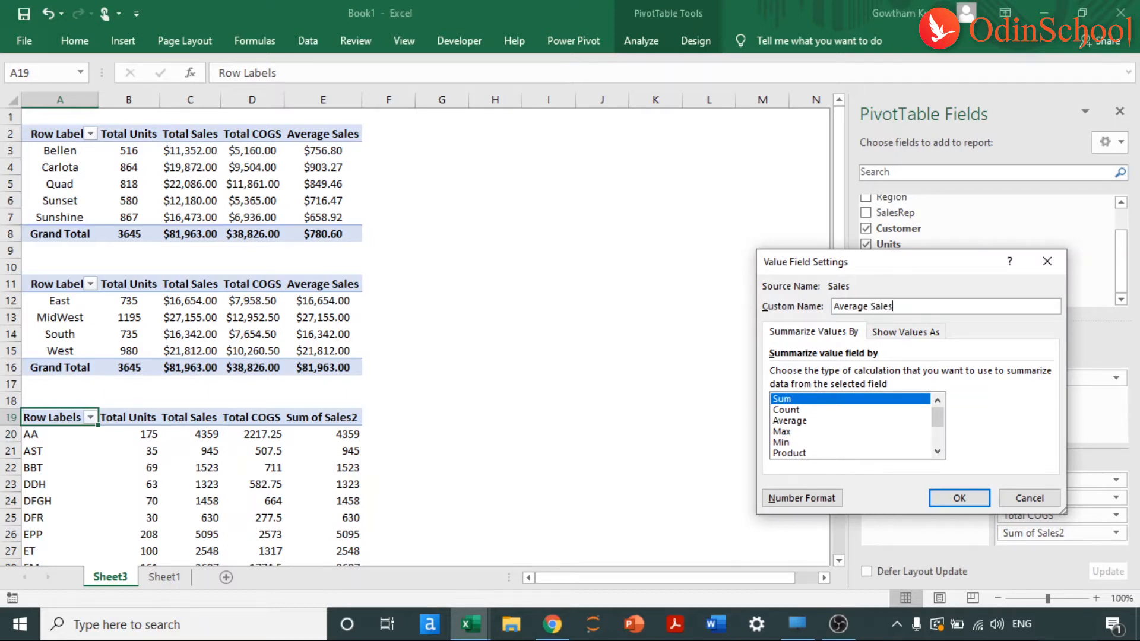
key(Return)
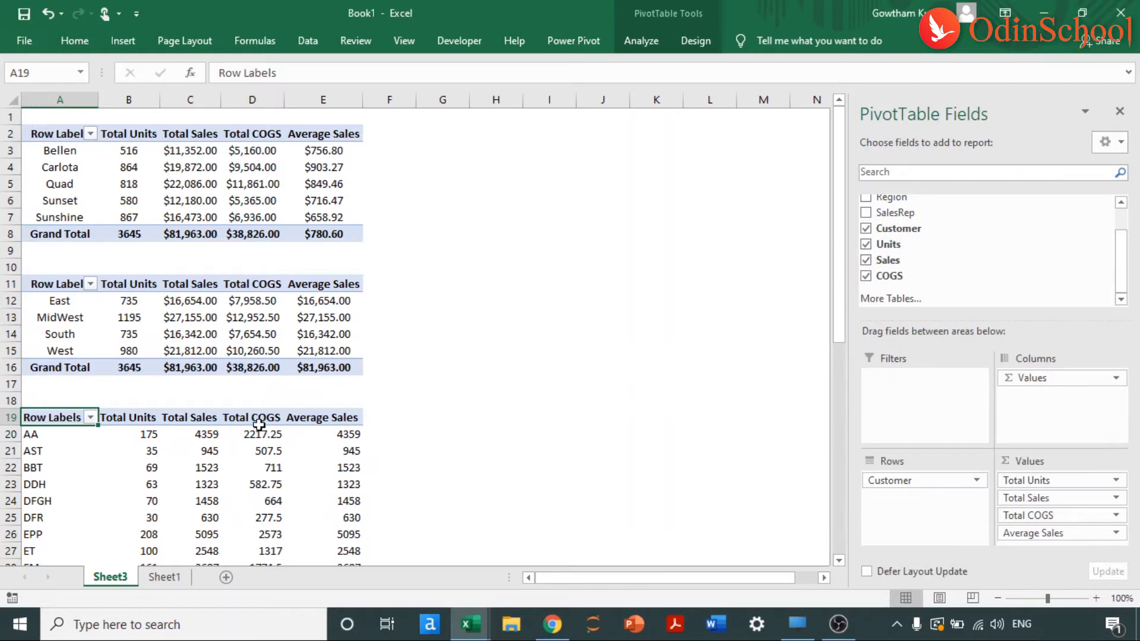
Center-align all cells of the customer PivotTable, from its header row through the Grand Total row.
key(ctrl+shift+Down)
key(ctrl+shift+Right)
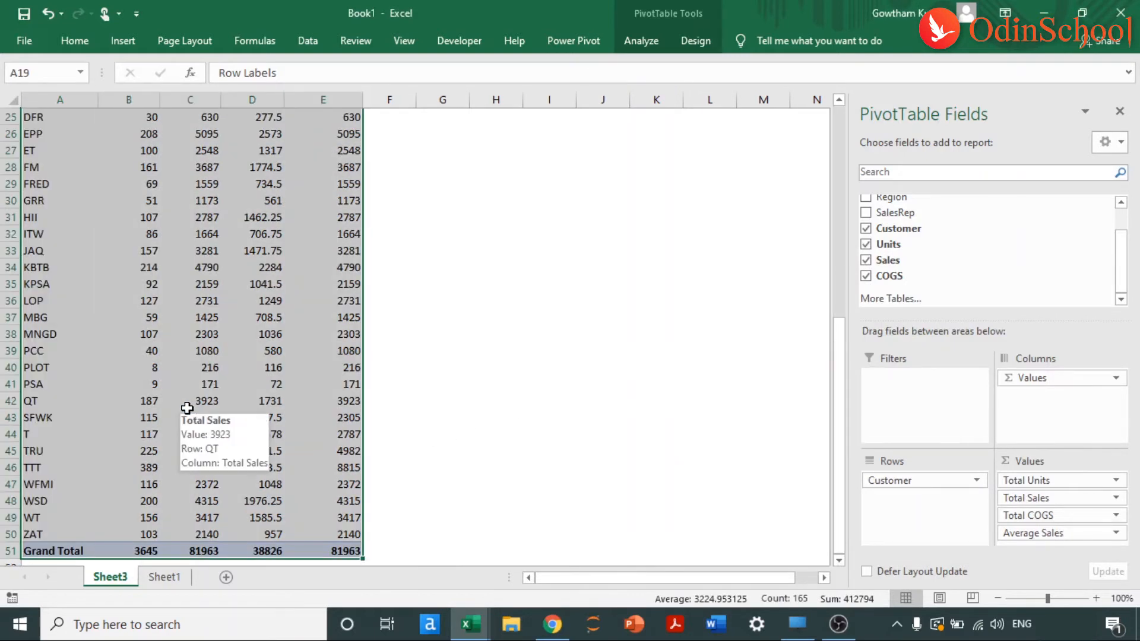
scroll(187, 409, up, 6)
key(alt+h)
key(a)
key(c)
key(Down)
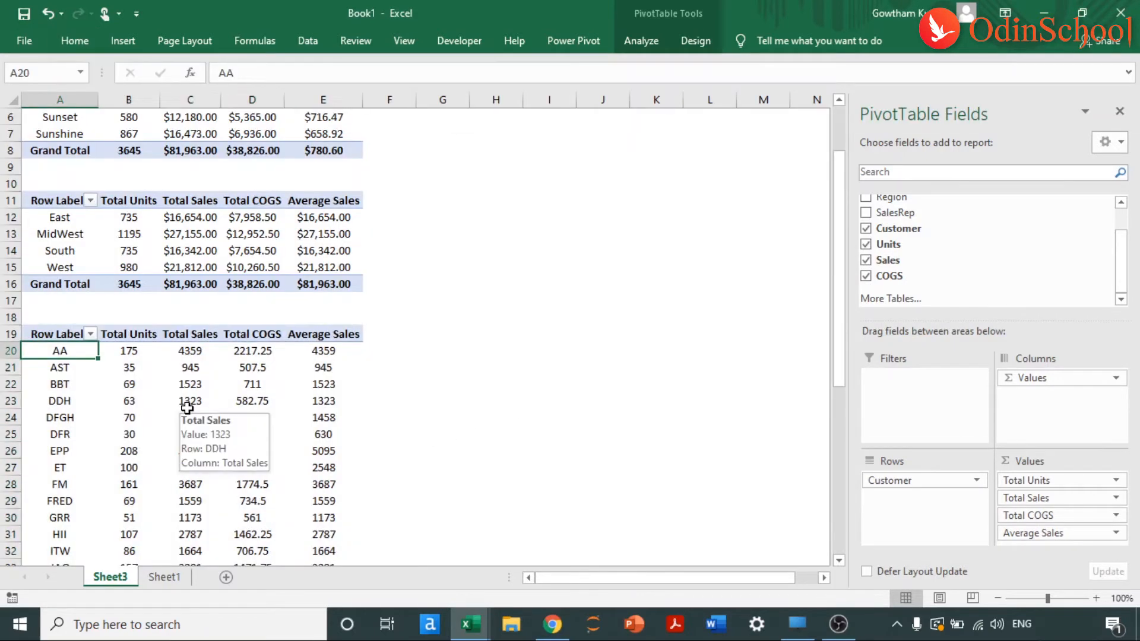
Format the Total Sales, Total COGS and Average Sales values of the customer pivot table as Currency with the $ Chinese (Singapore) symbol.
key(Right)
key(Right)
key(Up)
key(Down)
key(ctrl+shift+Down)
key(ctrl+shift+Right)
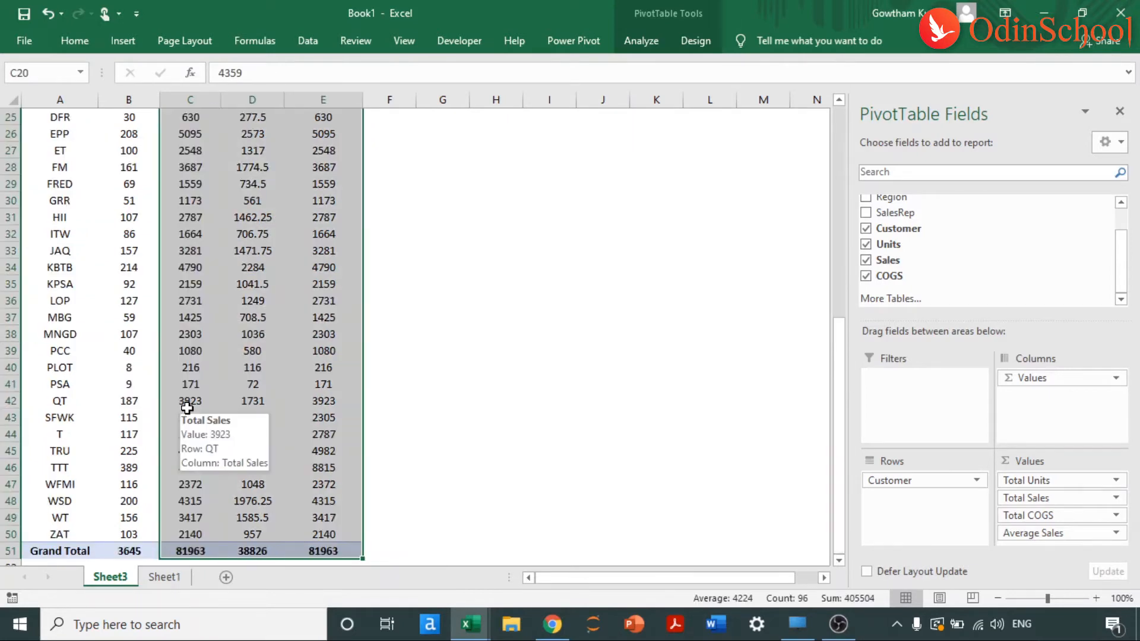
scroll(187, 408, up, 6)
key(ctrl+1)
click(726, 280)
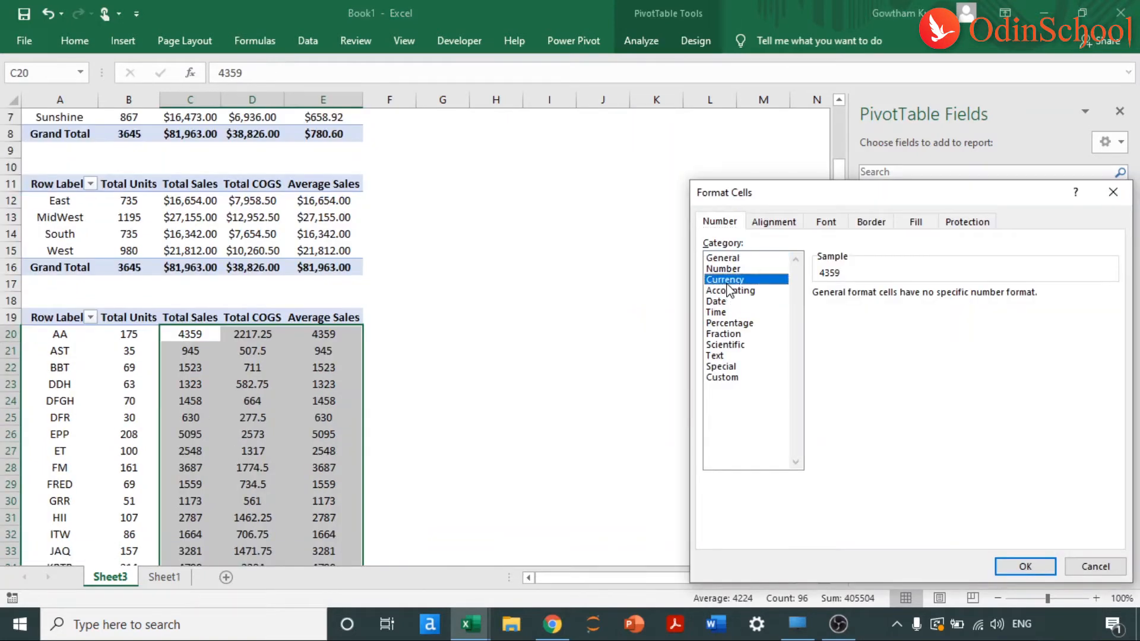
click(914, 315)
click(868, 482)
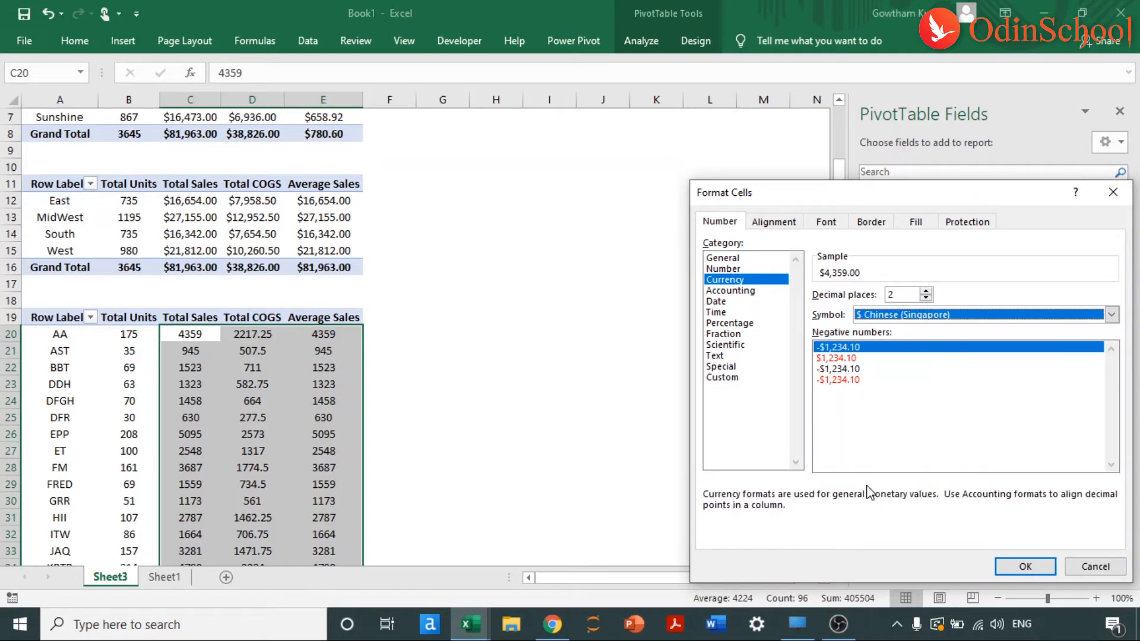
click(1026, 566)
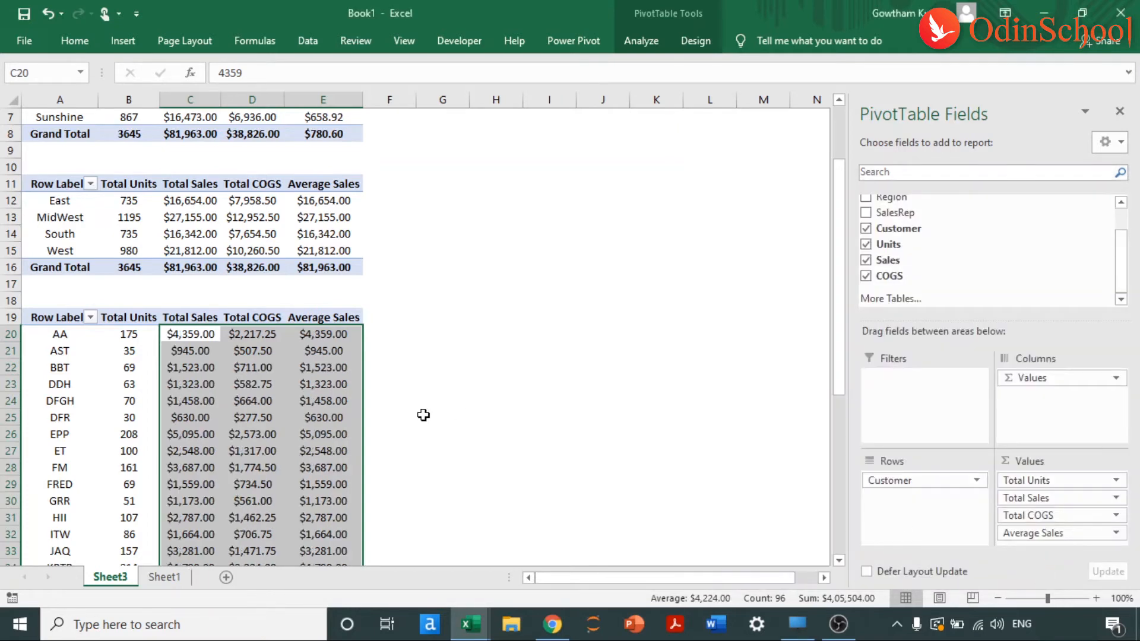
Merge and center cells A1:E1 above the first pivot table.
key(ctrl+Up)
key(ctrl+Up)
key(ctrl+Up)
key(ctrl+Up)
key(ctrl+Up)
key(ctrl+Up)
key(ctrl+Left)
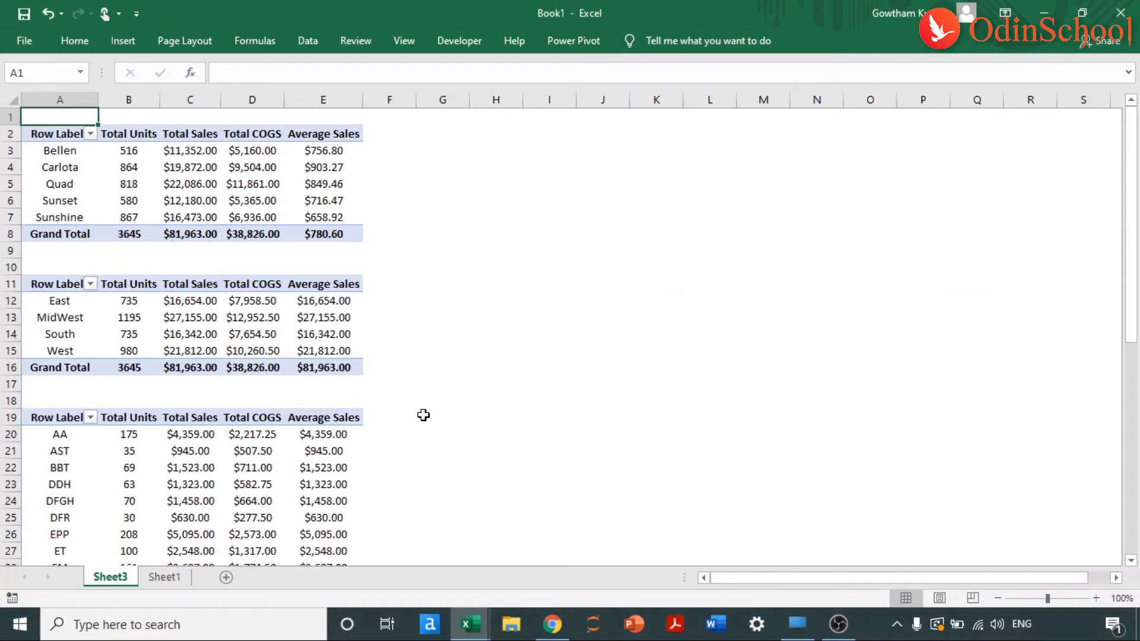
key(shift+Right)
key(shift+Right)
key(shift+Right)
key(shift+Right)
key(alt+h)
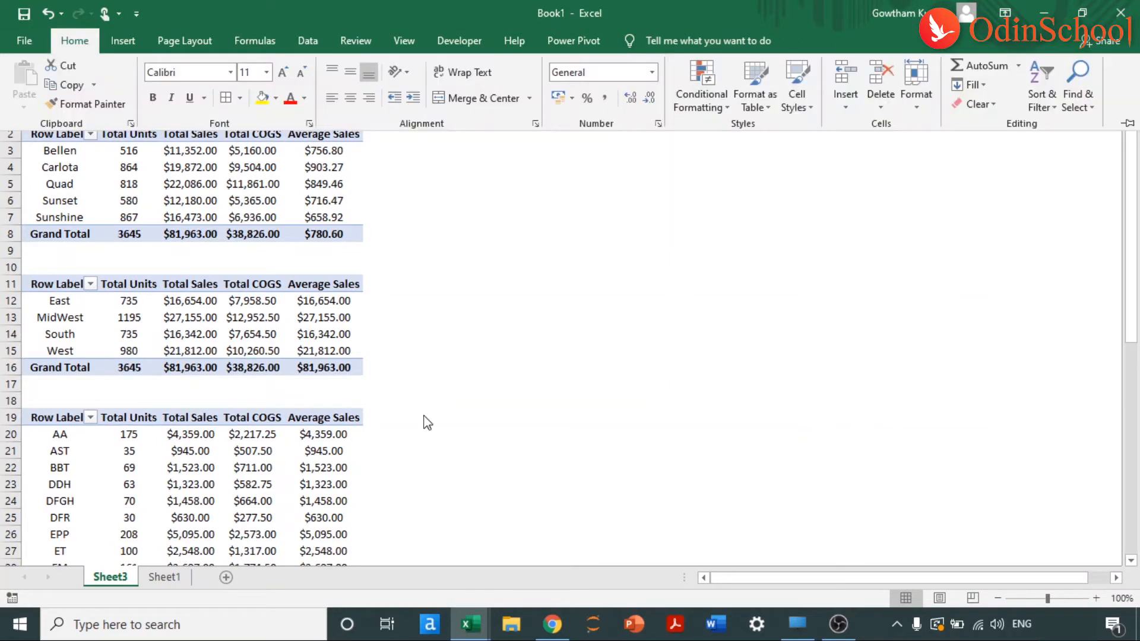
key(m)
key(c)
key(Down)
key(Up)
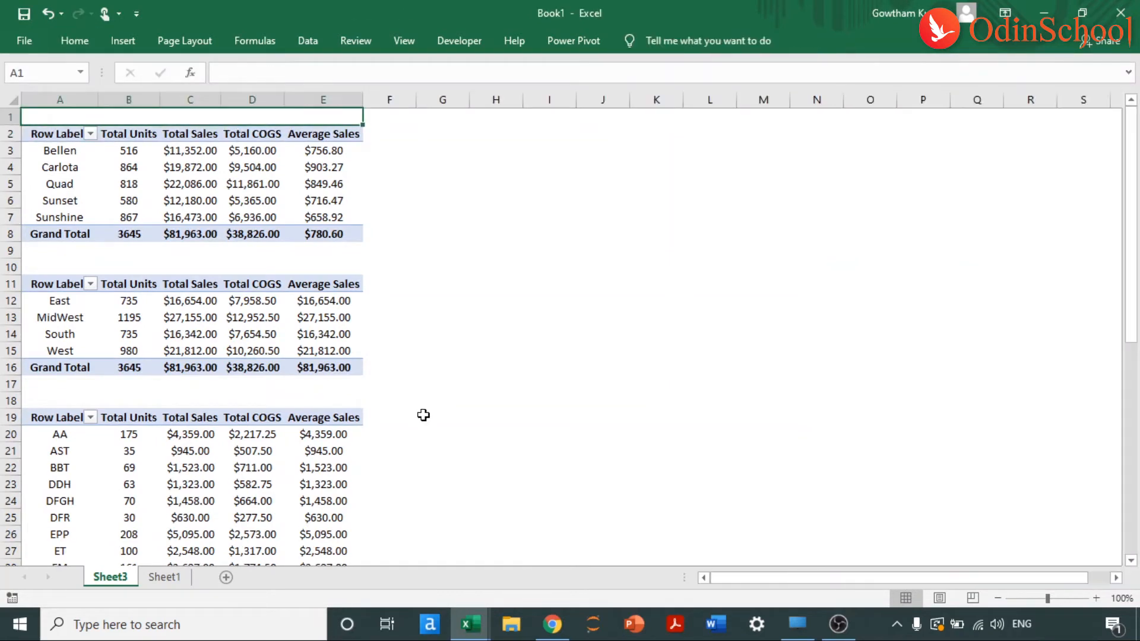
Copy the blank merged cell from row 1 to row 10 above the region pivot table.
key(ctrl+c)
key(Down)
key(Down)
key(Down)
key(Down)
key(Down)
key(Down)
key(Down)
key(Down)
key(Down)
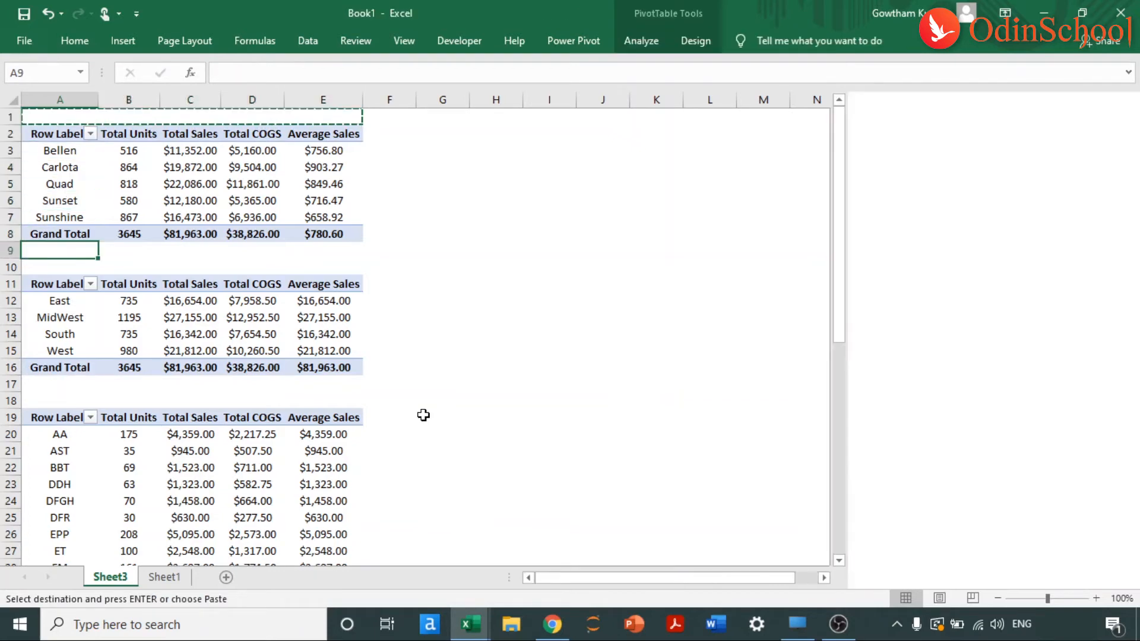
key(ctrl+v)
Paste the blank merged cell into row 18 above the customer pivot table.
key(Down)
key(Down)
key(Down)
key(Down)
key(Down)
key(Down)
key(Down)
key(Down)
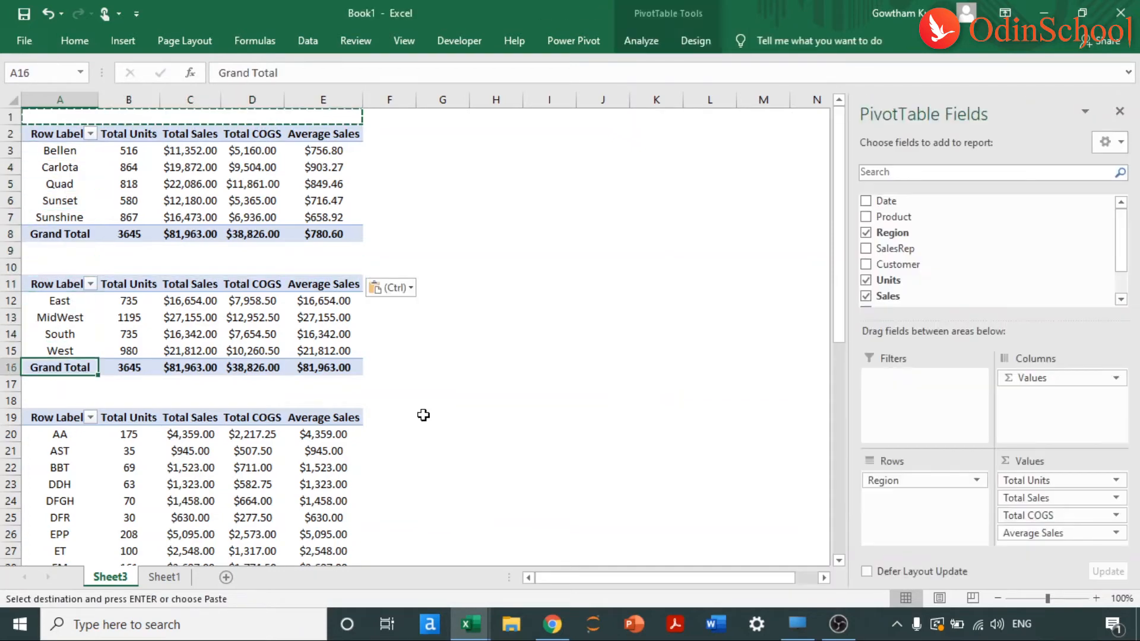
key(ctrl+v)
Fill the merged cell in row 1 with dark blue.
key(Up)
key(Up)
key(Up)
key(Up)
key(Up)
key(Up)
key(Up)
key(Up)
key(Up)
key(Up)
key(Up)
key(Up)
key(Up)
key(Up)
key(Up)
key(Up)
key(Up)
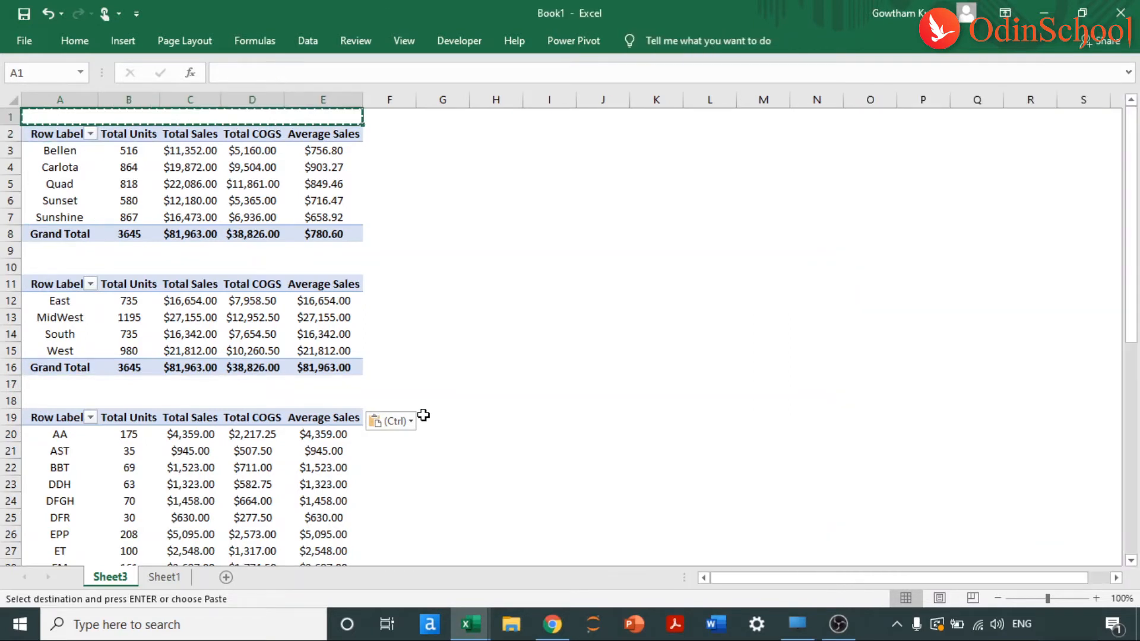
key(alt)
key(h)
key(h)
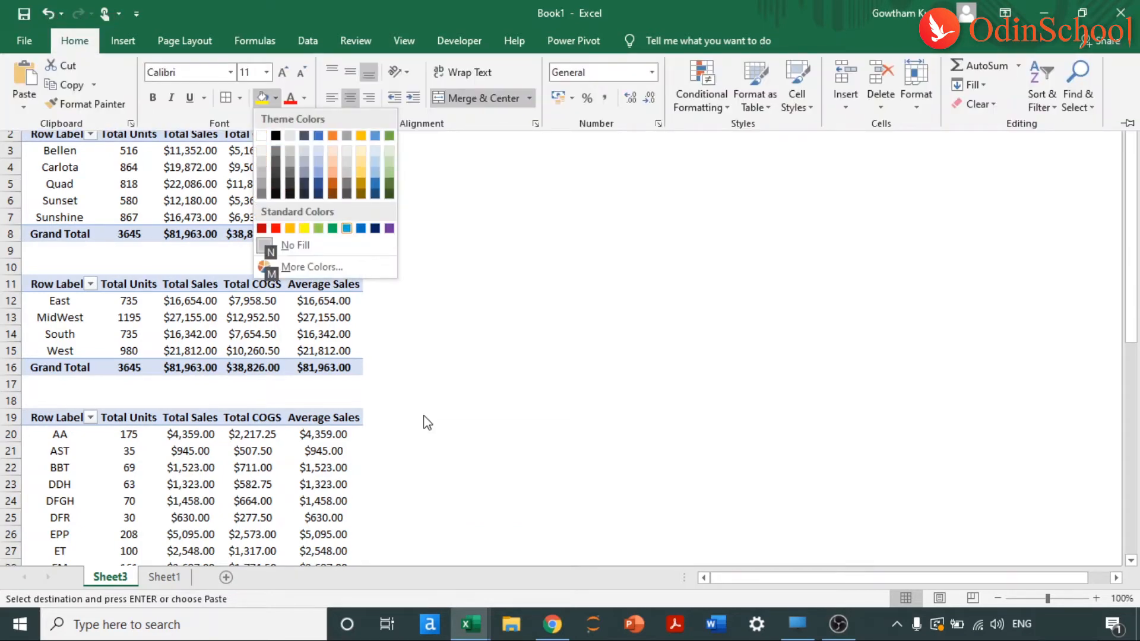
key(Return)
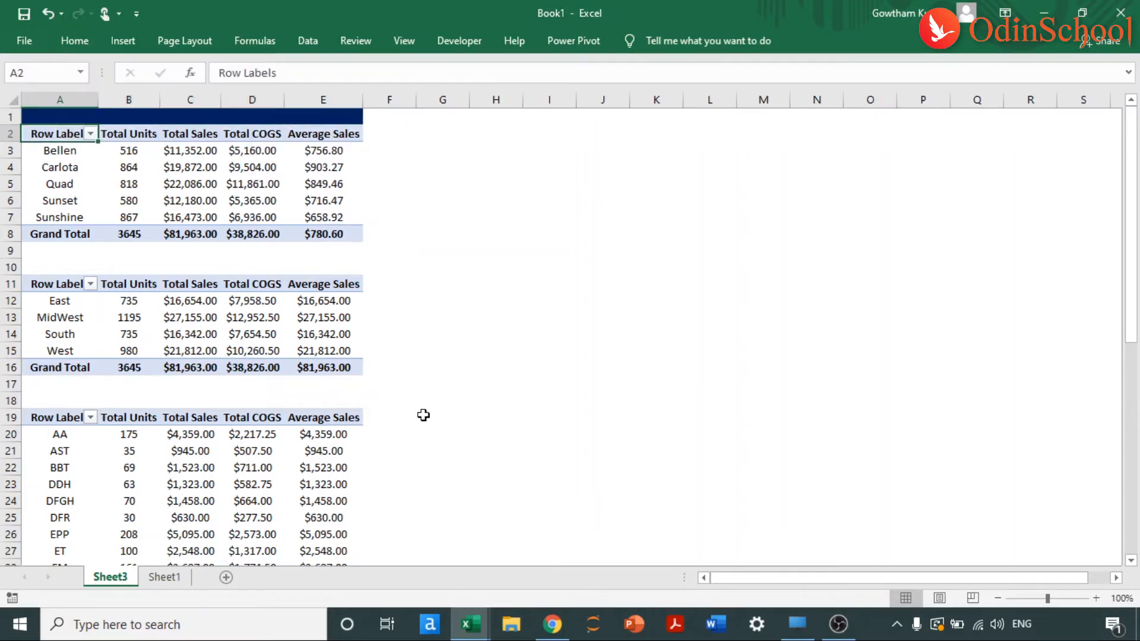
Enter the title "Product Vs SalesRep" in the merged cell in row 1.
text(Product Vs SalesRep)
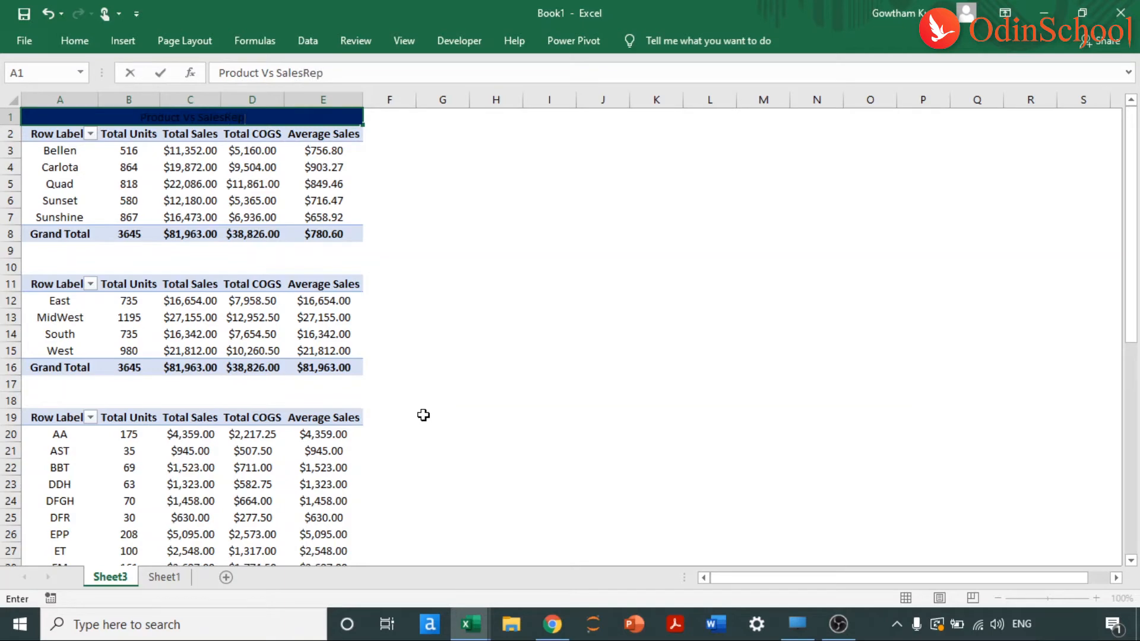
key(Return)
key(Up)
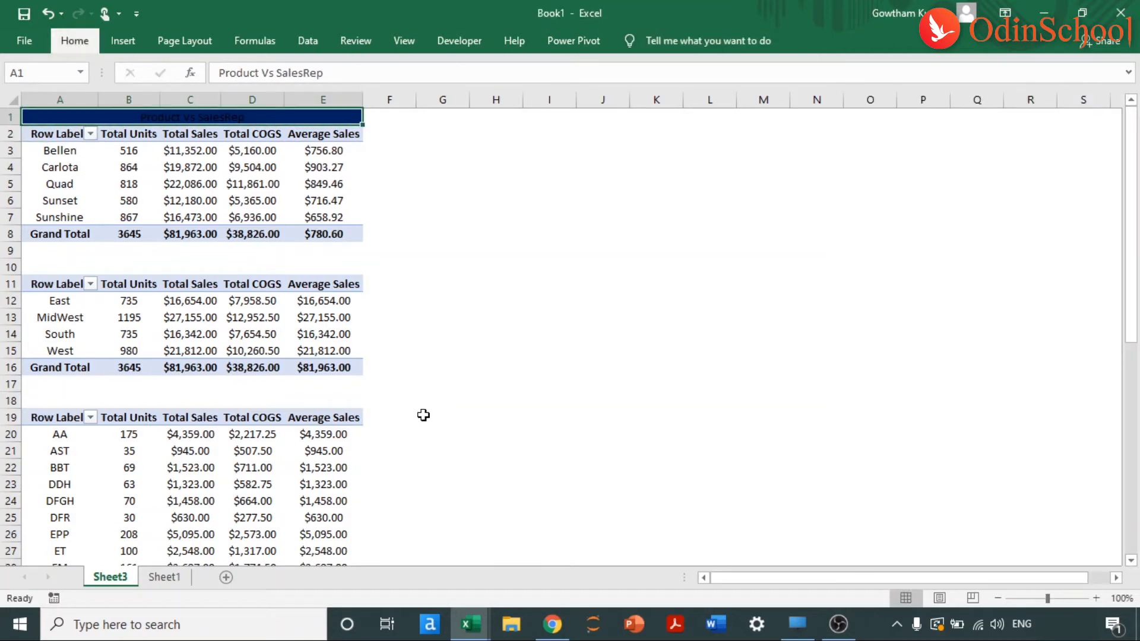
Make the "Product Vs SalesRep" title's font white and bold.
key(alt+h)
key(f)
key(c)
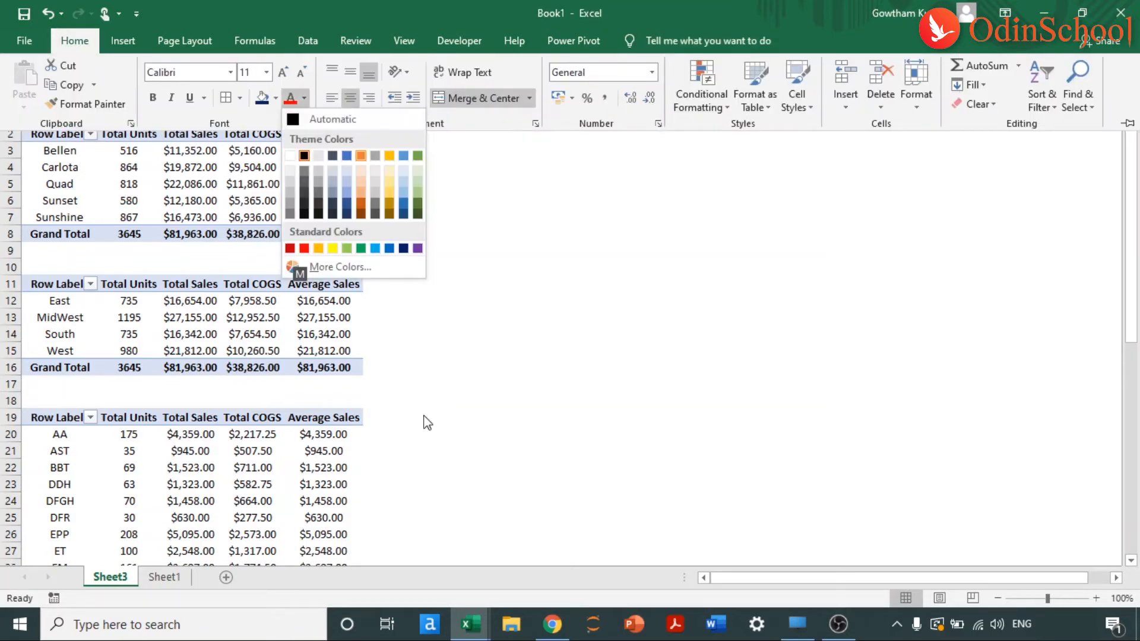
key(Return)
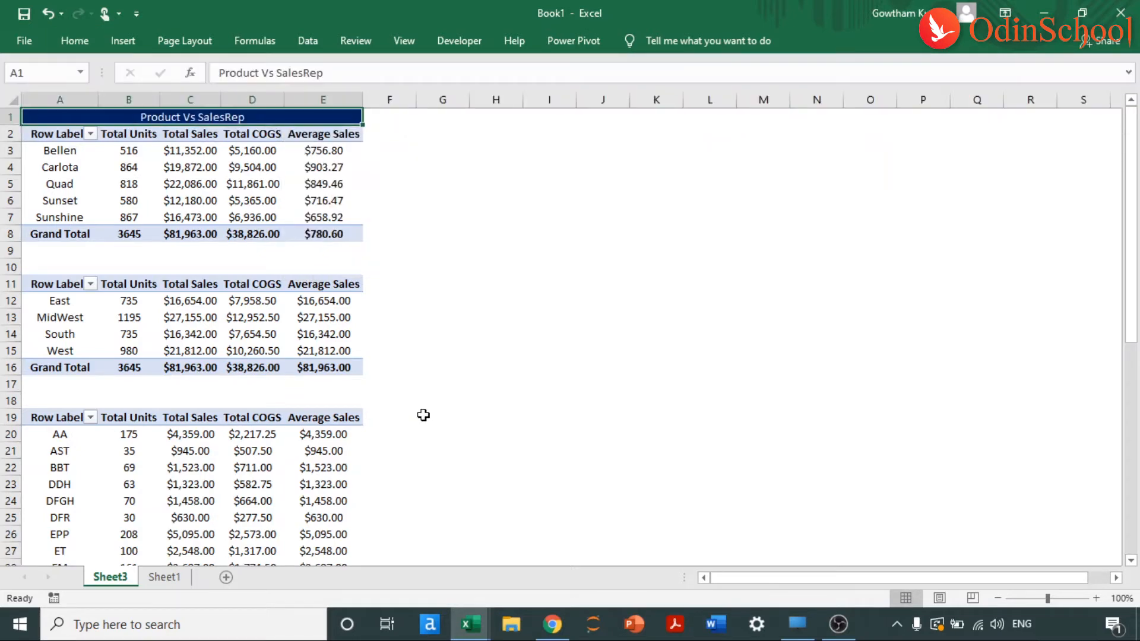
key(ctrl+b)
Copy the formatted title from row 1 to row 10 above the region pivot table.
key(Down)
key(Down)
key(Down)
key(Up)
key(Up)
key(Up)
key(ctrl+c)
key(Down)
key(Down)
key(Down)
key(Down)
key(Down)
key(Down)
key(Down)
key(Down)
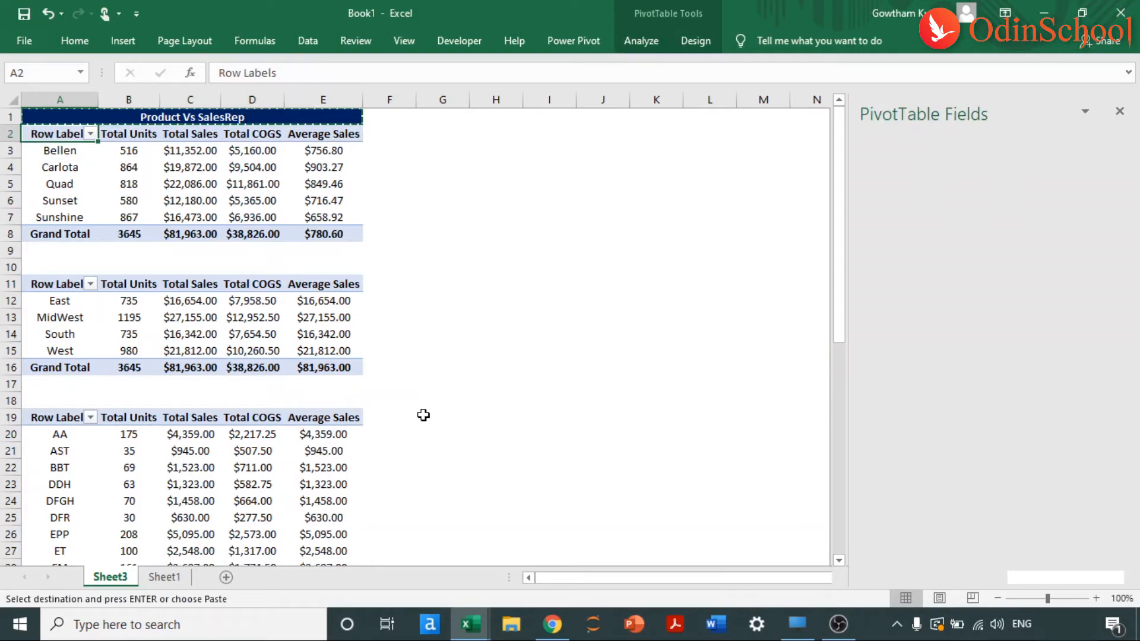
key(Down)
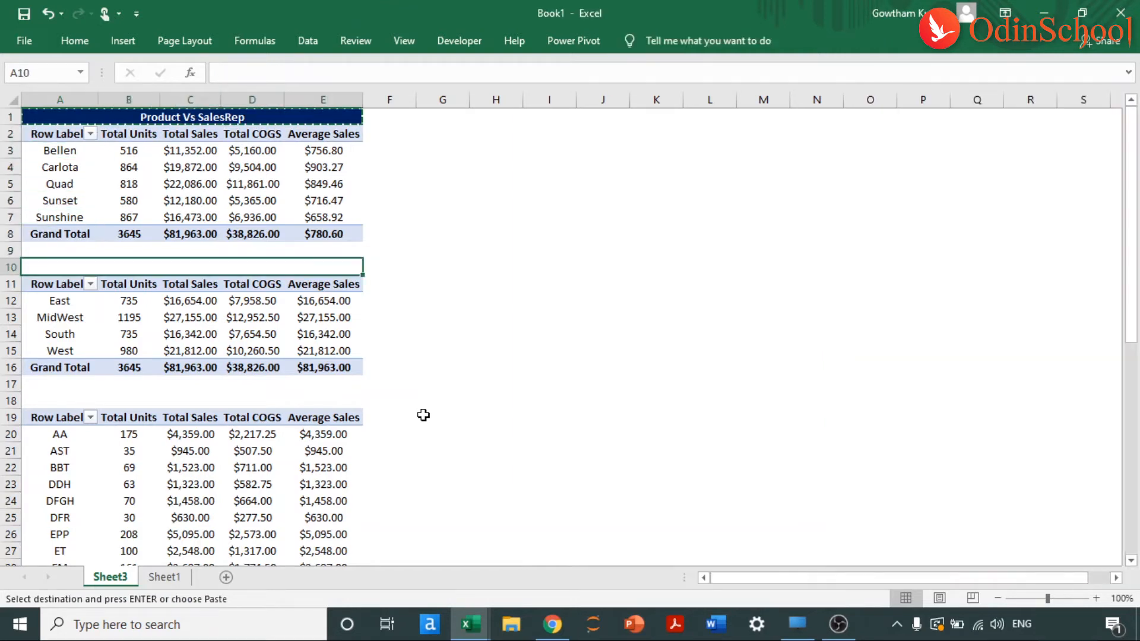
key(ctrl+v)
Paste the formatted title into row 18 above the customer pivot table.
key(Down)
key(Down)
key(Down)
key(Down)
key(Down)
key(Down)
key(Down)
key(Down)
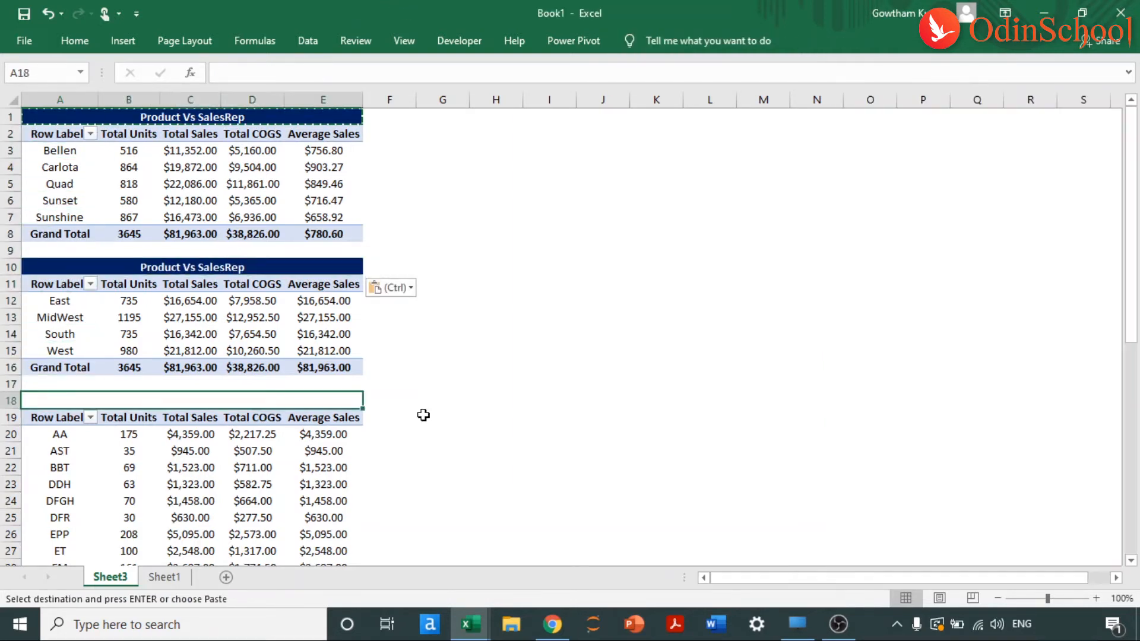
key(ctrl+v)
Change the title in row 10 to "Region Vs SalesRep".
key(Up)
key(Up)
key(Up)
key(Up)
key(Up)
key(Up)
key(Up)
key(Up)
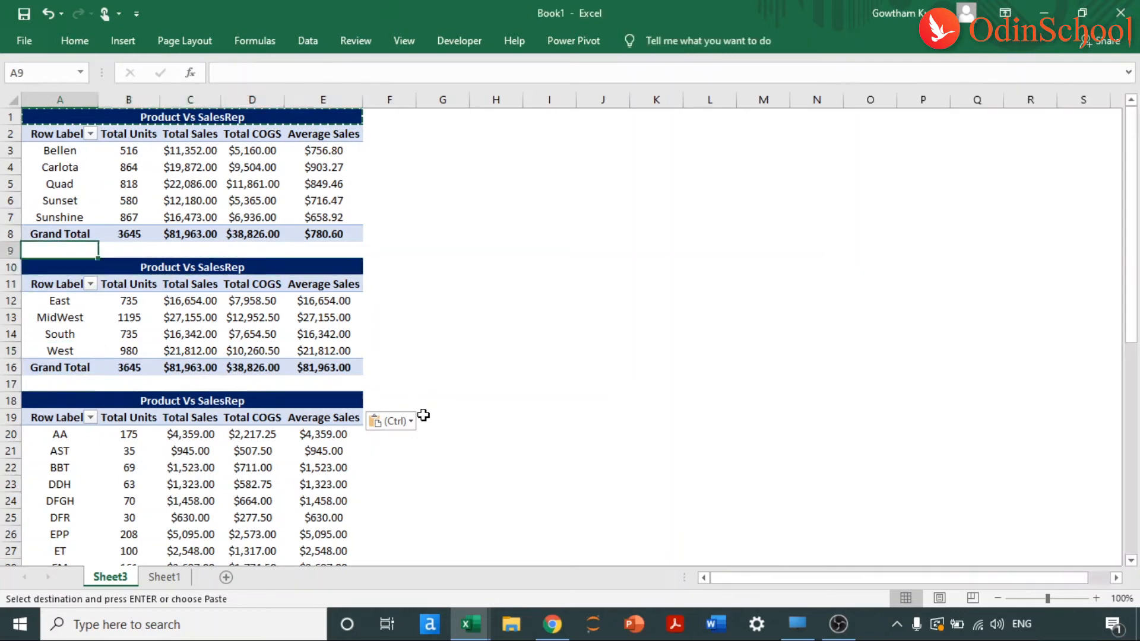
key(F2)
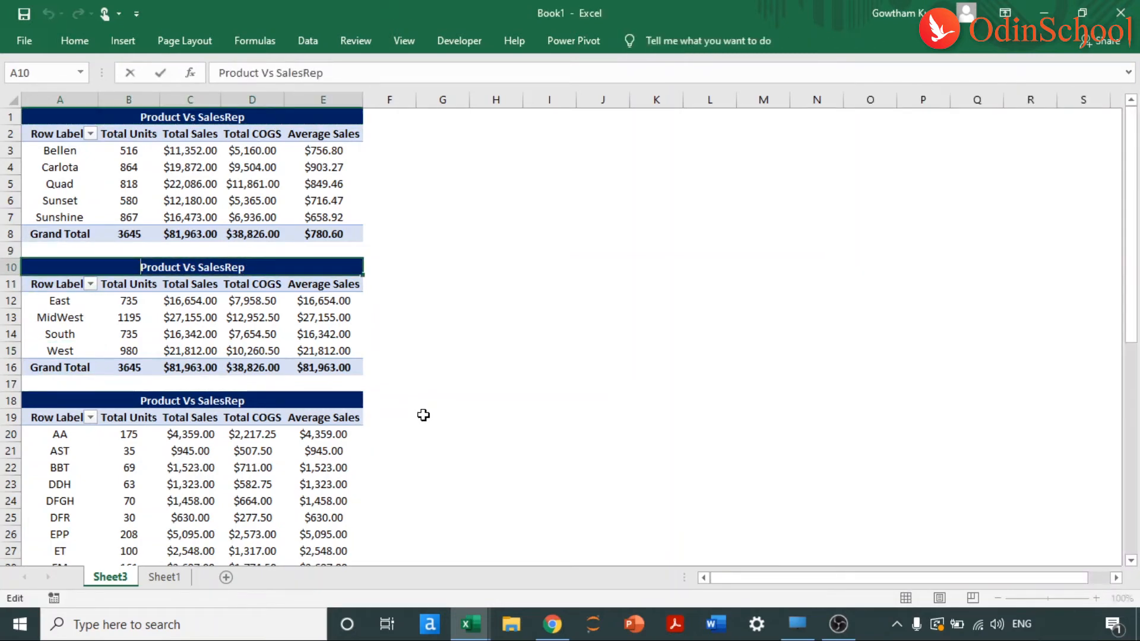
key(shift+Right)
key(shift+Right)
key(shift+Right)
key(shift+Right)
key(shift+Right)
key(shift+Right)
key(shift+Right)
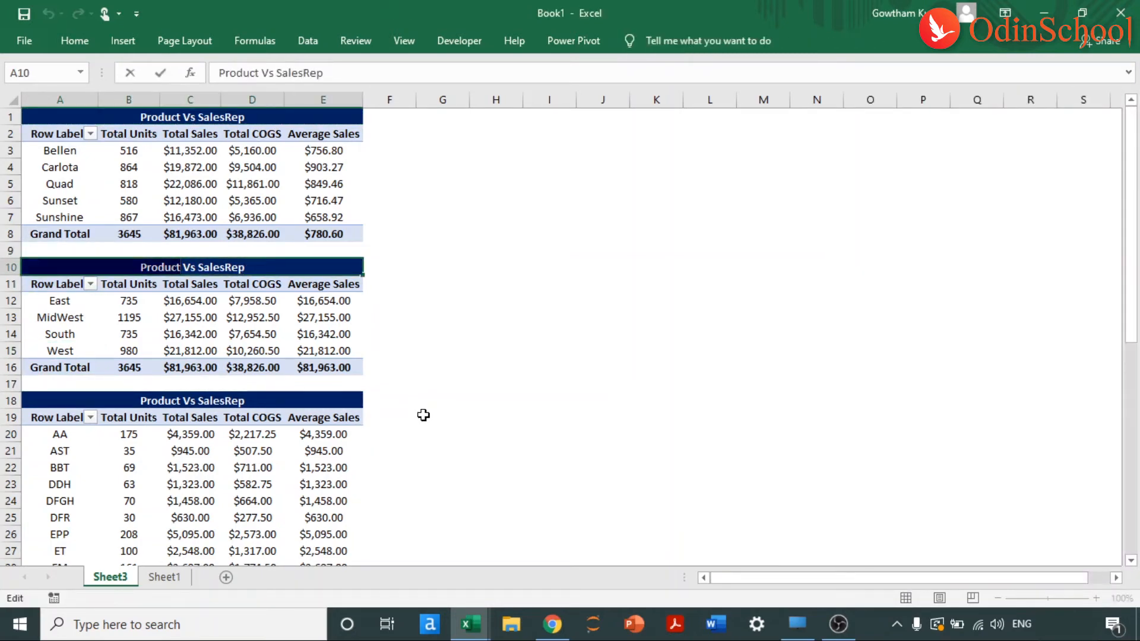
text(Region)
key(Return)
Change the title in row 18 to "Customer Vs SalesRep".
key(Down)
key(Down)
key(Down)
key(Down)
key(Down)
key(Down)
key(Down)
key(F2)
key(ctrl+Left)
key(ctrl+Left)
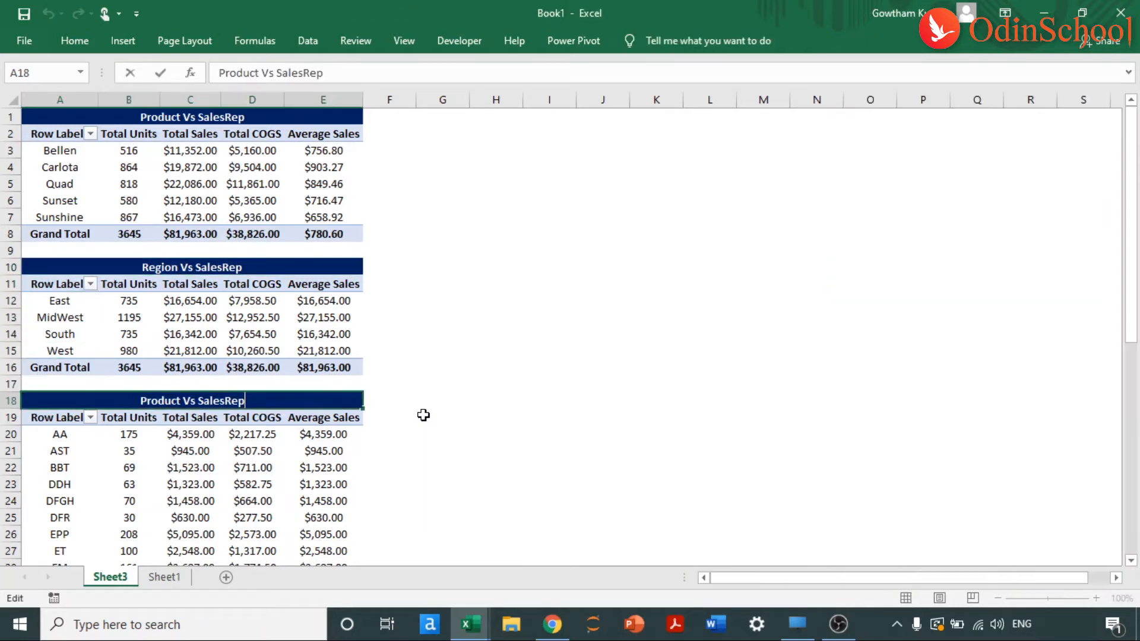
key(ctrl+shift+Right)
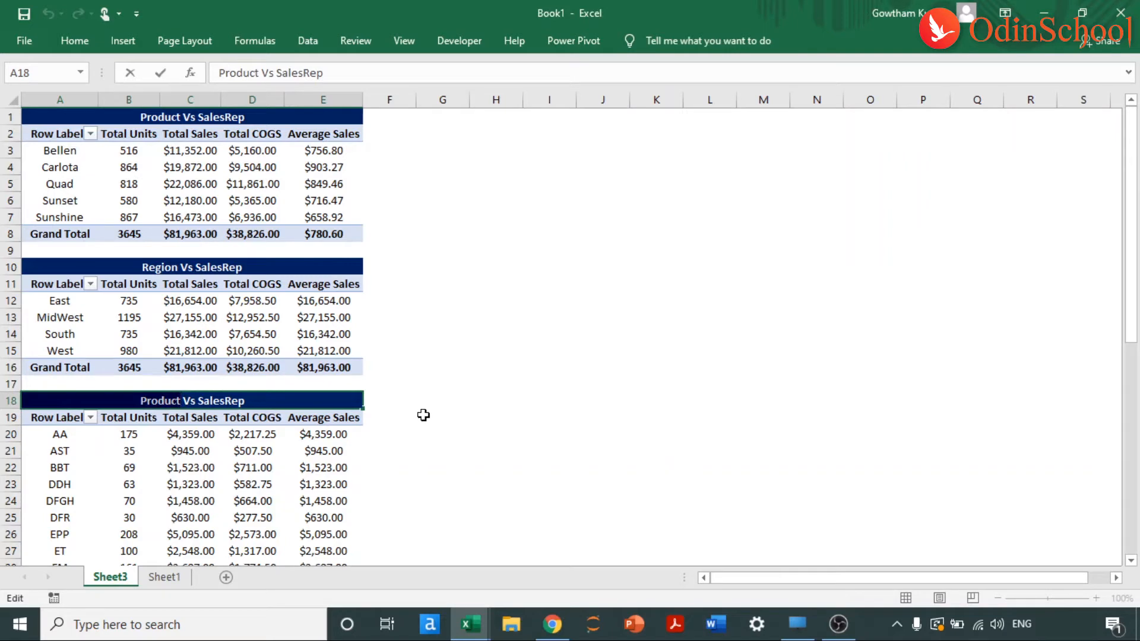
text(CUstomer)
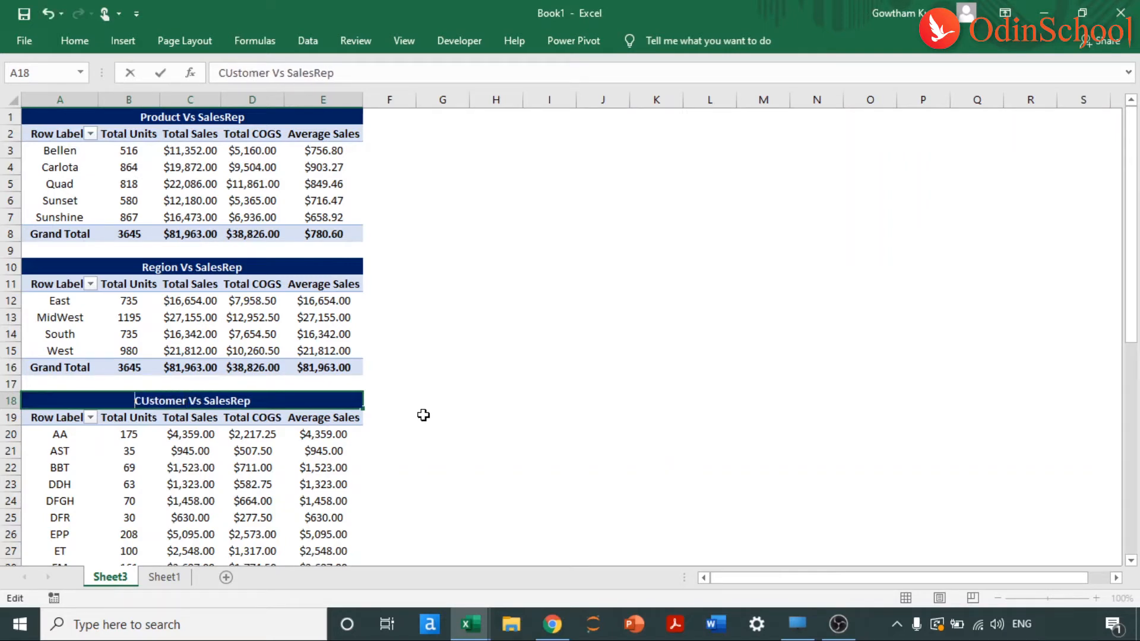
key(BackSpace)
text(u)
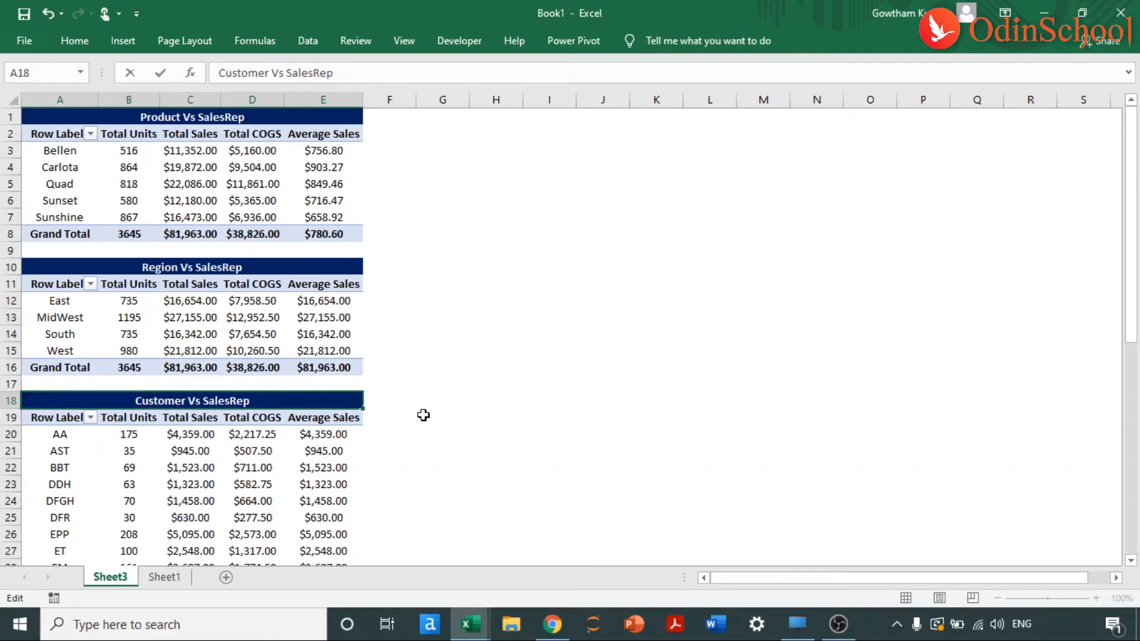
key(Return)
key(Down)
key(Down)
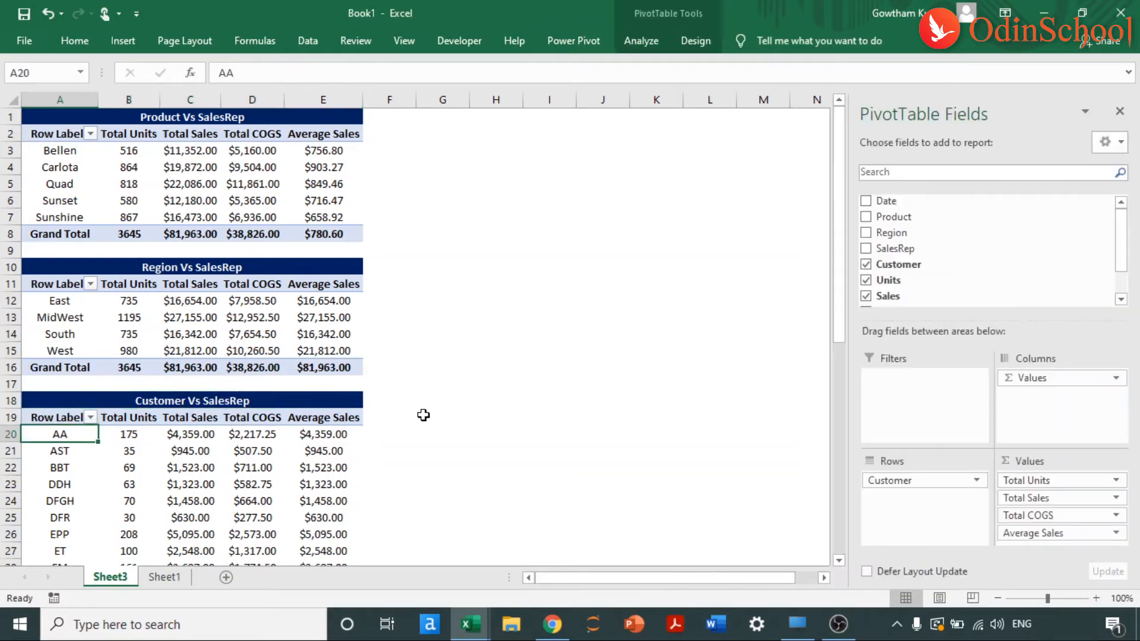
Review the product, region and customer pivot tables by moving through the row label column.
key(Up)
key(Up)
key(Up)
key(Up)
key(Up)
key(Up)
key(Up)
key(Up)
key(Up)
key(Up)
key(Up)
key(Up)
key(Up)
key(Up)
key(Up)
key(Up)
key(Up)
key(Up)
key(Up)
key(Down)
key(Down)
key(Down)
key(Down)
key(Down)
key(Down)
key(Down)
key(Down)
key(Down)
key(Down)
key(Down)
key(Down)
key(Down)
key(Down)
key(Down)
key(Down)
key(Down)
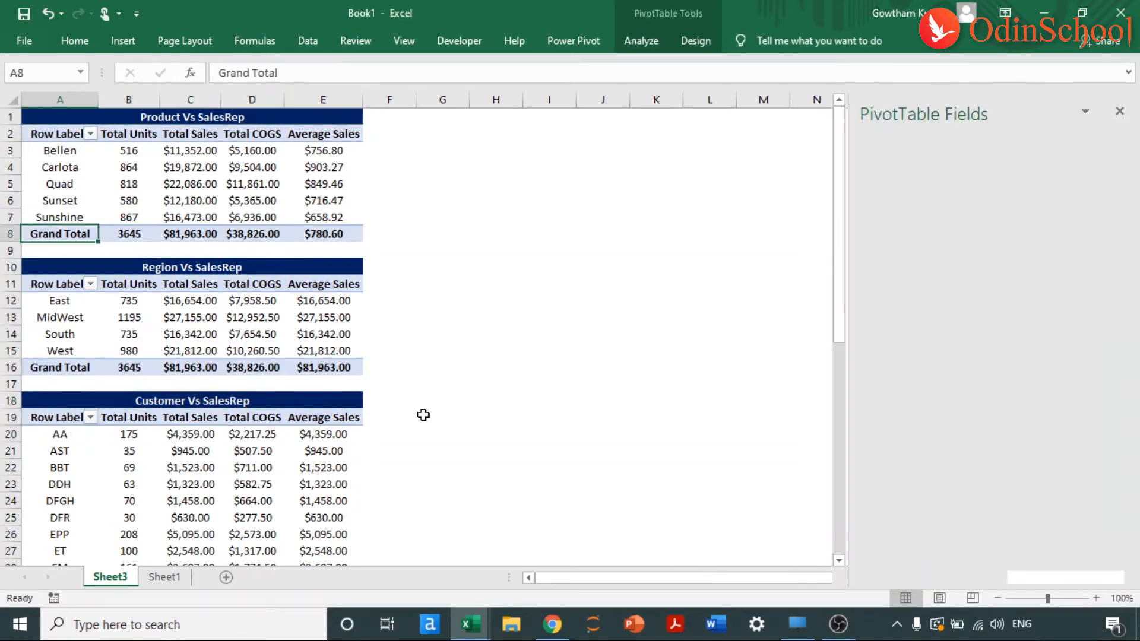
key(ctrl+Down)
key(ctrl+Up)
key(ctrl+Up)
key(ctrl+Up)
key(ctrl+Up)
key(ctrl+Up)
key(Down)
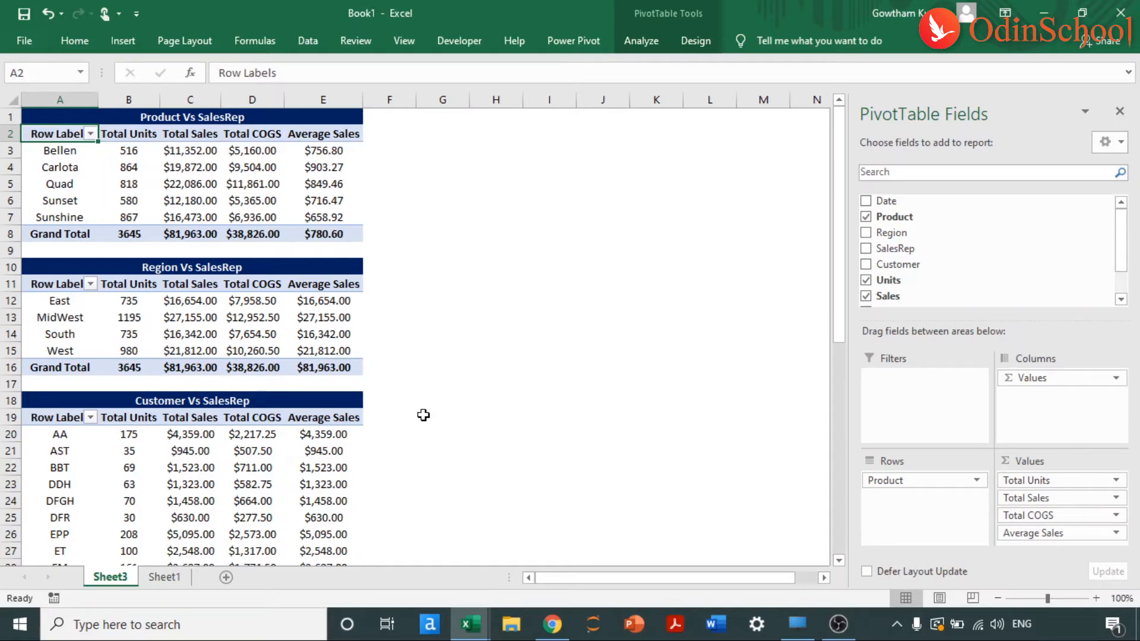
Close the PivotTable field list and expand the ribbon with the entire product pivot table selected.
click(1119, 112)
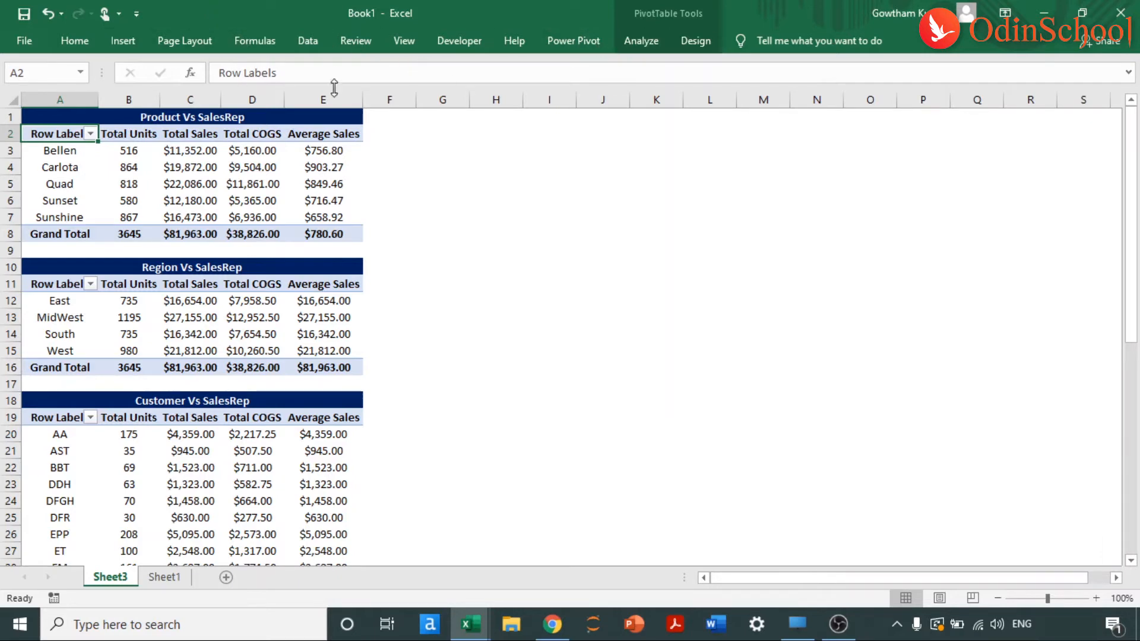
click(76, 131)
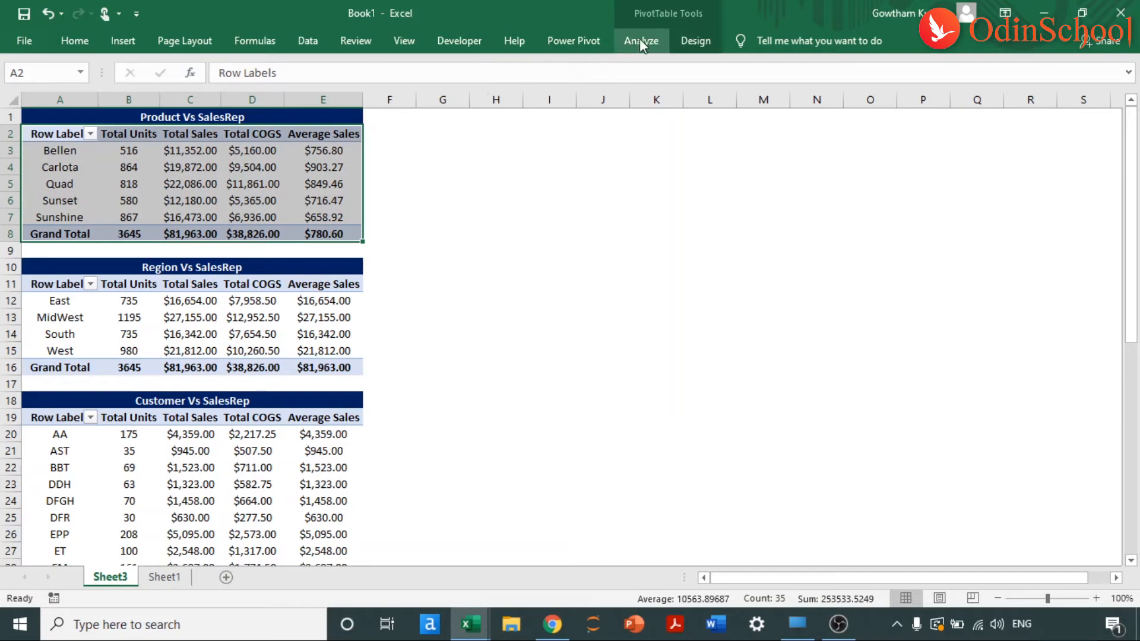
key(ctrl+1)
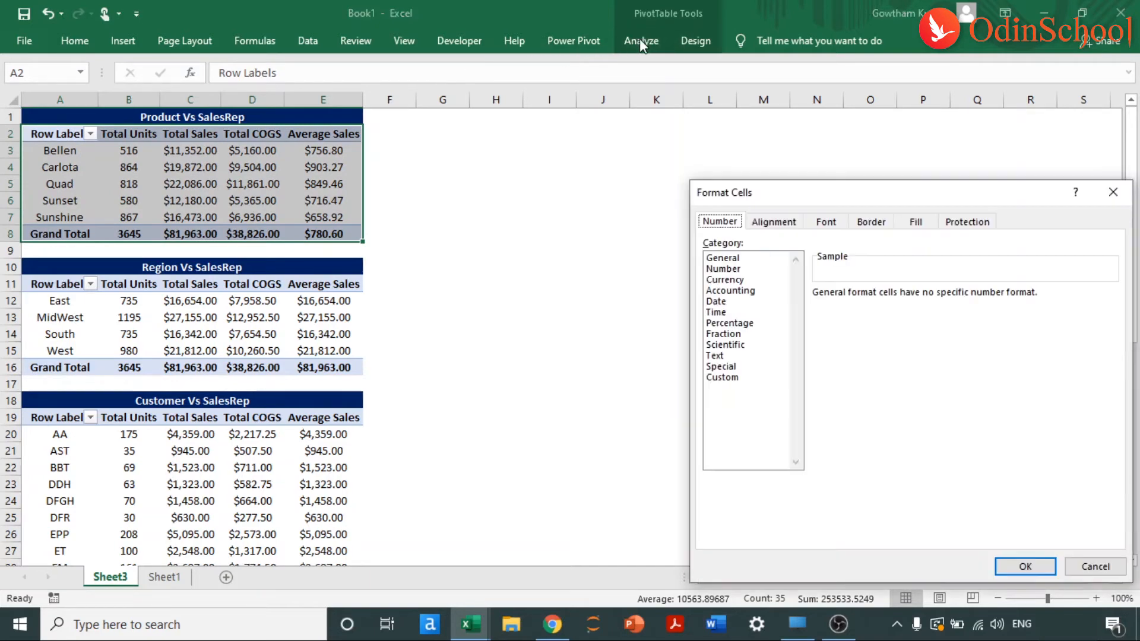
click(1111, 196)
key(ctrl+F1)
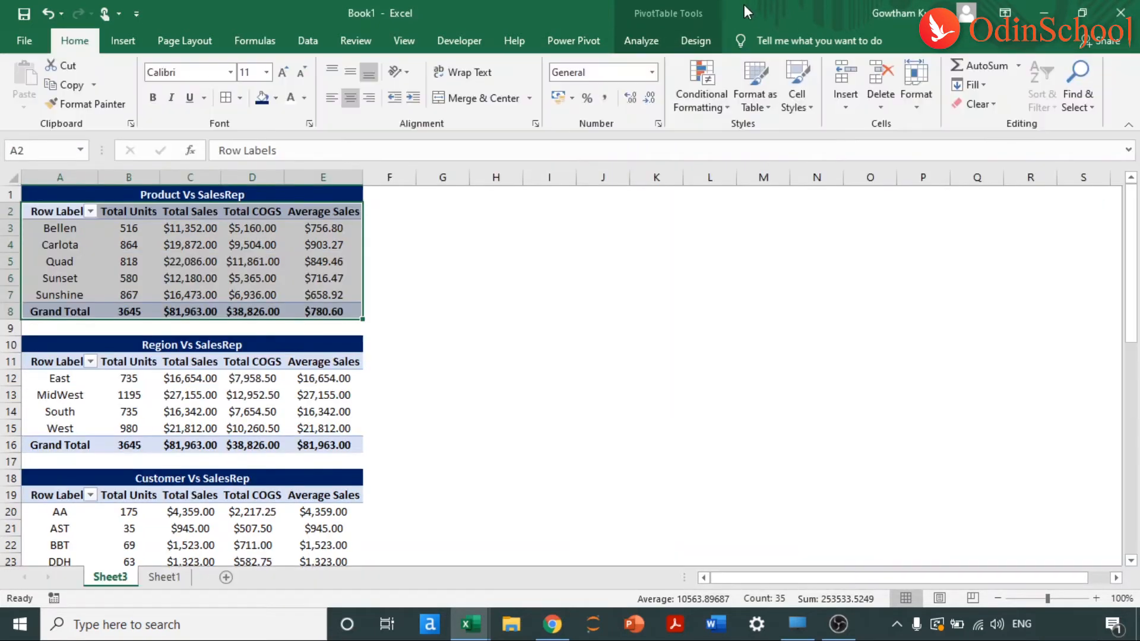
Start a PivotChart from the product pivot table, keeping the tables visible beside the chart dialog.
click(693, 41)
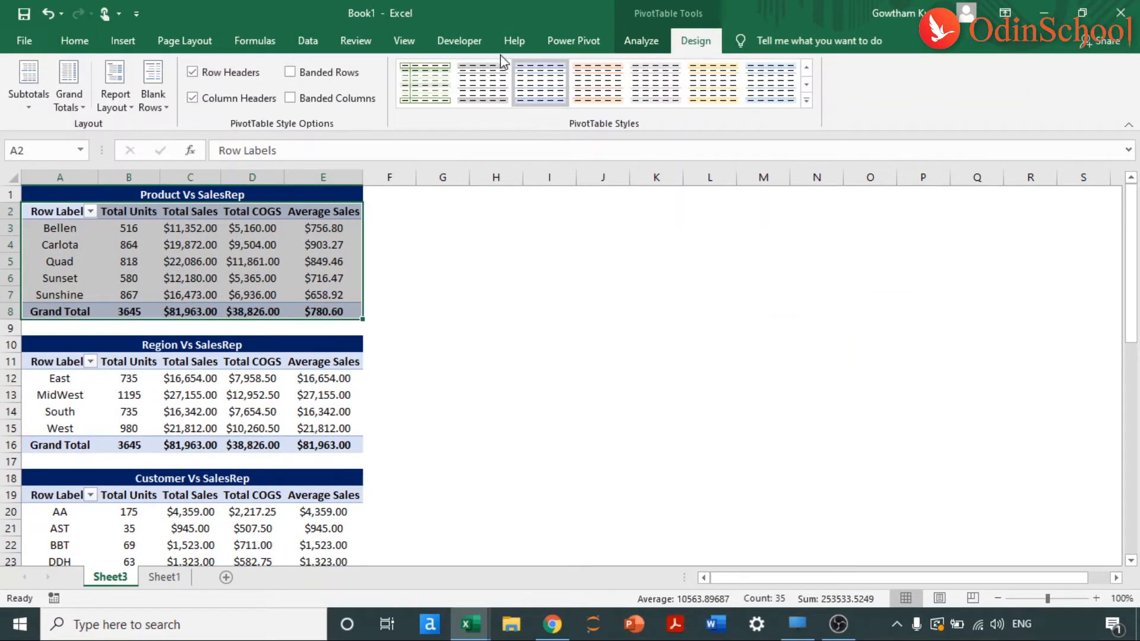
click(638, 41)
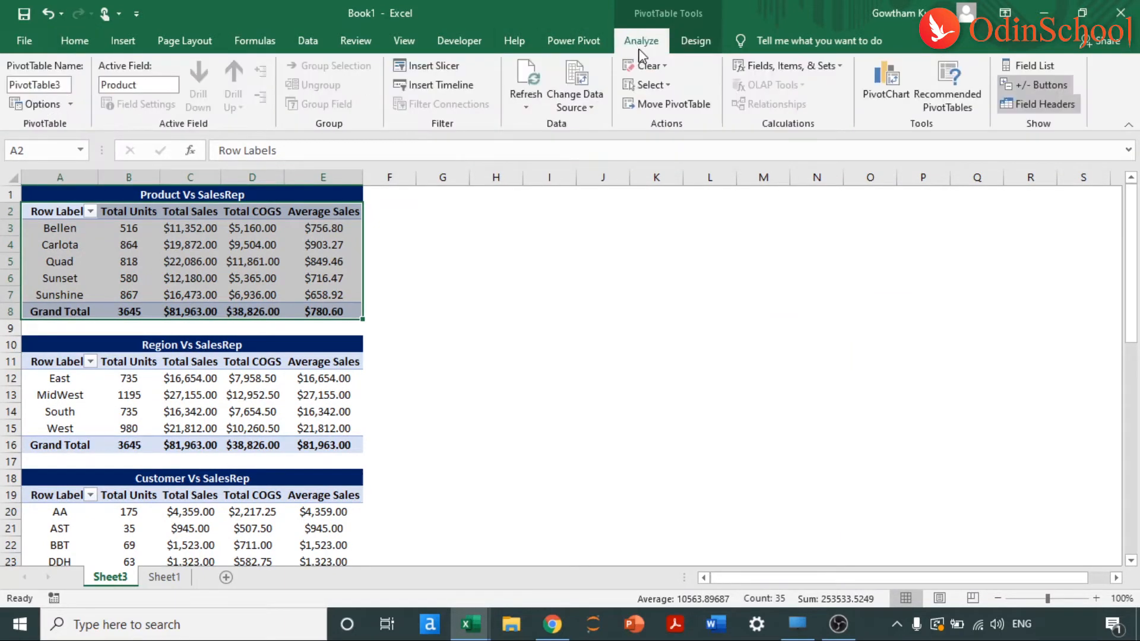
click(875, 104)
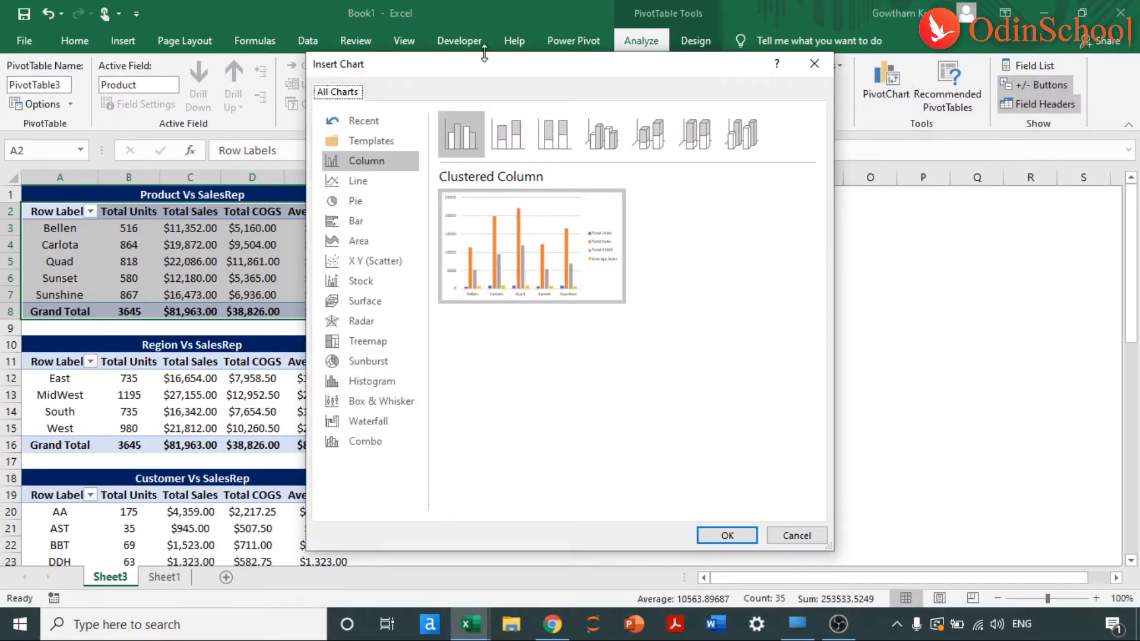
drag(487, 70, 722, 72)
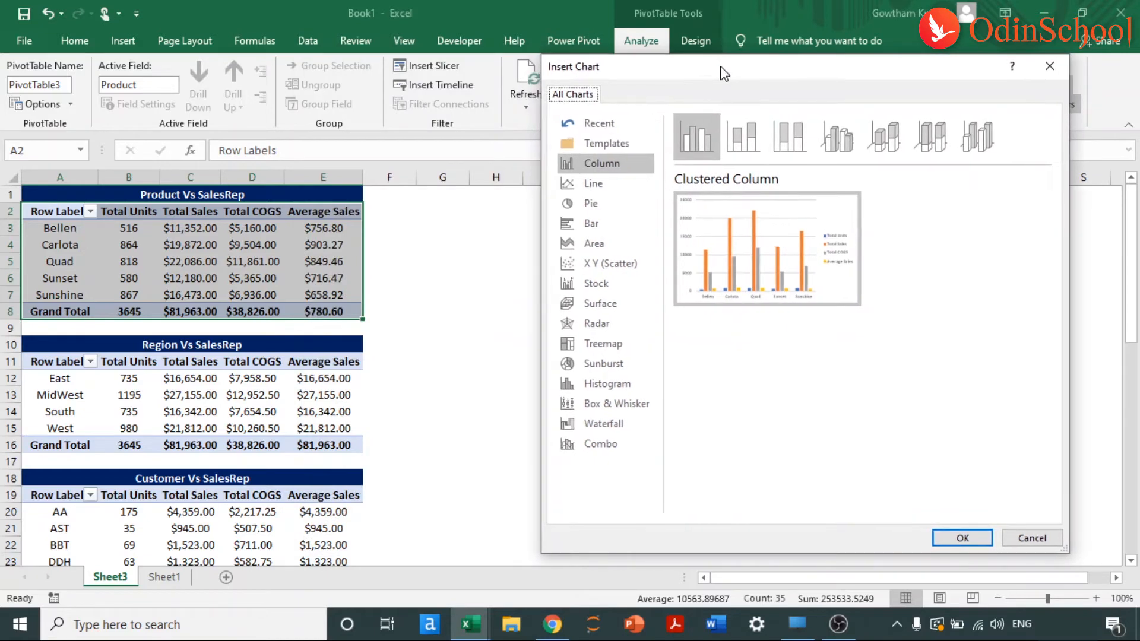
Preview the pie, area, scatter and line chart types for the product pivot table.
click(586, 191)
click(591, 204)
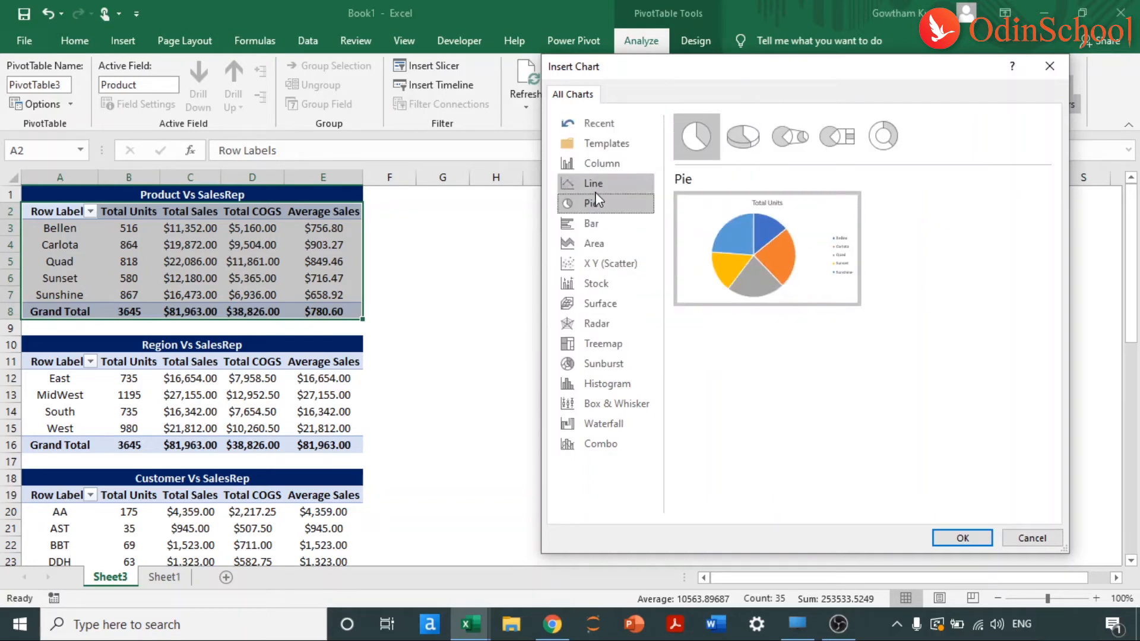
click(596, 191)
click(597, 243)
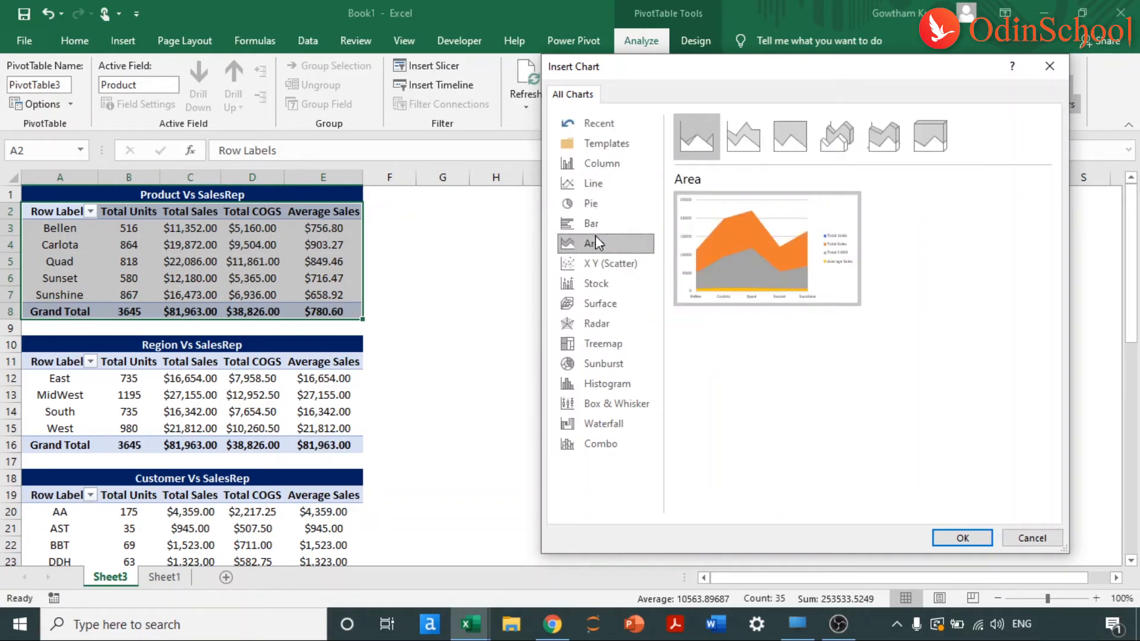
click(599, 263)
click(593, 204)
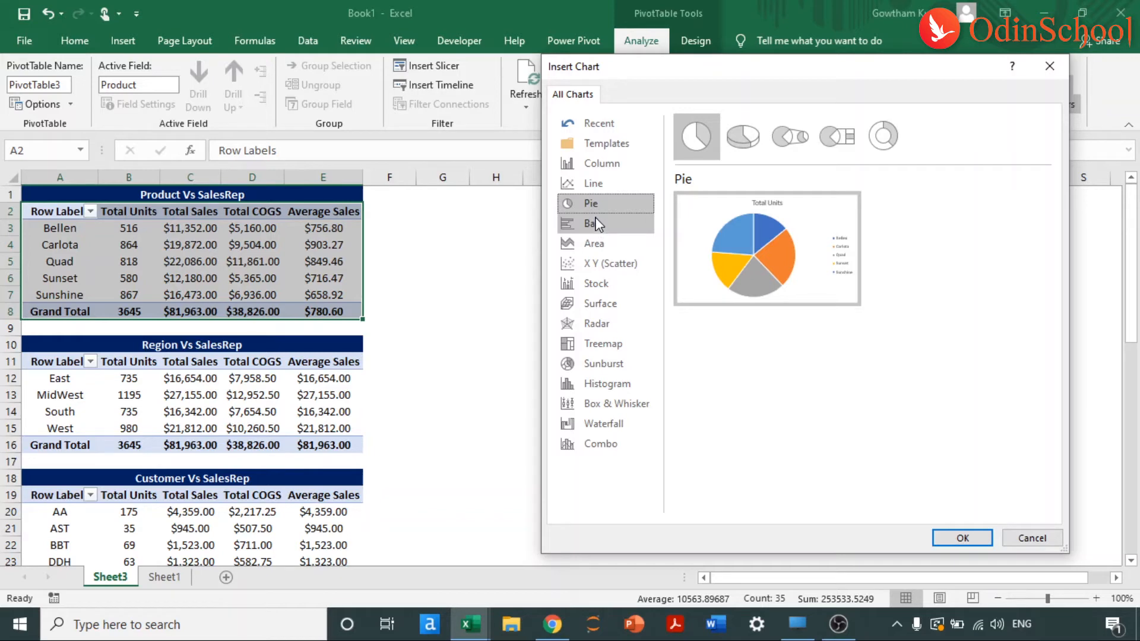
click(589, 186)
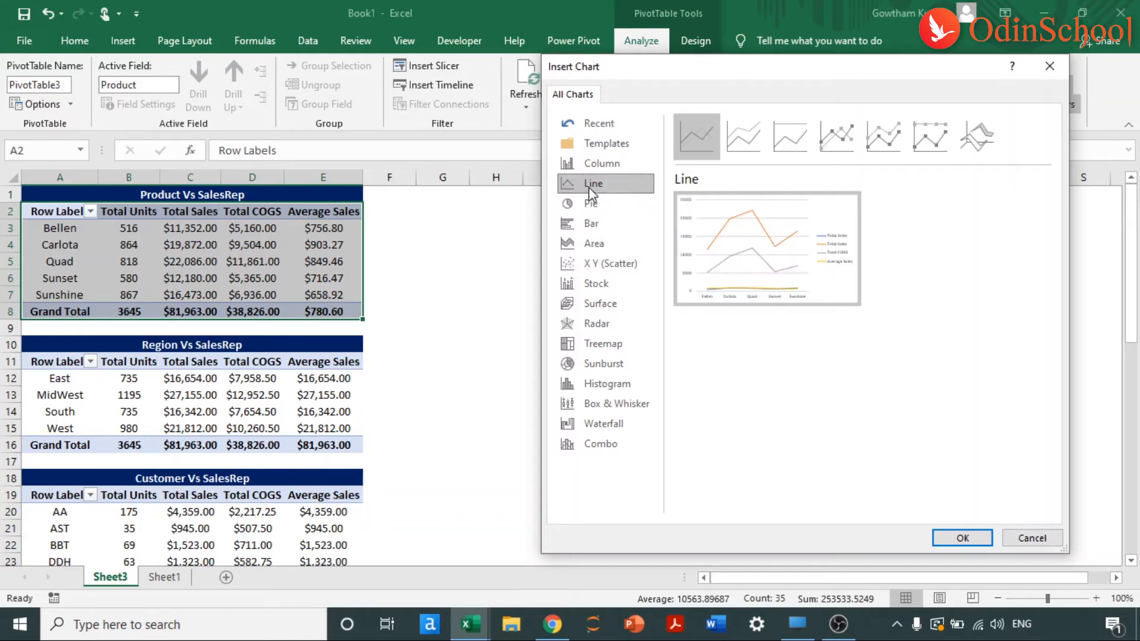
Compare the line chart variants, including stacked, with markers and 3-D Line, using the product data previews.
click(744, 136)
click(786, 139)
click(829, 142)
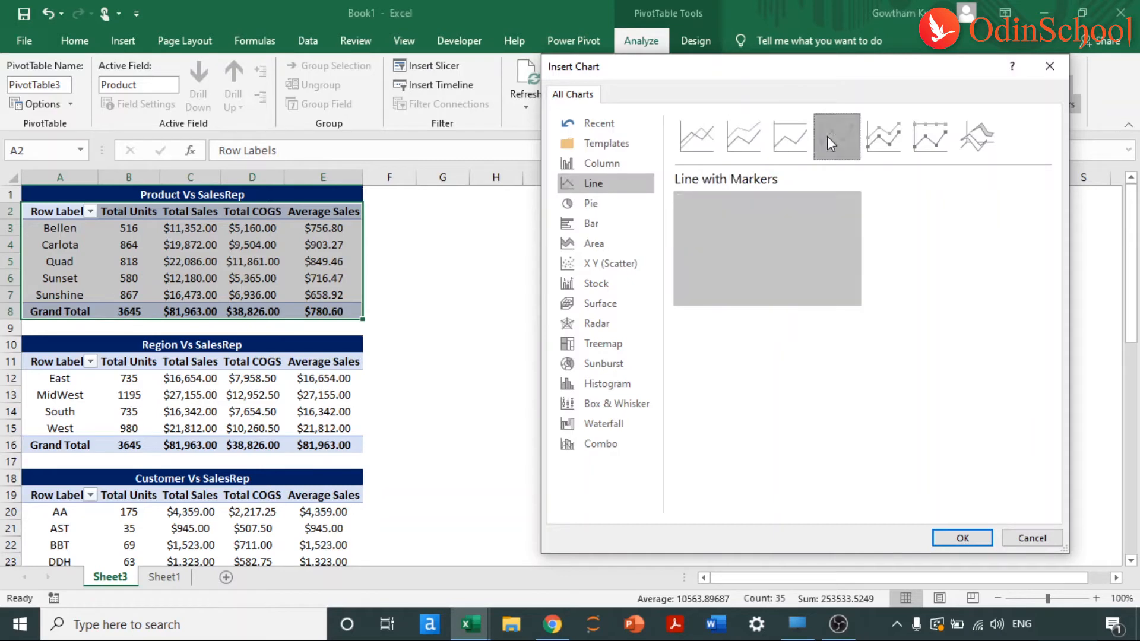
click(884, 145)
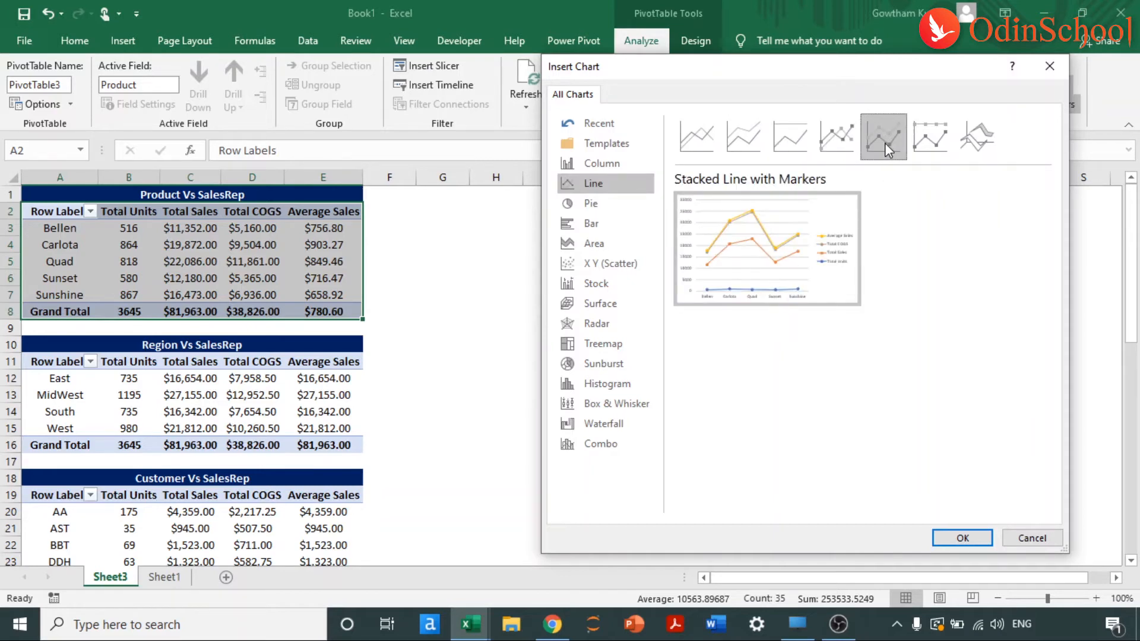
click(928, 150)
click(965, 159)
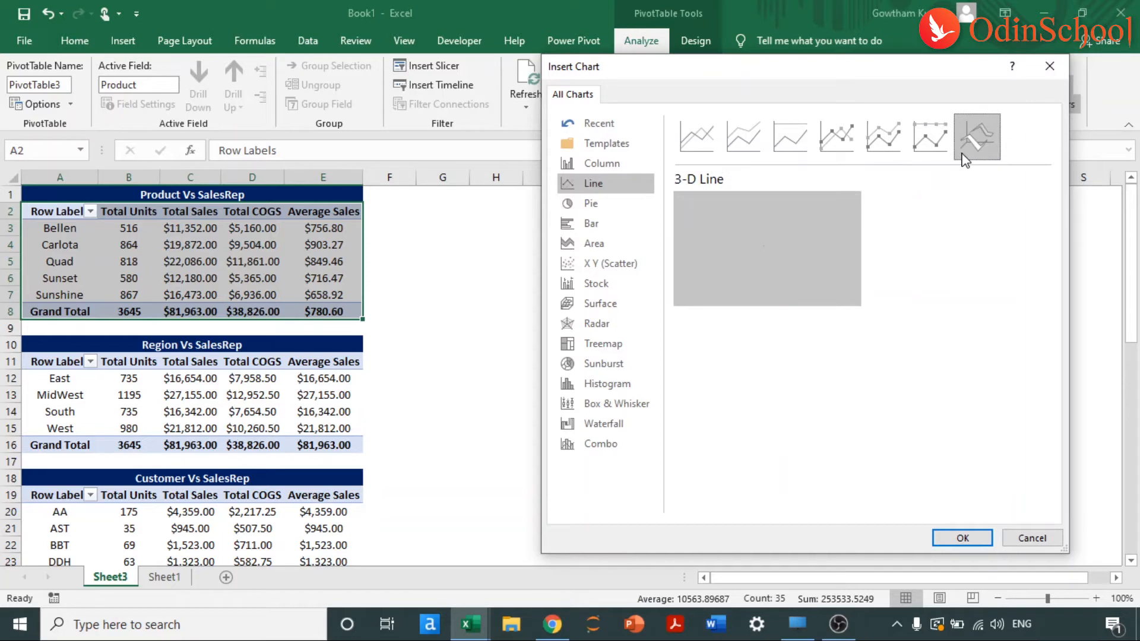
click(918, 152)
click(868, 136)
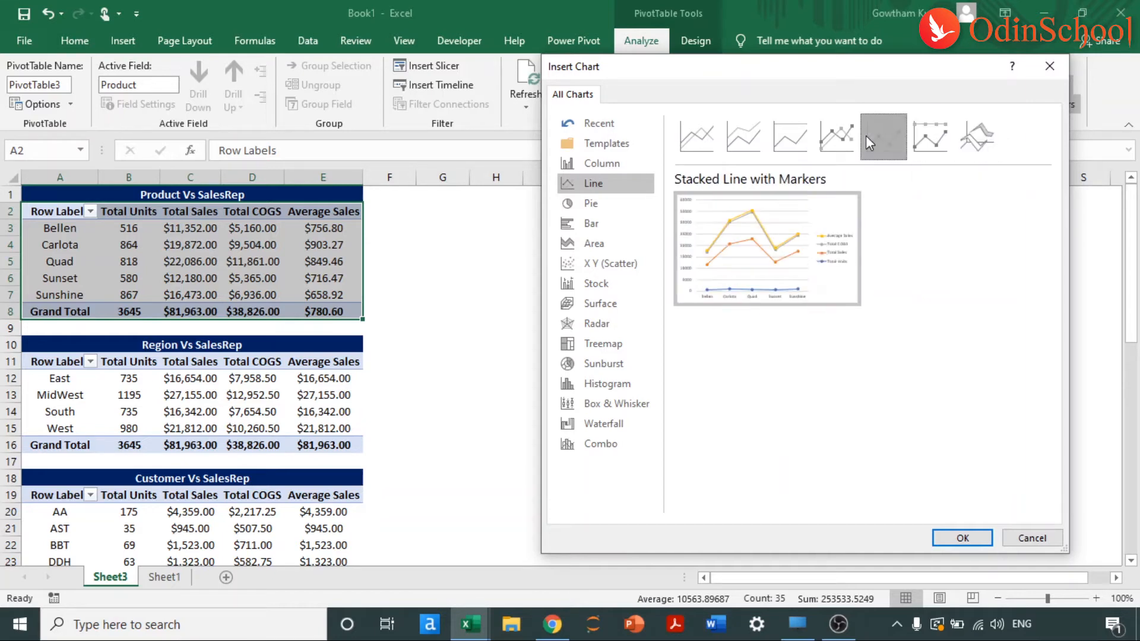
click(964, 136)
mouse_move(792, 262)
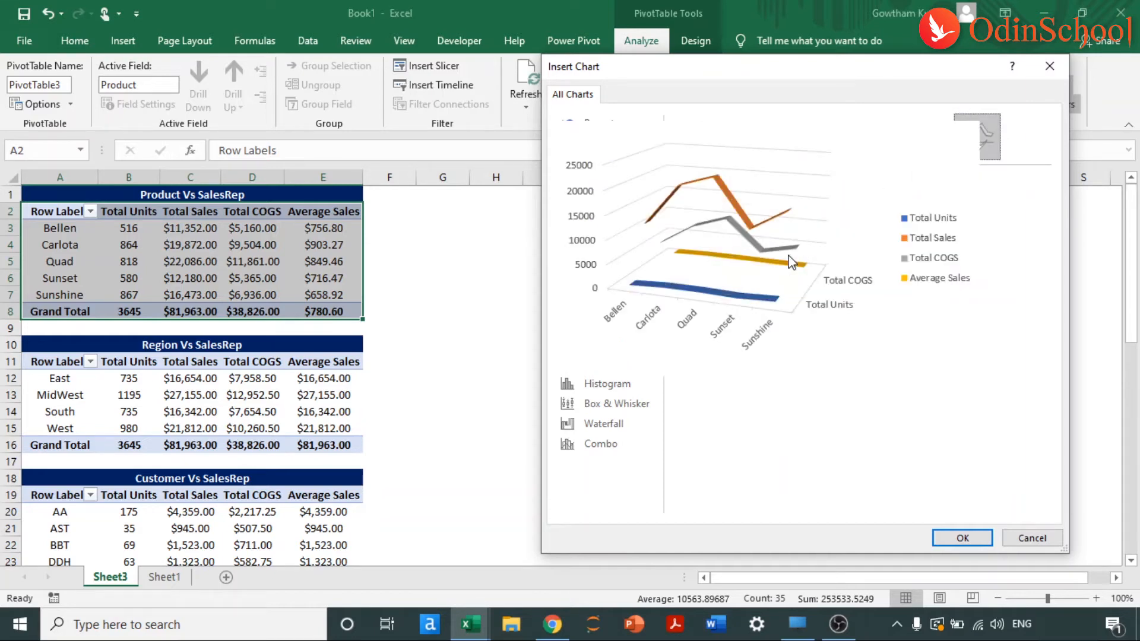
click(841, 145)
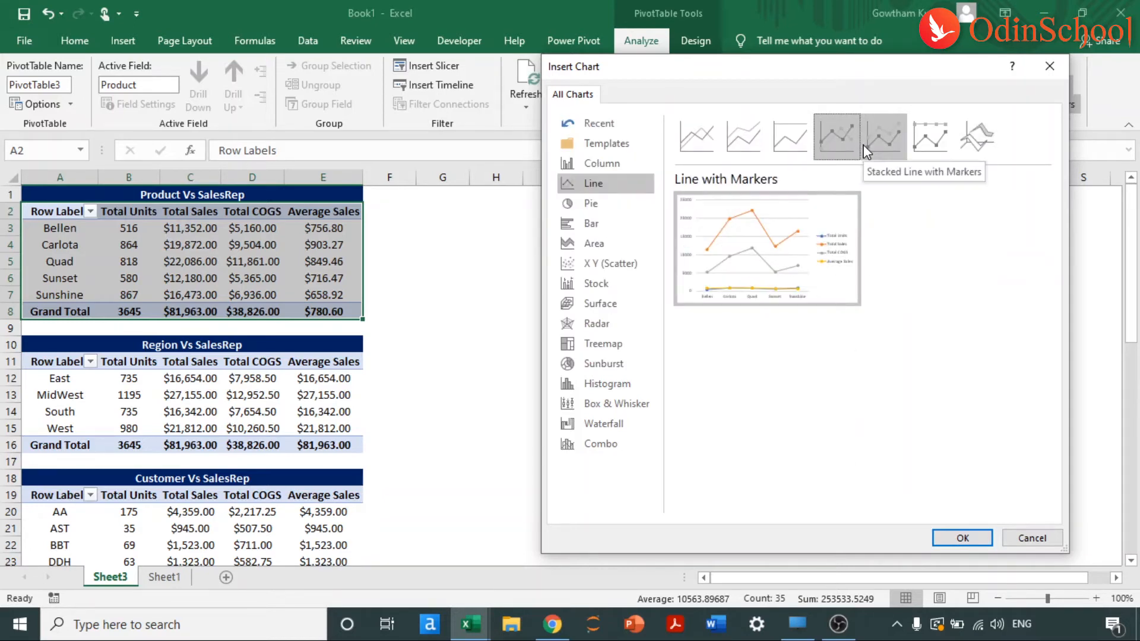
click(868, 148)
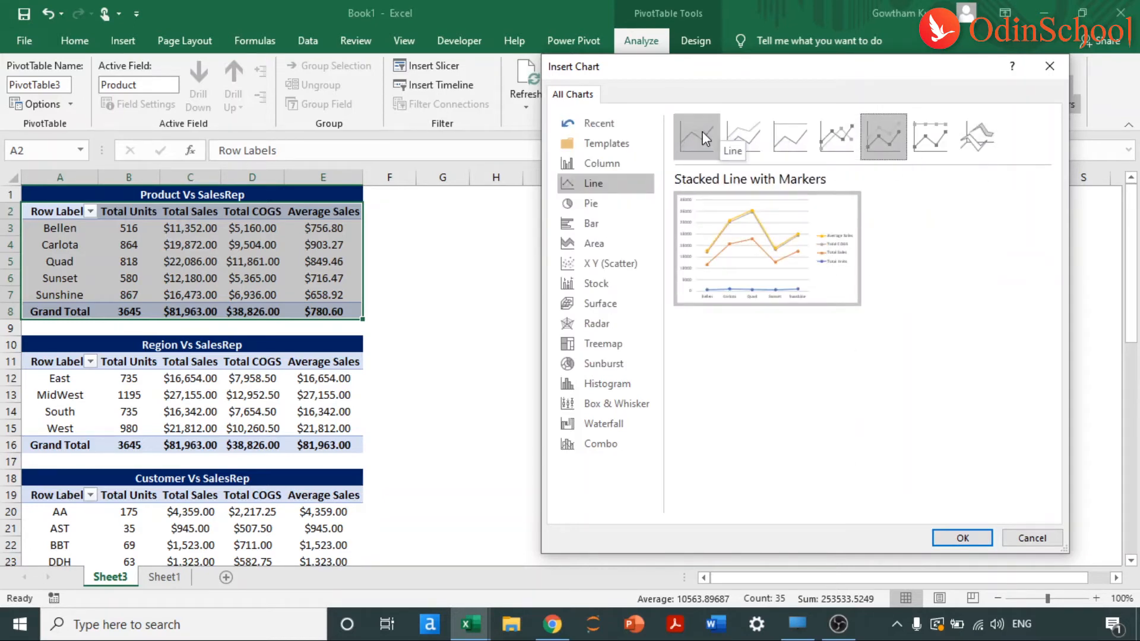
Insert a Stacked Column PivotChart for the product data and place it beside the product pivot table, level with row 1.
click(610, 164)
mouse_move(725, 269)
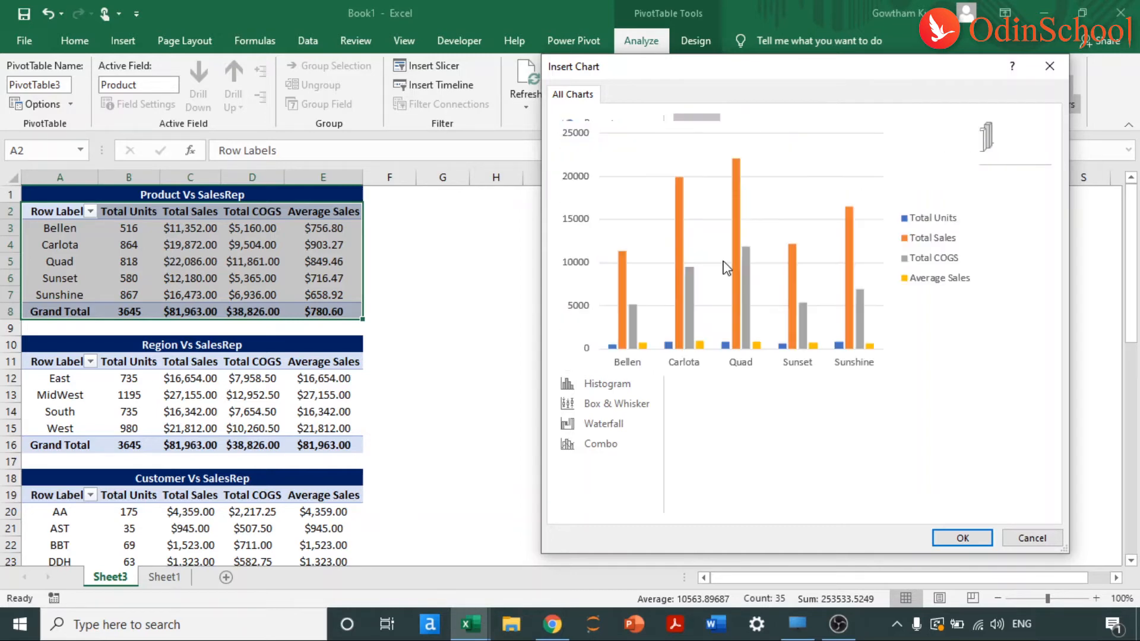
click(740, 151)
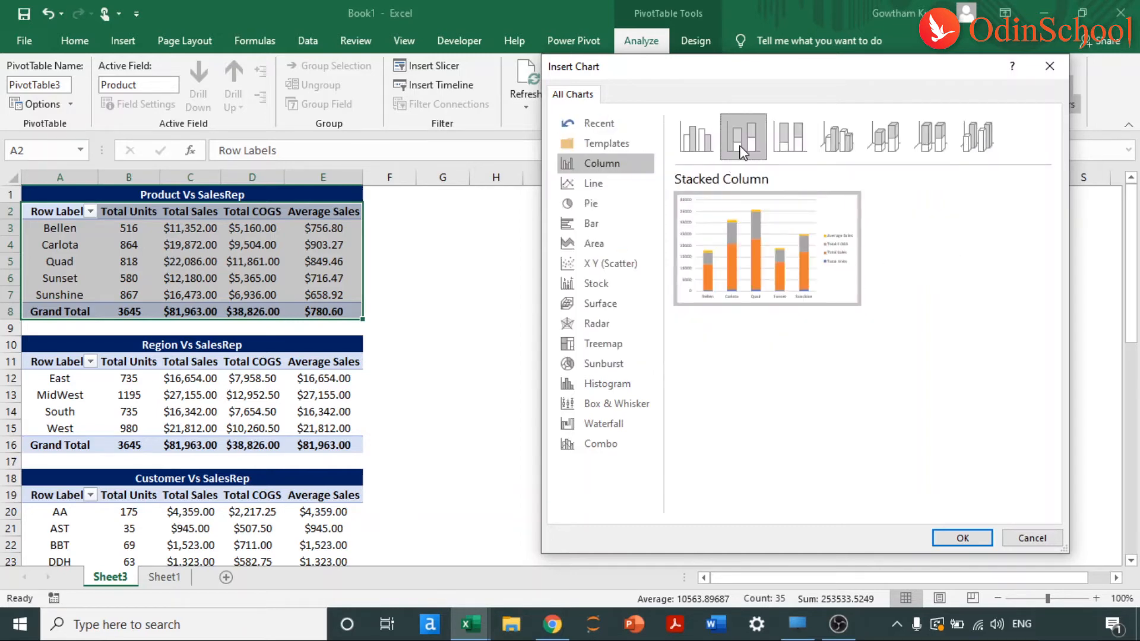
mouse_move(771, 261)
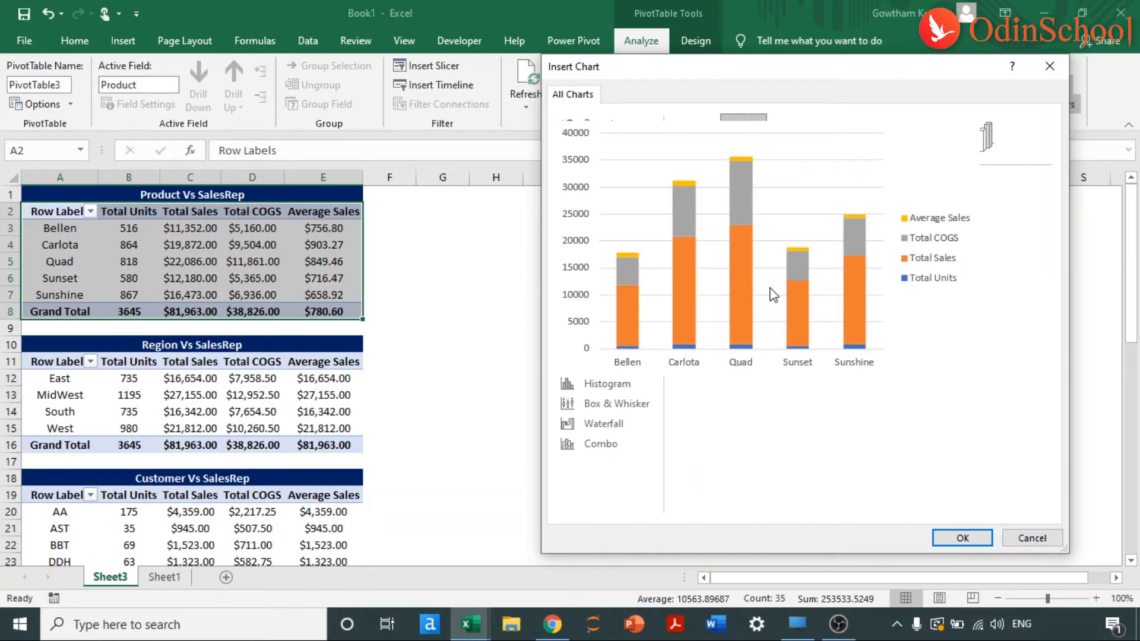
click(782, 140)
click(729, 139)
double_click(766, 274)
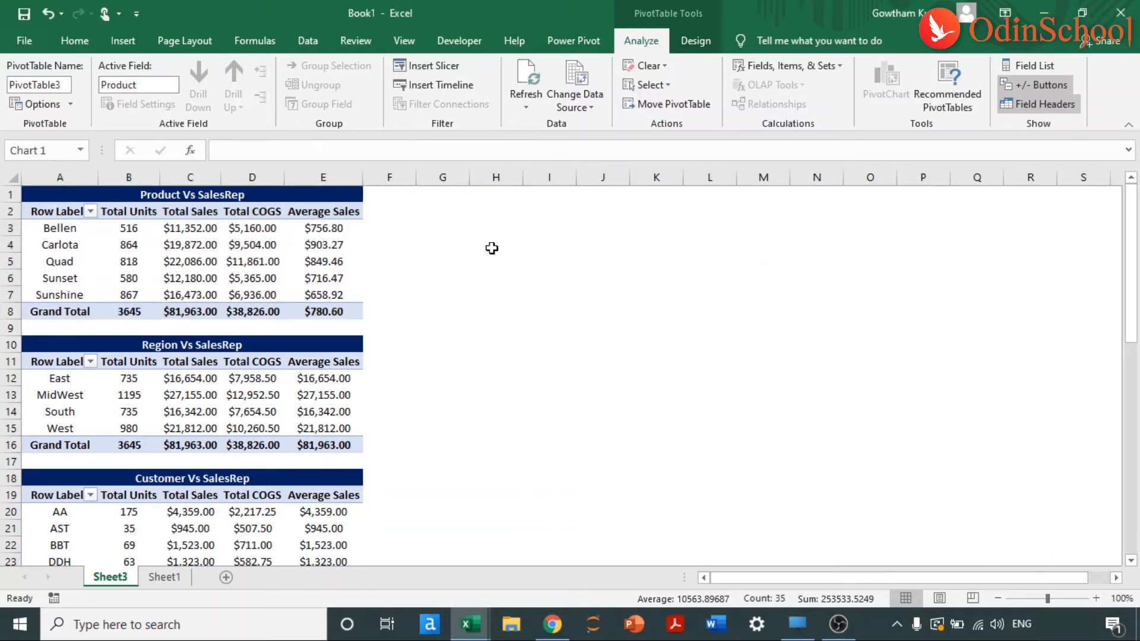
drag(646, 262, 674, 193)
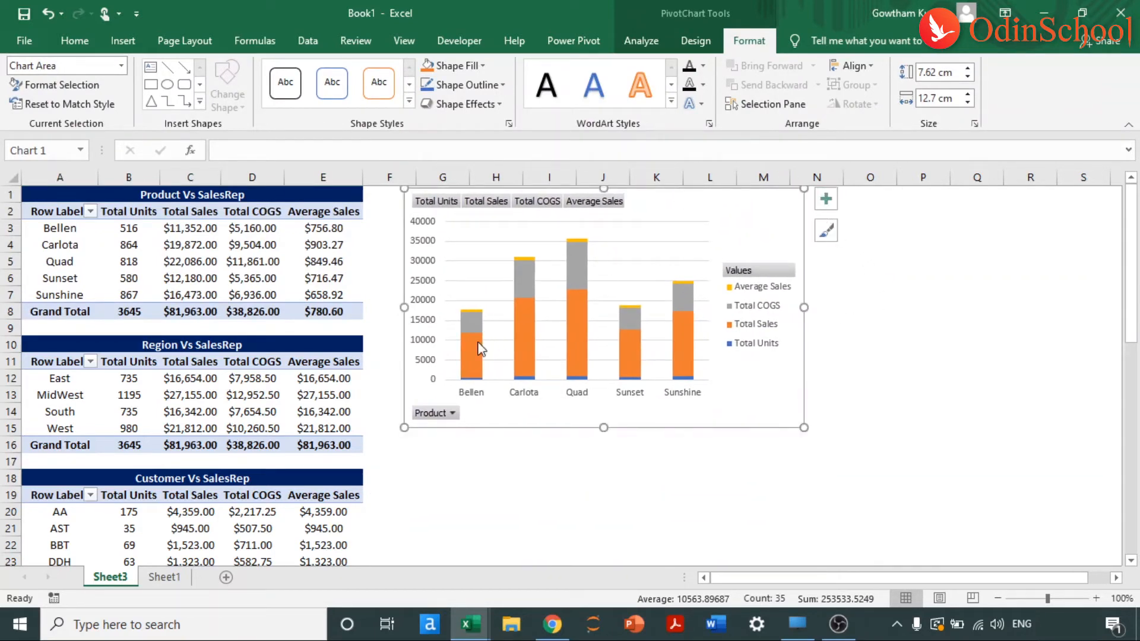
Remove the gridlines from the product chart, keep its legend, and hide all field buttons.
click(824, 198)
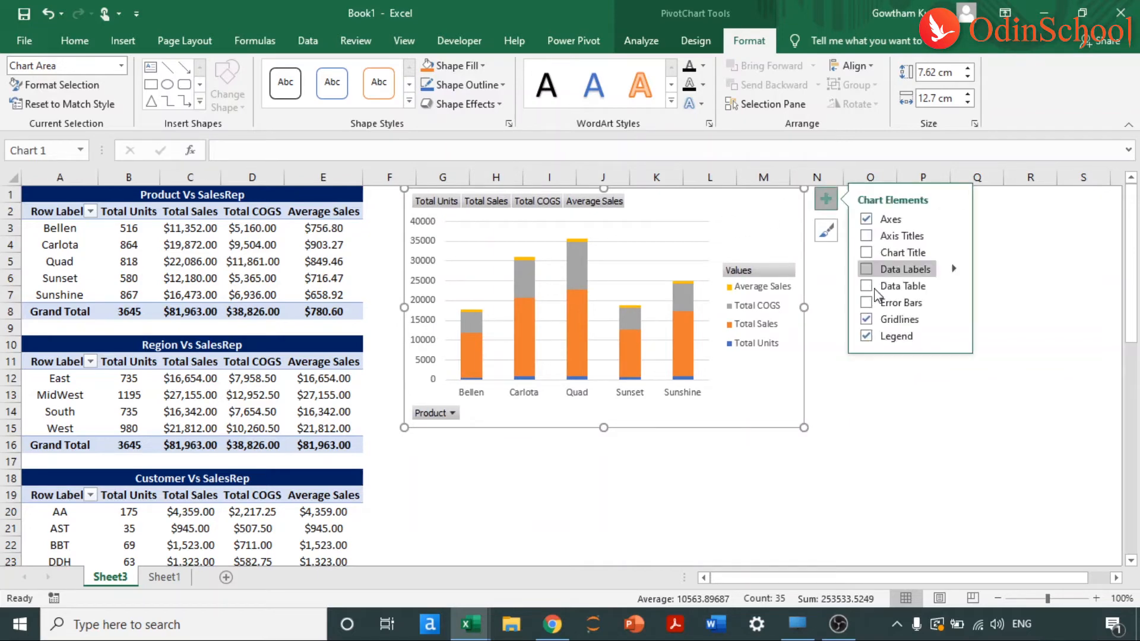
click(866, 319)
click(866, 336)
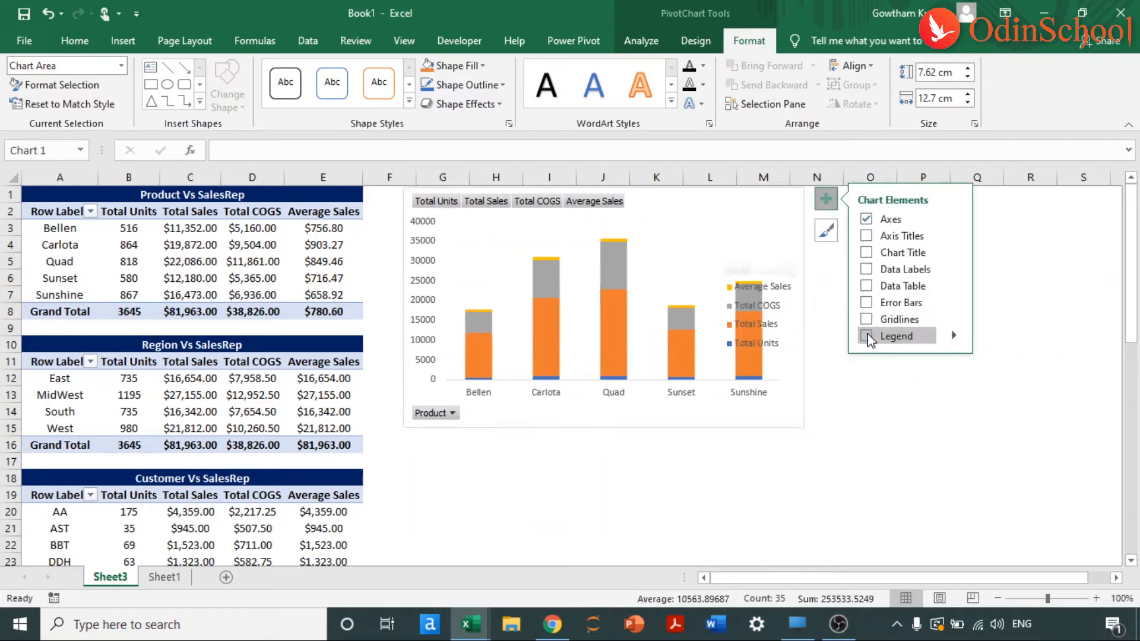
click(867, 336)
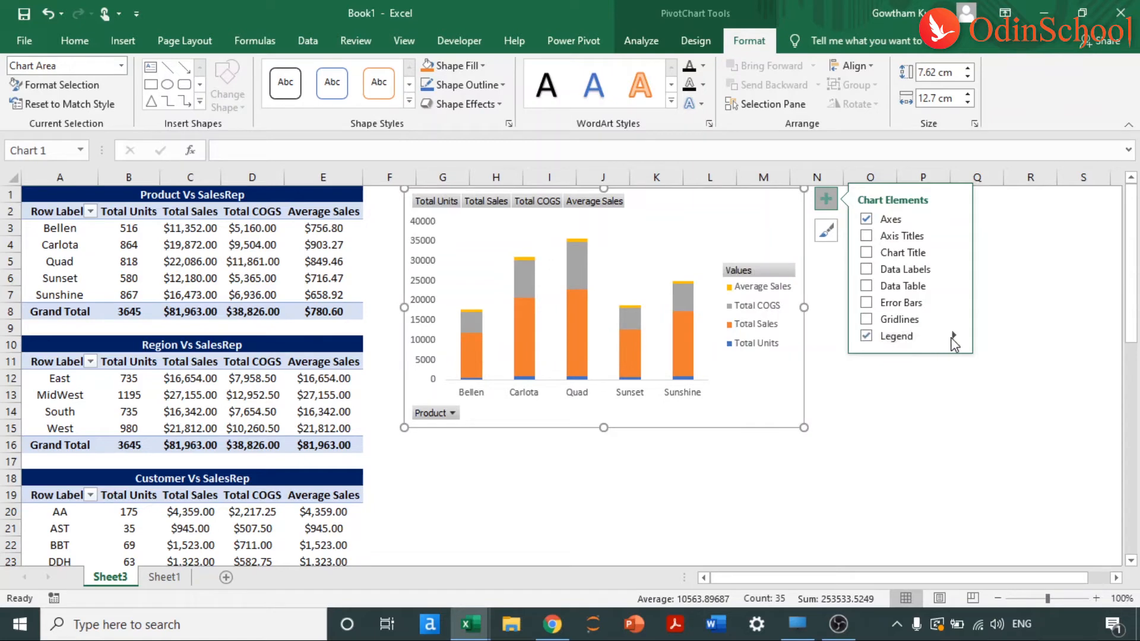
right_click(782, 272)
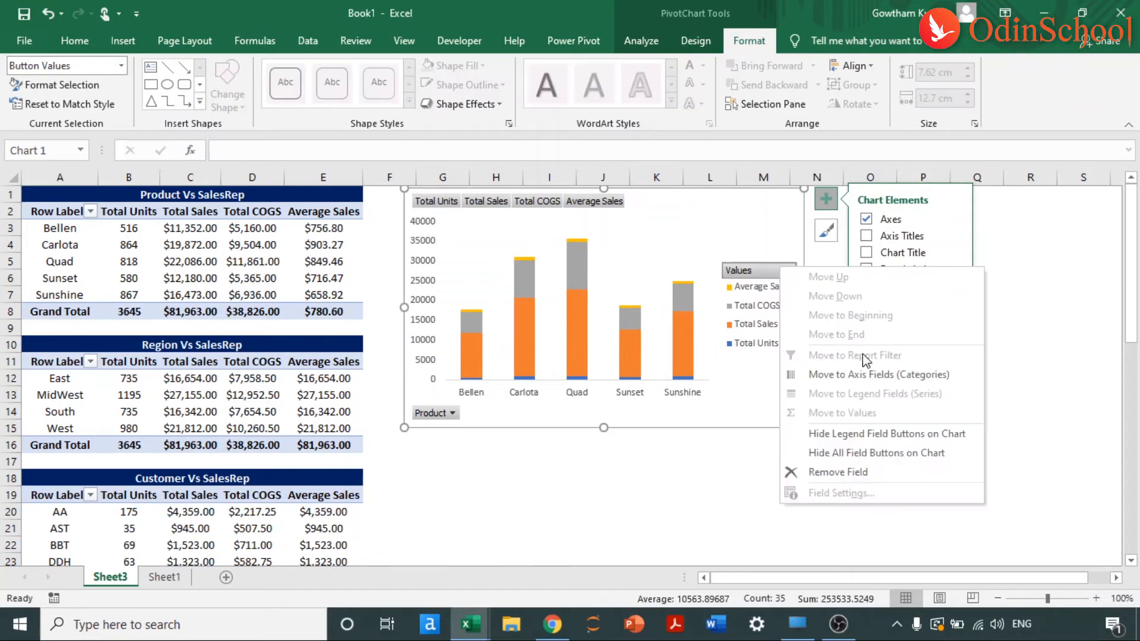
click(868, 453)
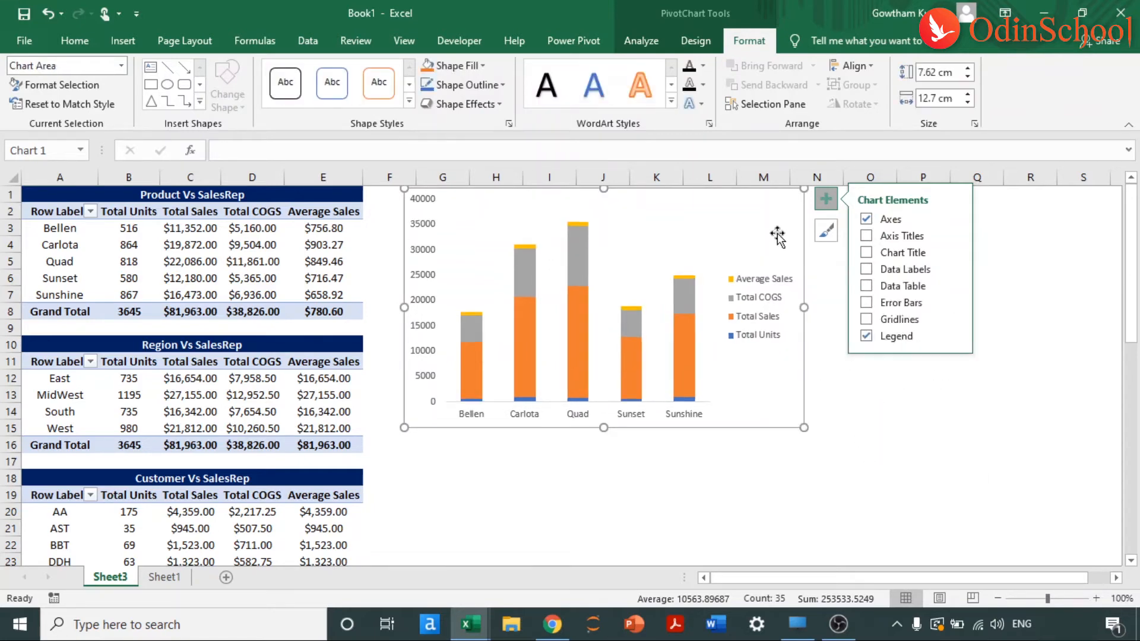
Try the product chart's legend at the Top, and set its position to Bottom.
click(771, 293)
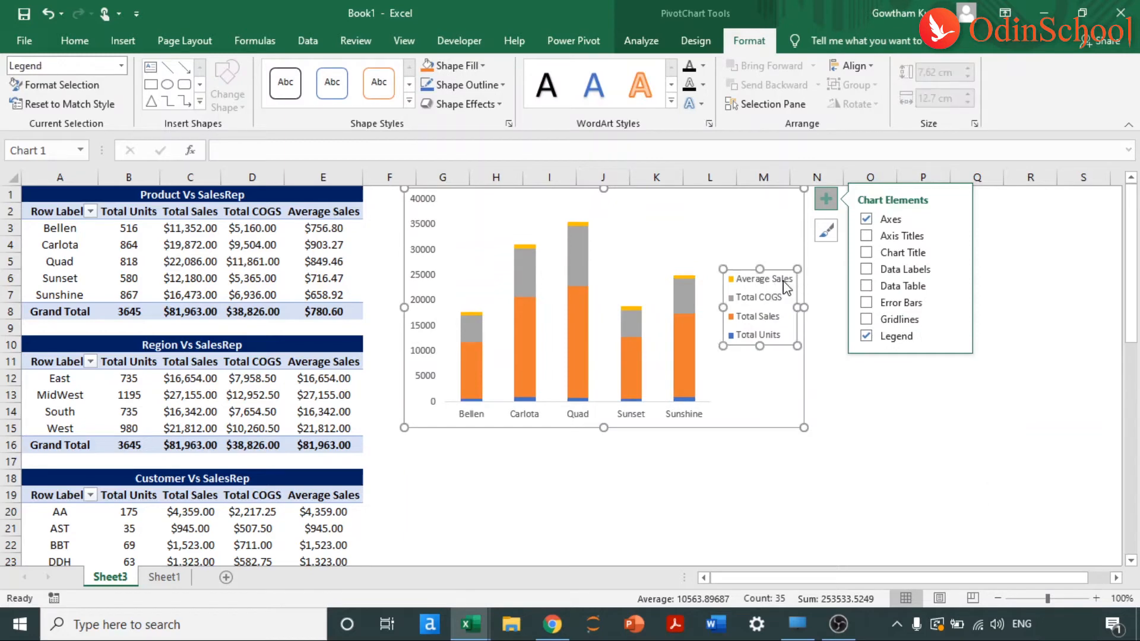
click(957, 335)
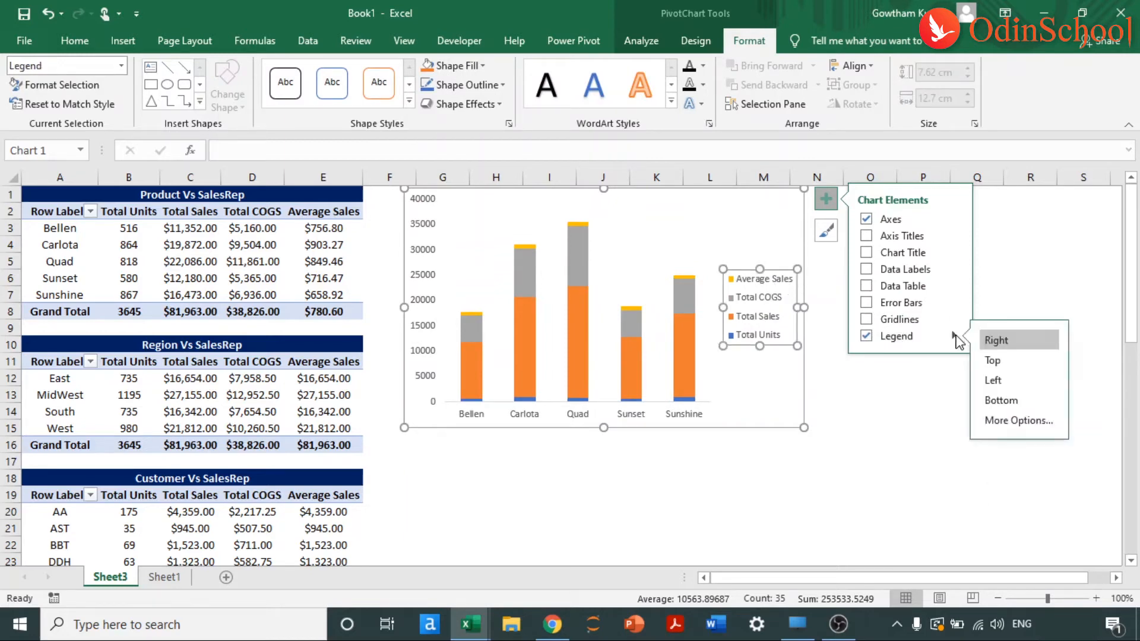
click(992, 360)
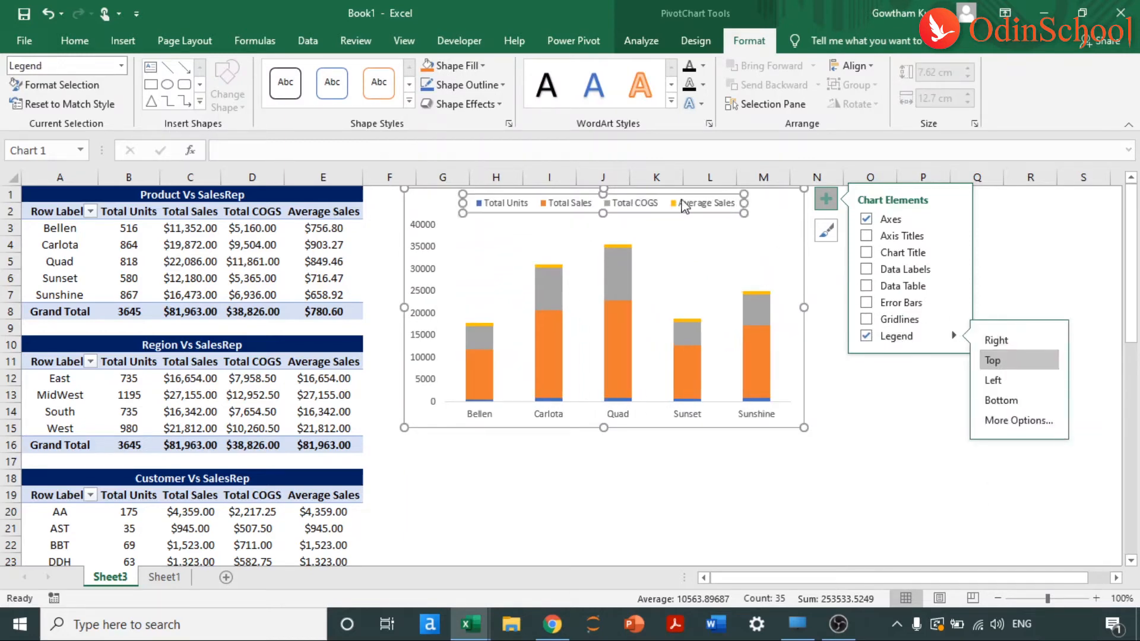
click(999, 399)
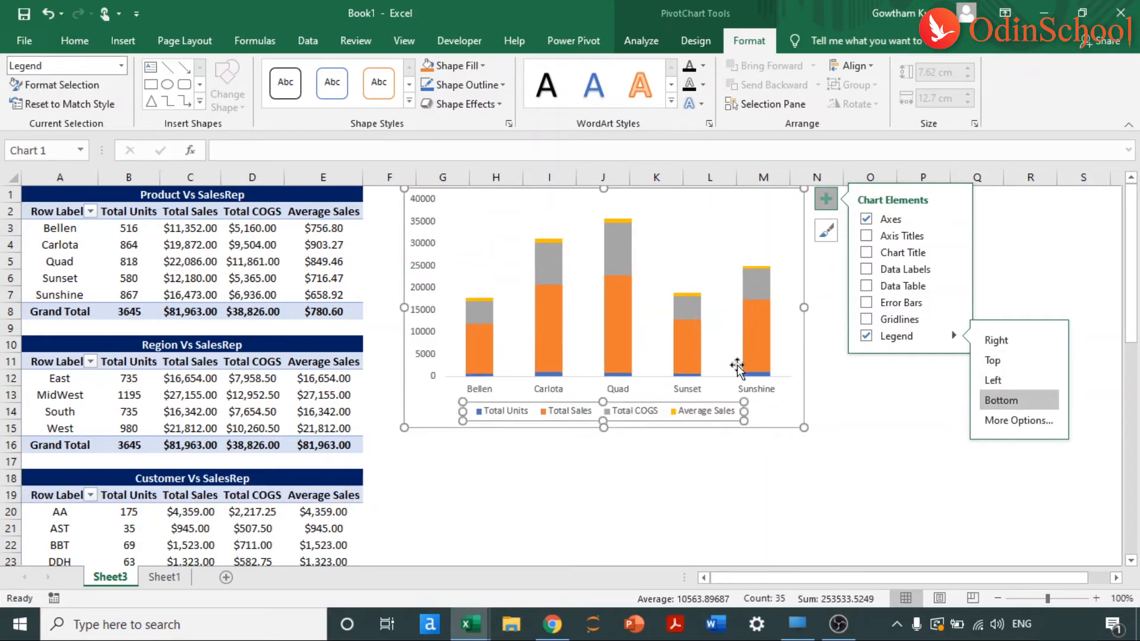
Add a title to the product chart, link it to the Product Vs SalesRep heading in cell A1, and make it bold.
click(879, 286)
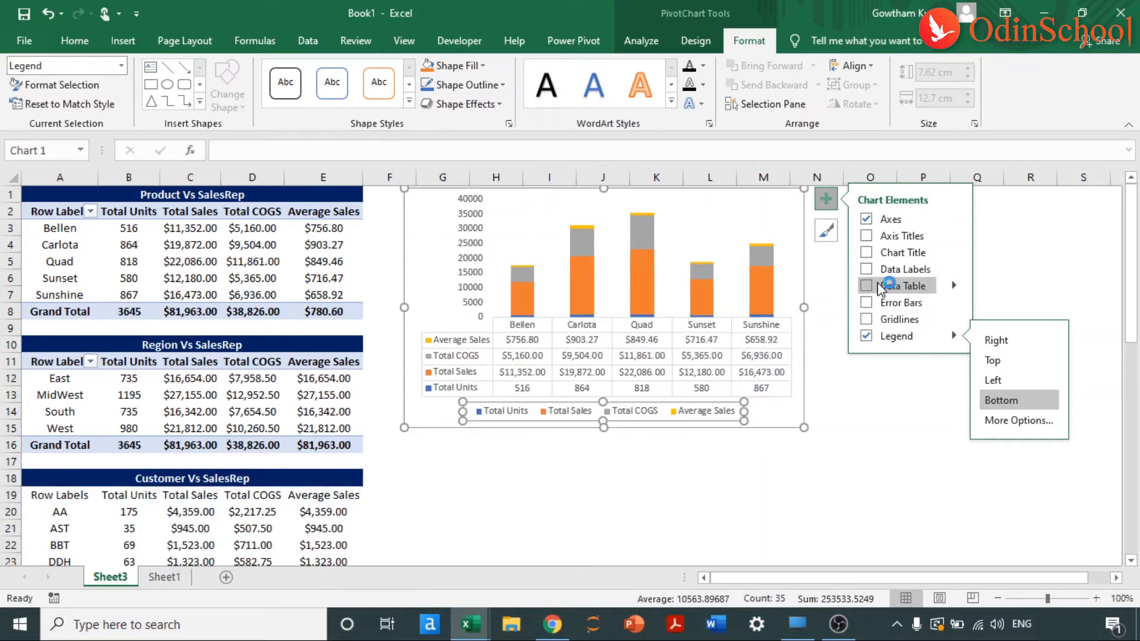
click(866, 252)
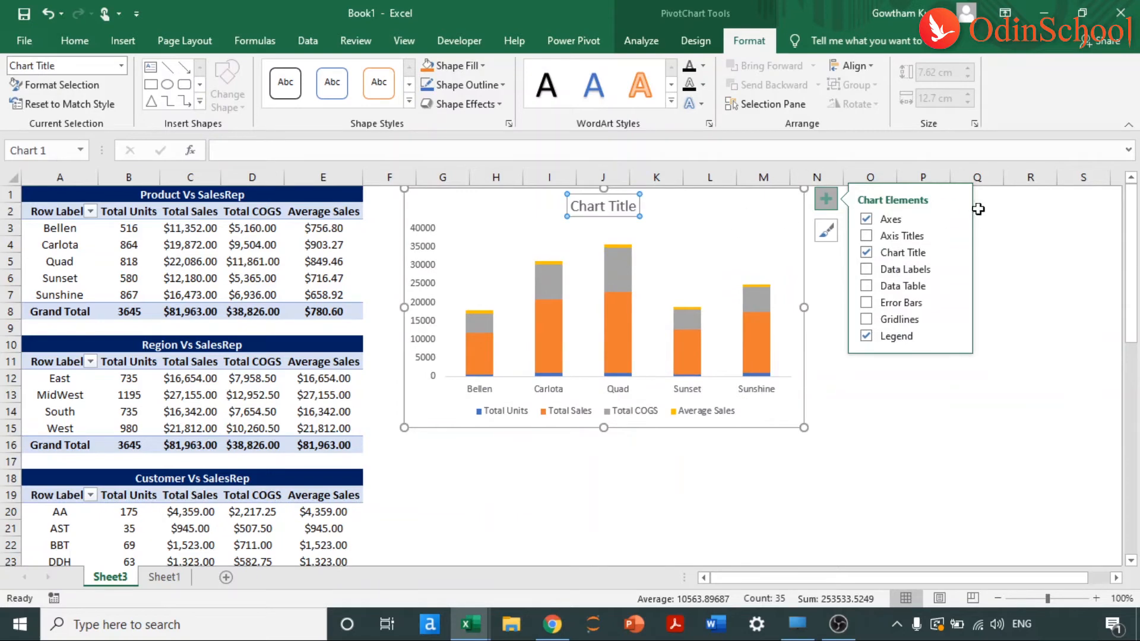
click(987, 215)
click(629, 206)
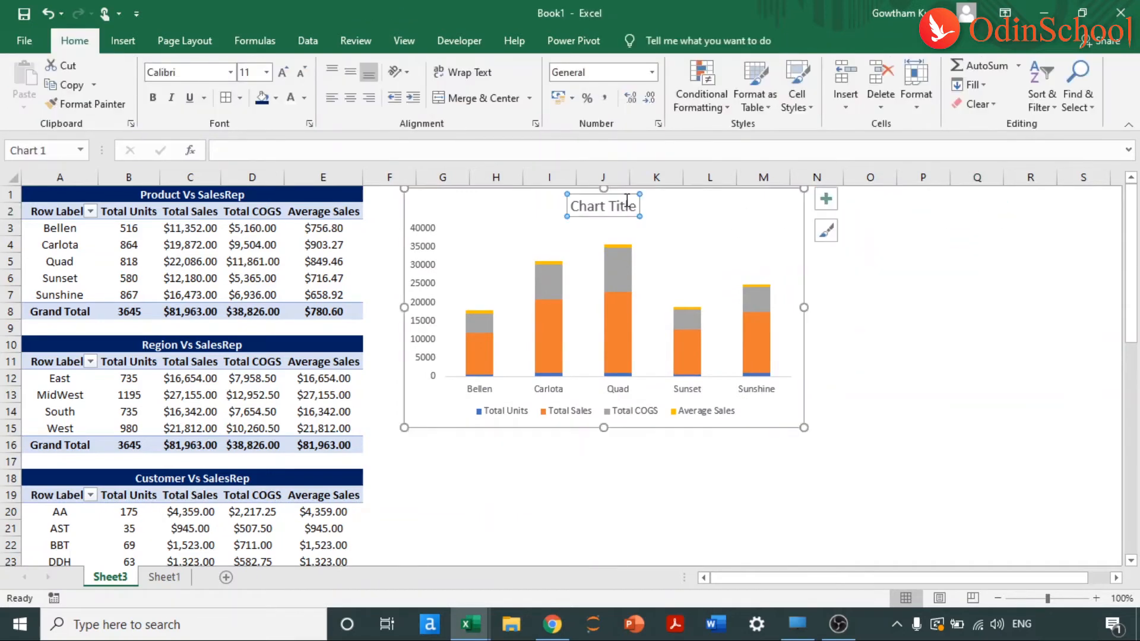
click(394, 150)
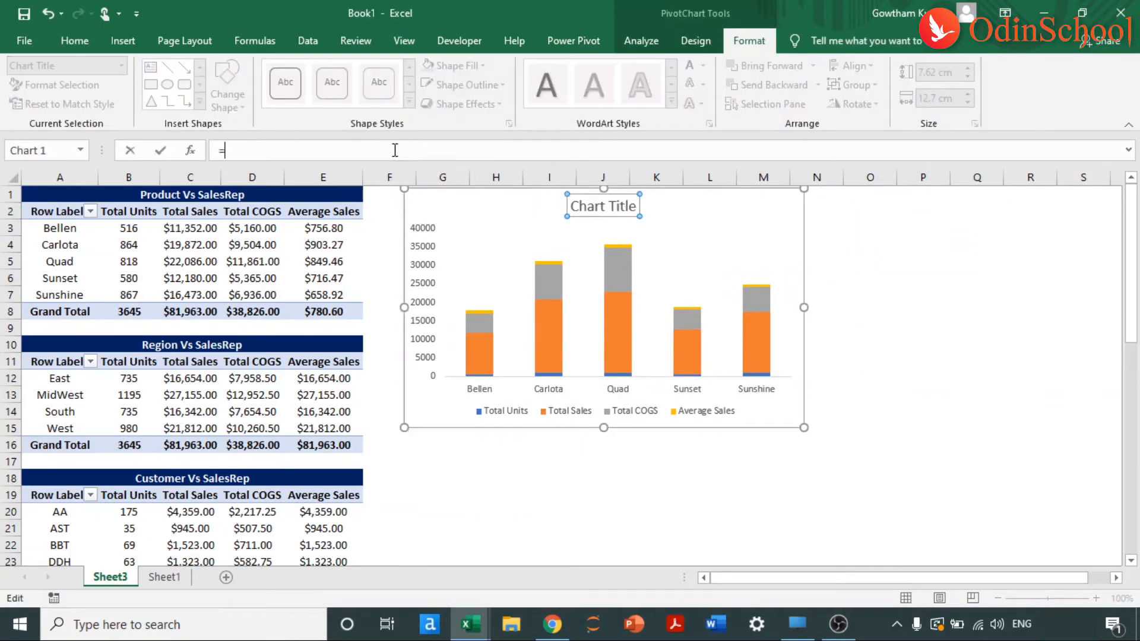
text(=)
click(234, 193)
key(Return)
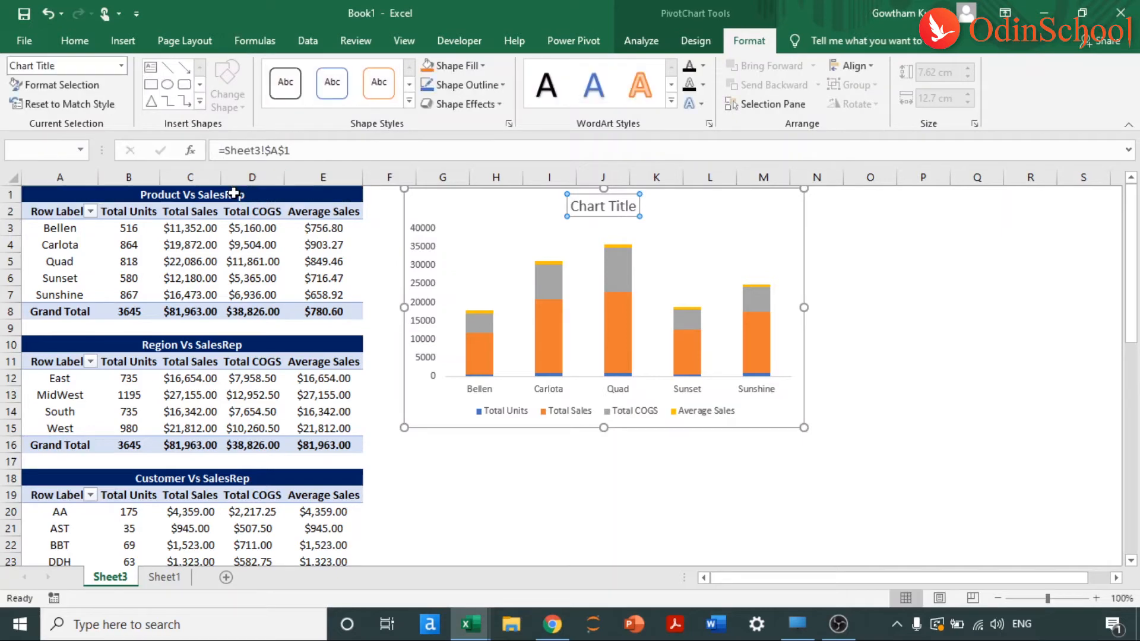
key(ctrl+b)
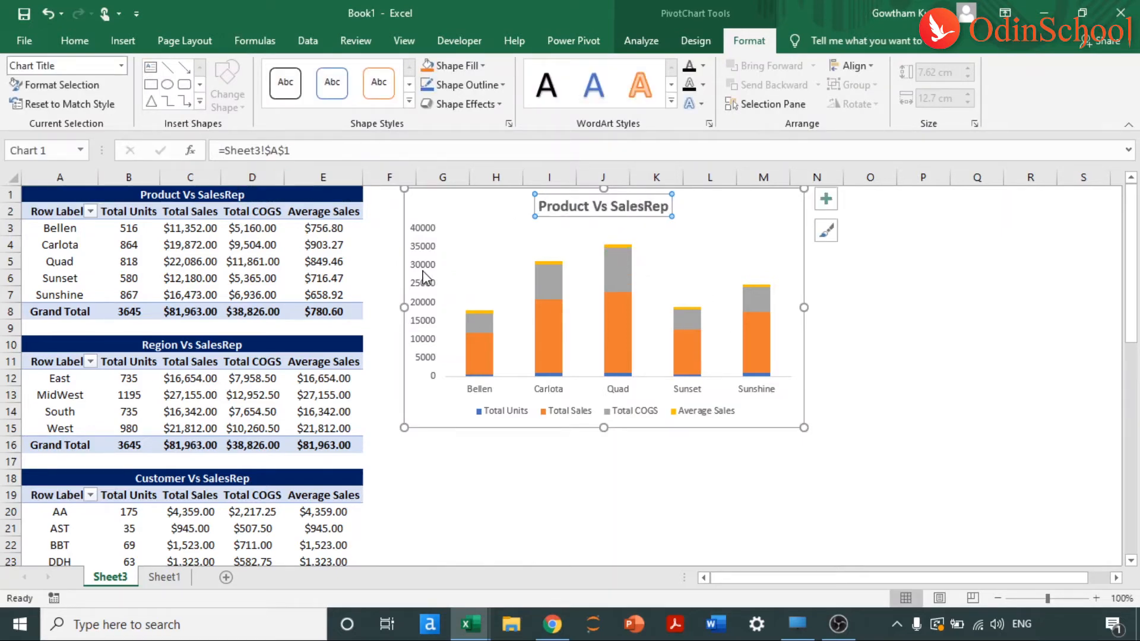
Try data labels on the product chart, including the Data Callout style, and leave the labels turned off.
click(825, 199)
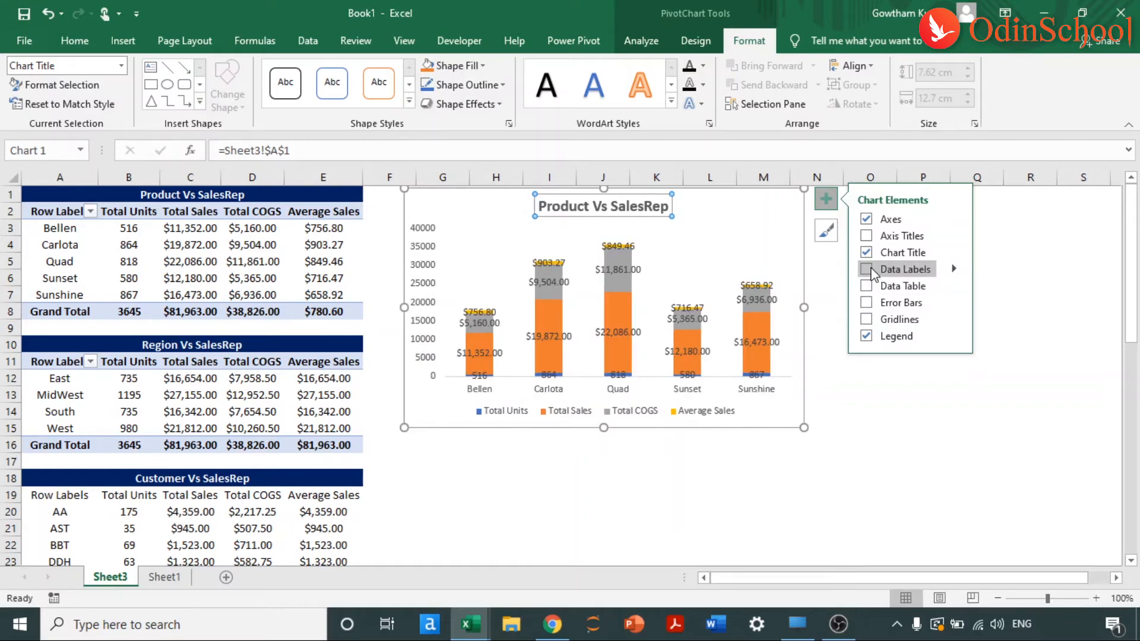
click(870, 271)
click(954, 270)
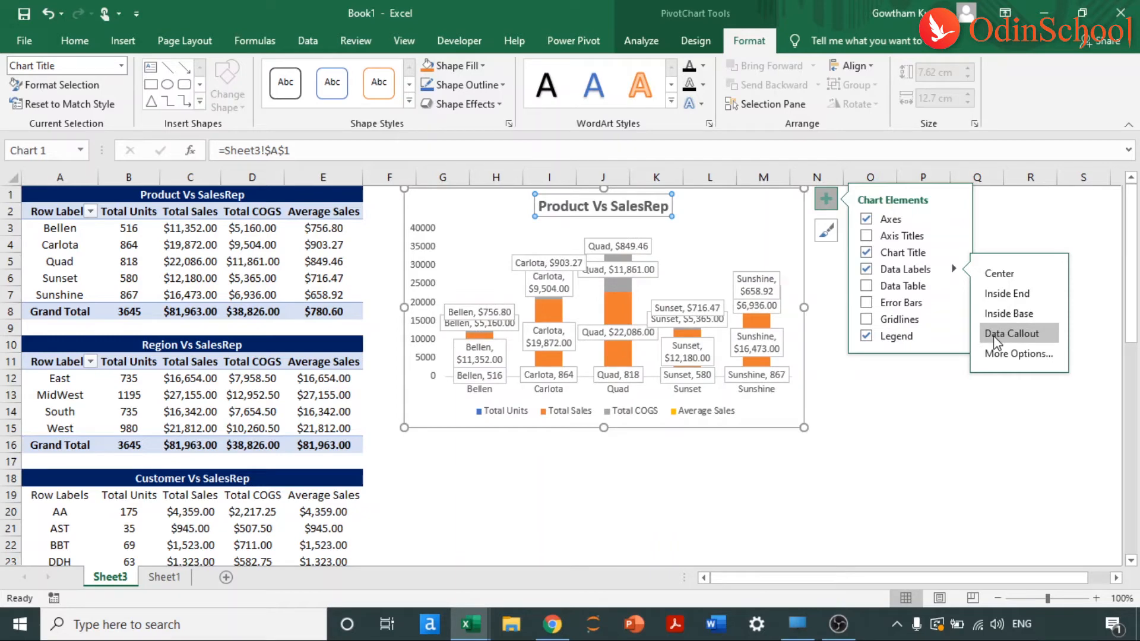
click(870, 270)
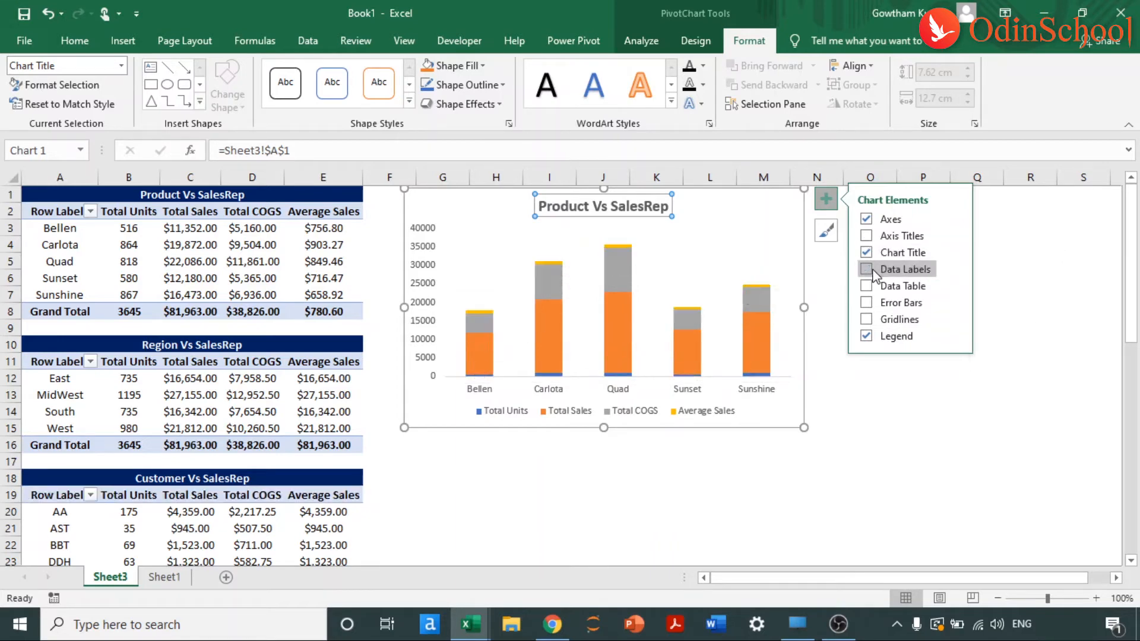
click(1083, 262)
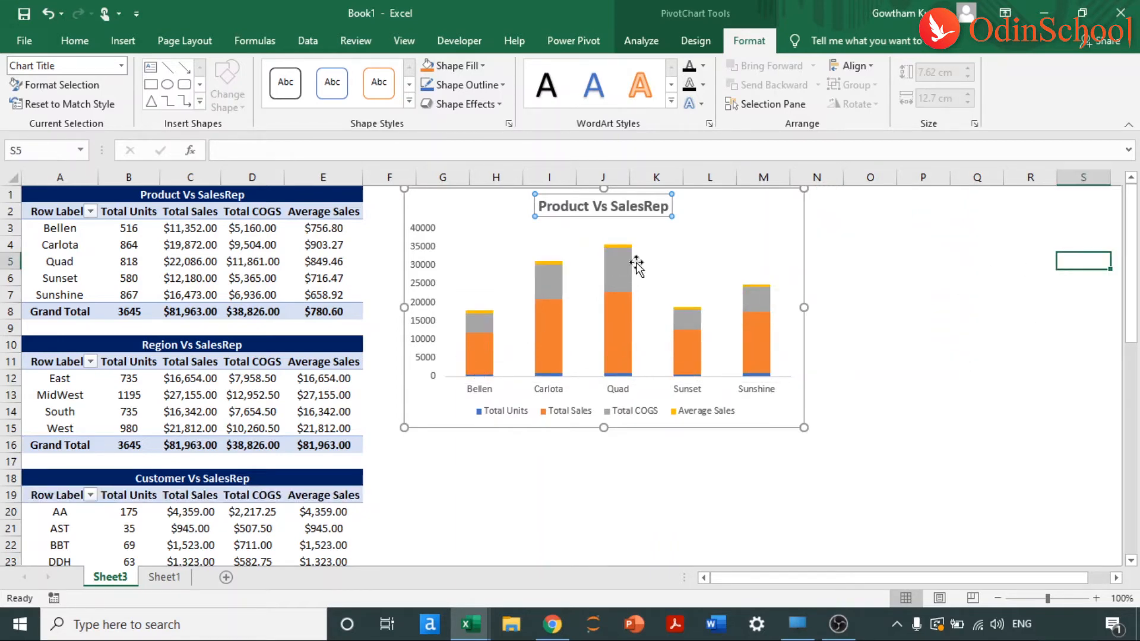
Move the product chart flush against the product pivot table at column F and stretch its height to 8.52 cm.
click(434, 277)
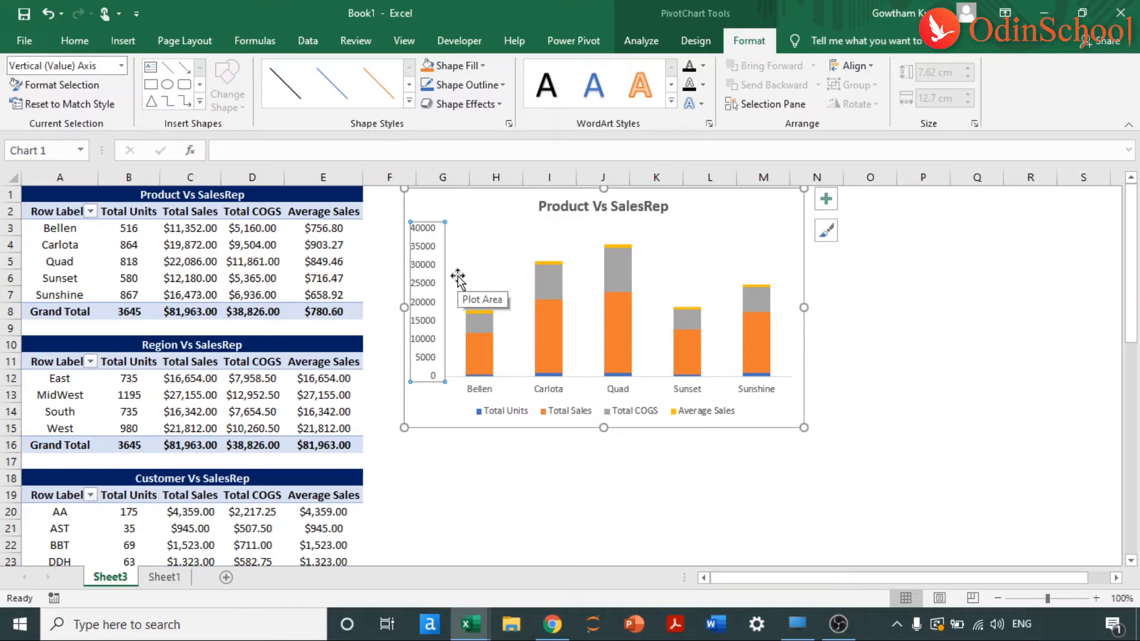
click(506, 216)
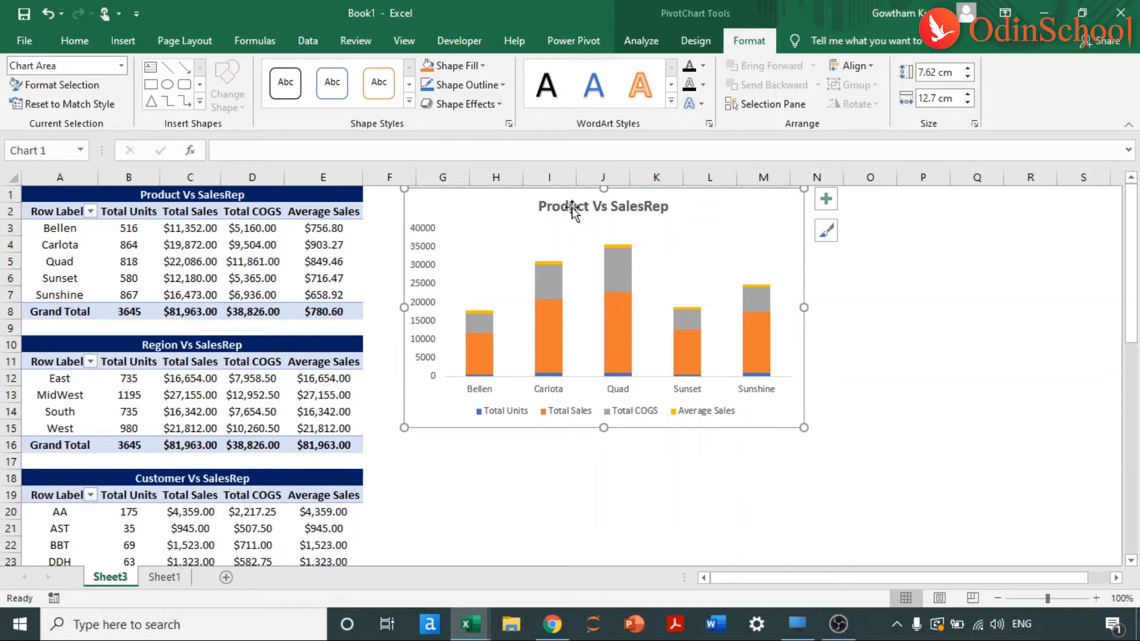
drag(492, 201, 453, 199)
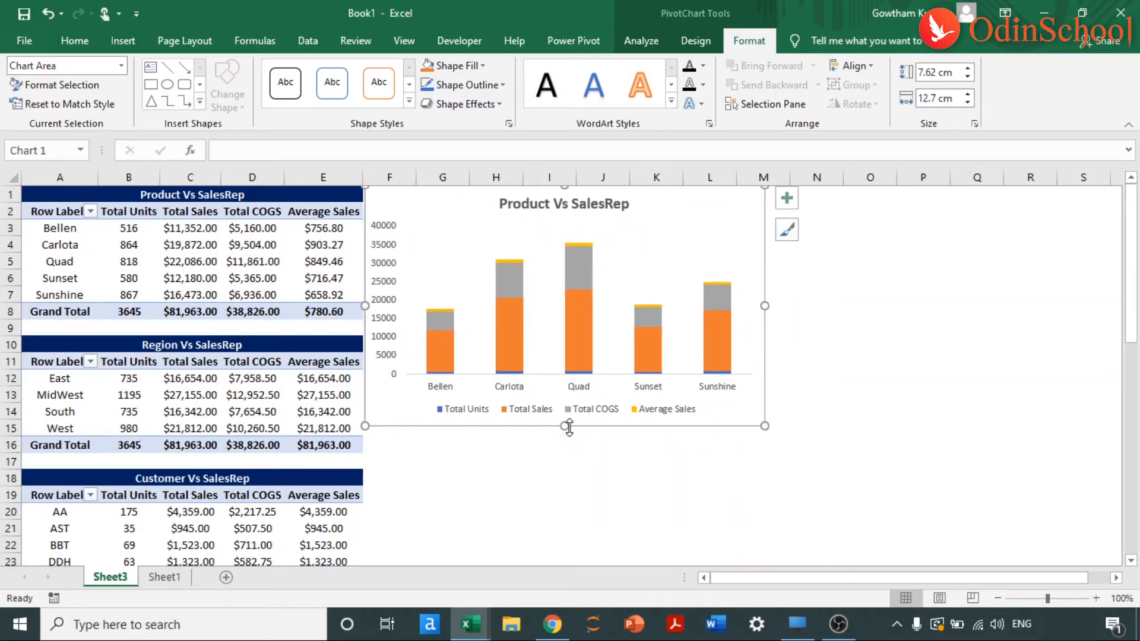
drag(568, 425, 569, 454)
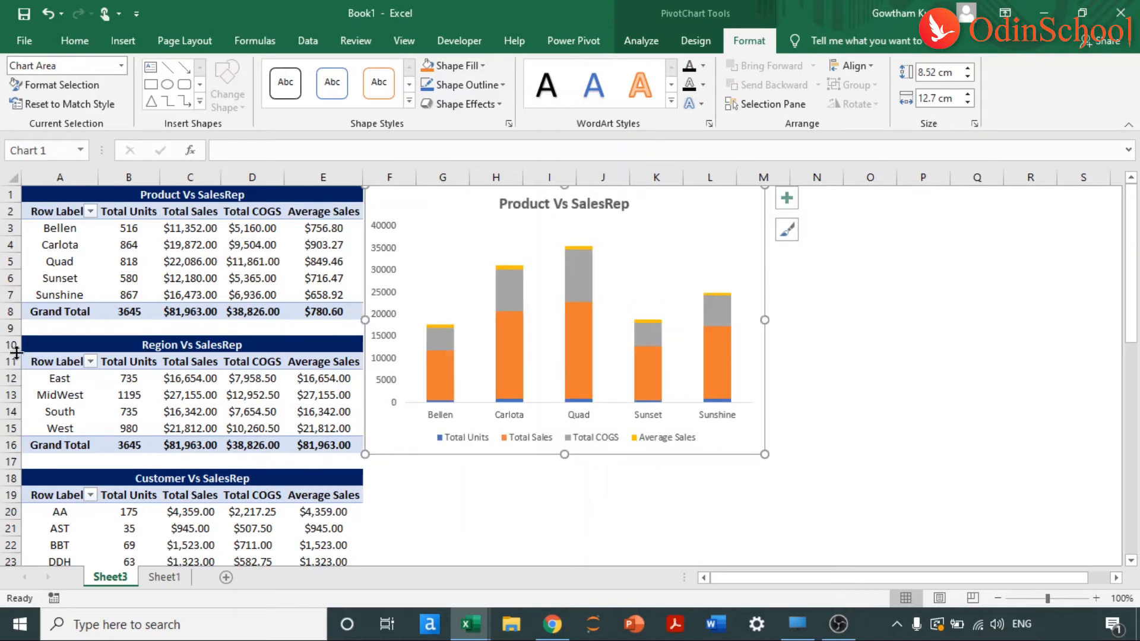
Start a PivotChart from the region pivot table and preview its data as Pie and Line charts.
click(39, 349)
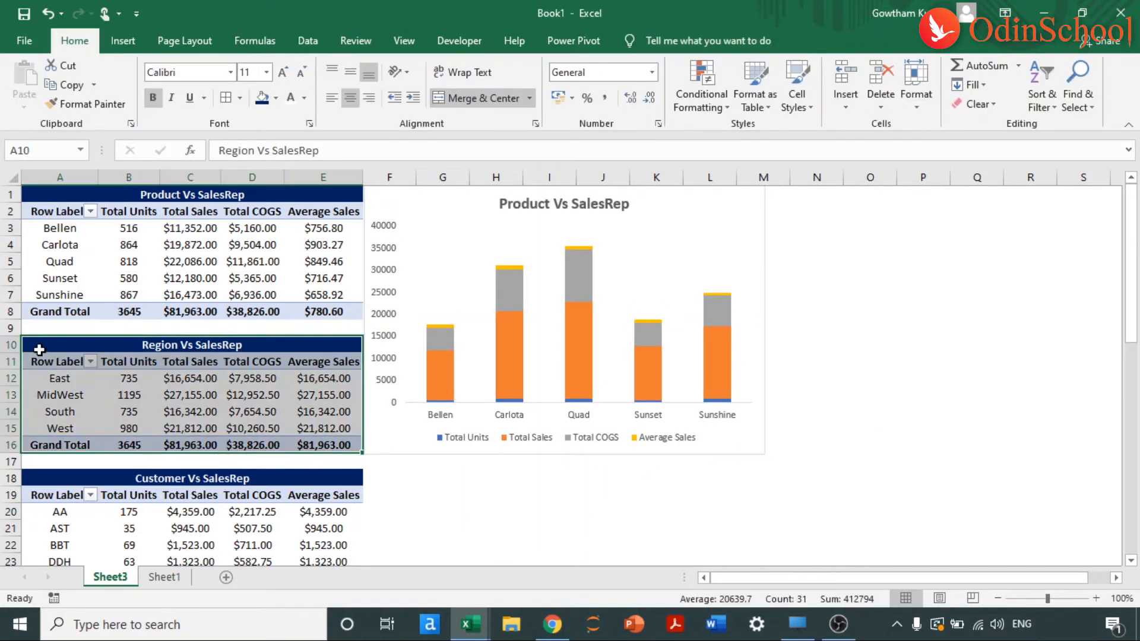
click(39, 351)
click(40, 355)
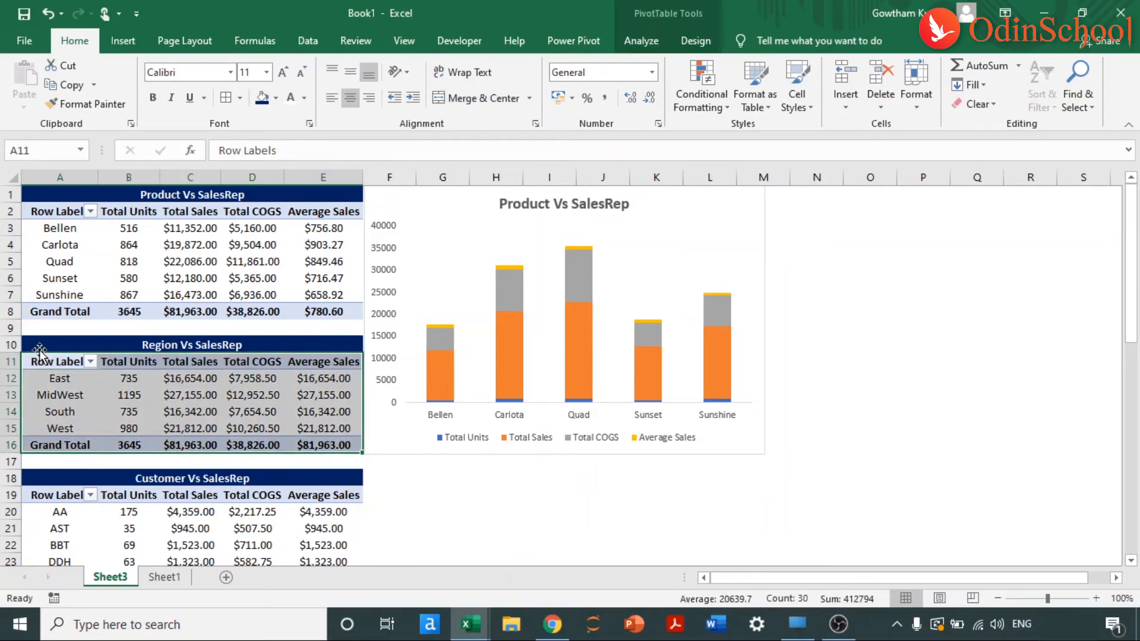
click(652, 42)
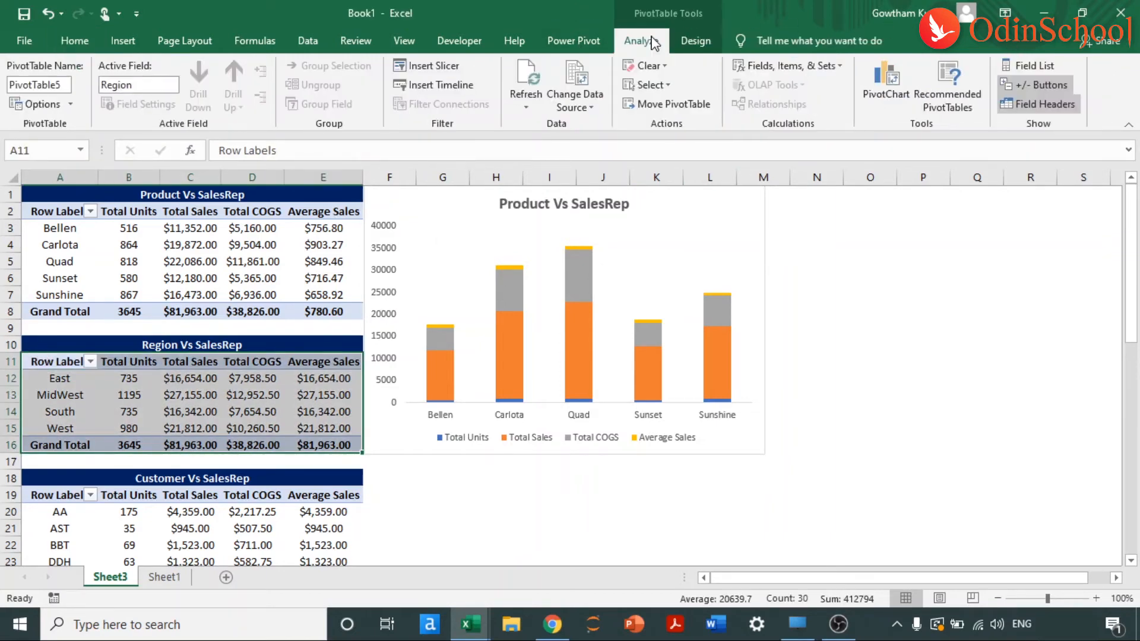
click(902, 94)
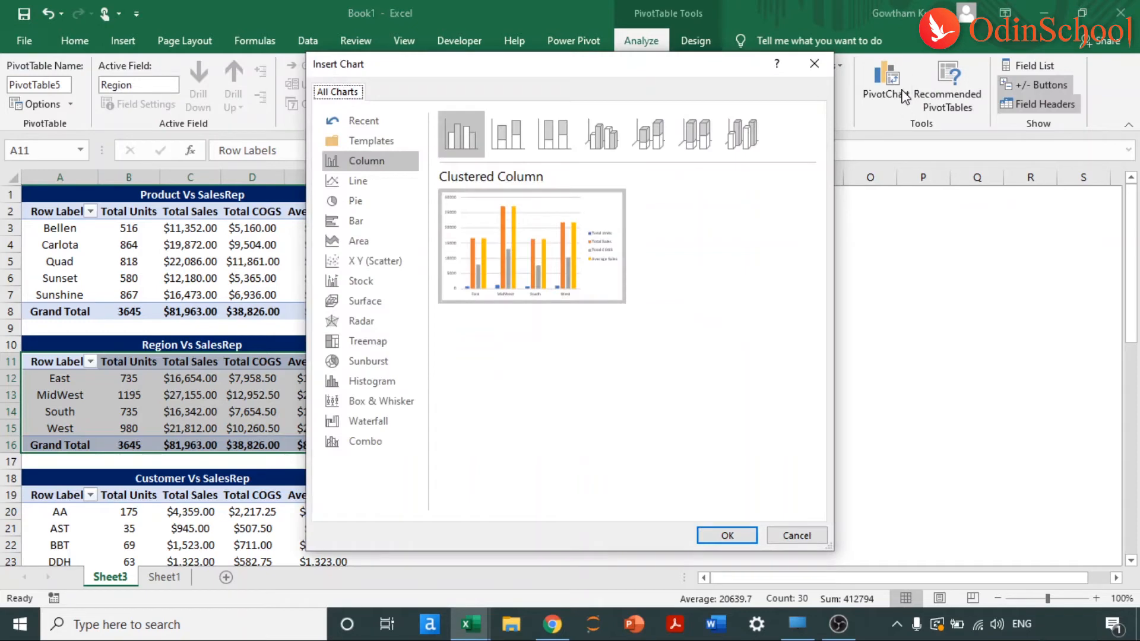
click(358, 181)
click(366, 204)
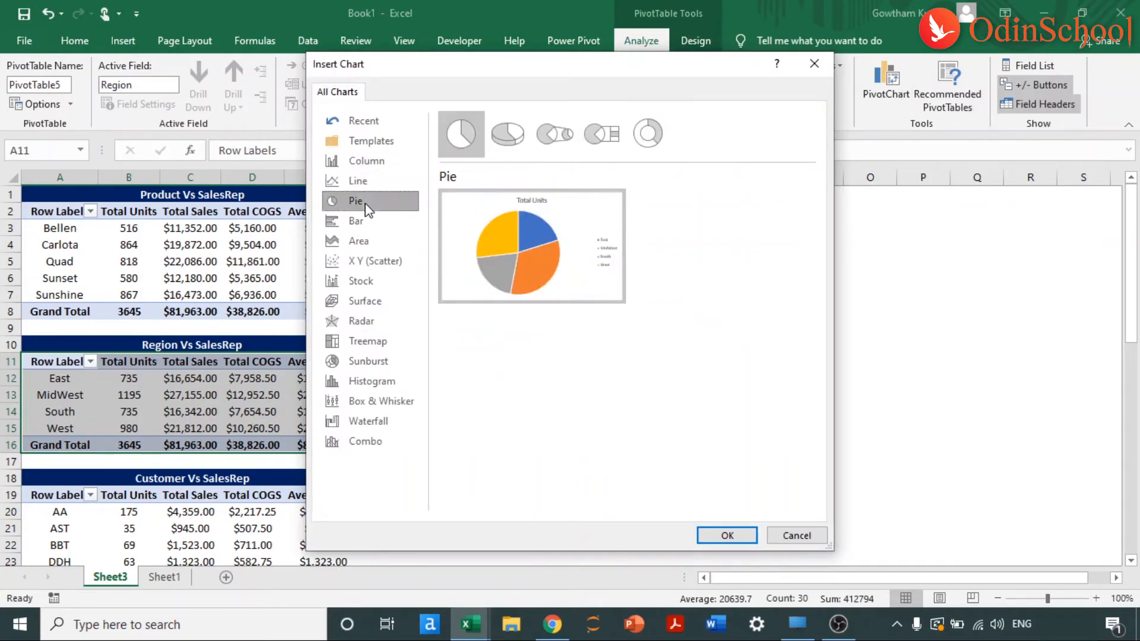
click(357, 182)
mouse_move(518, 261)
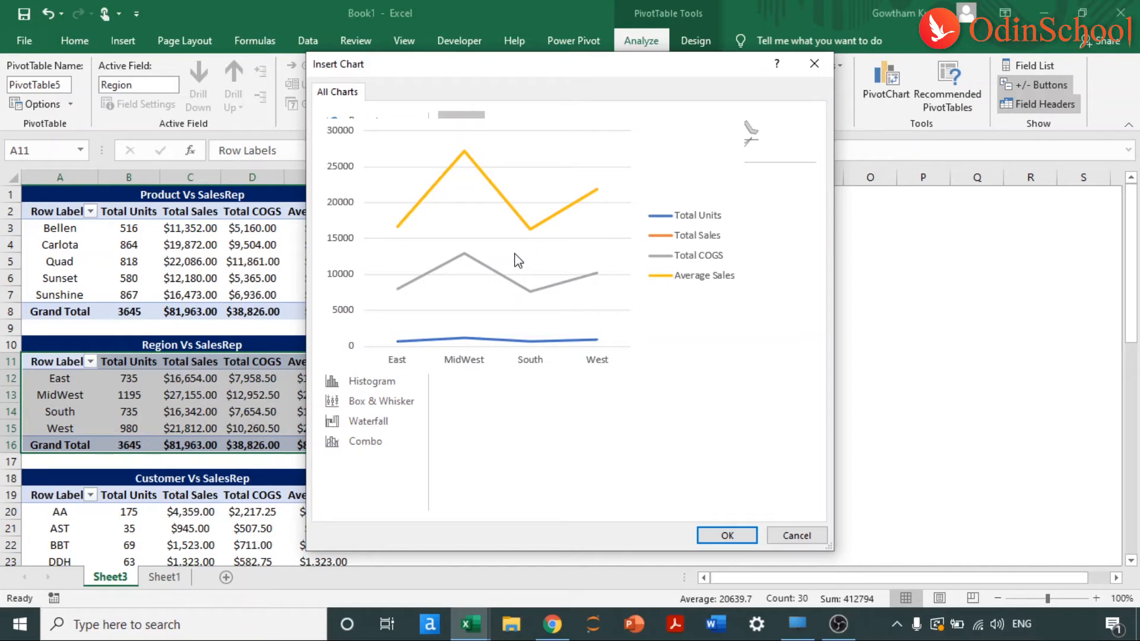
Compare the line chart variants, including Stacked Line, Line with Markers, Stacked Line with Markers and 3-D Line, using the region data previews.
click(512, 132)
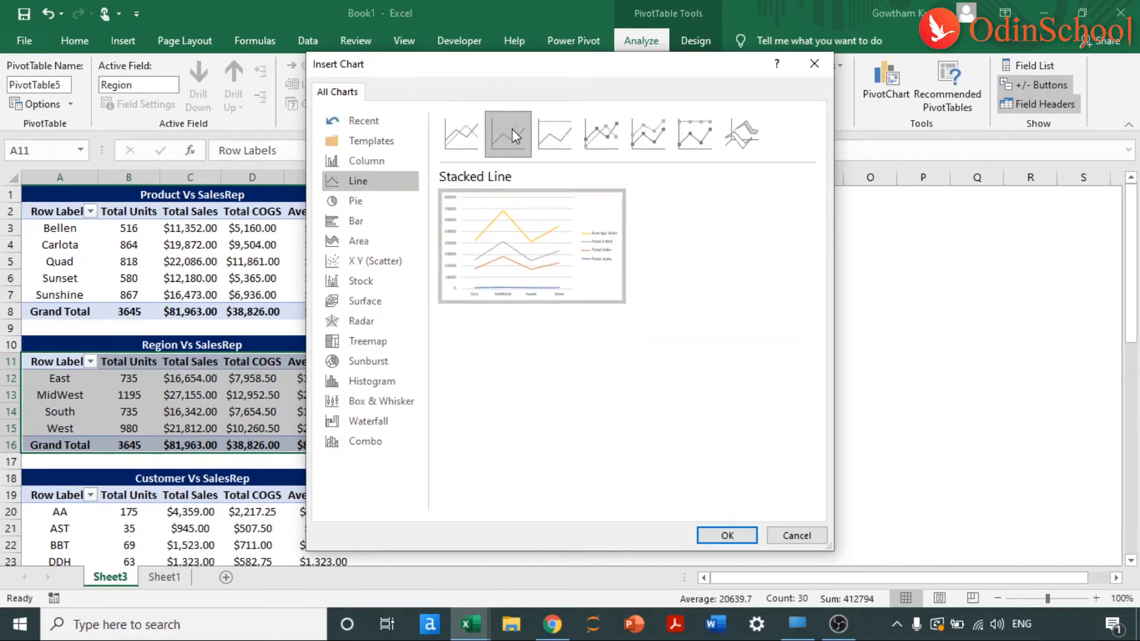
click(565, 132)
click(595, 132)
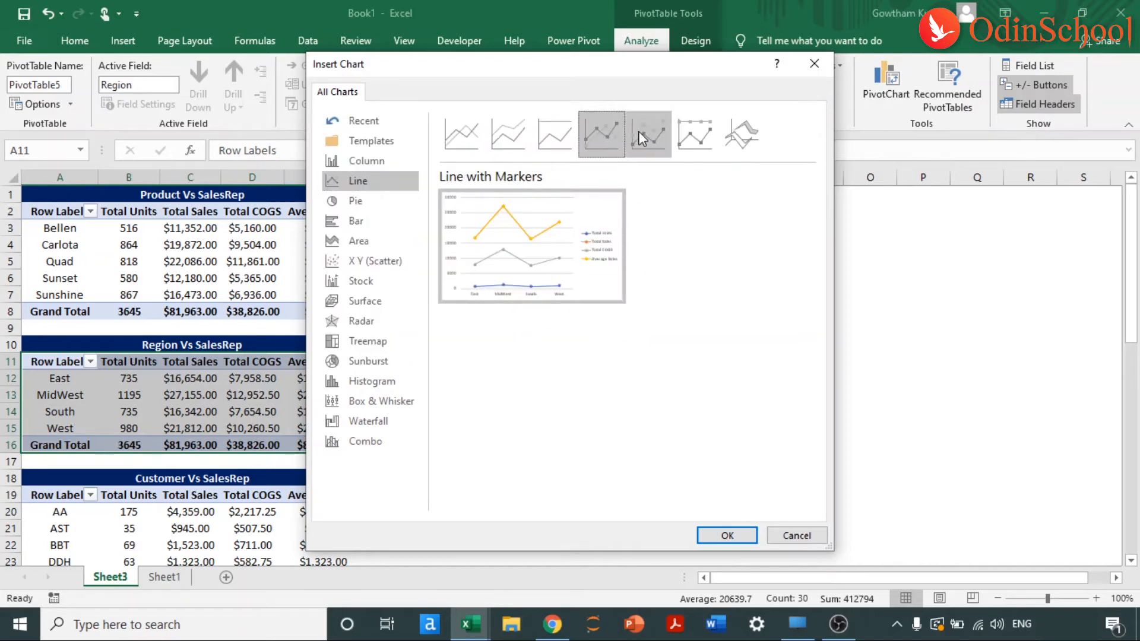
mouse_move(559, 272)
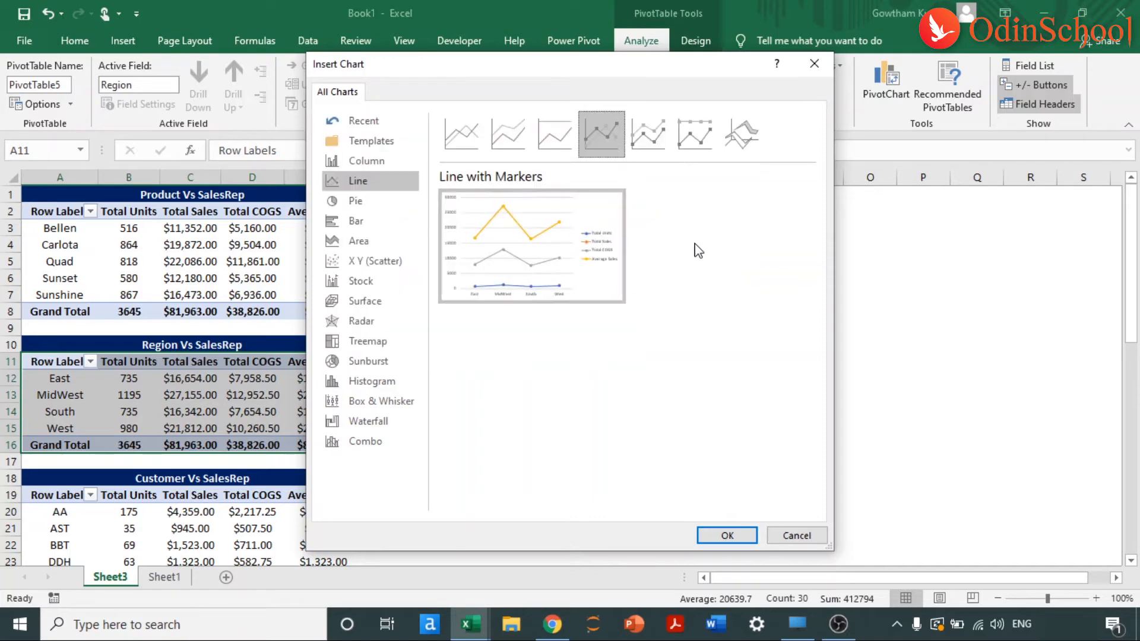
click(657, 134)
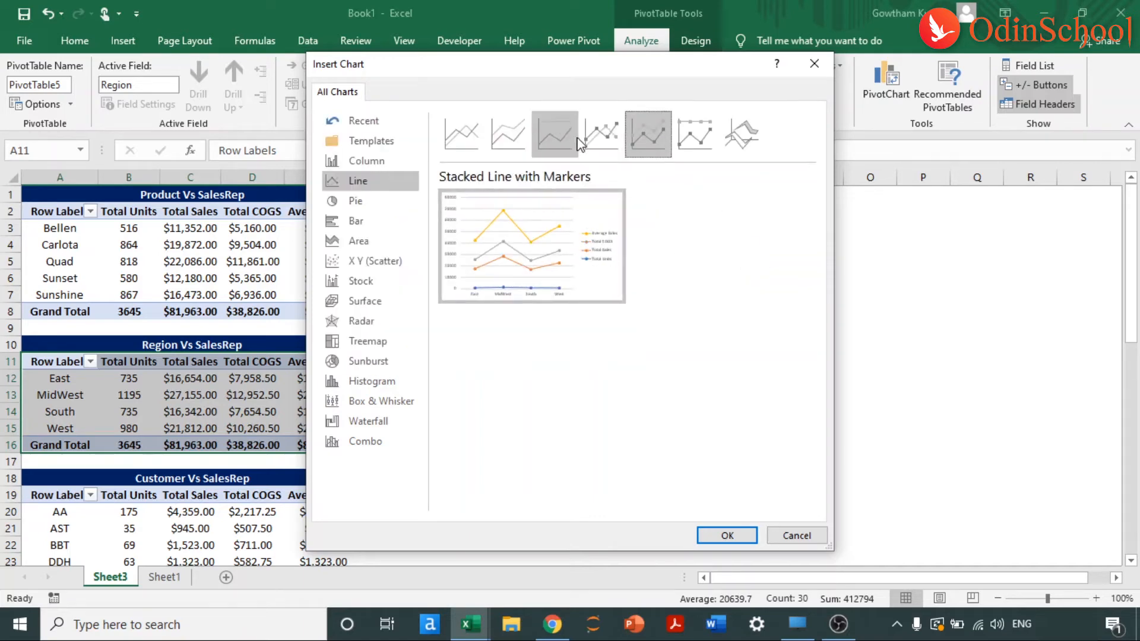
mouse_move(548, 237)
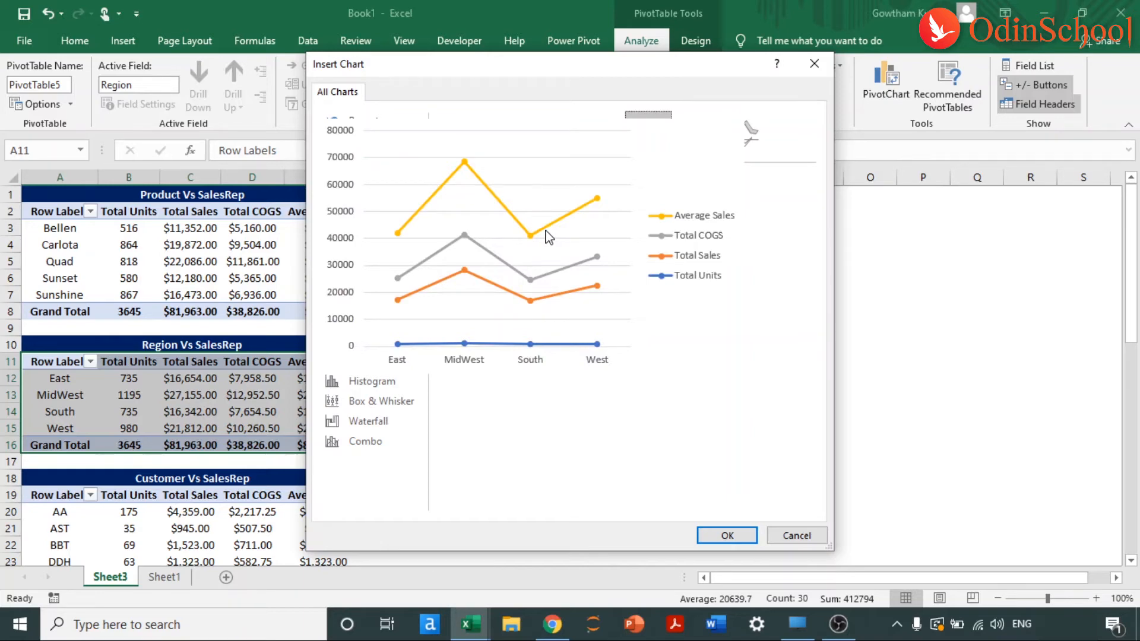
click(604, 132)
click(540, 131)
click(466, 129)
click(522, 130)
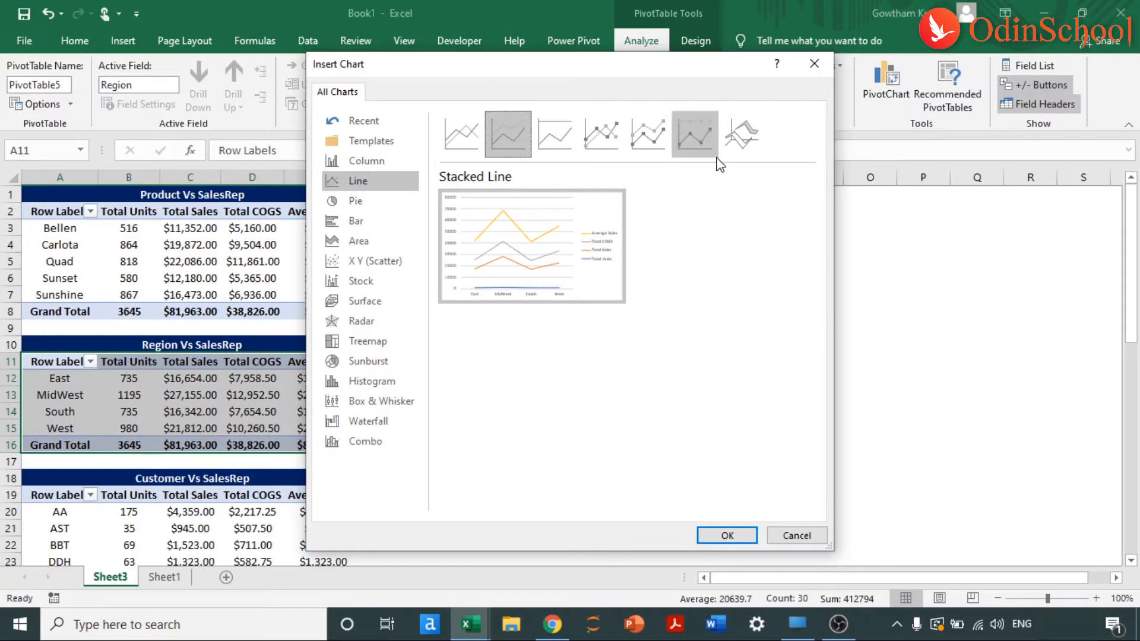
click(747, 141)
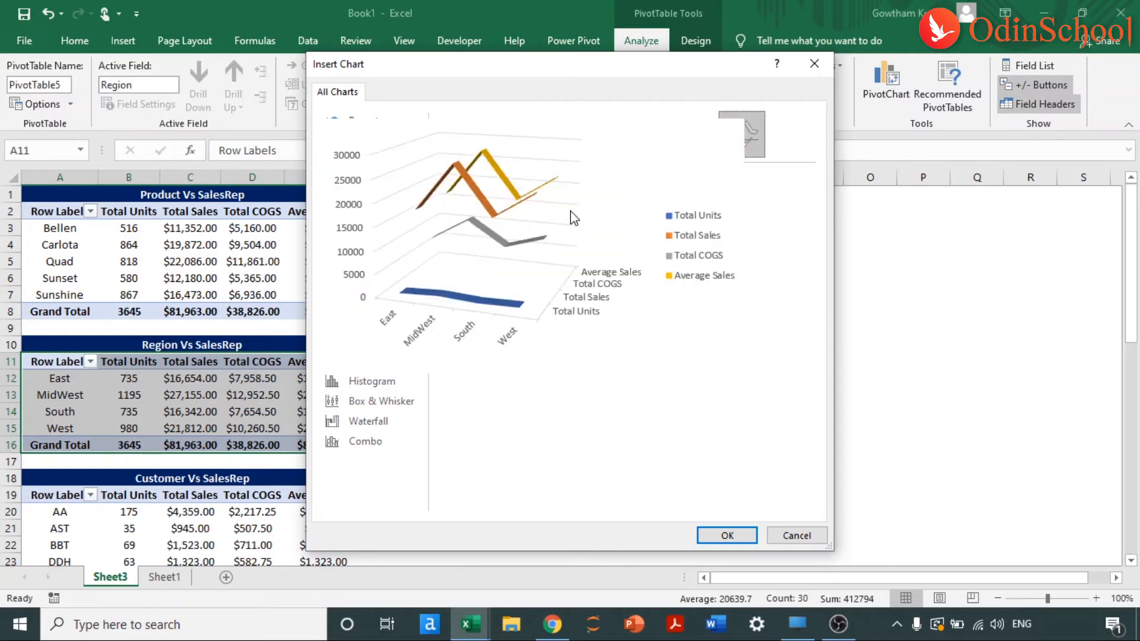
Insert a 3-D Clustered Column PivotChart for the region data after checking the other column variants.
click(347, 163)
click(354, 181)
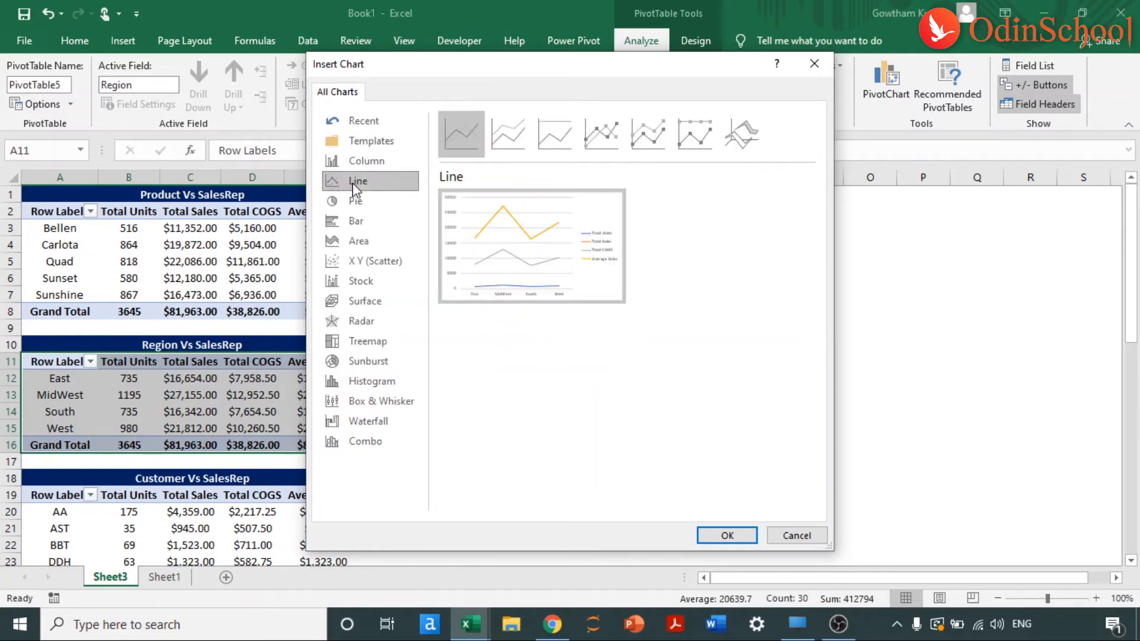
click(355, 202)
click(357, 161)
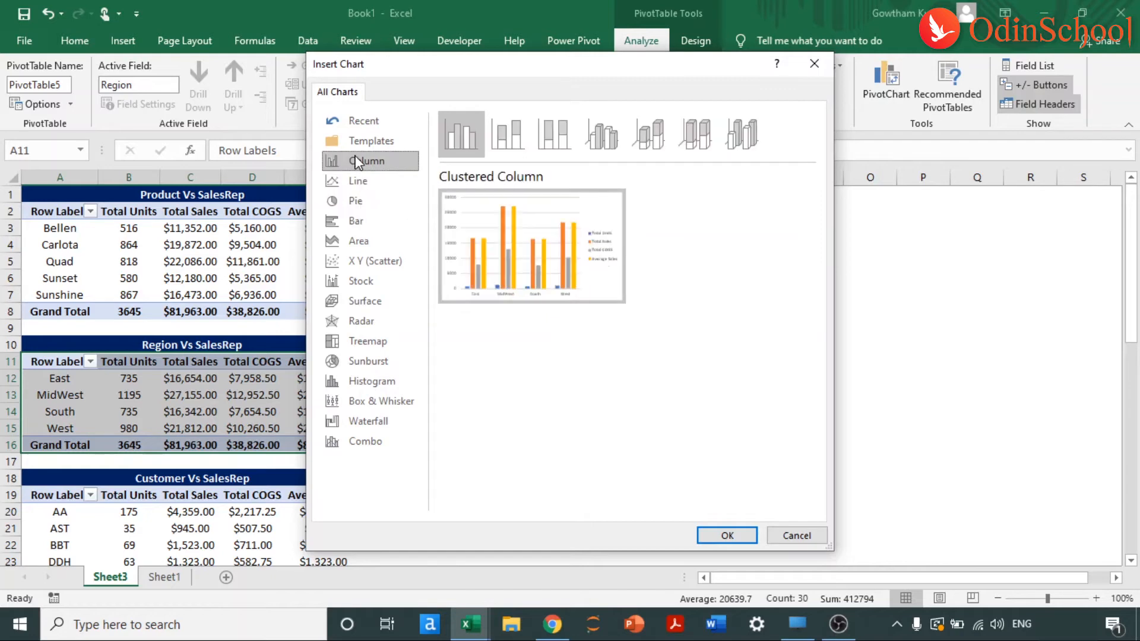
click(507, 134)
click(461, 134)
click(601, 134)
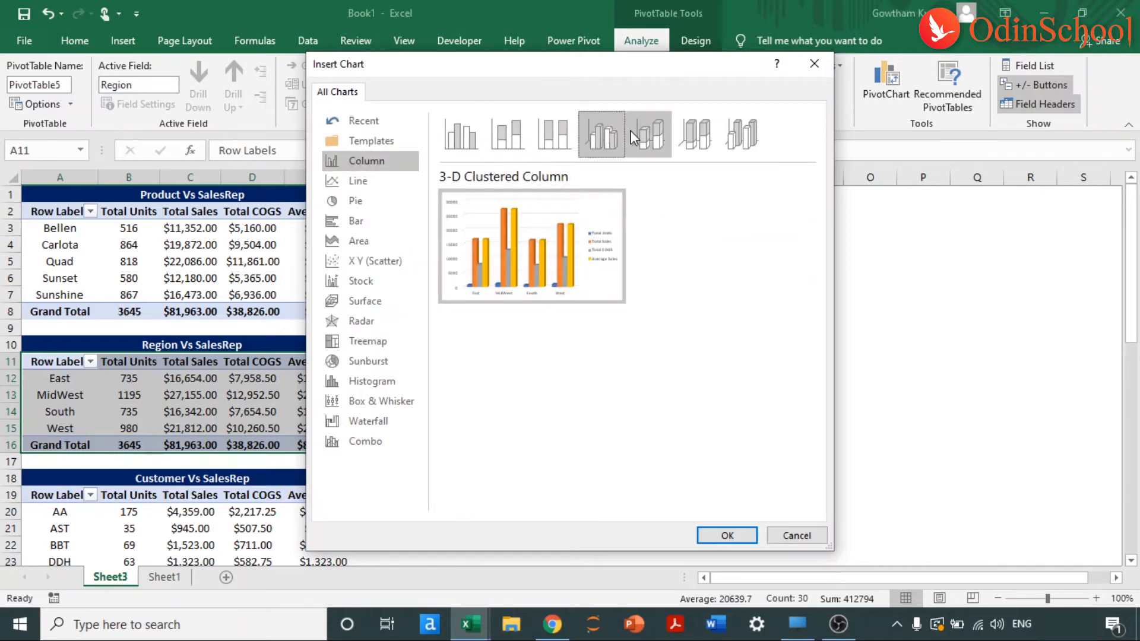
mouse_move(530, 243)
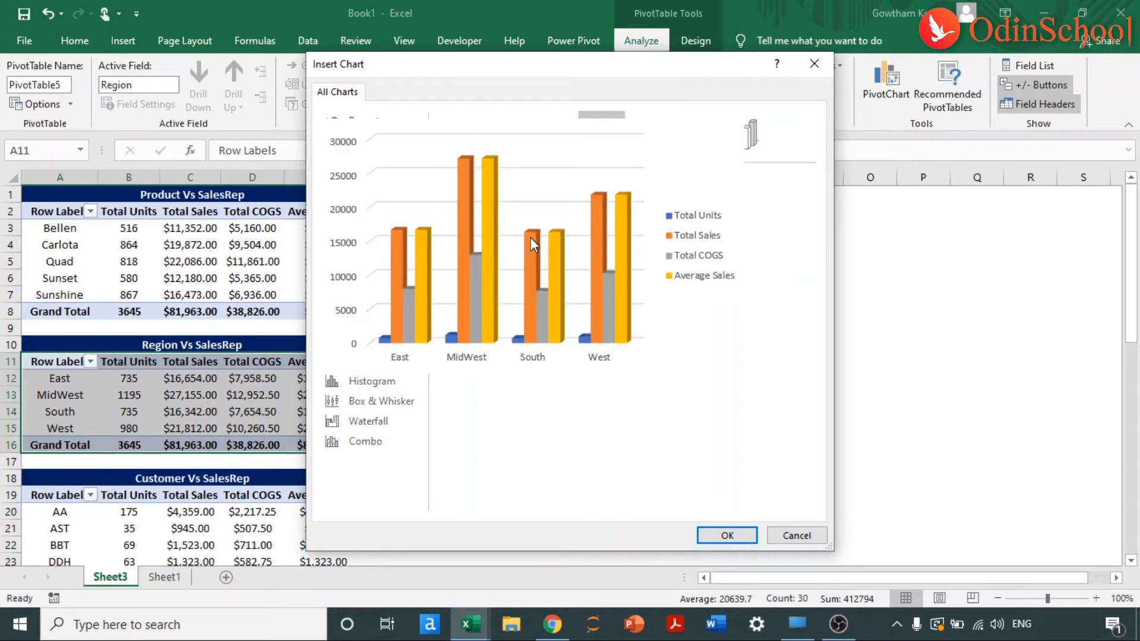
double_click(528, 232)
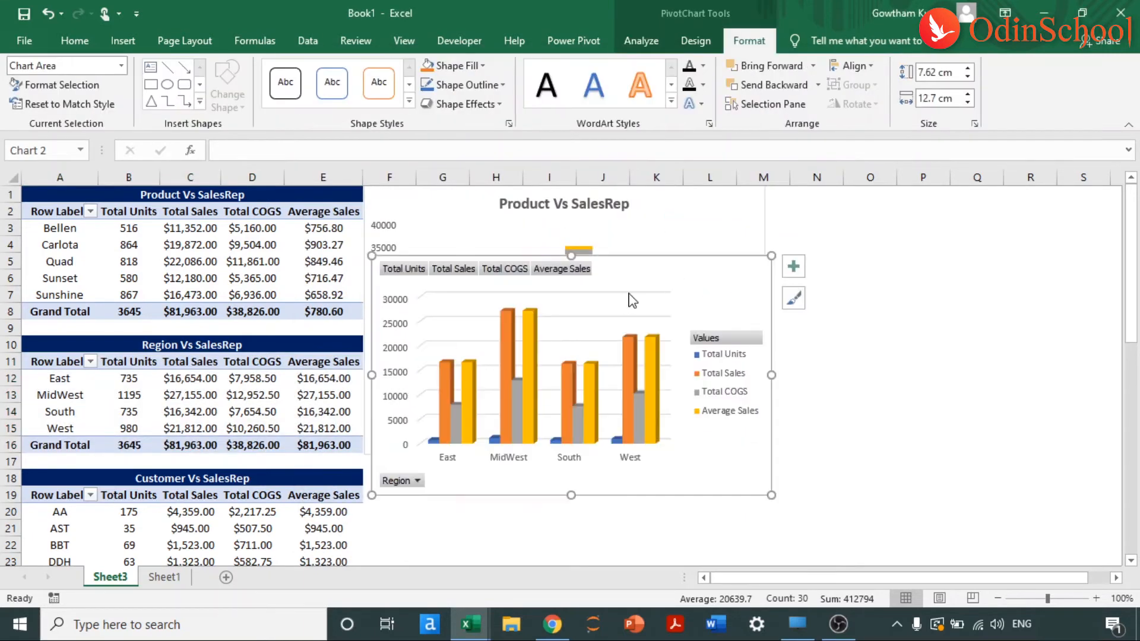
Place the region chart directly beside the product chart, level with row 1, and stretch its height to 8.52 cm.
drag(618, 287, 1012, 218)
drag(727, 577, 862, 573)
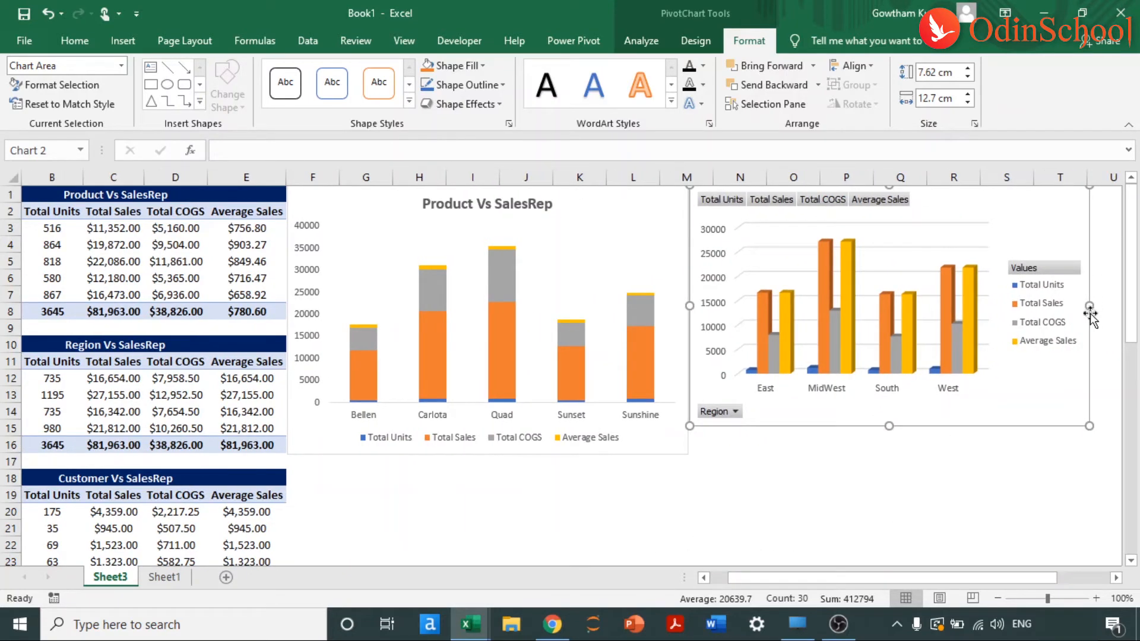
drag(889, 426, 885, 454)
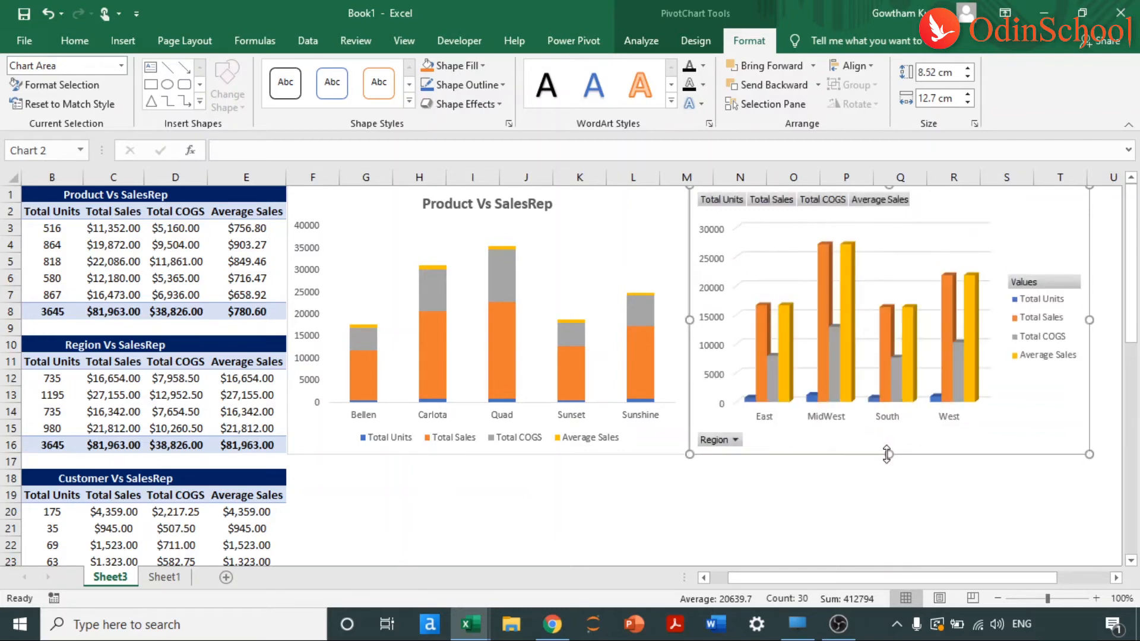
Hide all field buttons on the region chart.
right_click(734, 203)
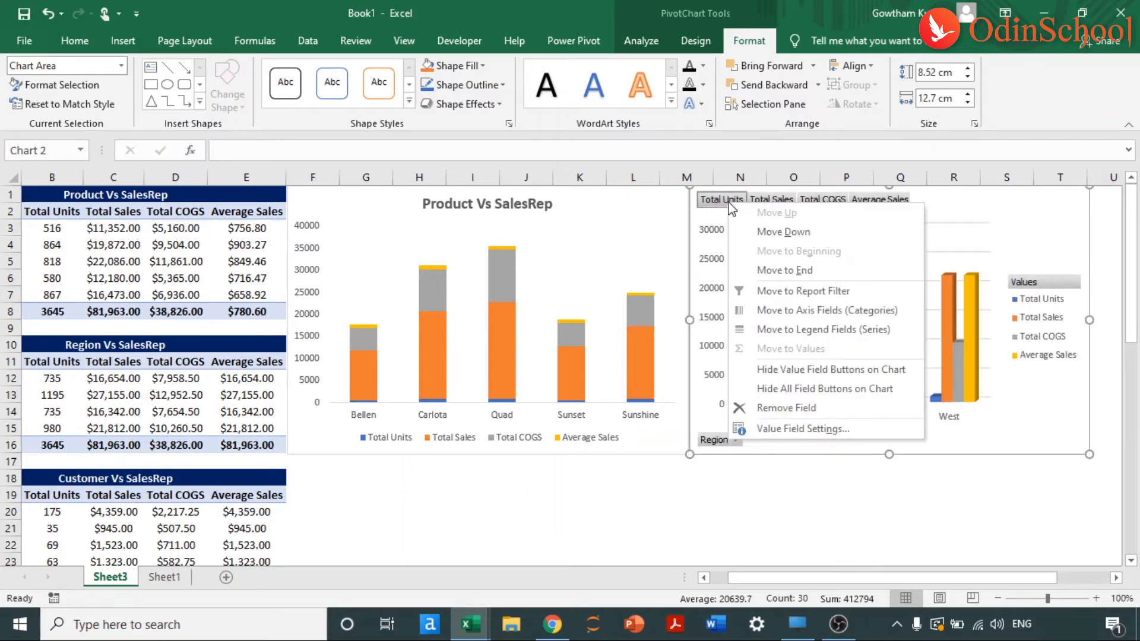
click(813, 388)
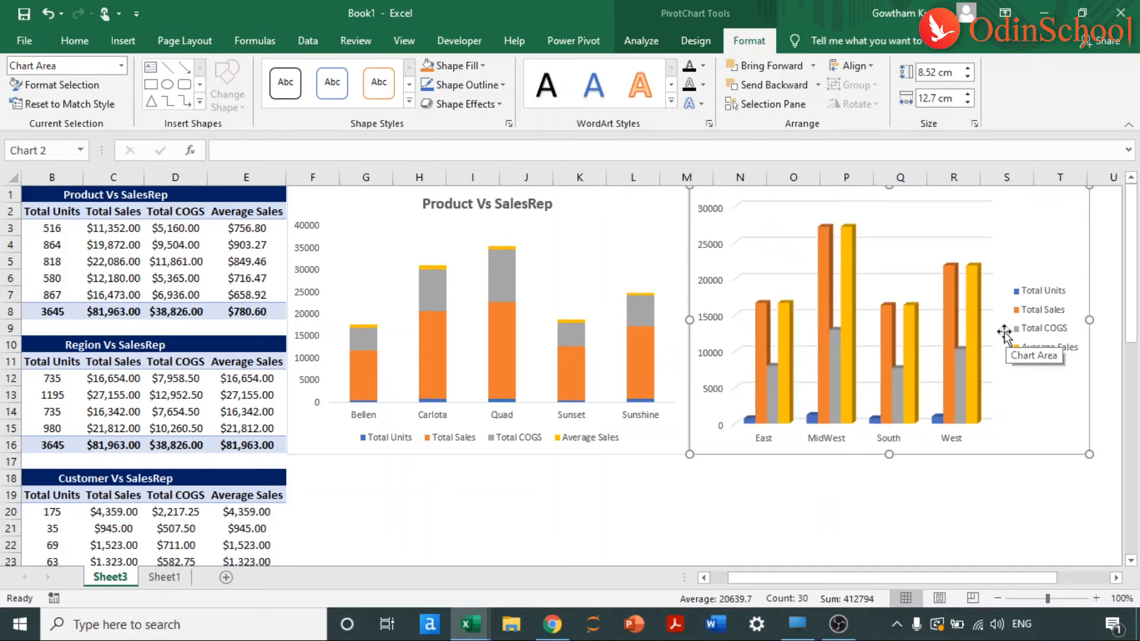
drag(1134, 230, 1135, 177)
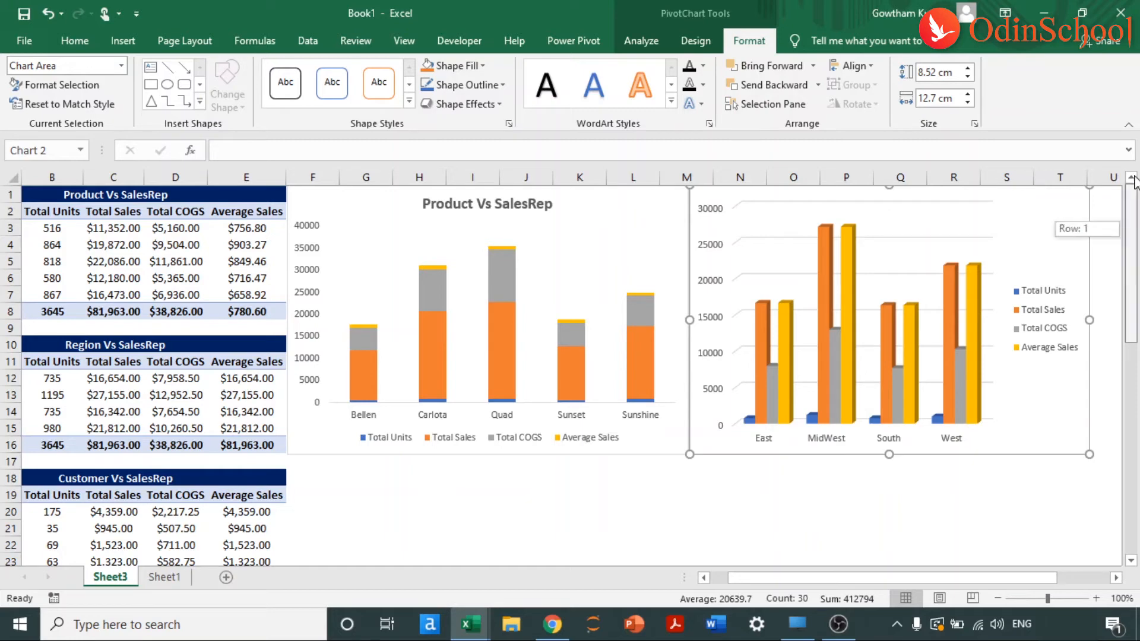
right_click(997, 389)
click(1016, 398)
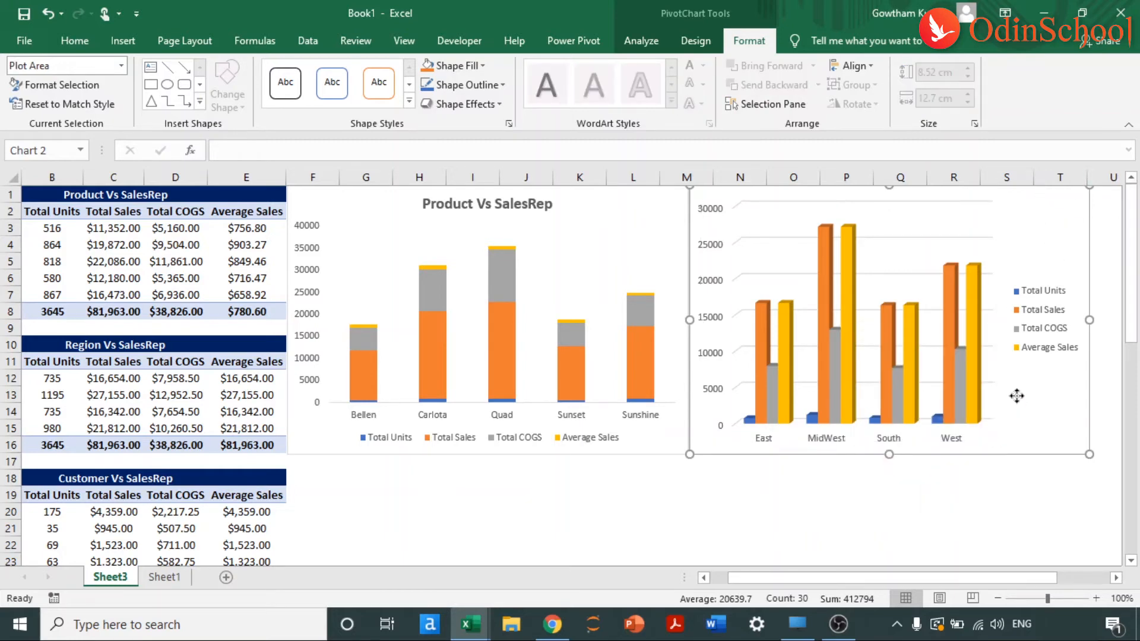
right_click(1018, 400)
click(1028, 403)
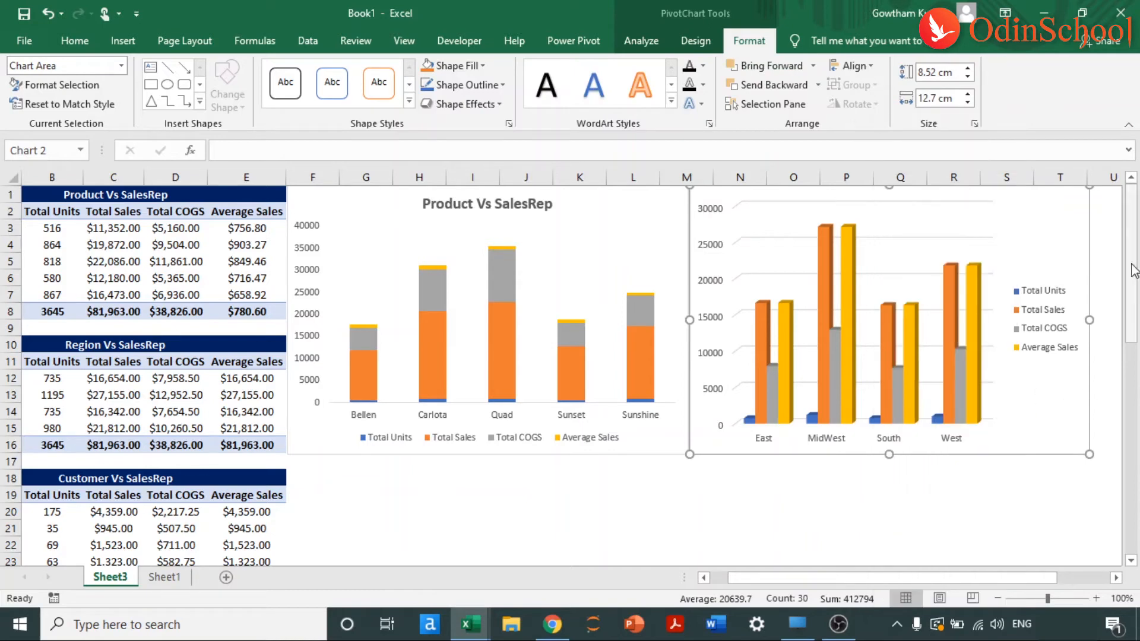
Shift the region chart down to about row 3, check its available chart options, and undo the recent chart changes.
drag(1002, 208, 1006, 246)
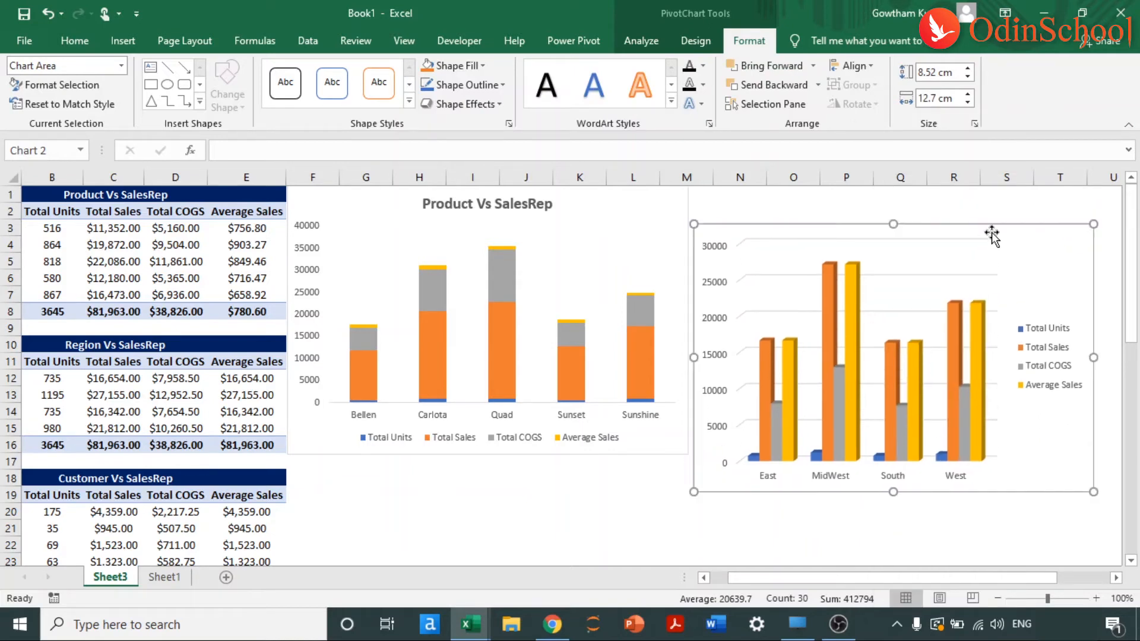
right_click(1009, 238)
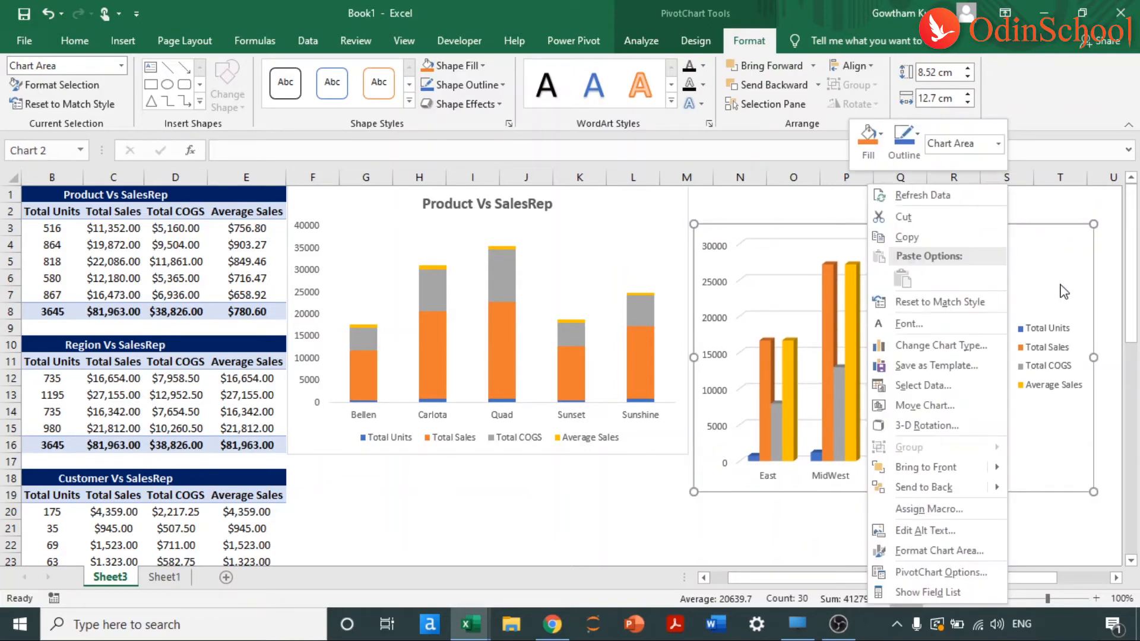
click(1081, 270)
click(1054, 344)
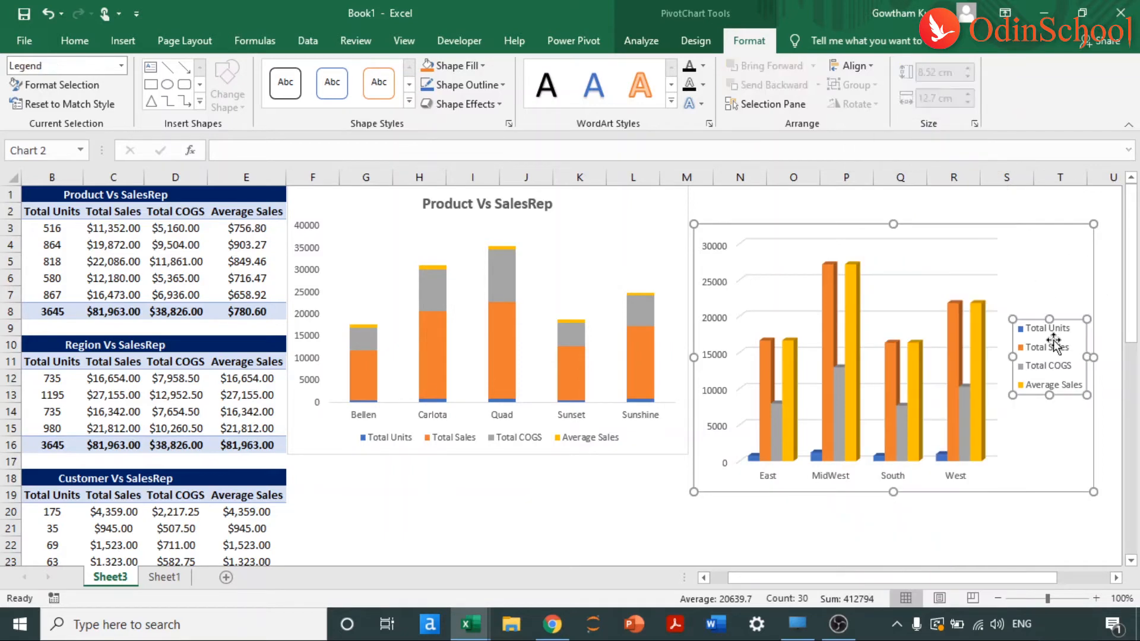
key(ctrl+z)
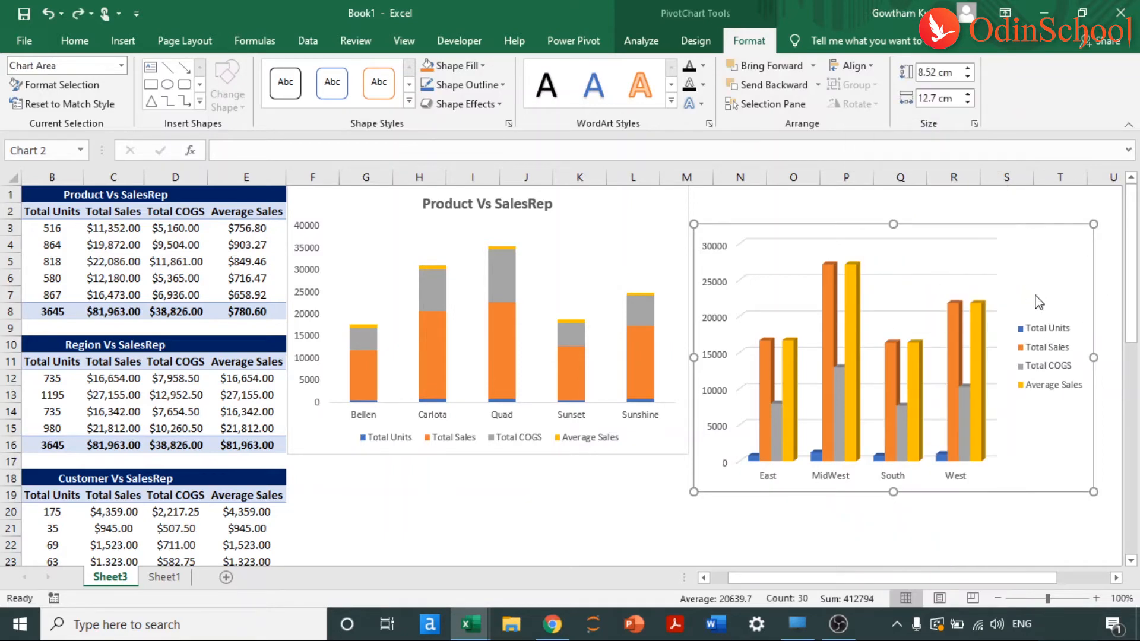
Move the region chart partly over the product chart to reach its chart elements, and place its legend at the bottom.
click(1013, 216)
drag(1012, 216, 815, 249)
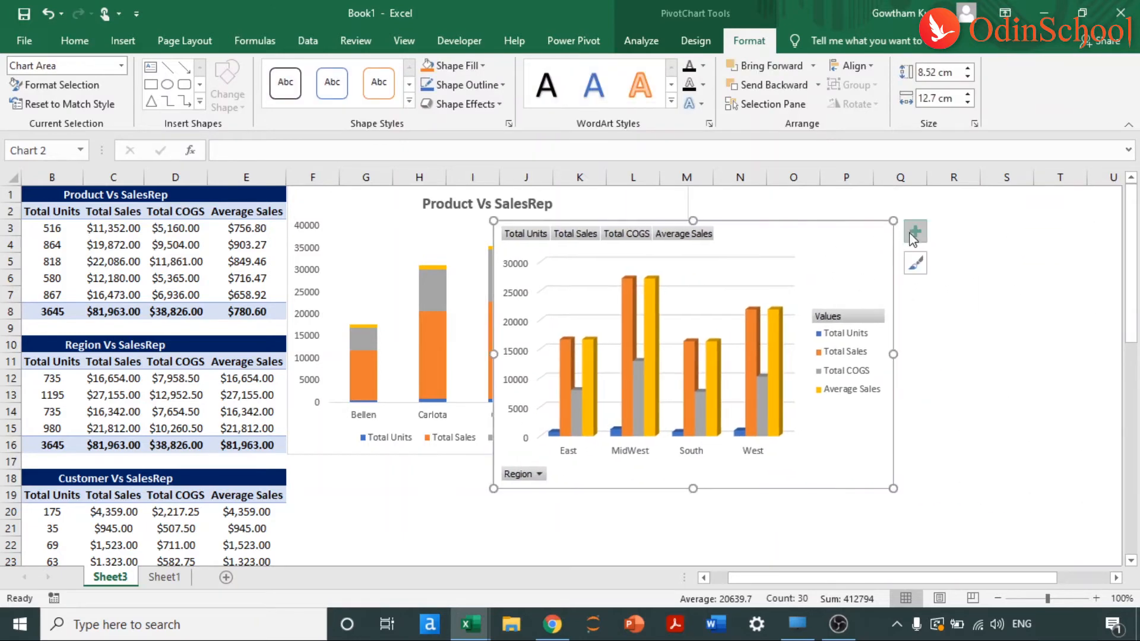
click(914, 233)
click(955, 336)
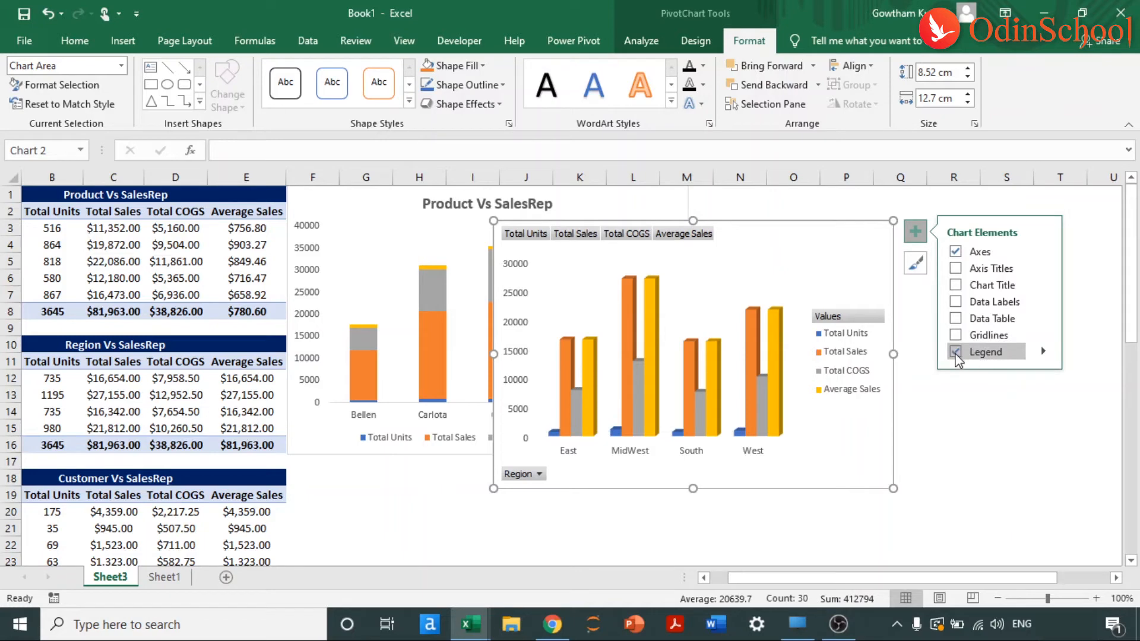
click(1043, 351)
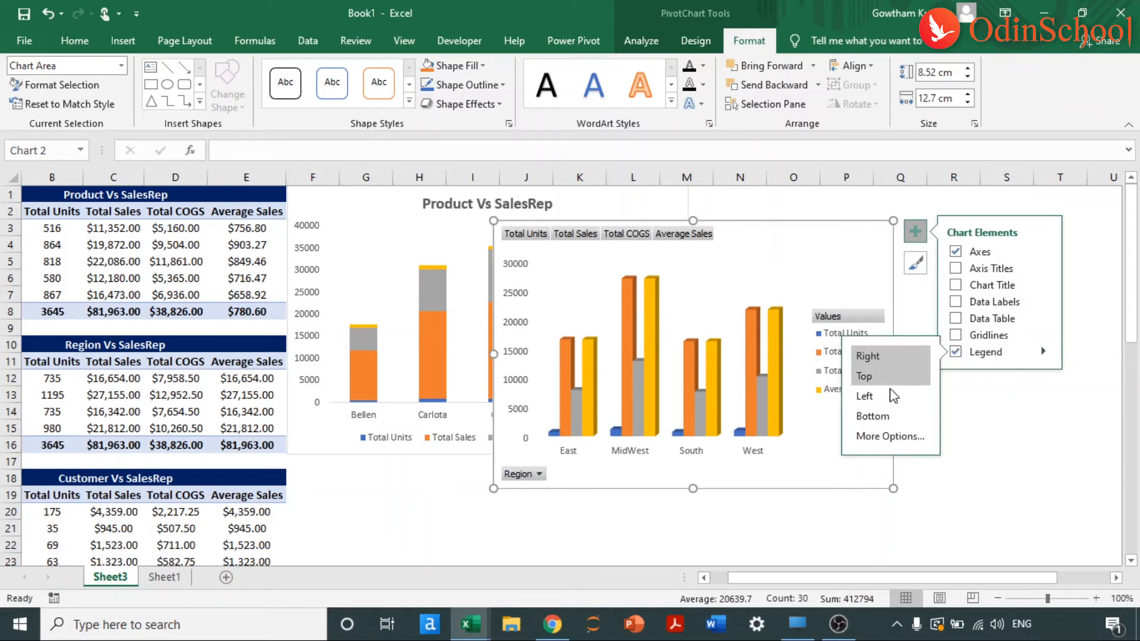
click(883, 416)
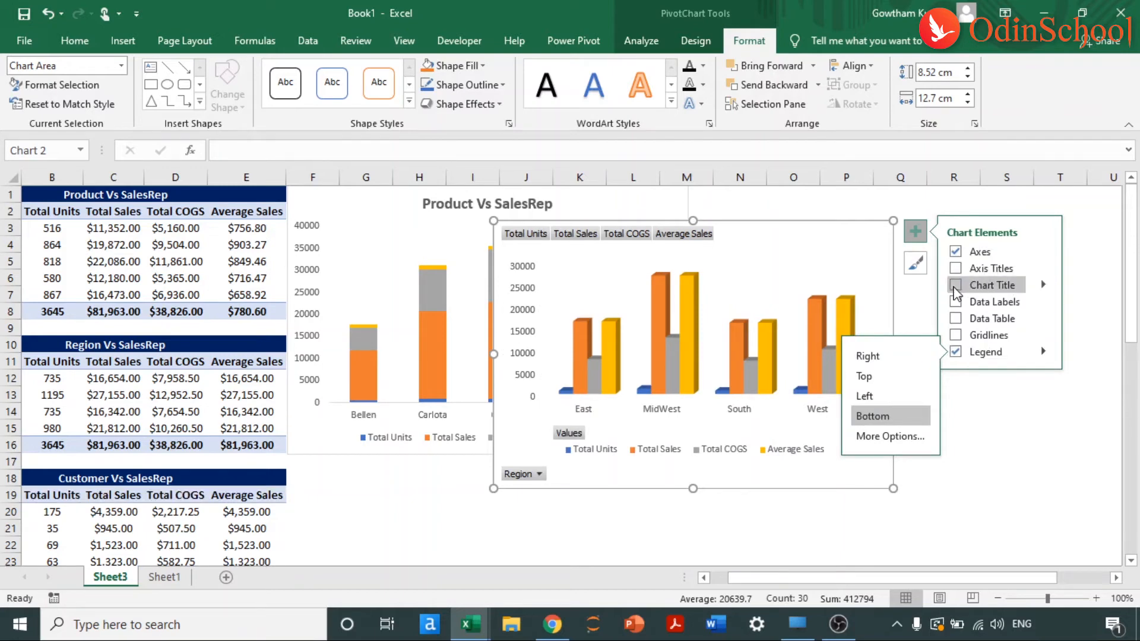
Add a chart title to the region chart and hide all of its field buttons.
click(955, 285)
right_click(604, 239)
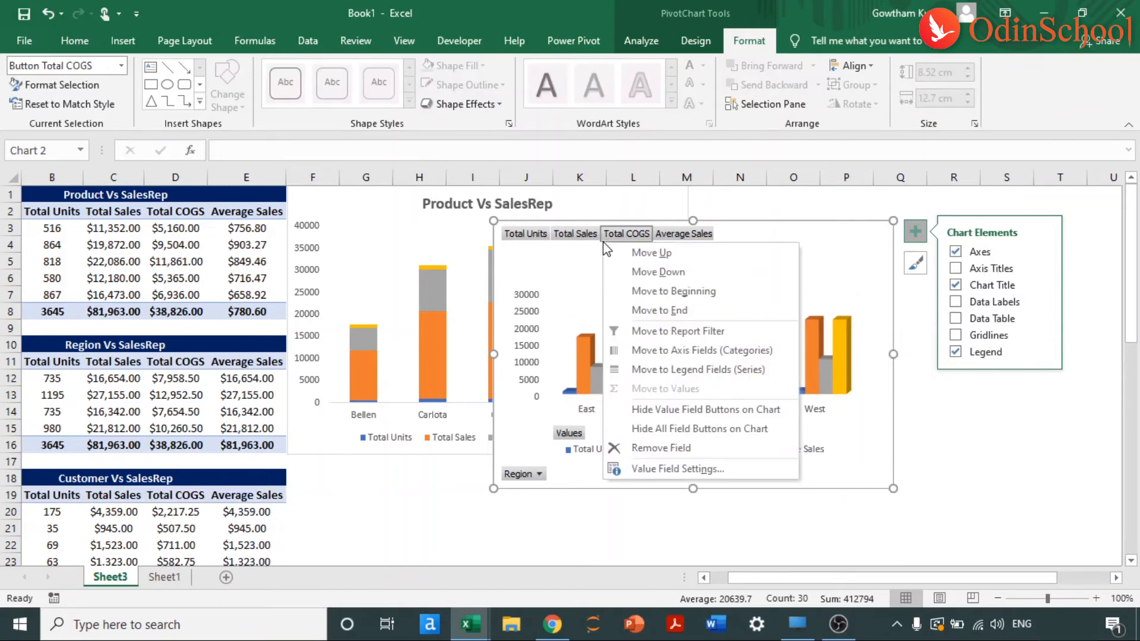
click(676, 428)
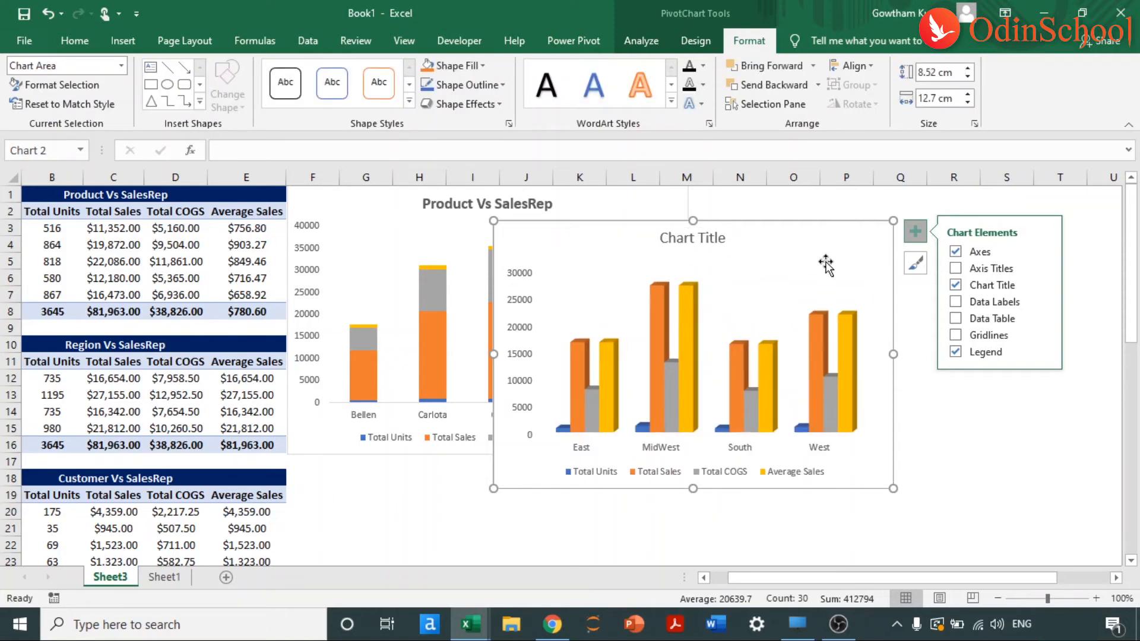
Realign the region chart beside the product chart at row 1, and link its title to heading cell A10 in bold.
drag(778, 254, 942, 216)
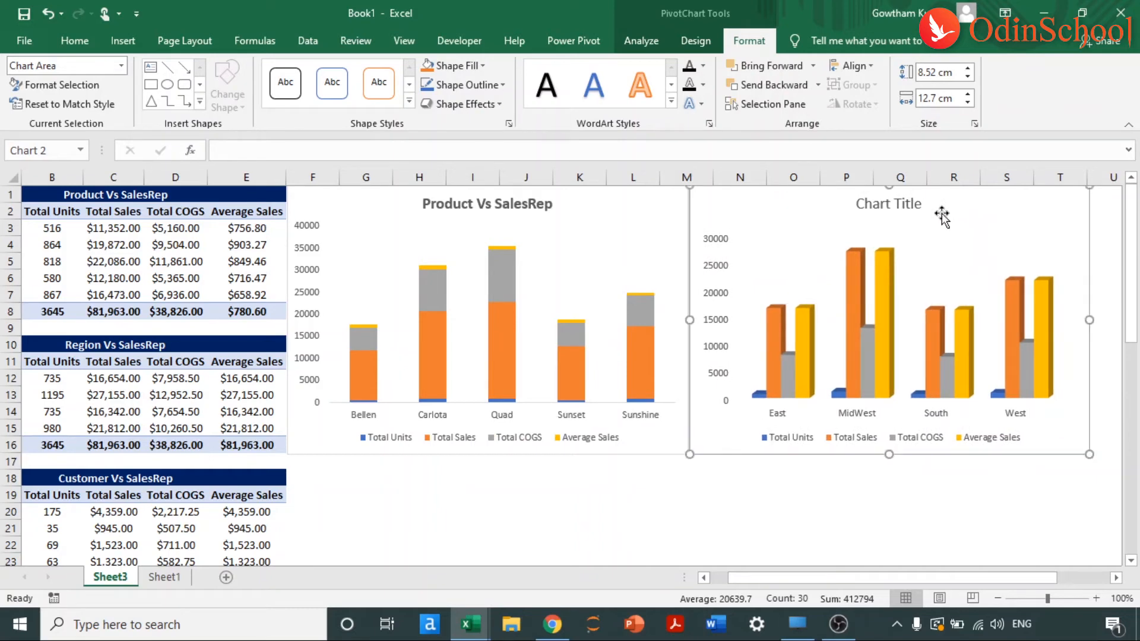
click(886, 206)
click(538, 149)
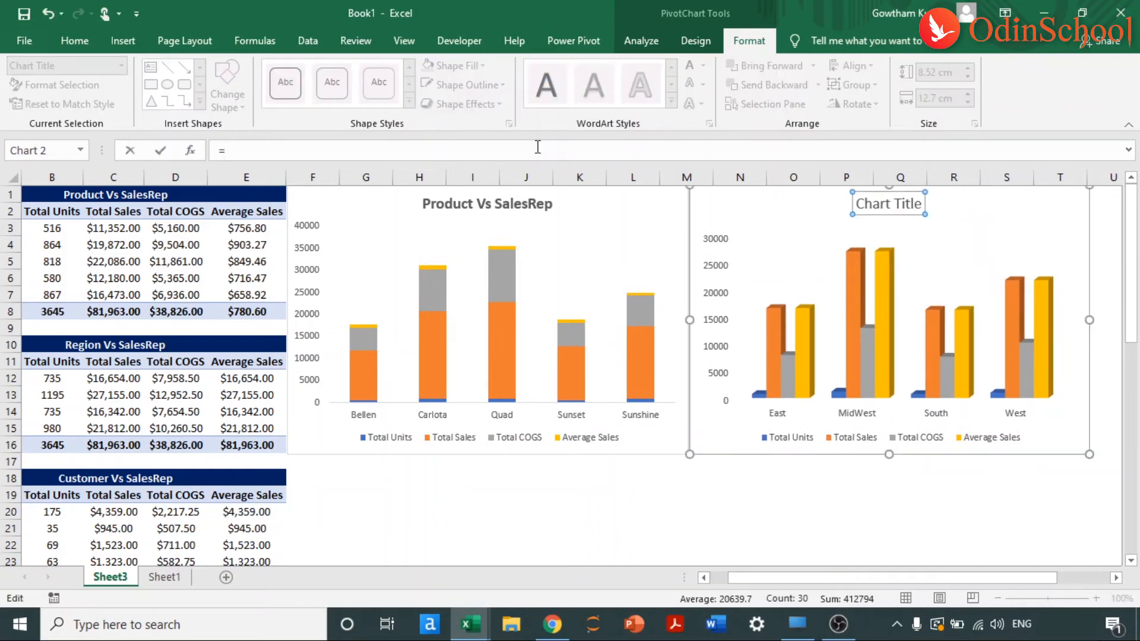
click(176, 343)
key(Return)
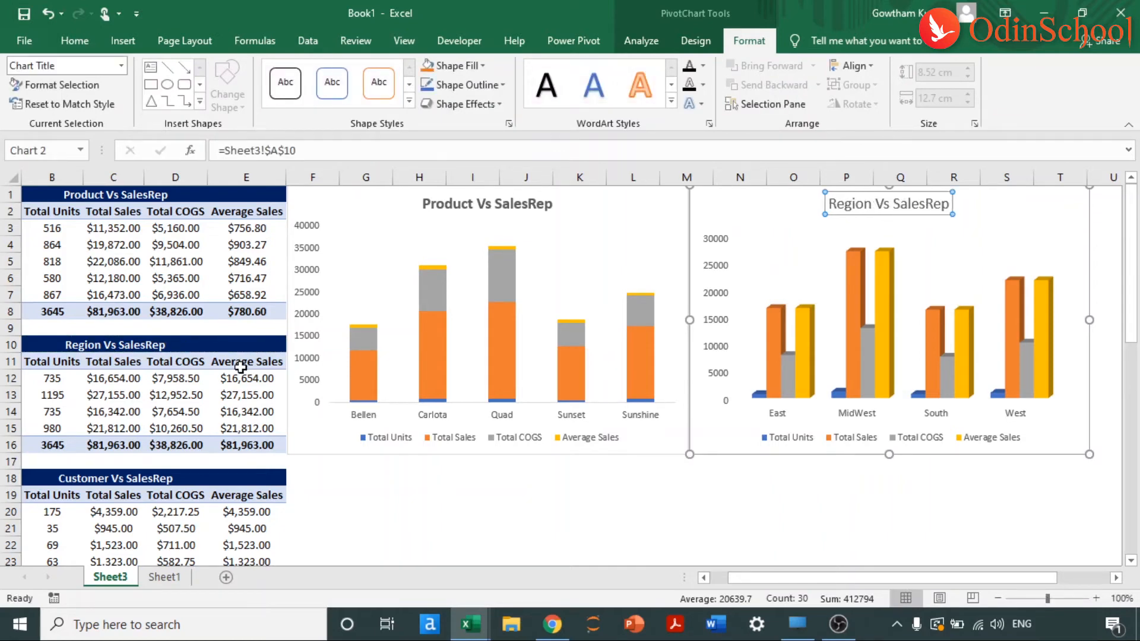
key(ctrl+b)
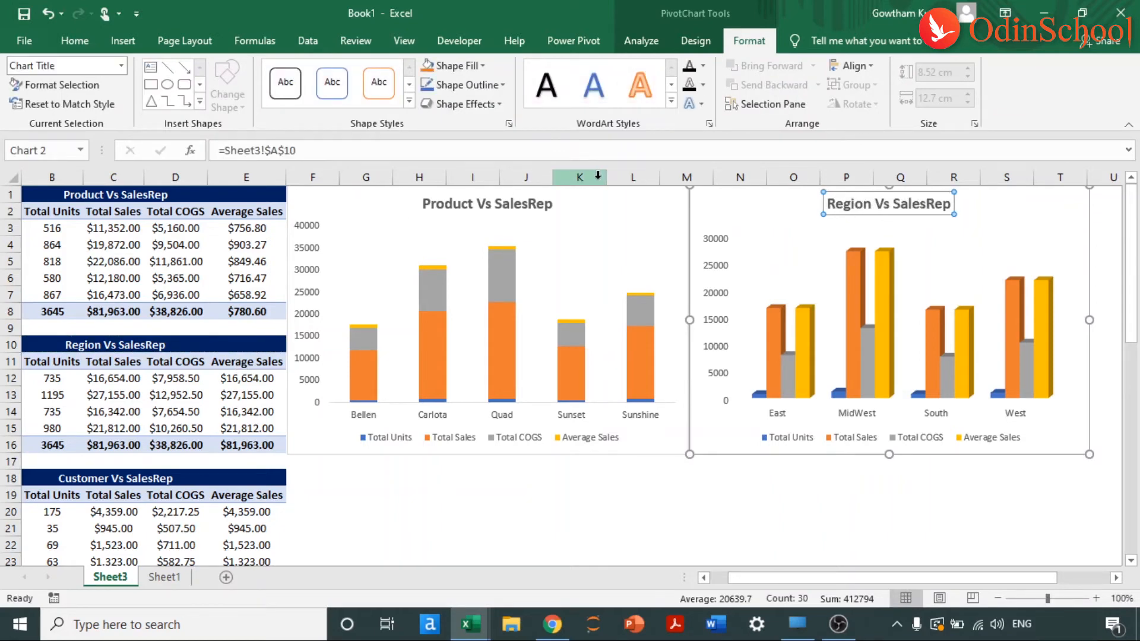
click(866, 512)
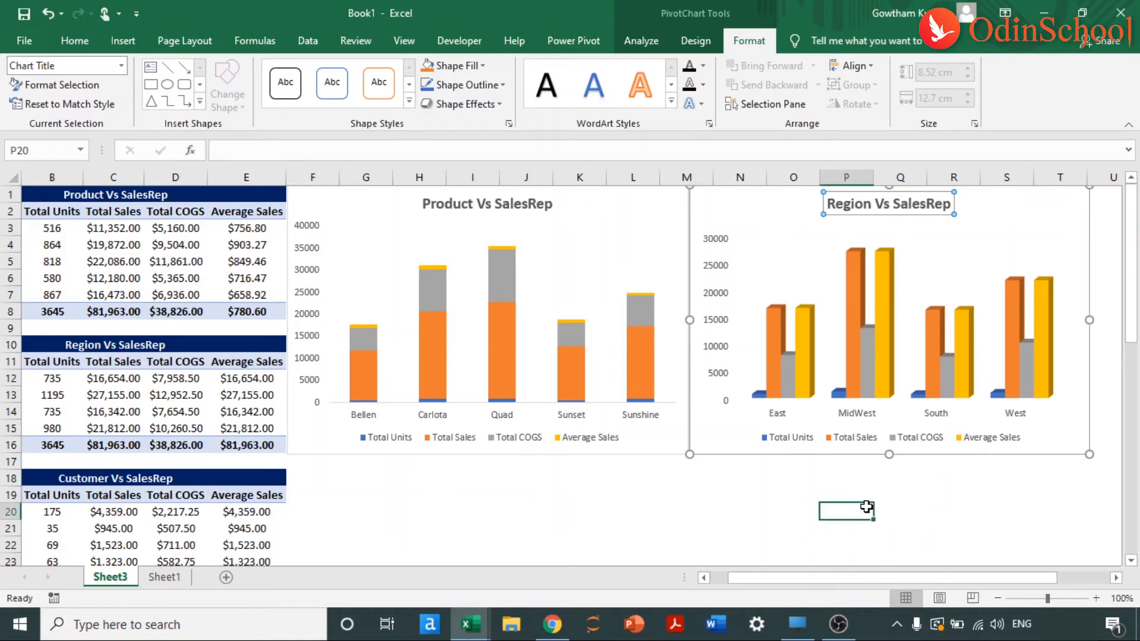
drag(1136, 321, 1136, 320)
drag(1138, 237, 1138, 236)
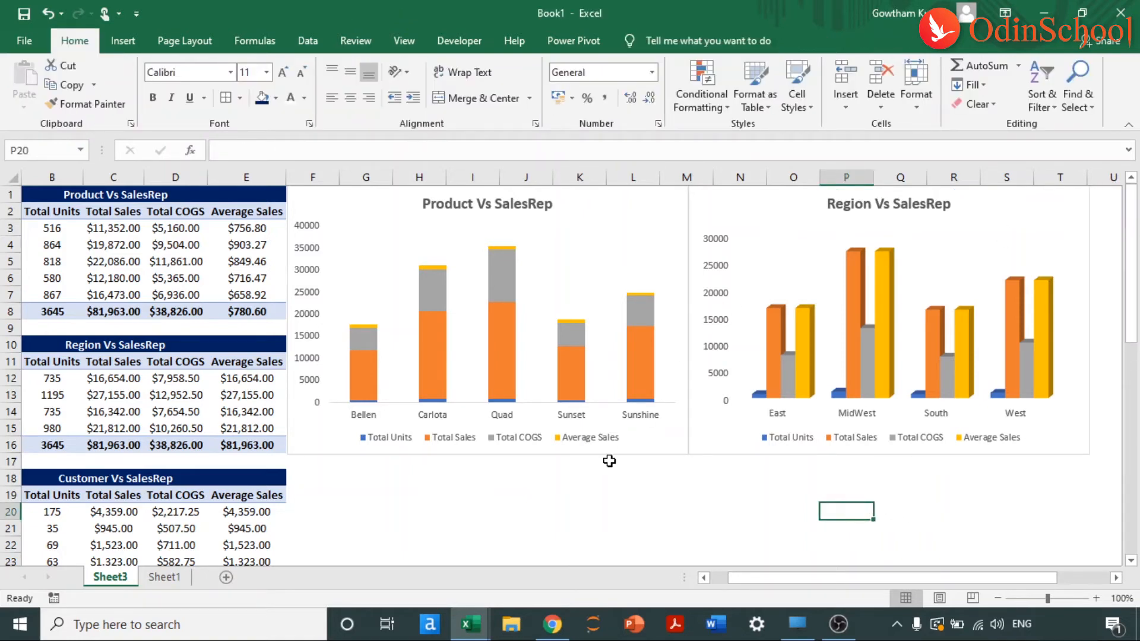
Start a PivotChart from the customer table's value columns, try Scatter variants including Scatter with Smooth Lines, and cancel the chart.
scroll(609, 461, down, 5)
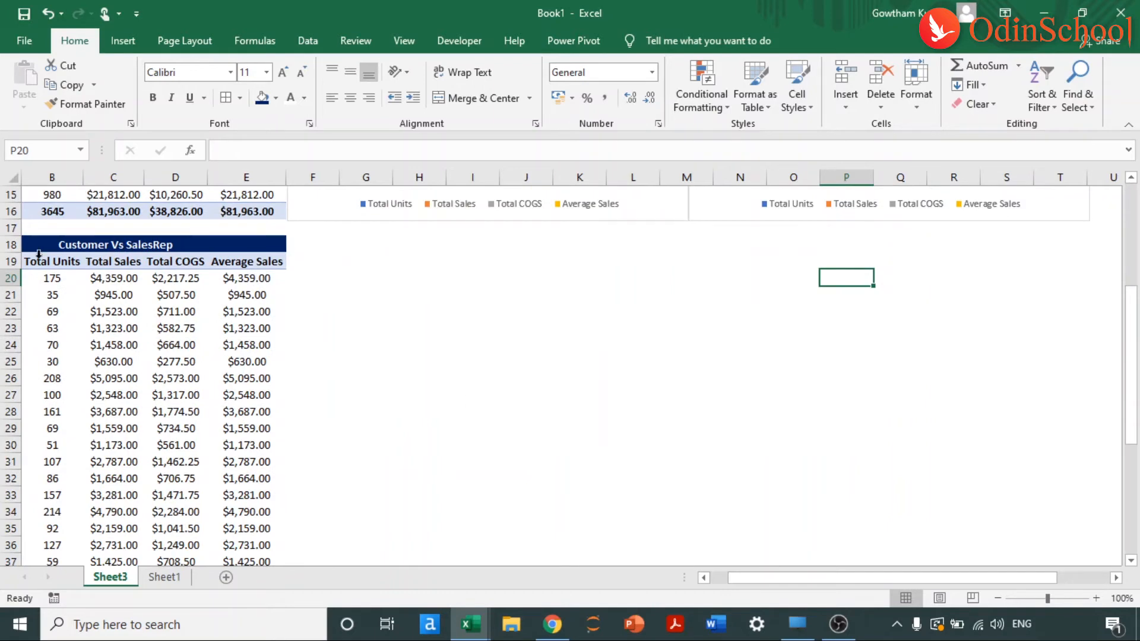
click(37, 260)
key(ctrl+shift+Right)
key(ctrl+shift+Down)
key(ctrl+BackSpace)
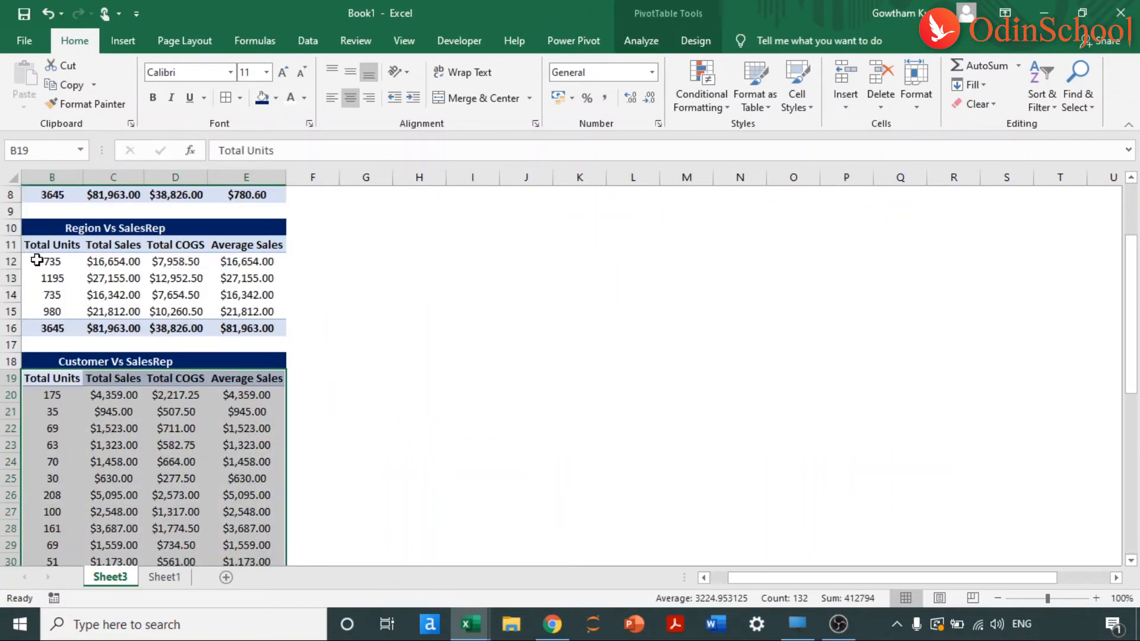
click(651, 42)
click(885, 83)
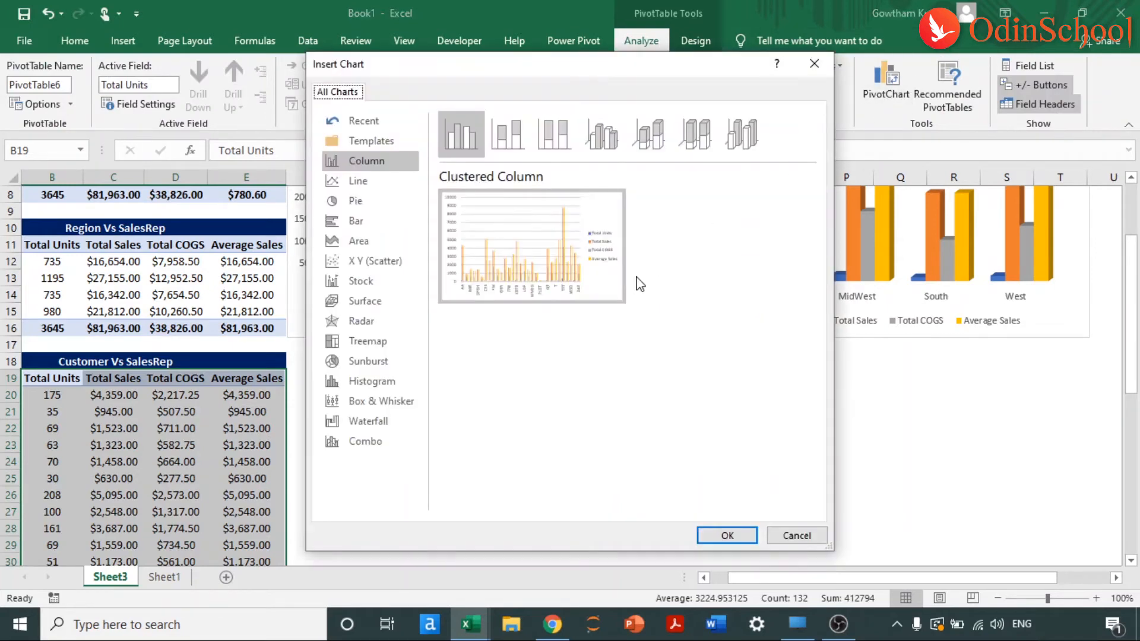
click(366, 263)
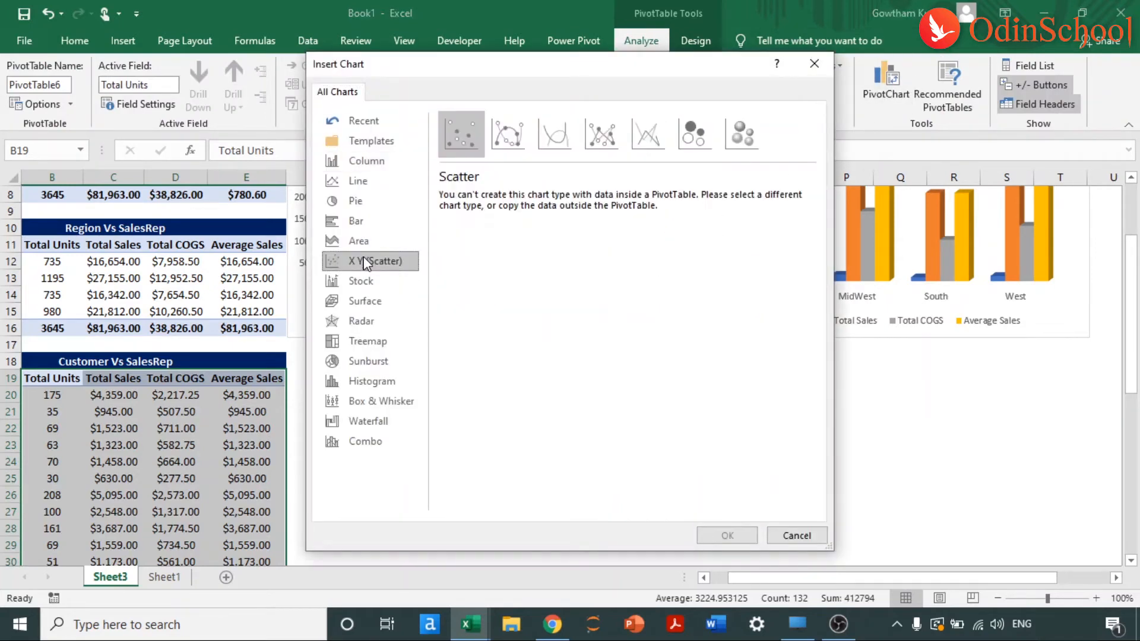
click(499, 141)
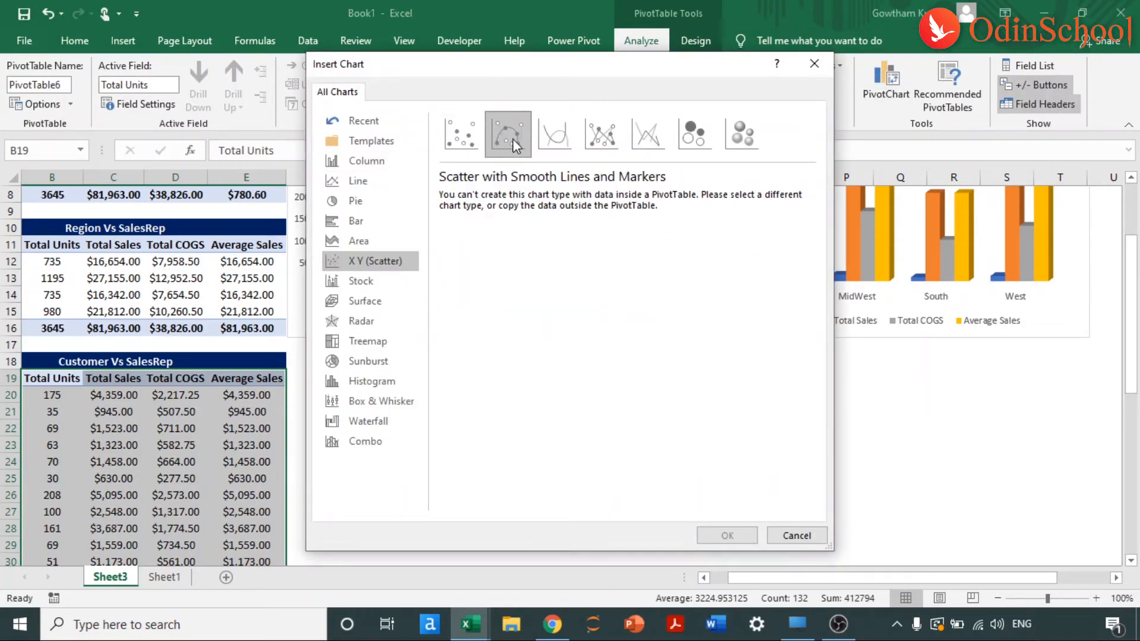
click(560, 148)
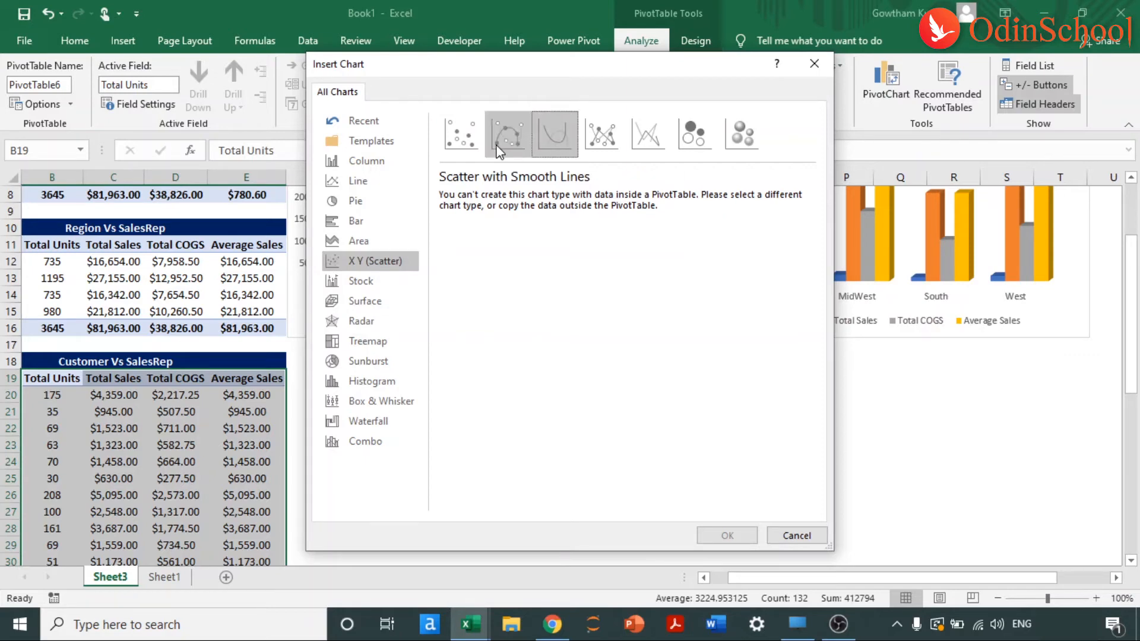
click(796, 536)
Select the whole customer pivot table from its Row Labels header, start a PivotChart and check the Scatter type again.
key(ctrl+shift+Right)
key(ctrl+shift+Down)
key(ctrl+BackSpace)
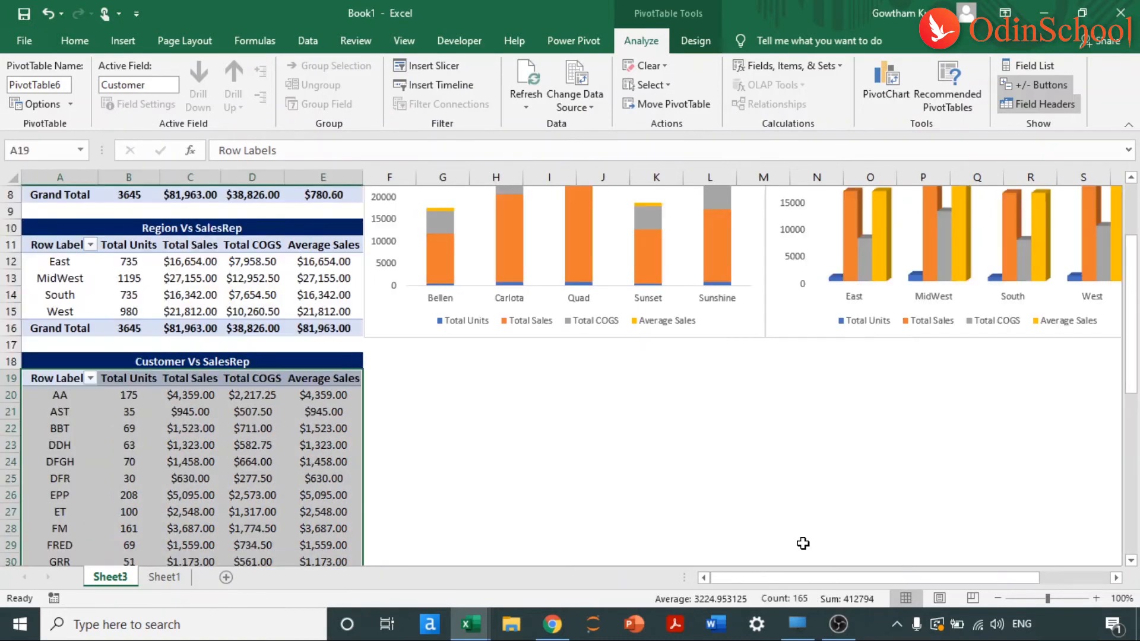
click(881, 99)
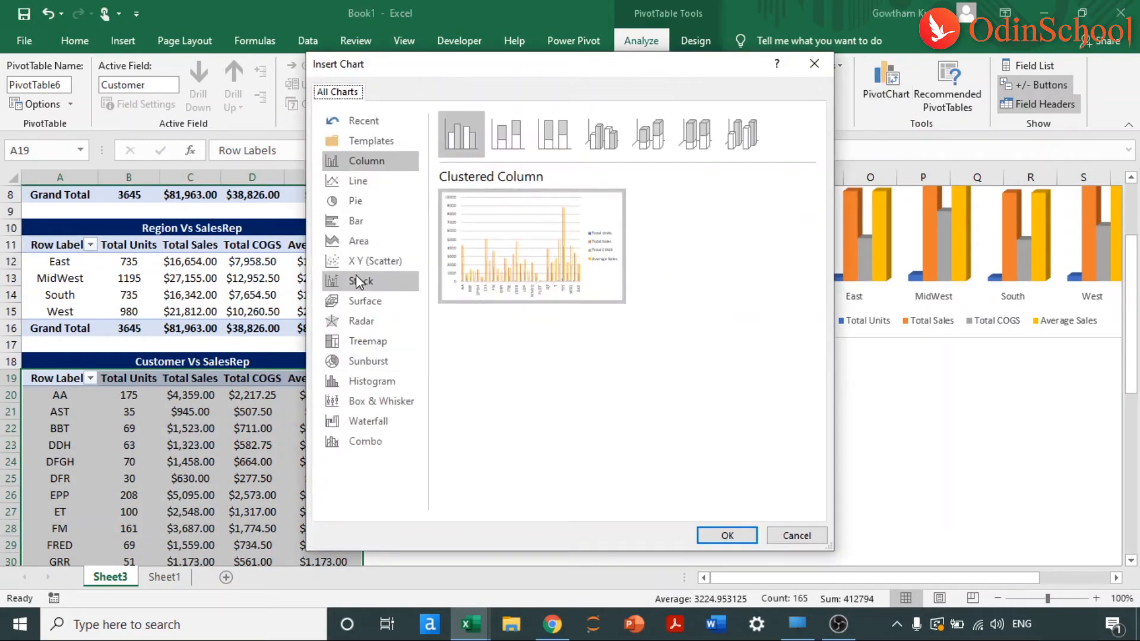
click(356, 282)
click(351, 263)
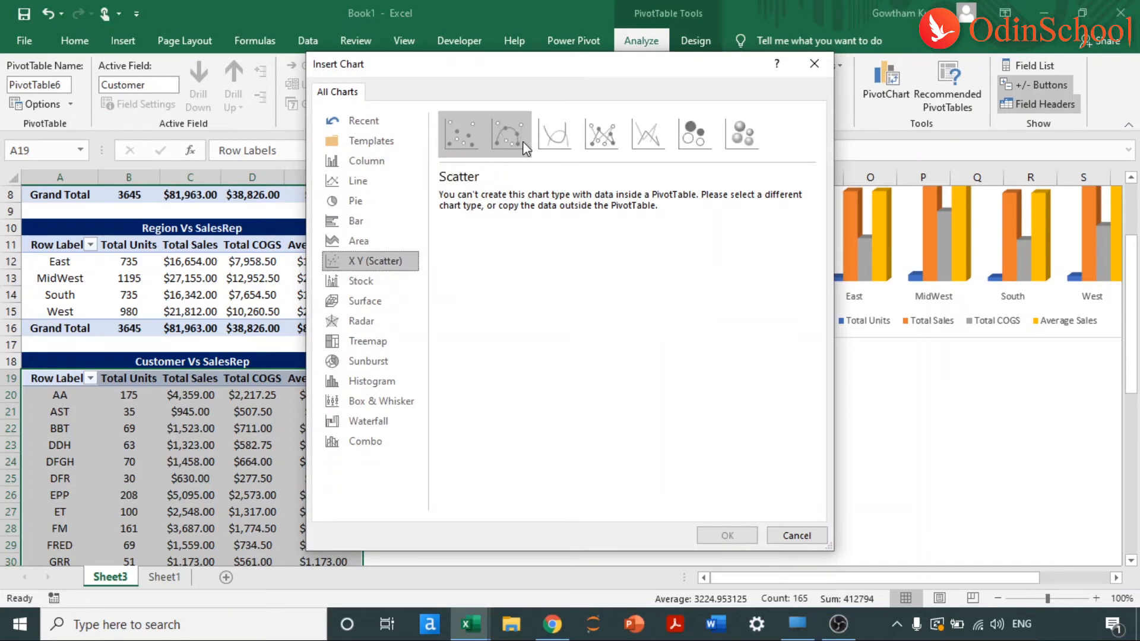
click(499, 140)
click(473, 136)
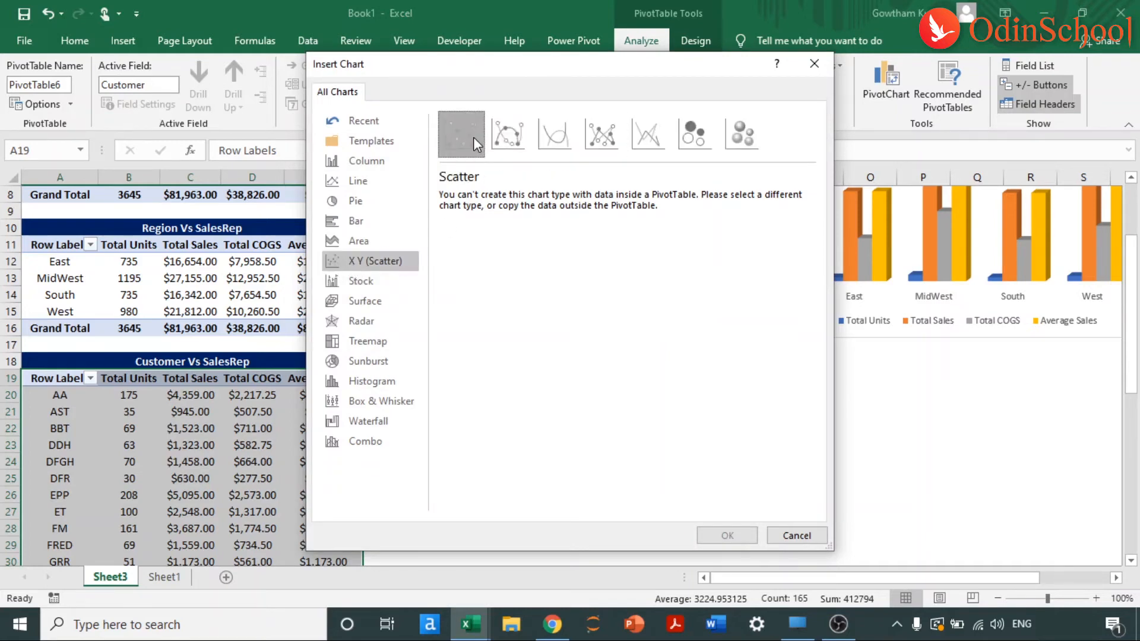
Preview the Area chart variants for the customer PivotChart, from Area and Stacked Area through 3-D 100% Stacked Area.
click(380, 237)
click(363, 226)
click(360, 240)
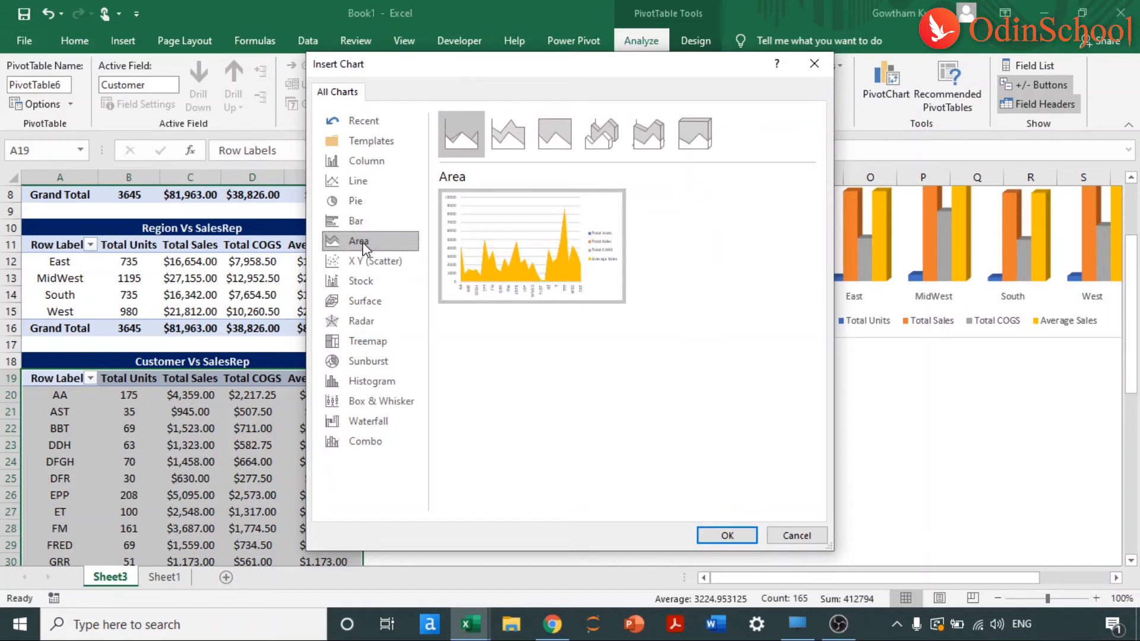
mouse_move(546, 291)
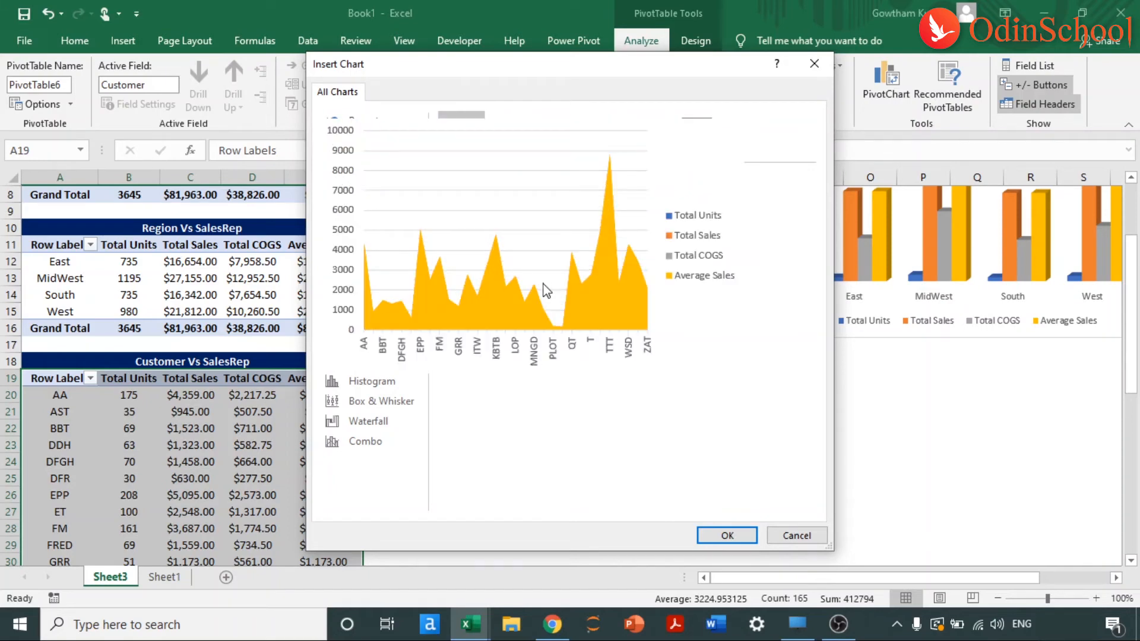
click(508, 128)
mouse_move(540, 285)
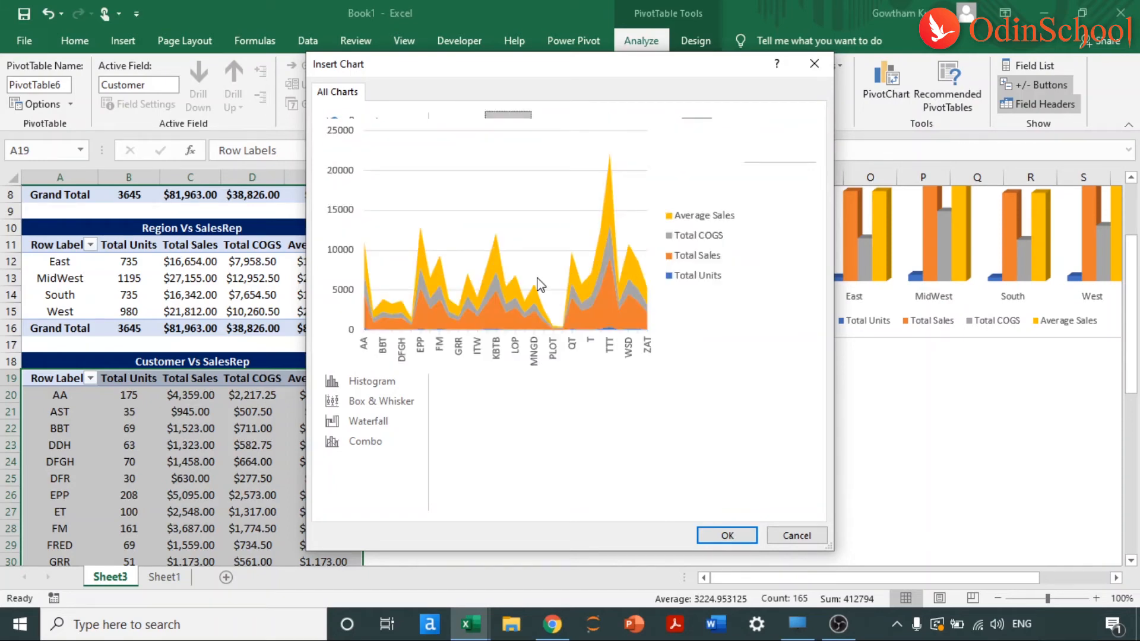
click(554, 133)
click(601, 133)
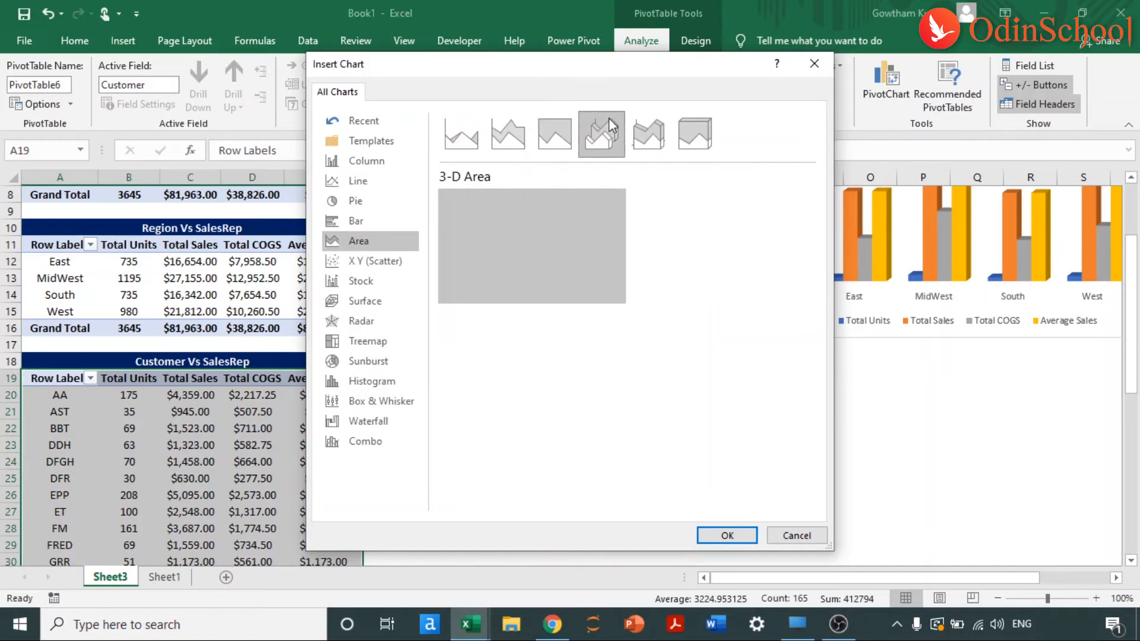
click(649, 136)
click(696, 135)
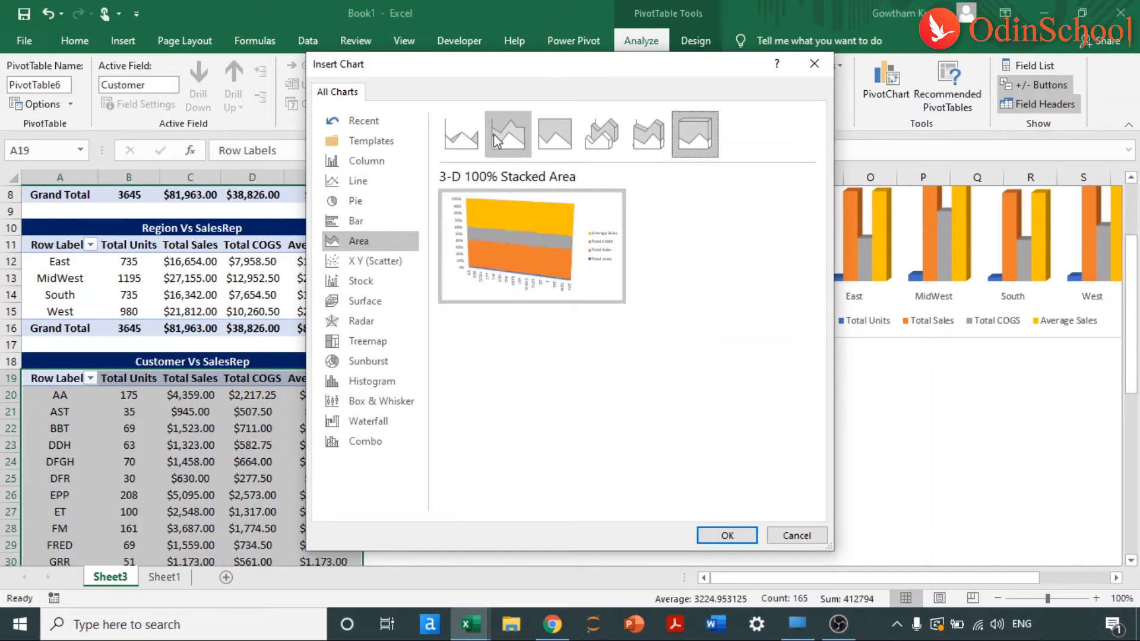
click(460, 137)
Check the Bar, Stock, Surface, Radar, Treemap, Sunburst, Histogram, Box & Whisker and Waterfall types for the customer data.
click(358, 223)
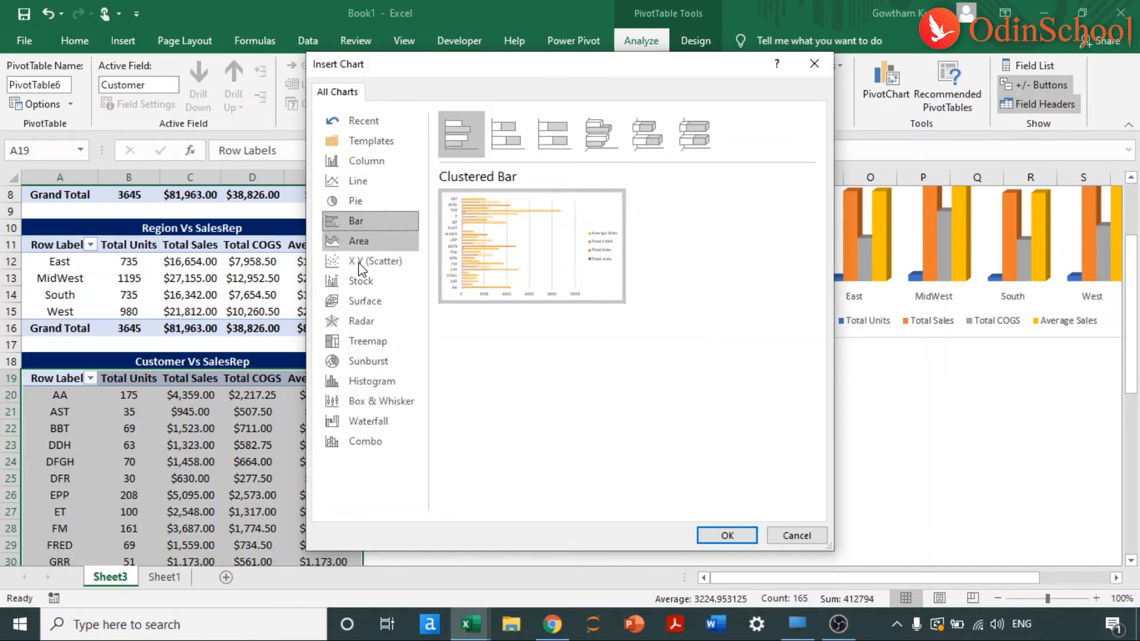
mouse_move(486, 250)
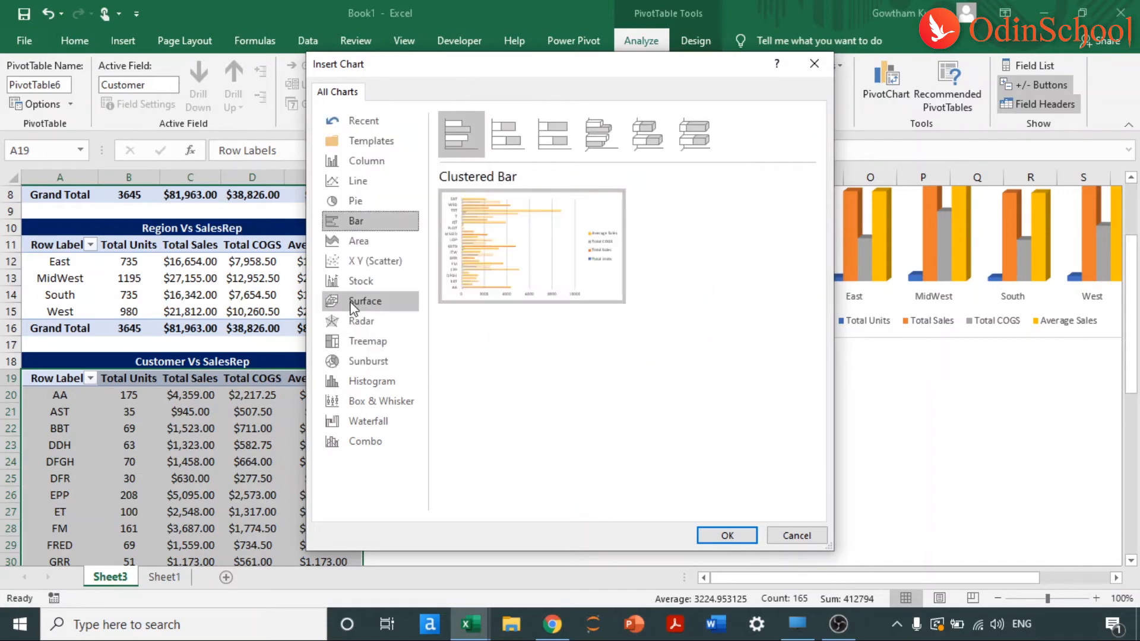
click(358, 283)
click(360, 302)
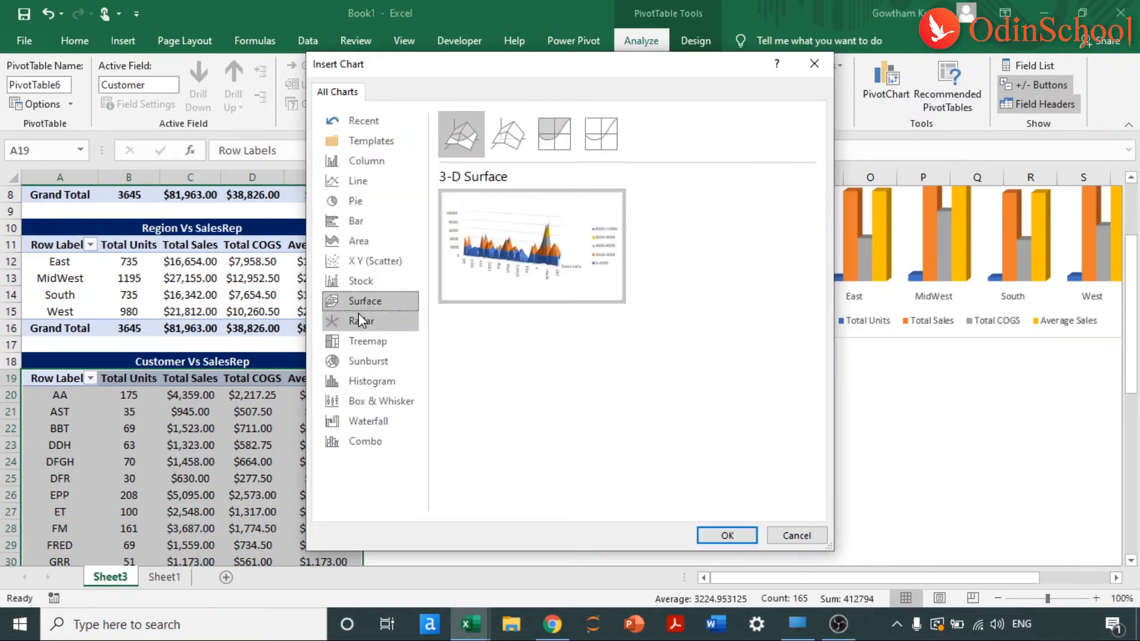
mouse_move(519, 252)
click(372, 327)
click(371, 340)
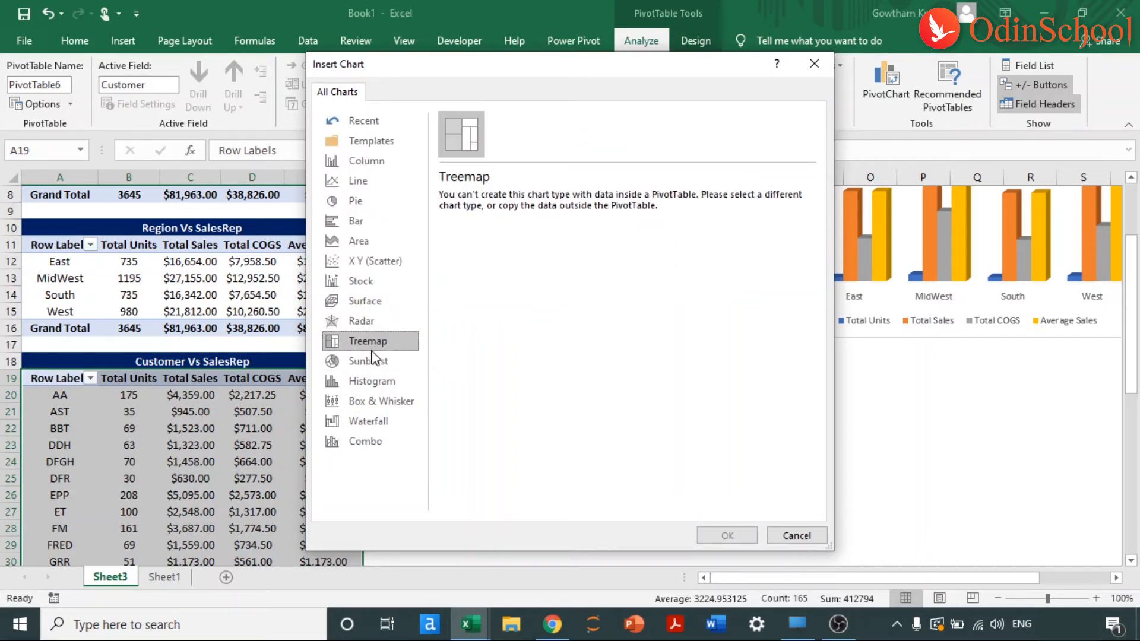
click(369, 361)
click(370, 383)
click(368, 401)
click(364, 422)
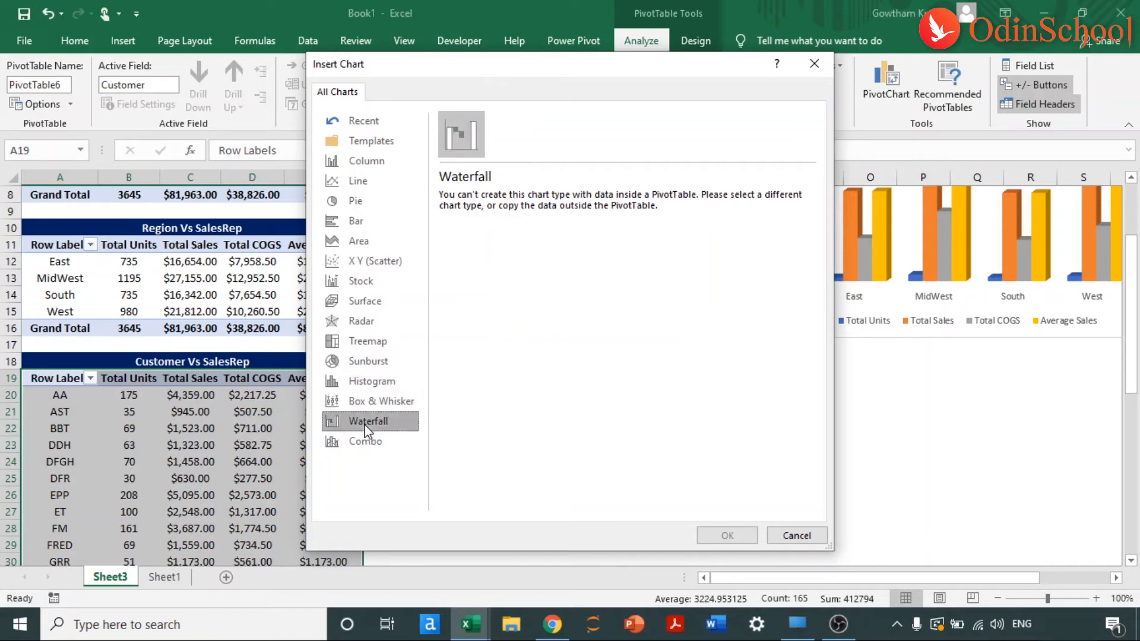
Preview Line and Stacked Line for the customer data and compare them with the Pie, Bar and Scatter types.
click(357, 146)
click(355, 164)
click(354, 178)
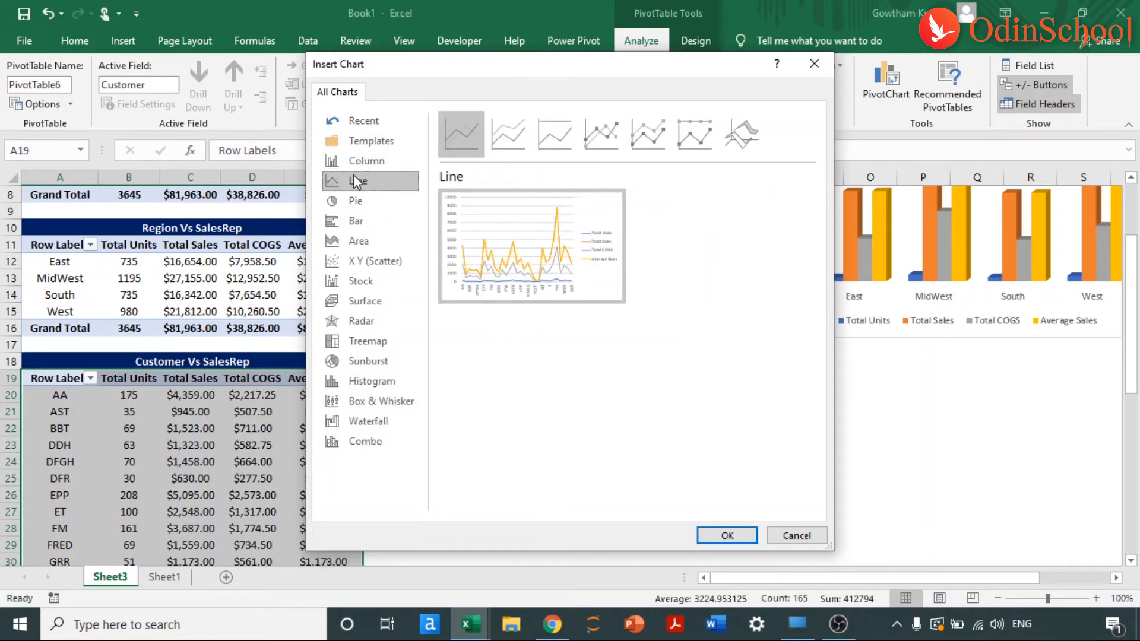
mouse_move(572, 273)
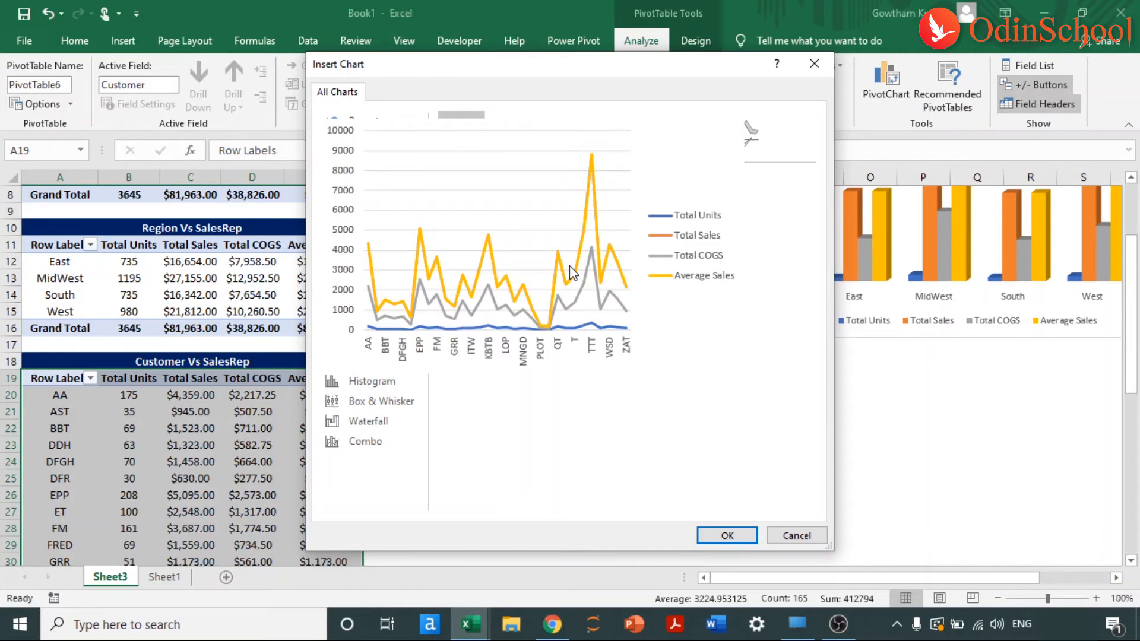
click(501, 132)
mouse_move(522, 288)
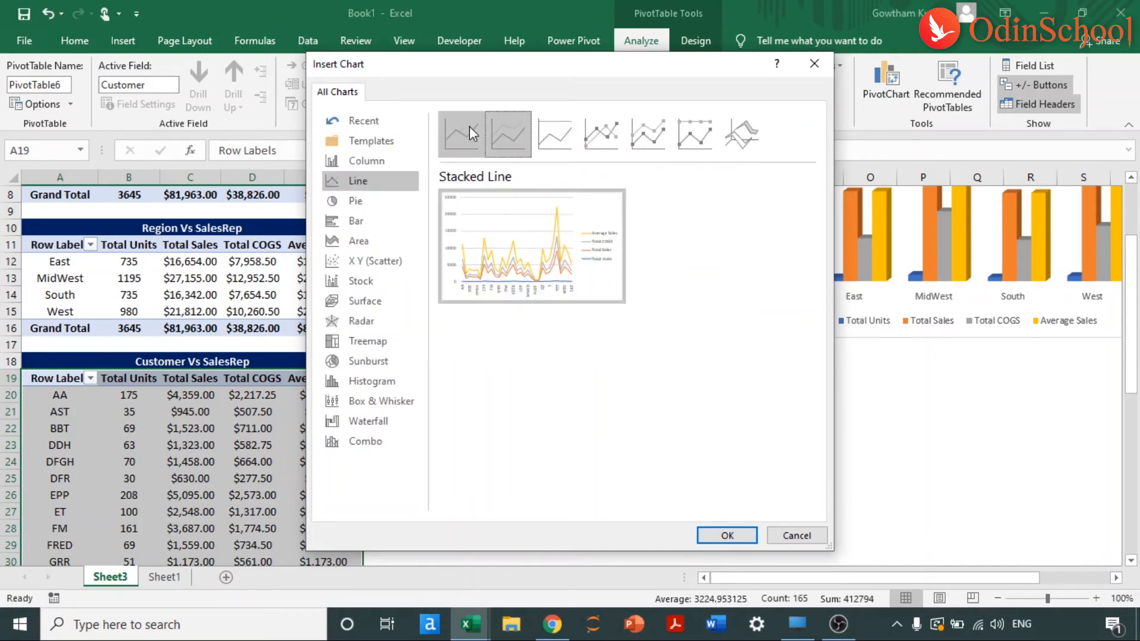
click(367, 205)
click(366, 217)
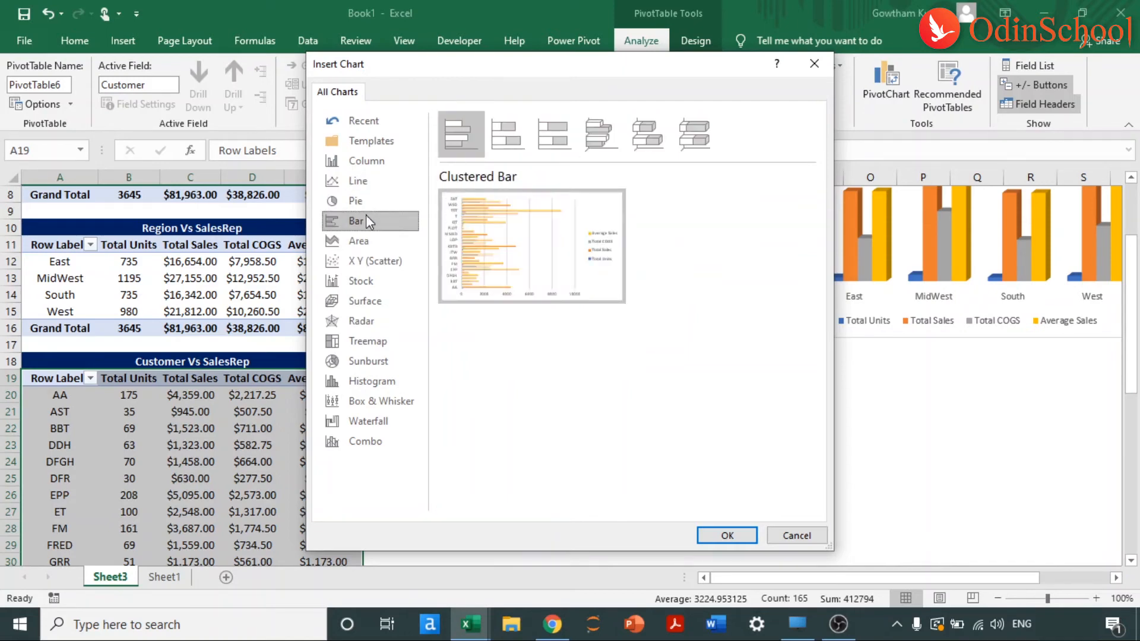
click(374, 249)
click(376, 263)
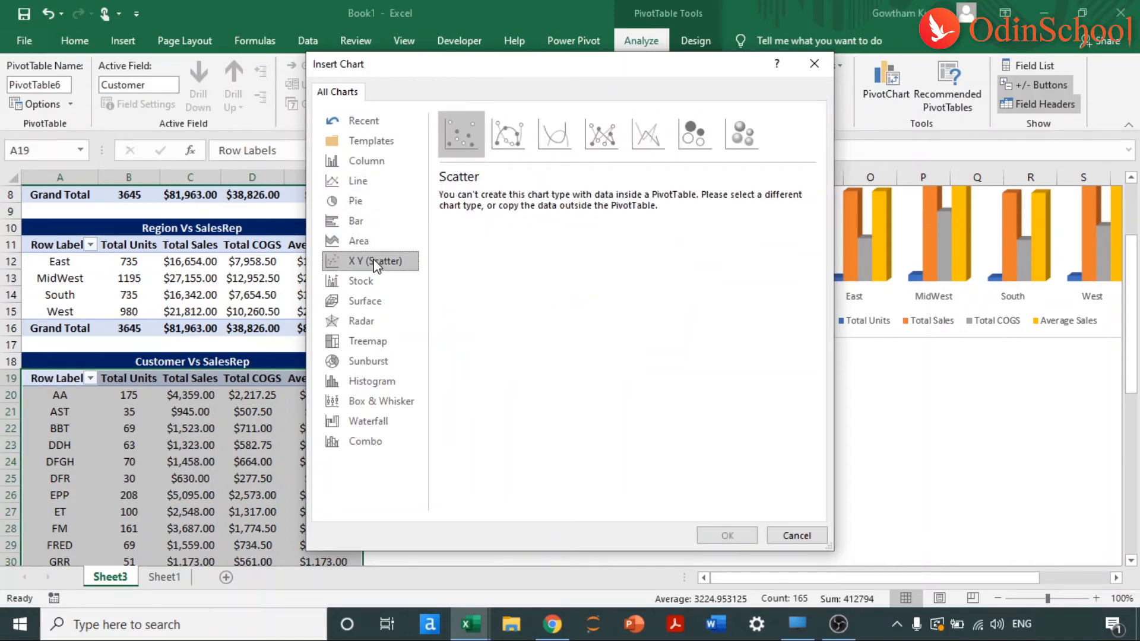
Insert the customer PivotChart as a Stacked Area chart.
click(351, 242)
click(501, 149)
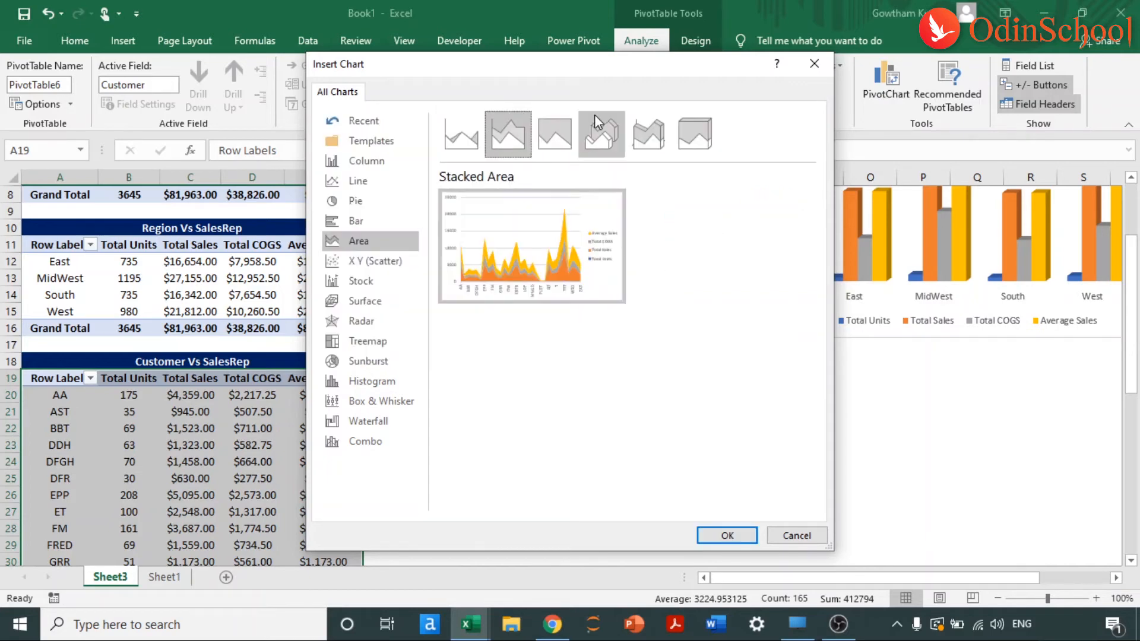
click(555, 134)
click(507, 133)
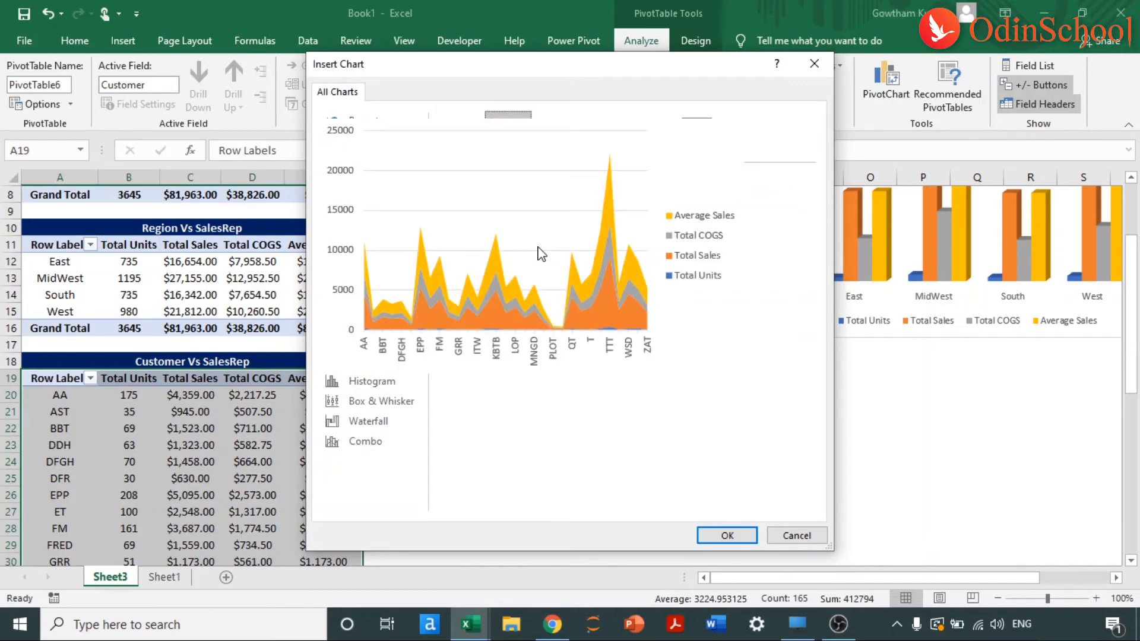
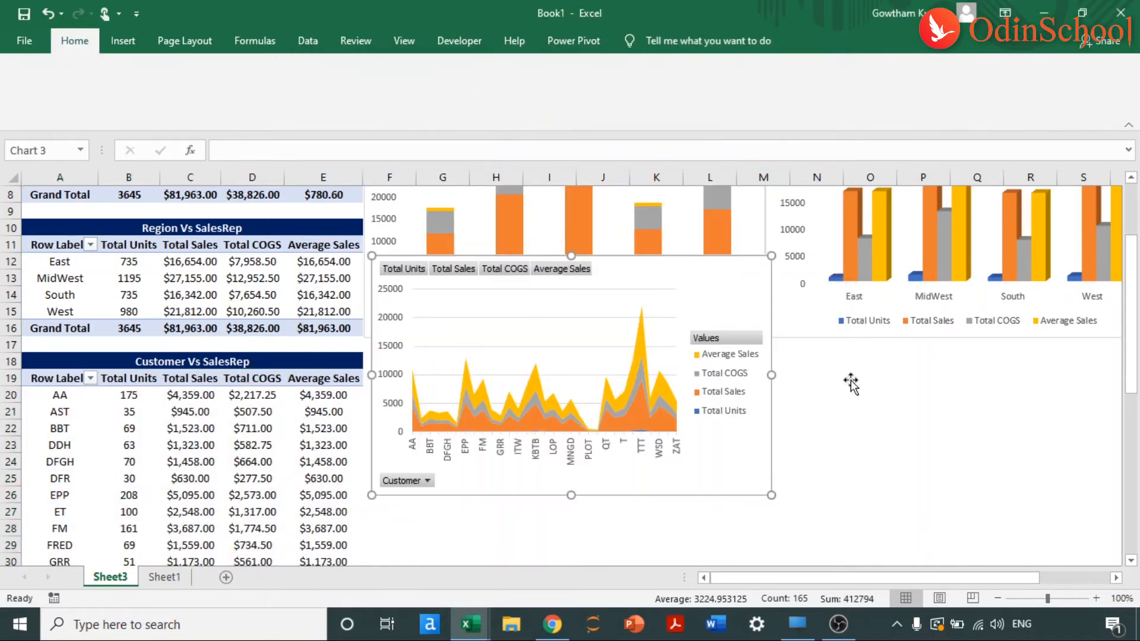
Place the customer chart directly below the other two at row 17 and resize it to 7.98 cm by 25.43 cm to span both.
drag(732, 292, 725, 374)
scroll(974, 435, down, 4)
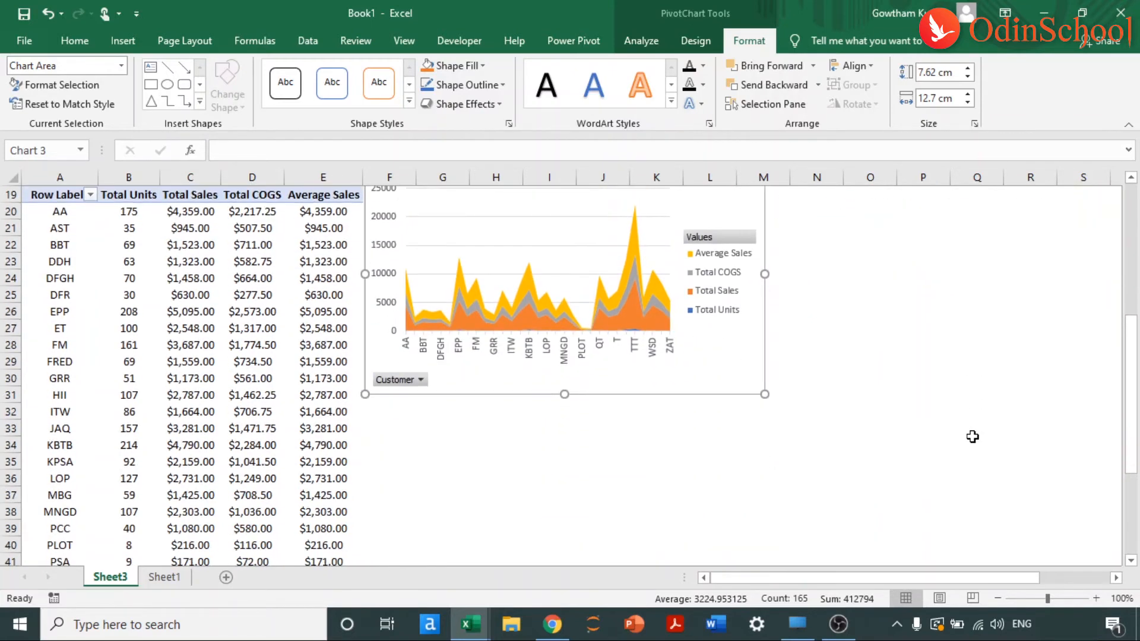
scroll(806, 389, up, 2)
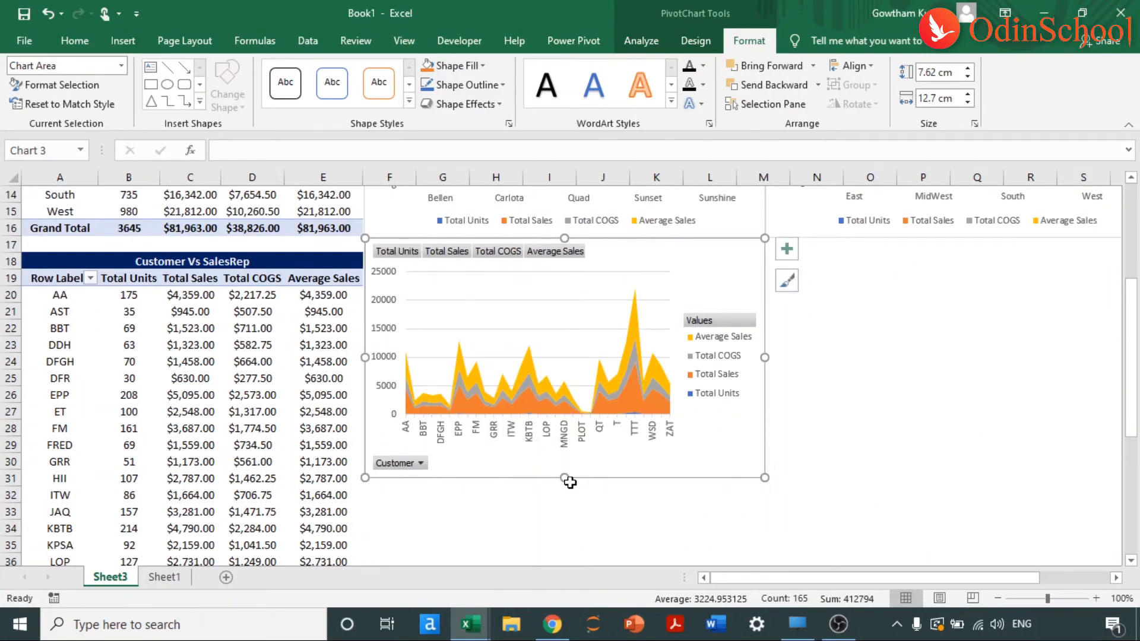
drag(564, 477, 564, 489)
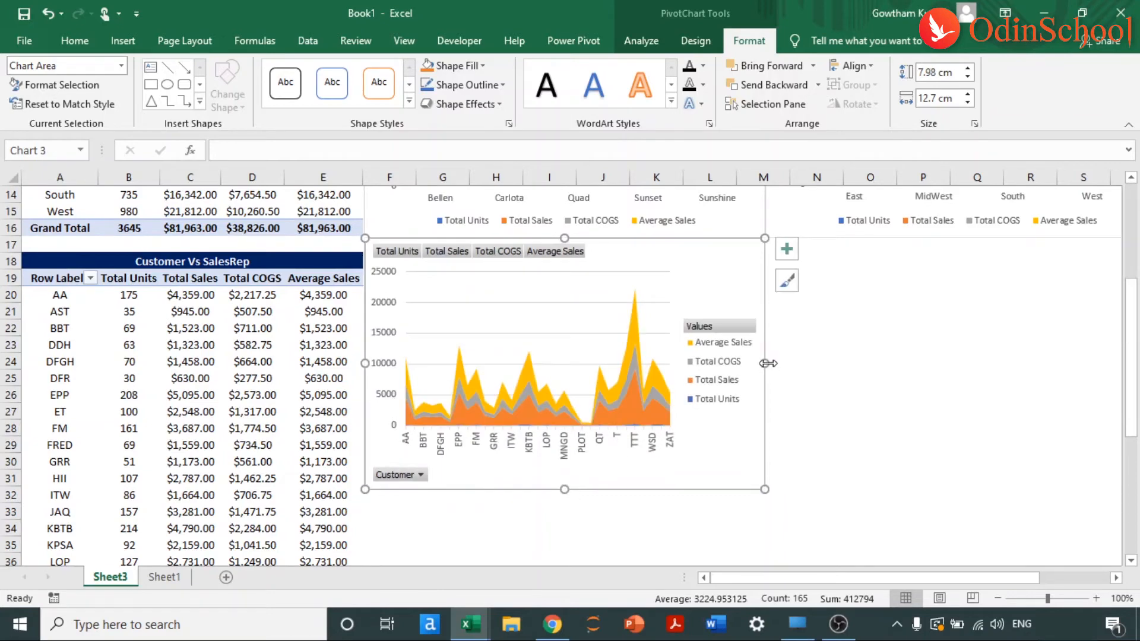
drag(766, 362, 1056, 357)
scroll(1050, 345, right, 3)
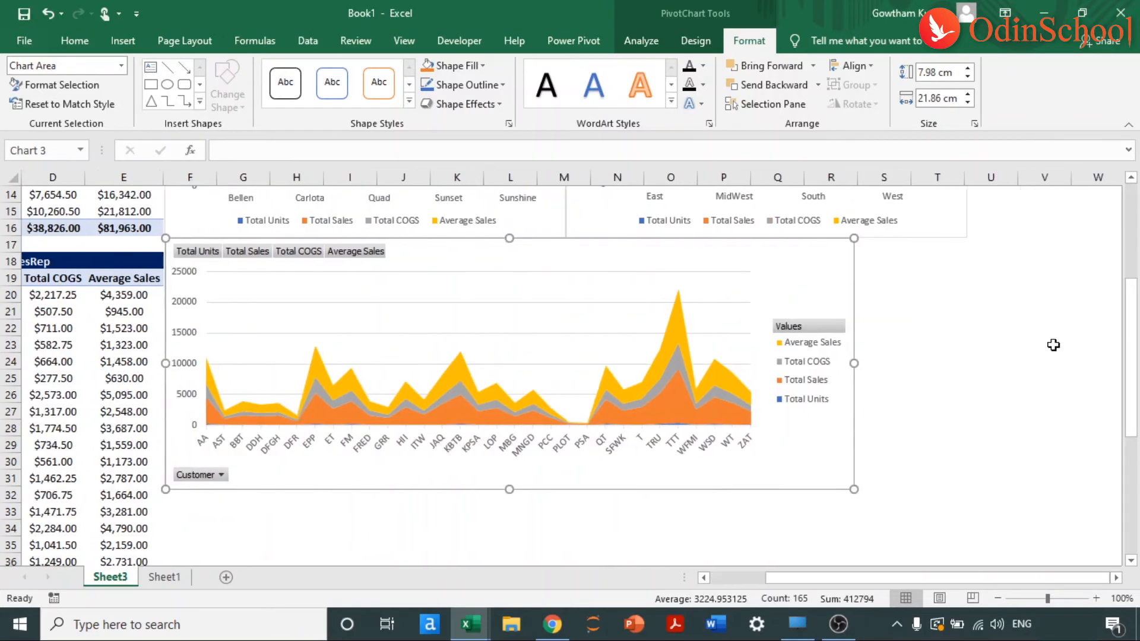
drag(712, 363, 824, 355)
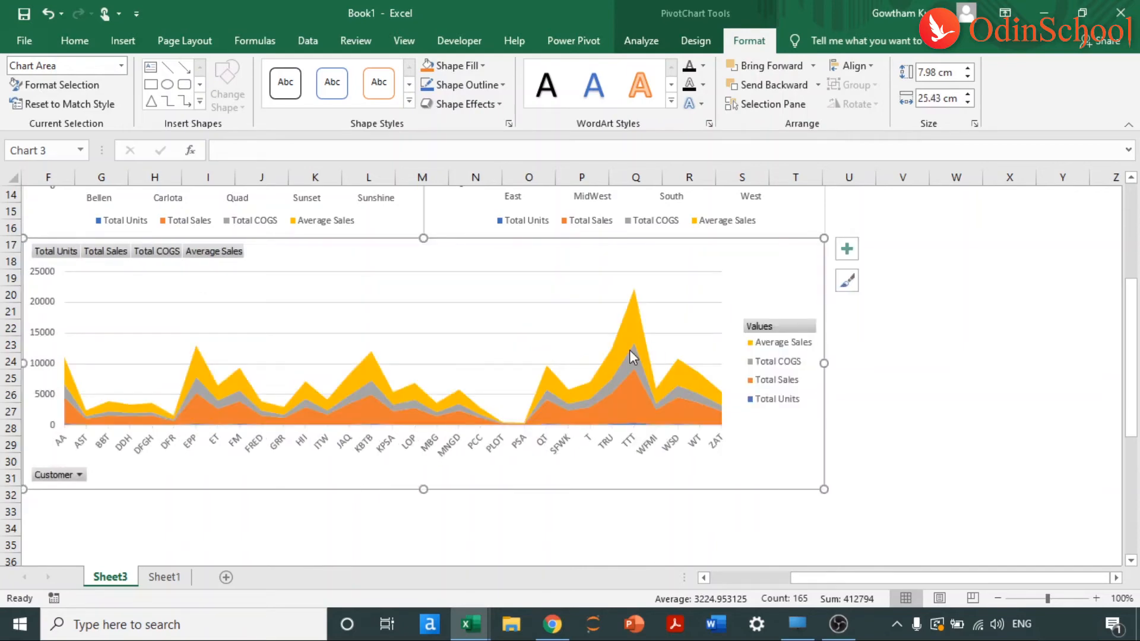
scroll(629, 353, left, 3)
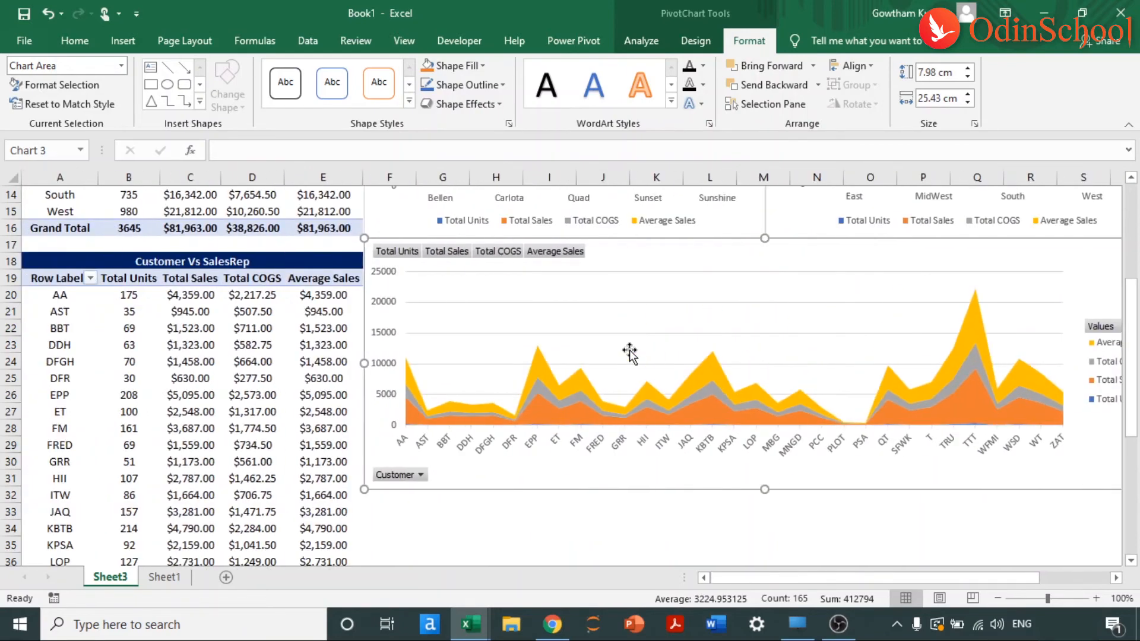
Delete the customer chart's gridlines and hide all of its field buttons.
click(434, 273)
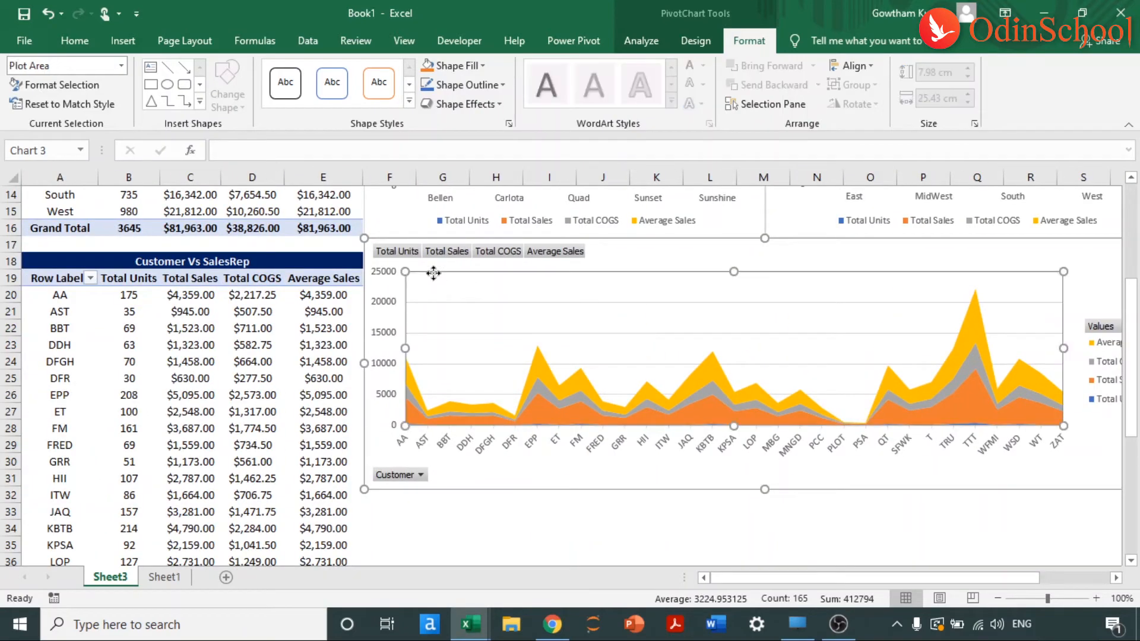
click(450, 302)
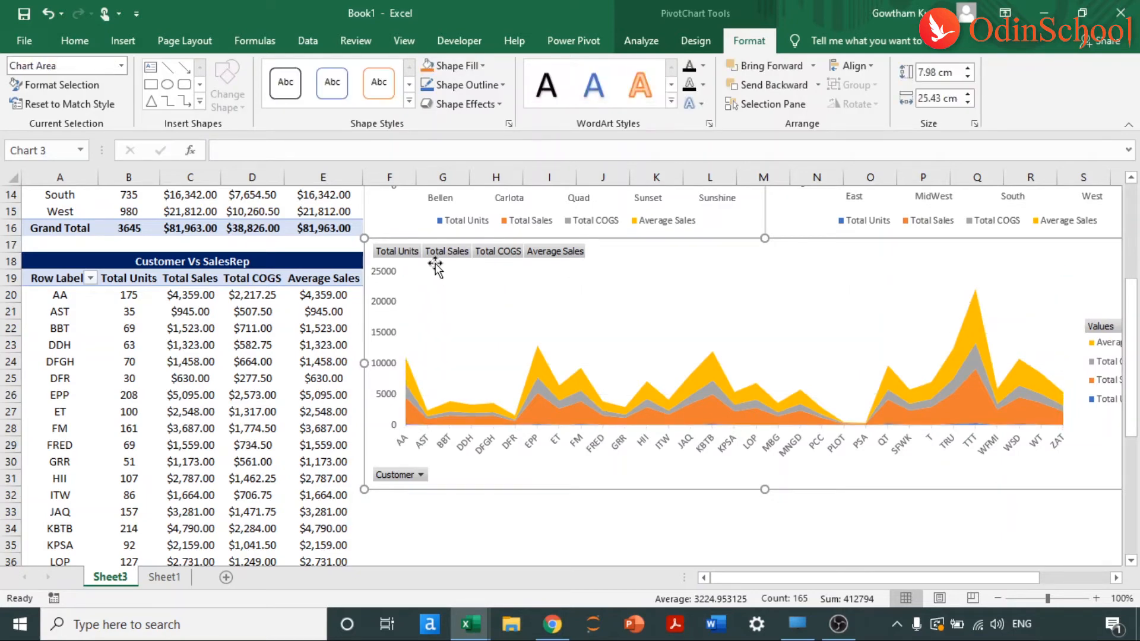
right_click(410, 251)
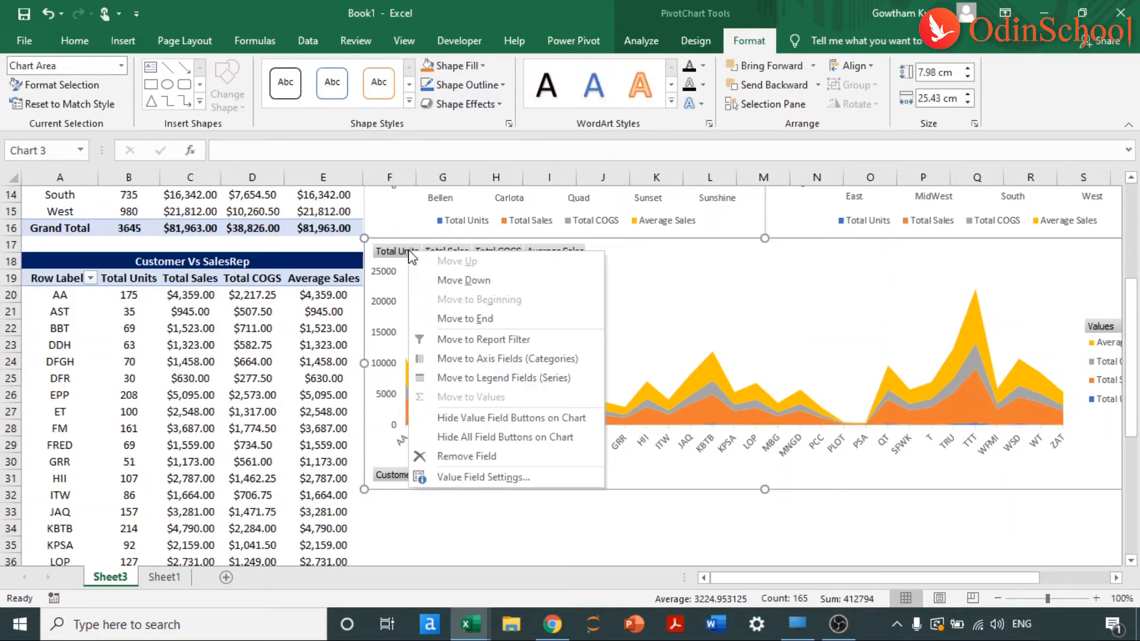
click(504, 437)
Move the customer chart's legend to the bottom of the chart and add a chart title.
drag(806, 580, 872, 580)
click(858, 396)
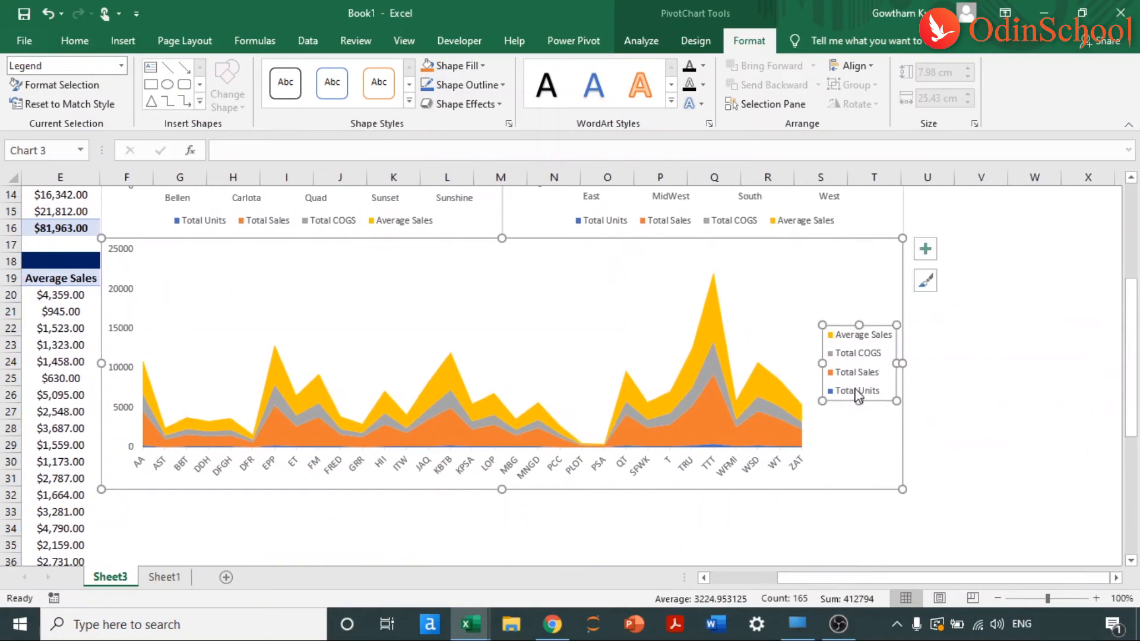
click(925, 250)
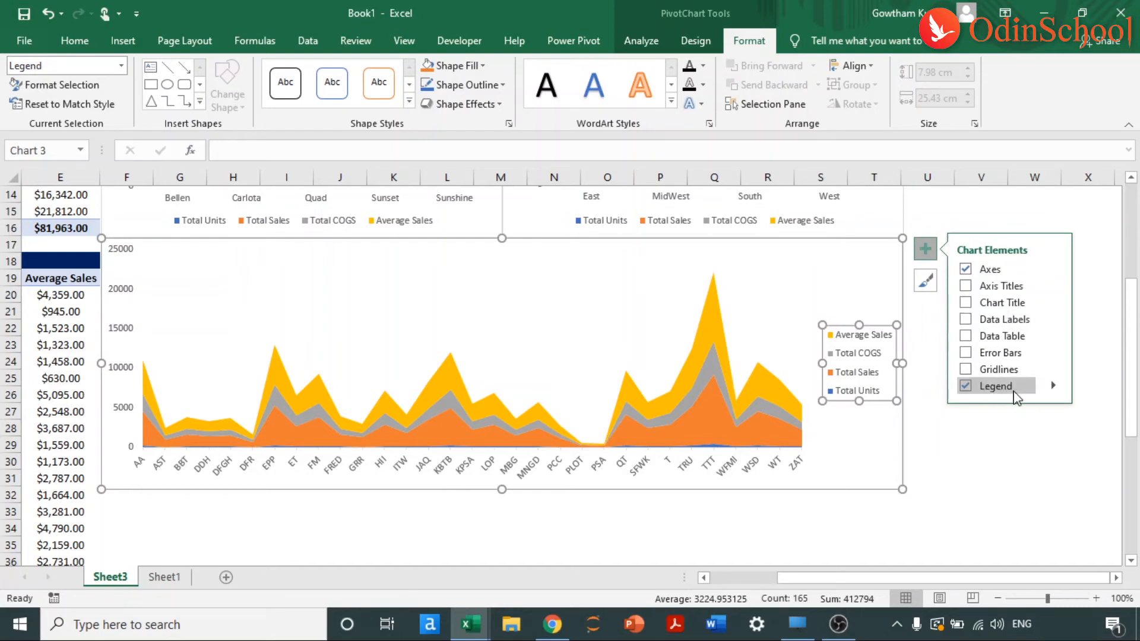
click(1053, 386)
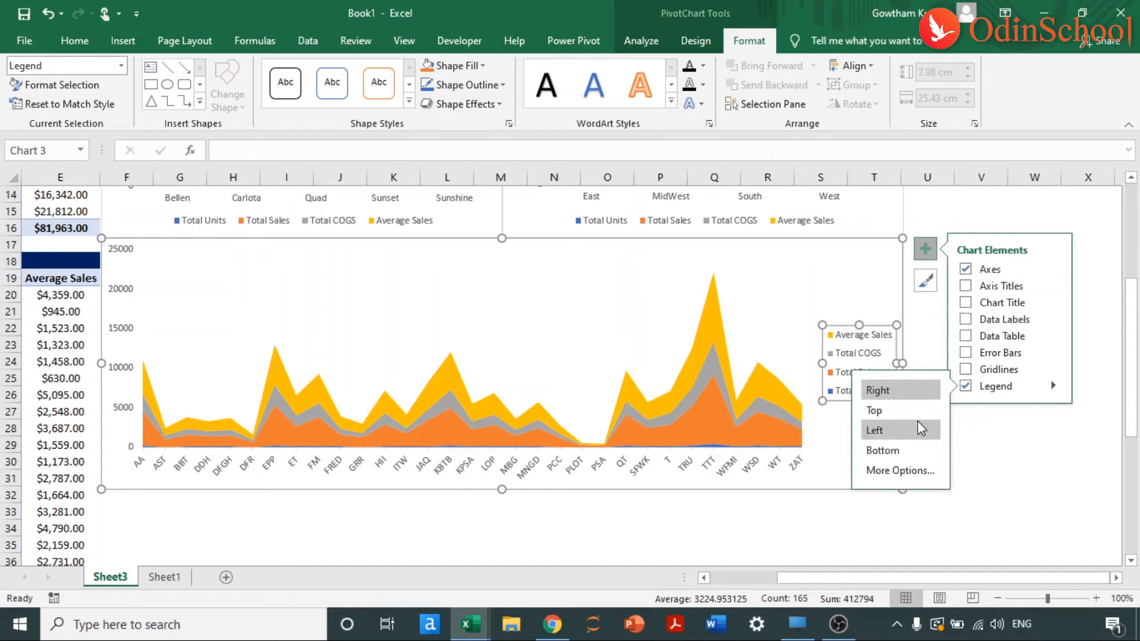
click(965, 302)
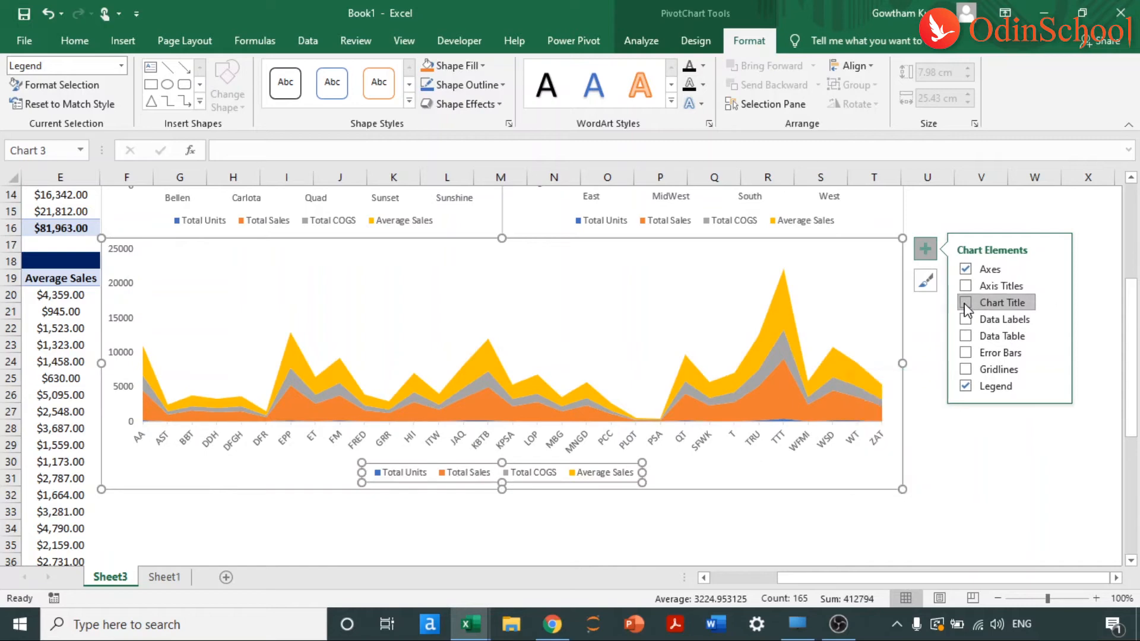
Link the customer chart's title to heading cell A18 and make it bold.
click(486, 254)
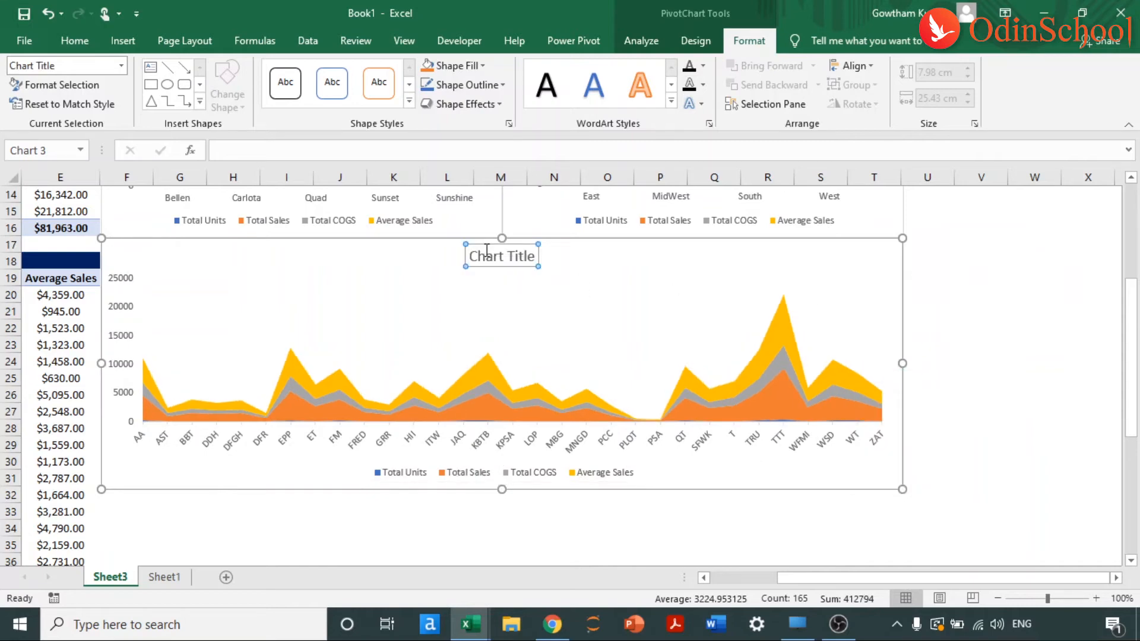
click(240, 154)
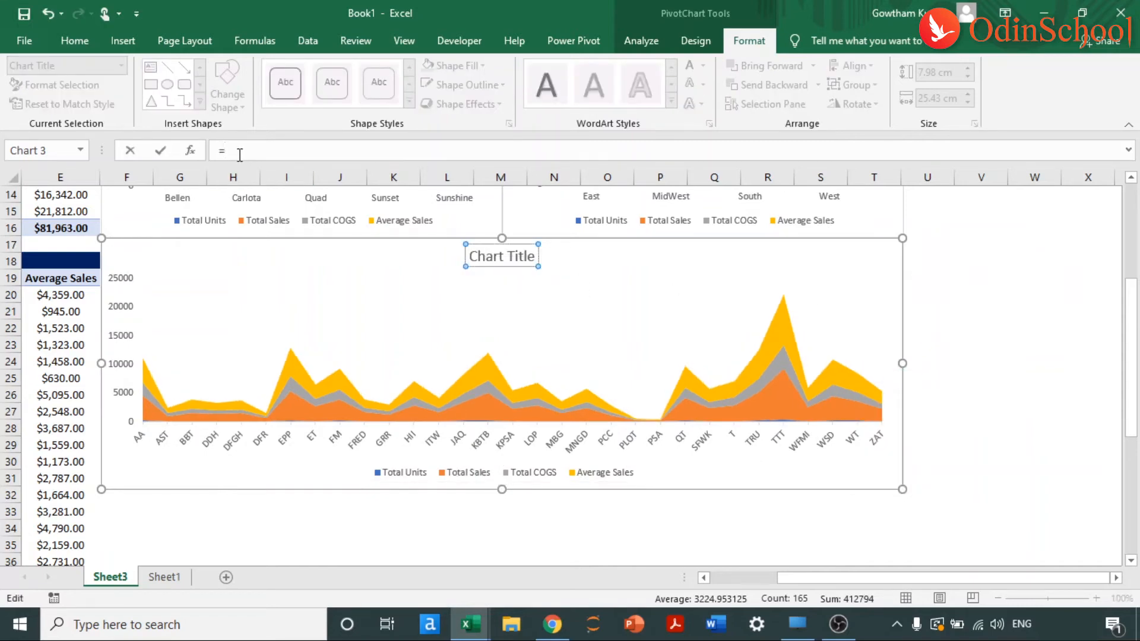
click(738, 578)
text(=)
click(205, 261)
key(Return)
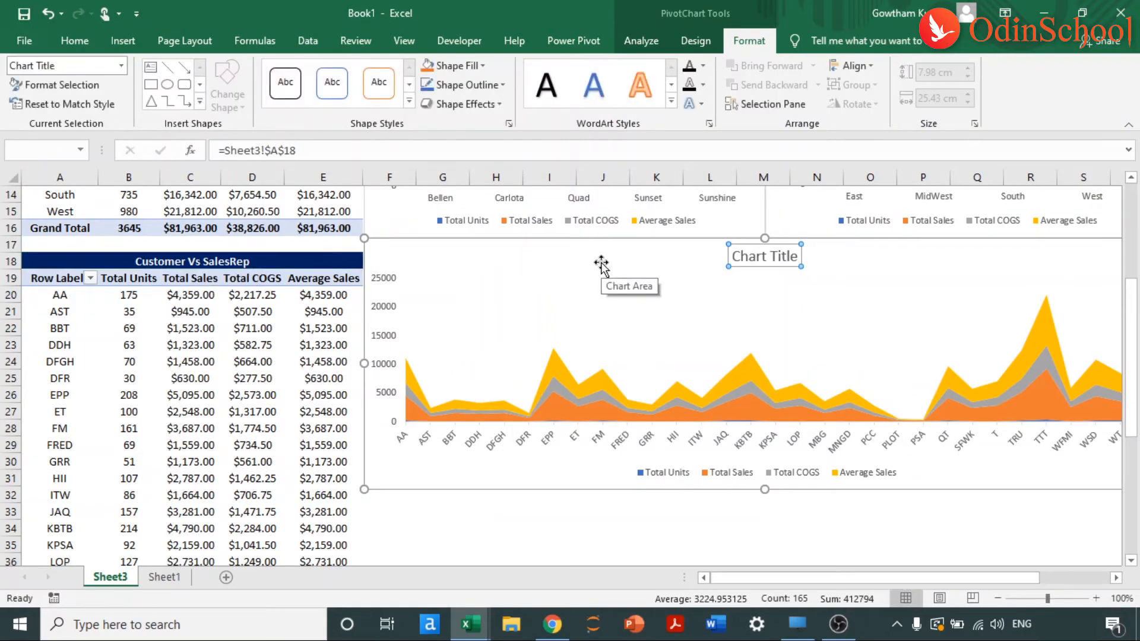
key(ctrl+b)
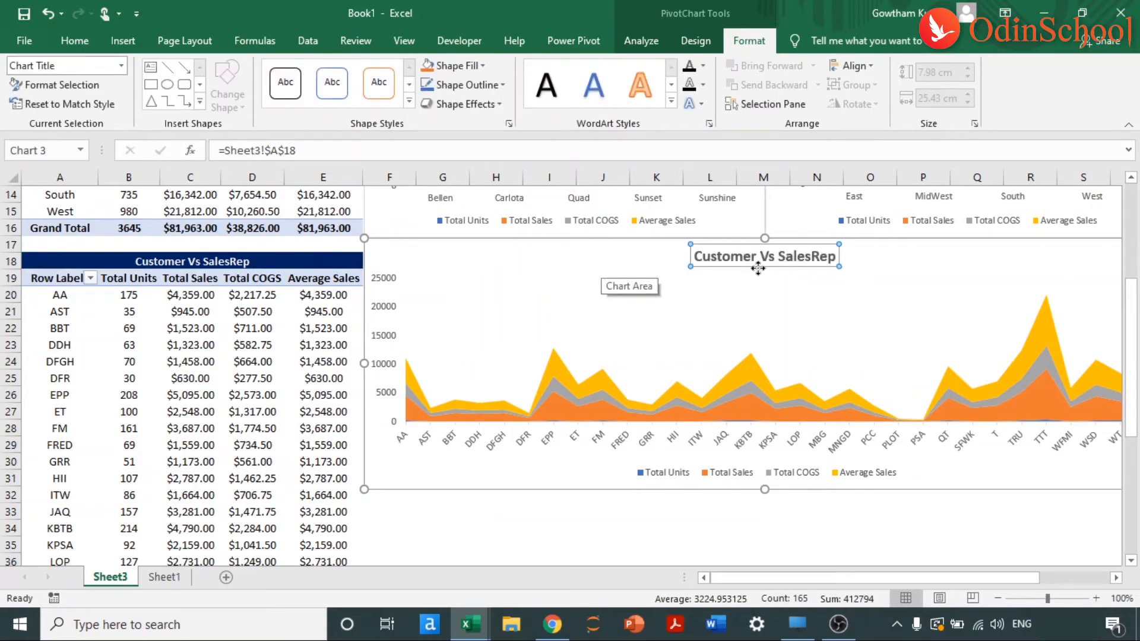
Move the product, region and customer charts together from Sheet3 to a new worksheet, starting at cell A1.
scroll(786, 500, up, 5)
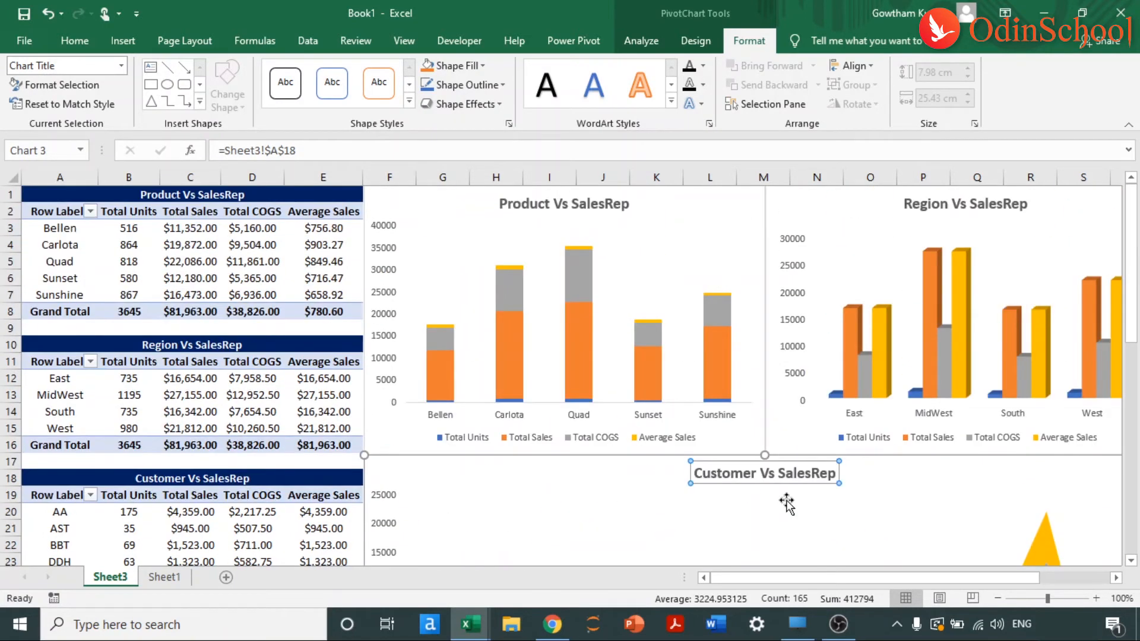
click(416, 228)
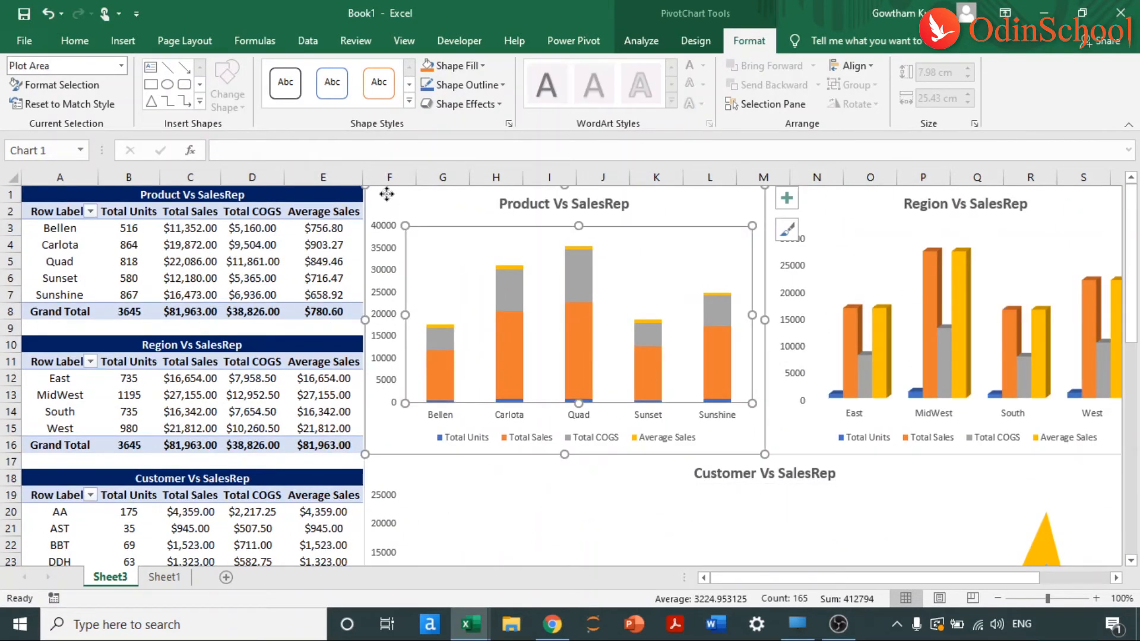
ctrl+click(820, 234)
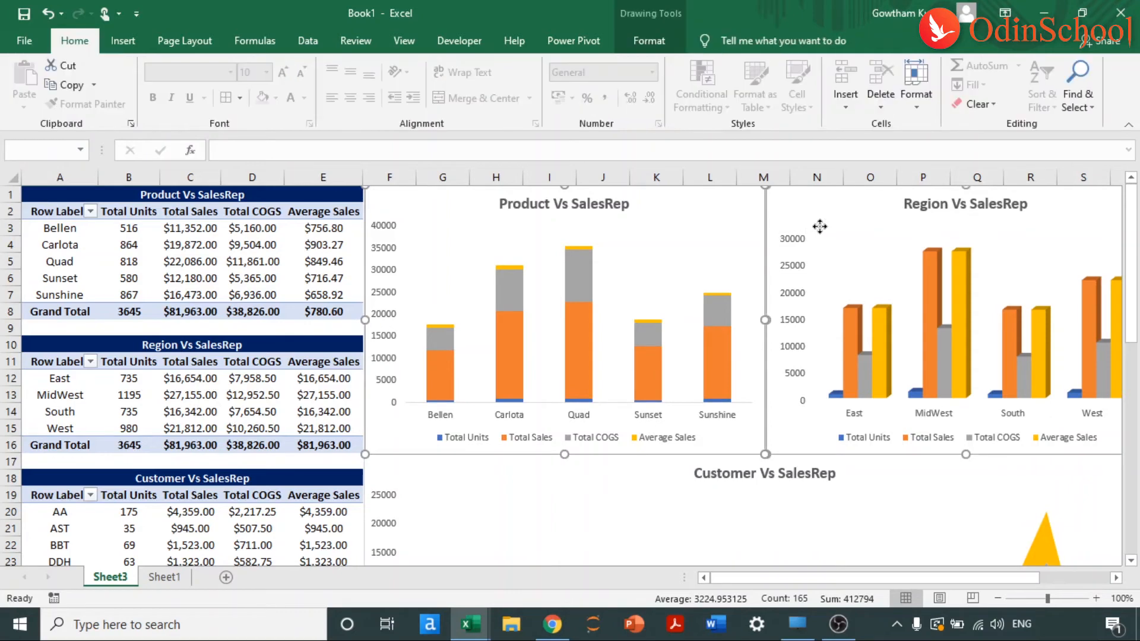
ctrl+click(503, 504)
key(Delete)
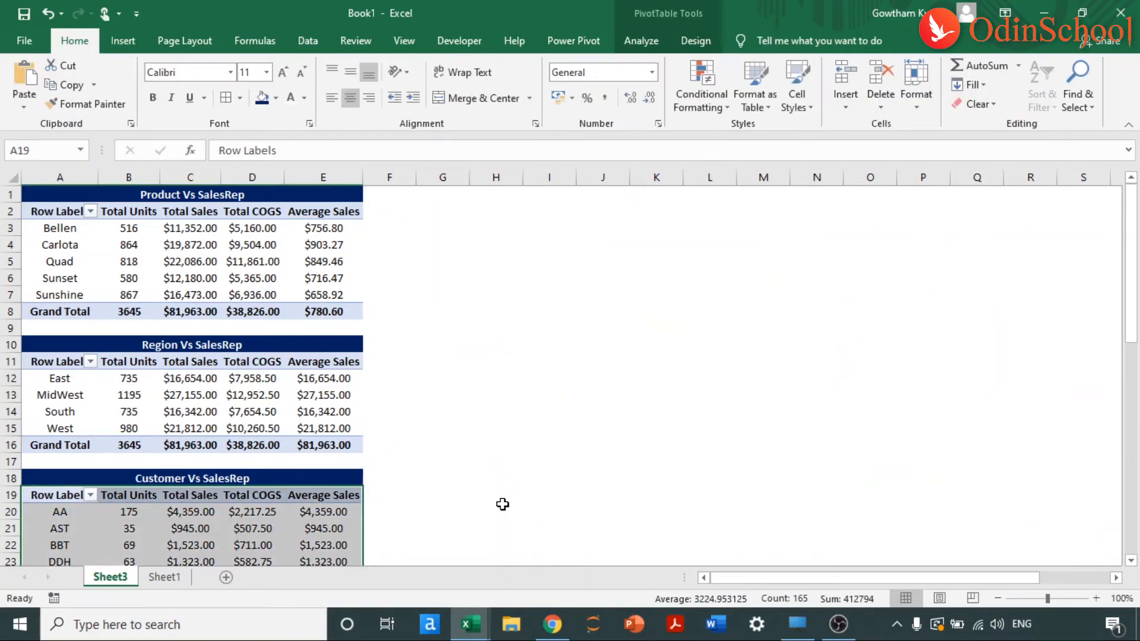
key(shift+F11)
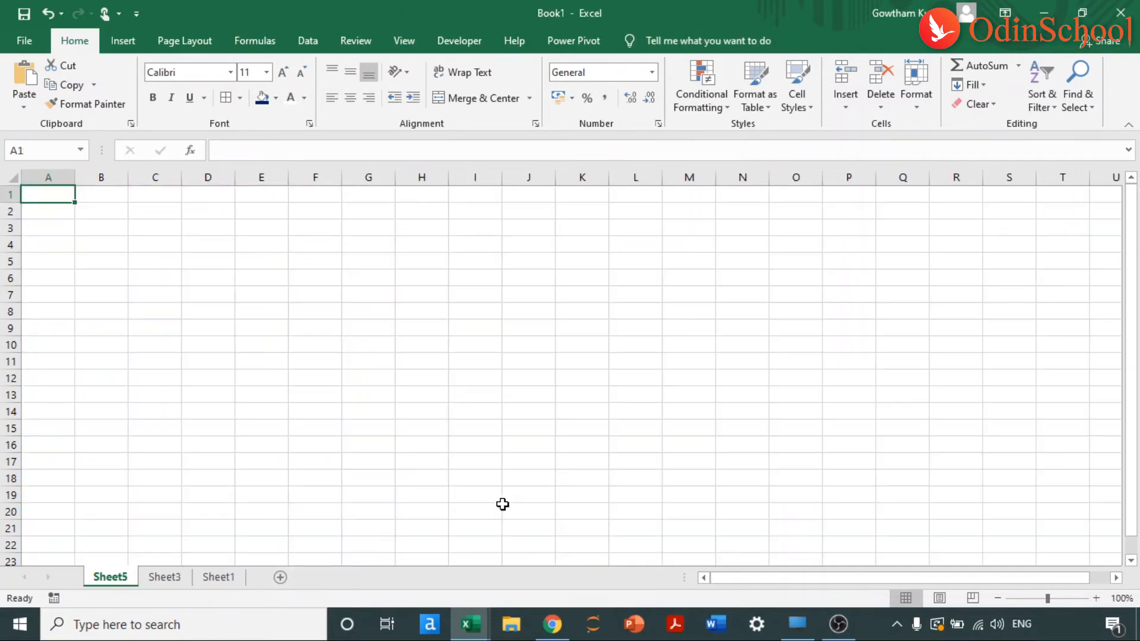
key(ctrl+v)
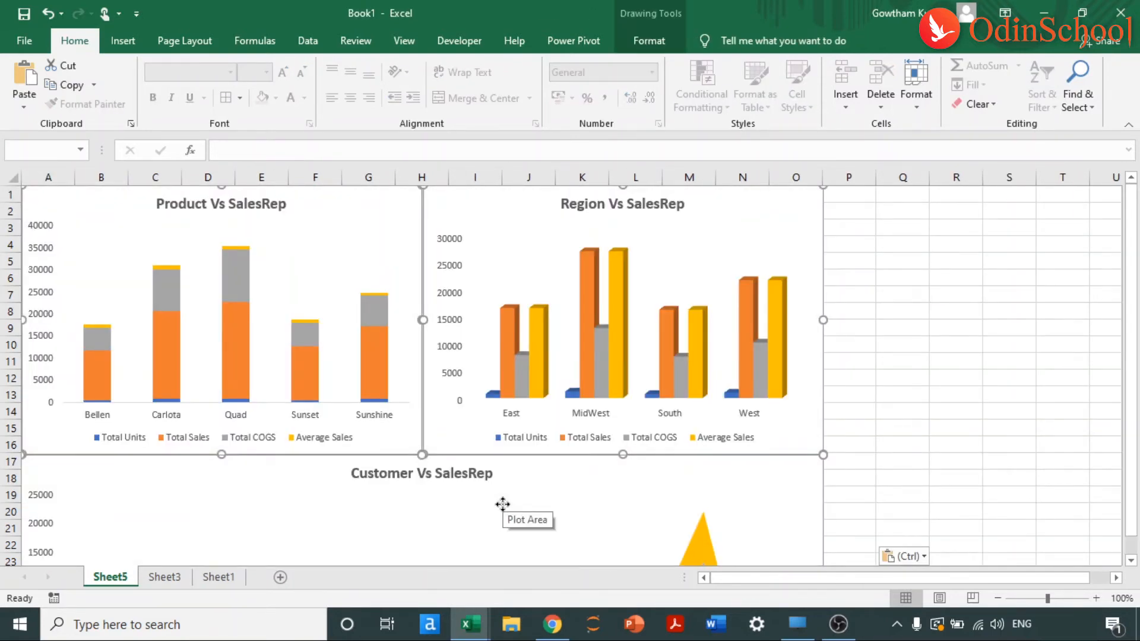
Hide the ribbon and turn off the new sheet's gridlines, leaving the charts deselected.
key(ctrl+shift+F1)
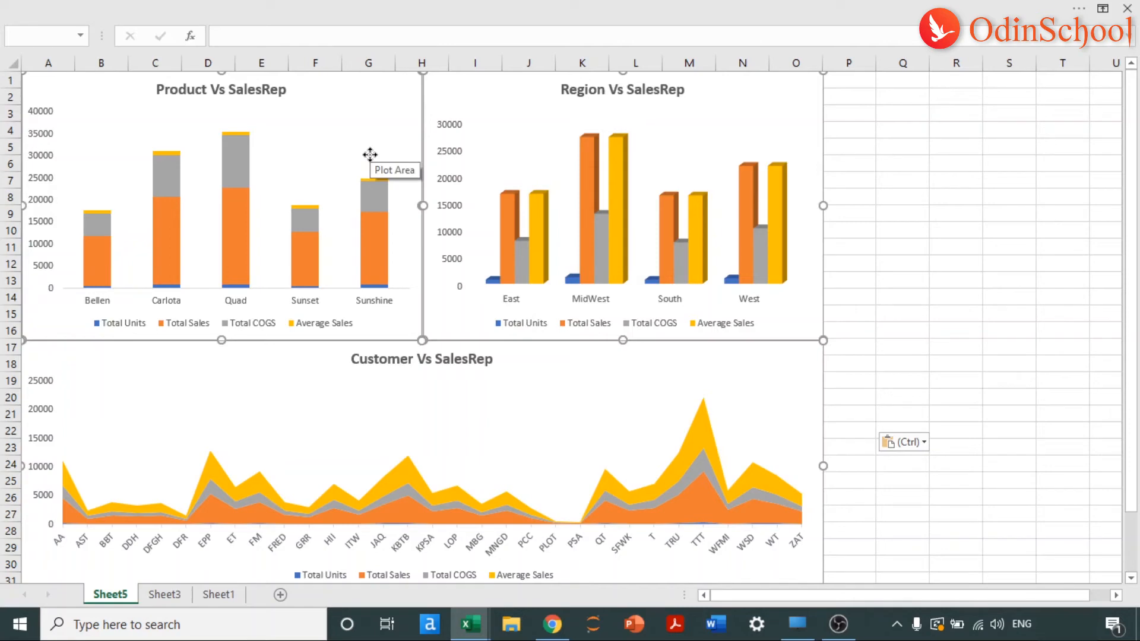
key(alt+w)
key(v)
key(g)
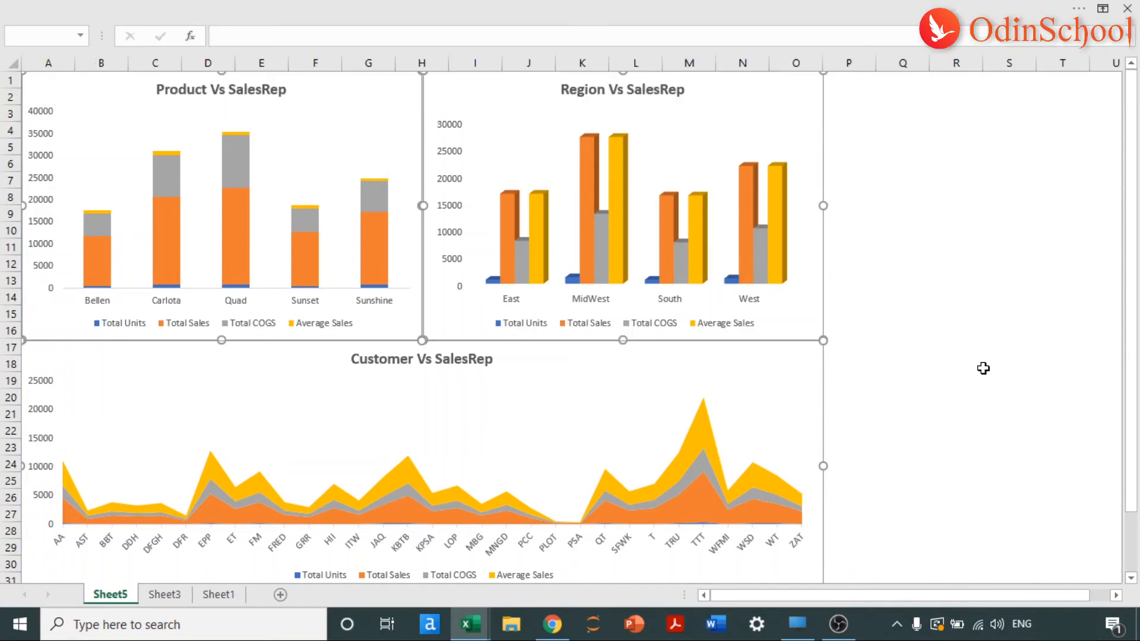
click(911, 296)
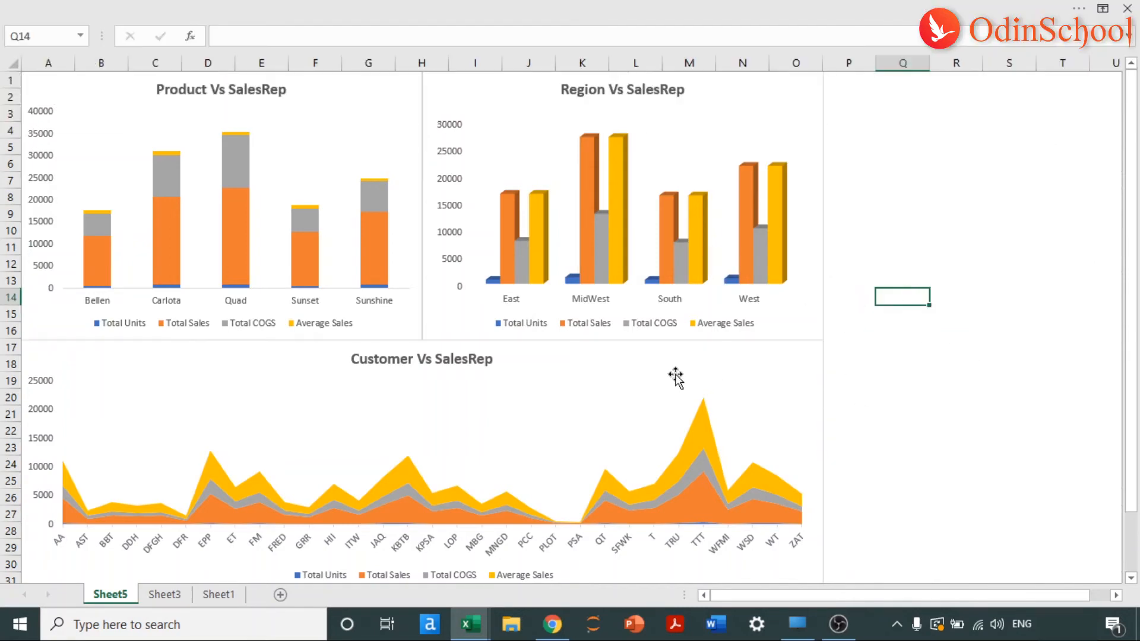
Shorten the product and region charts from below so both end at about row 13.
click(273, 105)
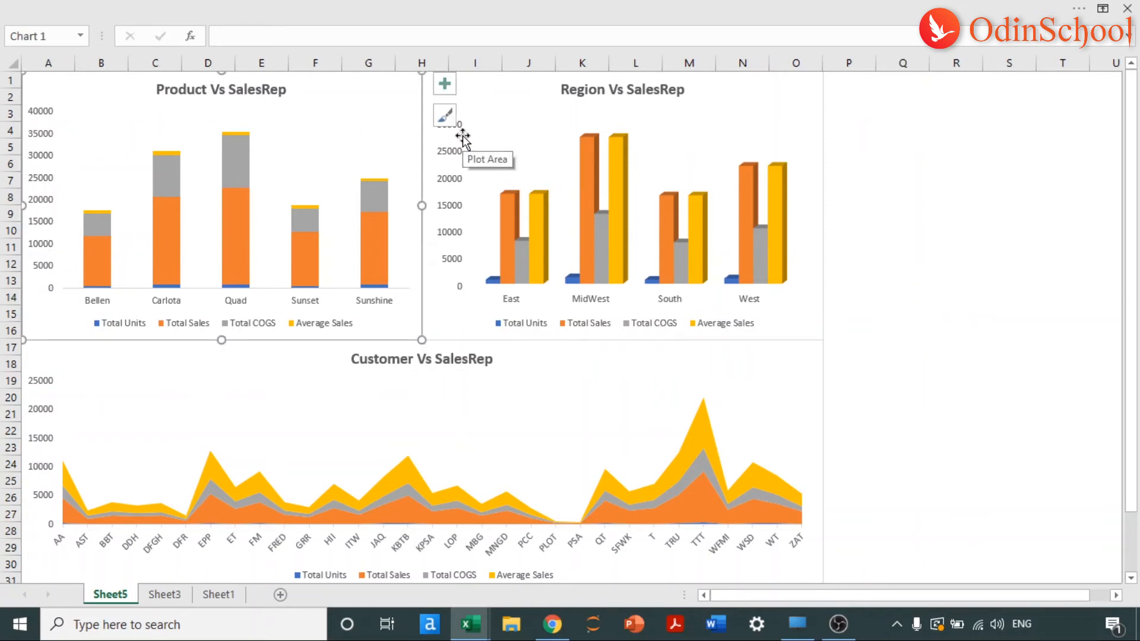
drag(220, 339, 205, 291)
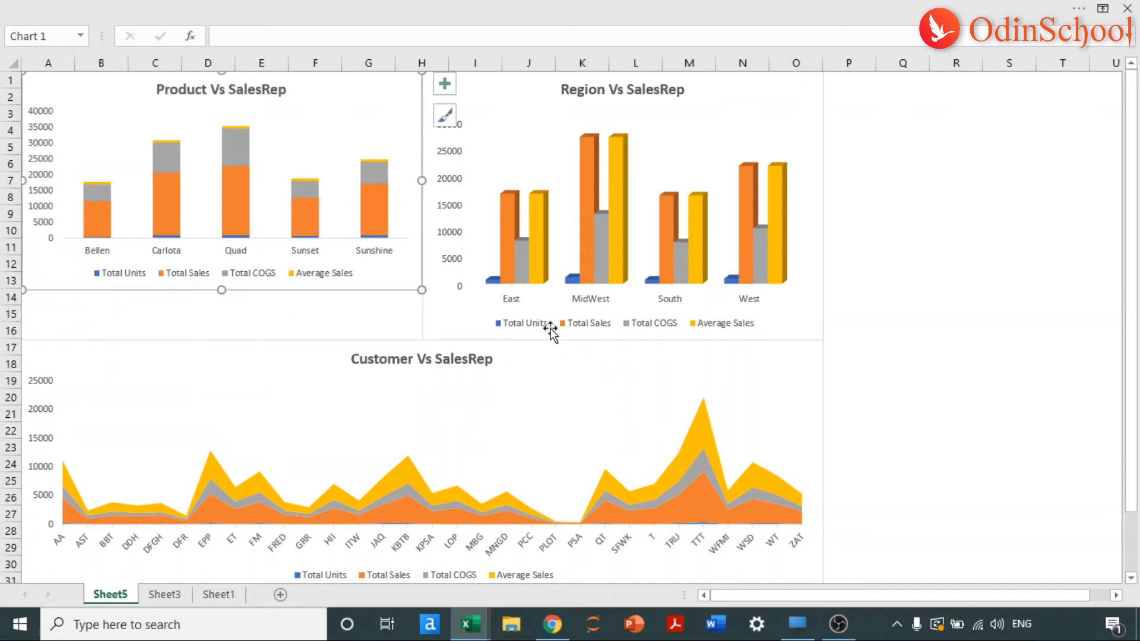
click(440, 320)
drag(628, 338, 621, 318)
key(ctrl+z)
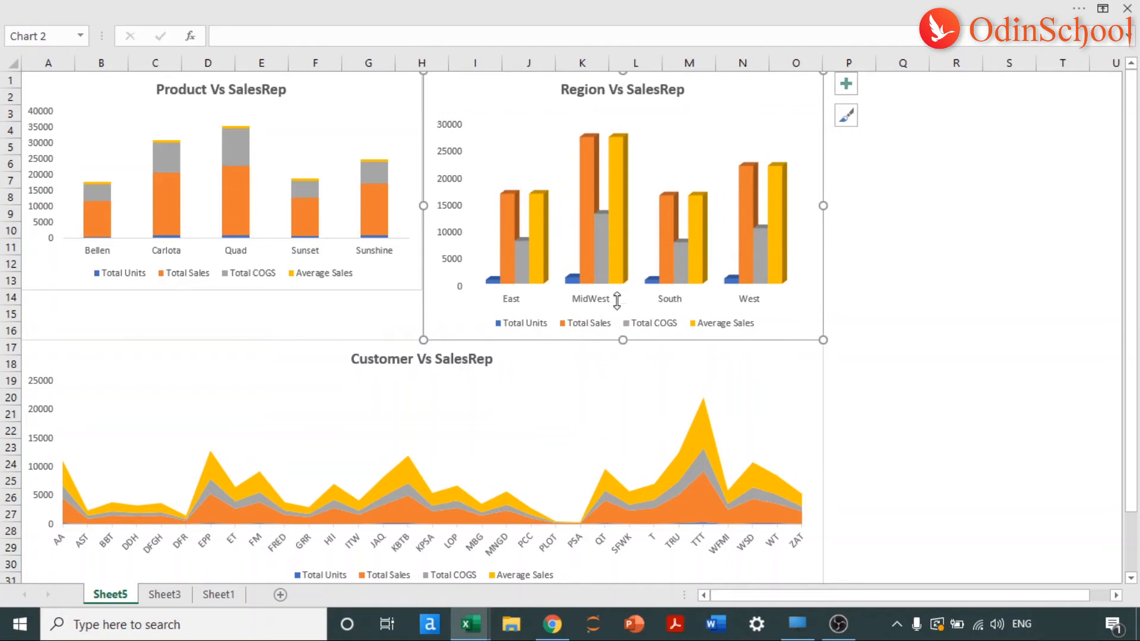
double_click(628, 341)
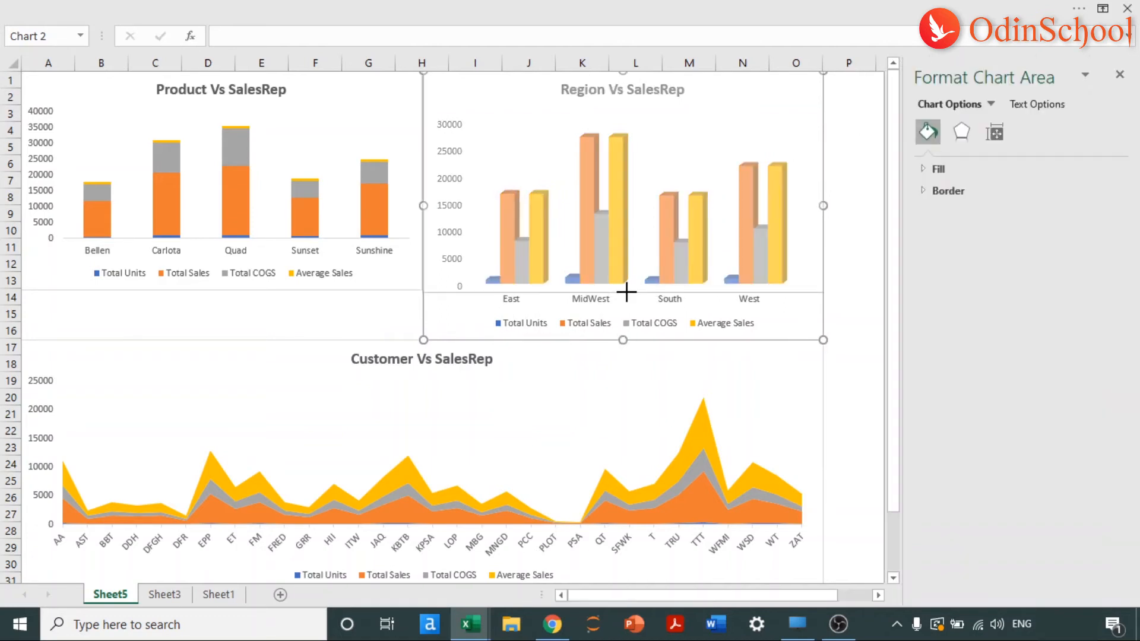
drag(626, 290, 623, 291)
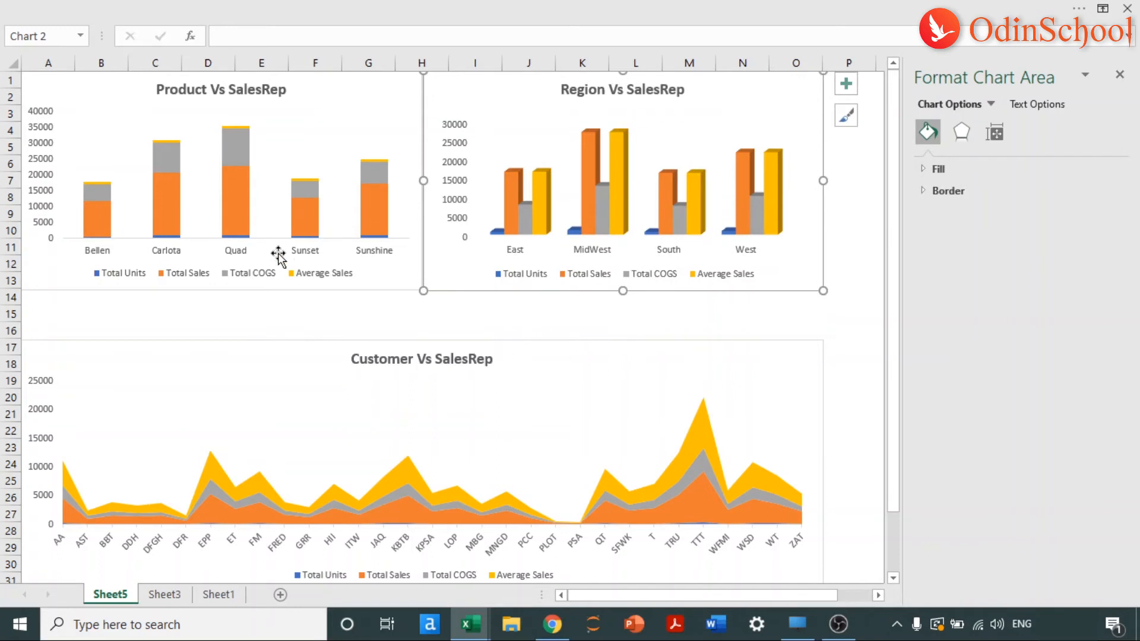
Reduce the customer chart's height slightly and align its upper edge with the start of row 17.
drag(893, 379, 894, 438)
click(575, 516)
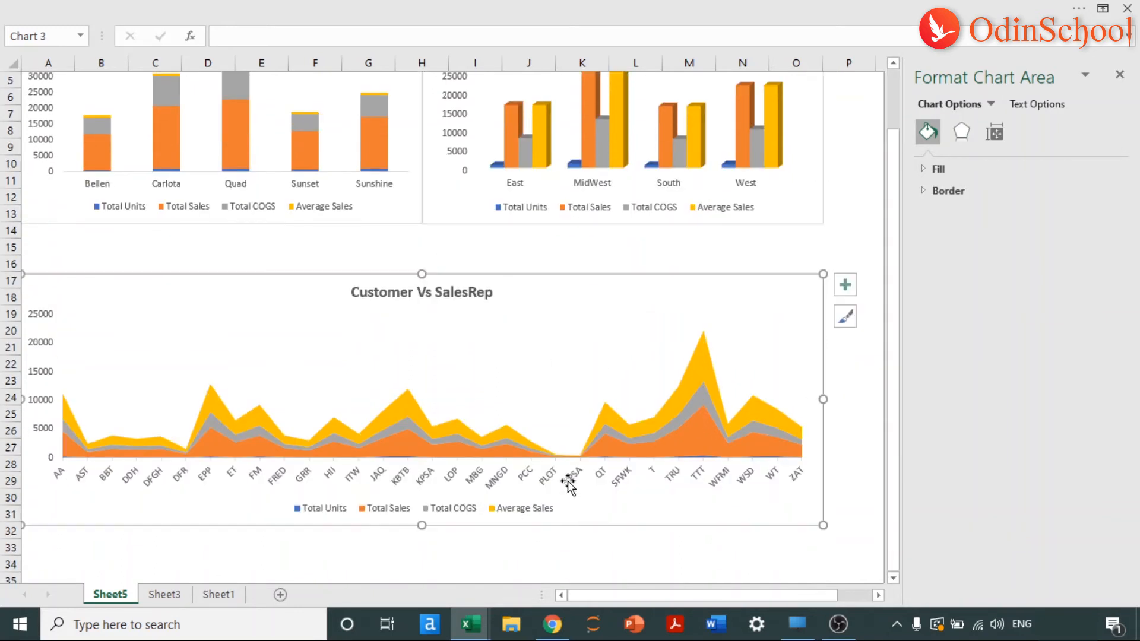
drag(422, 273, 432, 304)
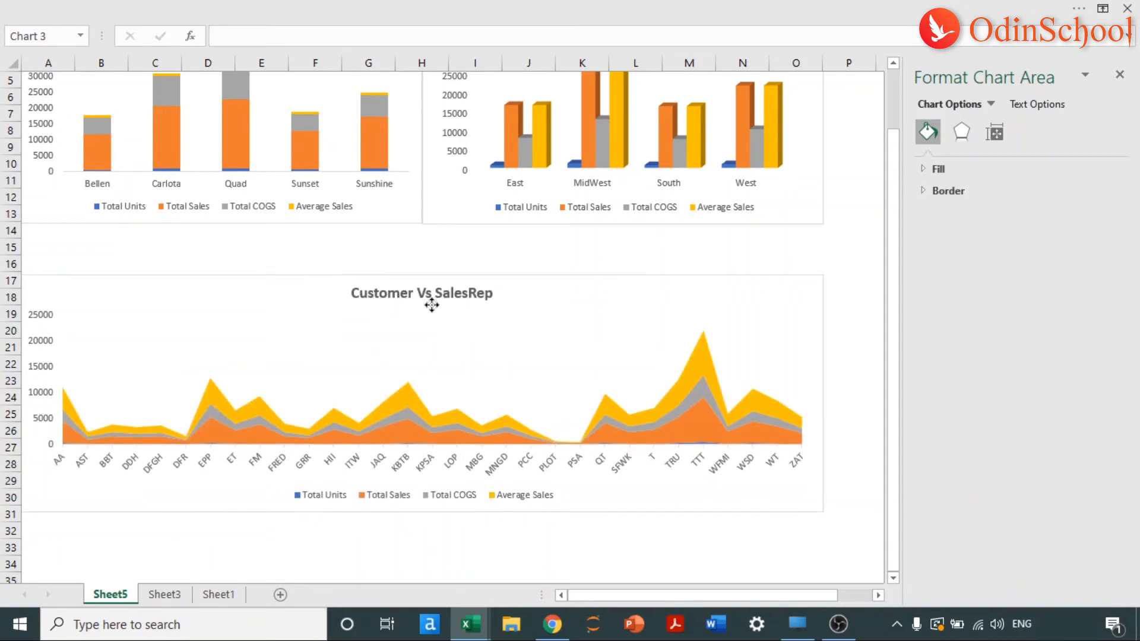
scroll(833, 222, up, 2)
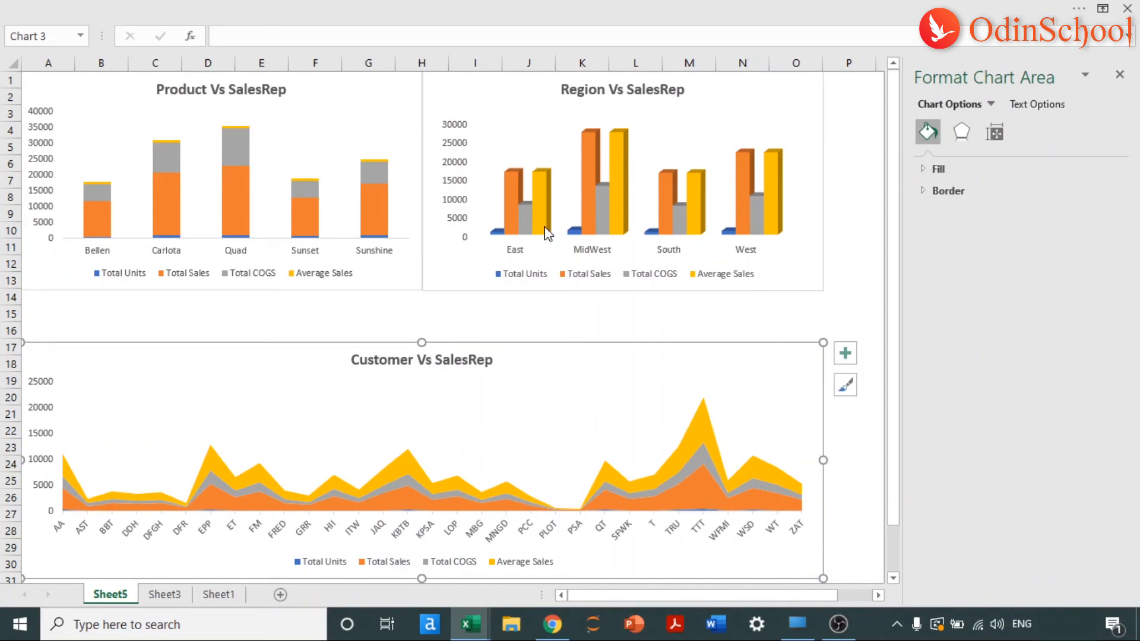
drag(319, 390, 319, 392)
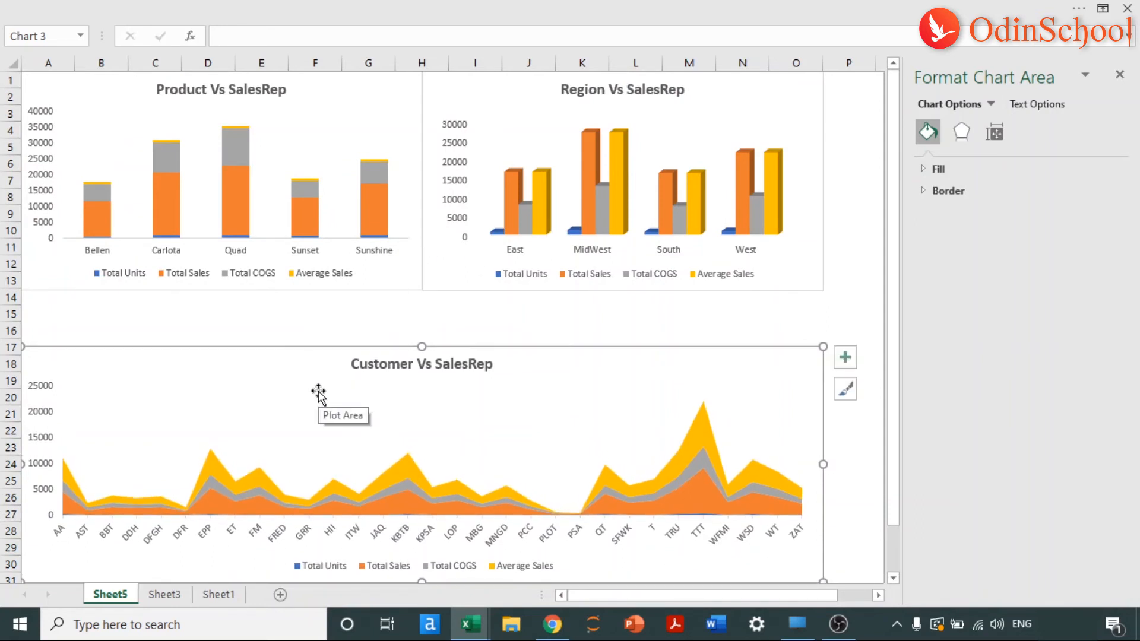
Move the product and region charts down together so they sit directly on top of the customer chart.
click(376, 115)
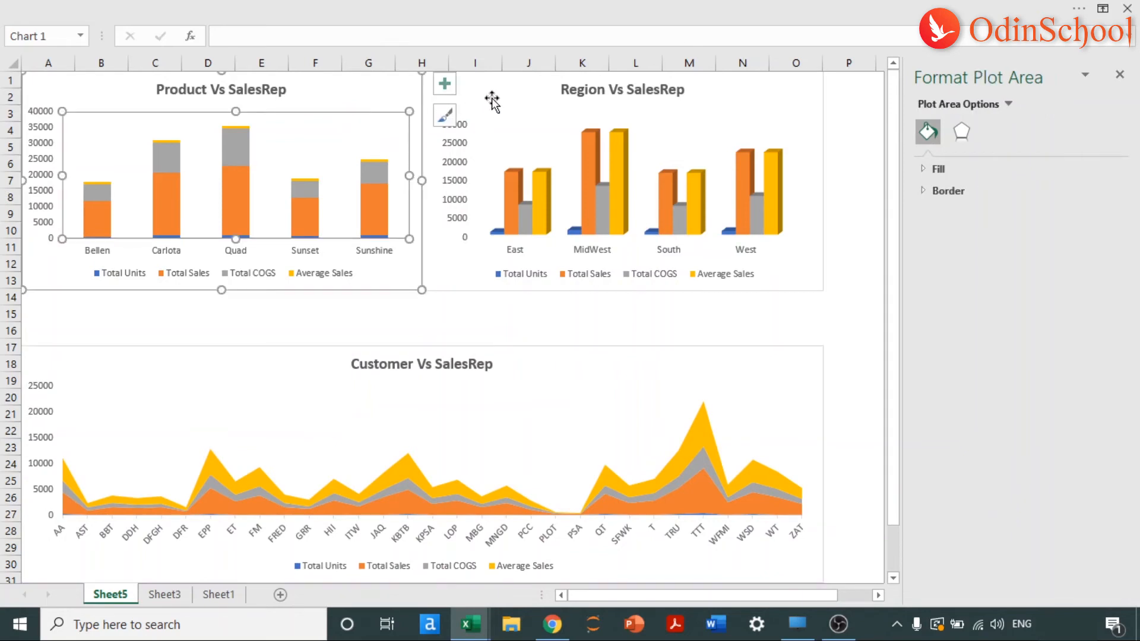
click(376, 76)
ctrl+click(482, 99)
drag(482, 99, 465, 153)
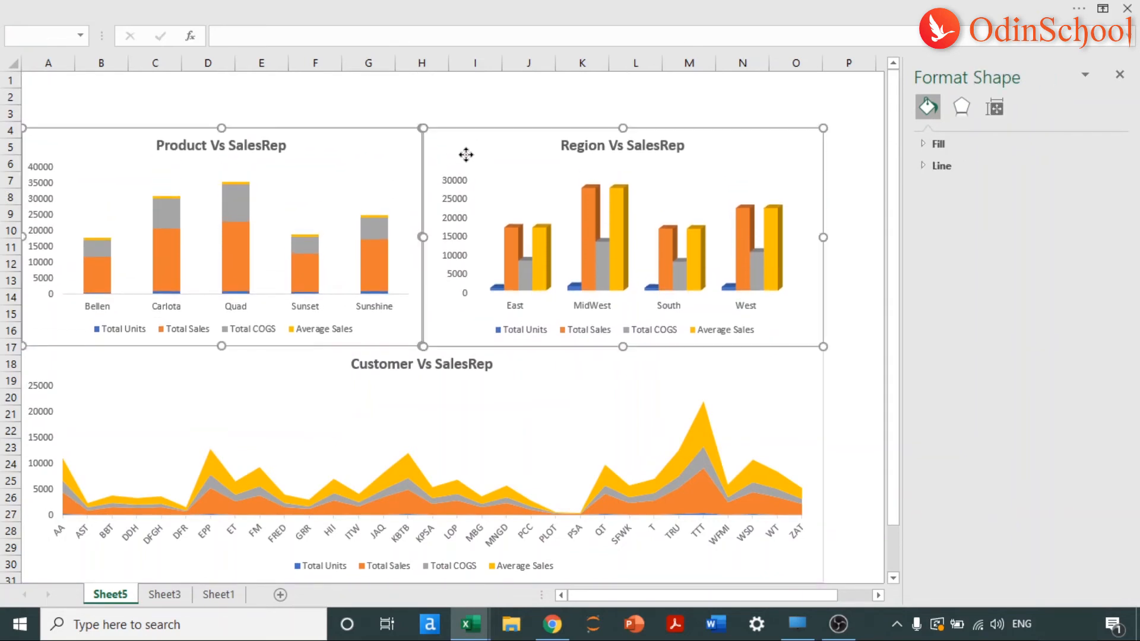
click(848, 212)
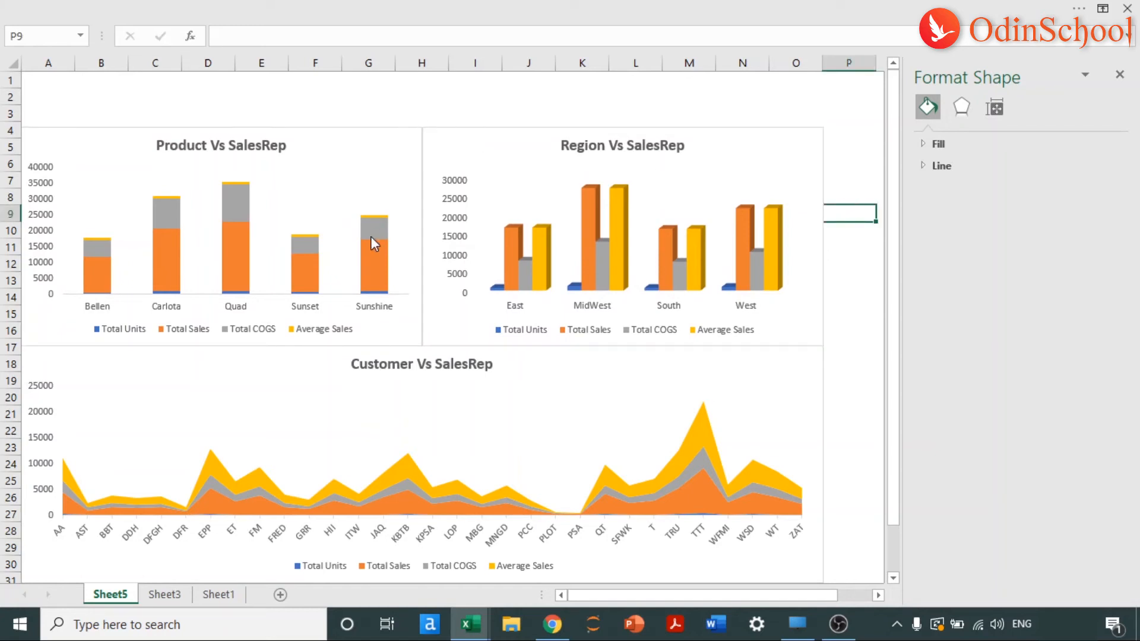
Extend the product and region charts upward to the start of row 3, leaving two rows free above them.
click(82, 135)
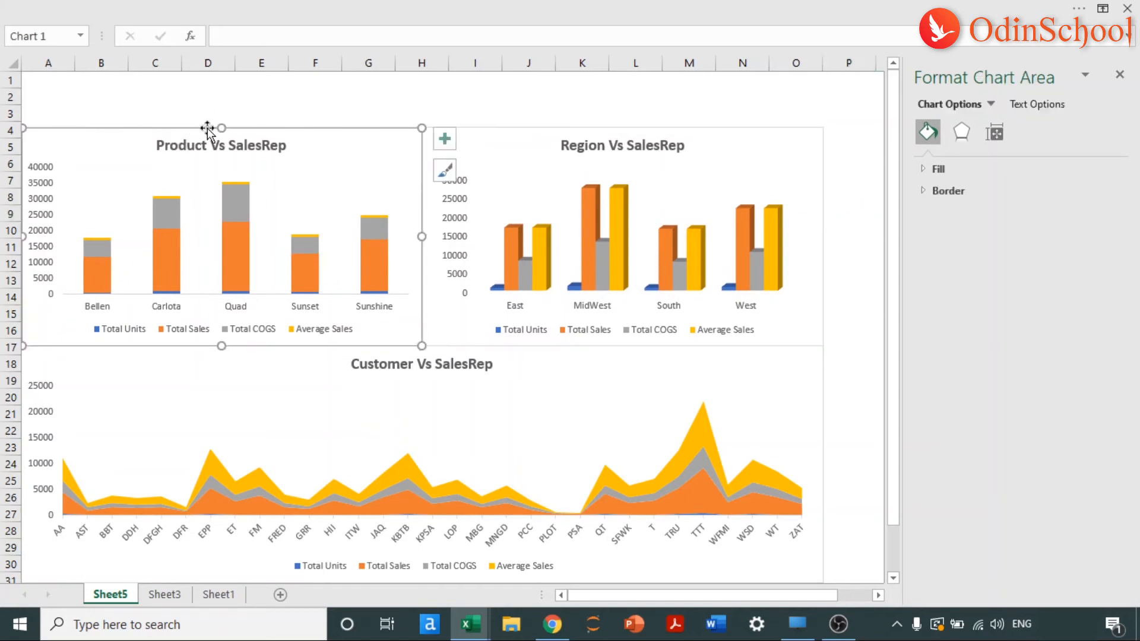
mouse_move(224, 127)
mouse_down()
mouse_move(224, 94)
mouse_move(221, 106)
mouse_up()
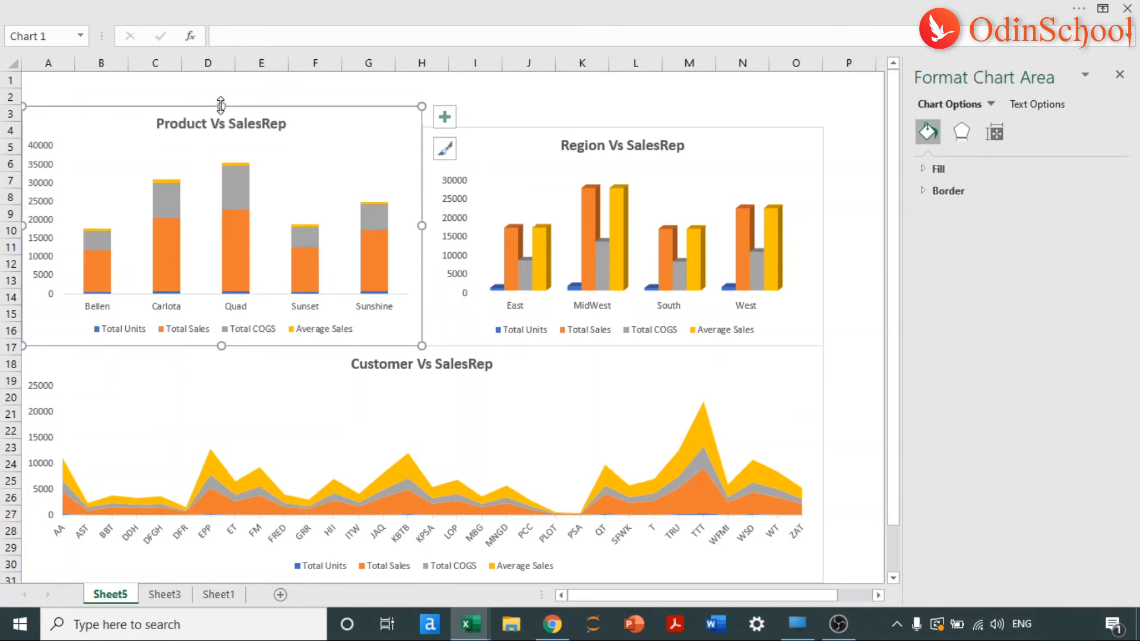
click(512, 135)
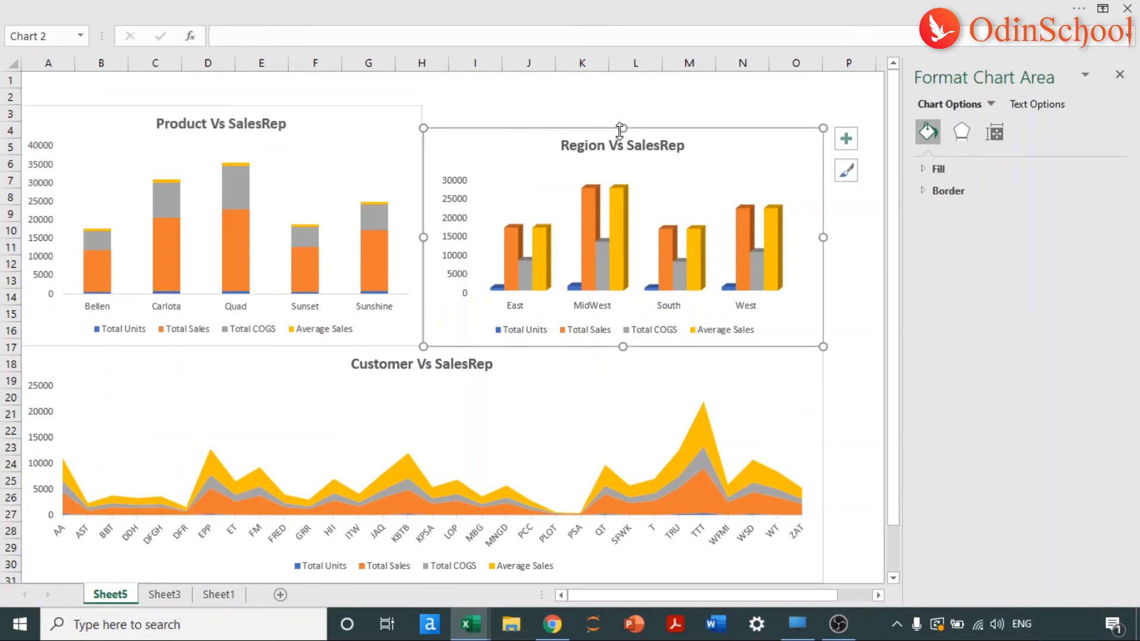
mouse_move(622, 127)
mouse_down()
mouse_move(611, 106)
mouse_move(622, 106)
mouse_up()
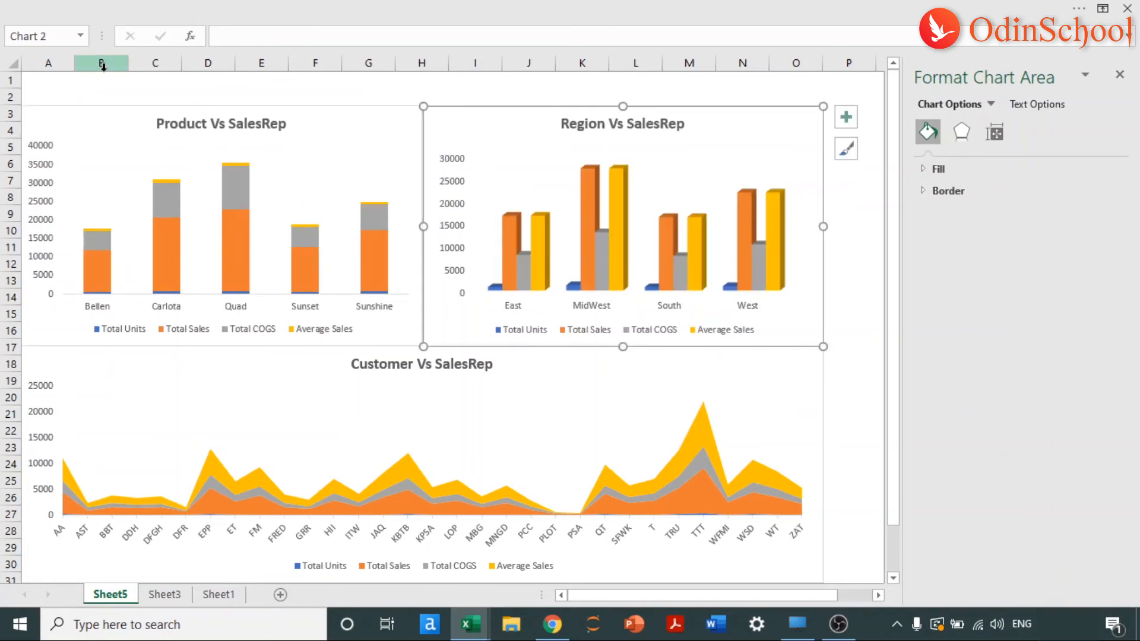
Merge and center cells A1:O2 above the charts and enter the title SalesRep Dashboard.
click(51, 76)
key(shift+Down)
key(shift+Right)
key(shift+Right)
key(shift+Right)
key(shift+Right)
key(shift+Right)
key(shift+Right)
key(shift+Right)
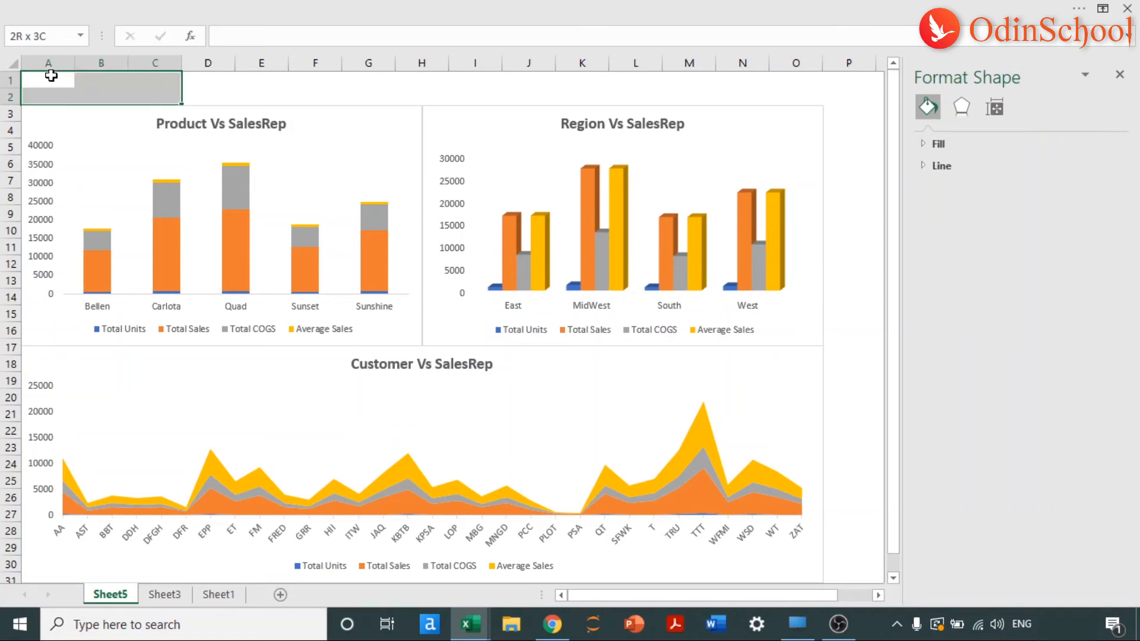
key(shift+Right)
key(shift+Right)
key(shift+Right)
key(shift+Right)
key(shift+Right)
key(shift+Right)
key(shift+Right)
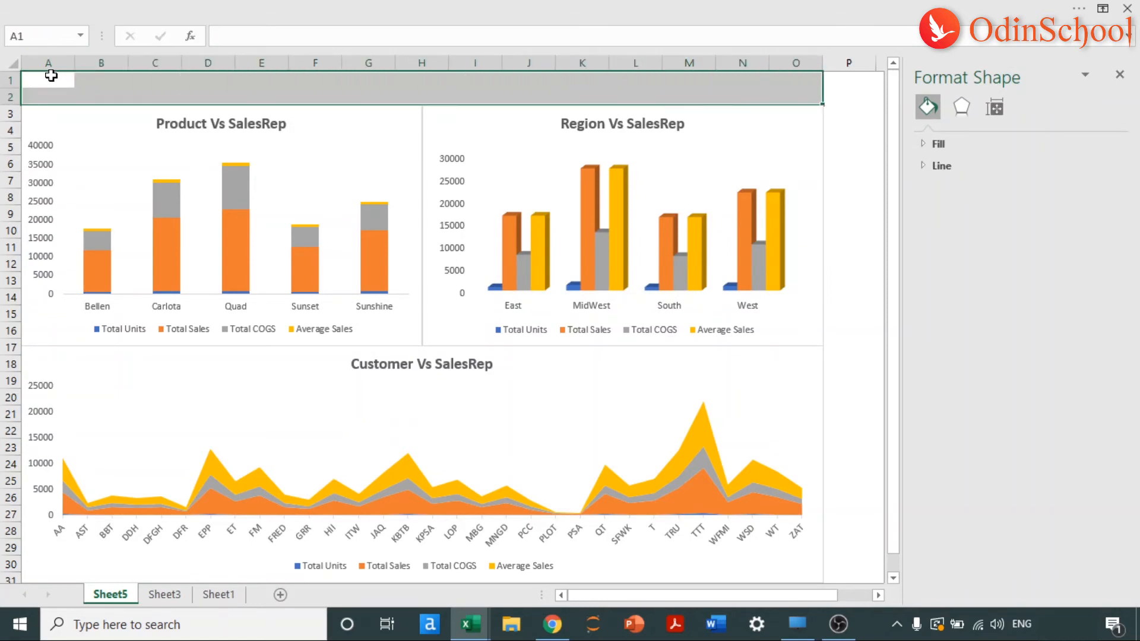
key(alt+h)
key(m)
key(c)
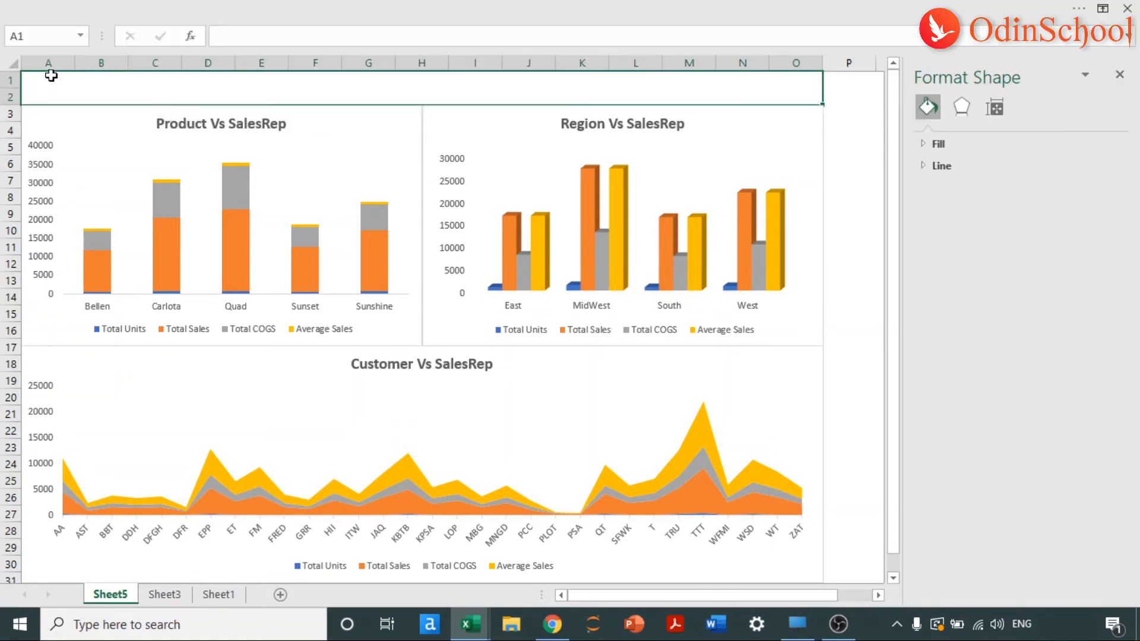
text(SalesRep Dashboard)
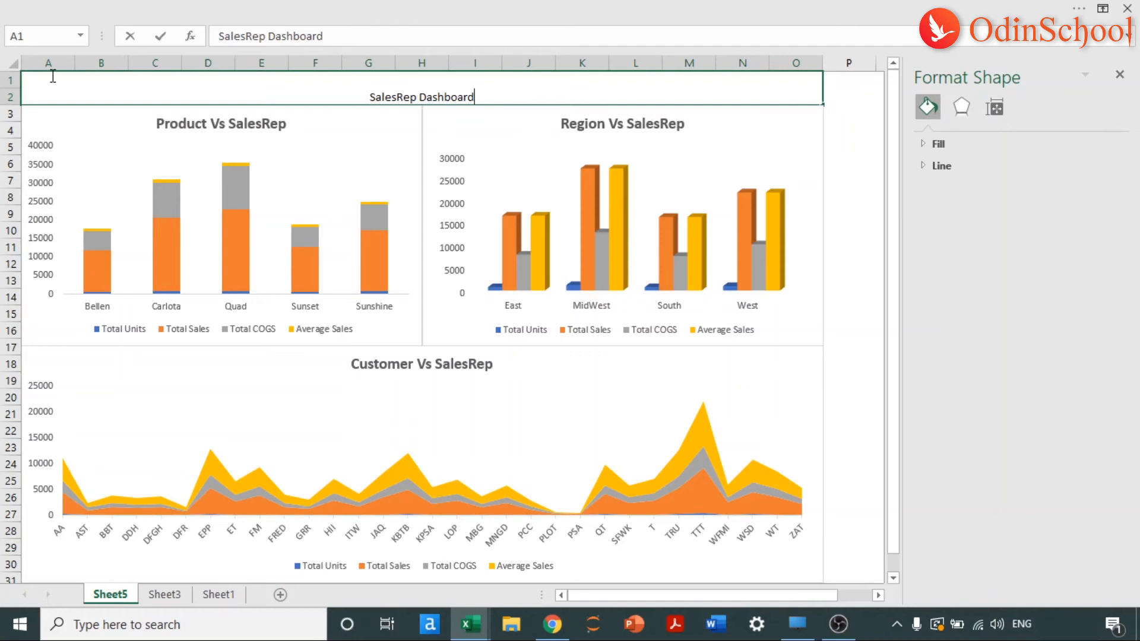
key(Return)
Format the dashboard title with a dark blue fill and white, bold, middle-aligned 18-point text, and hide the ribbon again.
click(51, 76)
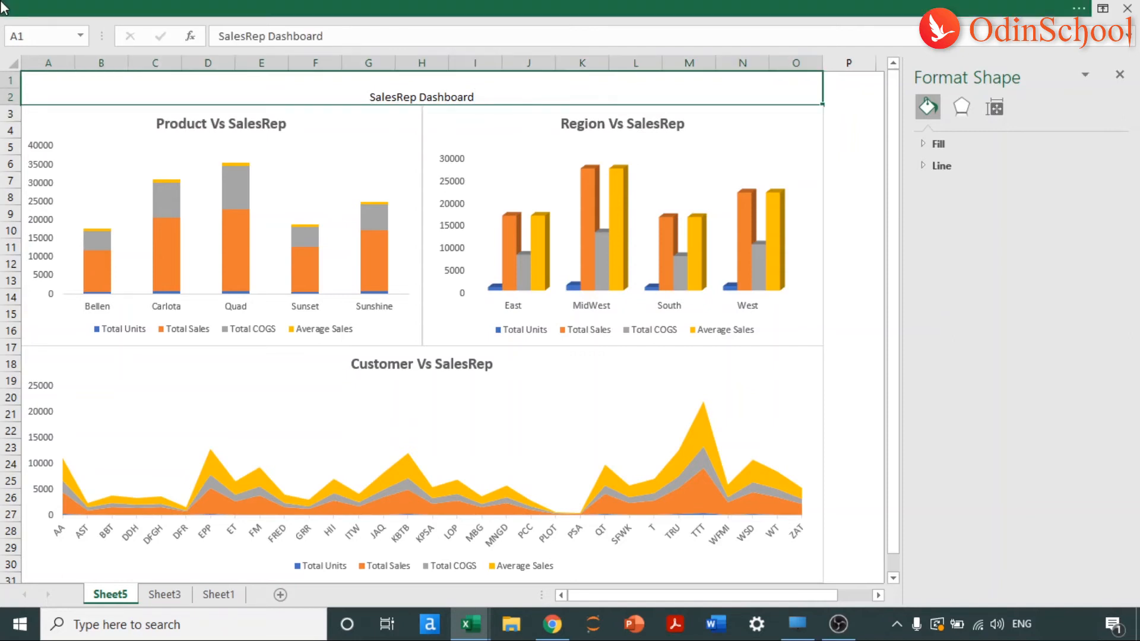
click(190, 6)
click(276, 98)
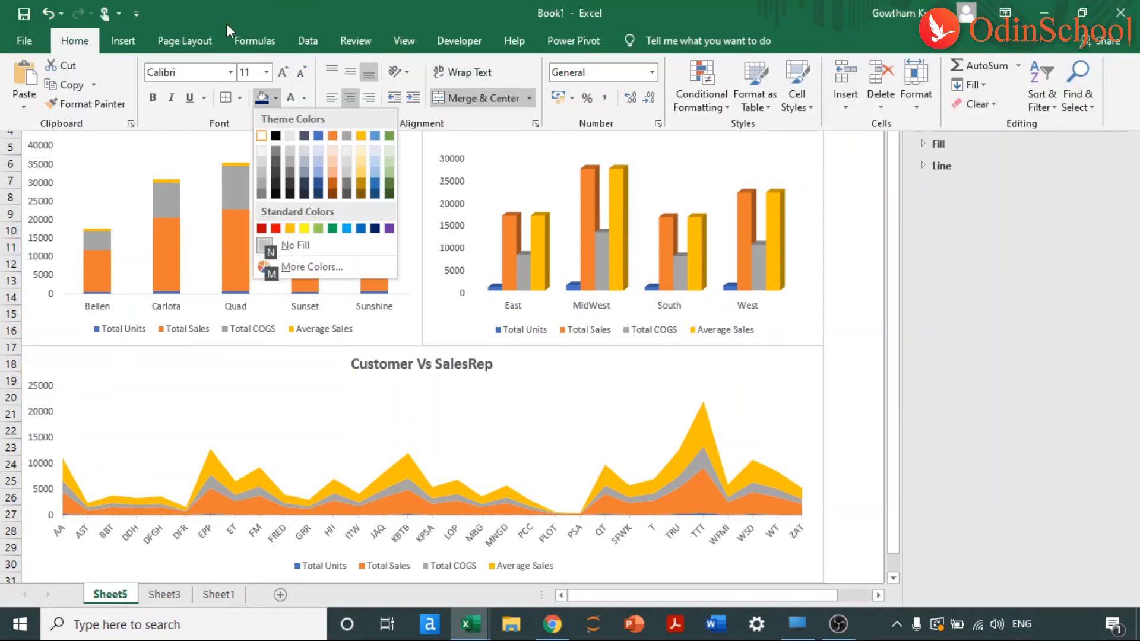
click(375, 227)
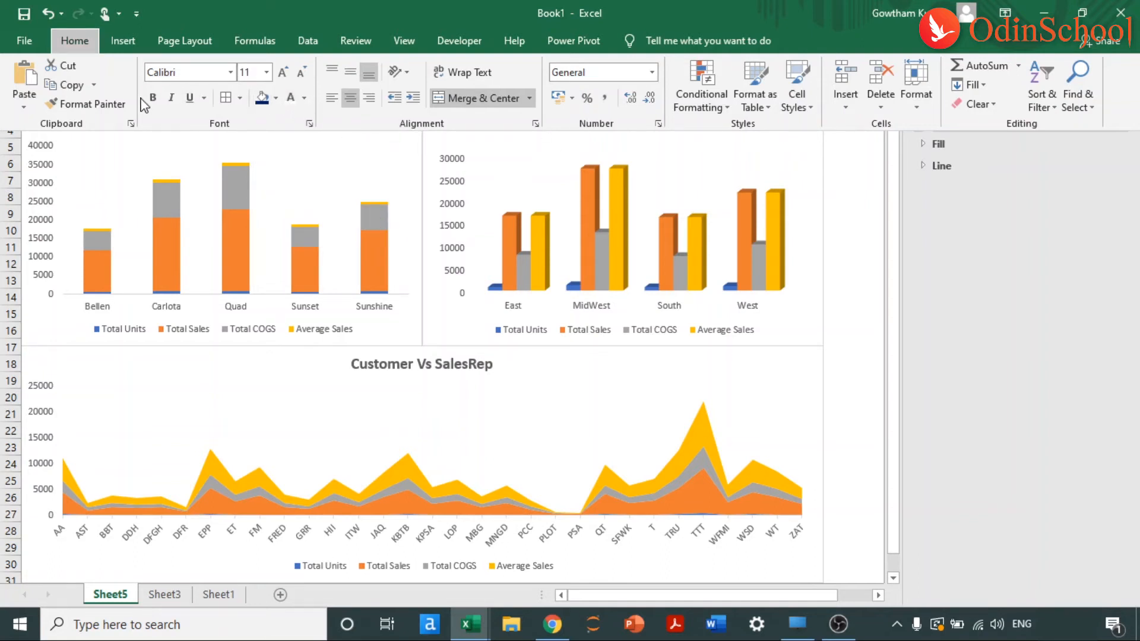
click(282, 71)
click(282, 72)
click(282, 72)
click(282, 71)
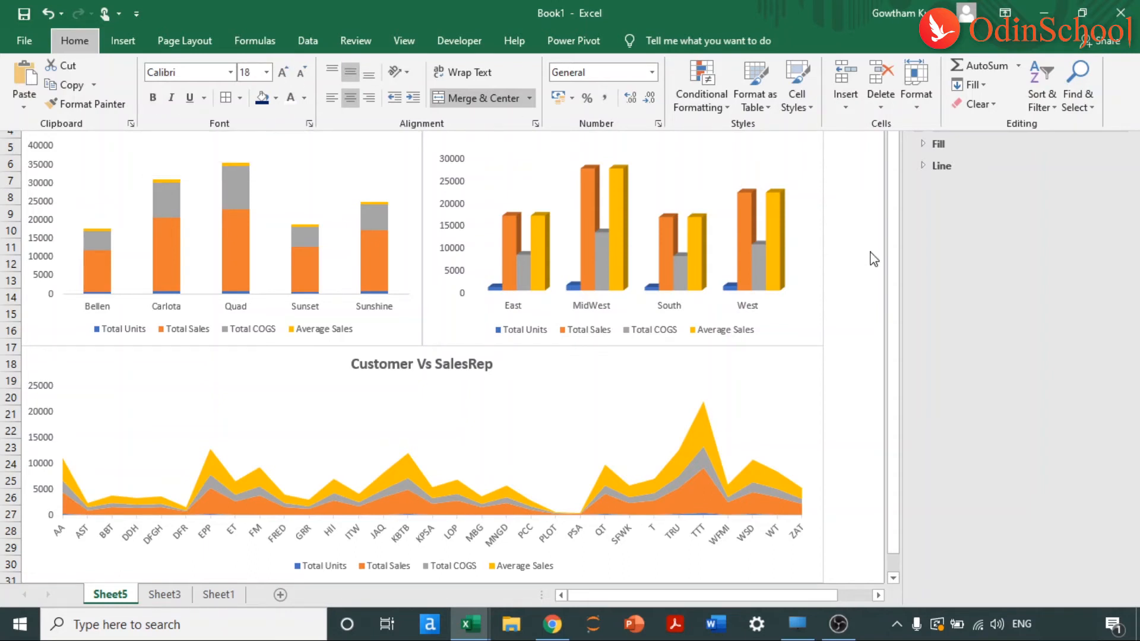
key(ctrl+shift+F1)
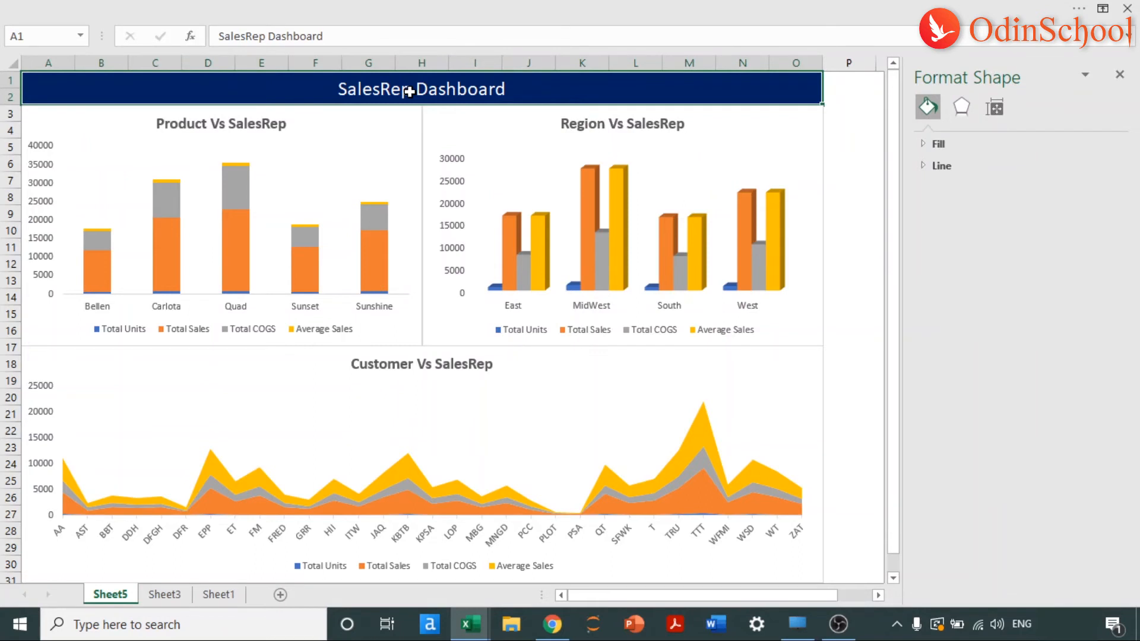
key(ctrl+b)
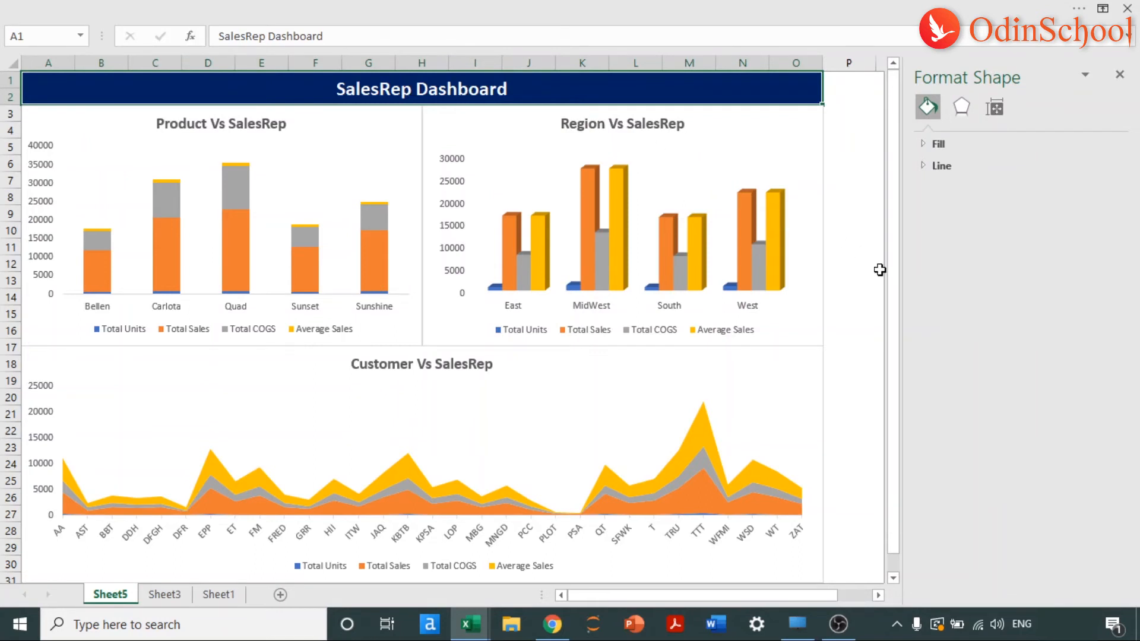
Close the Format Shape pane, then go to the first pivot table's title on Sheet3 with the ribbon shown again.
click(863, 213)
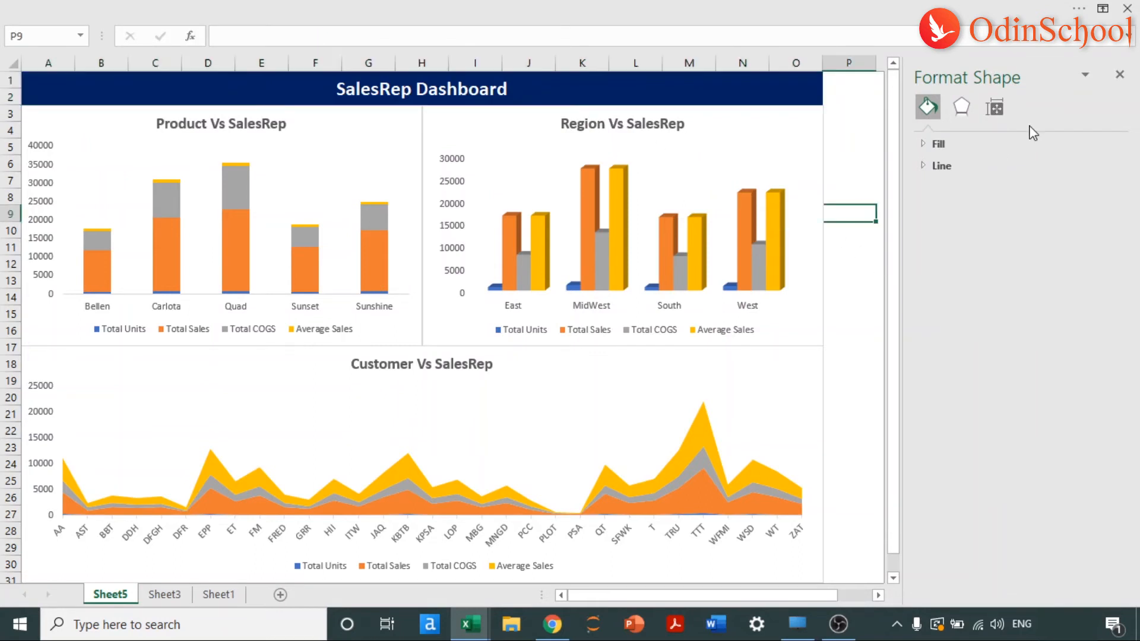
click(1119, 76)
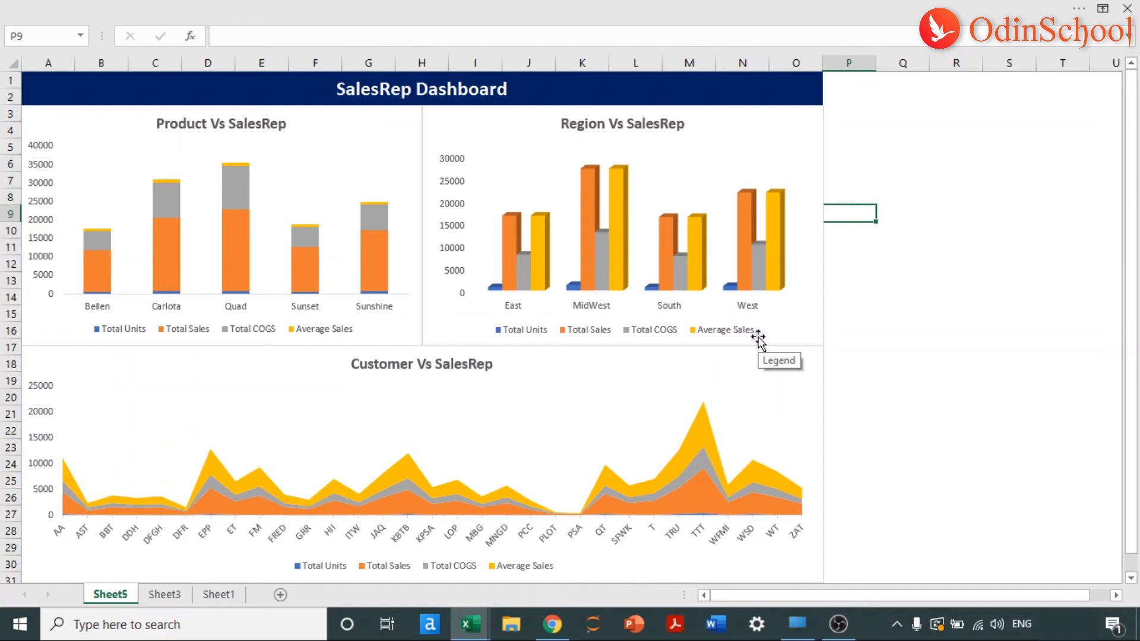
key(ctrl+Page_Down)
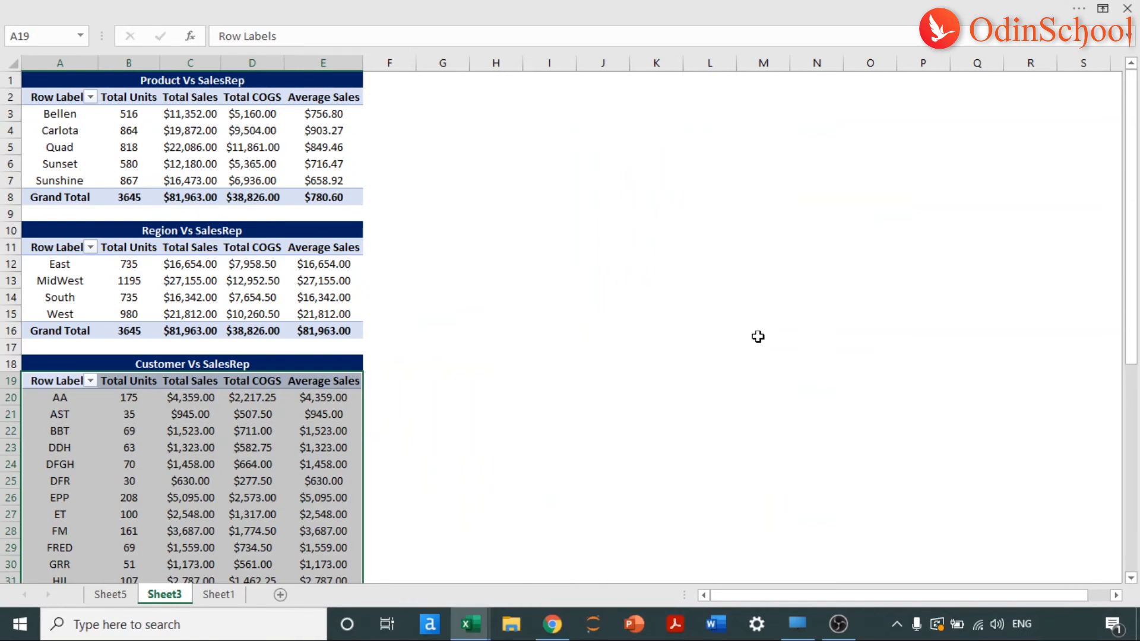
key(ctrl+Up)
key(ctrl+Up)
key(ctrl+Up)
key(ctrl+Up)
key(ctrl+Up)
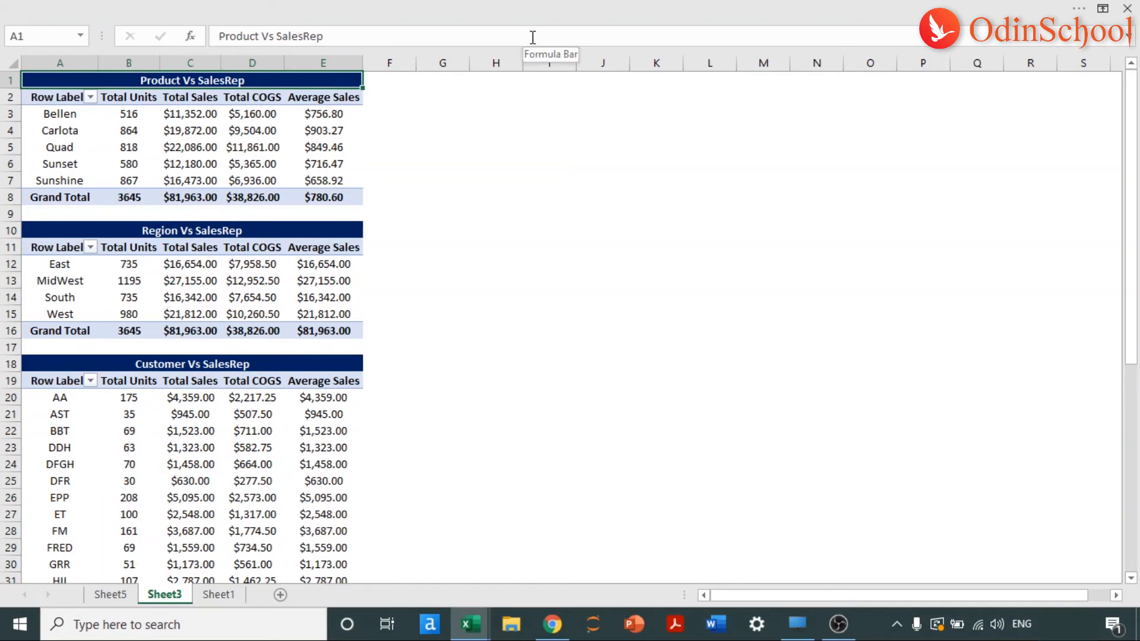
key(ctrl+shift+F1)
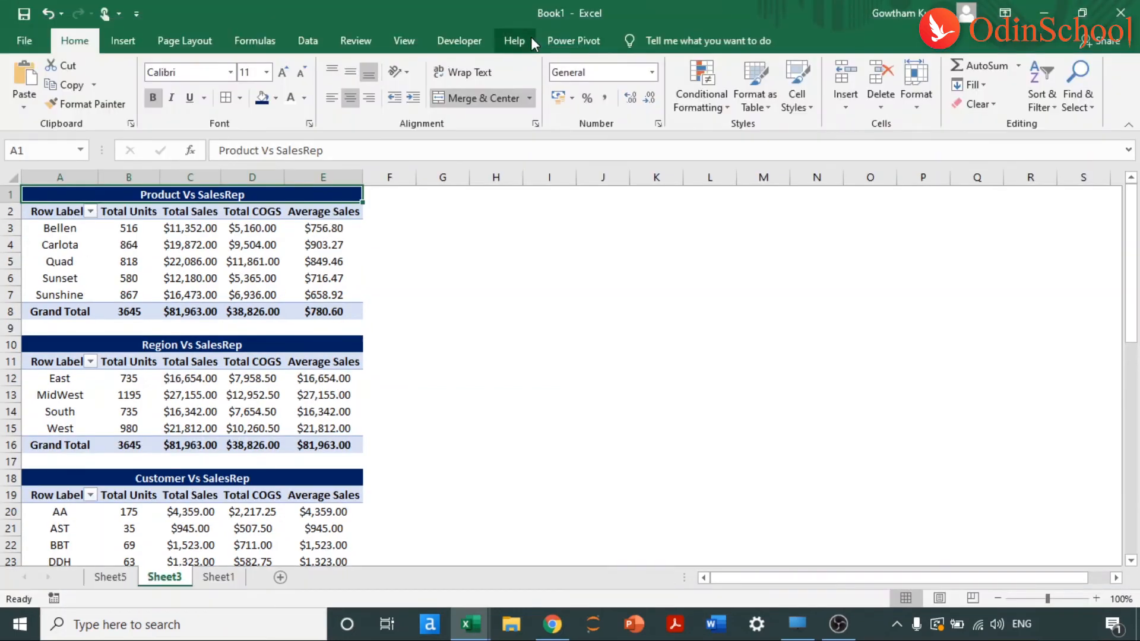
Insert a slicer for the SalesRep field from the Product Vs SalesRep pivot table.
click(271, 232)
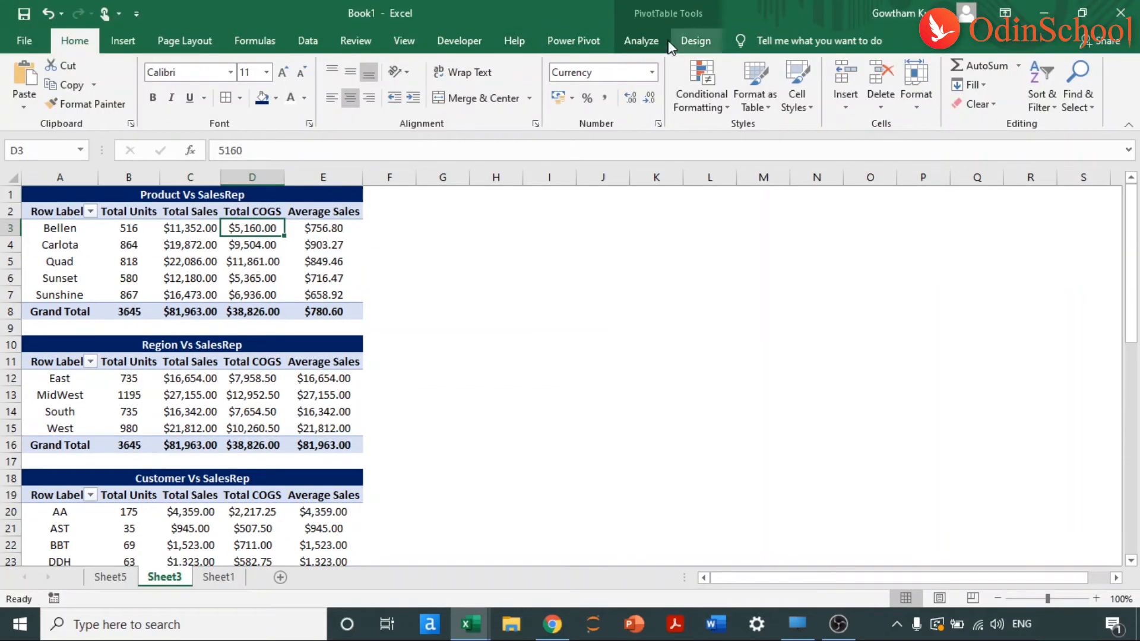
click(640, 40)
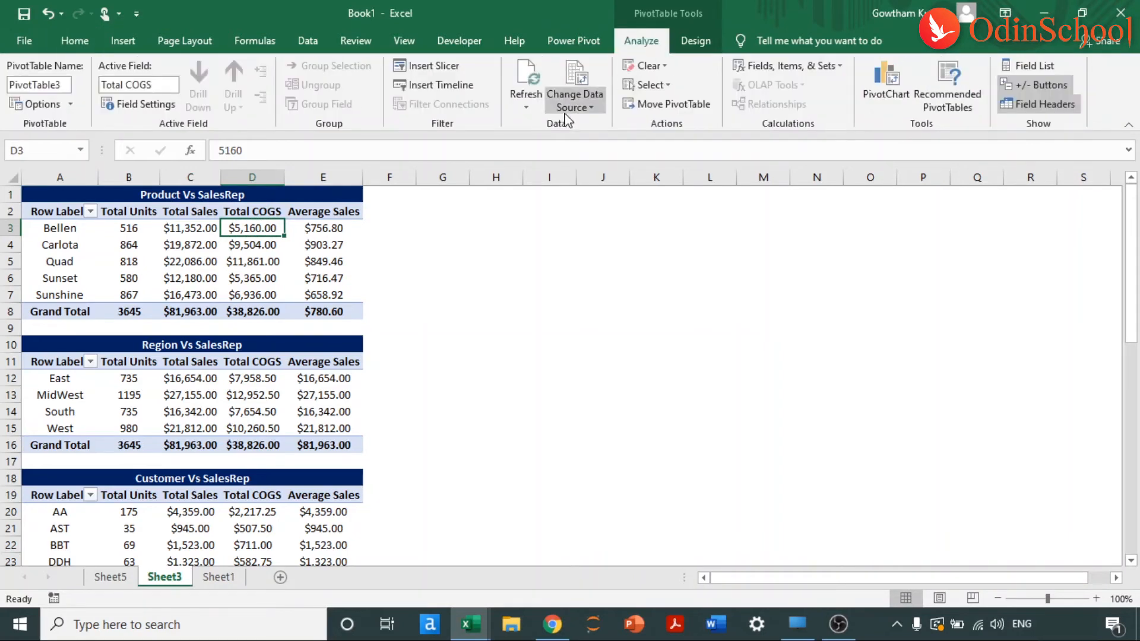
click(414, 69)
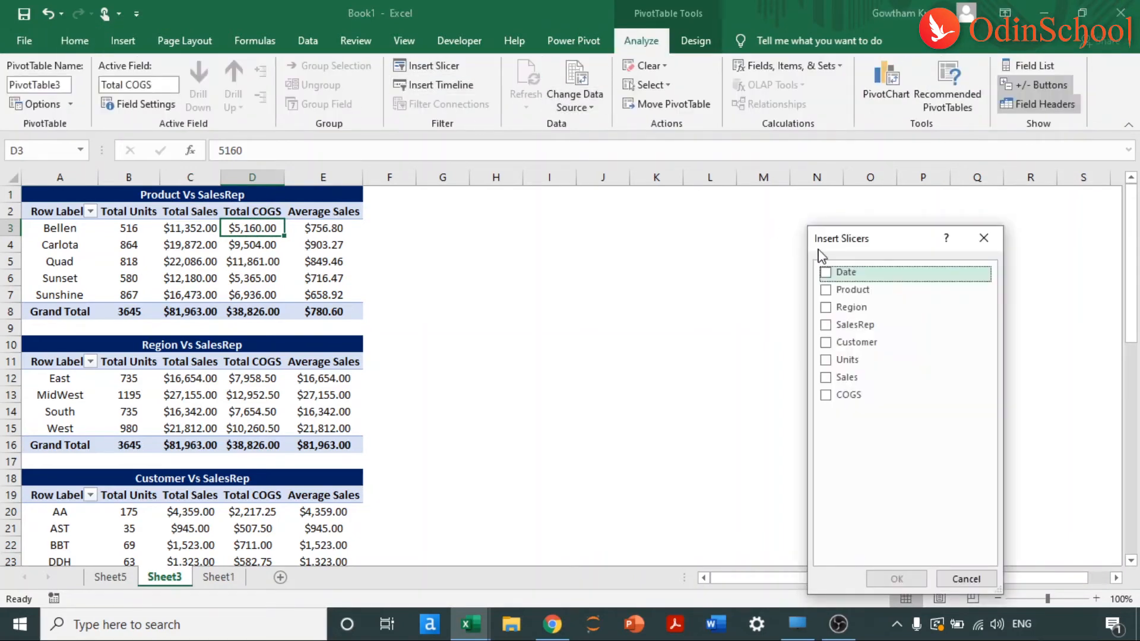
click(827, 325)
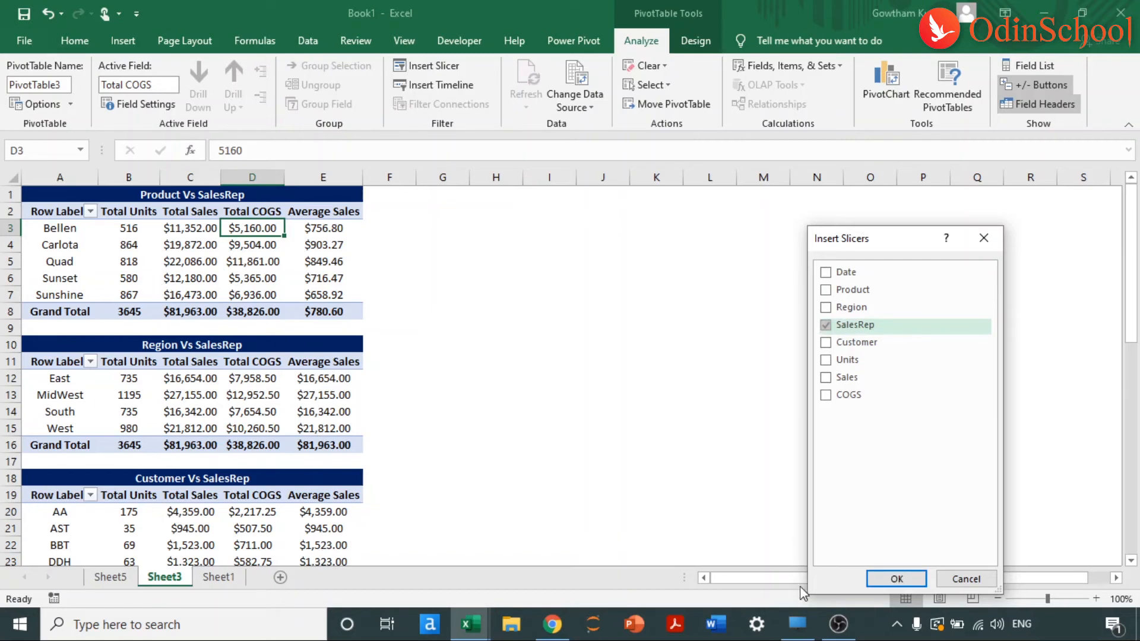
click(896, 578)
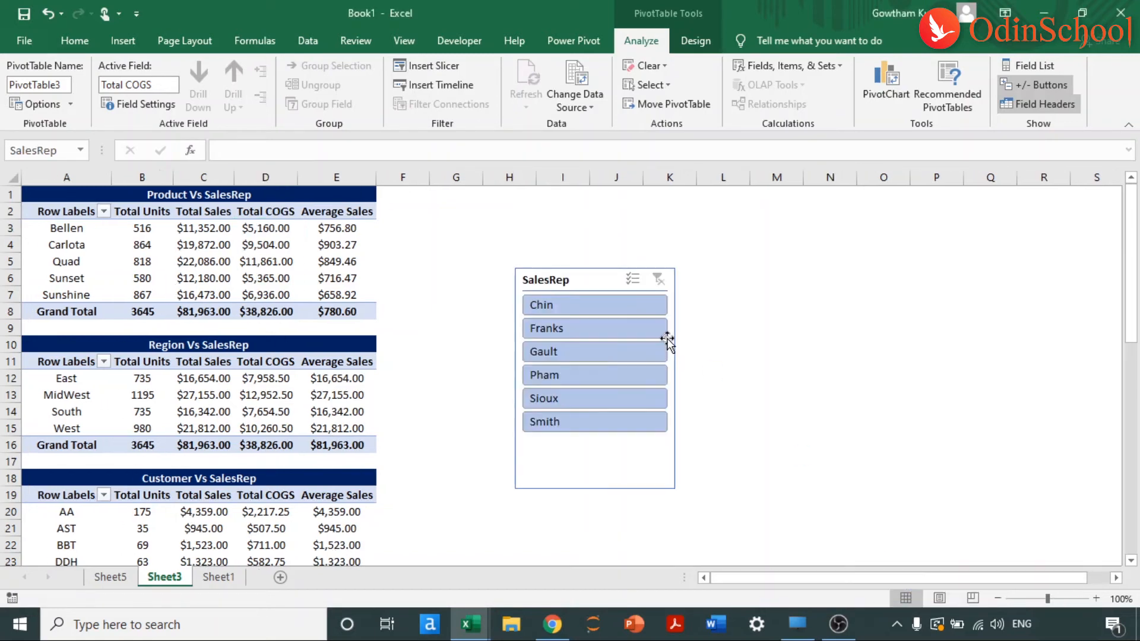
Move the SalesRep slicer up beside the pivot tables, with its upper edge at row 2, and apply the light green slicer style.
drag(582, 280, 504, 223)
click(307, 90)
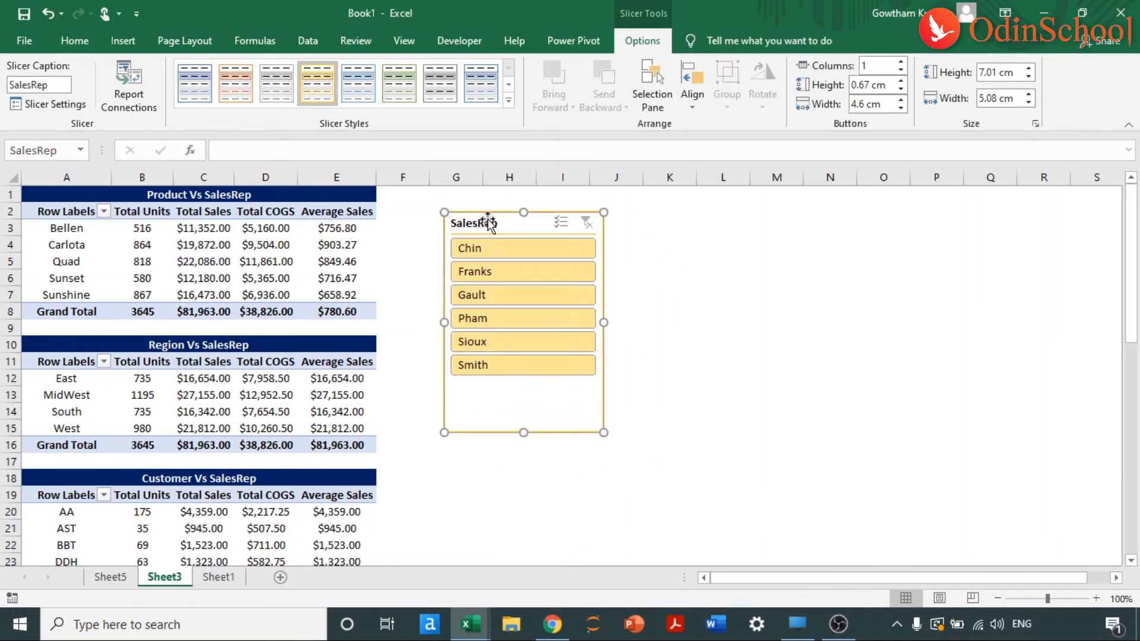
click(288, 78)
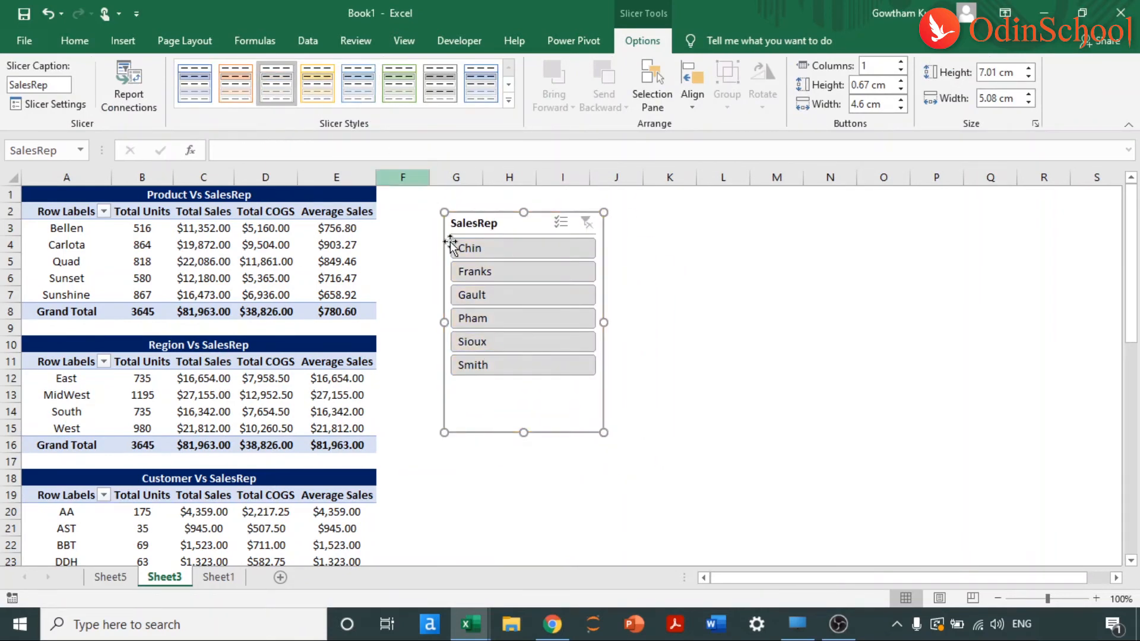
click(362, 87)
click(403, 77)
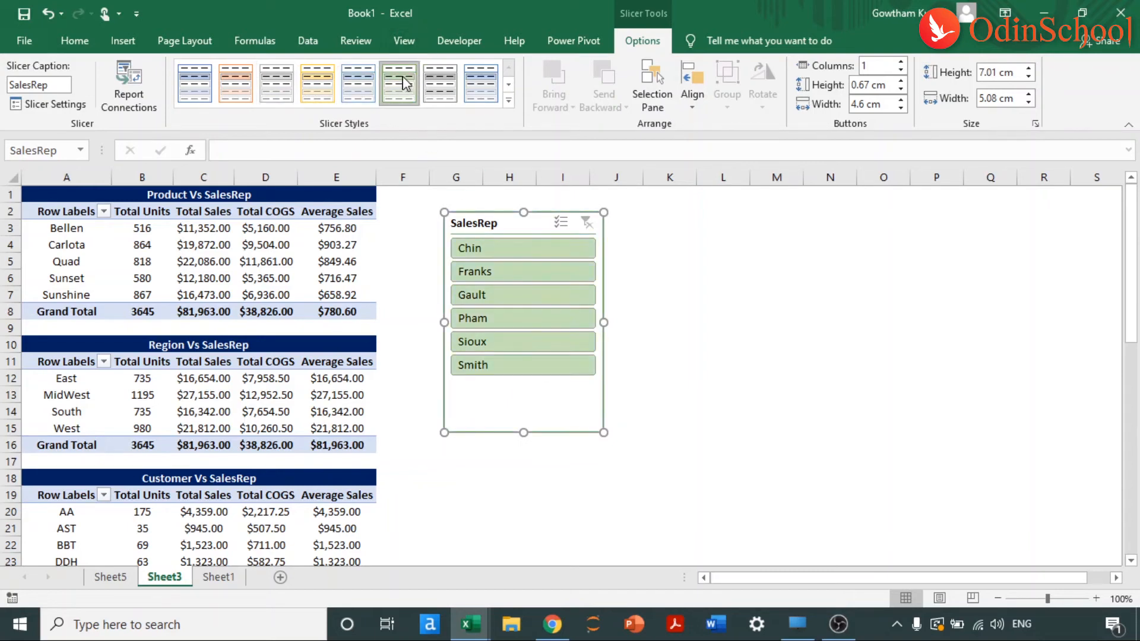
Shorten the SalesRep slicer to a height of 5.61 cm so it fits closely around its buttons.
right_click(488, 222)
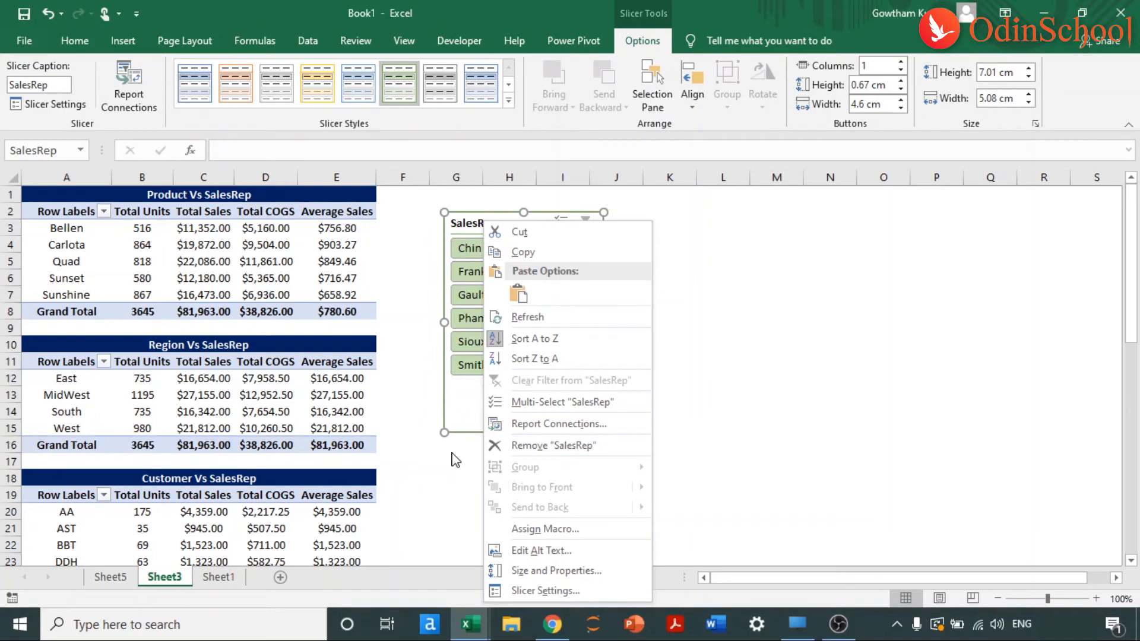
click(452, 476)
drag(522, 432, 522, 388)
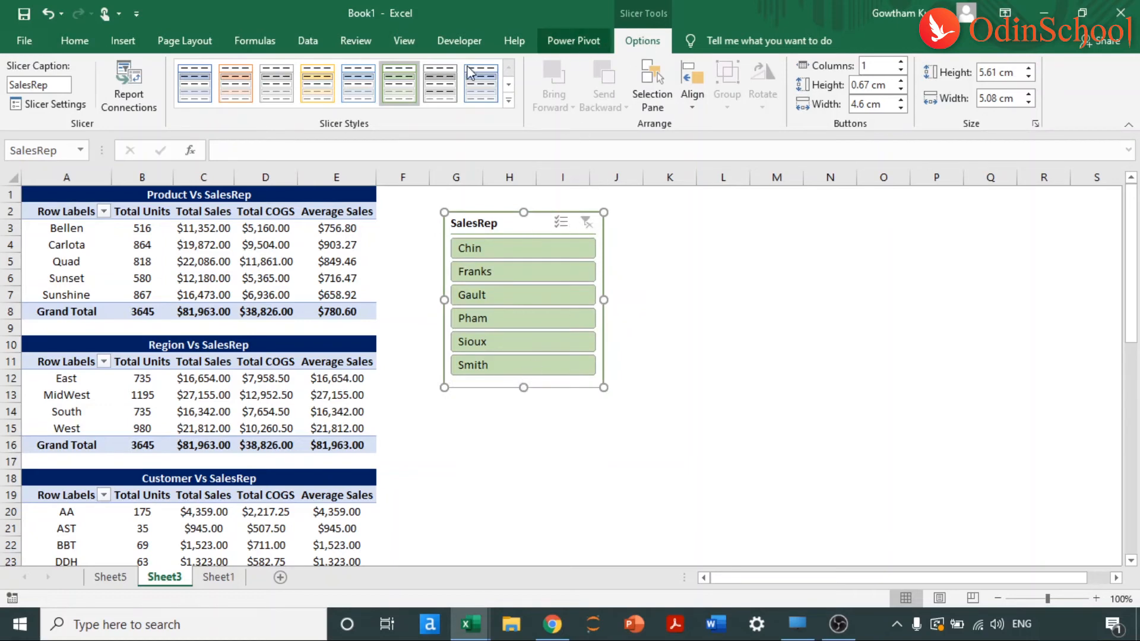
Connect the SalesRep slicer to PivotTable5 and PivotTable6 in addition to PivotTable3.
click(129, 87)
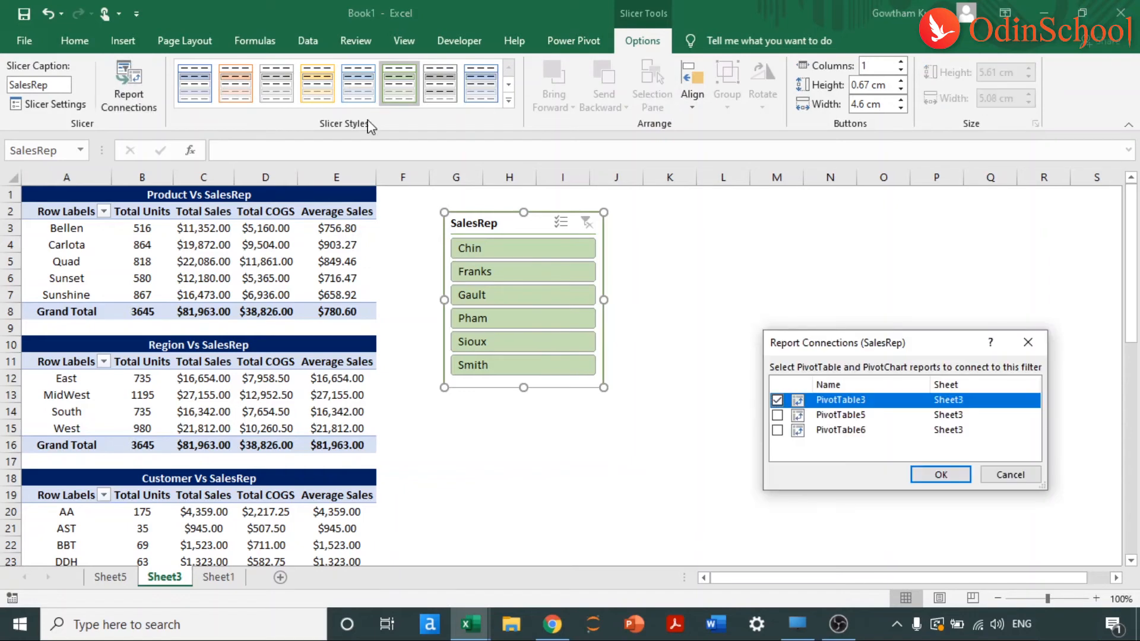
click(777, 415)
click(777, 430)
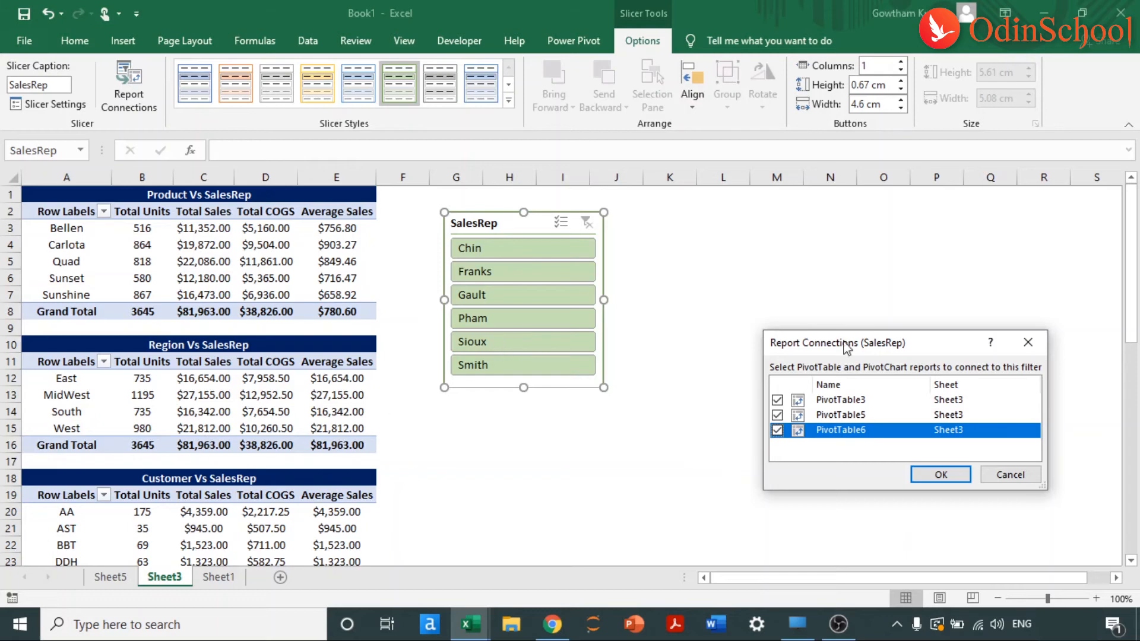
click(949, 473)
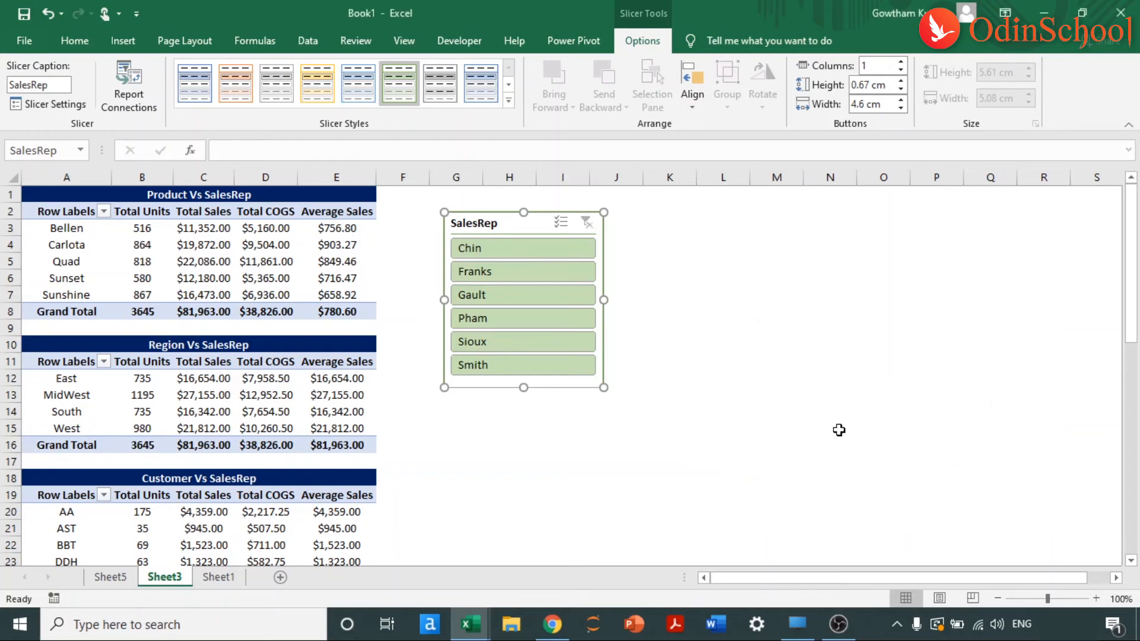
Test the slicer by filtering the pivot tables to the second rep, the first rep and the first four reps together, and clear the filter.
click(508, 272)
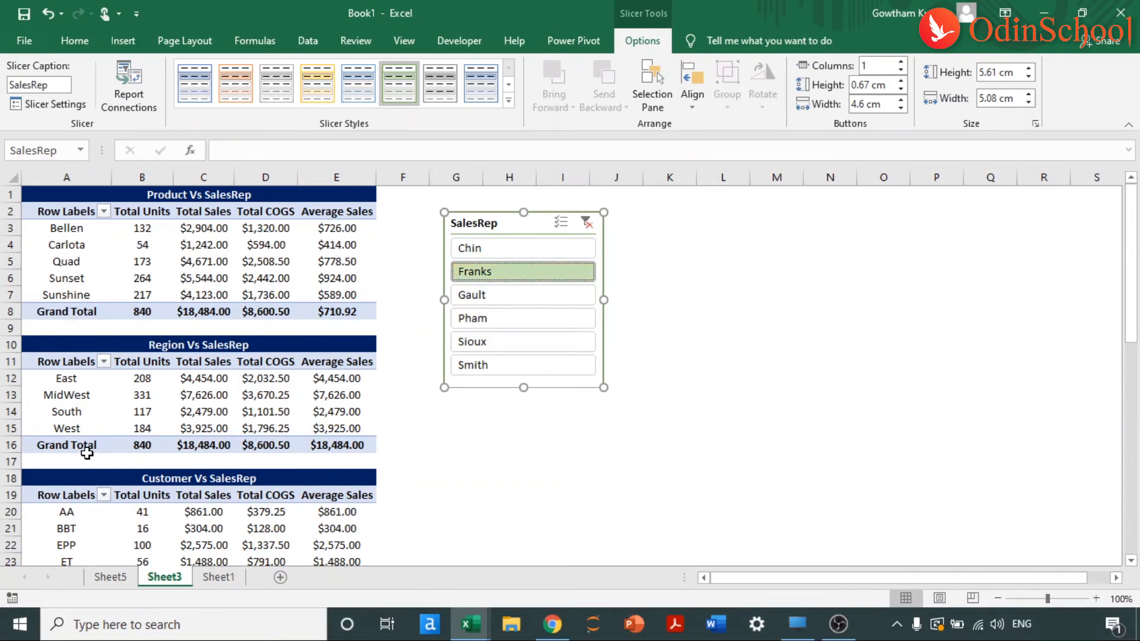
click(511, 251)
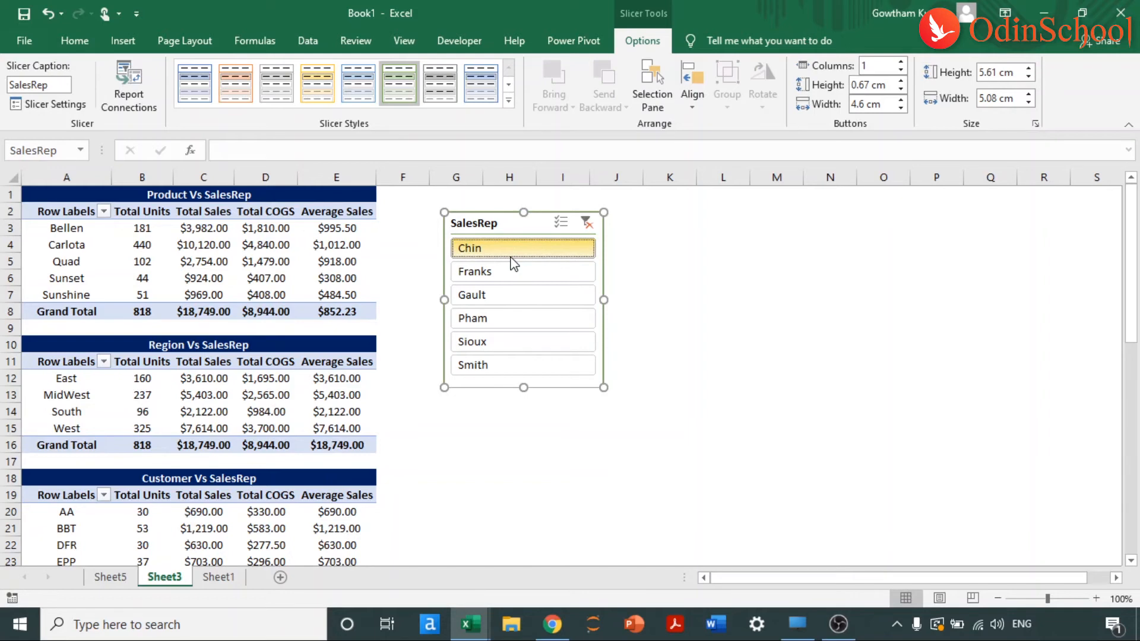
ctrl+click(512, 270)
ctrl+click(498, 299)
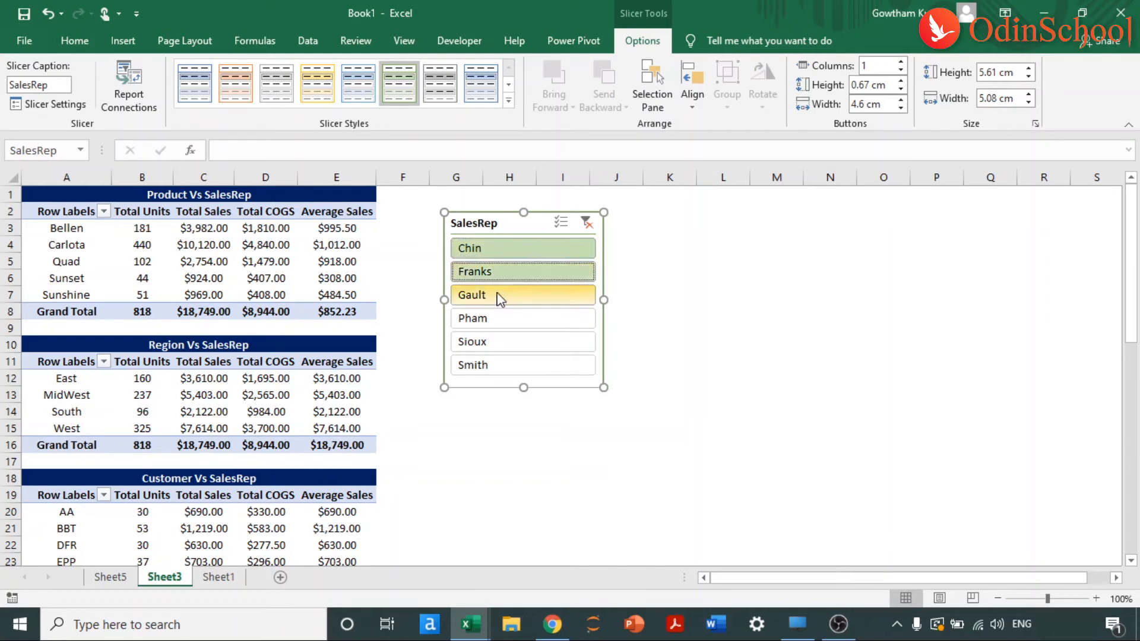
ctrl+click(500, 319)
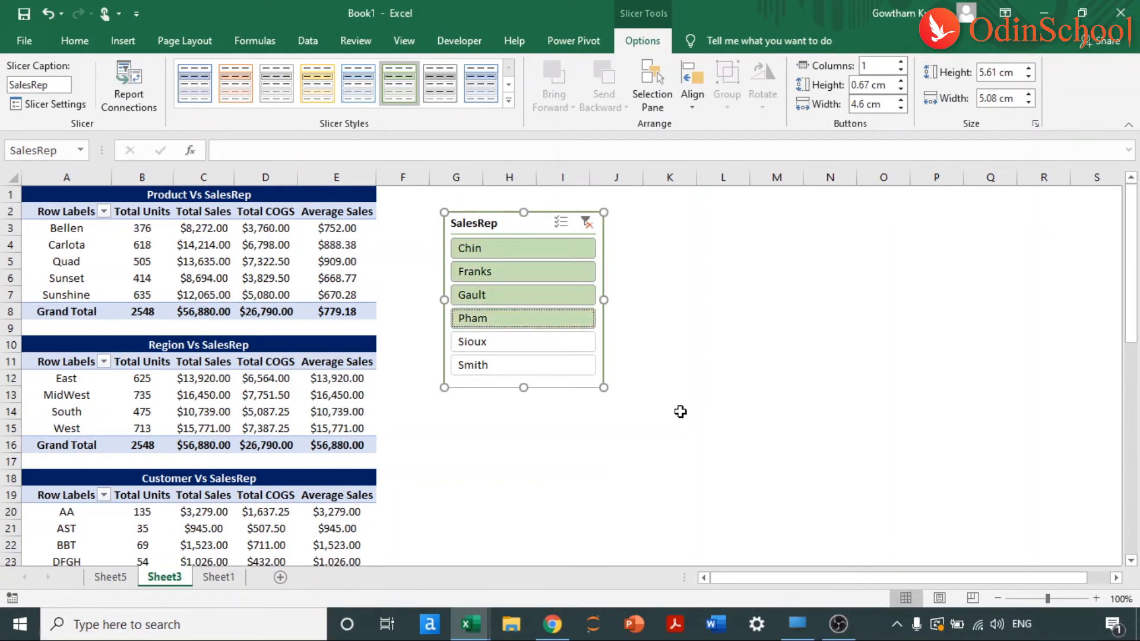
click(585, 224)
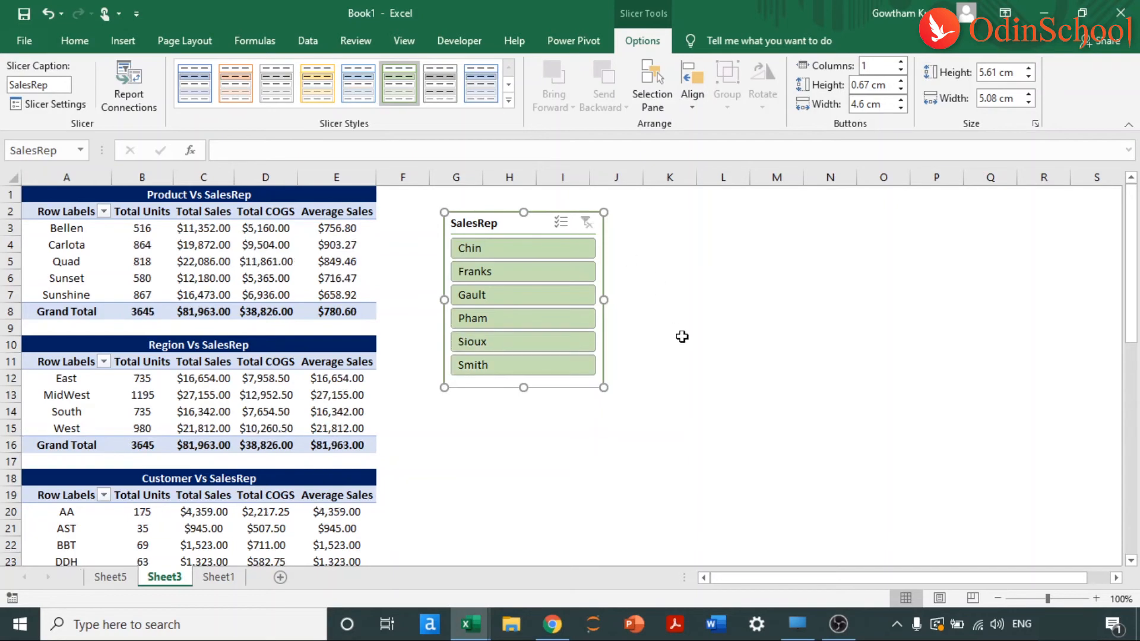
Move the SalesRep slicer from Sheet3 to the dashboard on Sheet5 by cutting and pasting it.
key(Delete)
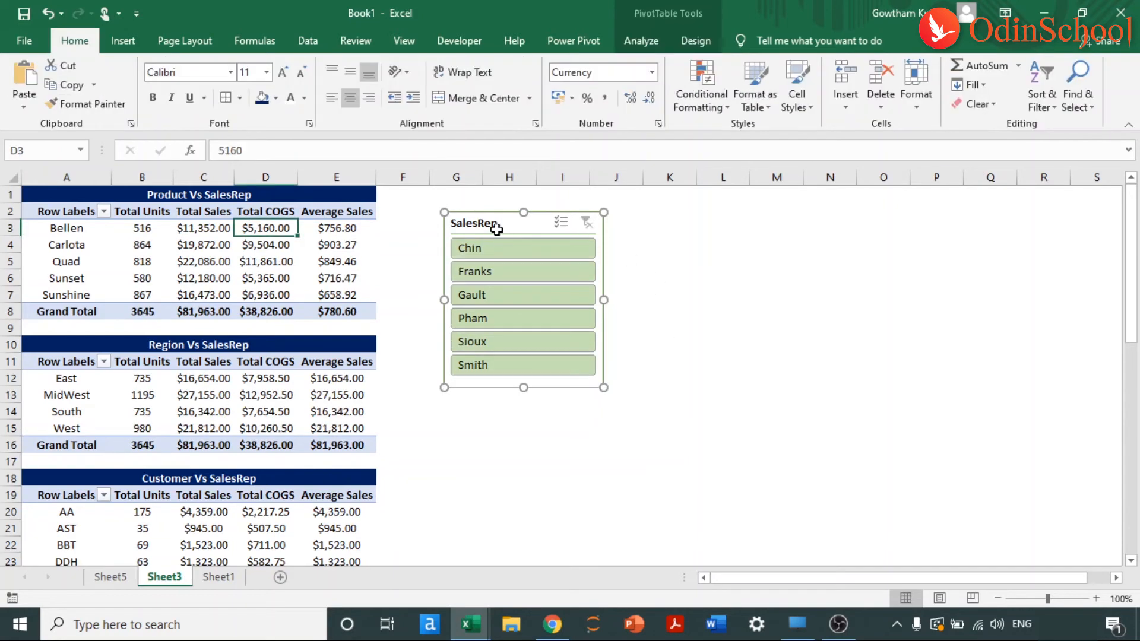
key(ctrl+Page_Up)
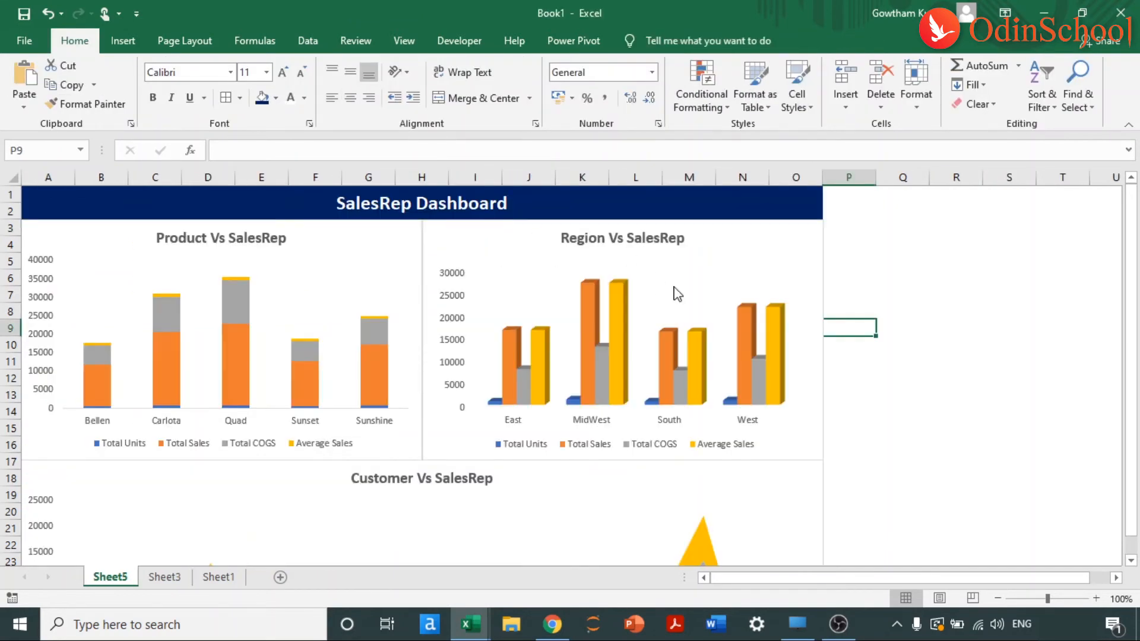
click(877, 223)
key(ctrl+v)
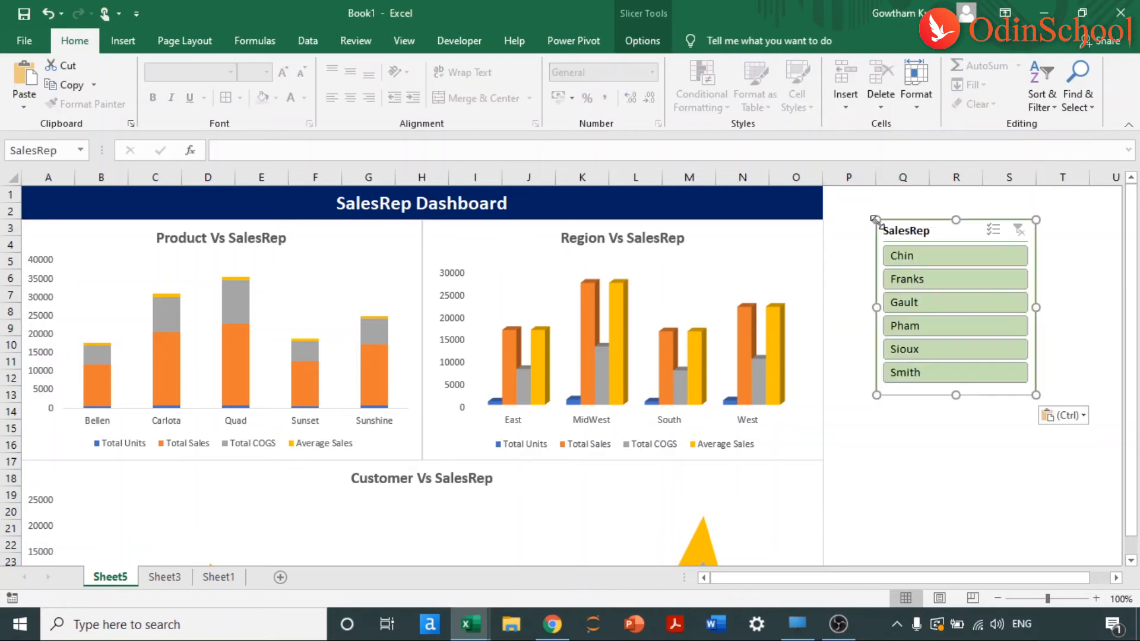
Fit the slicer directly beside the Region Vs SalesRep chart, matching the chart's height from row 3, and hide the ribbon.
drag(902, 232, 853, 231)
drag(985, 396, 995, 459)
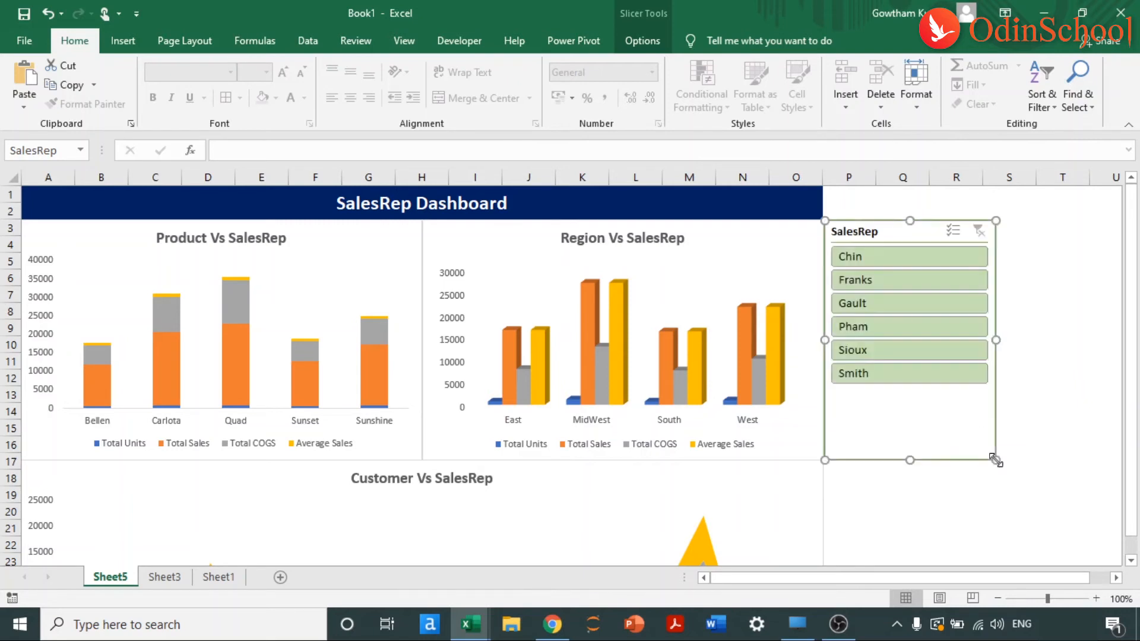
click(1048, 411)
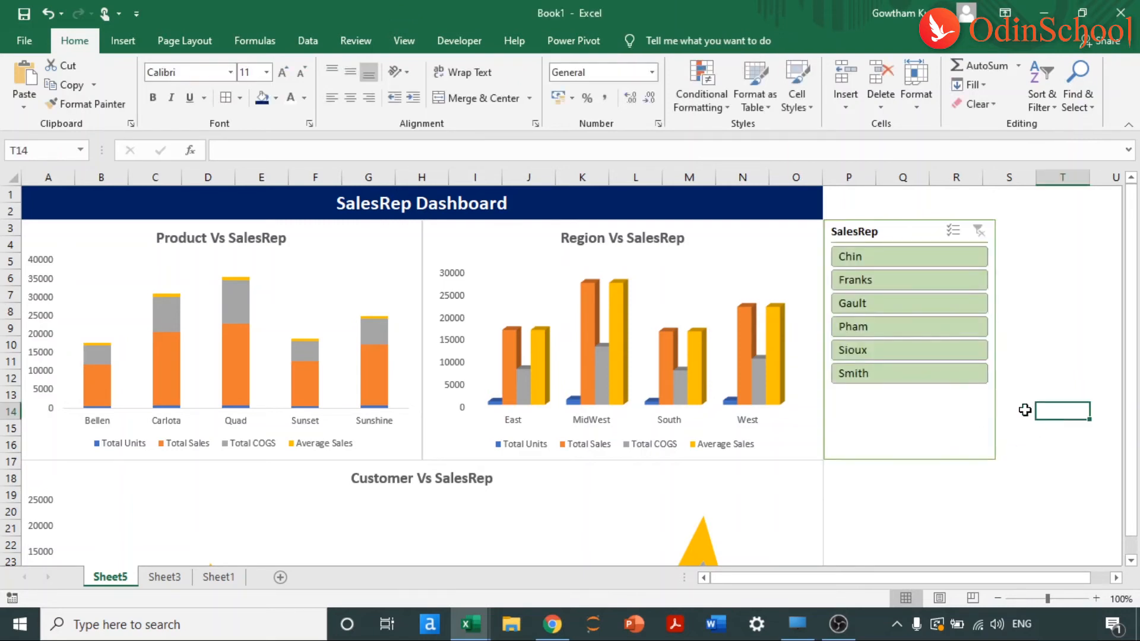
click(956, 409)
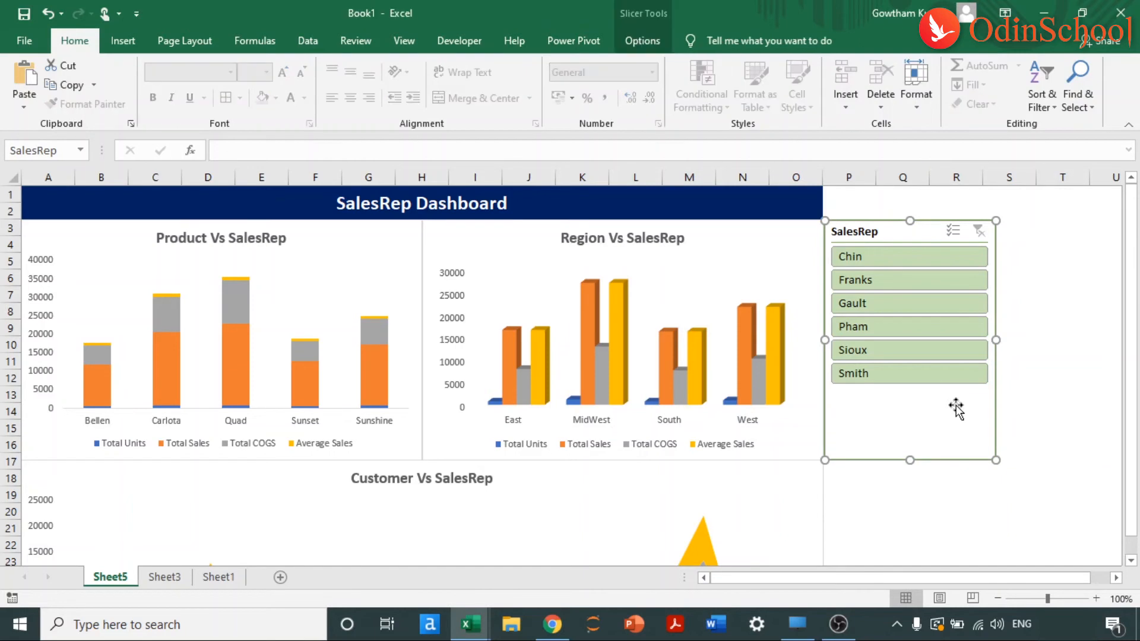
key(ctrl+shift+F1)
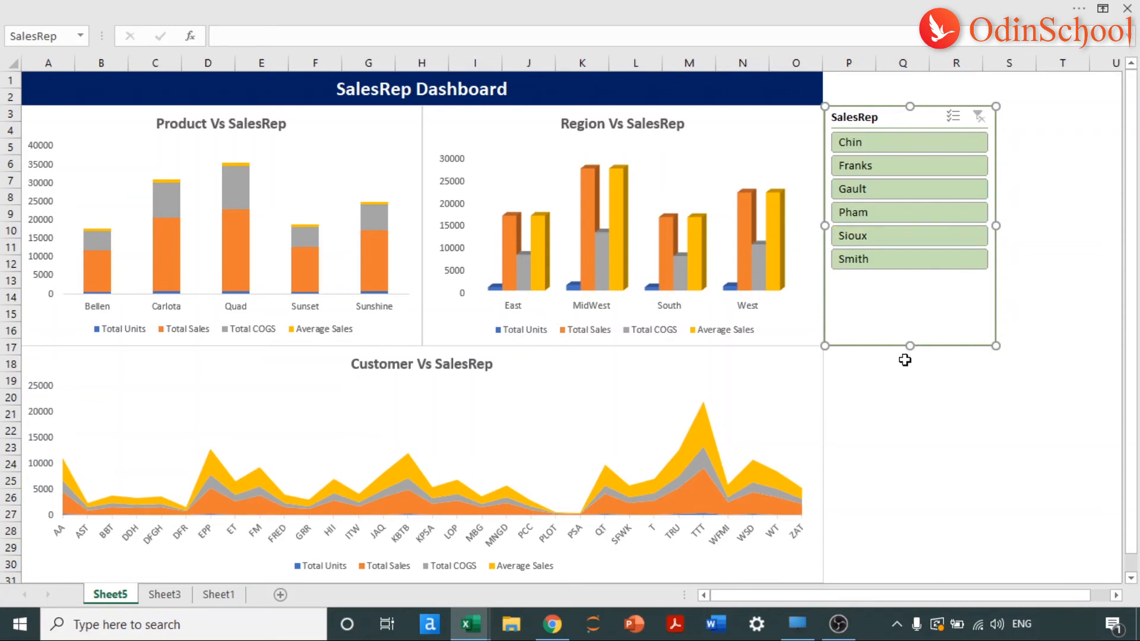
Filter the dashboard charts with the slicer by each sales rep in turn, from the first to the last.
click(868, 146)
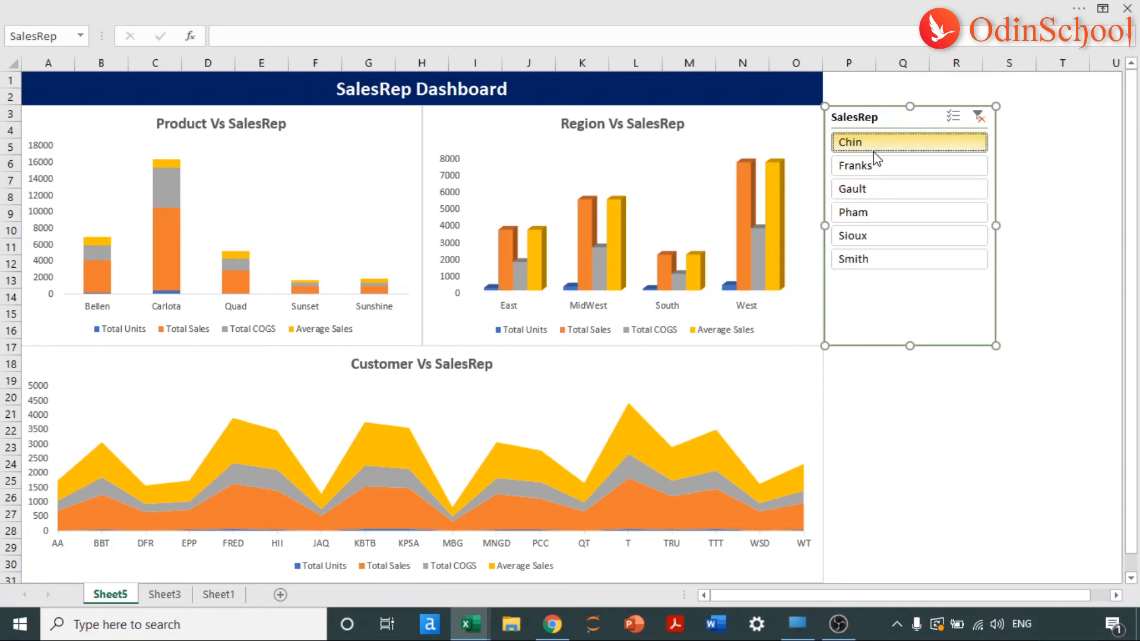
click(876, 171)
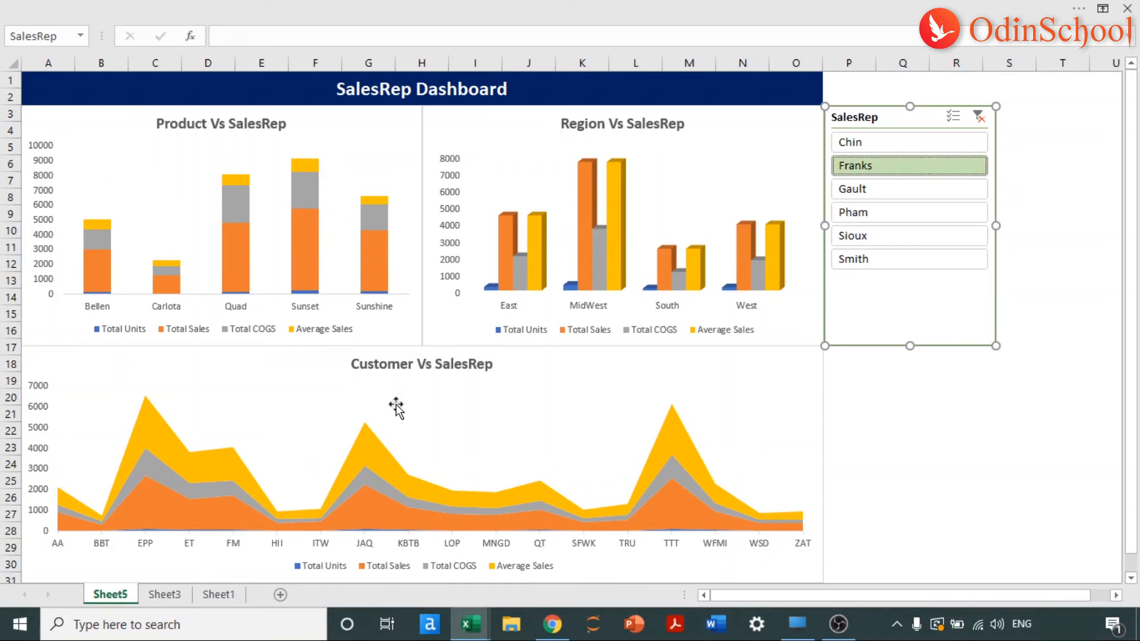
click(899, 191)
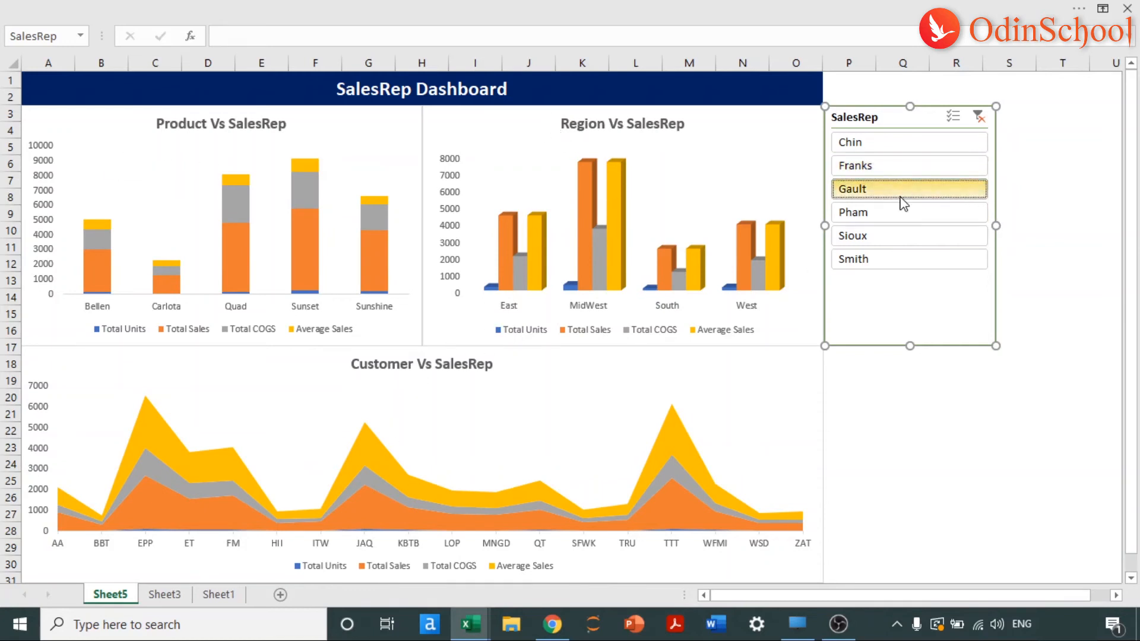
click(852, 213)
click(857, 233)
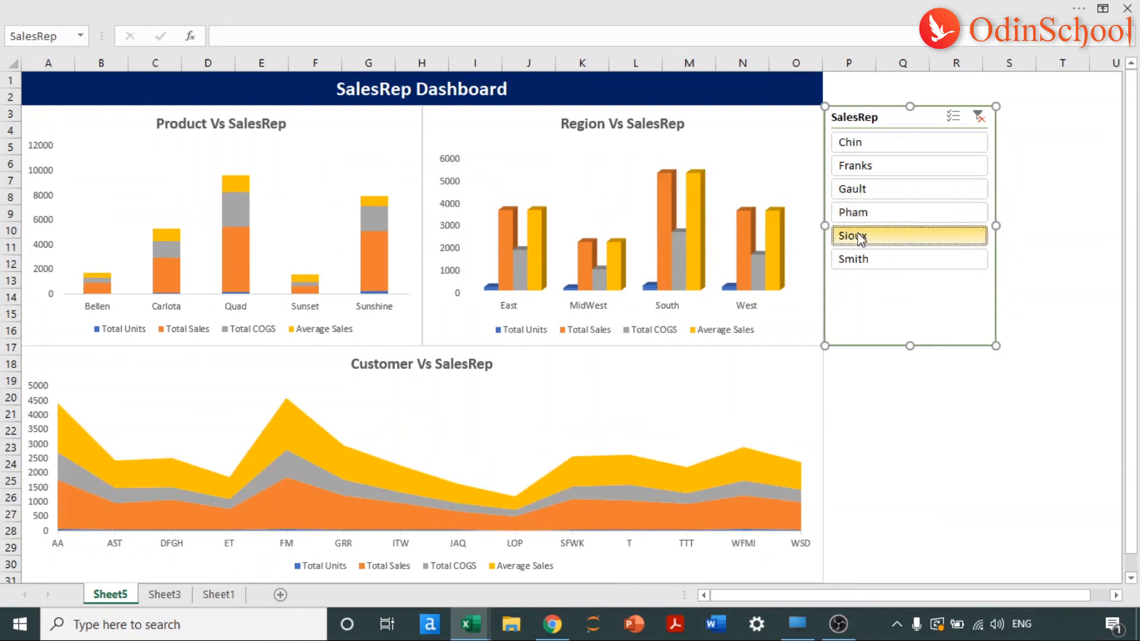
click(862, 259)
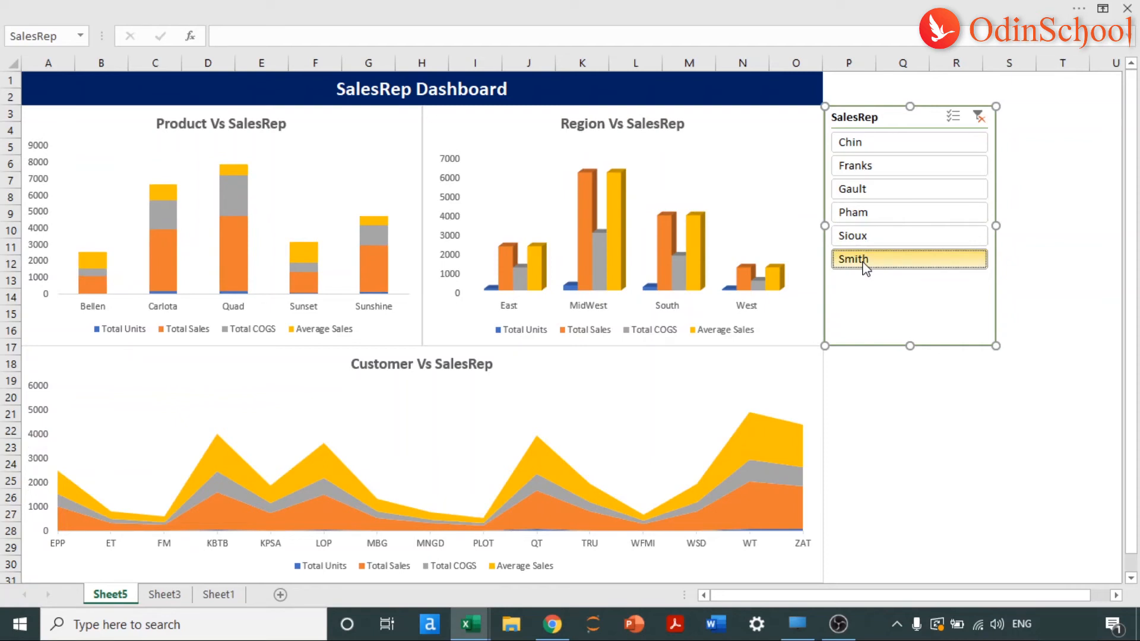
Filter the dashboard by the first sales rep and examine the Carlota values in the Product Vs SalesRep chart.
click(876, 135)
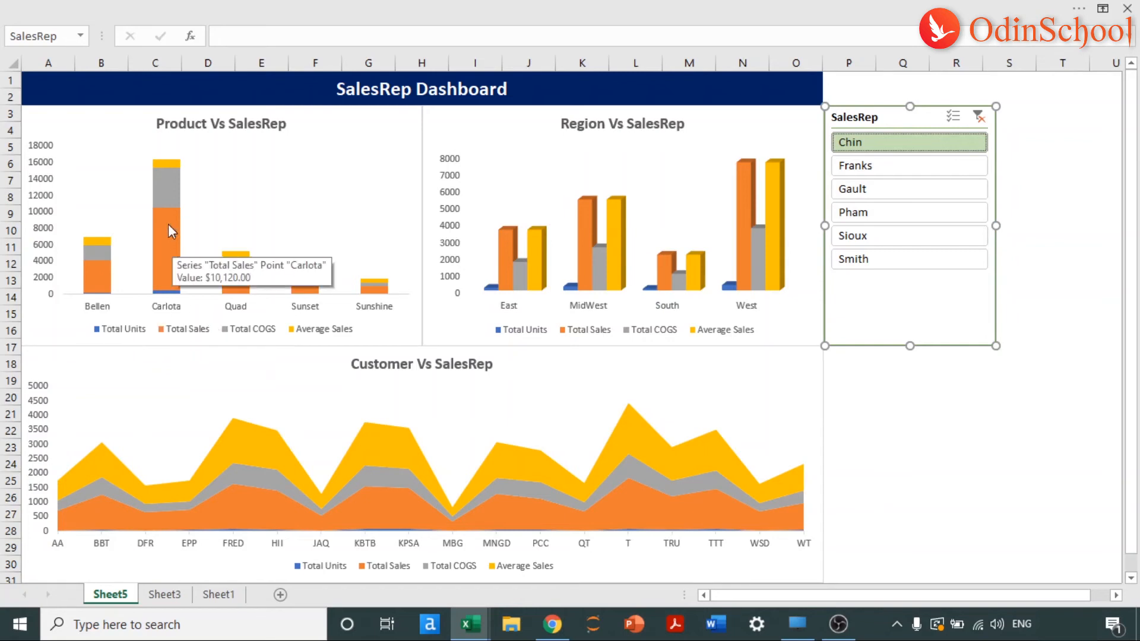
mouse_move(164, 165)
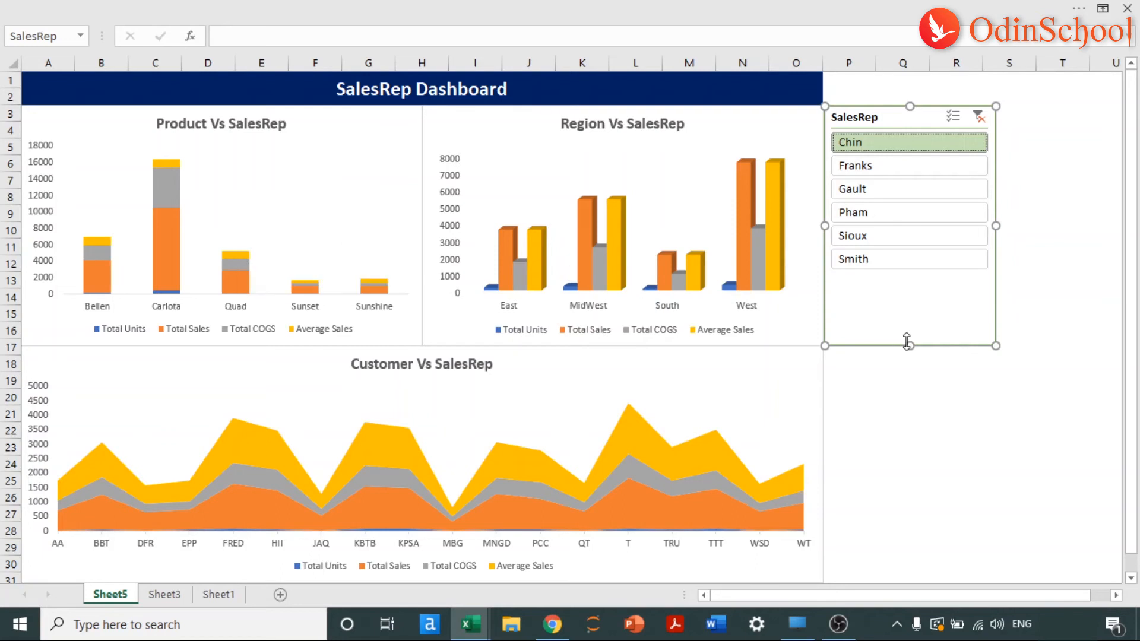
Insert Product and Region slicers for the Product Vs SalesRep pivot table on Sheet3, showing the ribbon again.
click(171, 599)
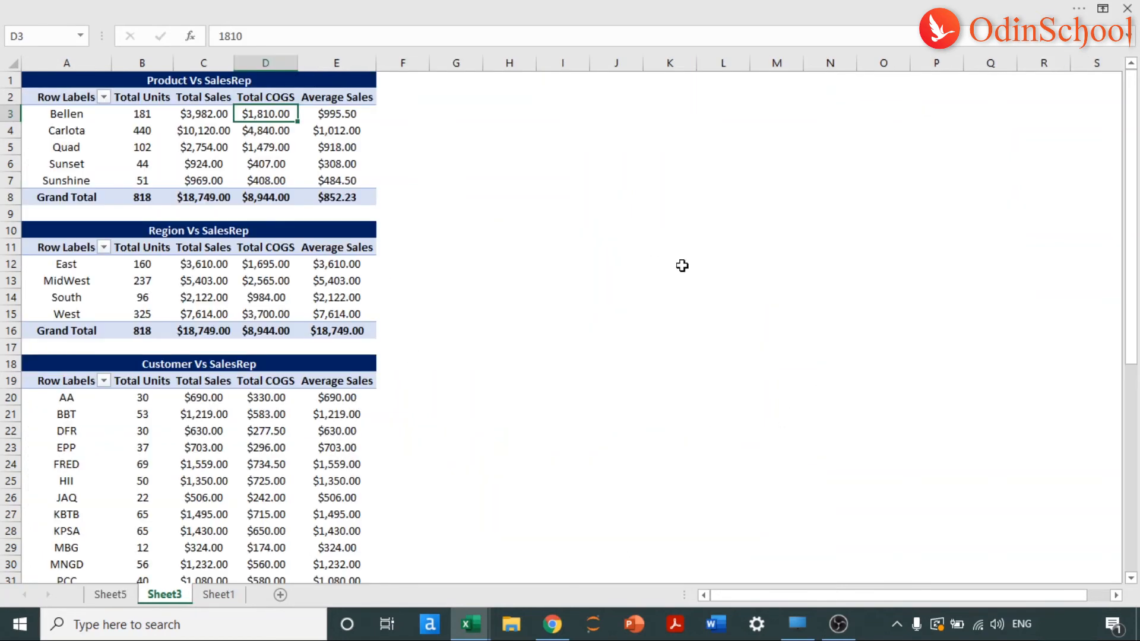
click(126, 149)
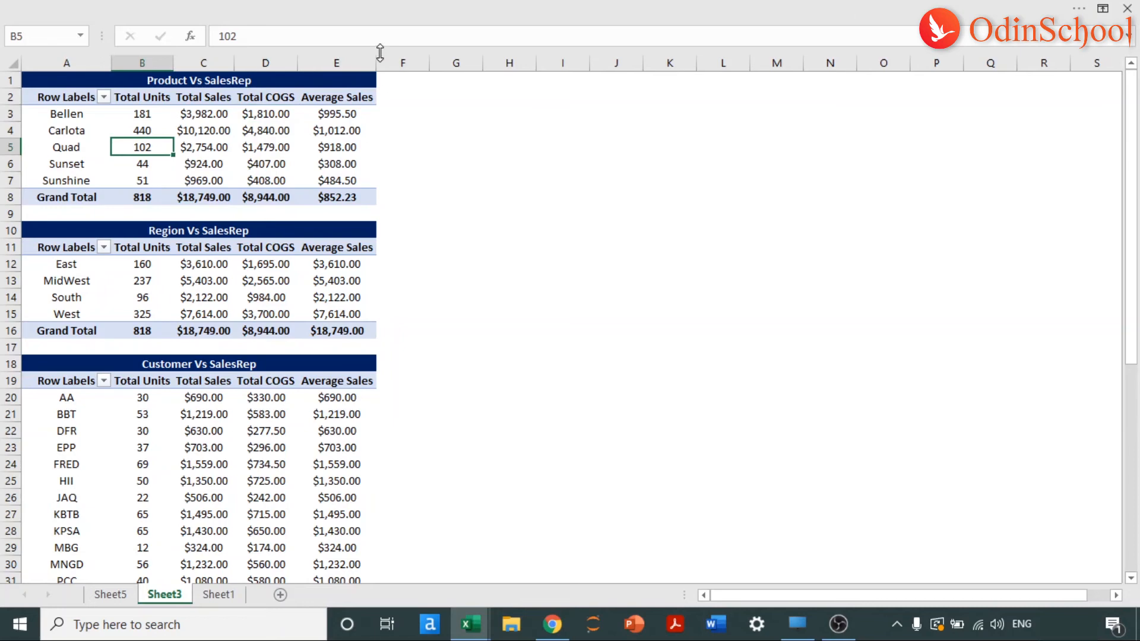
key(ctrl+shift+F1)
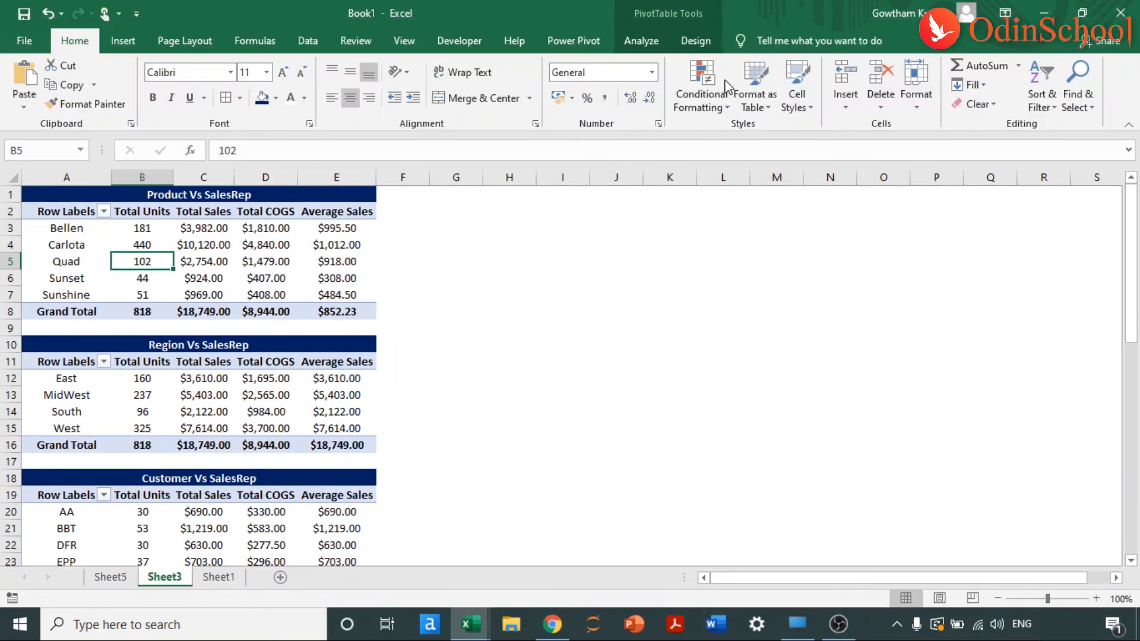
click(644, 42)
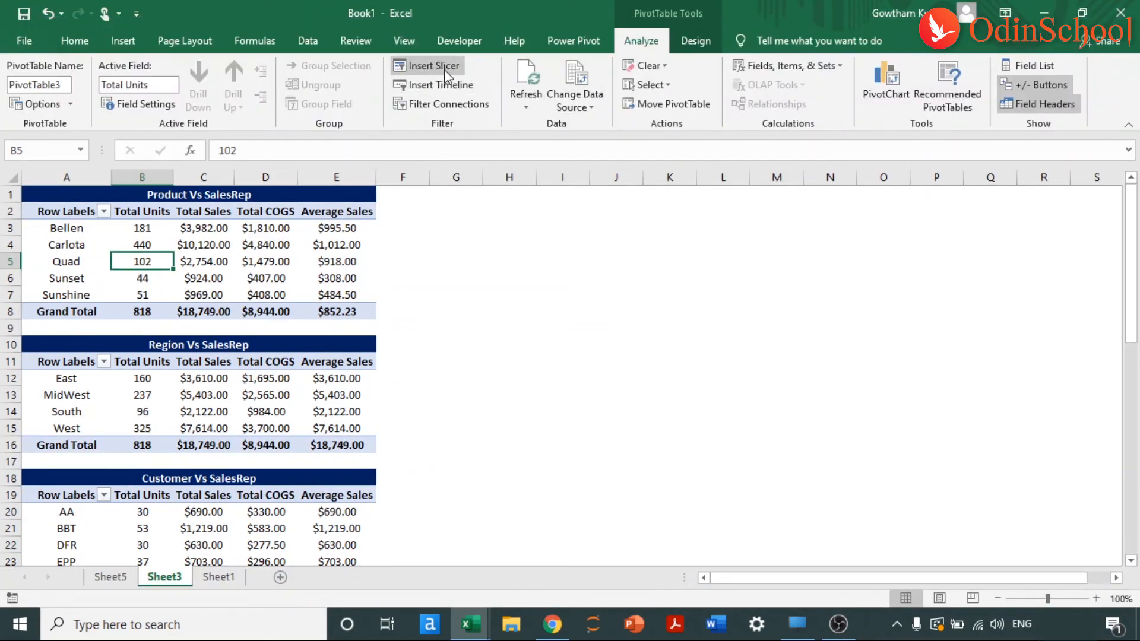
click(426, 66)
click(852, 290)
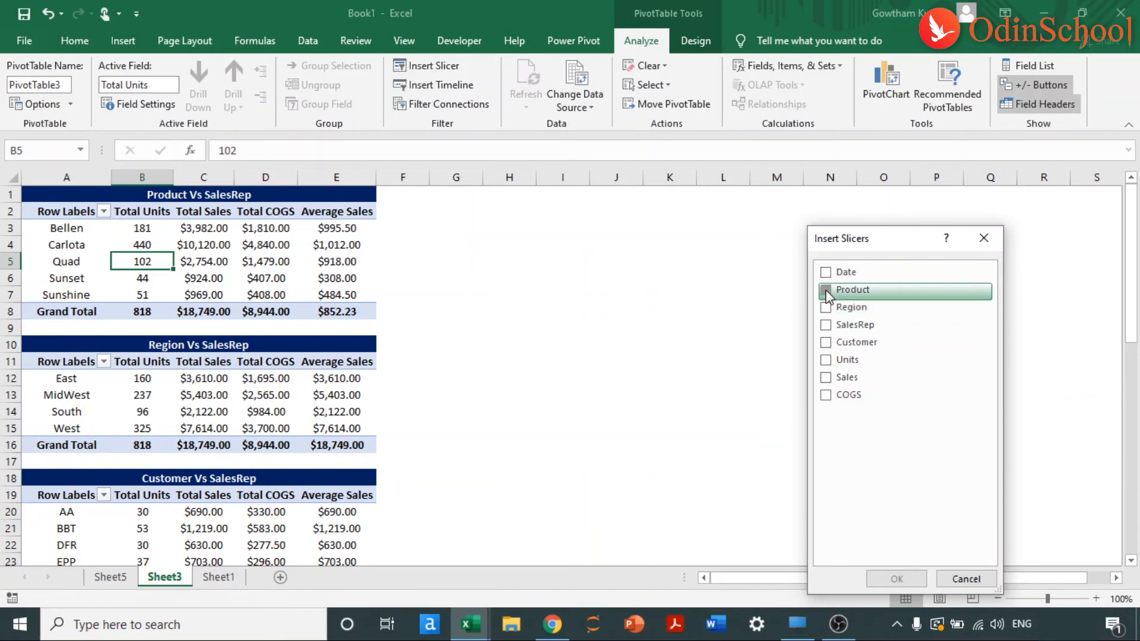
click(852, 307)
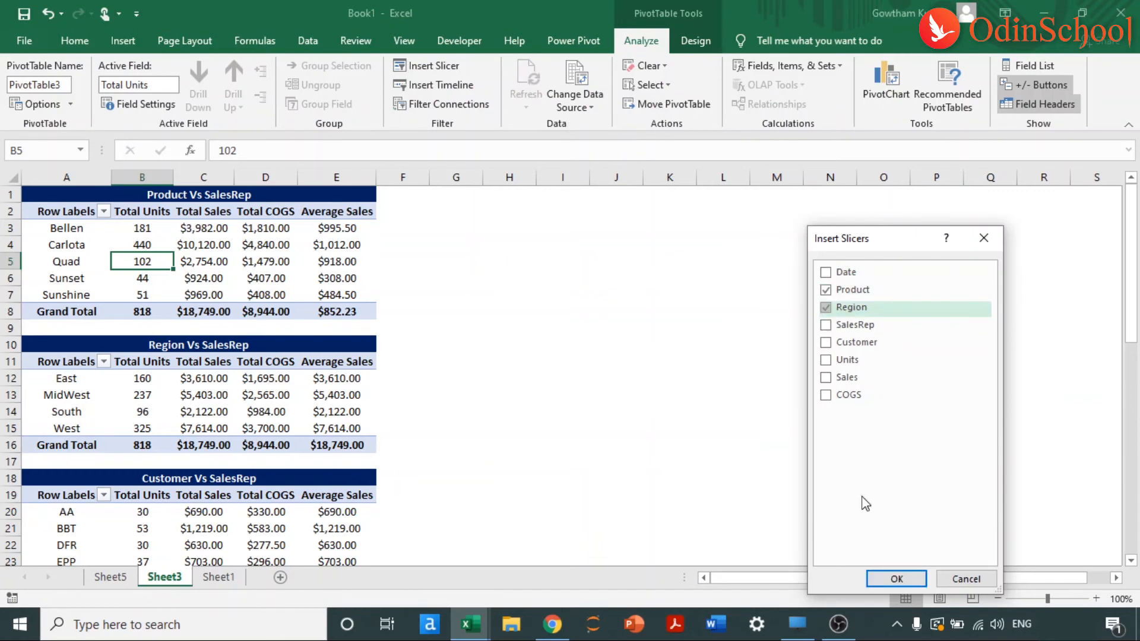
click(895, 580)
Place the Region slicer beside the Product slicer and apply the green slicer style to both.
drag(567, 300, 696, 256)
click(399, 83)
click(528, 256)
click(399, 83)
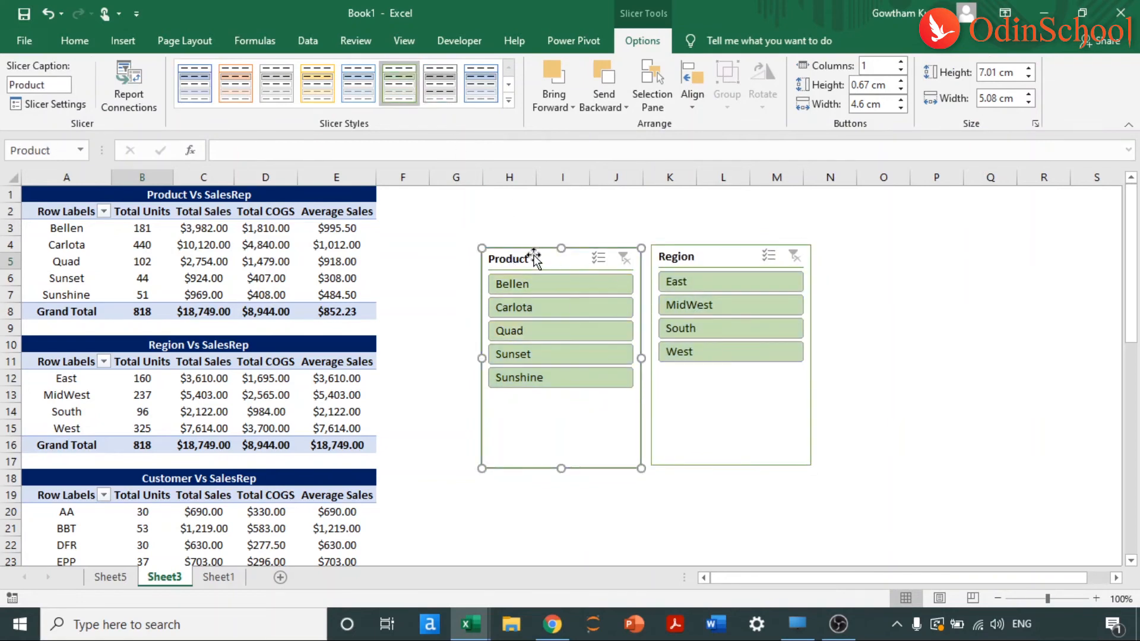
Connect the Product slicer to PivotTable5 and PivotTable6 as well, through its report connections.
click(129, 86)
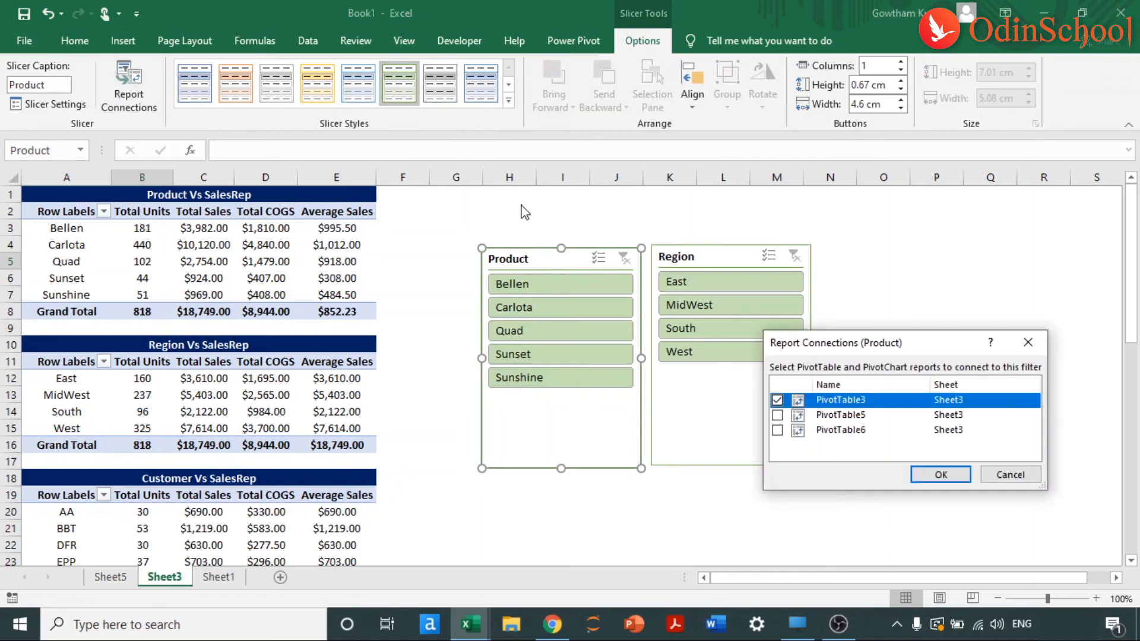
click(777, 415)
click(777, 430)
click(941, 475)
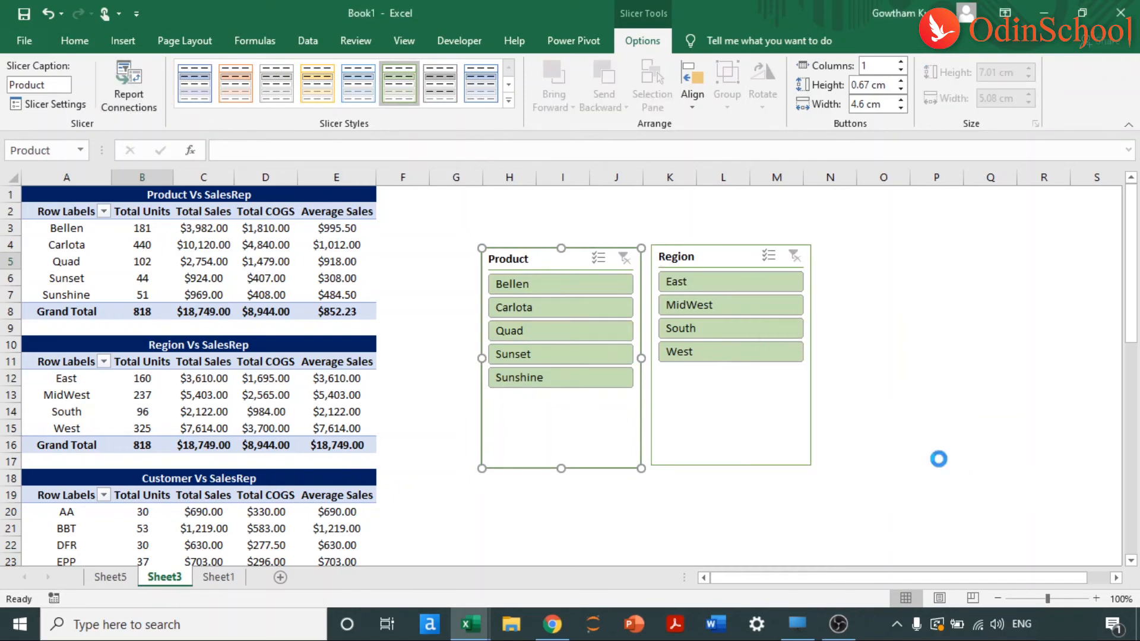
Connect the Region slicer to PivotTable5 and PivotTable6 as well, through its report connections.
click(720, 261)
click(131, 95)
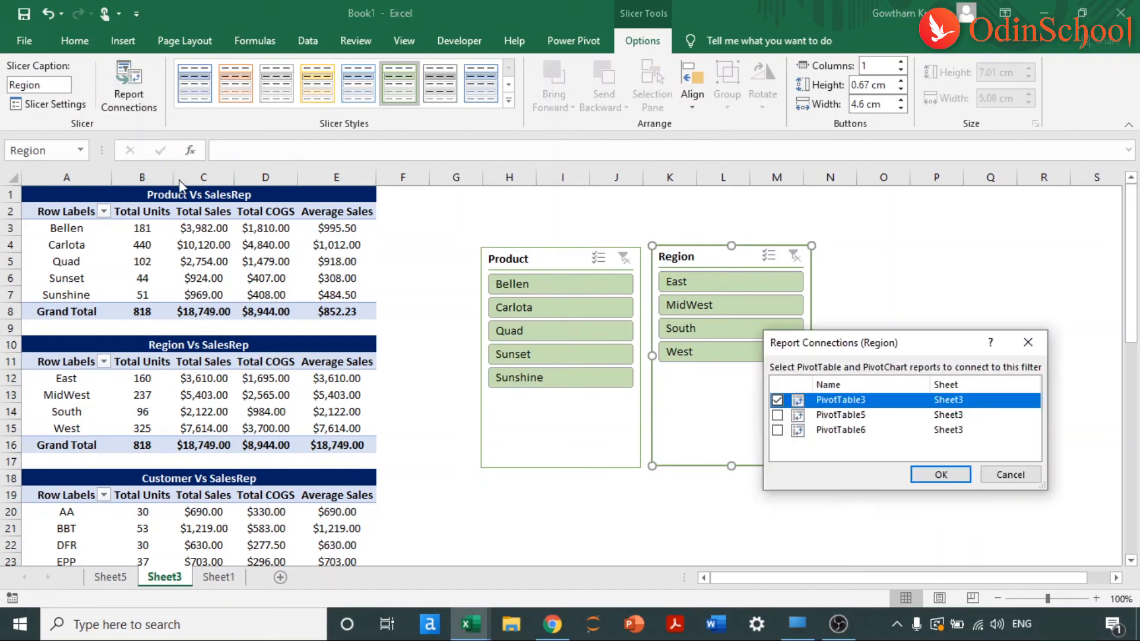
click(777, 415)
click(777, 430)
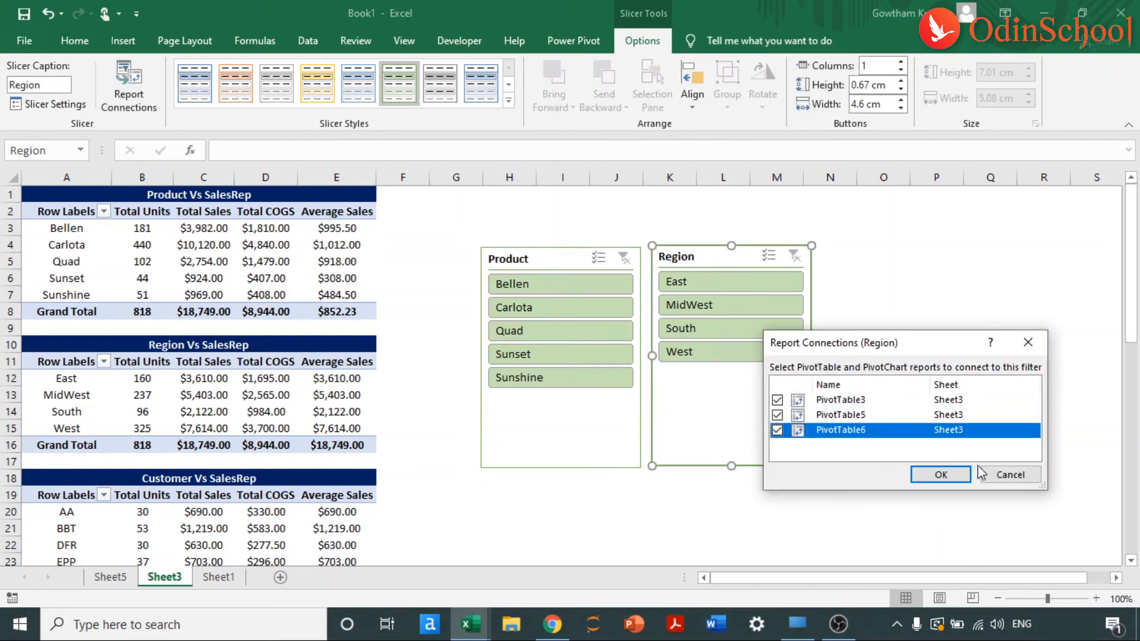
click(941, 475)
Move the Product and Region slicers together from Sheet3 to the Sheet5 dashboard by cutting and pasting, and hide the ribbon.
click(559, 259)
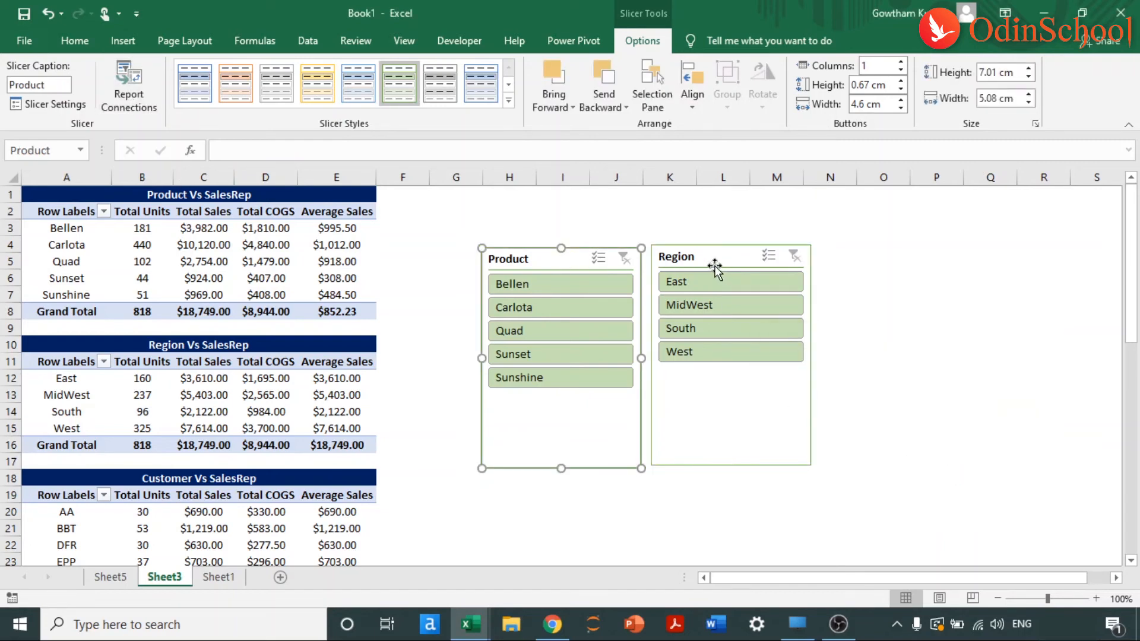
click(714, 265)
key(Delete)
key(ctrl+z)
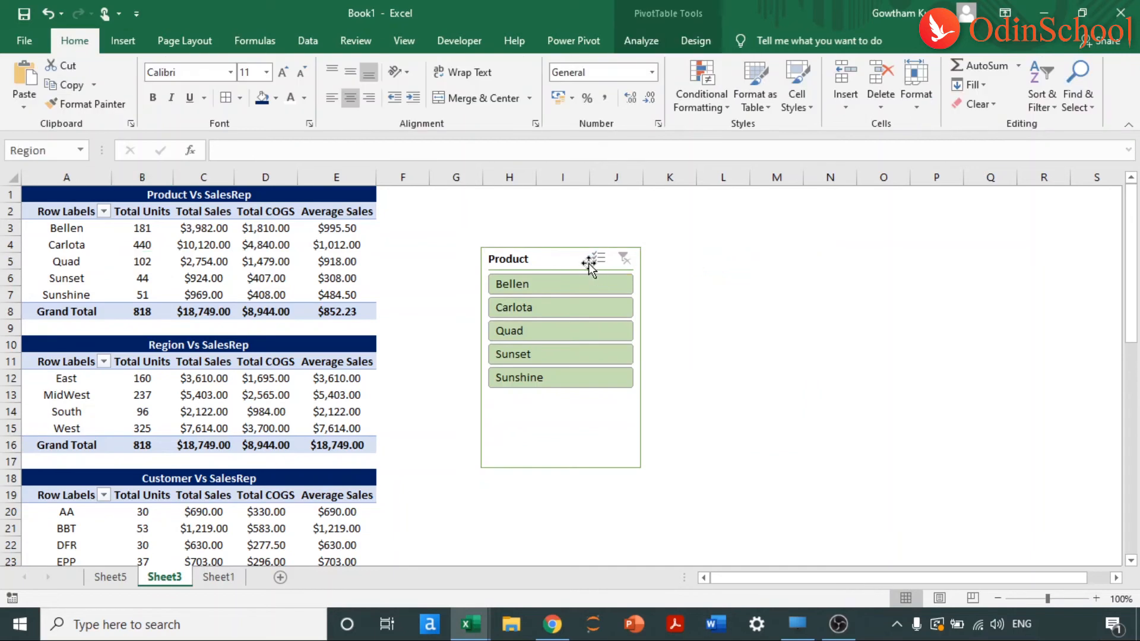
ctrl+click(550, 259)
key(ctrl+x)
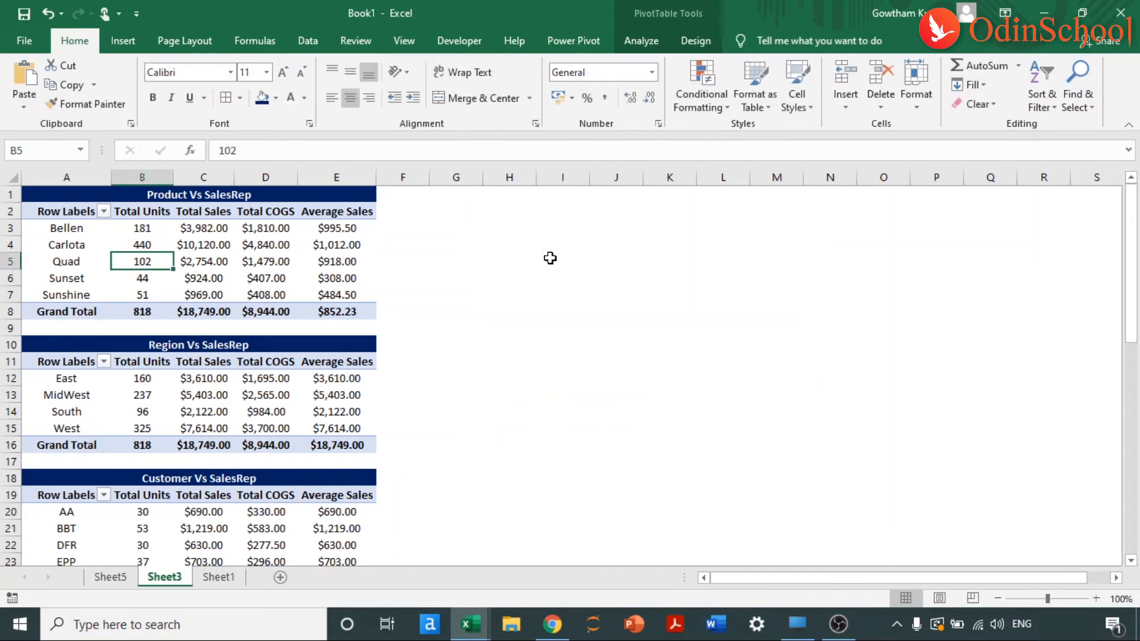
key(ctrl+Page_Up)
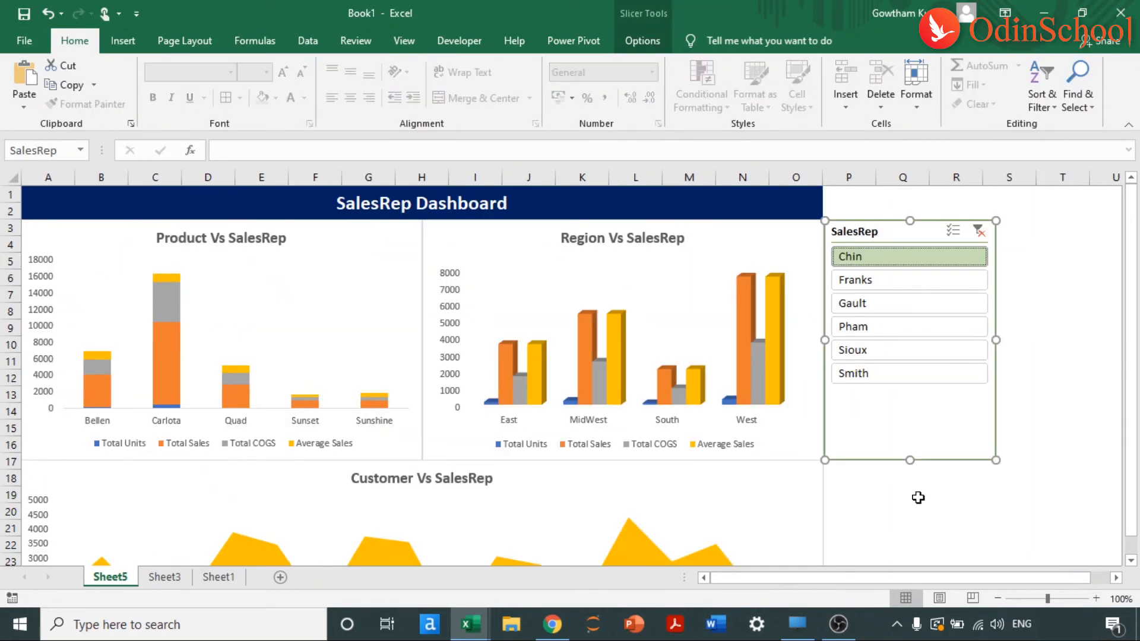
key(ctrl+shift+F1)
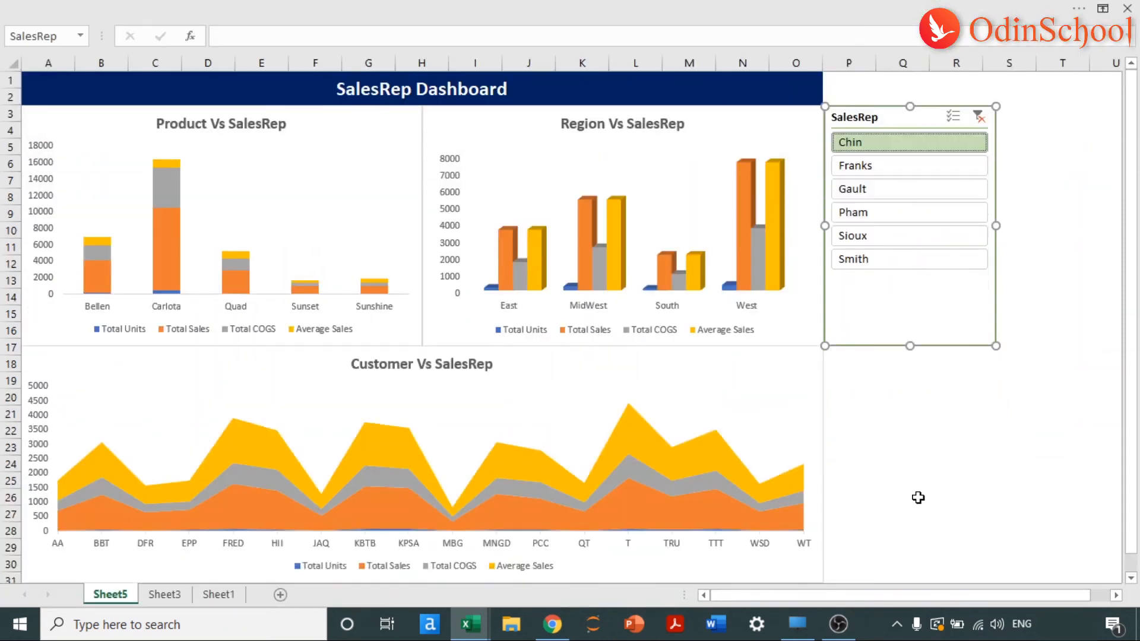
key(ctrl+v)
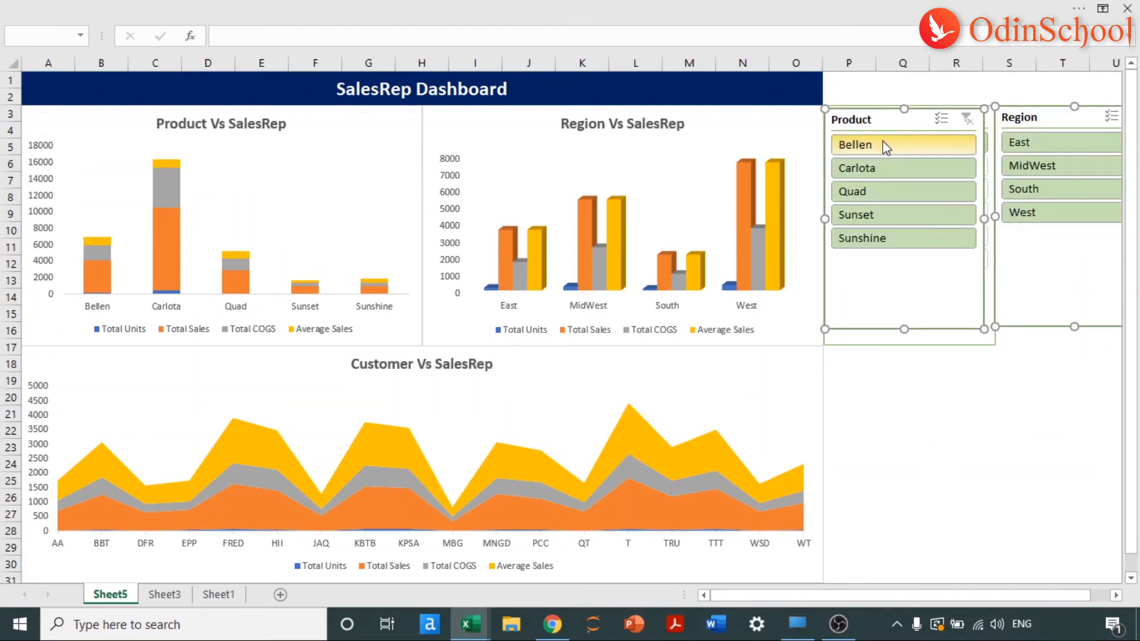
Shorten the SalesRep slicer to fit its six entries from row 3 to row 13, and place the Product slicer directly beneath it.
drag(875, 129, 903, 280)
click(903, 288)
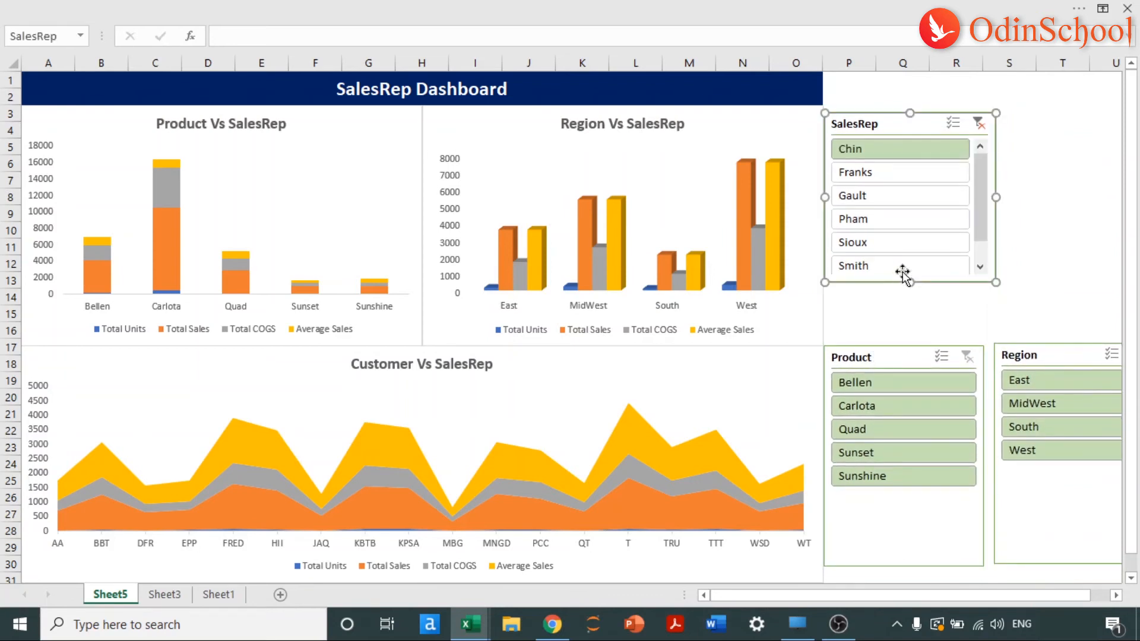
drag(884, 128, 883, 120)
drag(909, 274, 906, 273)
drag(905, 357, 902, 293)
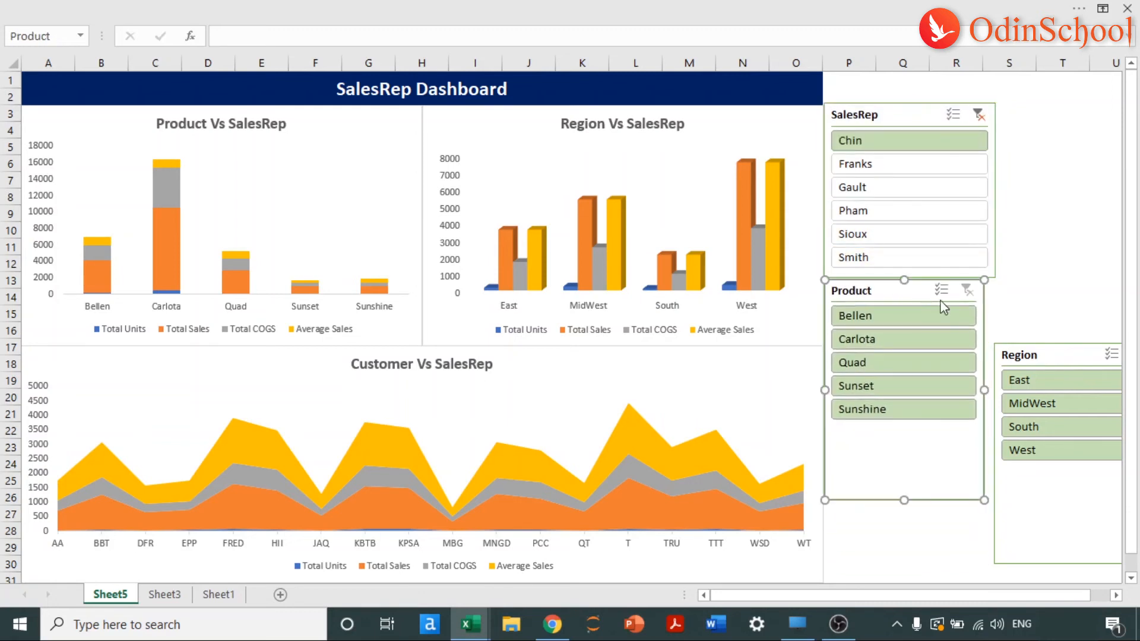
Narrow the SalesRep slicer to the Product slicer's width and move the Region slicer directly beside it, aligned at row 3.
drag(1028, 361, 1016, 169)
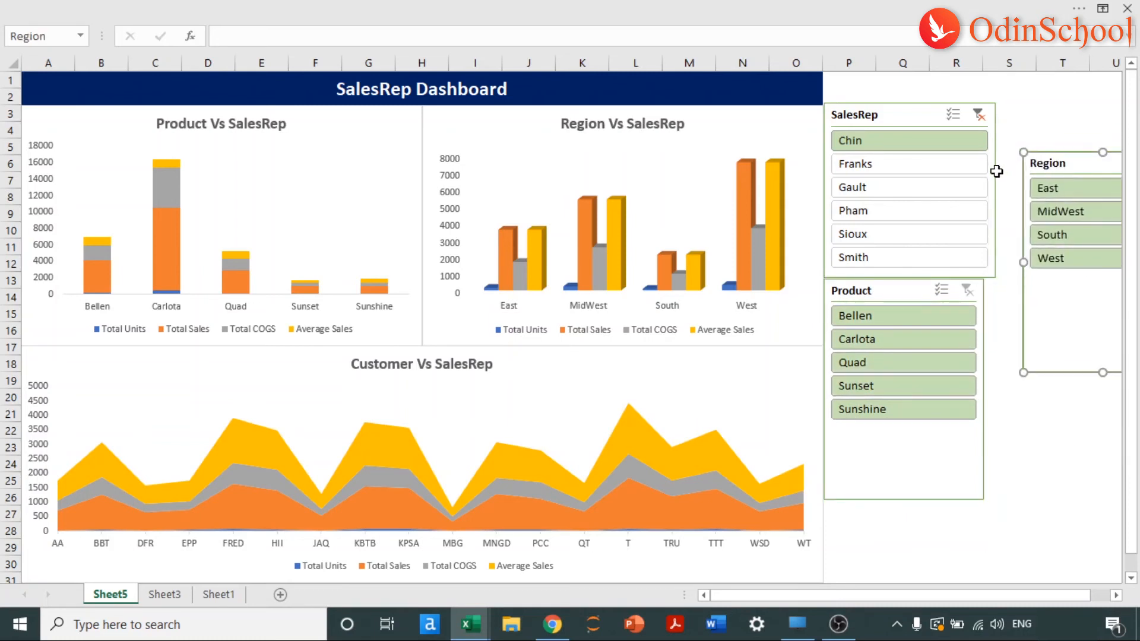
click(995, 174)
mouse_move(996, 187)
mouse_down()
mouse_move(961, 187)
mouse_move(984, 188)
mouse_up()
drag(1076, 169, 1036, 120)
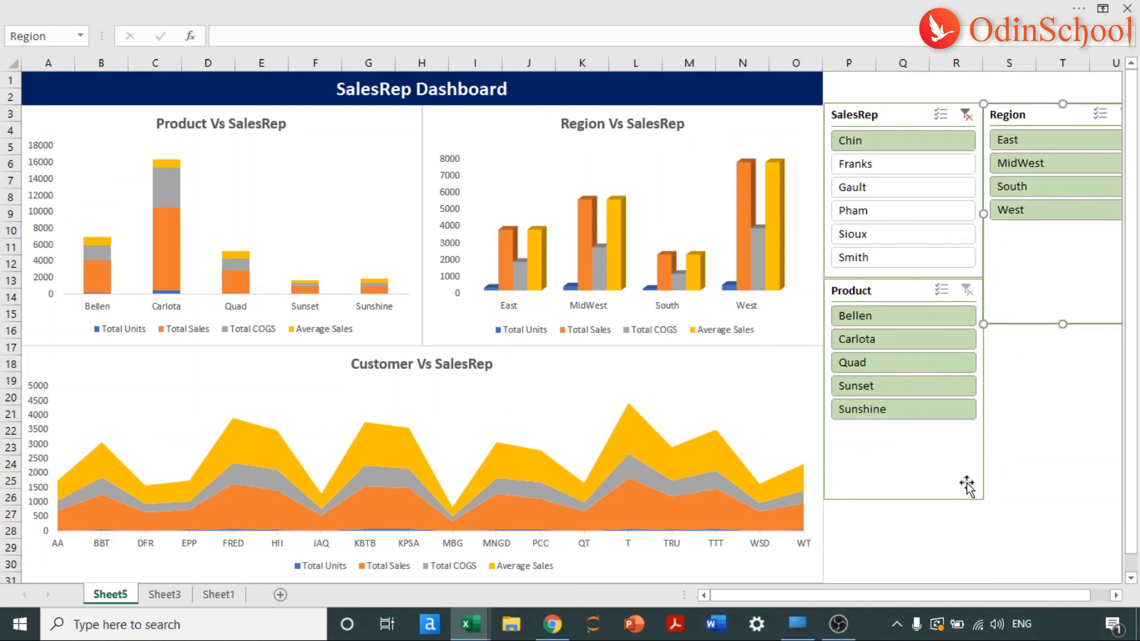
Shorten the Product slicer to fit its five items, and shrink the Region slicer to a narrow box matching the SalesRep slicer's height.
click(901, 487)
drag(903, 500, 903, 428)
scroll(897, 577, right, 1)
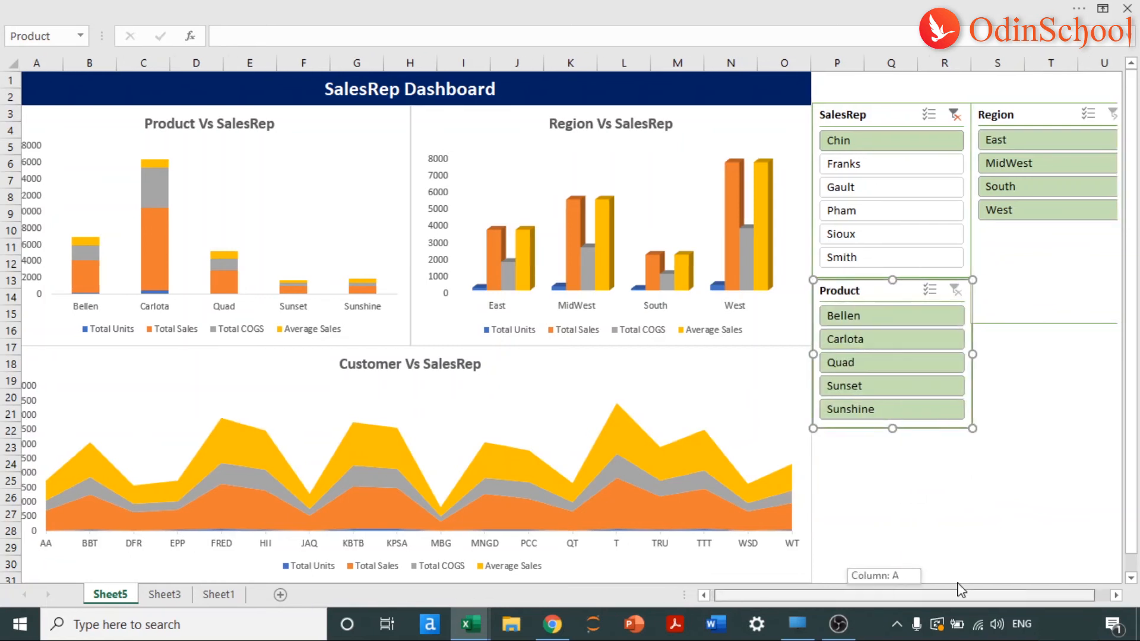
click(1023, 285)
drag(1086, 213, 1013, 213)
drag(975, 324, 965, 276)
drag(1015, 189, 1031, 190)
drag(732, 596, 725, 598)
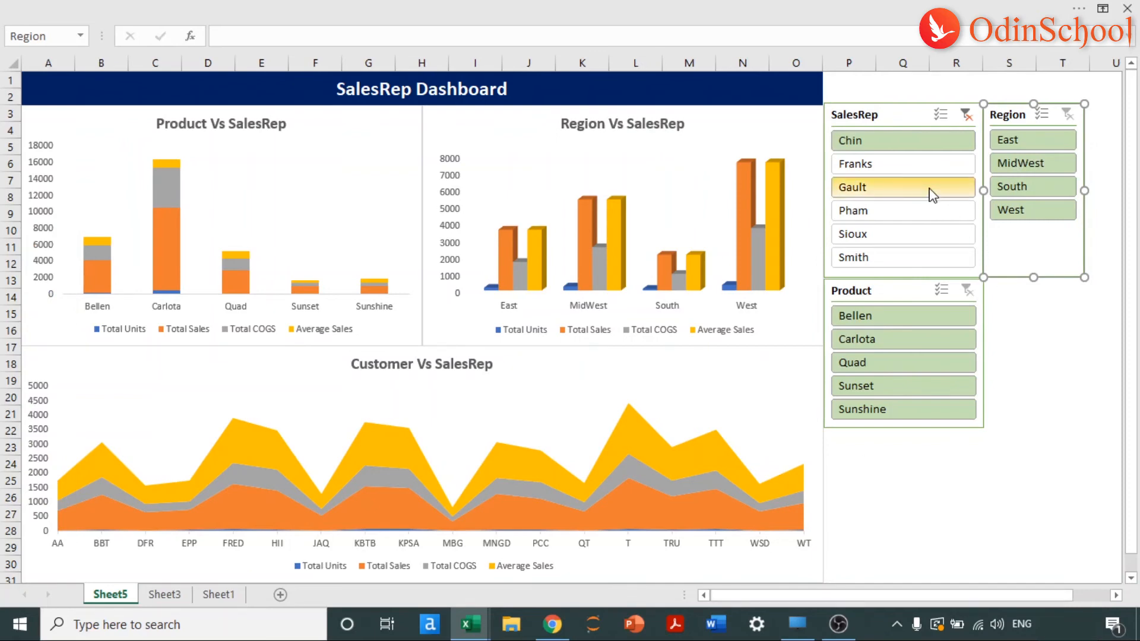
Clear the SalesRep filter, filter the dashboard by the first sales rep and the East region, and examine the region and customer charts.
click(965, 114)
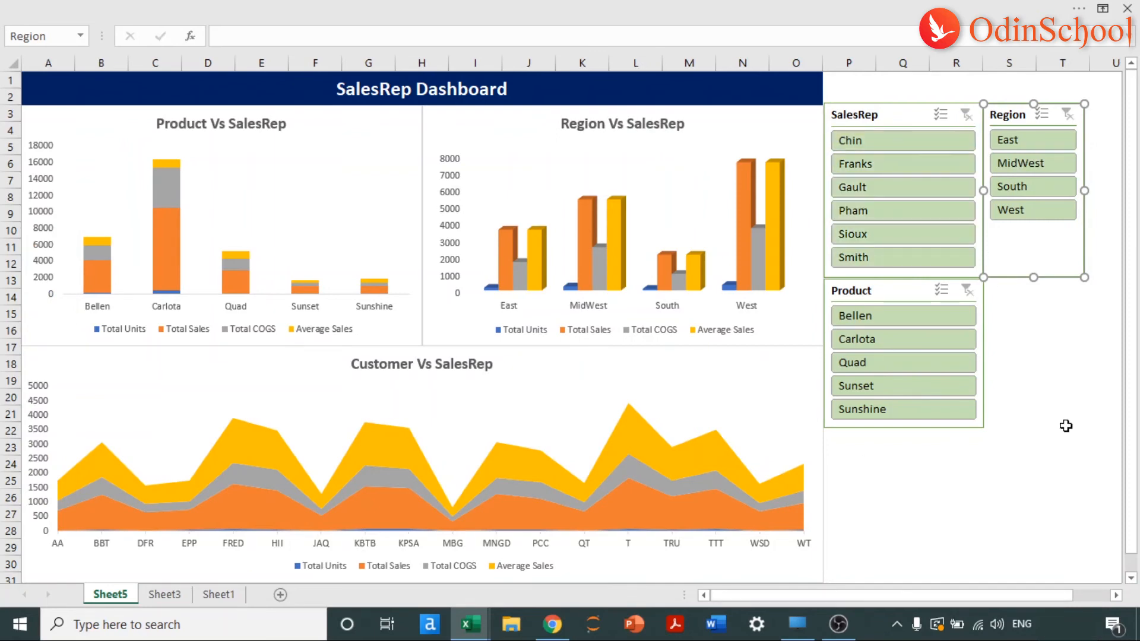
click(853, 141)
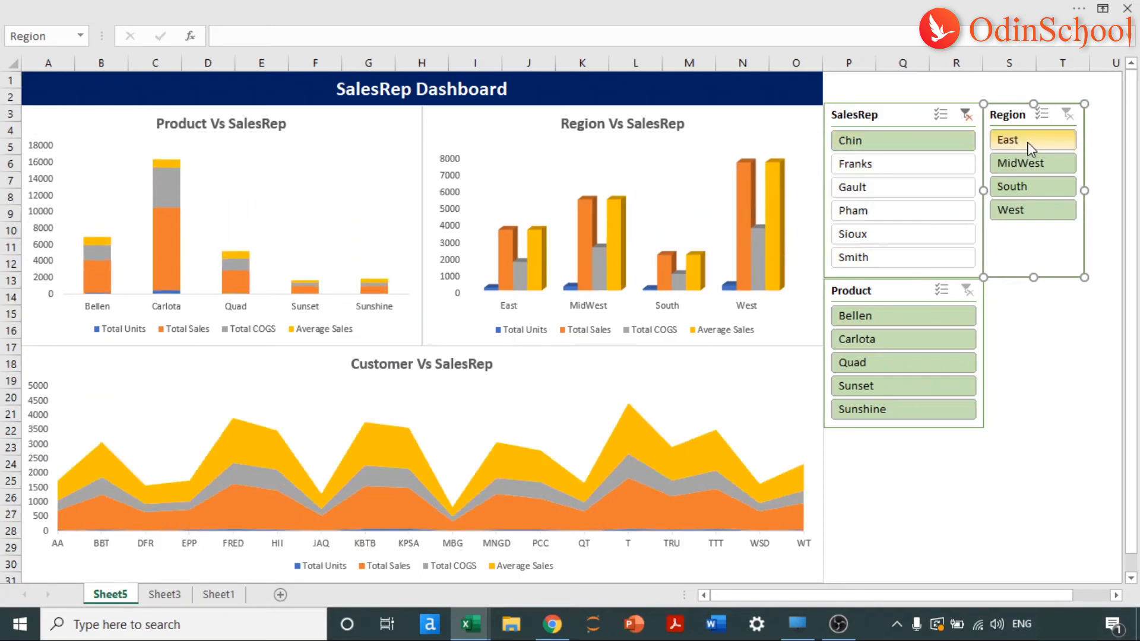
click(1030, 142)
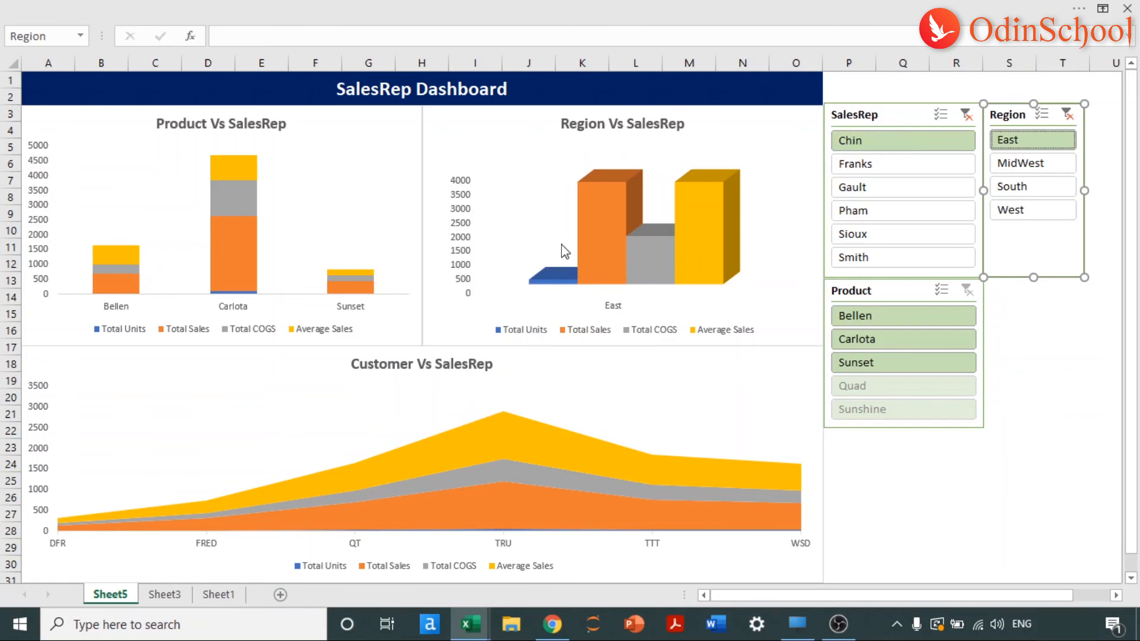
mouse_move(552, 282)
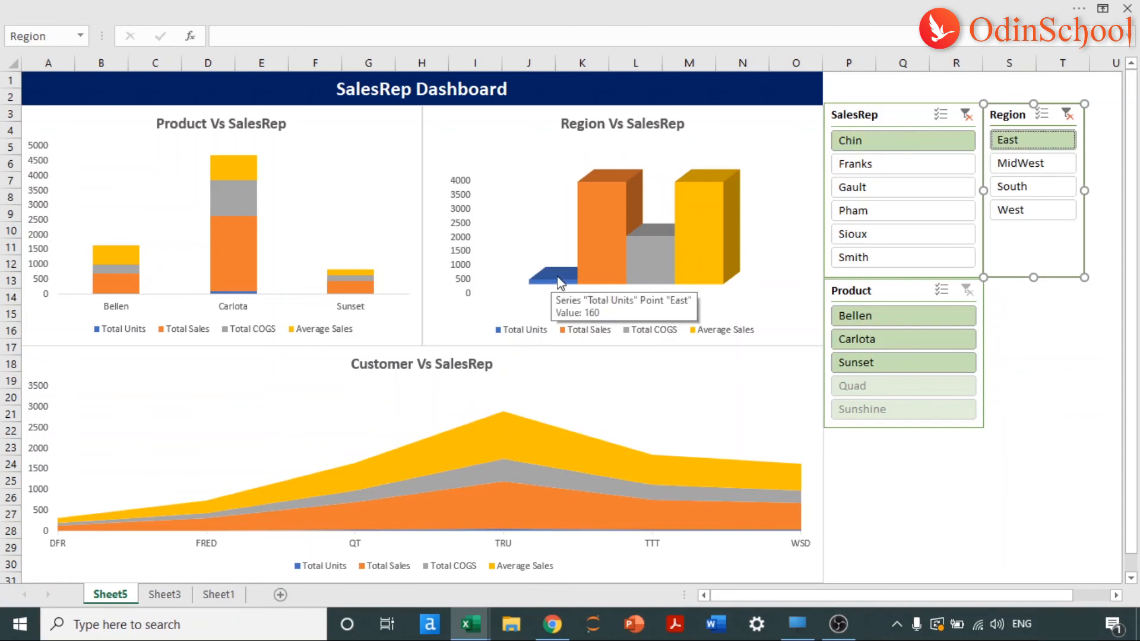
mouse_move(624, 185)
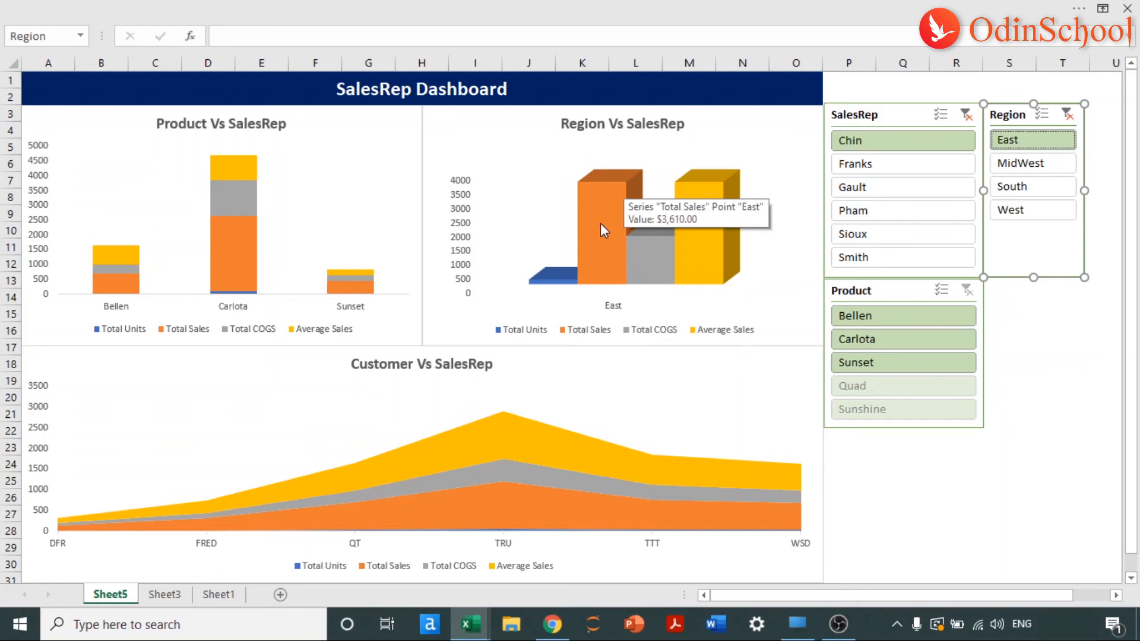
mouse_move(642, 257)
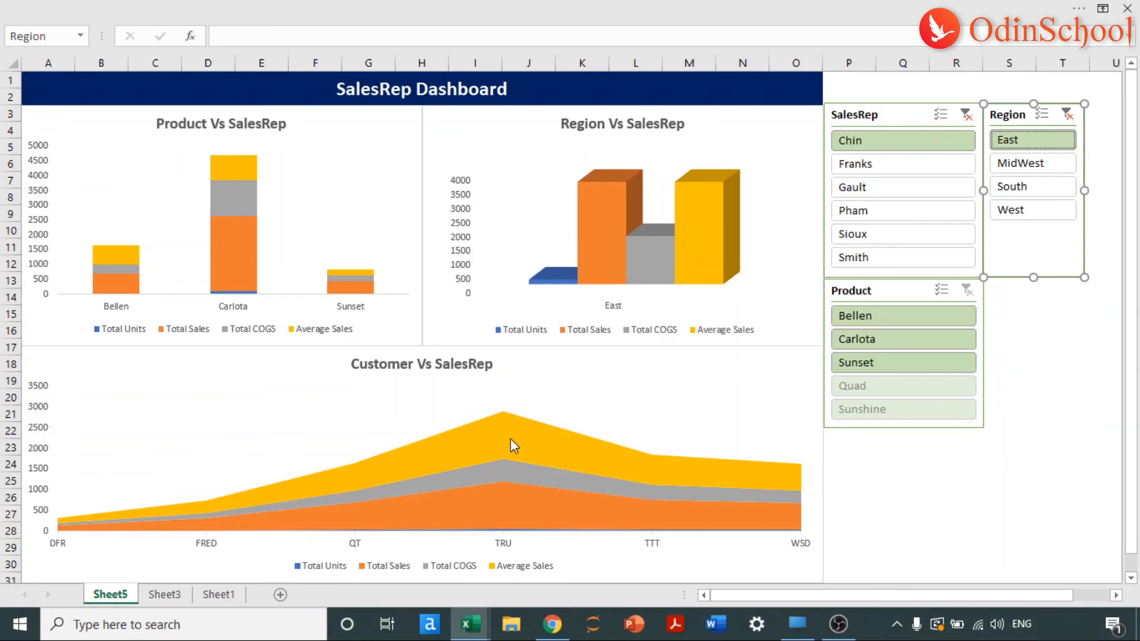
mouse_move(512, 444)
Filter the dashboard by product Bellen, by Bellen and Carlota together, by Bellen again, and finally by Carlota alone.
click(886, 317)
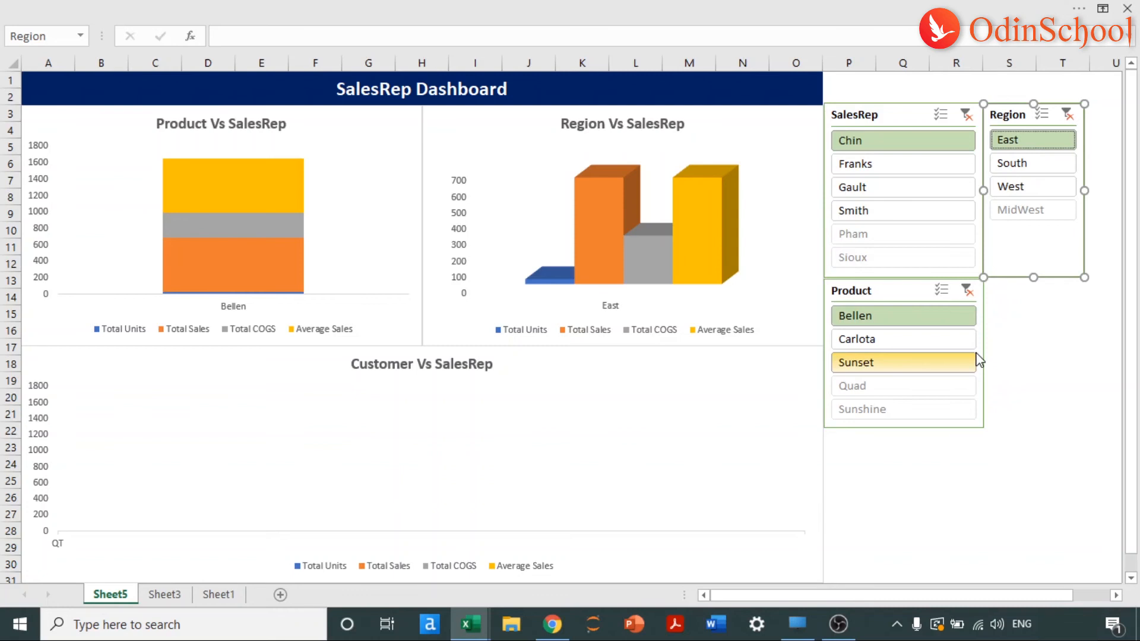
ctrl+click(936, 344)
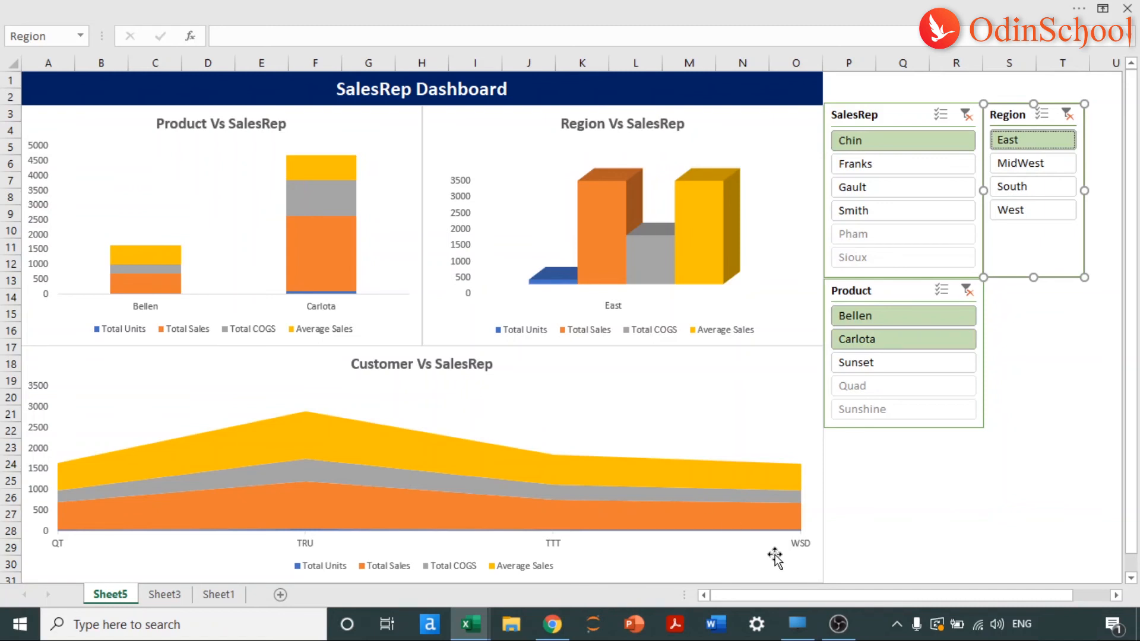
click(852, 323)
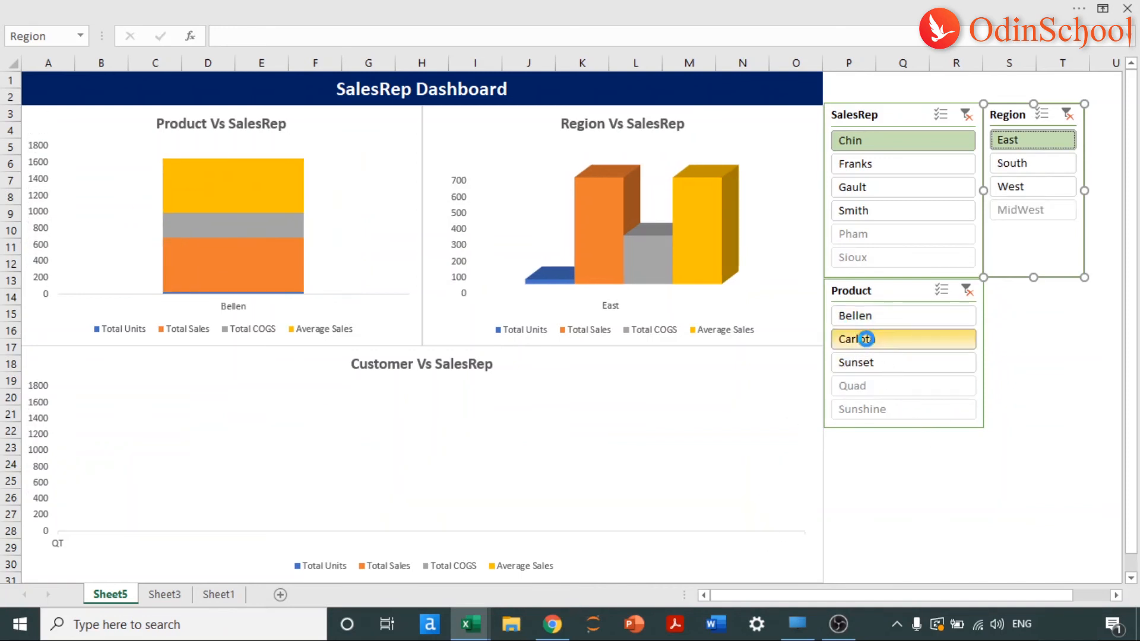
click(868, 342)
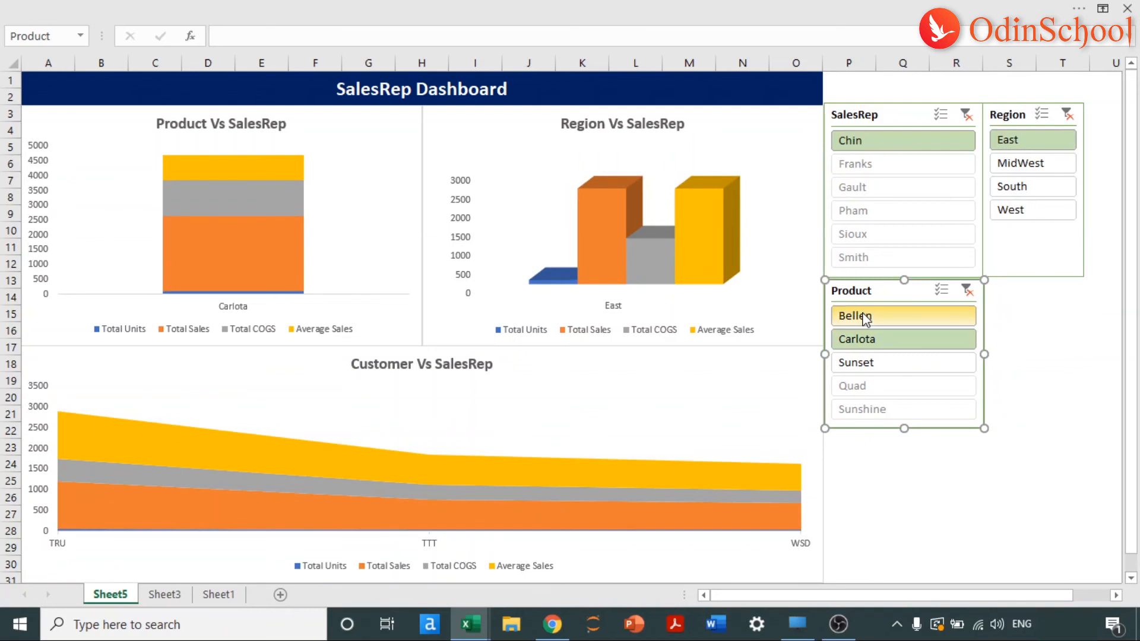
Filter the dashboard by product Sunset, by Carlota alone, and finally by Bellen, Carlota and Sunset together.
click(871, 364)
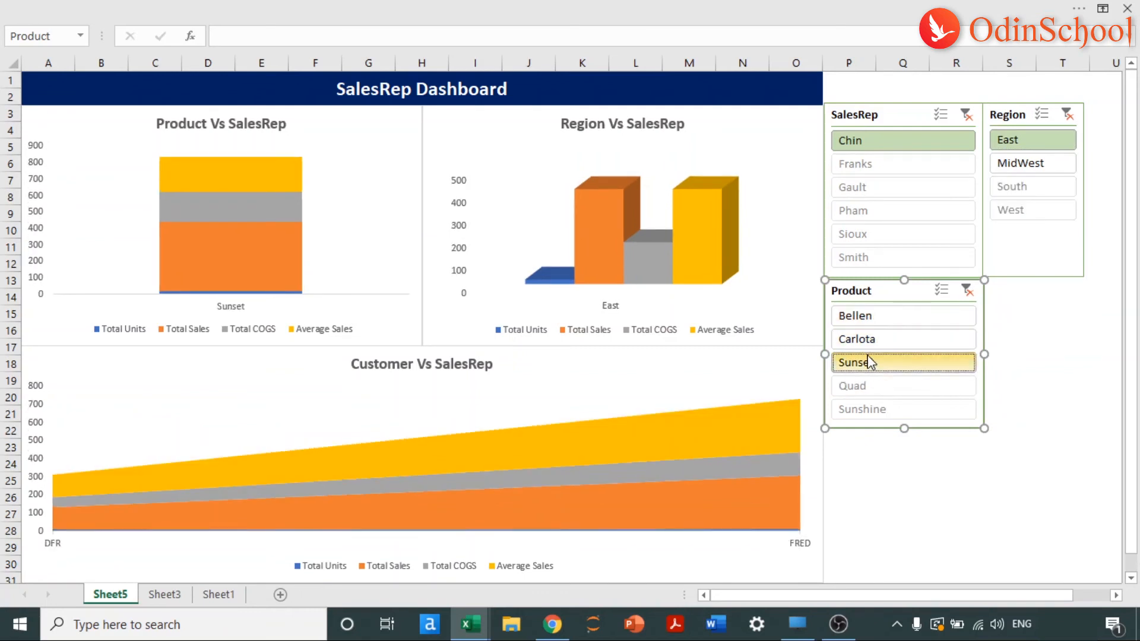
click(877, 340)
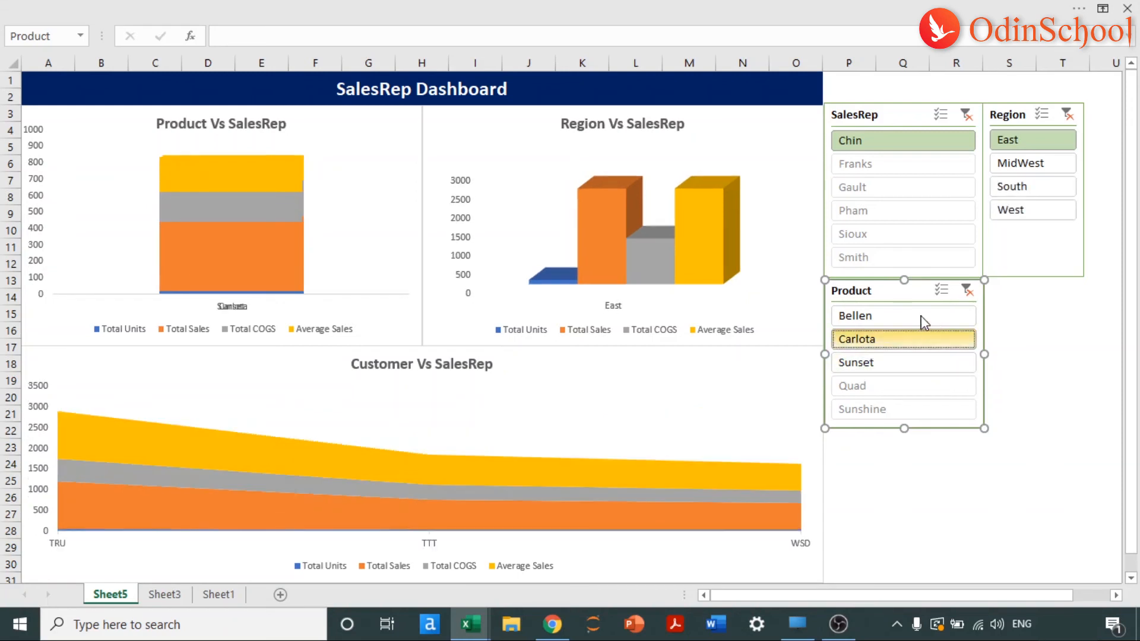
ctrl+click(901, 324)
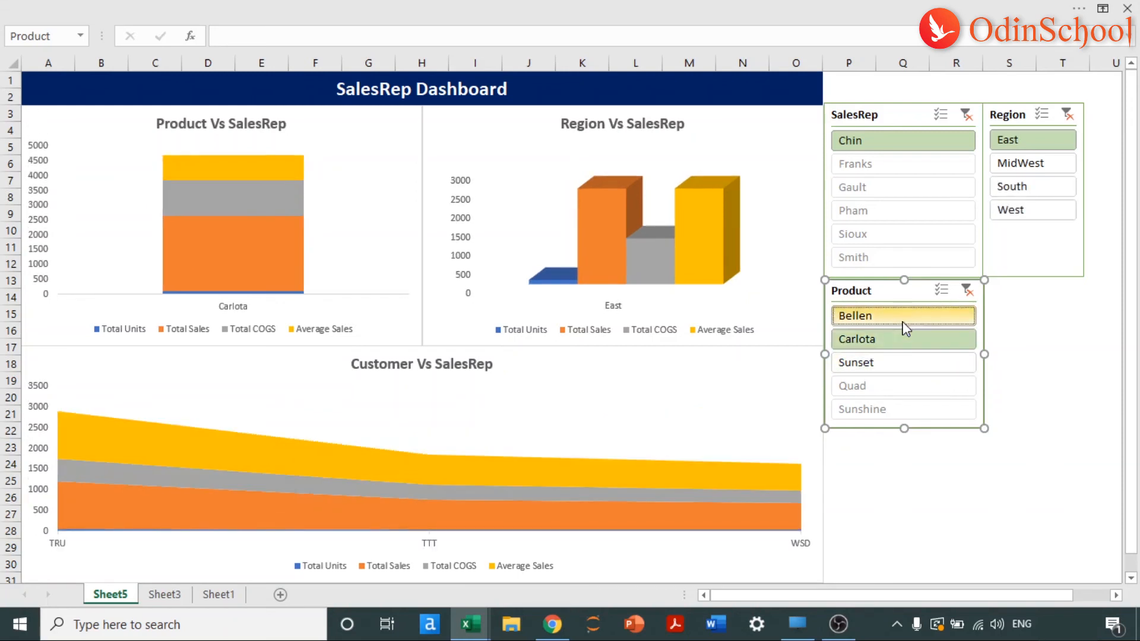
ctrl+click(888, 362)
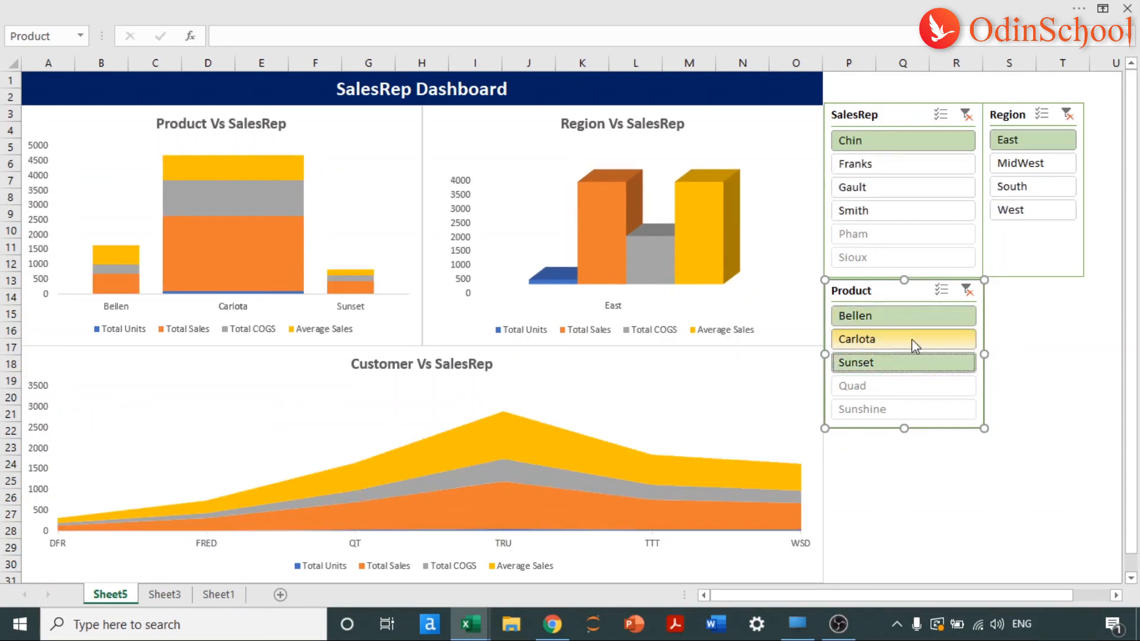
Extend the dashboard filters with the South and MidWest regions and the second, third and fourth sales reps.
ctrl+click(1018, 190)
ctrl+click(1019, 164)
click(872, 173)
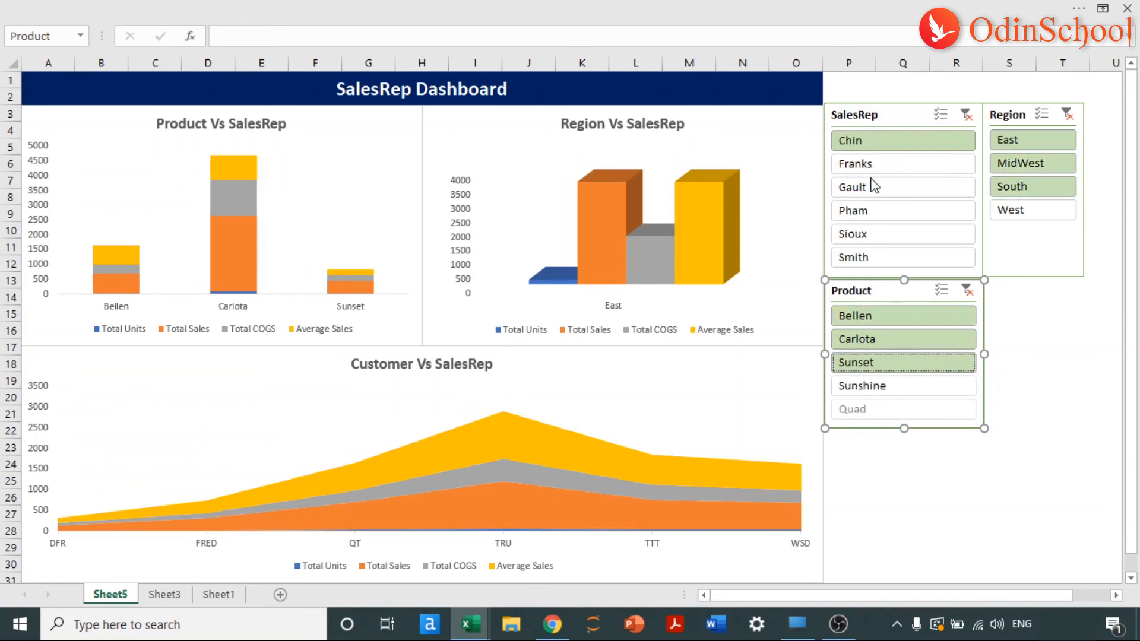
click(873, 186)
click(867, 212)
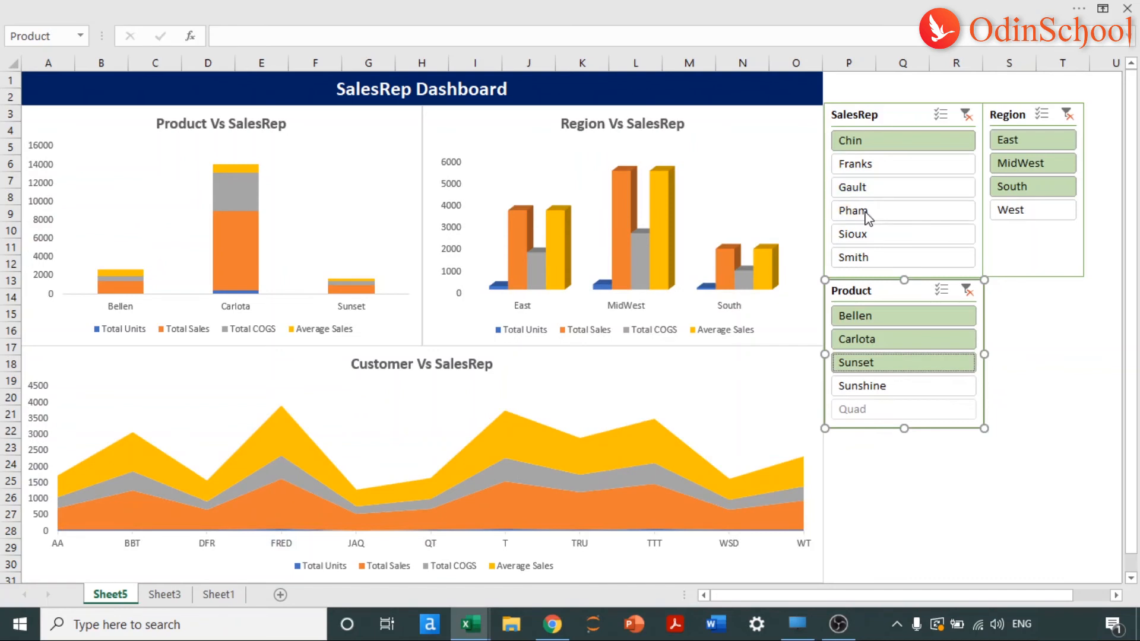
click(903, 163)
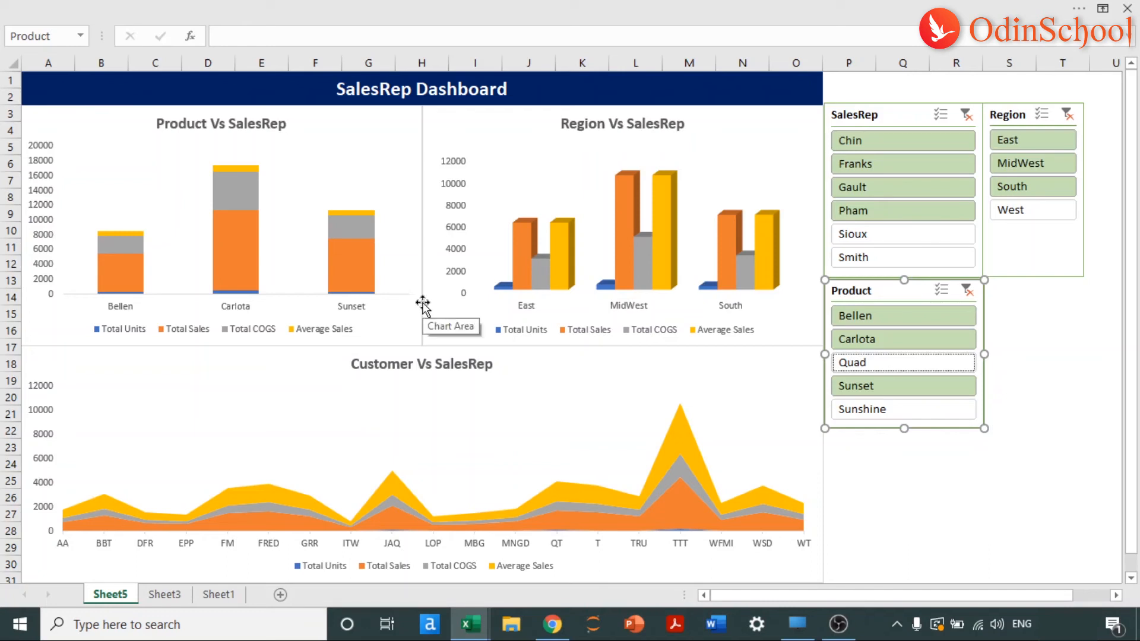
key(Down)
key(Down)
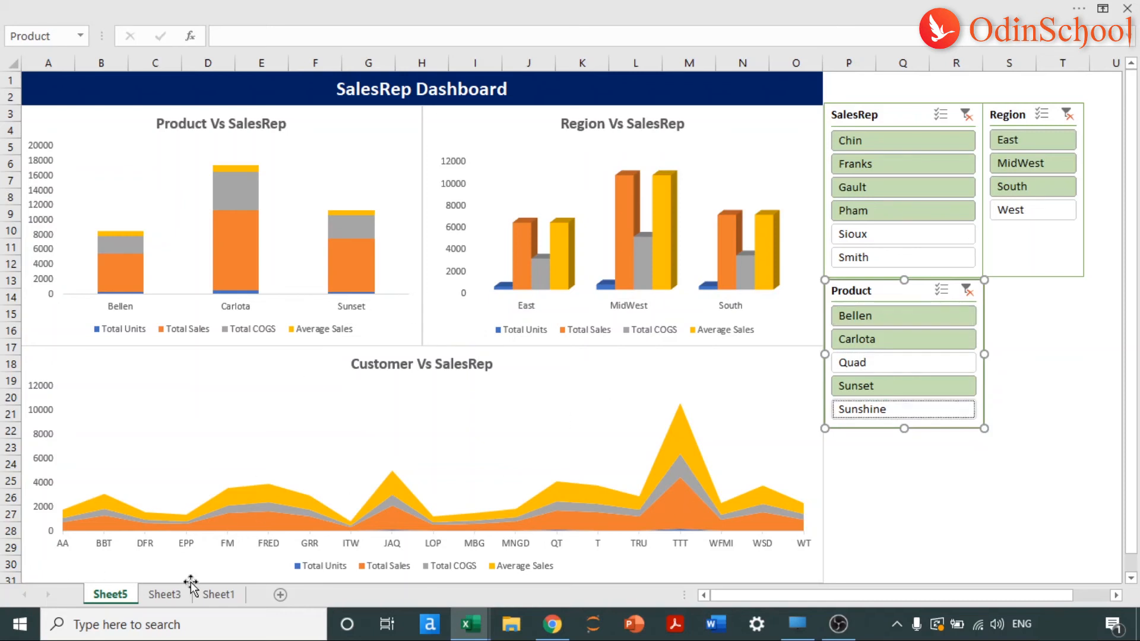
Compare the filtered product, region and customer pivot tables on Sheet3 with the dashboard charts on Sheet5.
click(164, 594)
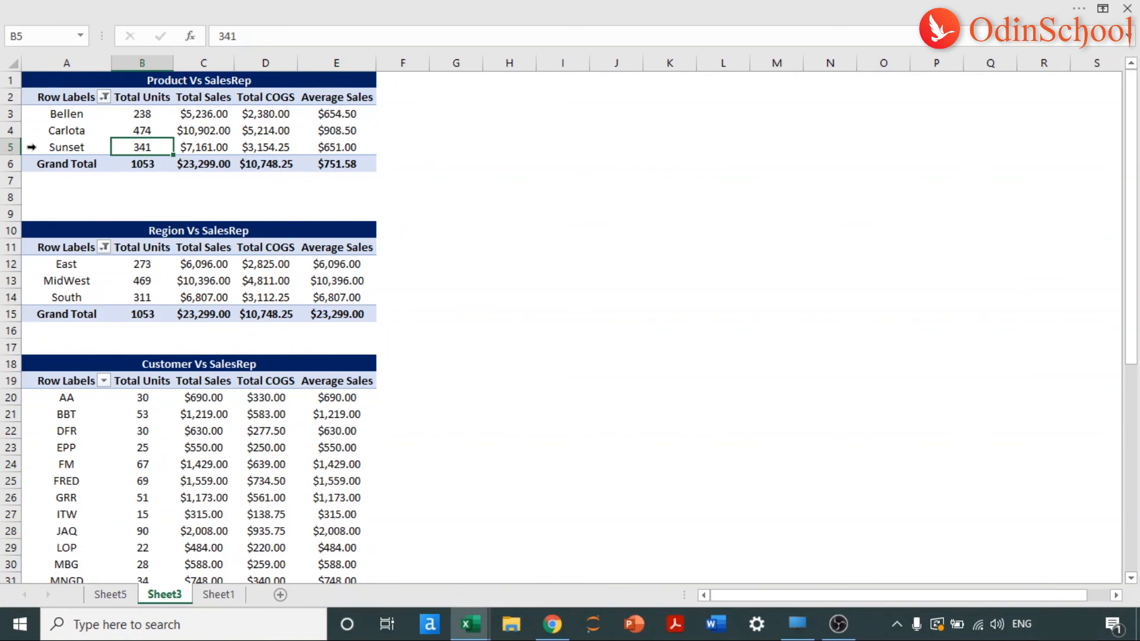
scroll(105, 389, down, 4)
scroll(104, 368, up, 4)
click(111, 594)
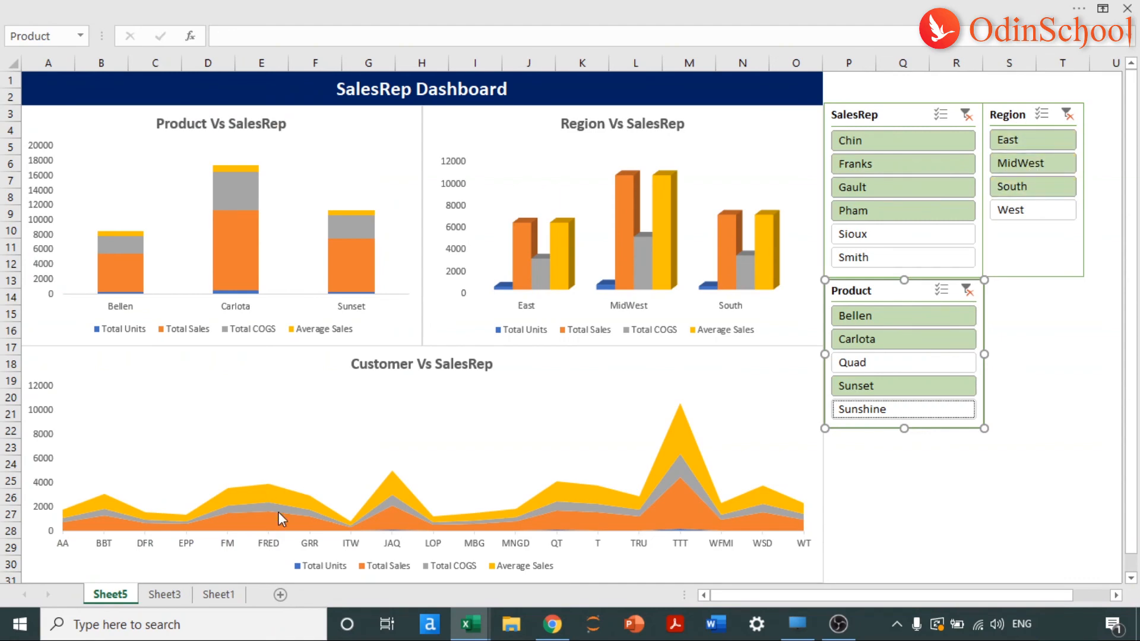
click(169, 595)
drag(65, 263, 62, 298)
click(111, 594)
Clear the filters of the SalesRep, Region and Product slicers and deselect the slicers.
click(960, 108)
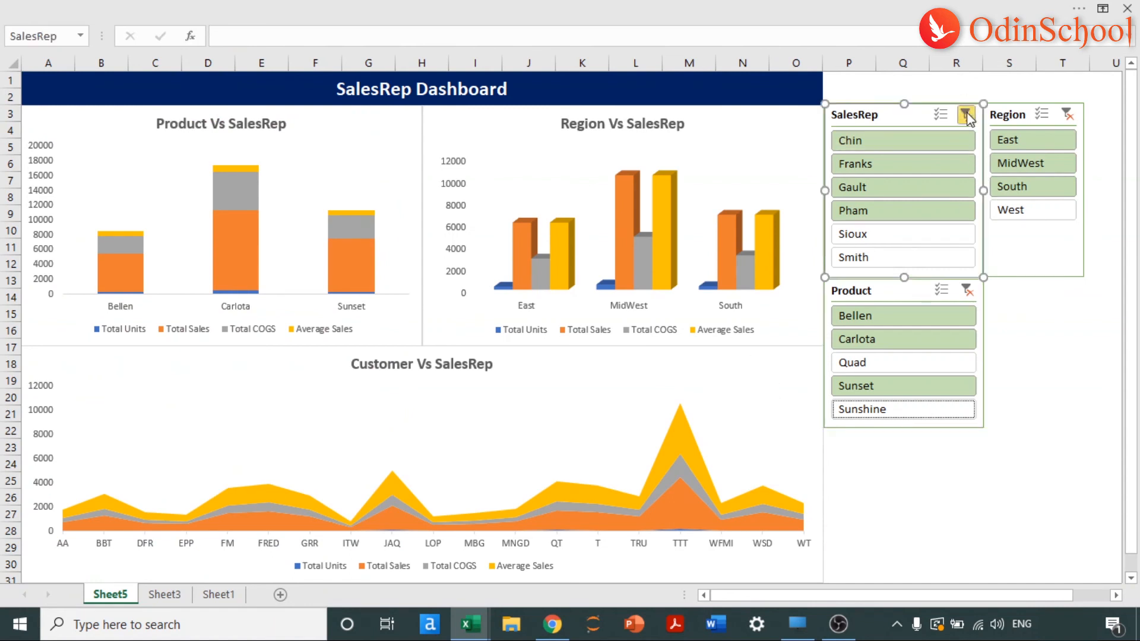
click(966, 114)
click(1069, 116)
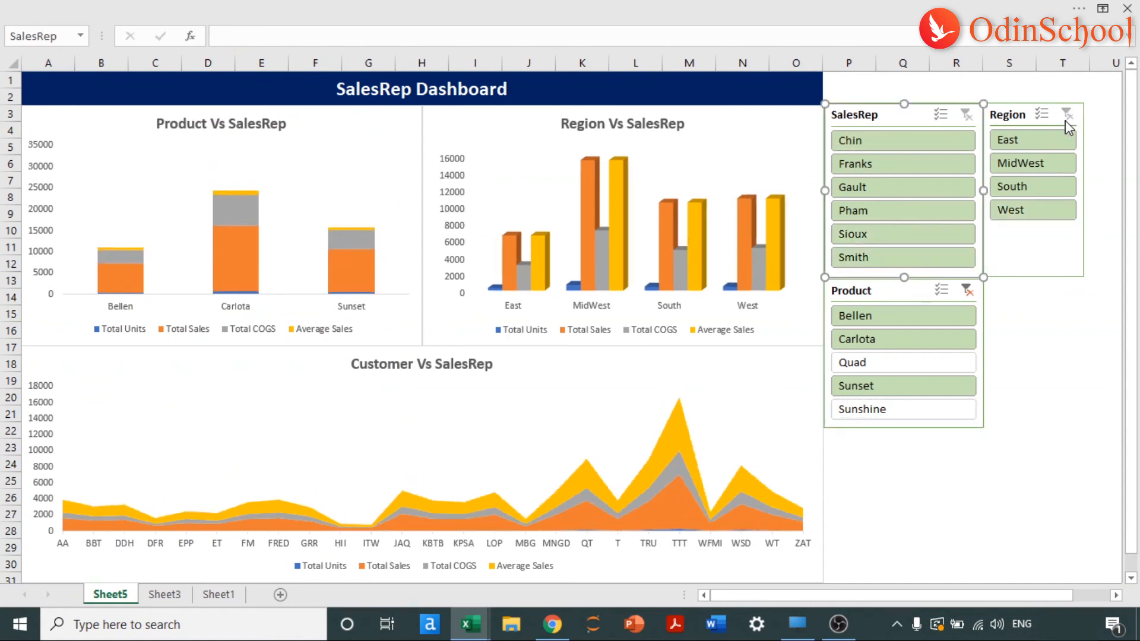
click(966, 291)
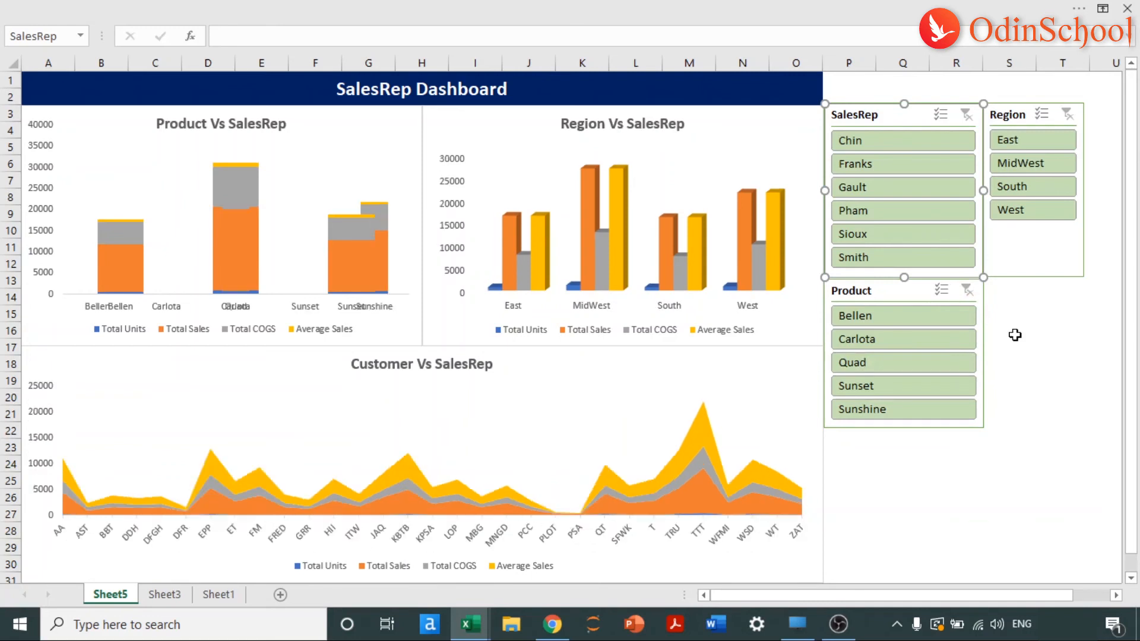
click(1015, 335)
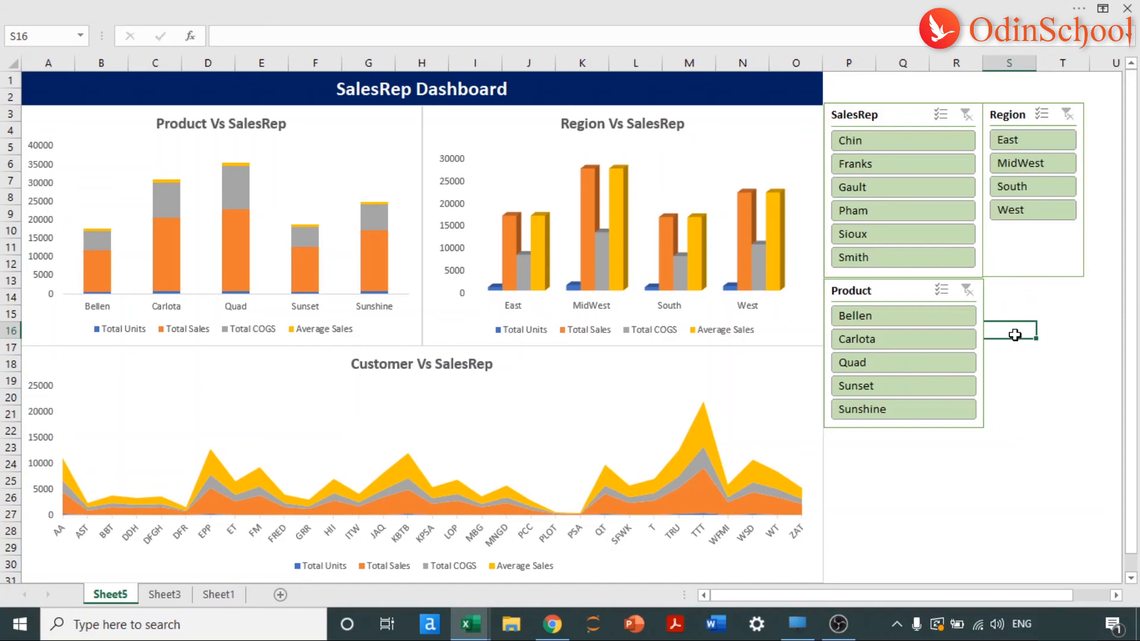
Review the pivot tables on Sheet3 and the source data on Sheet1, highlighting the whole Sales column.
key(ctrl+Page_Down)
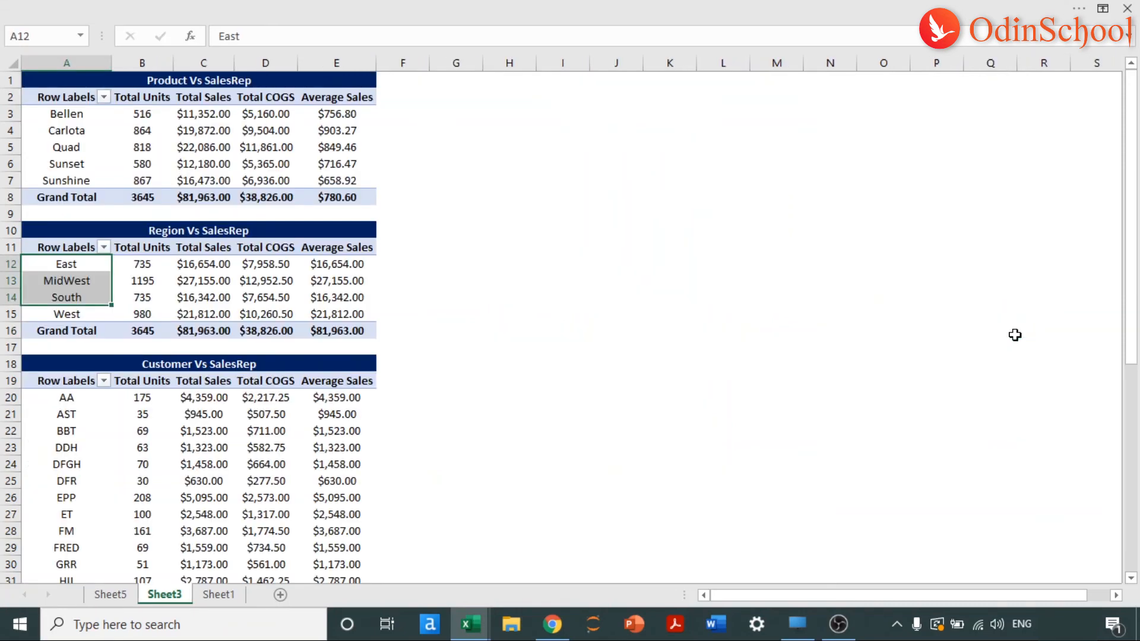
key(ctrl+Page_Down)
key(Down)
key(Right)
key(Right)
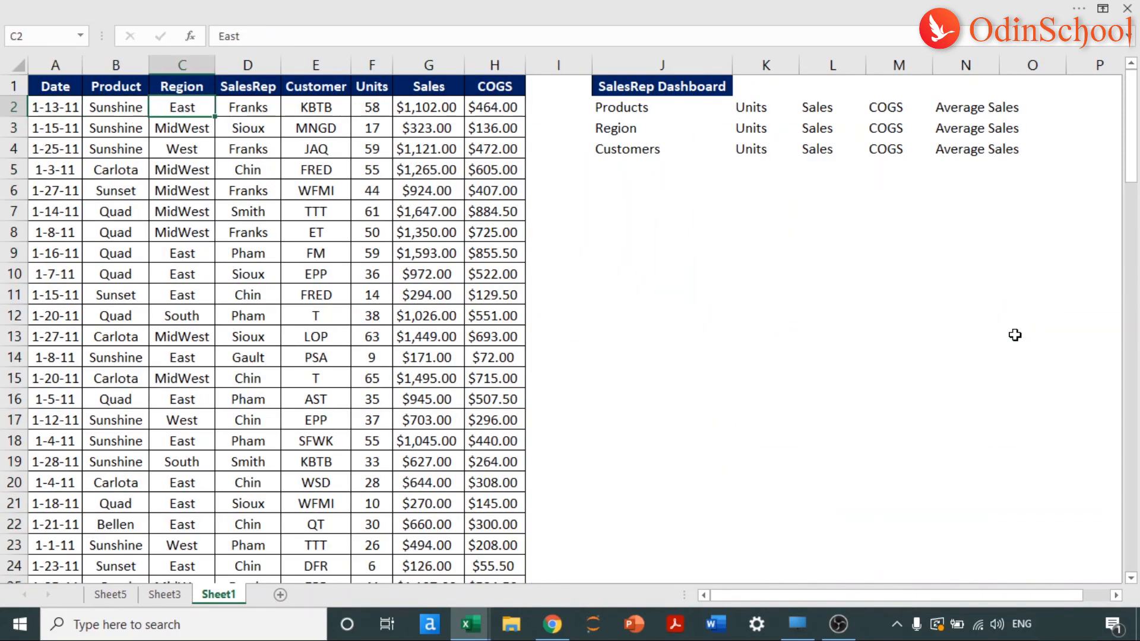
key(Right)
key(Right)
key(Right)
key(Up)
key(Right)
key(ctrl+shift+Down)
key(ctrl+BackSpace)
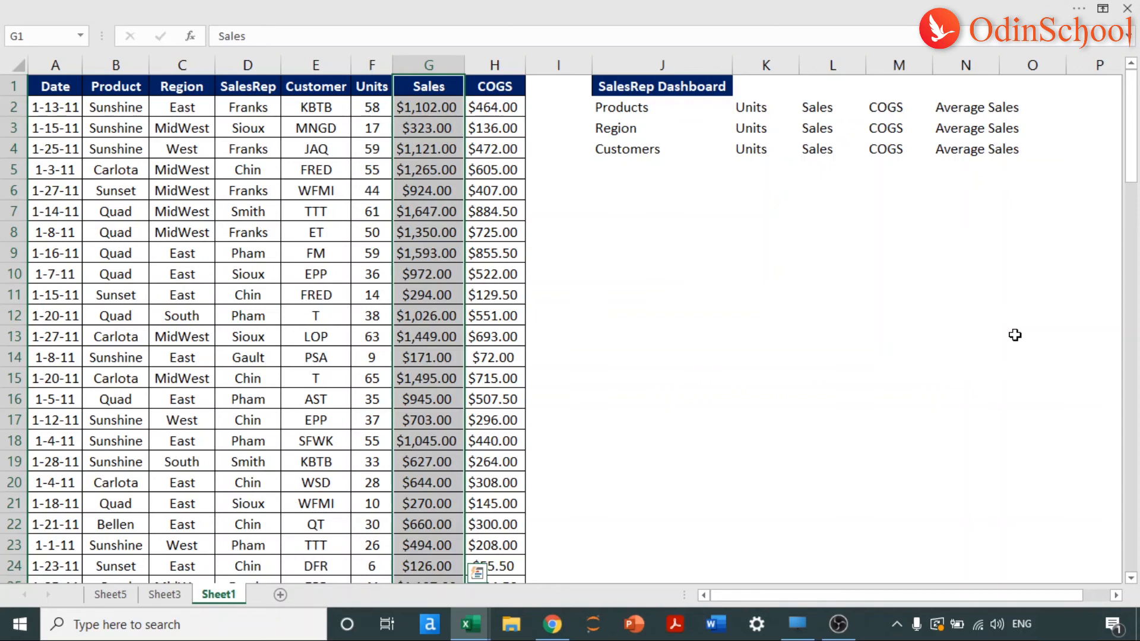
Select the whole data table on Sheet1, restore the full ribbon and preview the recommended charts without inserting one.
key(Left)
key(Left)
key(Left)
key(Left)
key(Left)
key(Left)
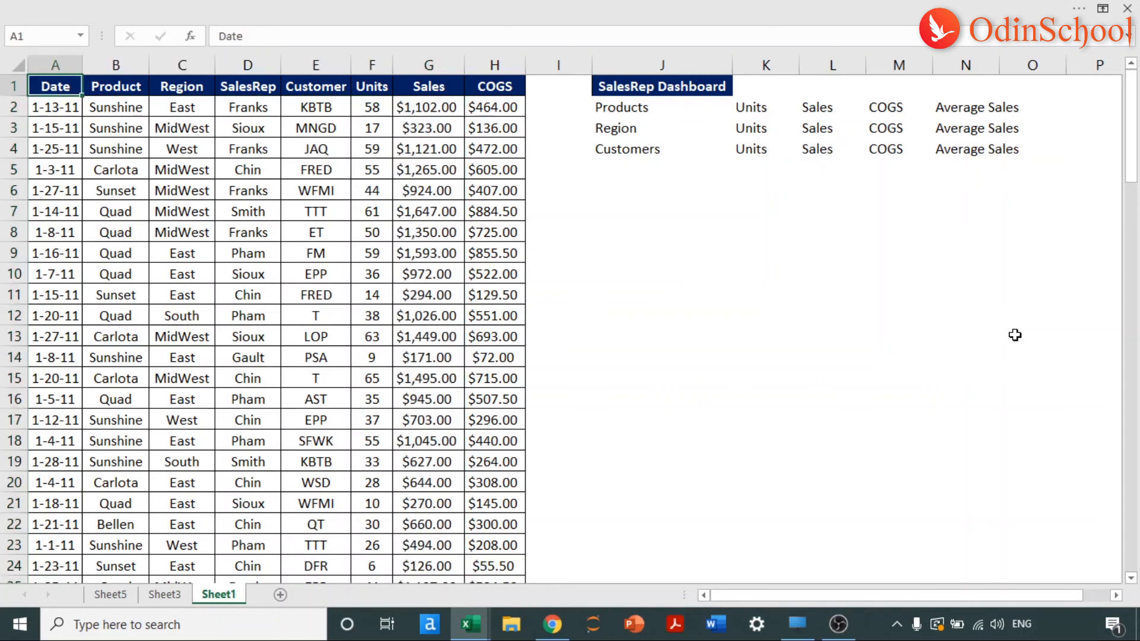
key(ctrl+shift+Right)
key(ctrl+shift+Down)
key(ctrl+BackSpace)
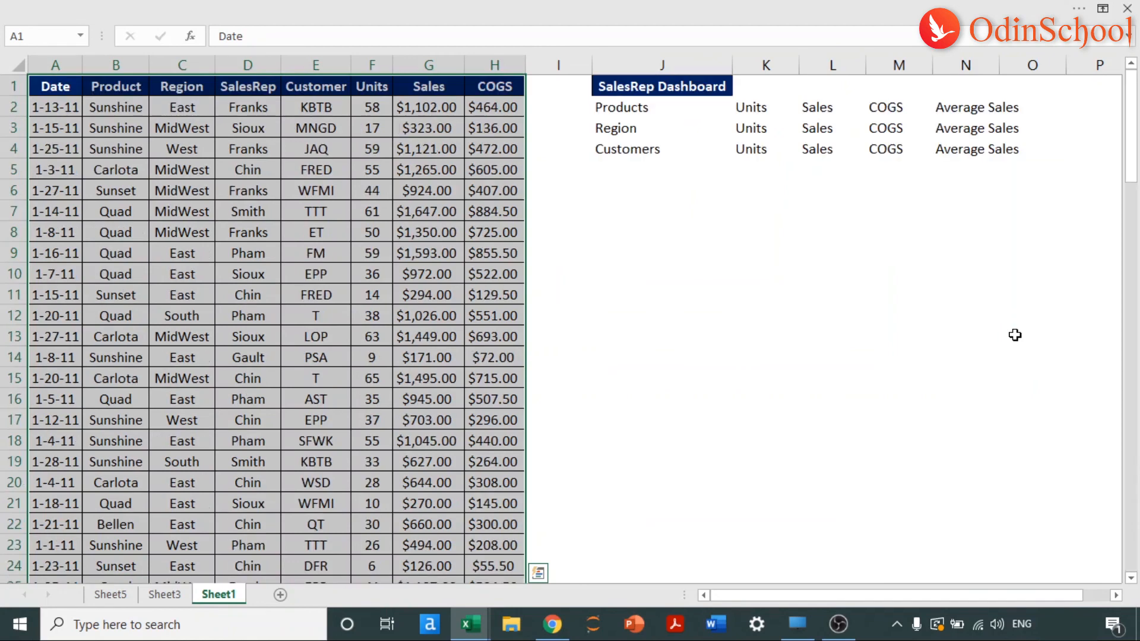
key(ctrl+shift+F1)
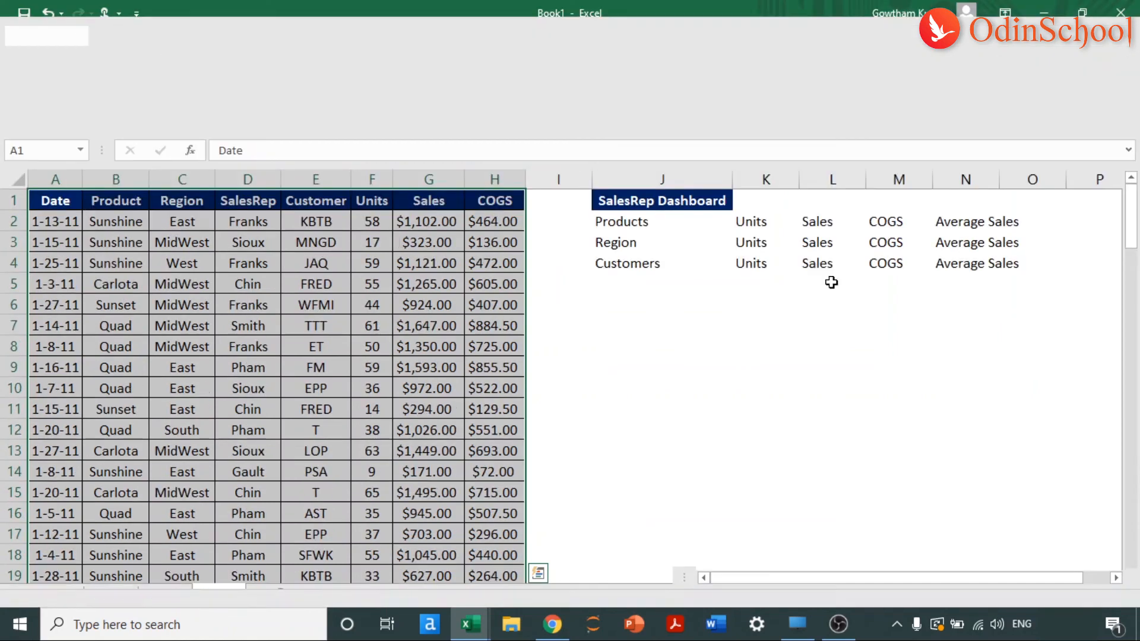
click(127, 42)
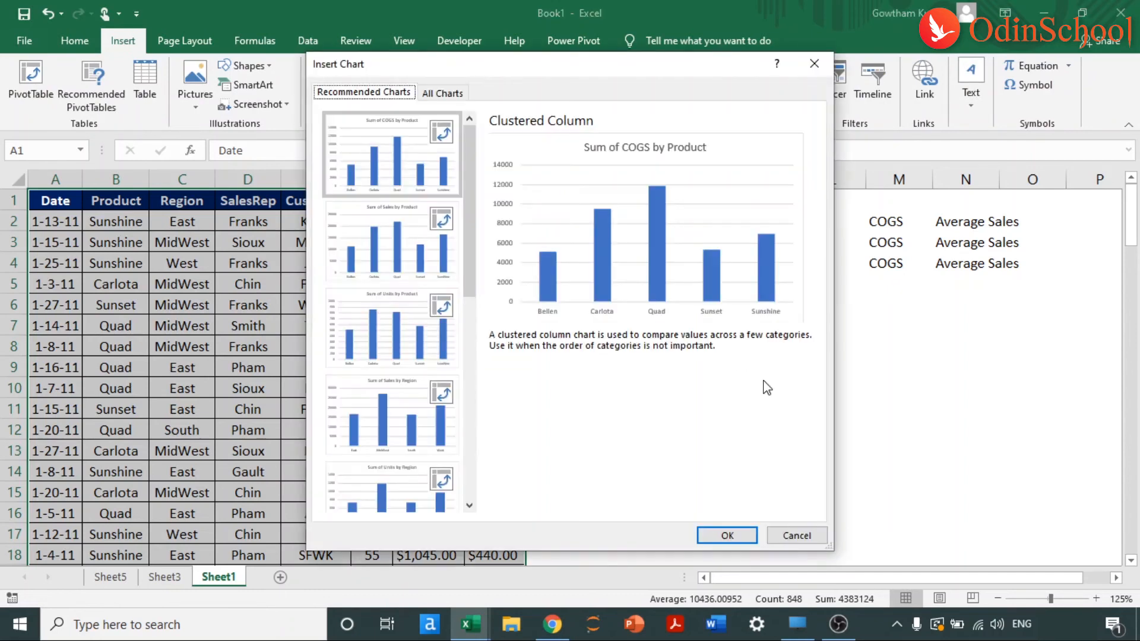
click(796, 536)
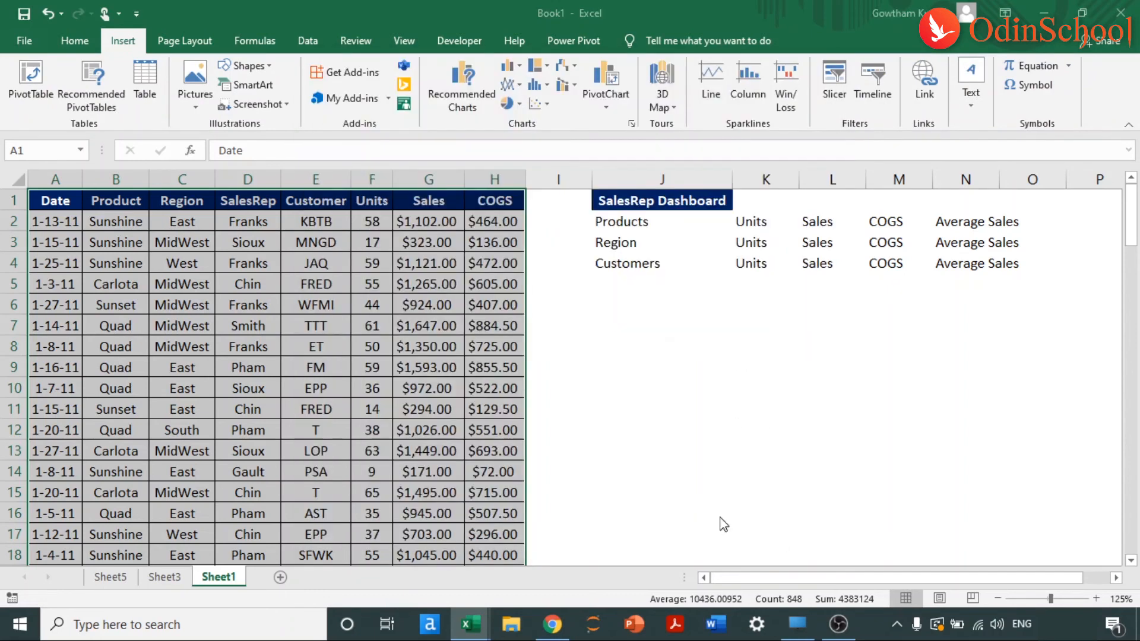
Try a pie chart built directly from the raw SalesRep and Sales columns, and delete it.
click(249, 197)
key(ctrl+shift+Down)
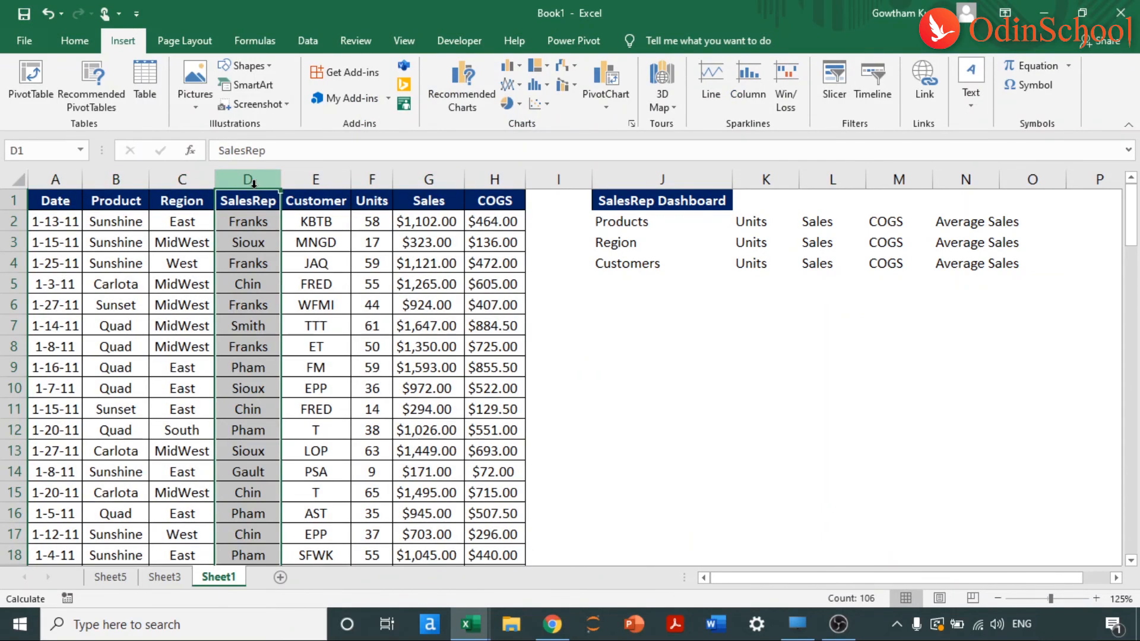
ctrl+click(438, 174)
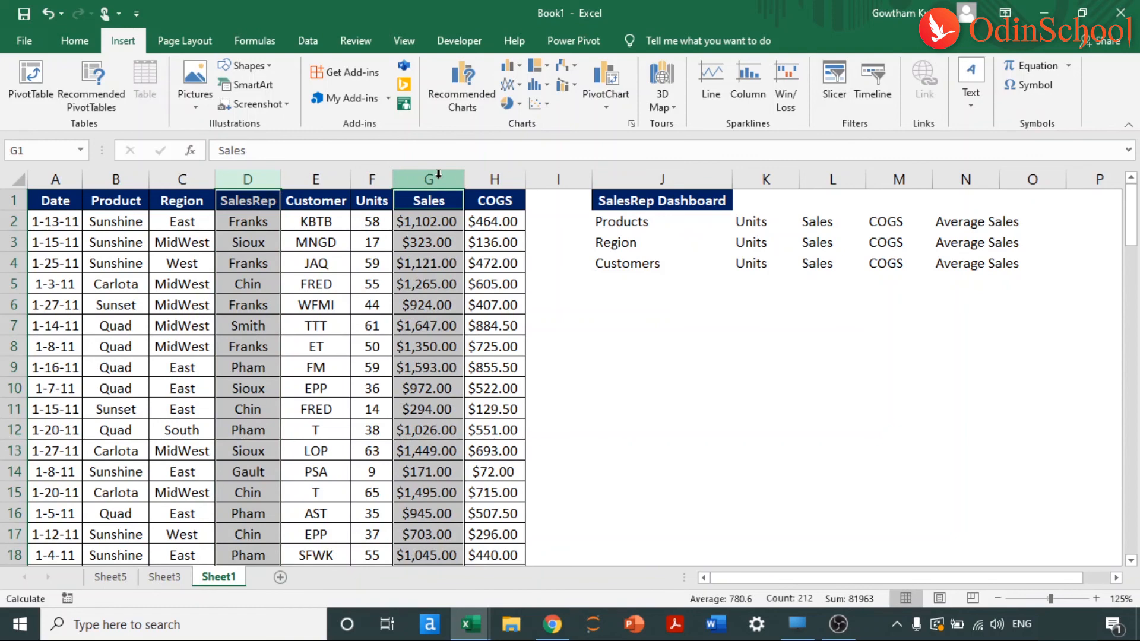
click(509, 105)
click(529, 167)
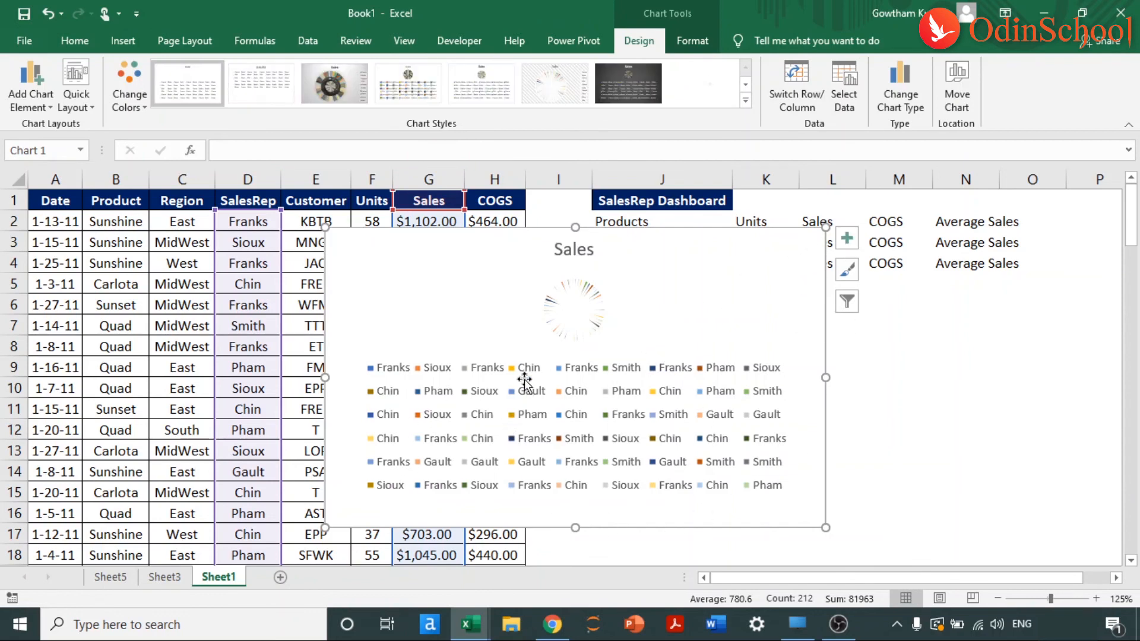
key(Delete)
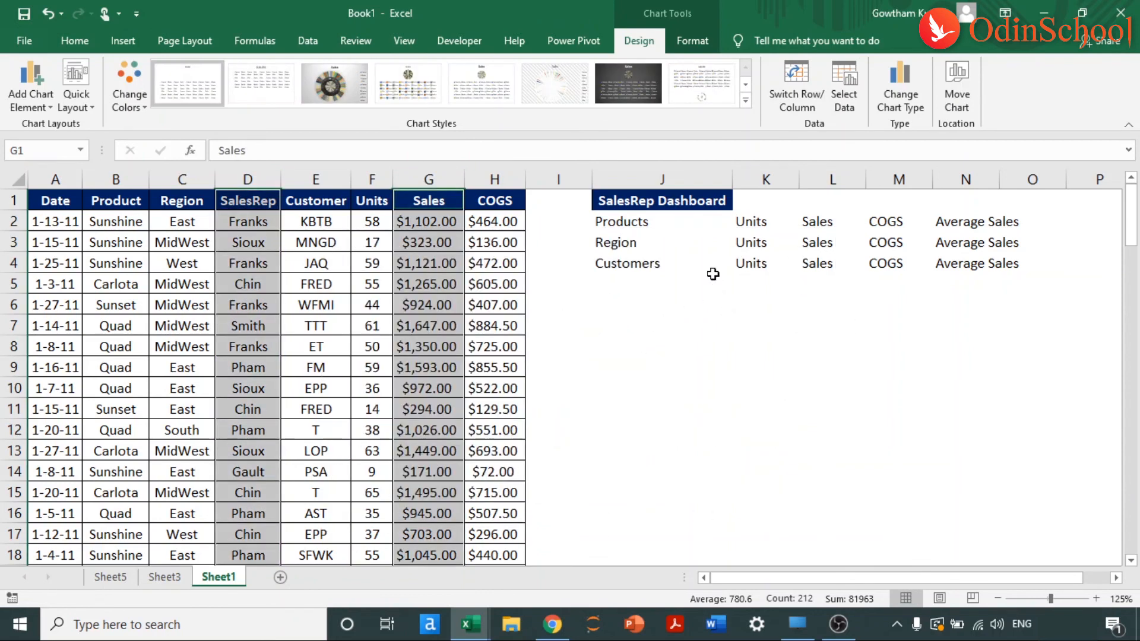
Create a PivotTable from the data range A1:H106 in cell J7 of the existing Sheet1.
key(ctrl+Home)
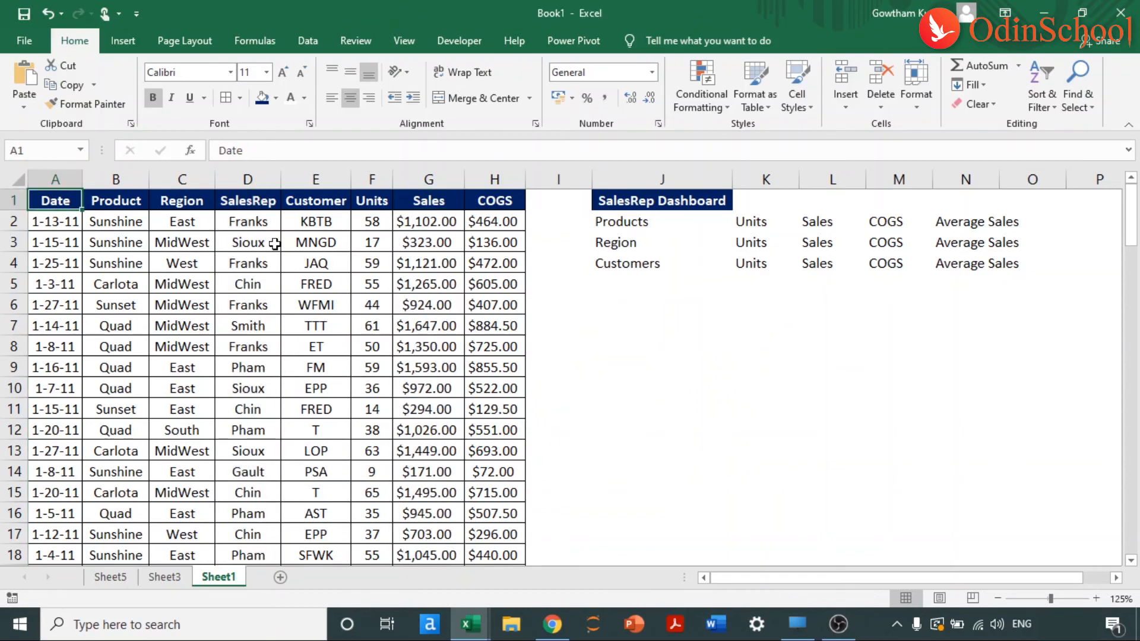
key(ctrl+shift+Down)
key(ctrl+shift+Right)
key(ctrl+BackSpace)
key(alt+n)
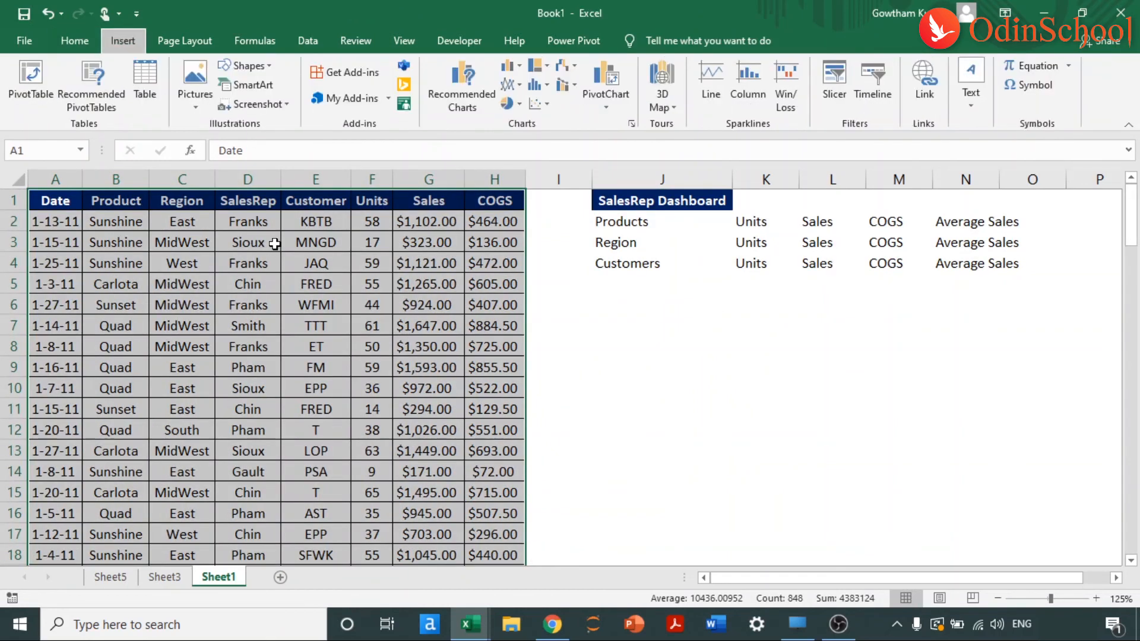
key(v)
click(769, 430)
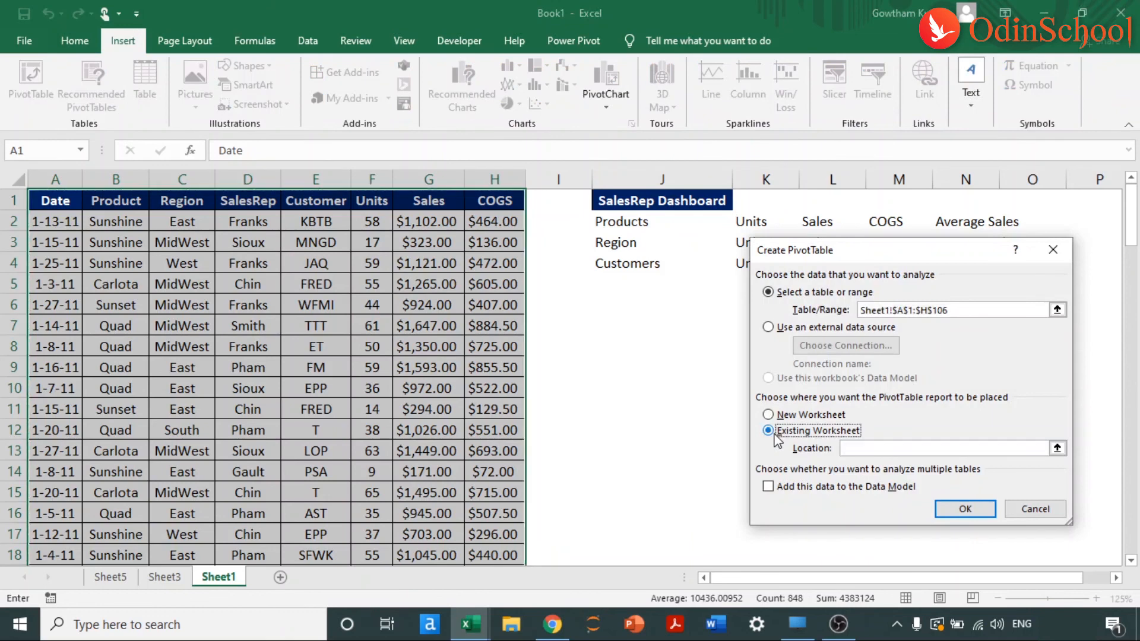
click(613, 320)
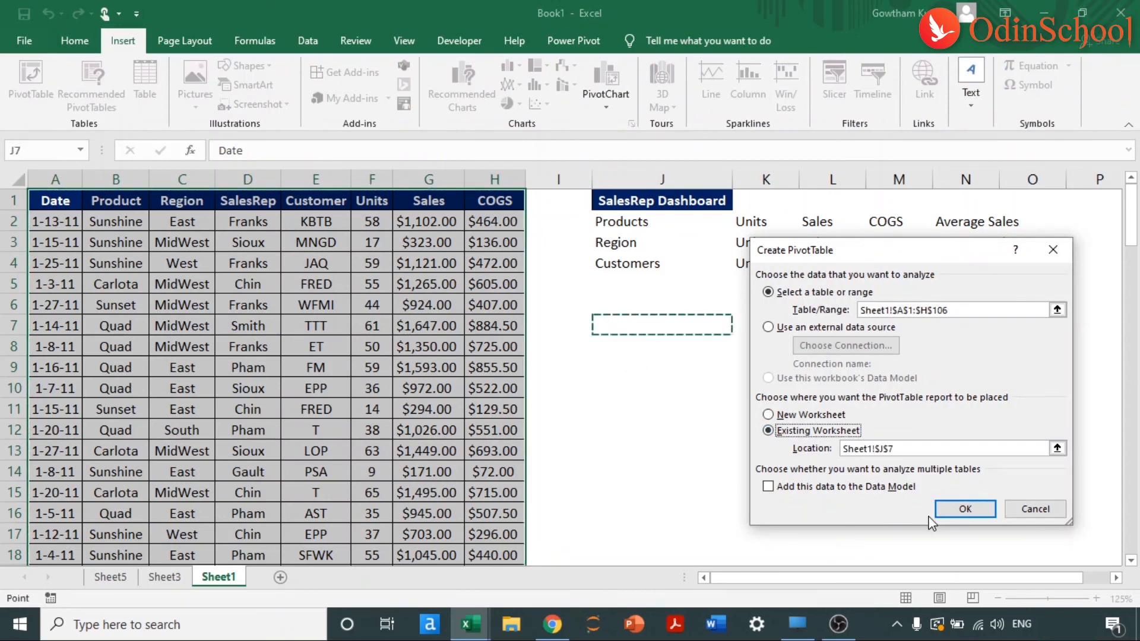
click(964, 509)
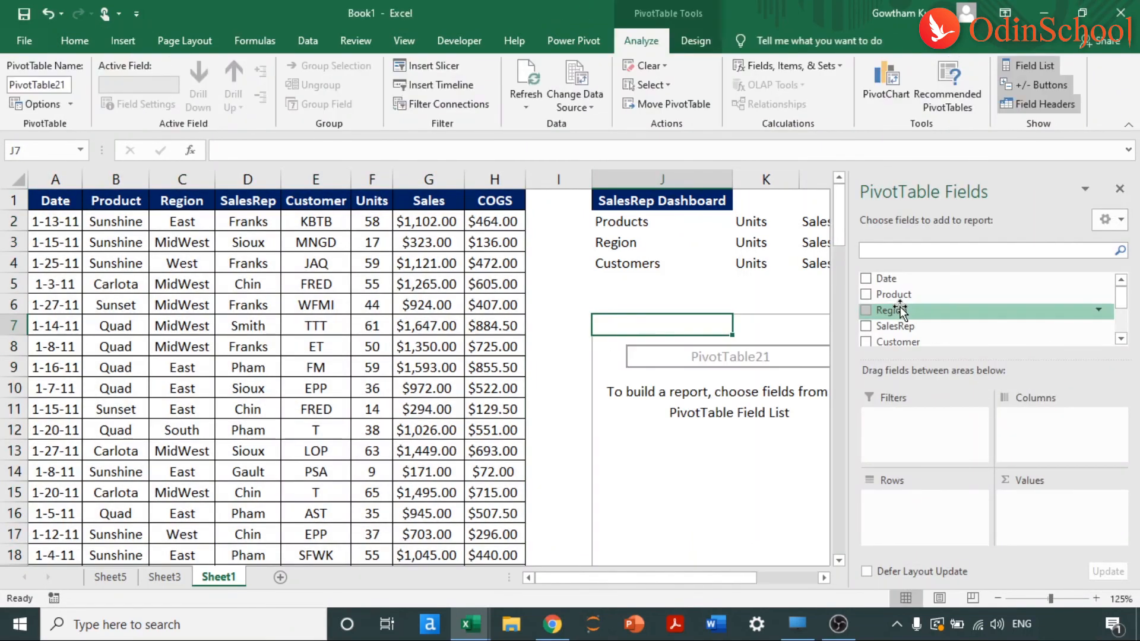
Summarise the sum of Sales by SalesRep in the new PivotTable and close its field list.
click(866, 326)
scroll(863, 331, down, 2)
click(866, 299)
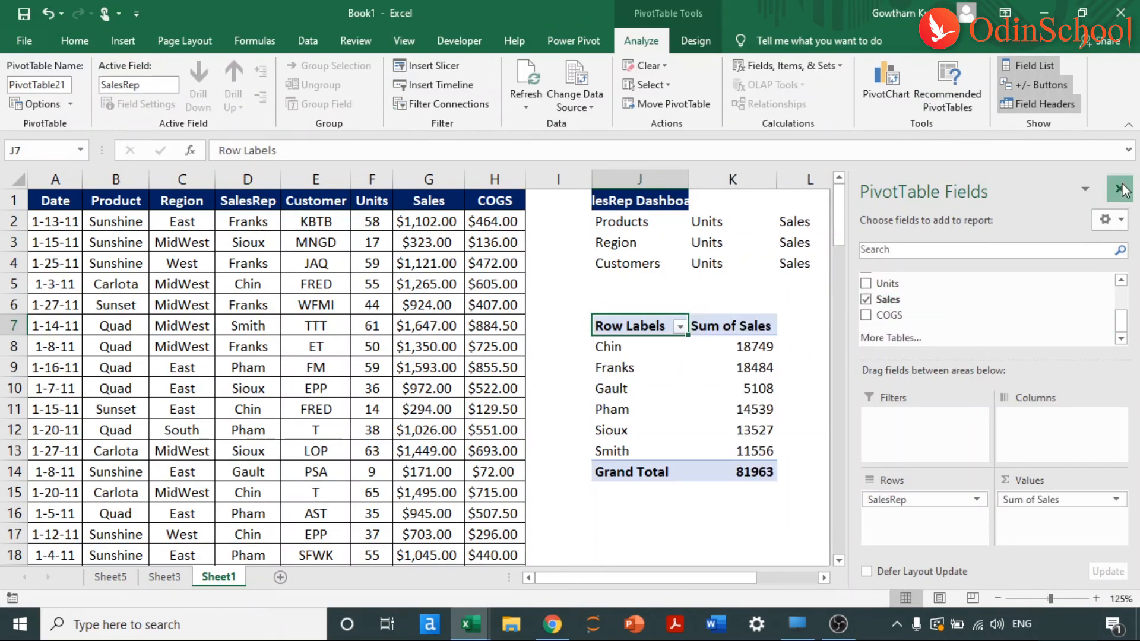
click(1120, 189)
Examine the sales sums per sales rep and the grand total in the new PivotTable.
drag(729, 346, 739, 453)
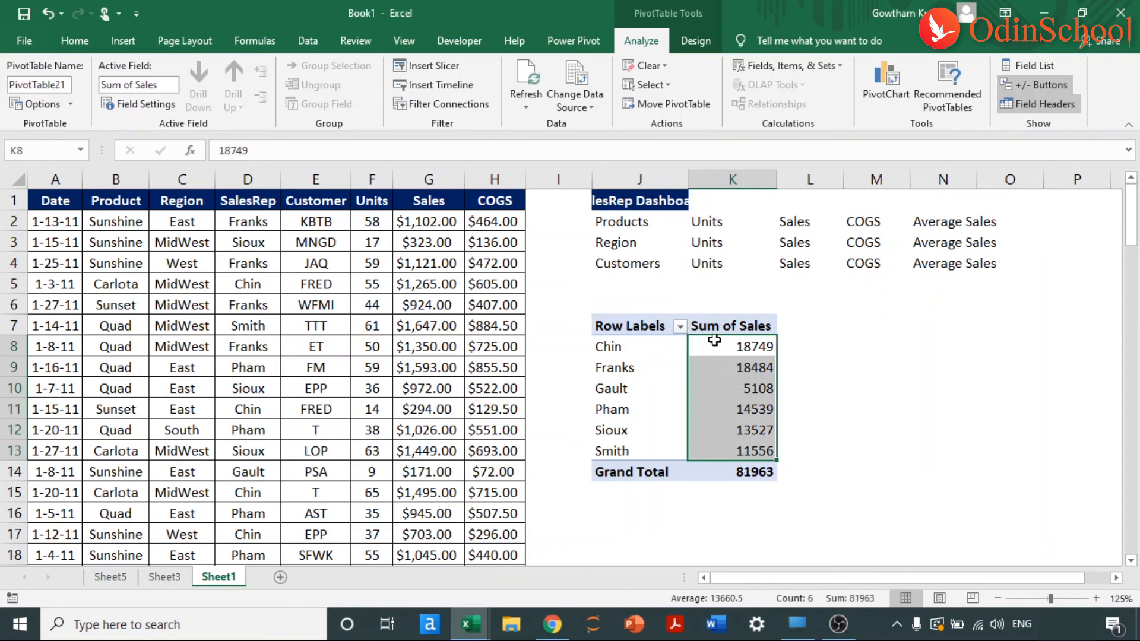
drag(612, 347, 713, 347)
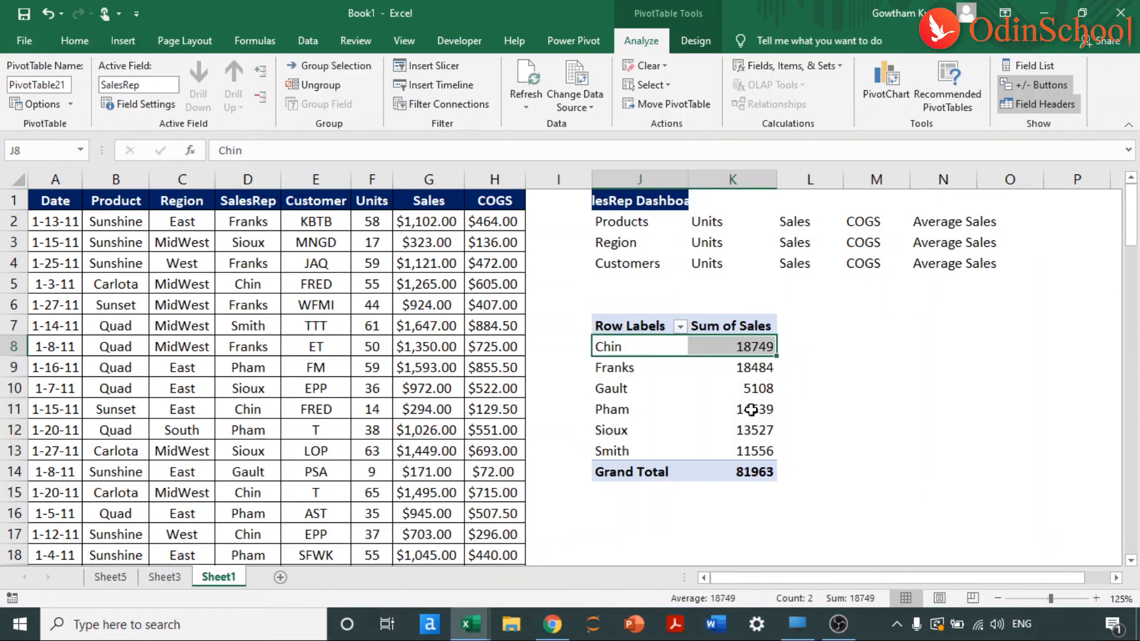
click(748, 471)
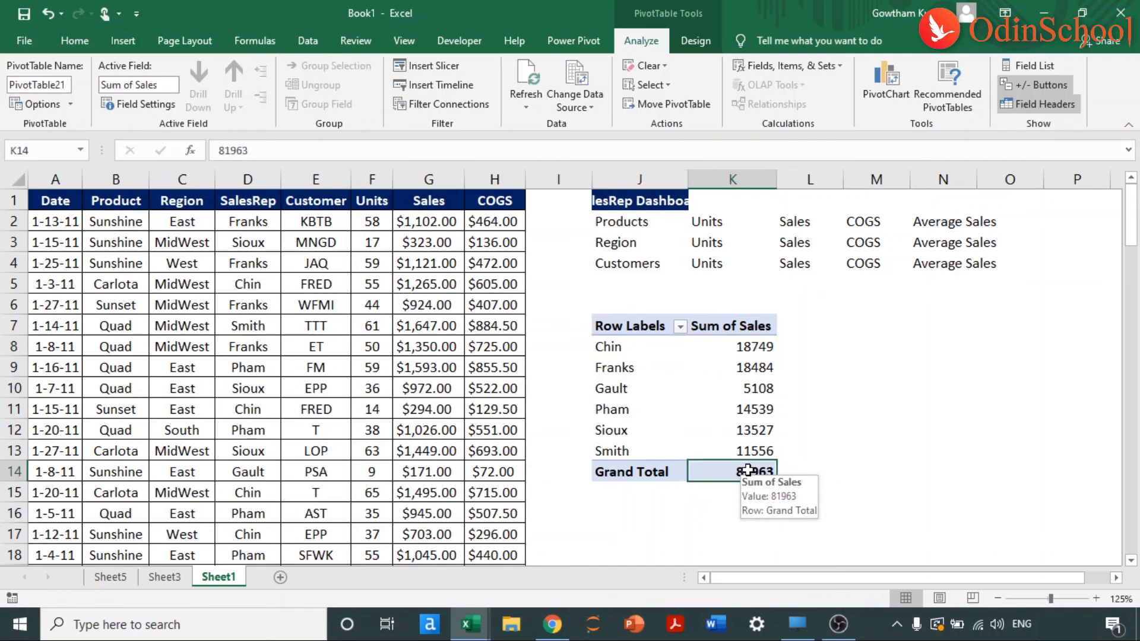
Show the Sales values in the Sheet1 PivotTable as % of Grand Total through the value field settings.
click(717, 348)
click(1034, 65)
click(1116, 500)
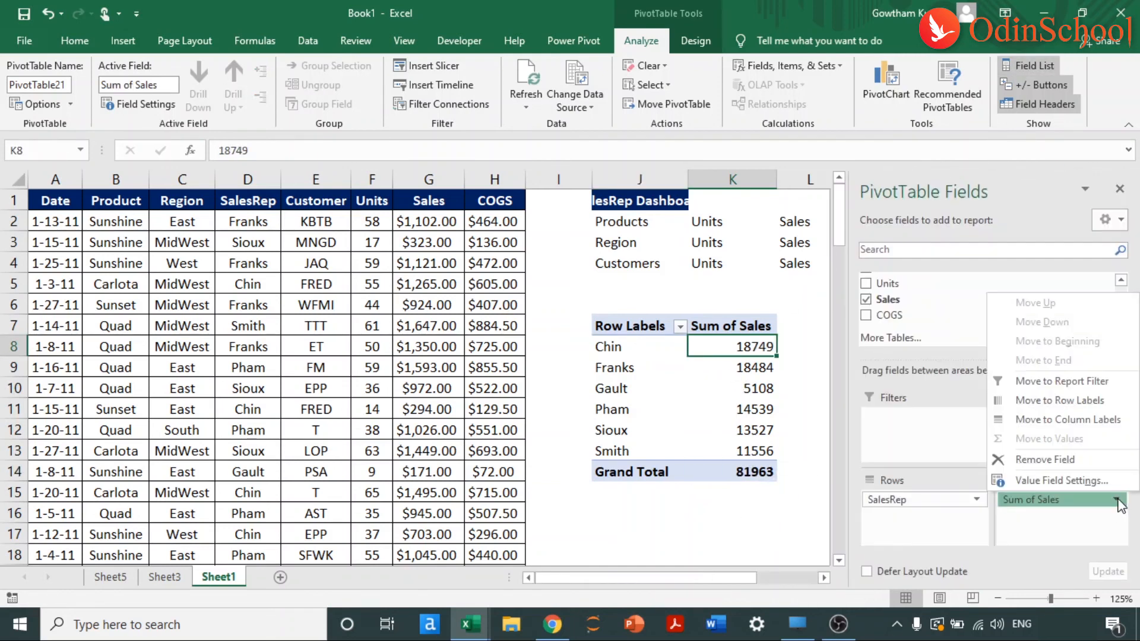
click(1051, 481)
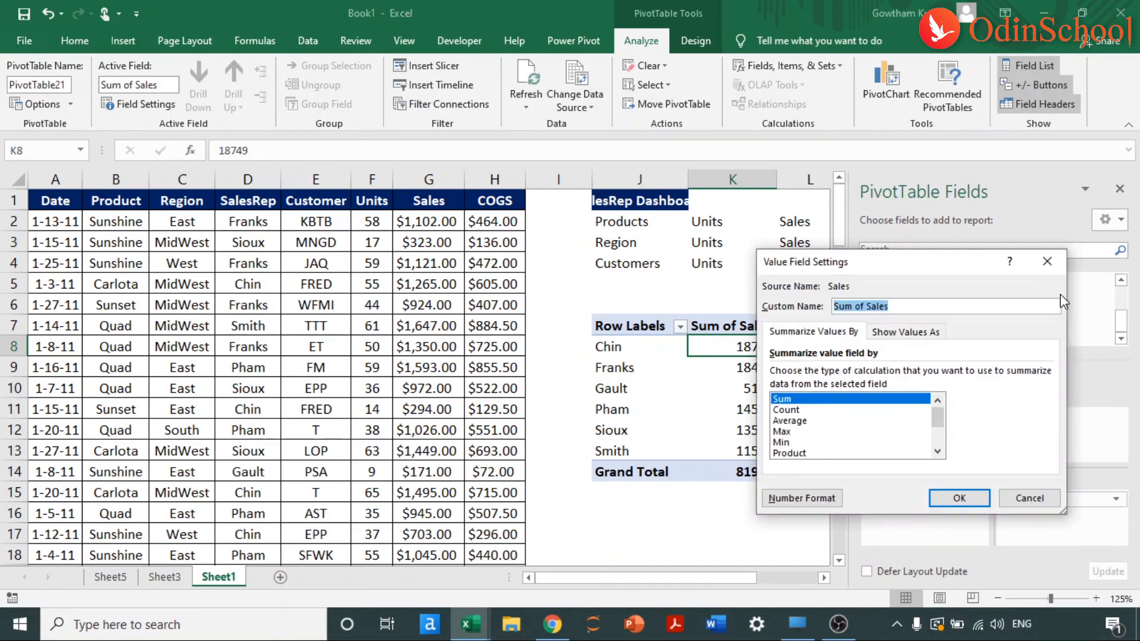
click(895, 337)
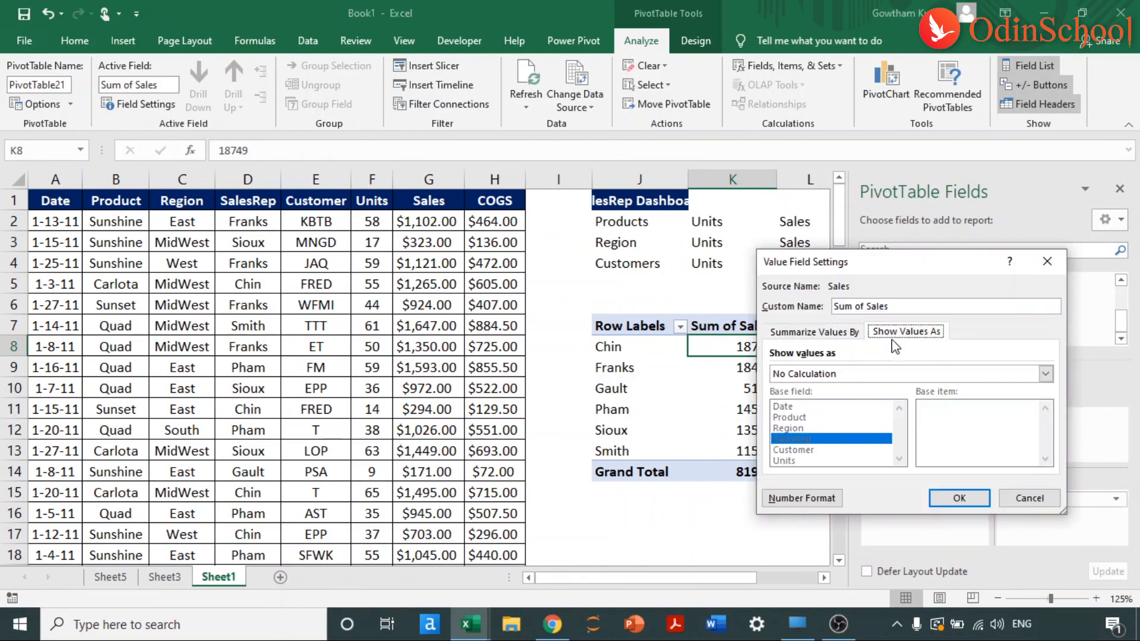
click(813, 378)
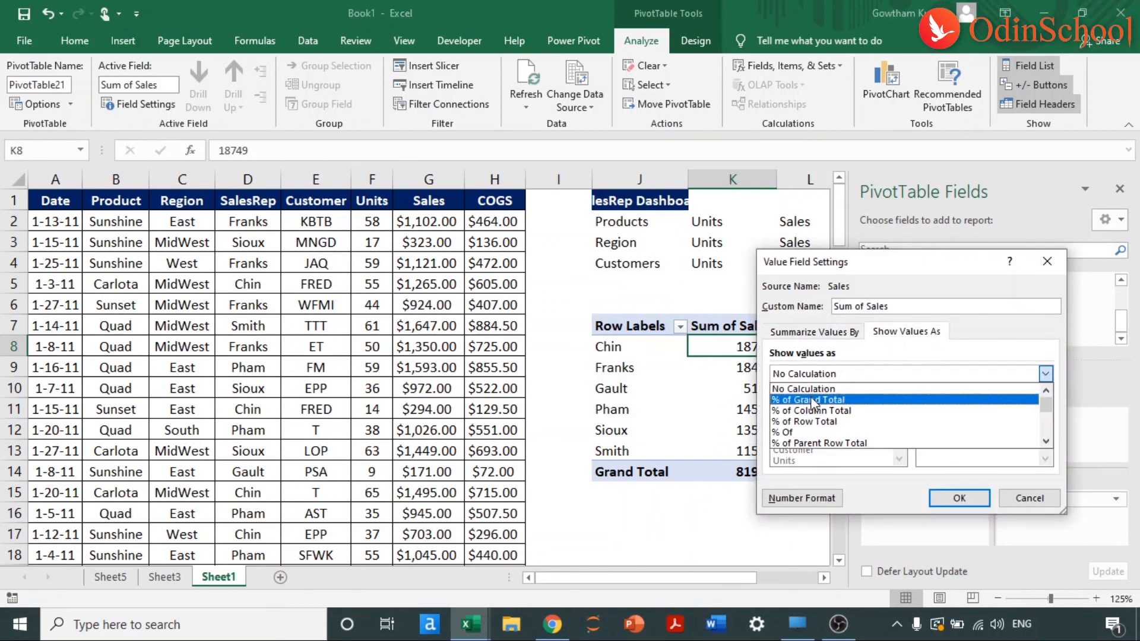
click(812, 400)
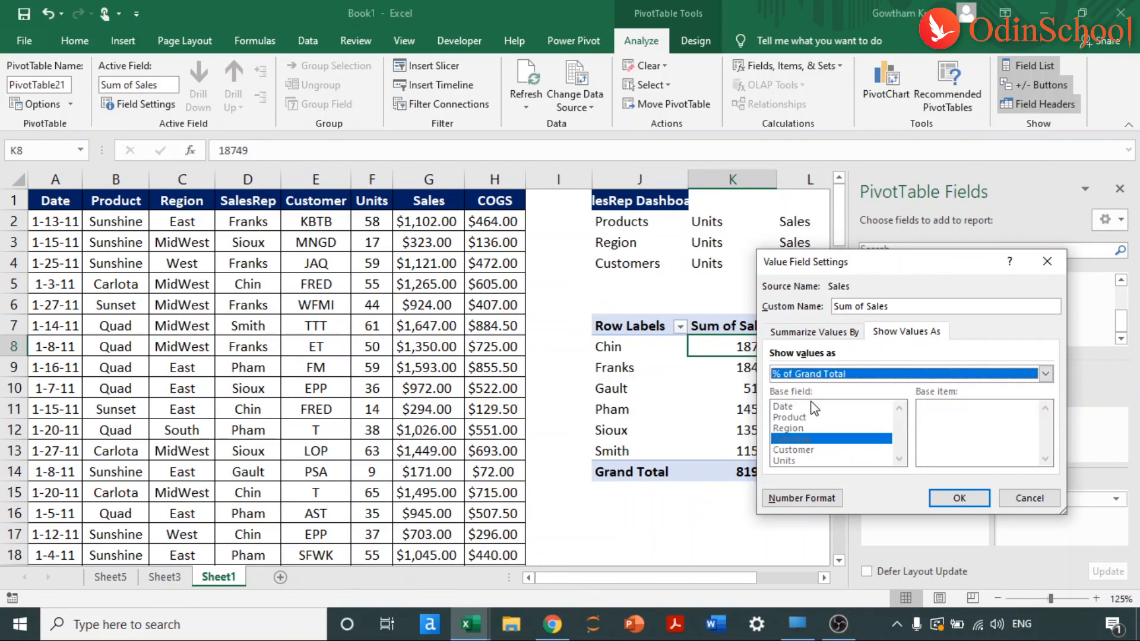
click(867, 374)
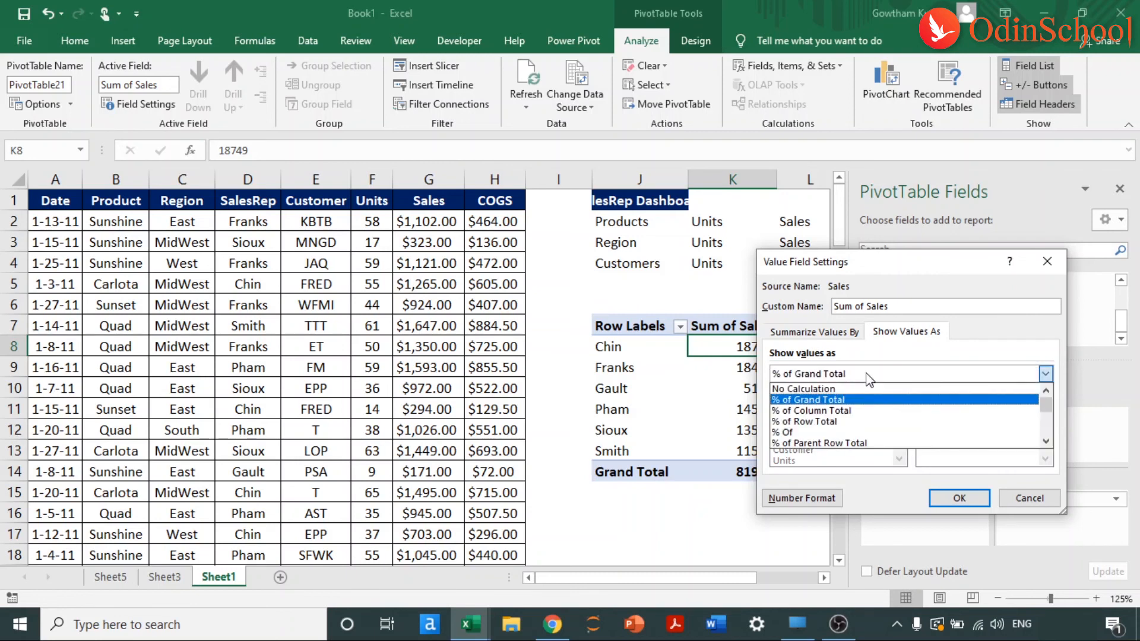
click(812, 400)
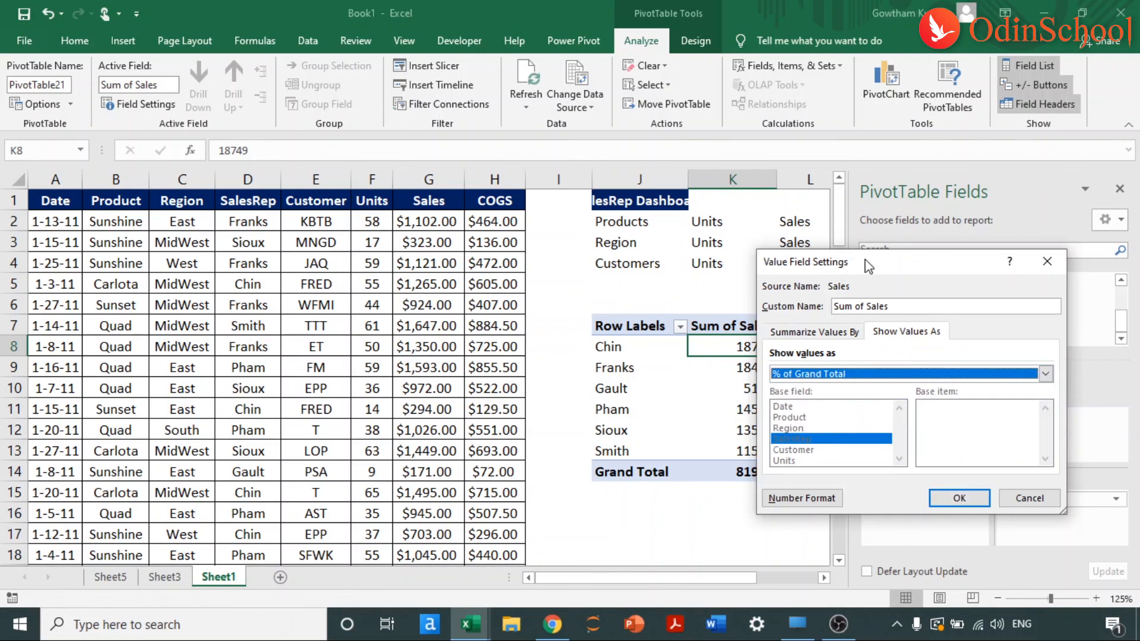
Name the PivotTable's value field "% Share" and apply the value field settings.
drag(888, 306, 734, 328)
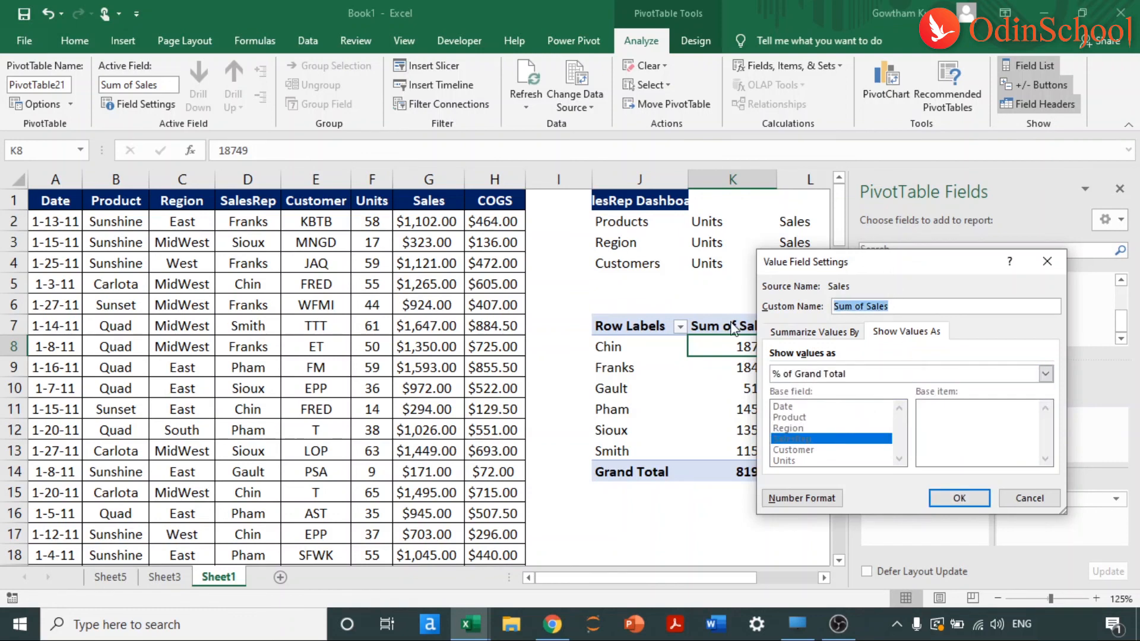
text(% Share)
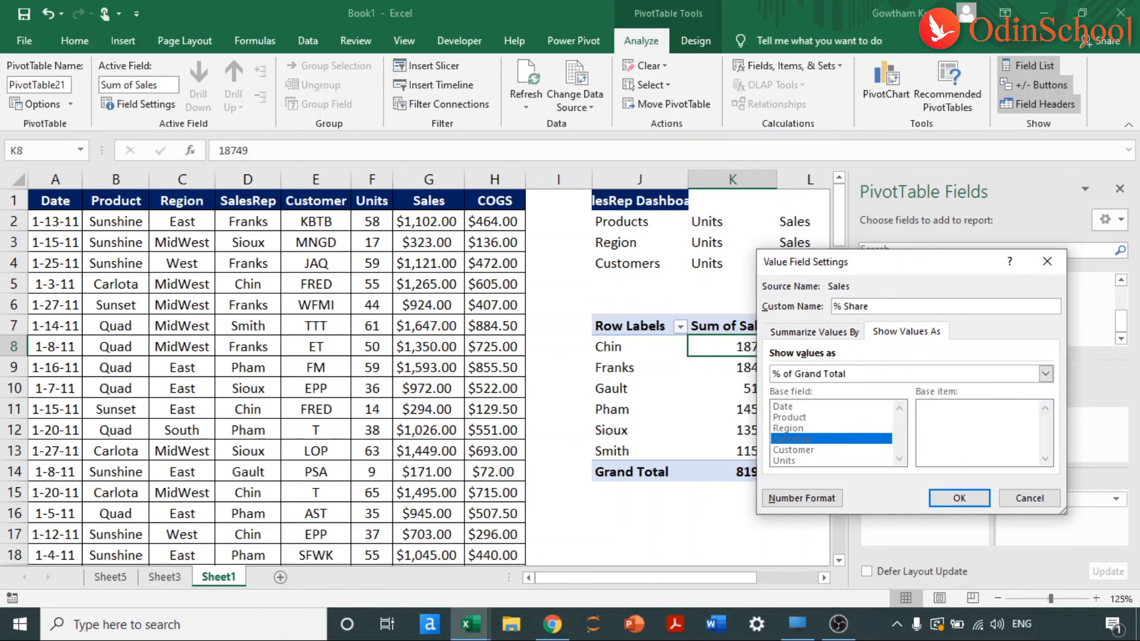
key(Return)
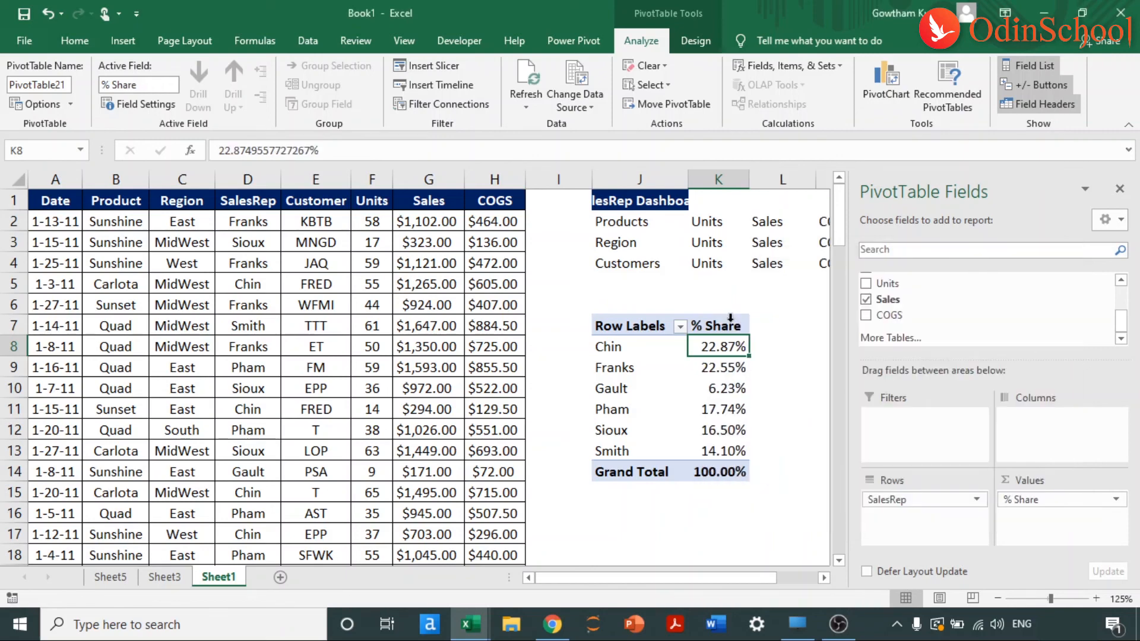
Sort the PivotTable's sales reps by % Share in descending order and close the field list.
click(802, 447)
key(Left)
key(Up)
key(Up)
key(Up)
key(Up)
key(Up)
key(ctrl+shift+Down)
key(shift+Up)
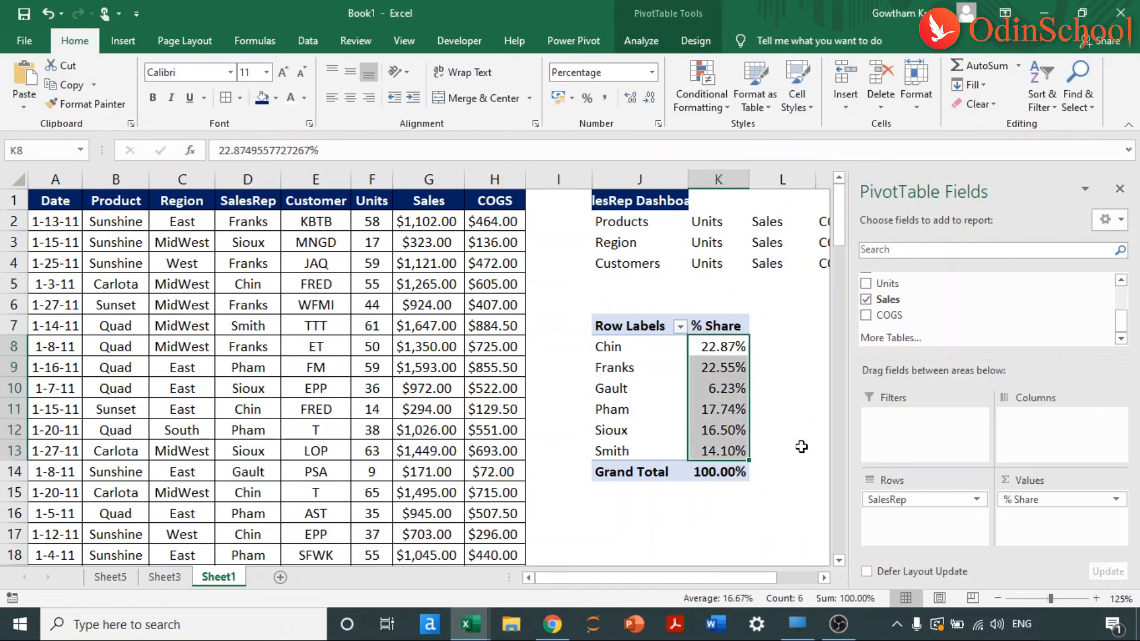
key(Left)
key(Right)
key(ctrl+shift+Down)
key(shift+Up)
key(shift+Left)
key(alt+a)
key(s)
key(d)
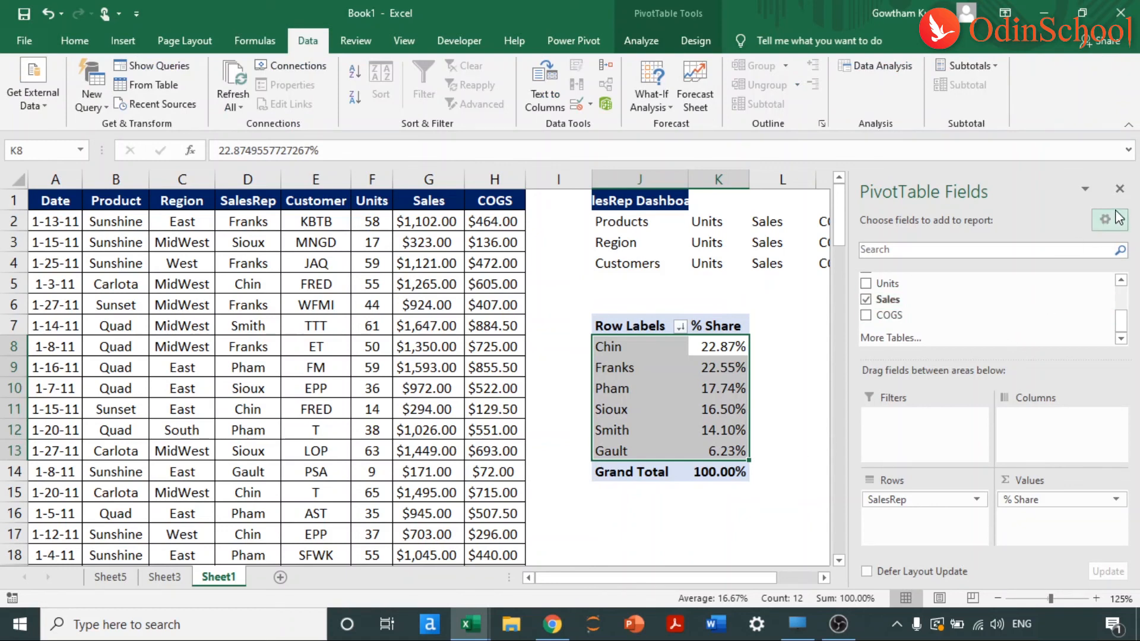
click(1119, 189)
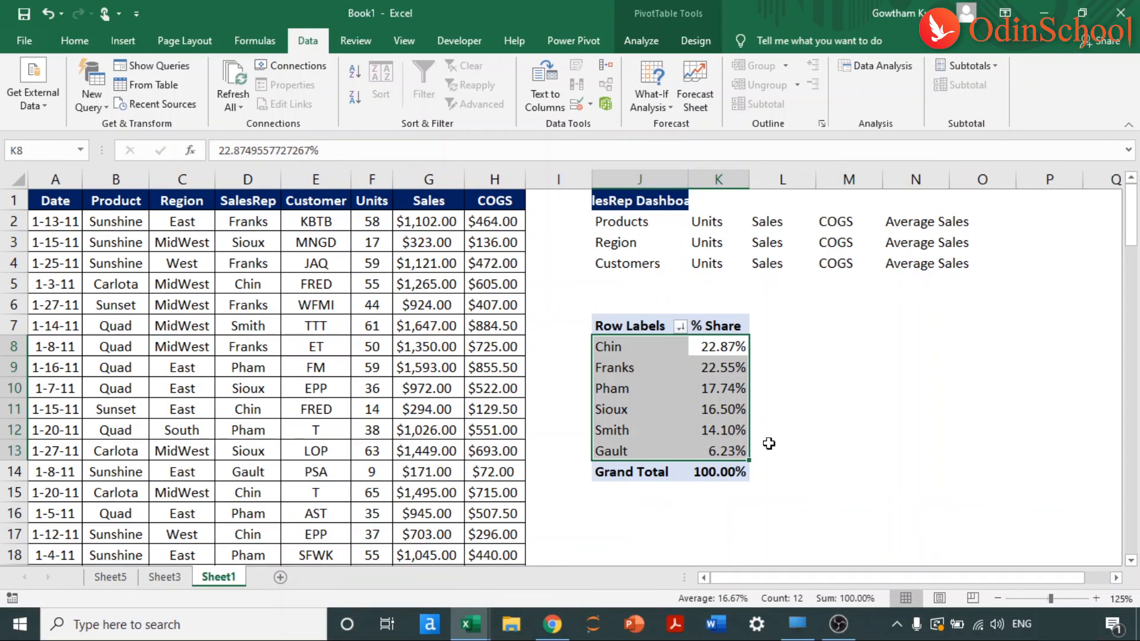
Insert a 2-D pie PivotChart from the whole % Share PivotTable.
key(Up)
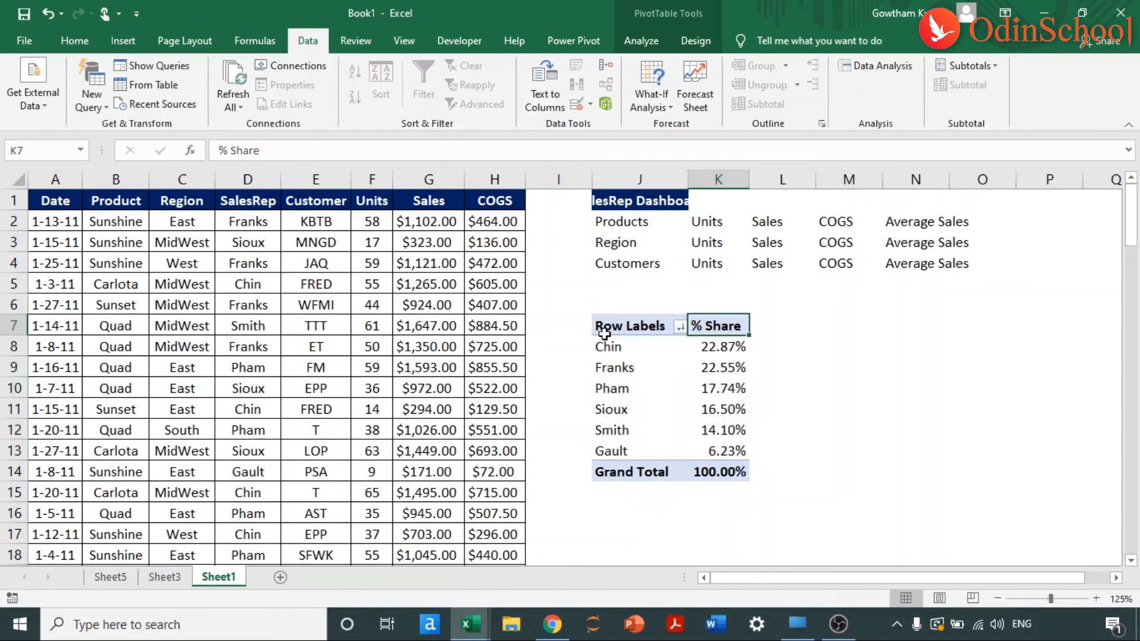
click(604, 333)
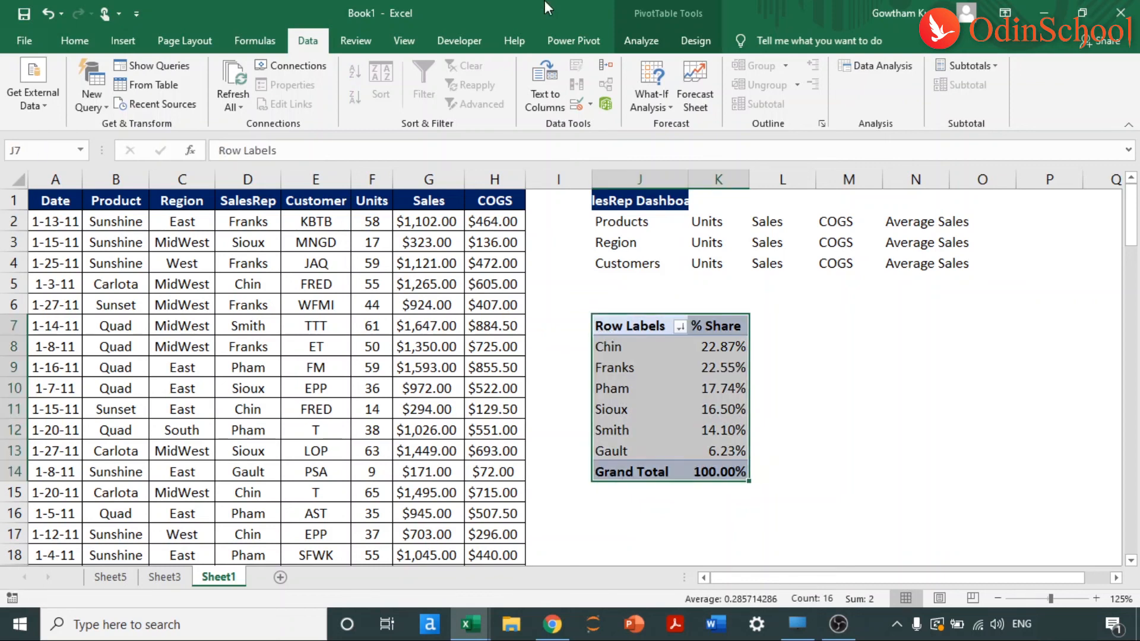
click(123, 41)
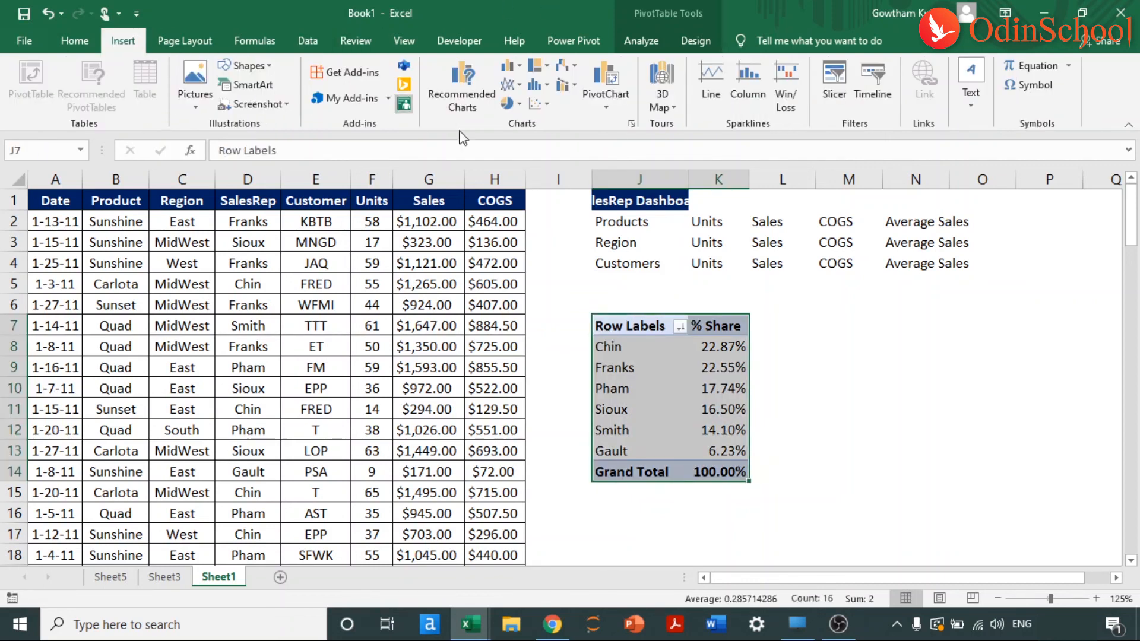
click(510, 106)
click(522, 156)
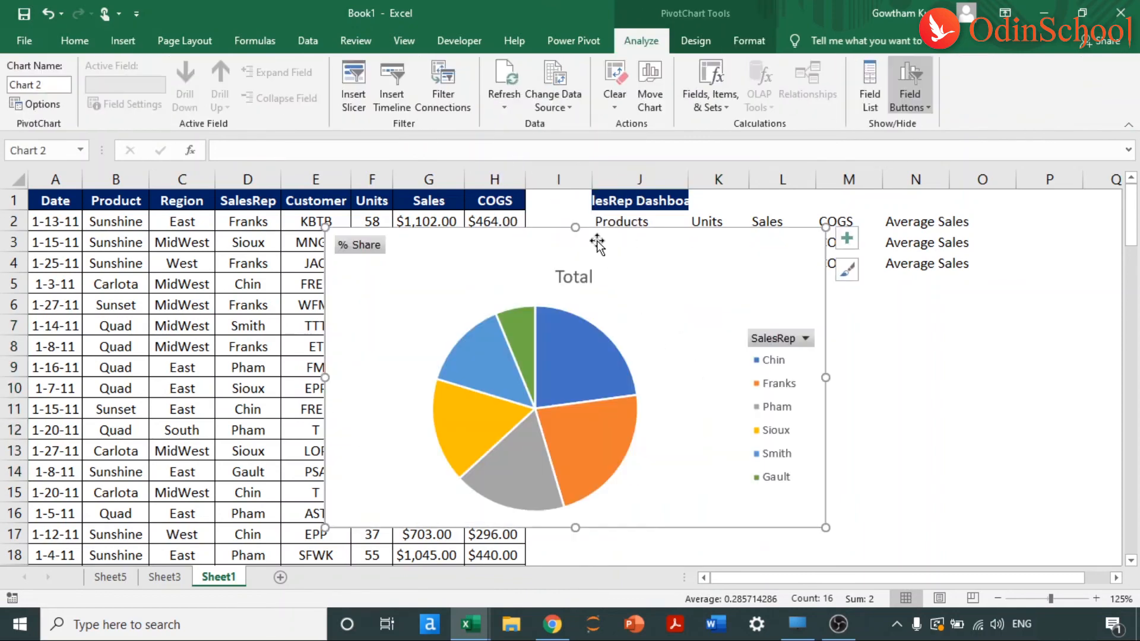
Shrink the pie chart, place it directly beside the PivotTable, and hide all its field buttons.
drag(660, 295, 838, 341)
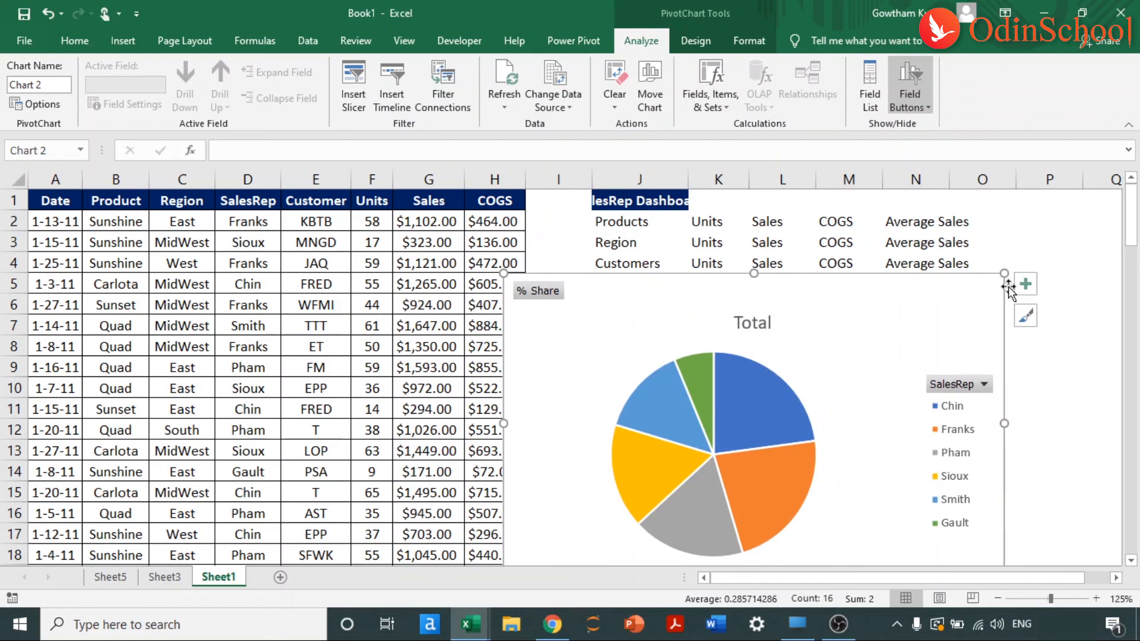
drag(1004, 273, 862, 339)
drag(758, 379, 1005, 311)
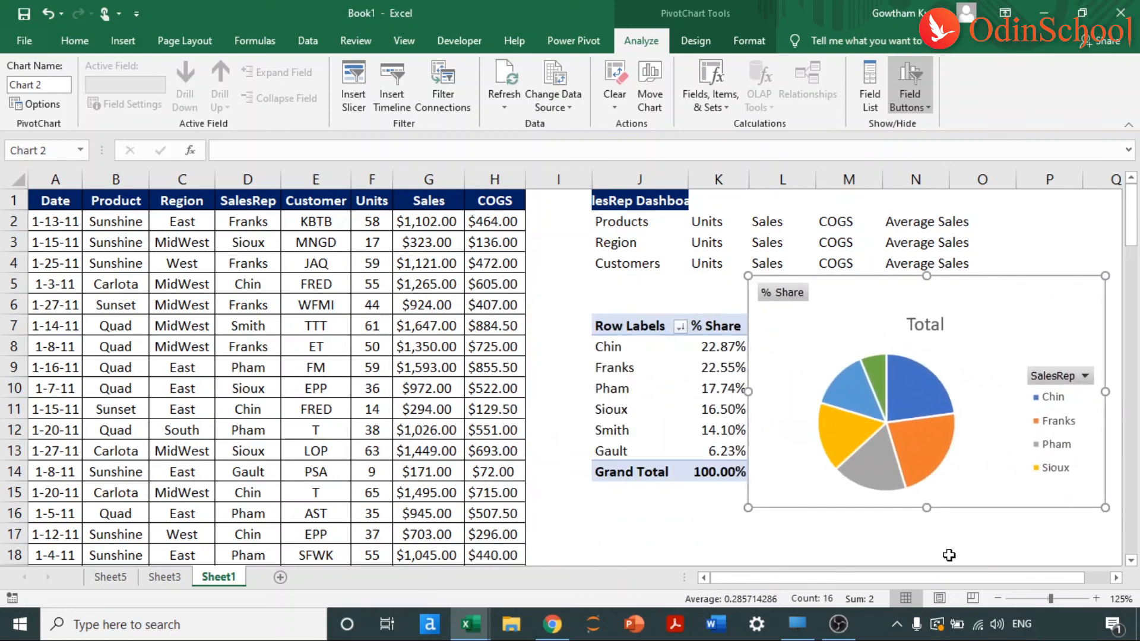
drag(902, 578, 926, 578)
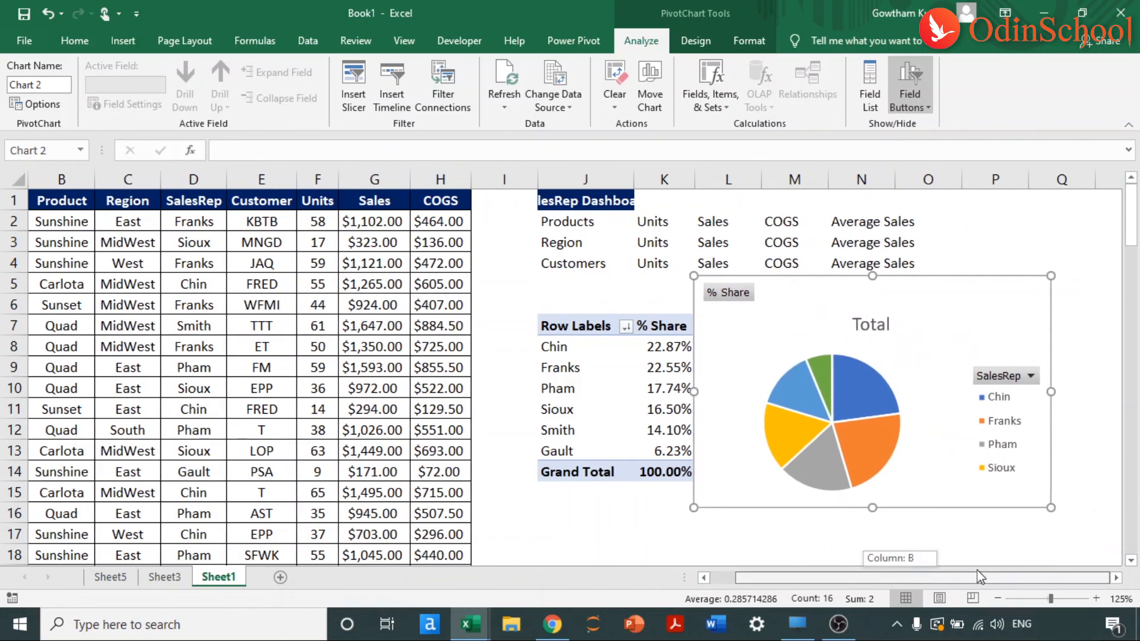
right_click(733, 297)
click(802, 483)
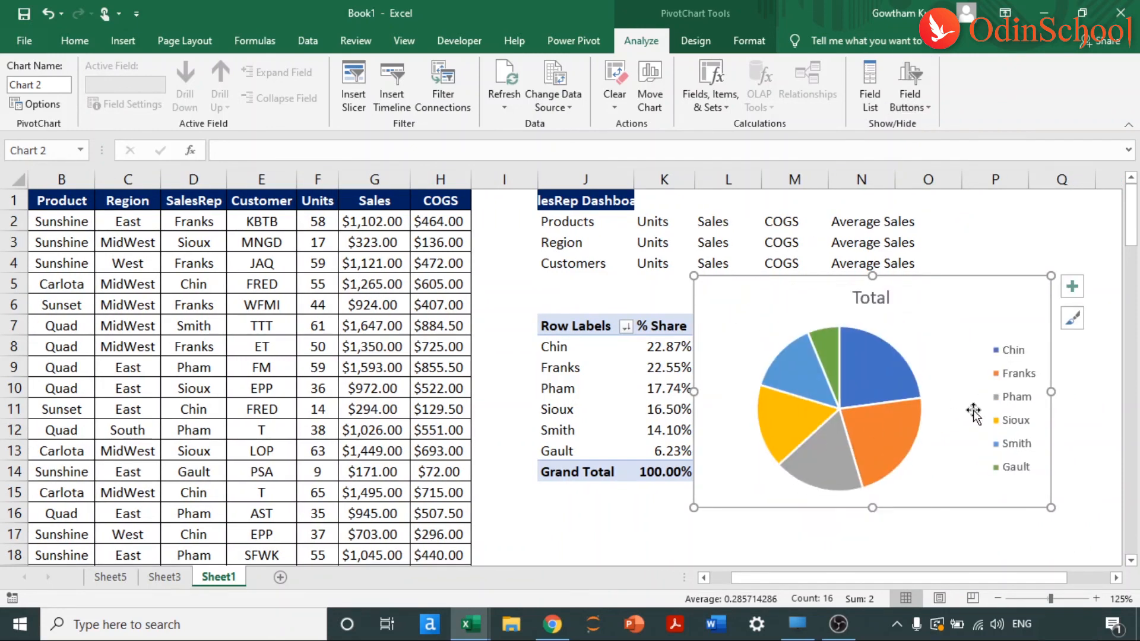
Change the pie chart's title to "% Share by Sales Representatives" in bold.
click(882, 299)
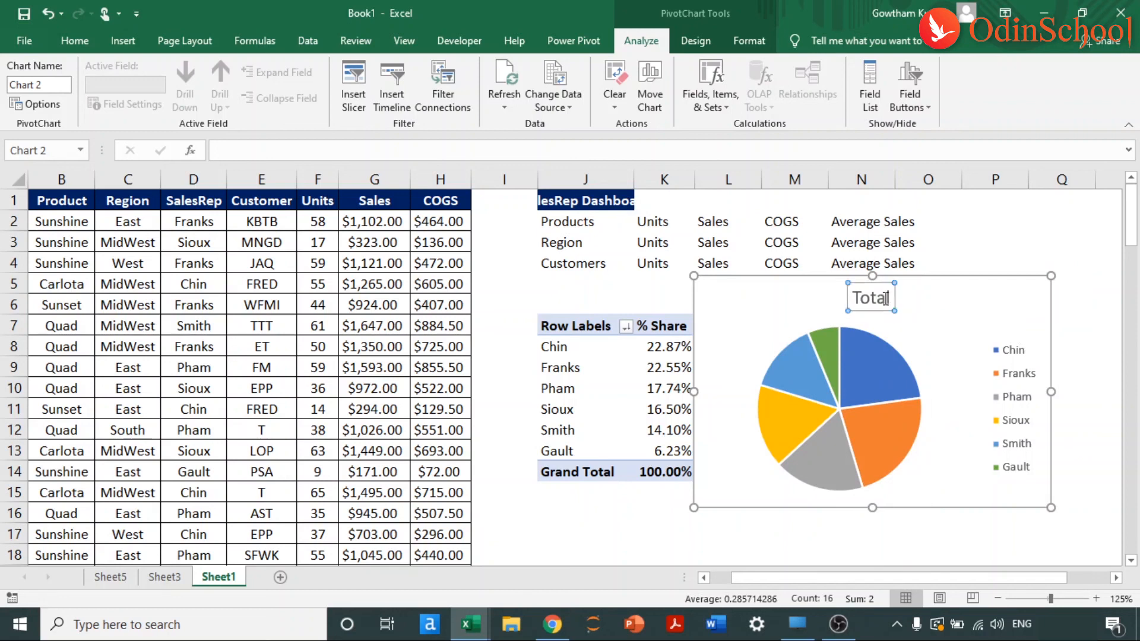
double_click(887, 304)
click(492, 145)
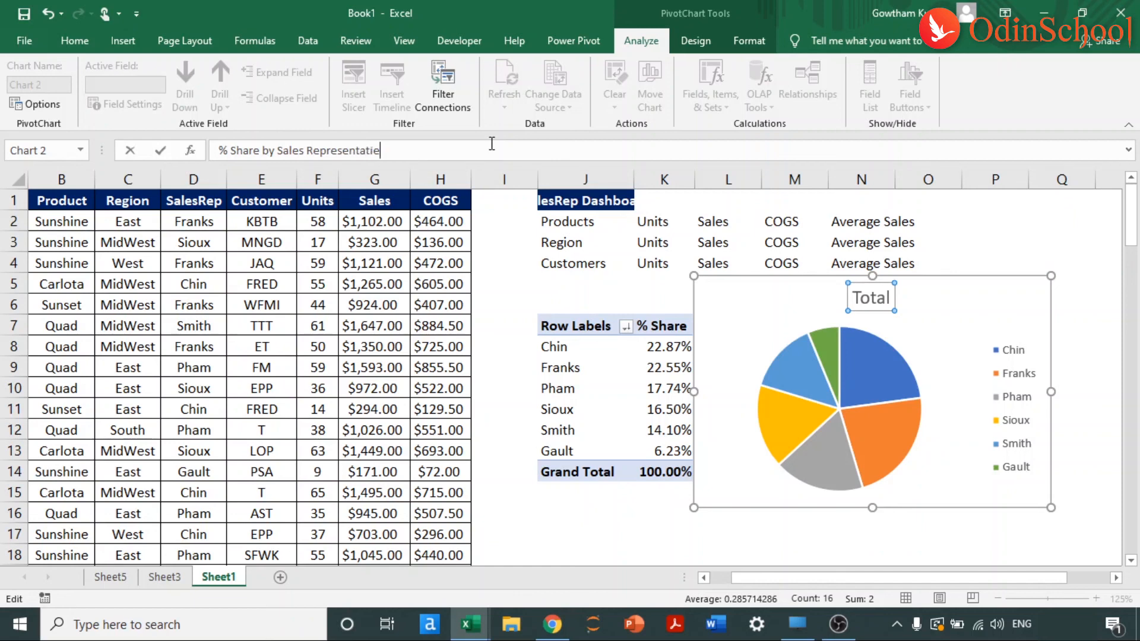
text(s)
key(Return)
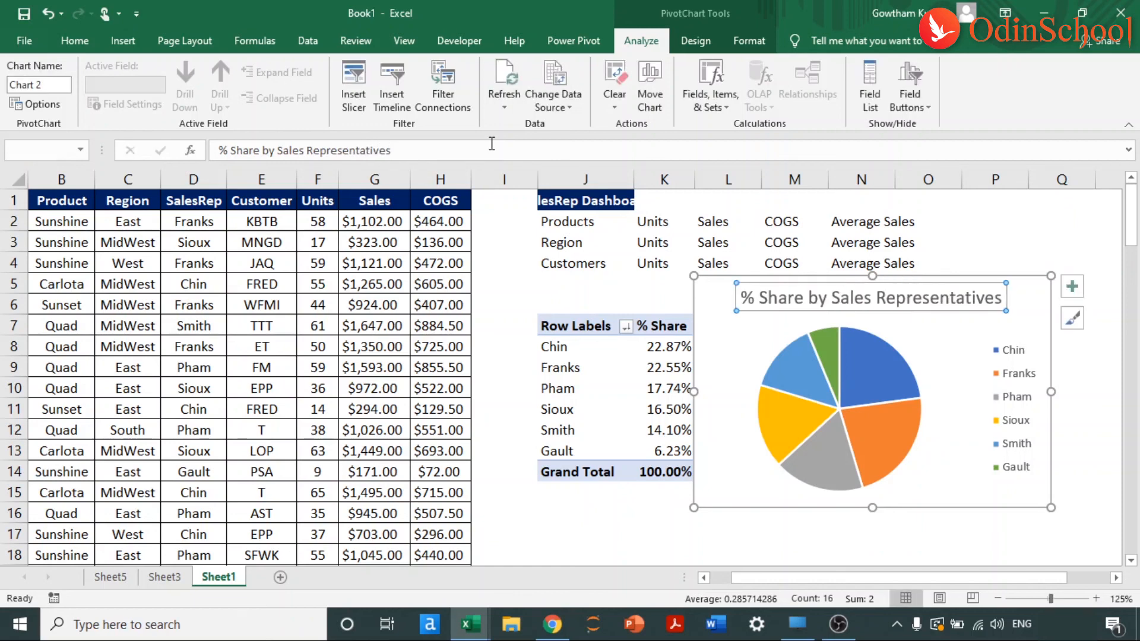
Add data labels to the pie chart at the Outside End position.
click(969, 371)
click(1071, 286)
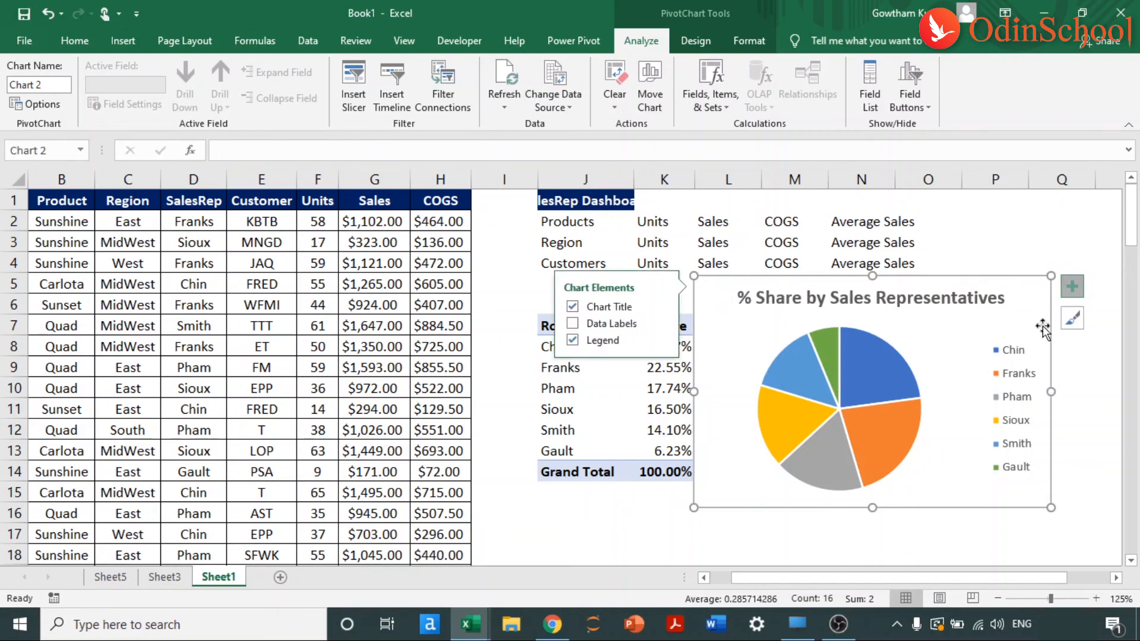
click(572, 323)
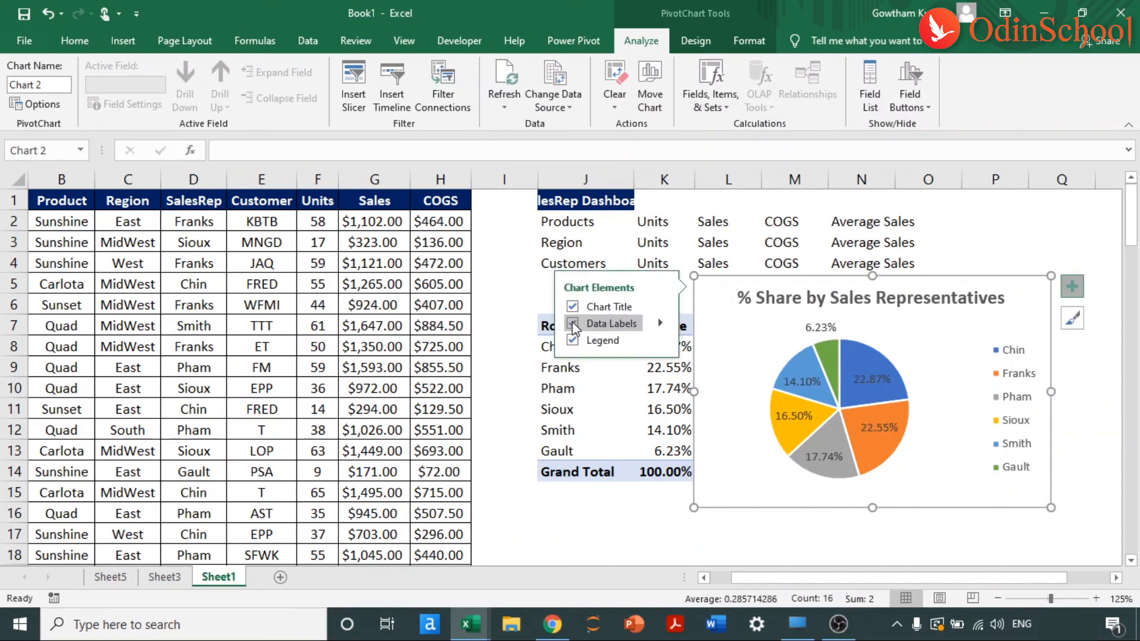
click(658, 323)
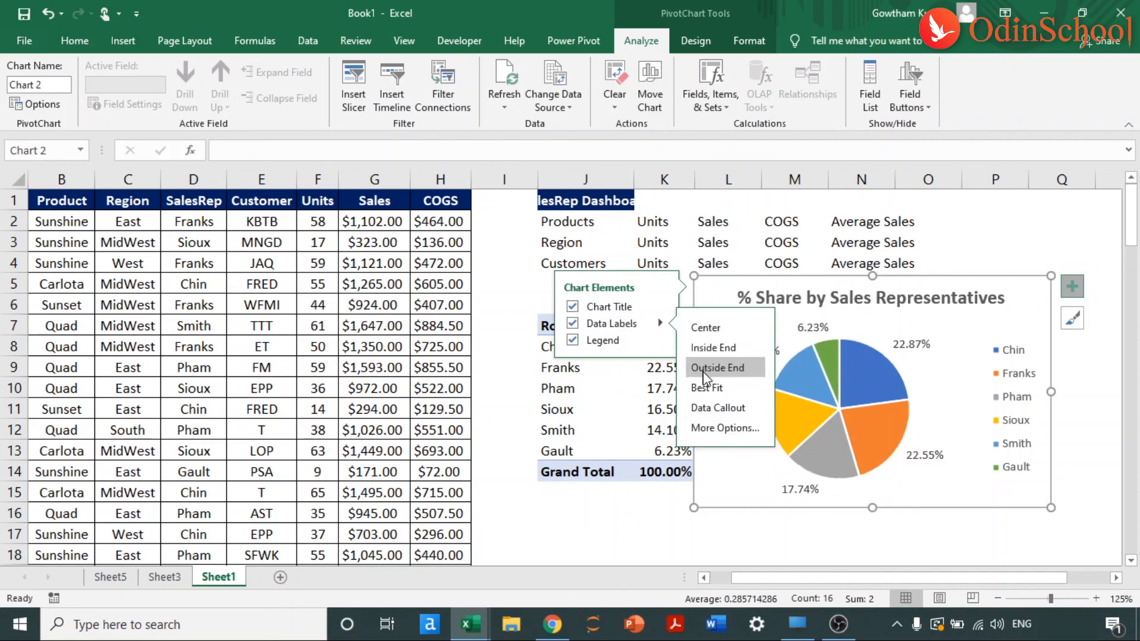
click(883, 535)
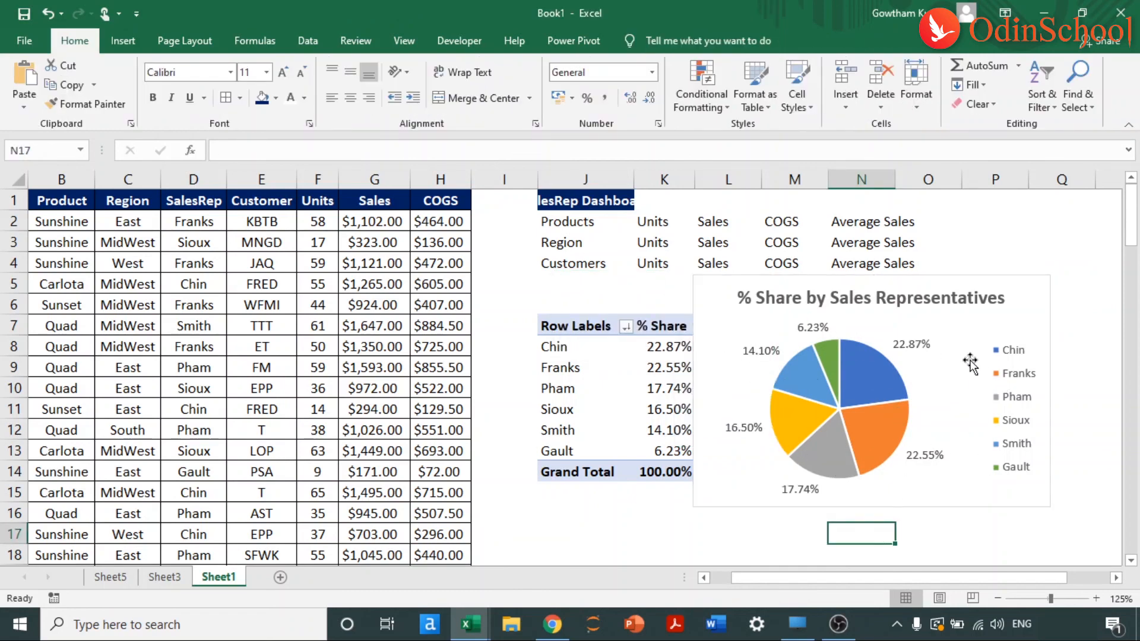
Move the pie chart over the PivotTable so that it covers it, below the Customers row.
click(955, 433)
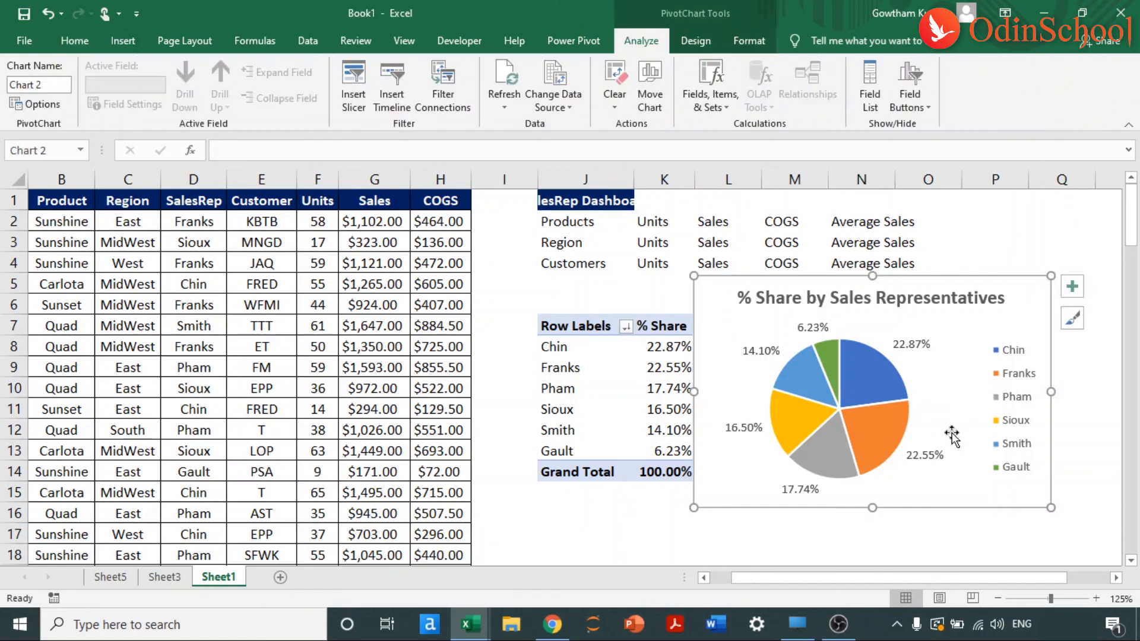
click(766, 280)
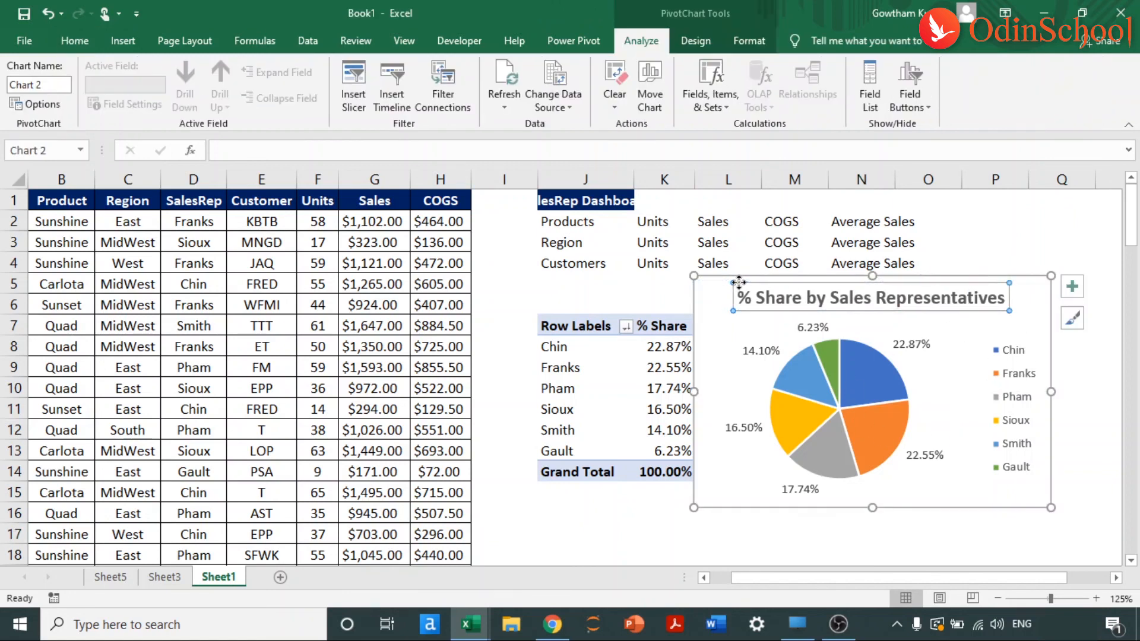
drag(1019, 319, 873, 331)
click(1039, 407)
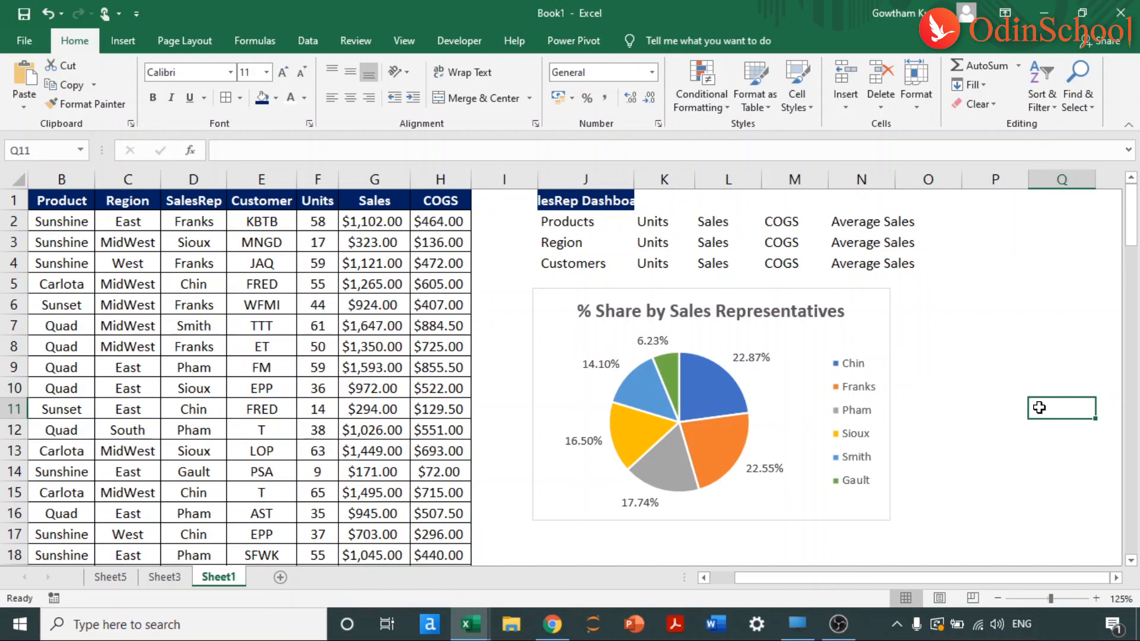
With the Sheet5 dashboard active, save the workbook as "Pivot Table & Charts" in the local Documents folder and close it.
key(ctrl+Page_Up)
key(ctrl+Page_Up)
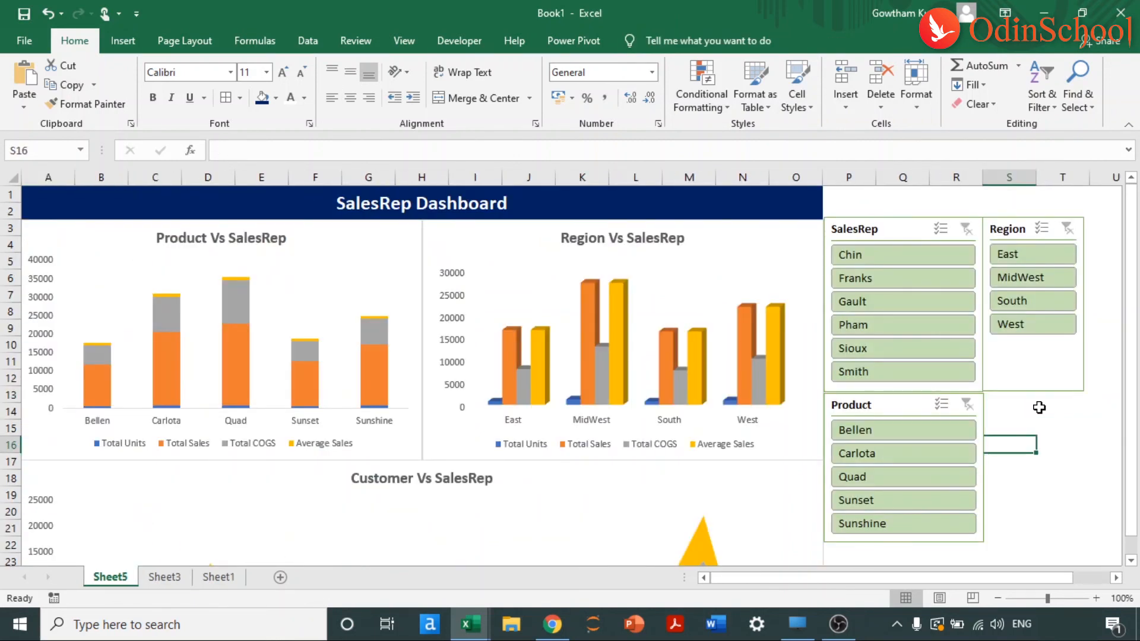
key(ctrl+s)
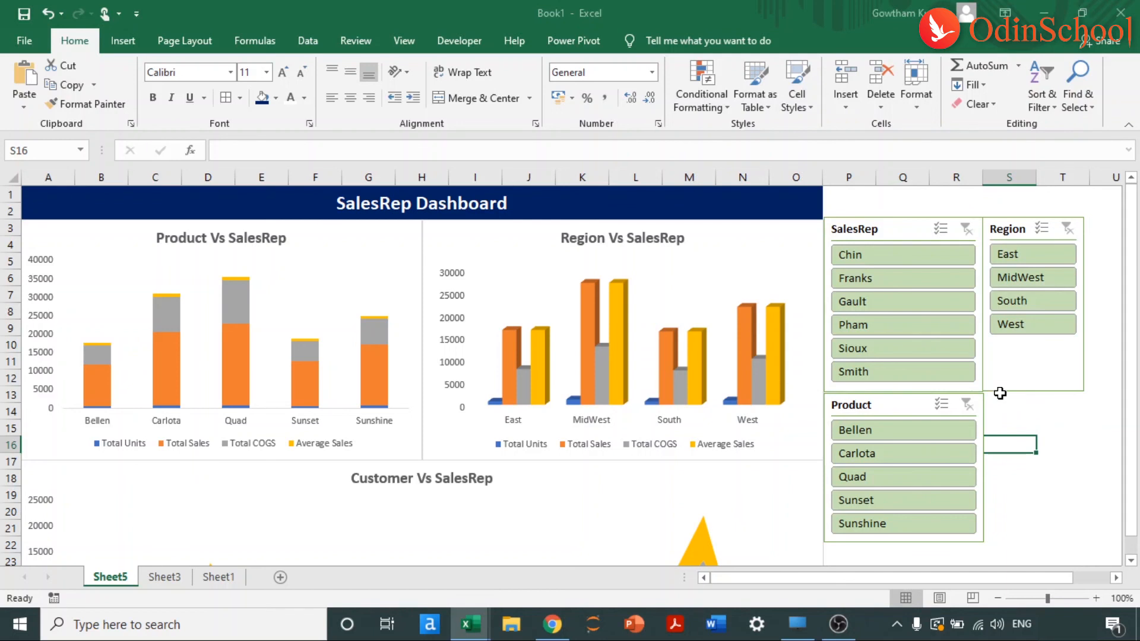
text(Pivot Table & Charts)
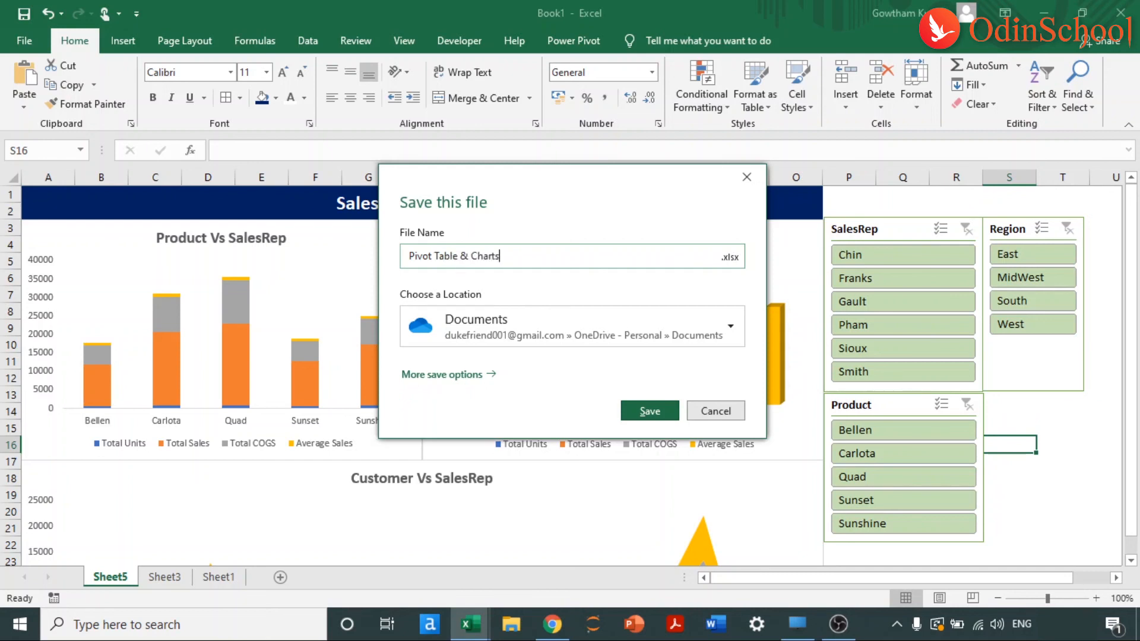
click(549, 338)
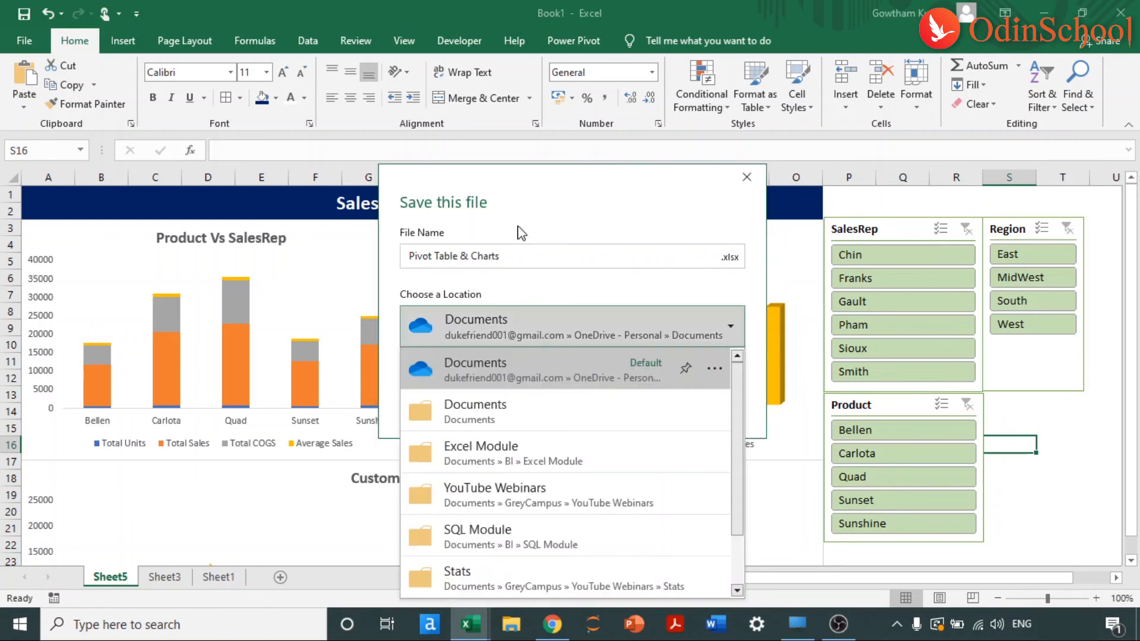
click(515, 428)
click(651, 409)
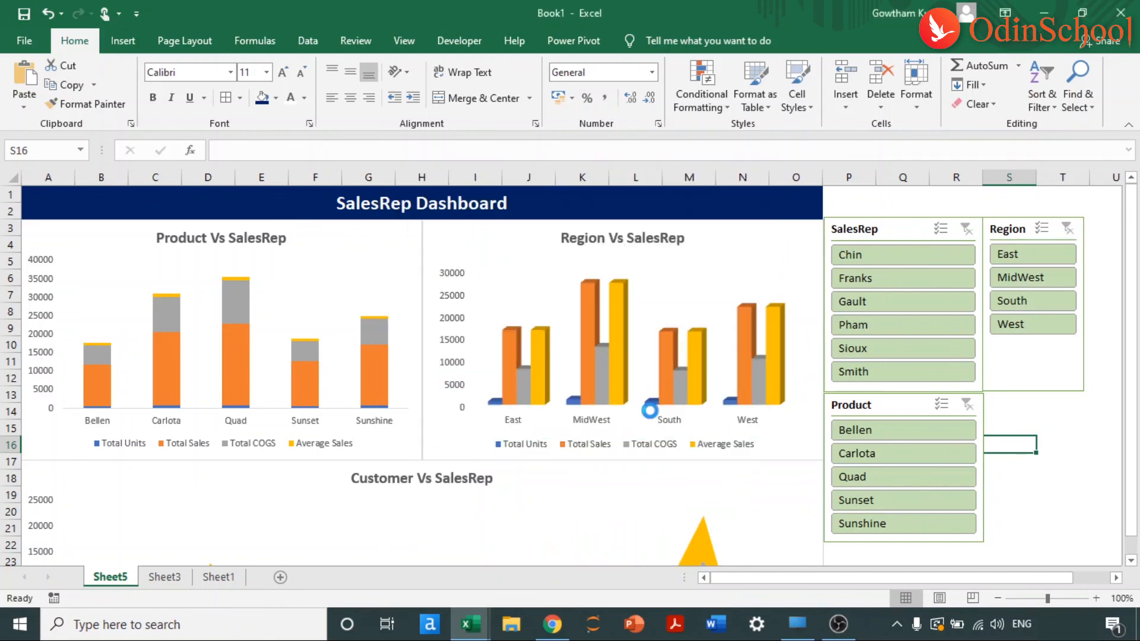
click(1125, 8)
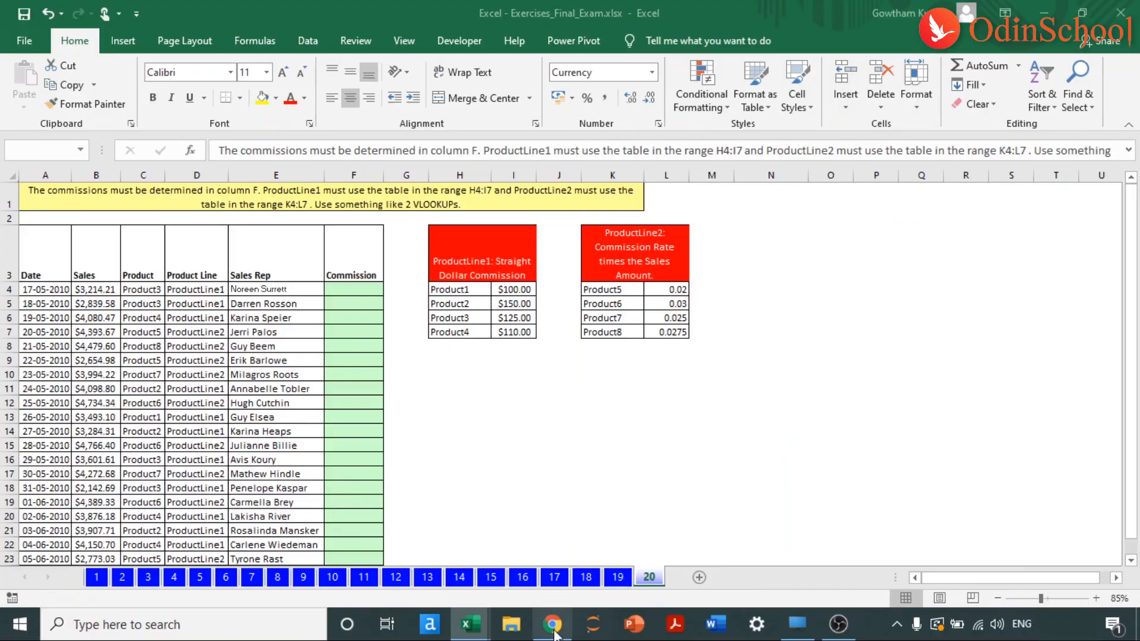
Switch to the presentation in Chrome and advance from the Slicers slide to the Recap slide.
click(553, 625)
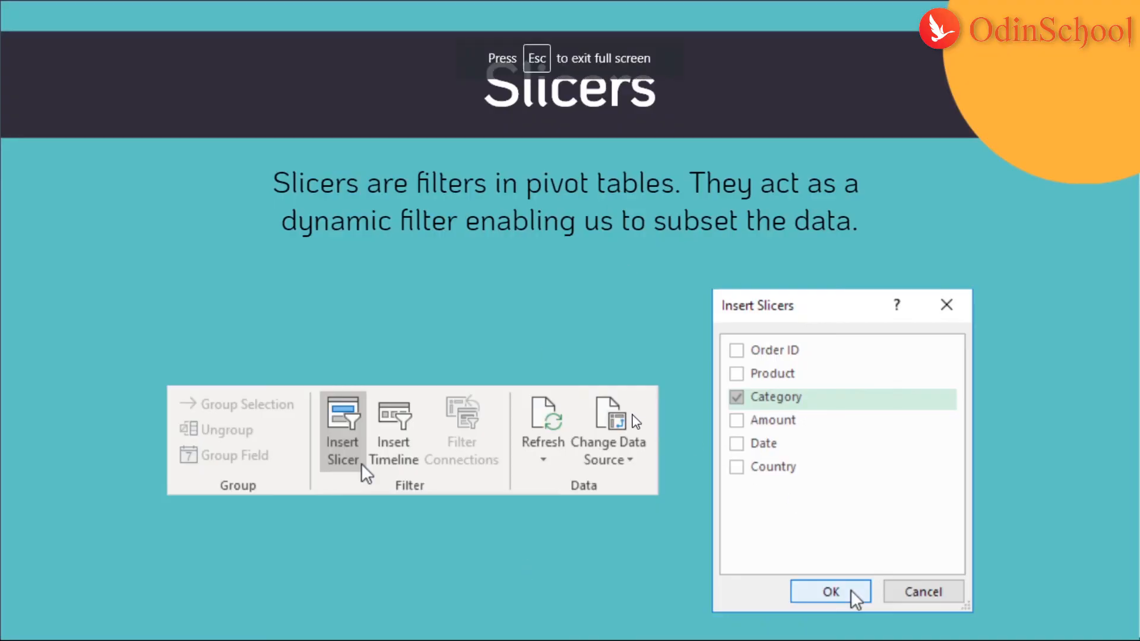
click(516, 325)
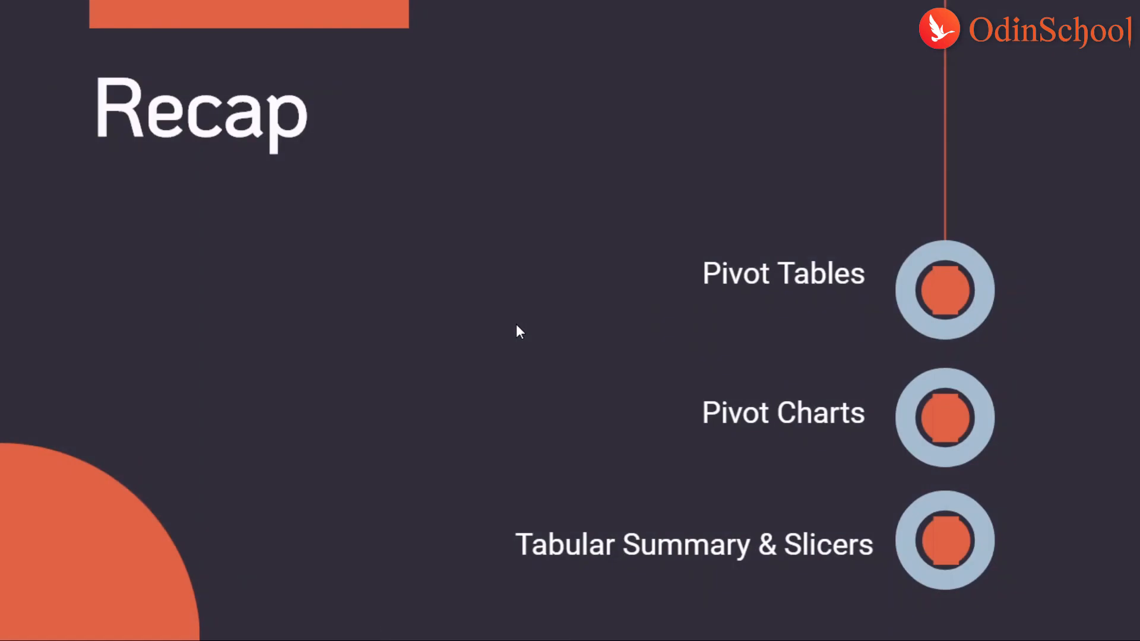